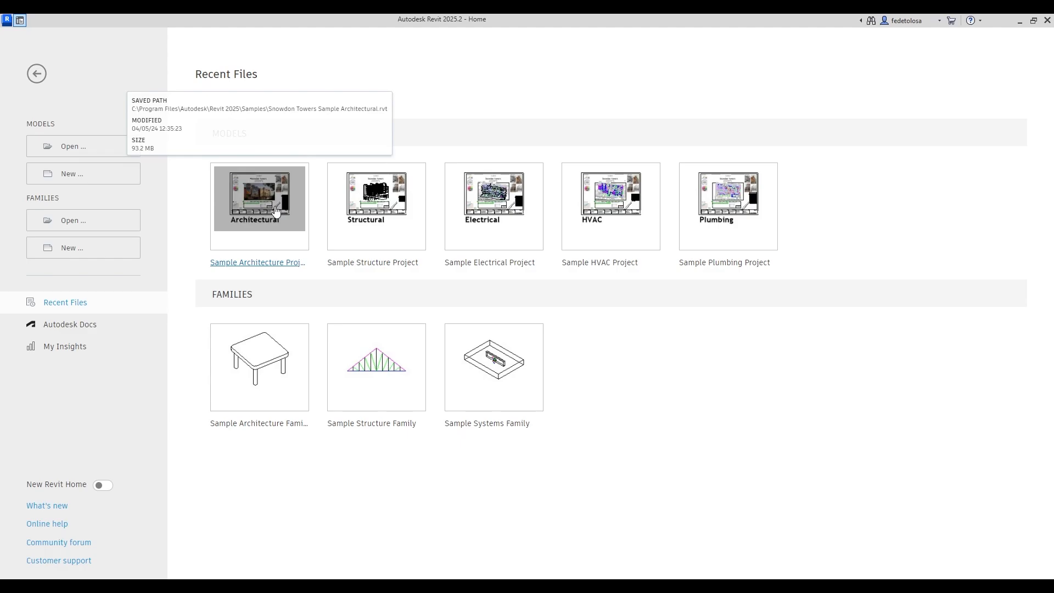
Open the Snowdon Towers Sample Architecture Project from the Home screen's Models list.
left_click(276, 211)
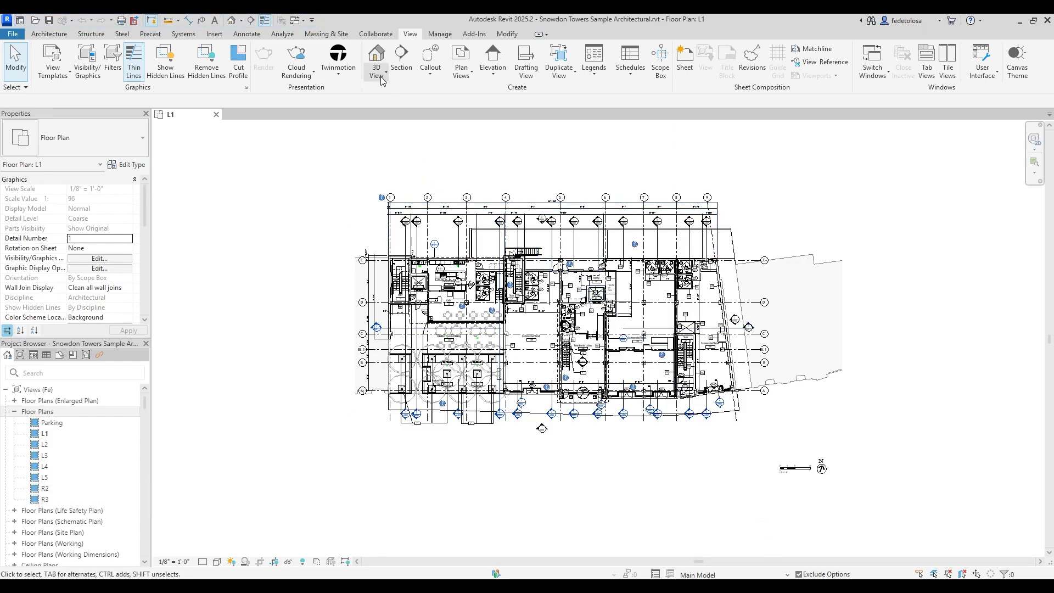
left_click(313, 21)
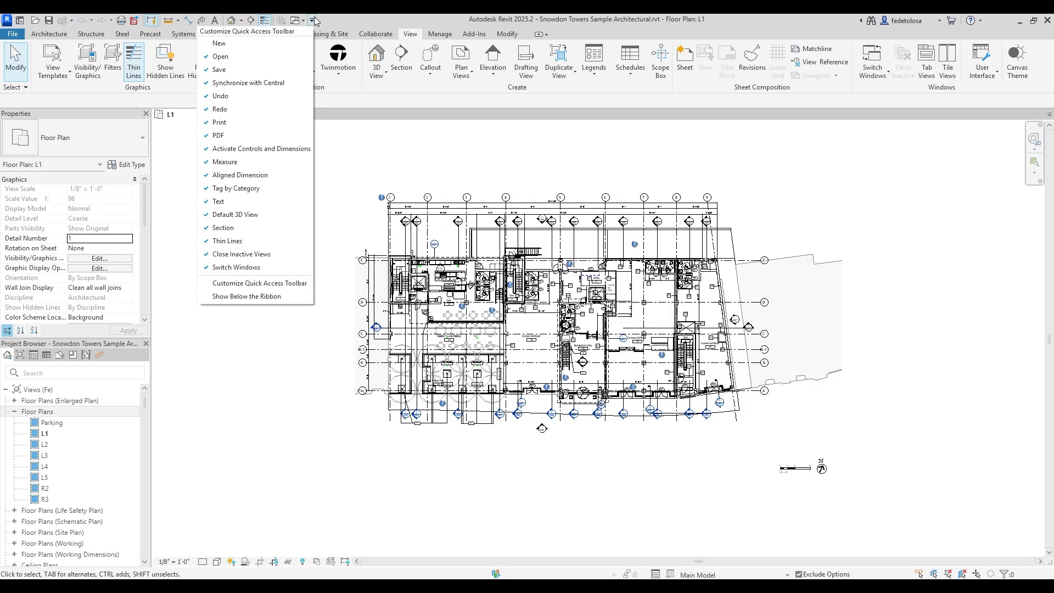
left_click(331, 20)
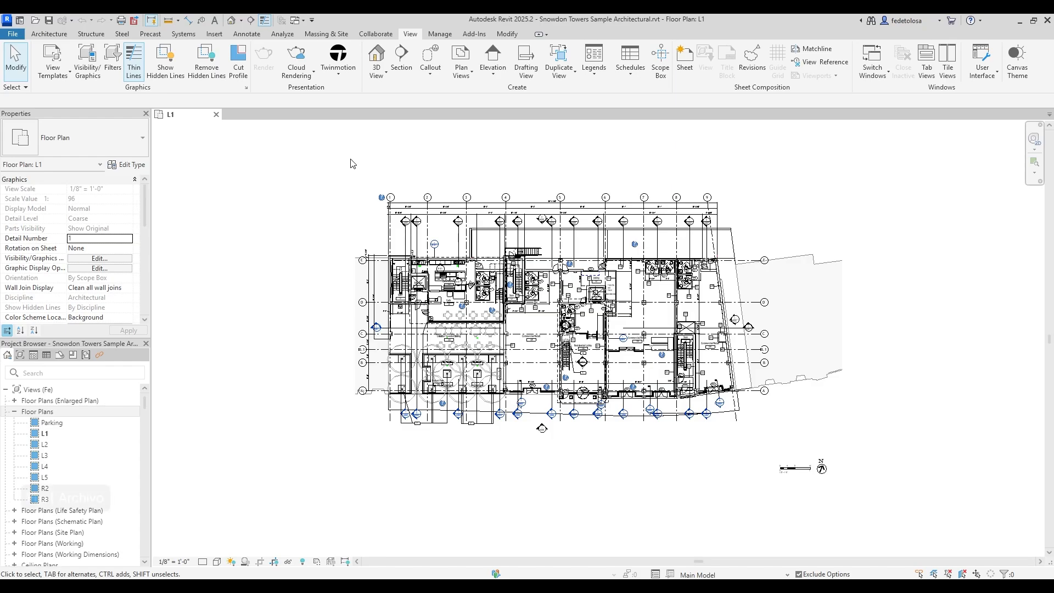
left_click(20, 35)
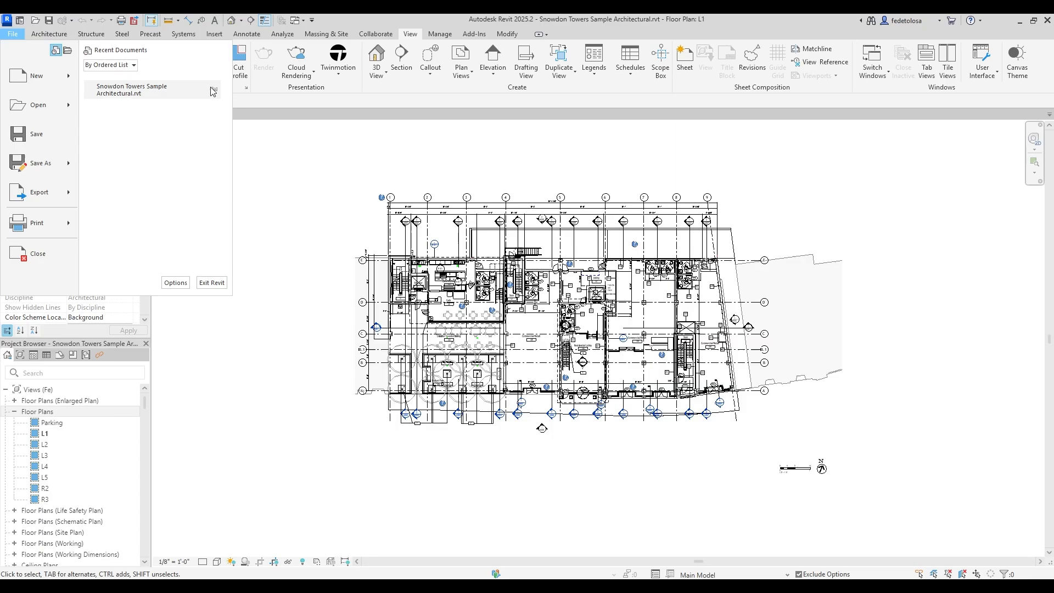
left_click(262, 154)
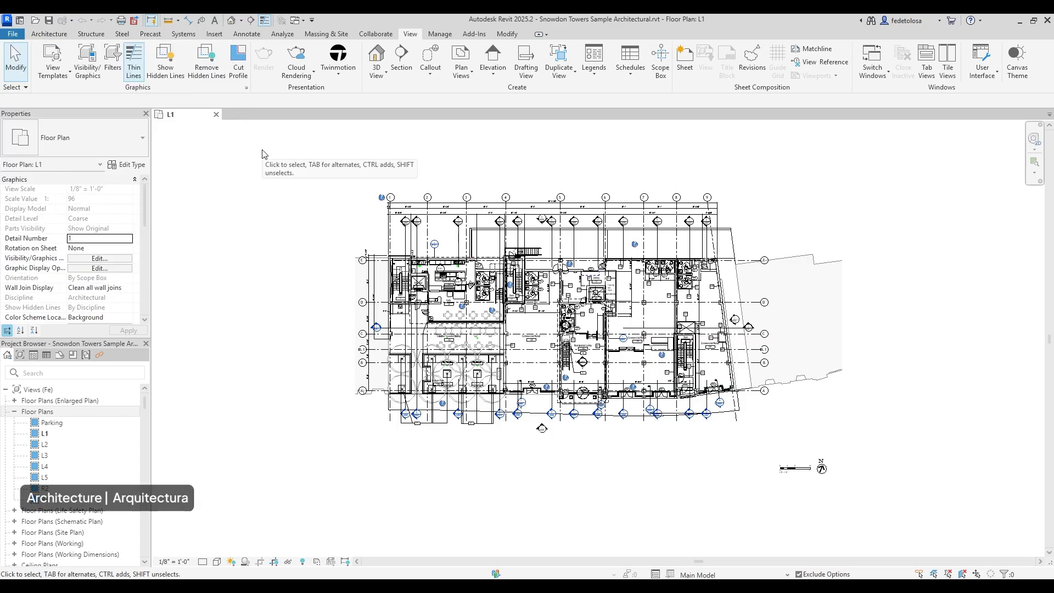
Look through the Architecture, Structure, Steel and Precast tool sets, then return to Modify.
left_click(63, 34)
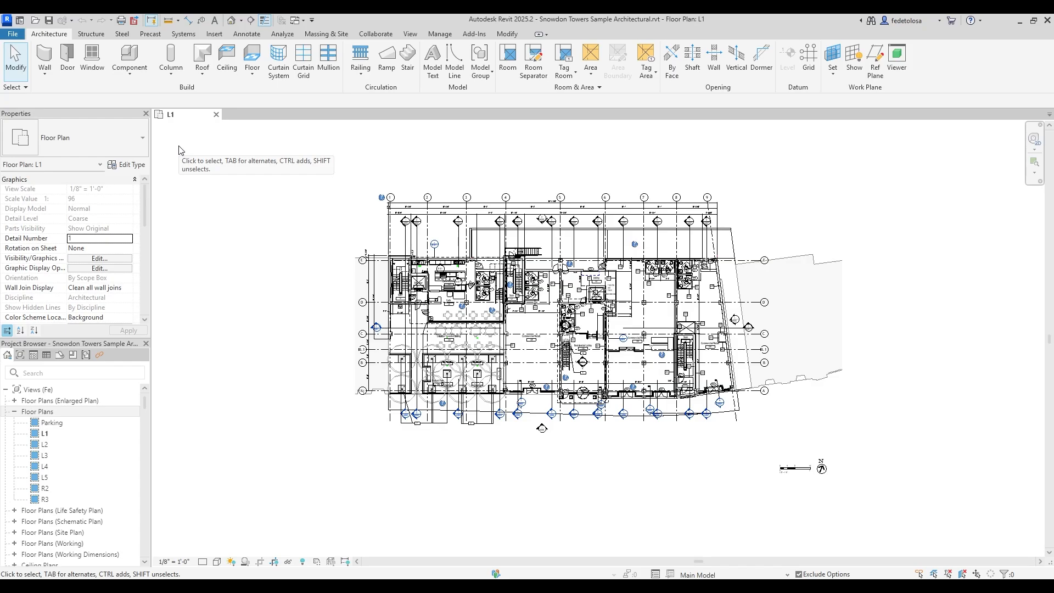
left_click(101, 36)
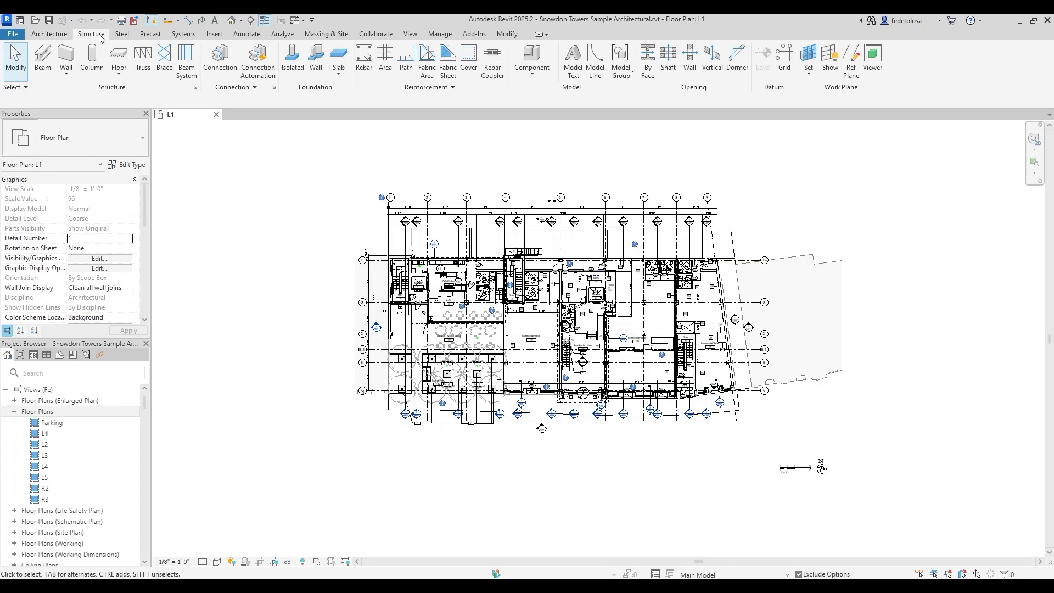
left_click(131, 36)
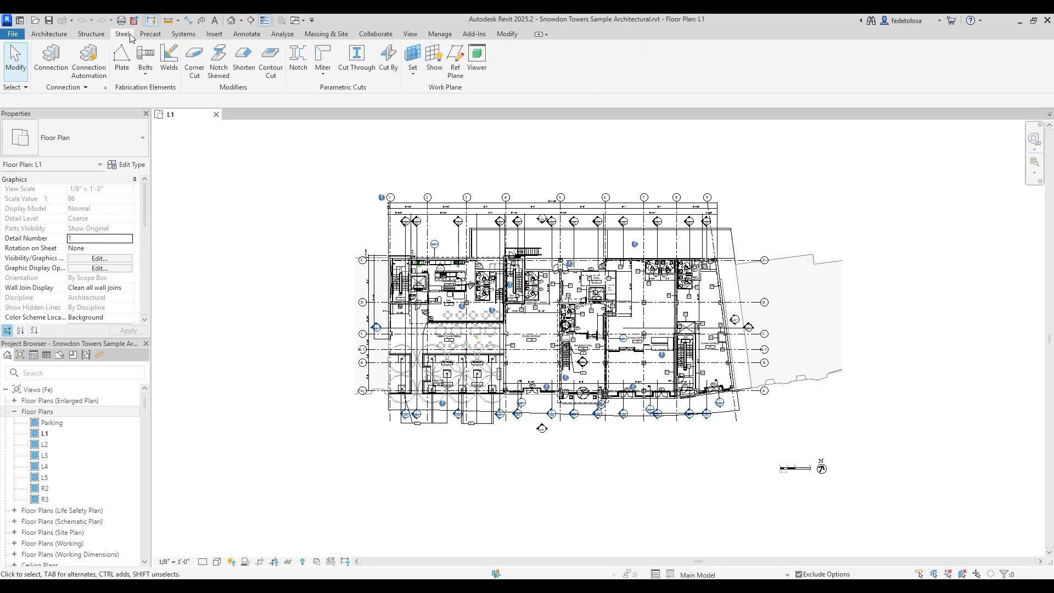
left_click(153, 37)
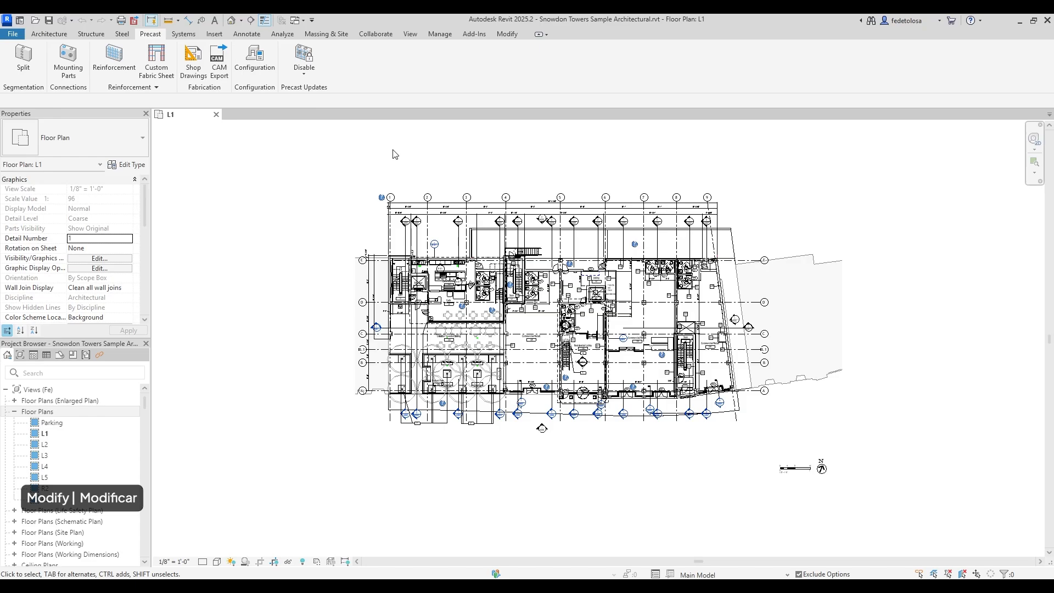
left_click(507, 34)
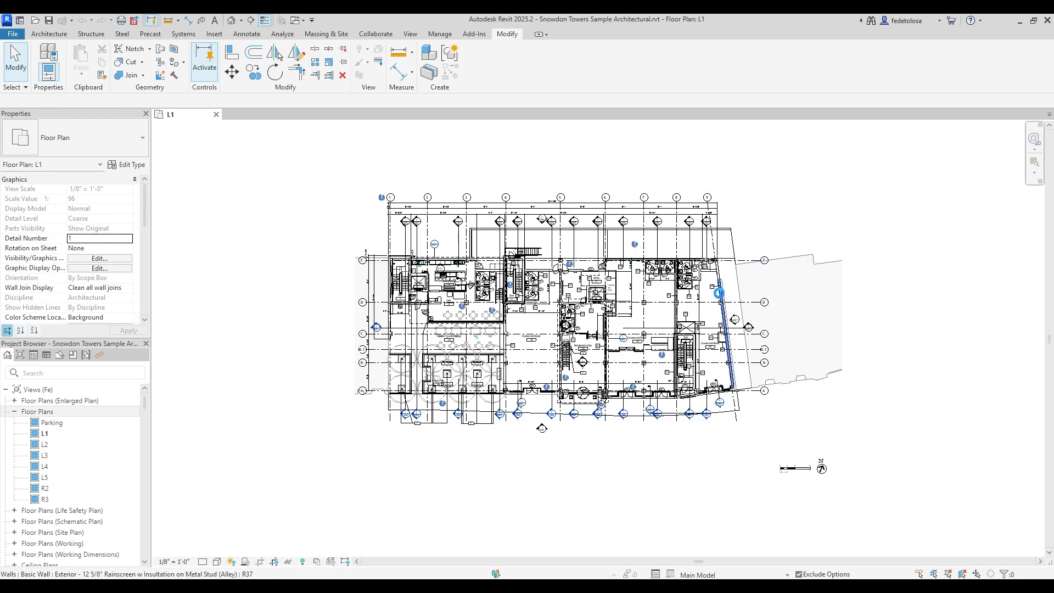
left_click(721, 299)
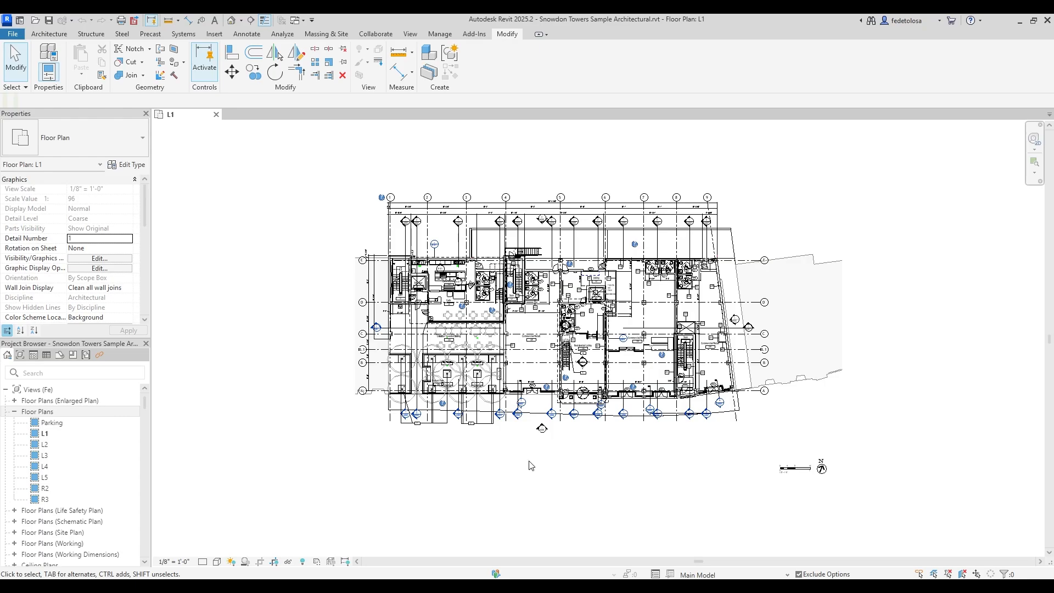
key("v")
key("v")
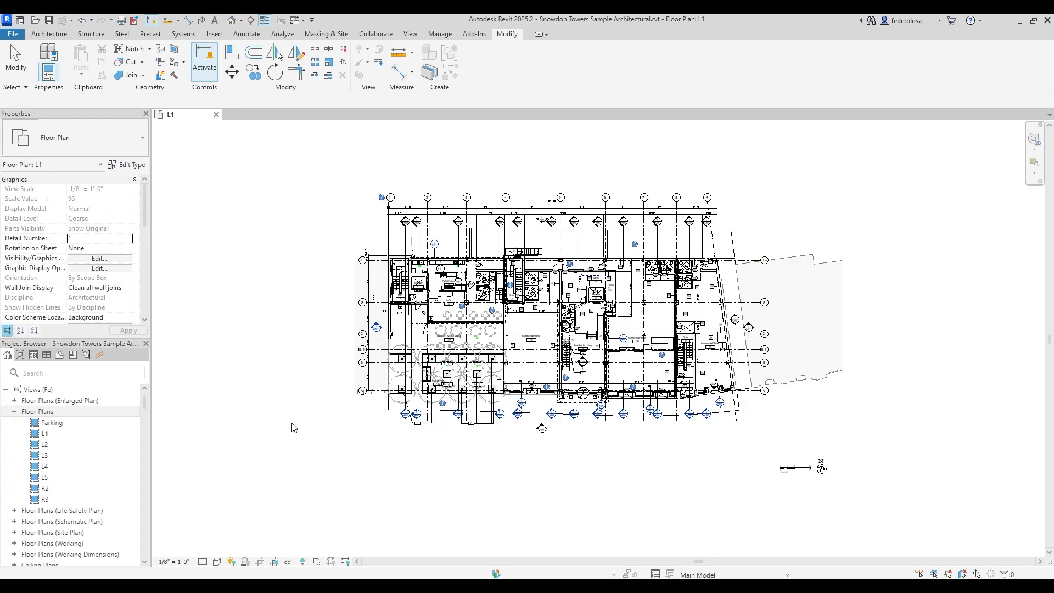
Open the L2 floor plan as a second view, then try selecting a core wall and the WA wall tool.
left_click(64, 447)
double_click(66, 447)
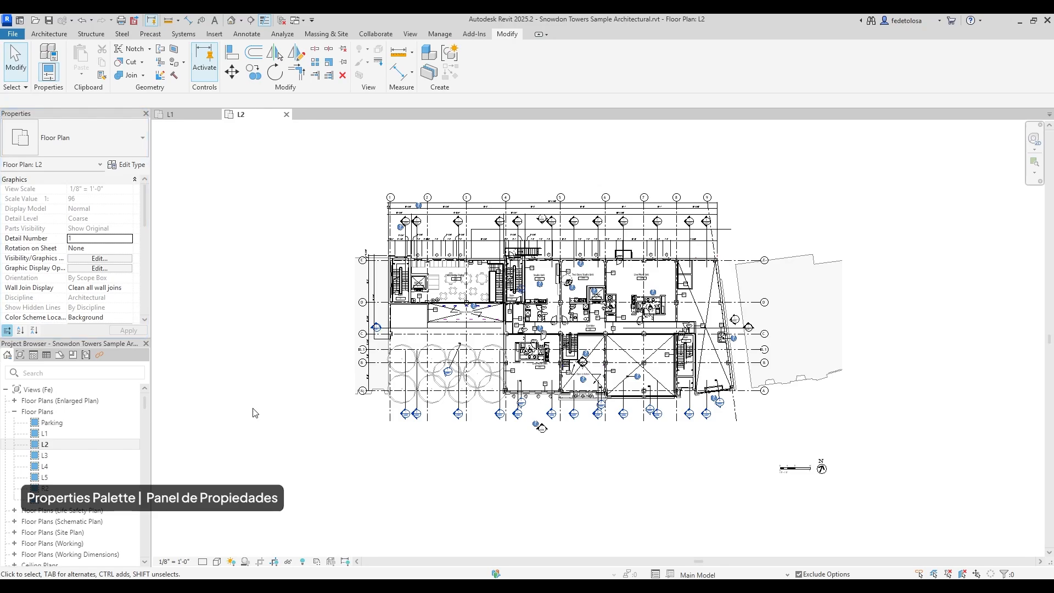
left_click(401, 303)
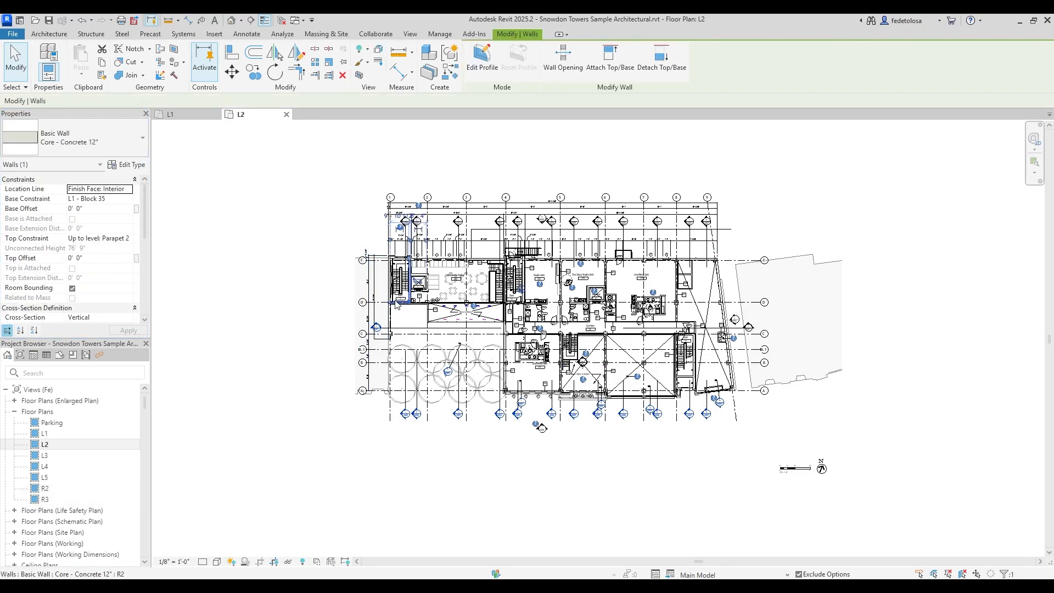
left_click(317, 337)
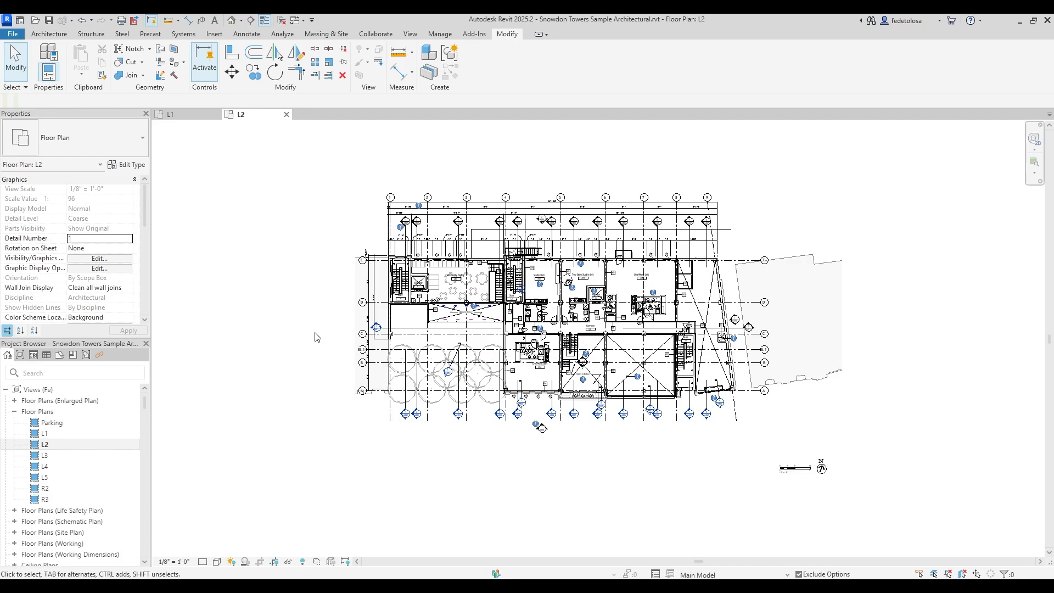
key("w")
key("a")
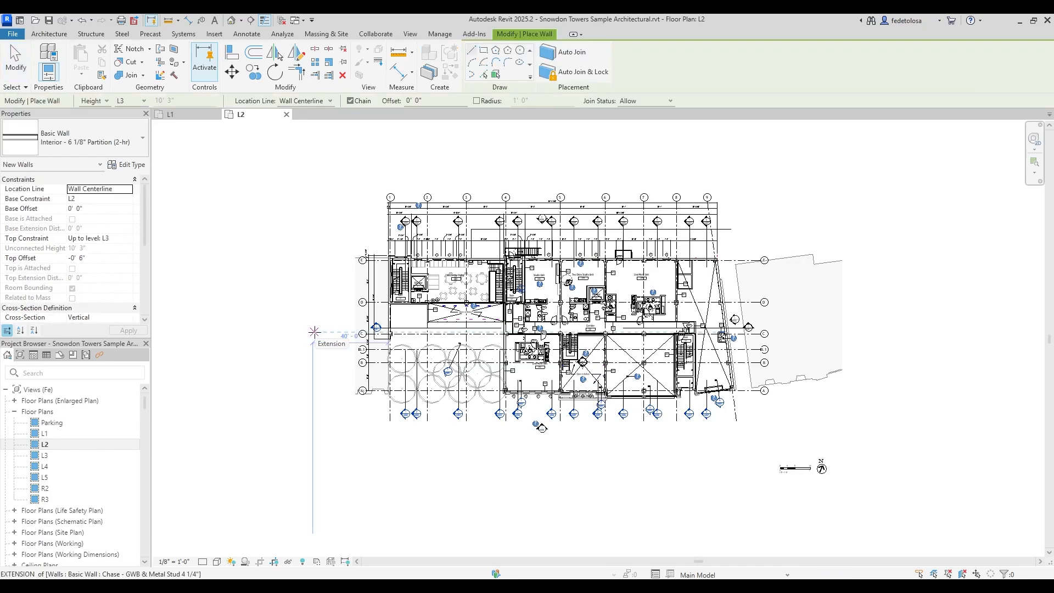
key("Escape")
key("Escape")
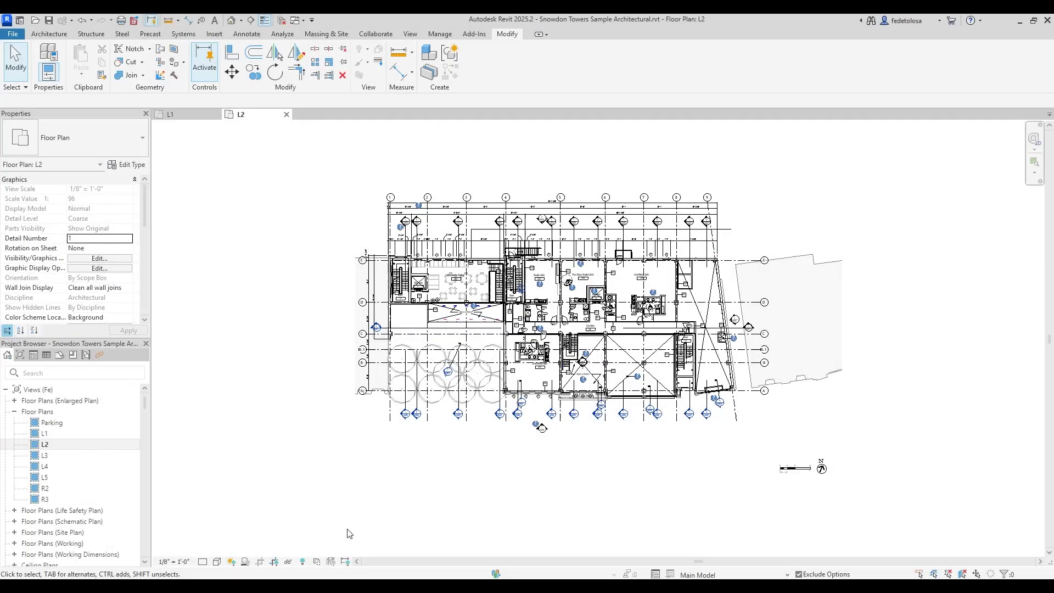
Open the default {3D} view from the Project Browser and close the L1 plan view.
left_click(15, 413)
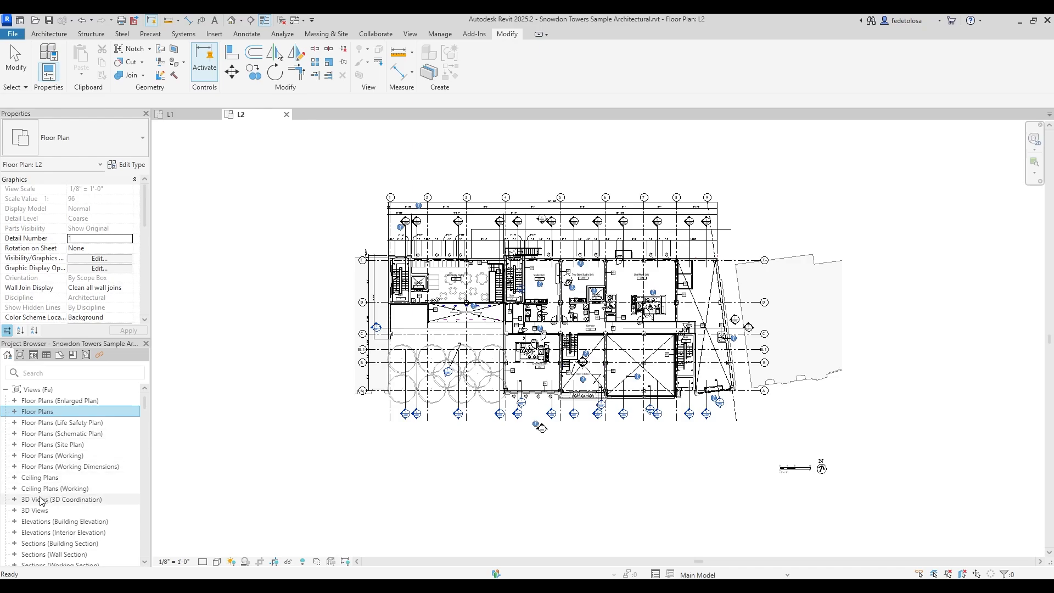
left_click(15, 510)
scroll(16, 511, "down", 5)
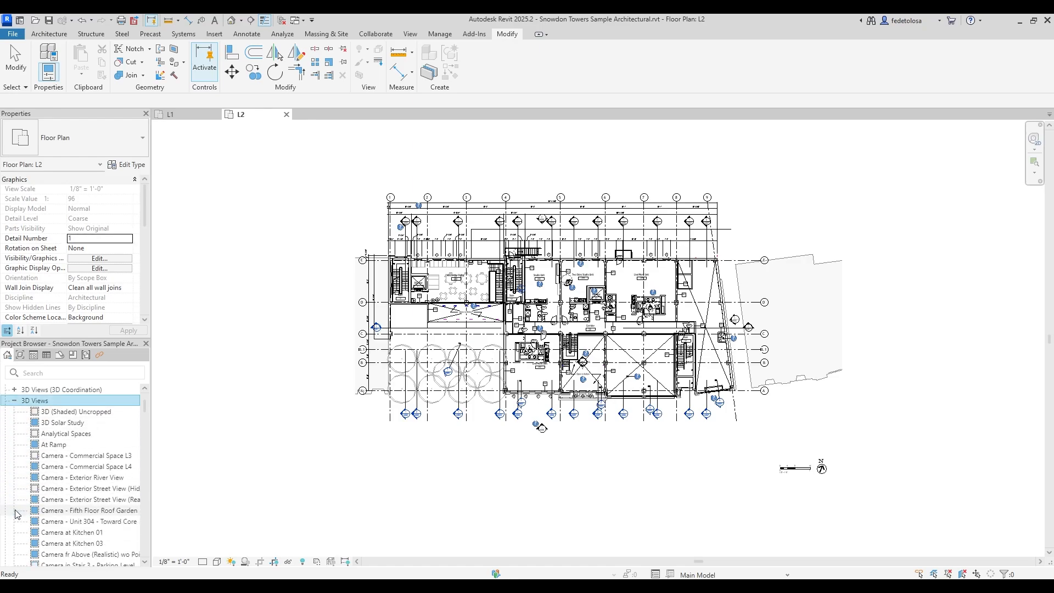
scroll(15, 515, "down", 4)
left_click(47, 488)
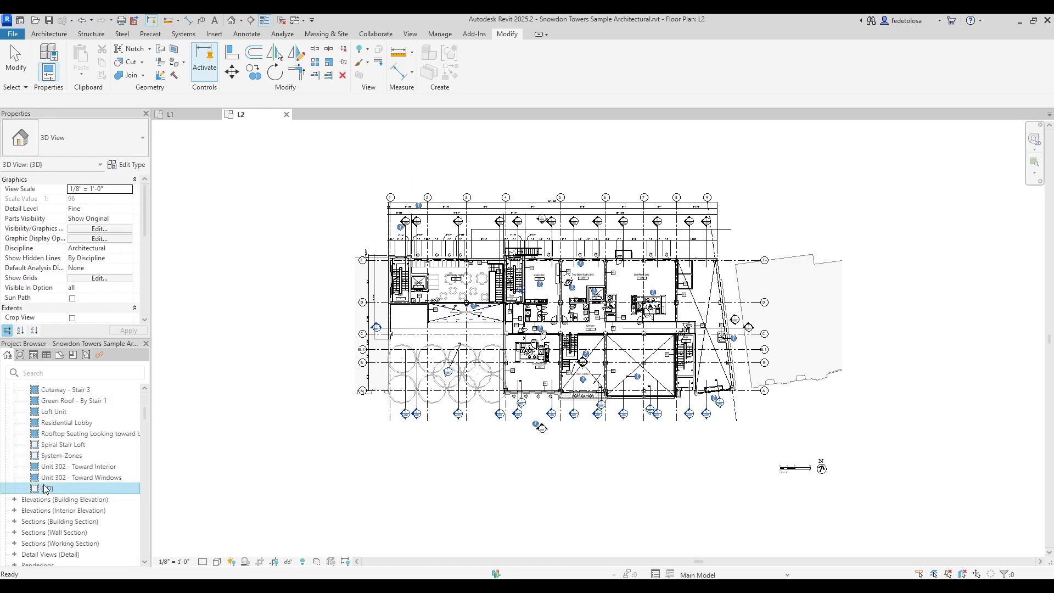
double_click(46, 488)
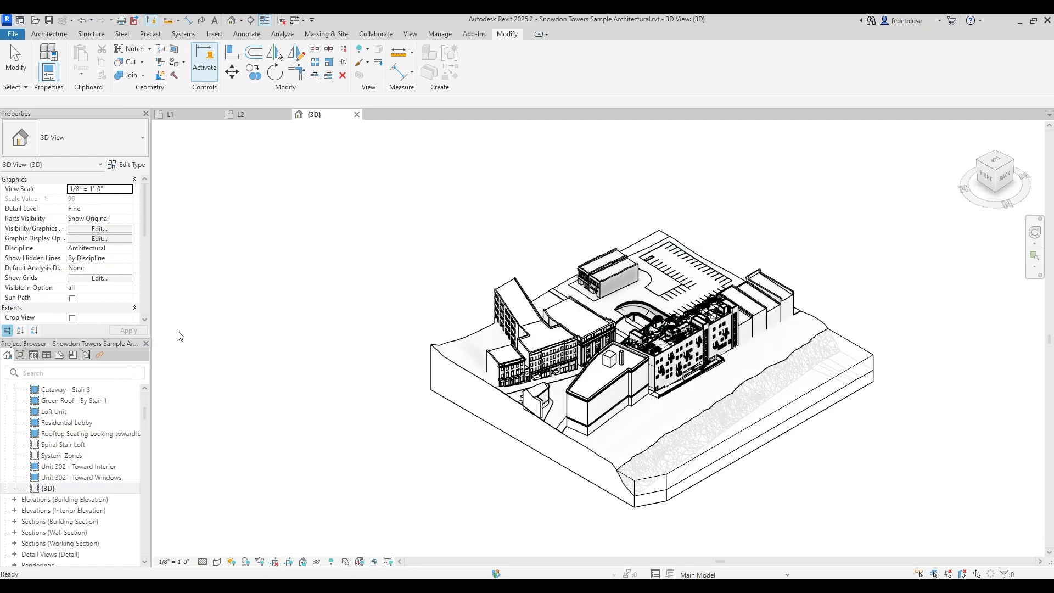
left_click(216, 115)
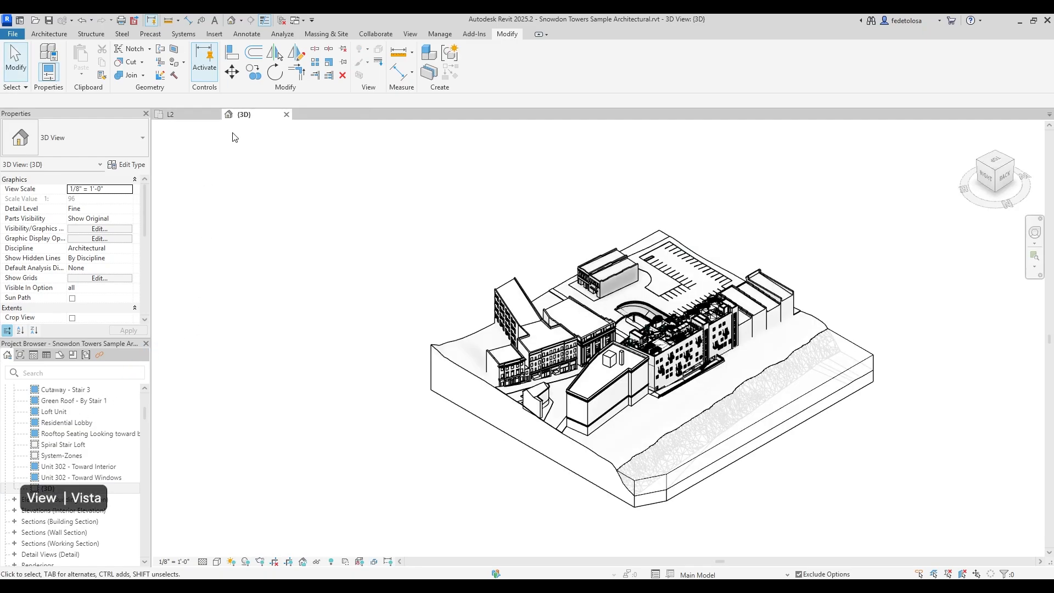
Tile the {3D} and L2 views side by side, briefly switching to tabbed views.
left_click(411, 34)
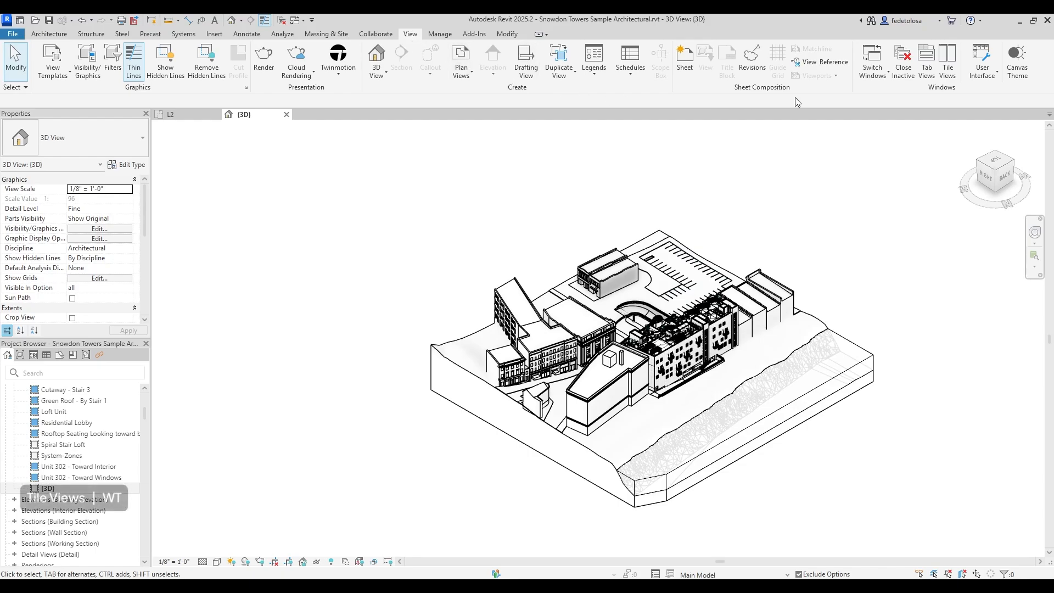
left_click(953, 73)
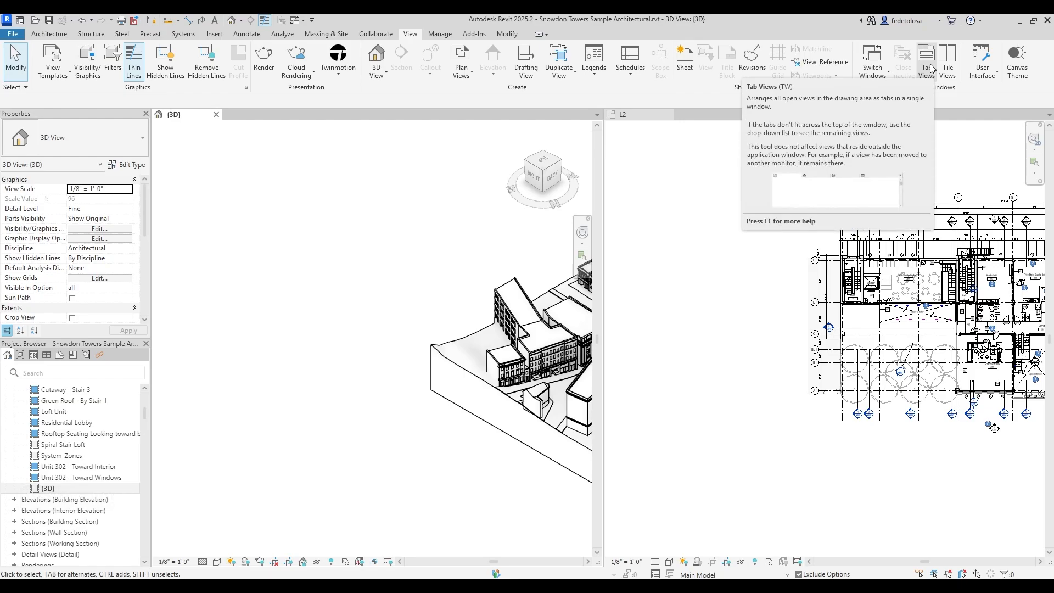
left_click(928, 67)
left_click(951, 70)
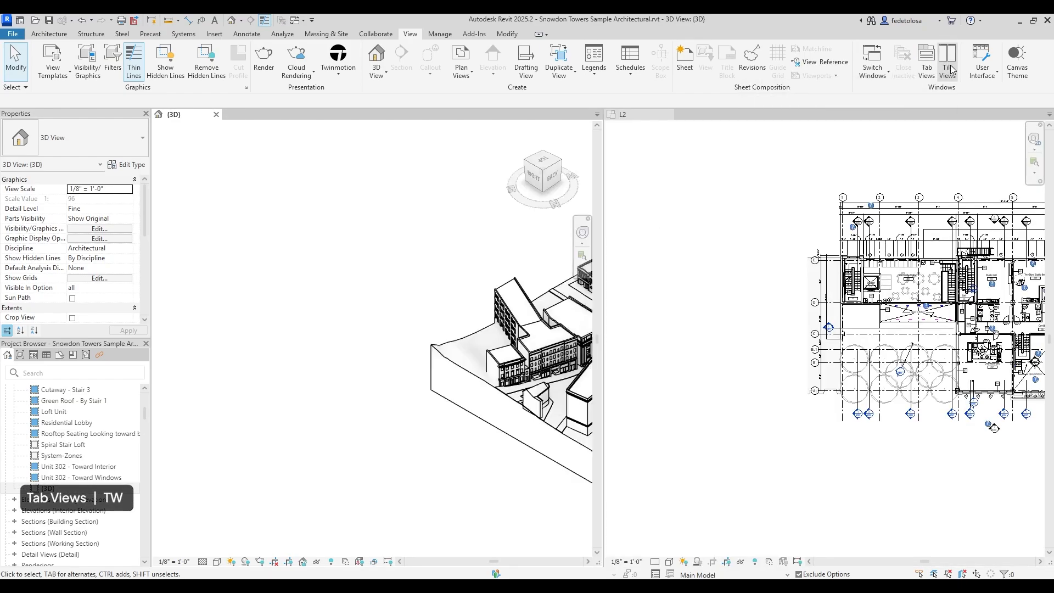
Zoom the L2 plan and the {3D} view to fit their panes, leaving L2 active.
right_click(708, 162)
left_click(764, 325)
right_click(353, 291)
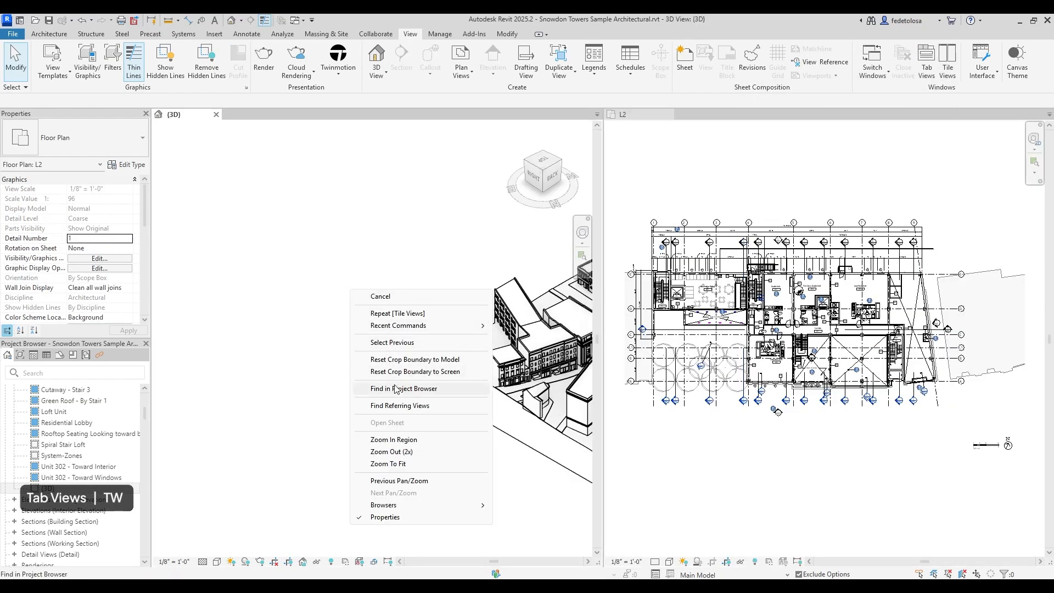
left_click(389, 463)
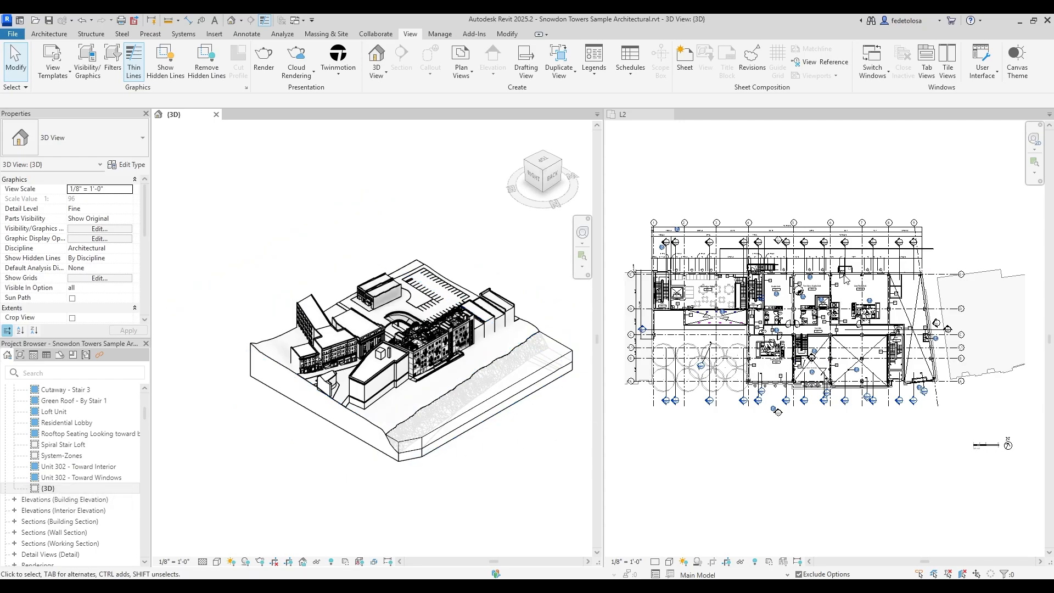
left_click(801, 274)
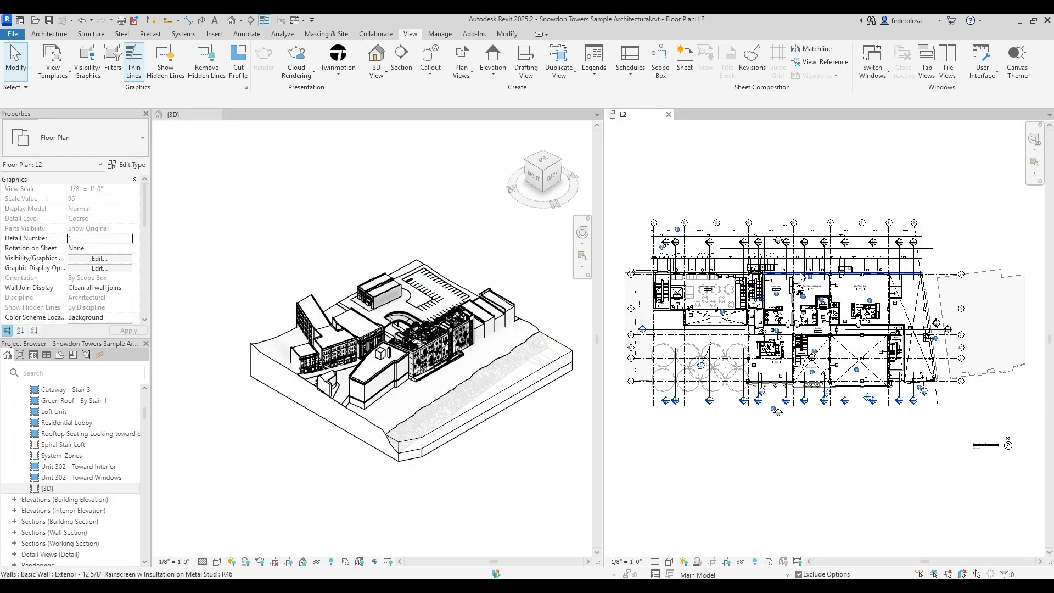
Zoom in on the L2 balcony and move the Breuer chair to the left with MV.
left_click(802, 275)
scroll(439, 356, "up", 5)
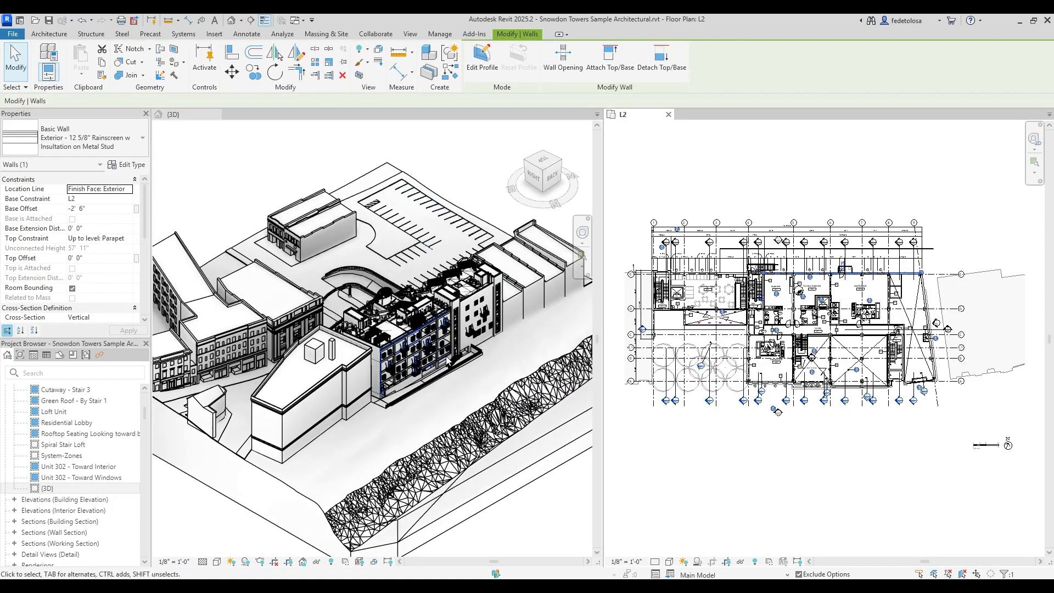
scroll(440, 355, "up", 2)
scroll(862, 285, "up", 10)
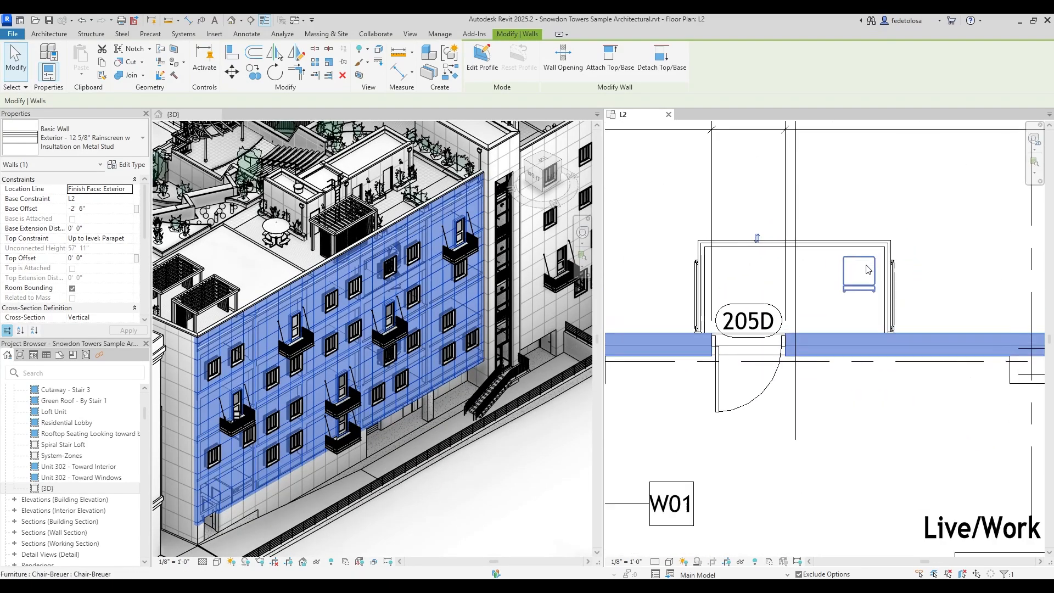
scroll(337, 437, "up", 7)
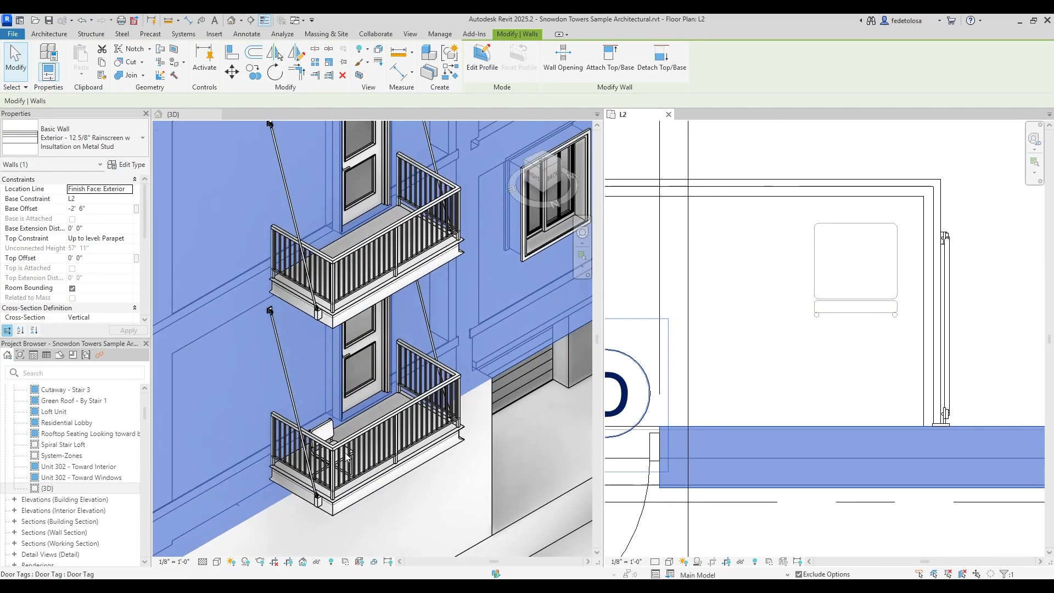
left_click(833, 303)
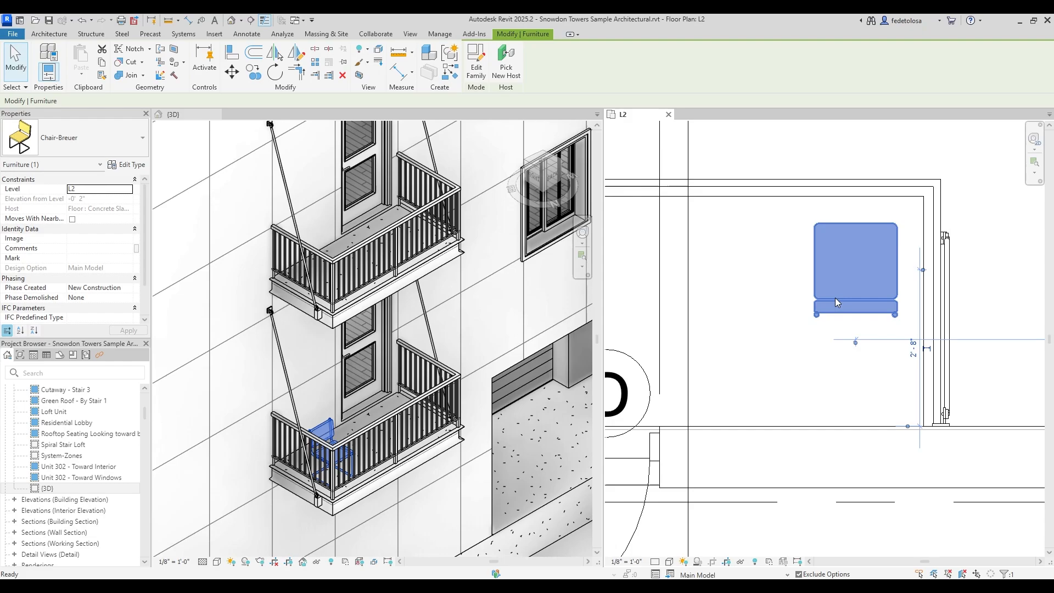
key("m")
key("v")
left_click(856, 291)
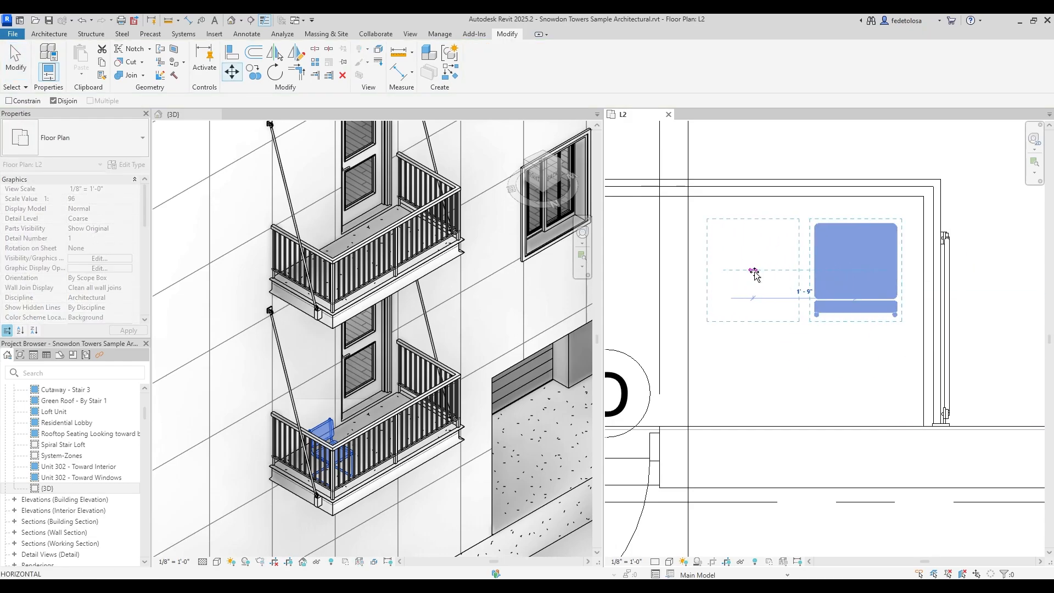
left_click(754, 290)
Move the Breuer chair further down in the plan and deselect it.
key("m")
key("v")
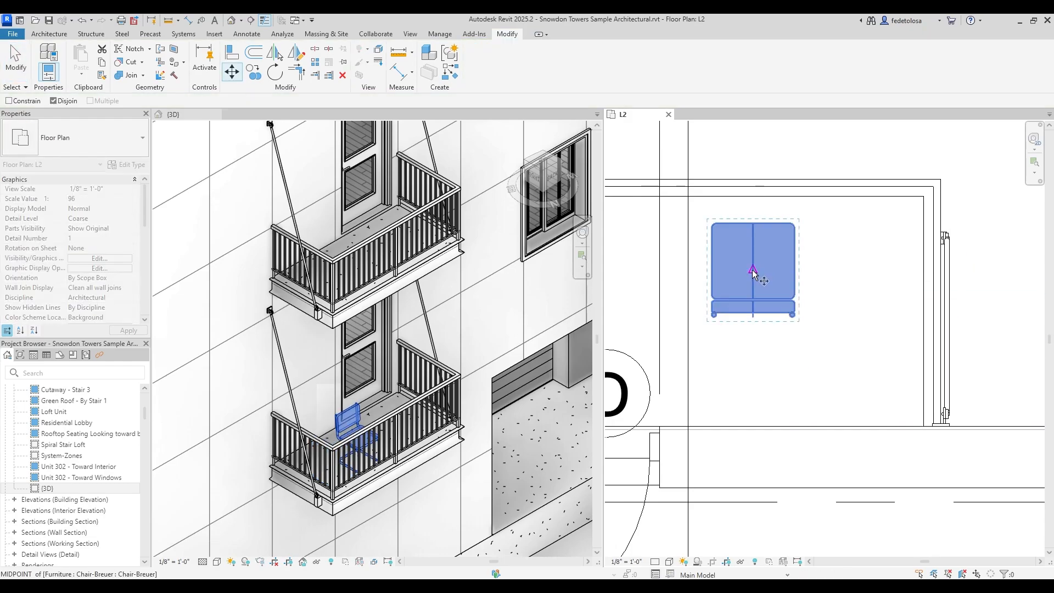
left_click(754, 271)
left_click(751, 362)
left_click(891, 371)
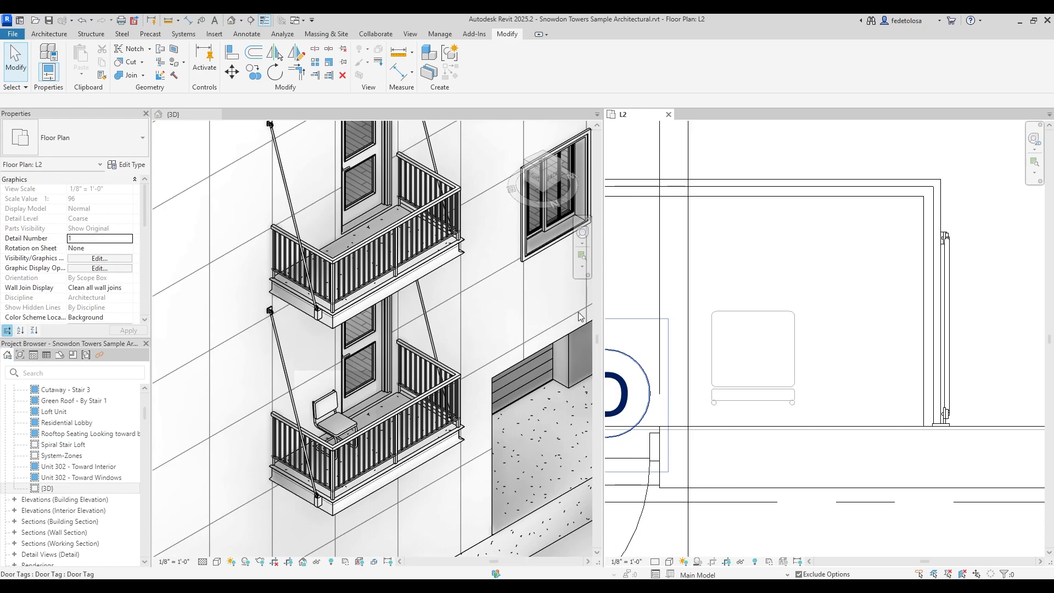
Zoom and pan around the L2 plan, then fit the whole plan in its pane.
left_click(1035, 140)
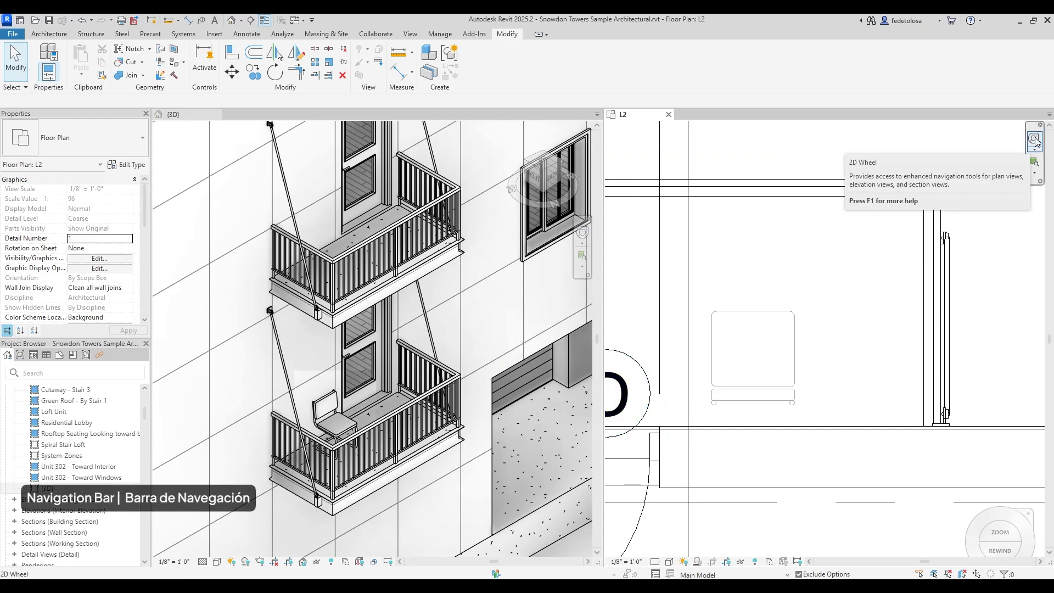
left_click(1036, 139)
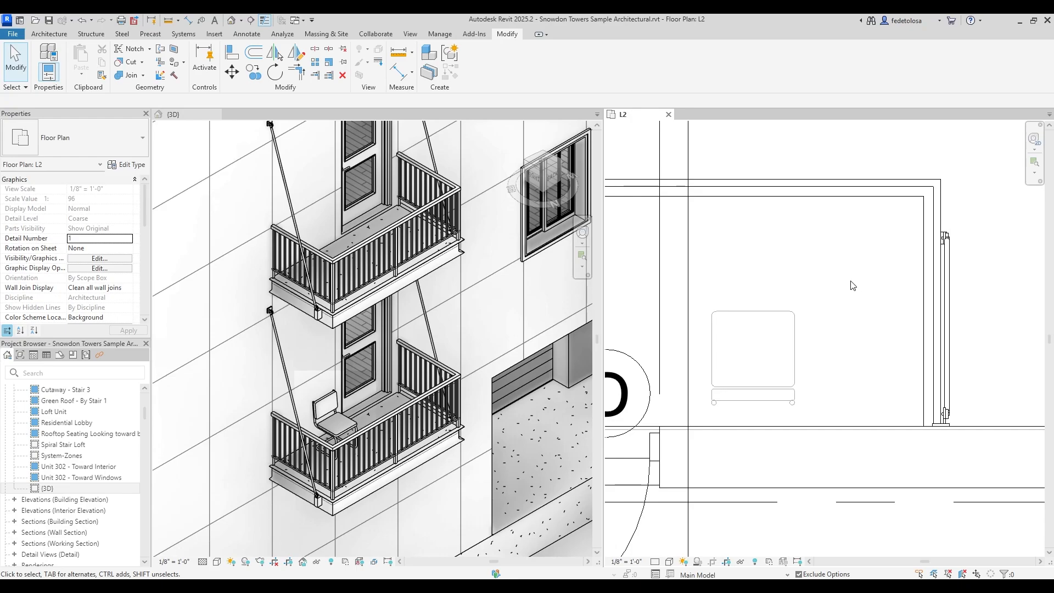
scroll(798, 286, "down", 8)
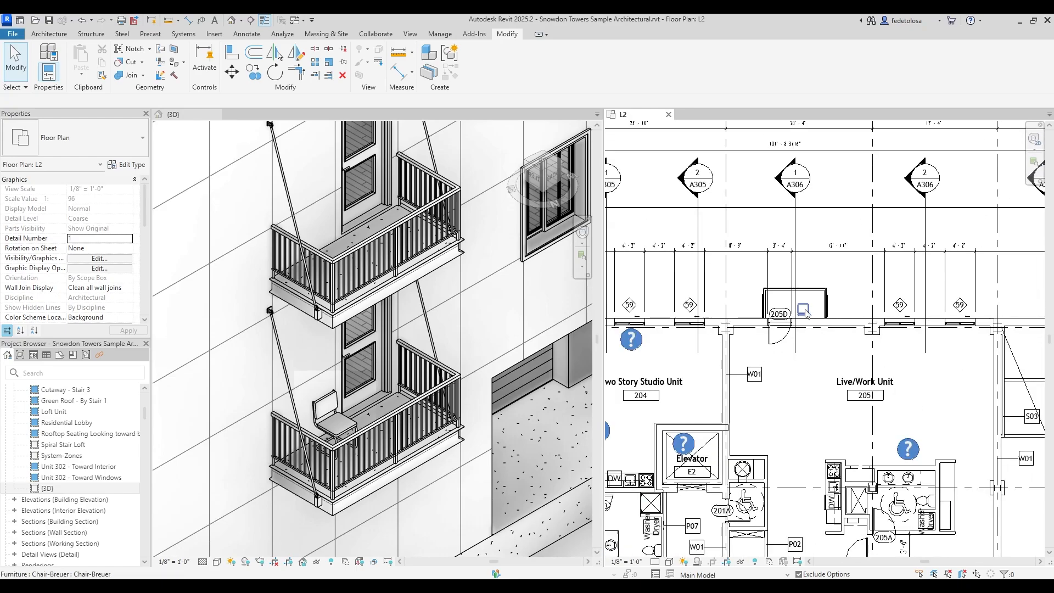
scroll(805, 314, "down", 10)
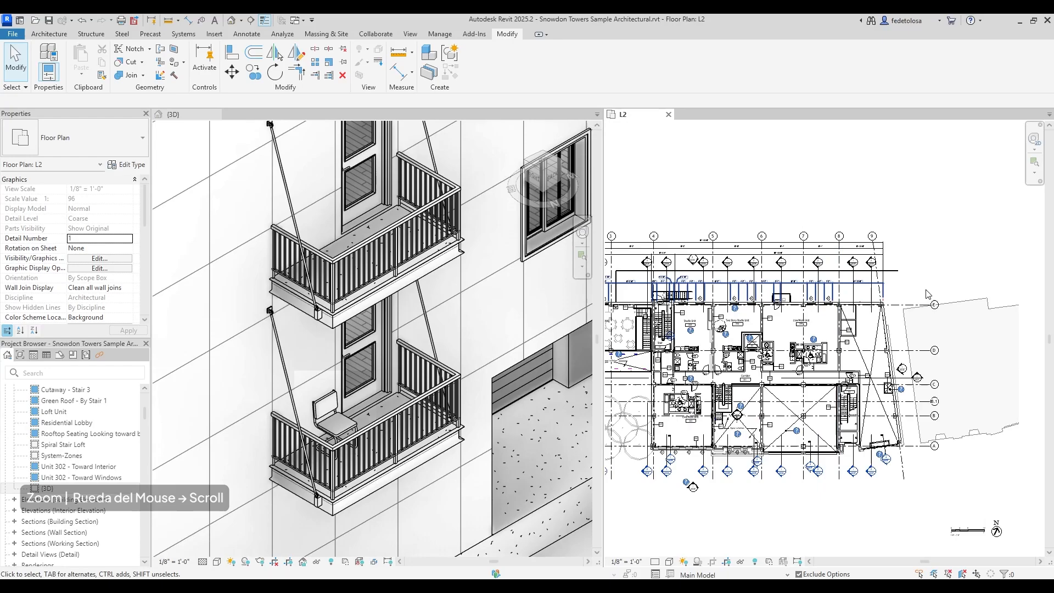
scroll(927, 294, "down", 2)
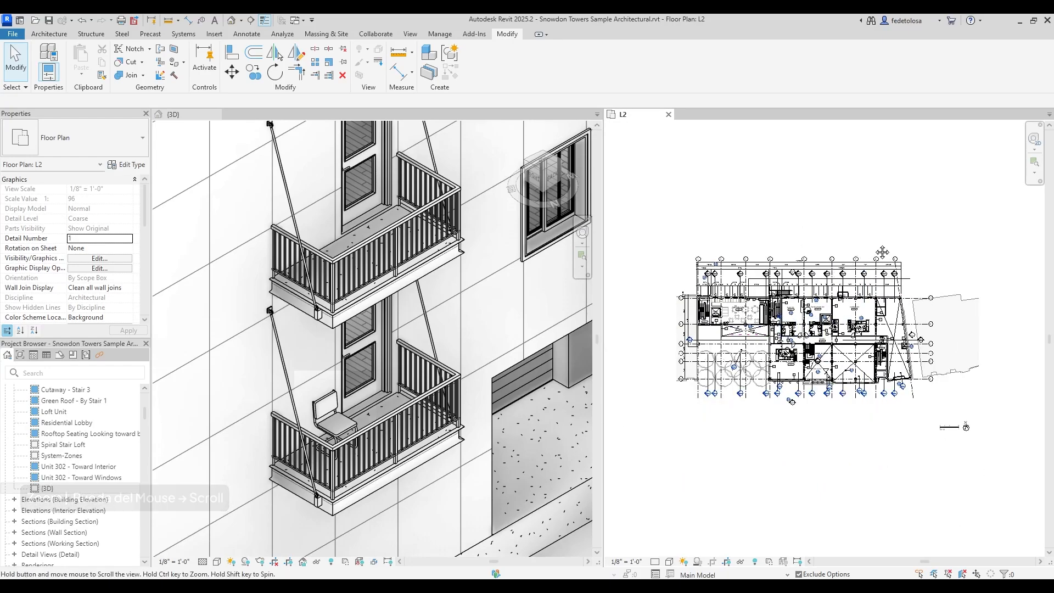
middle_click_drag(874, 253, 915, 258)
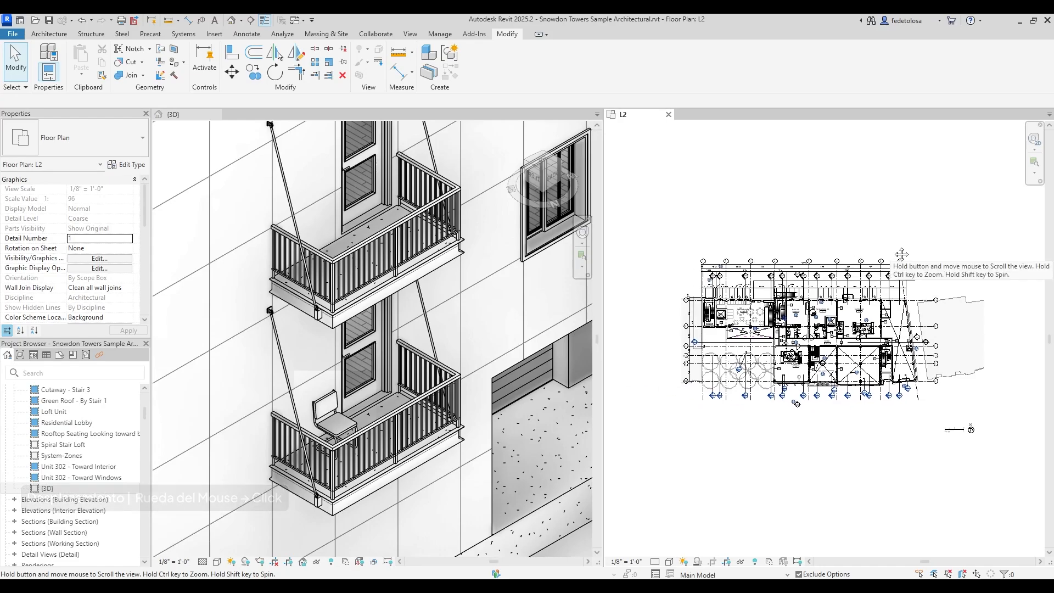
right_click(841, 230)
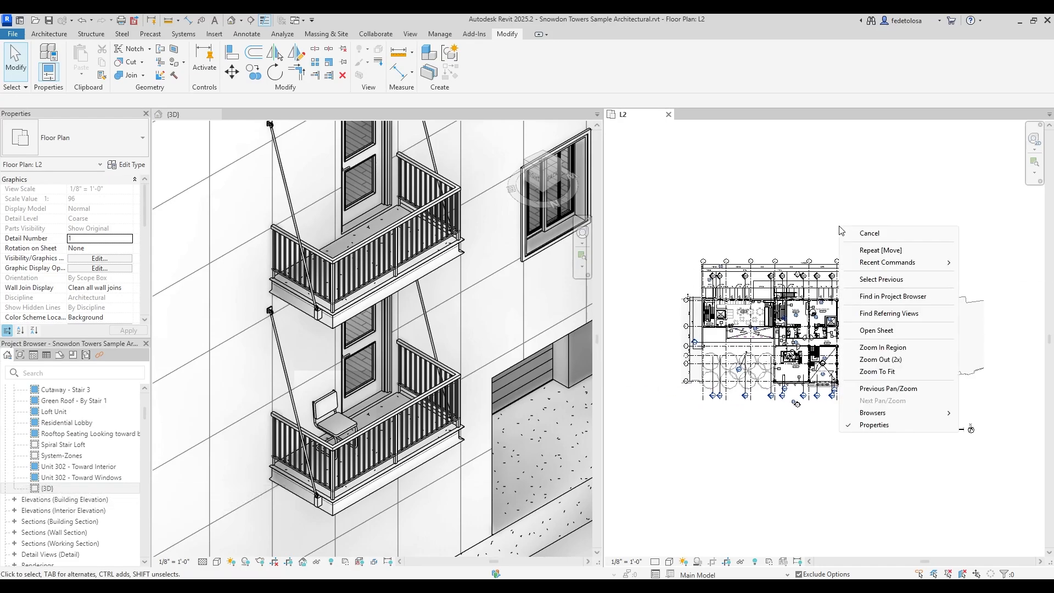
left_click(920, 372)
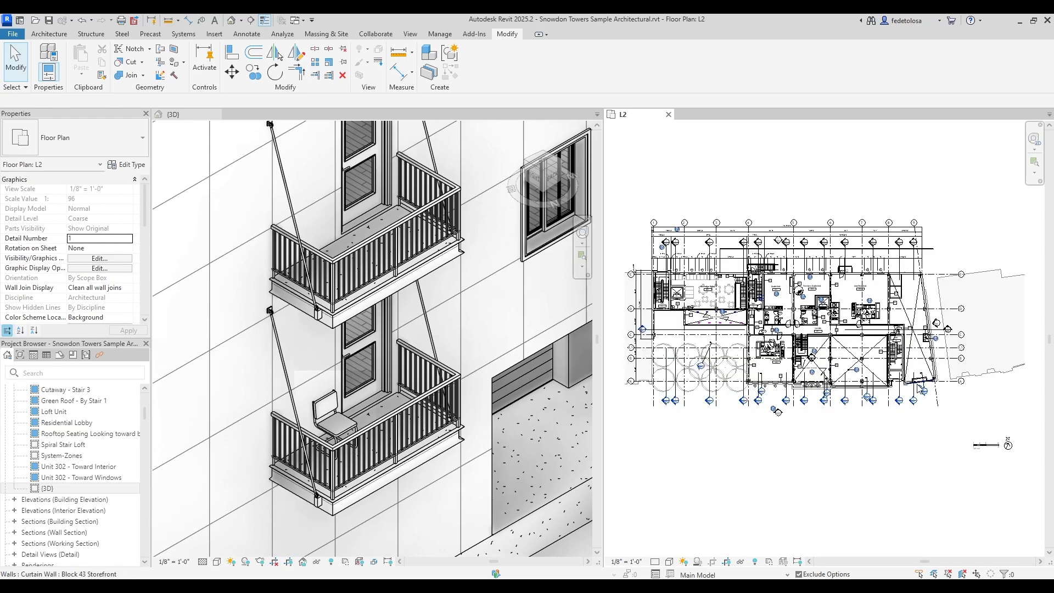
Fit the whole building in the 3D view and orbit it to a new angle.
right_click(498, 323)
left_click(532, 496)
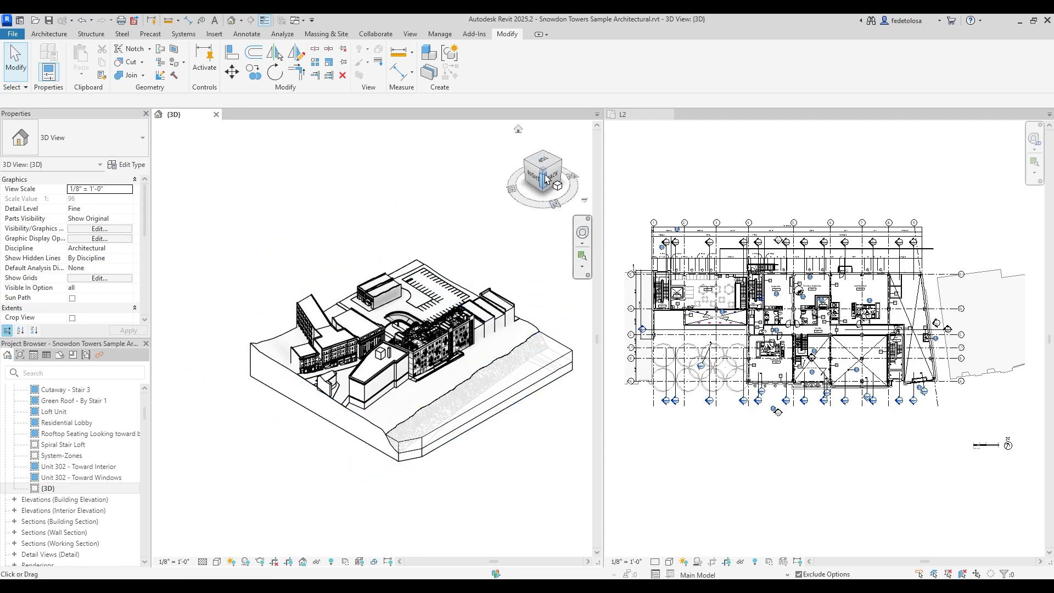
left_click_drag(546, 177, 525, 165)
middle_click_drag(516, 464, 299, 433, "shift")
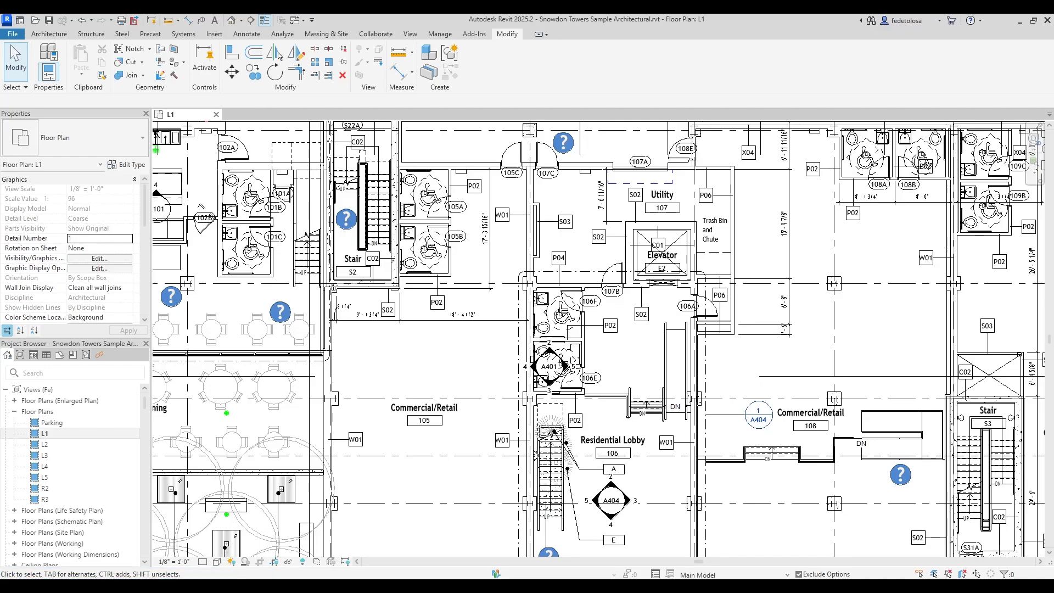
Select a wall and door 107B, then Tab-cycle highlights between wall chains and door 106A.
left_click(583, 338)
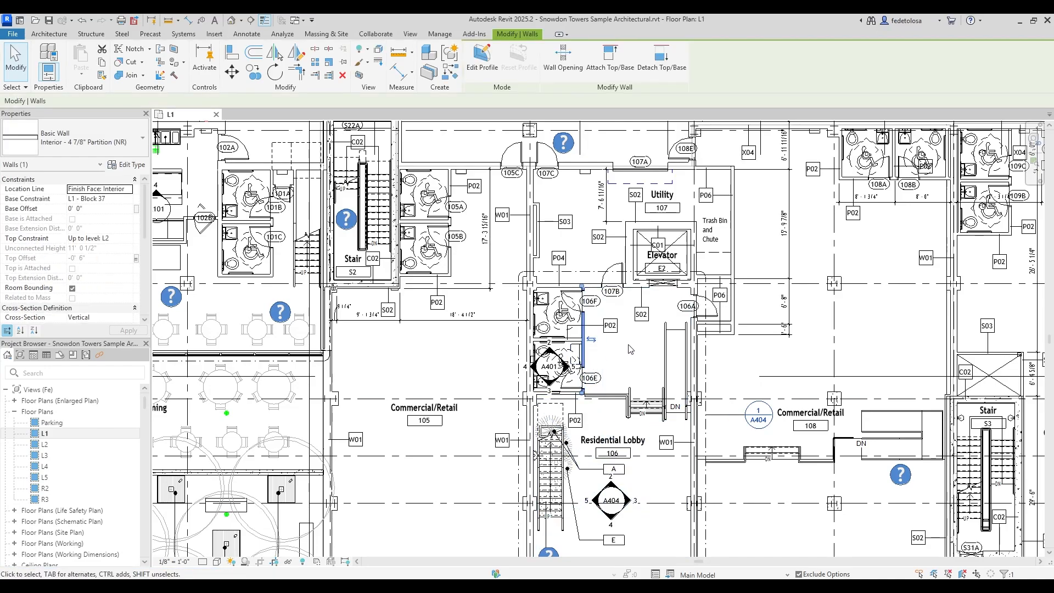
left_click(613, 274)
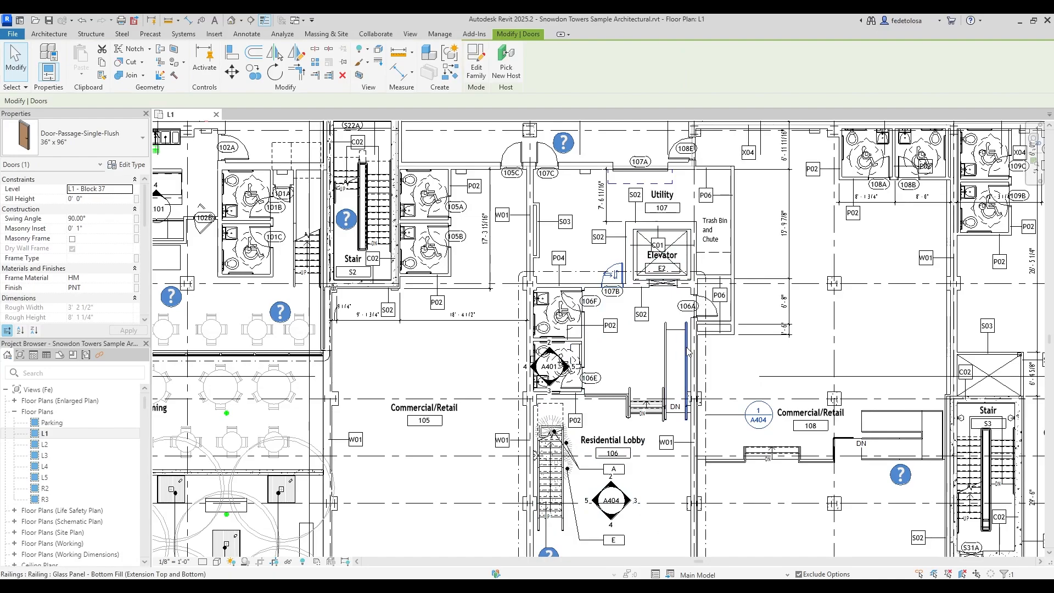
key("Escape")
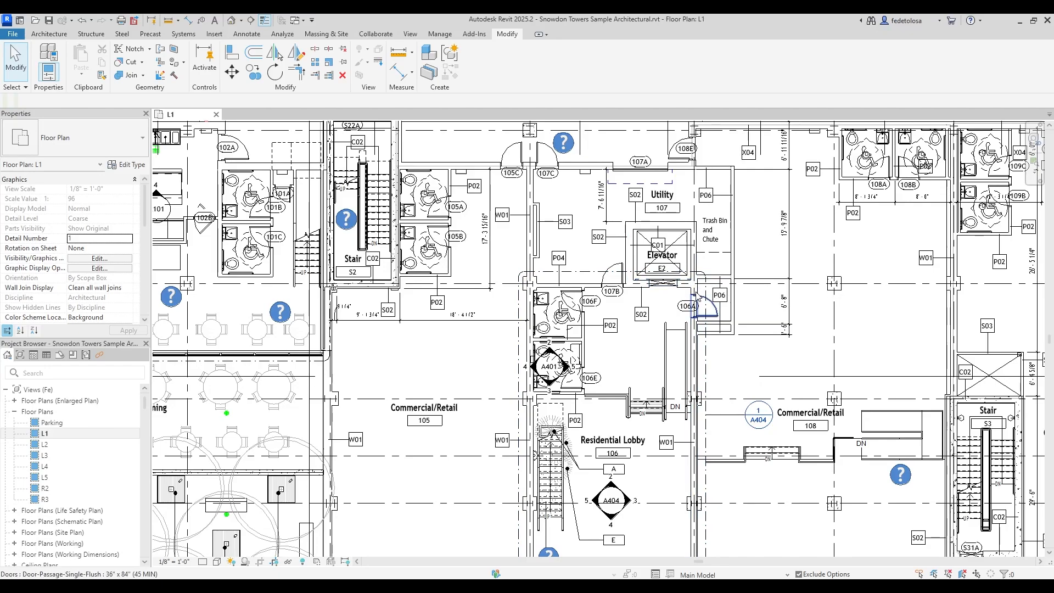
key("Tab")
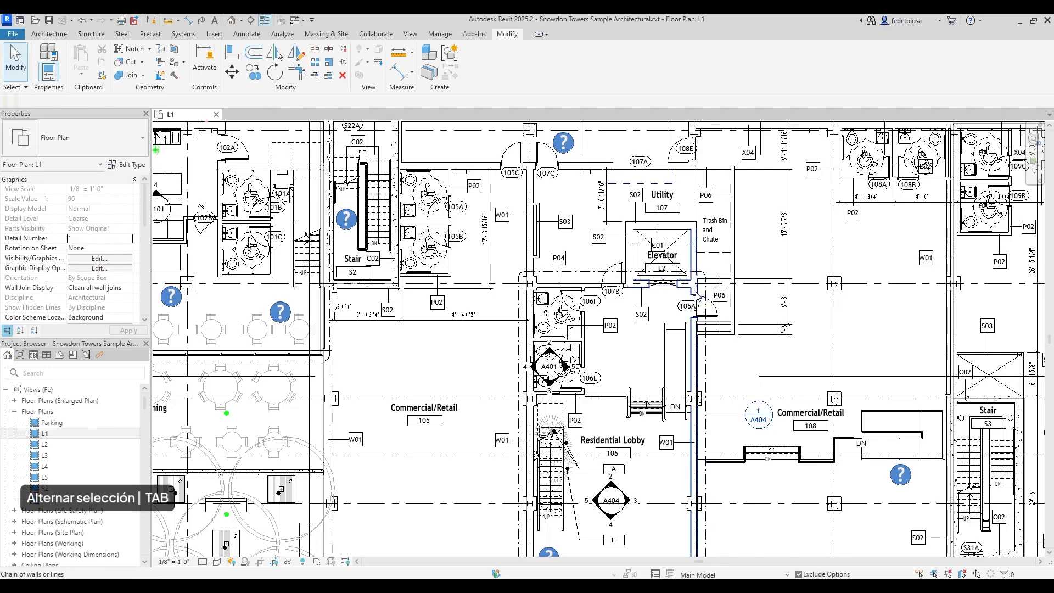
key("Tab")
key("Tab")
key("Tab")
key("Tab")
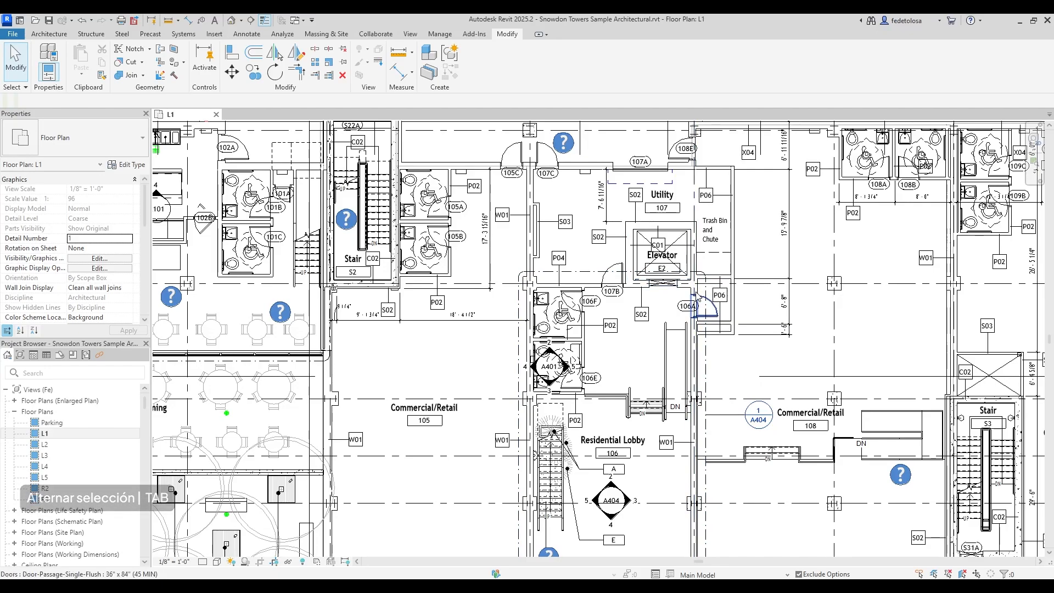
key("Tab")
key("Tab")
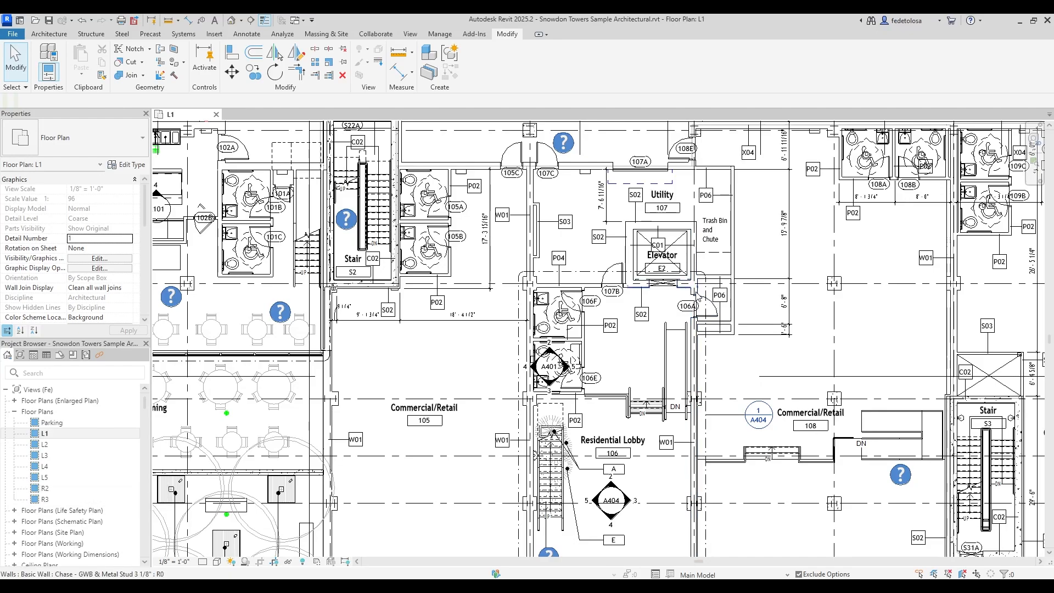
key("Tab")
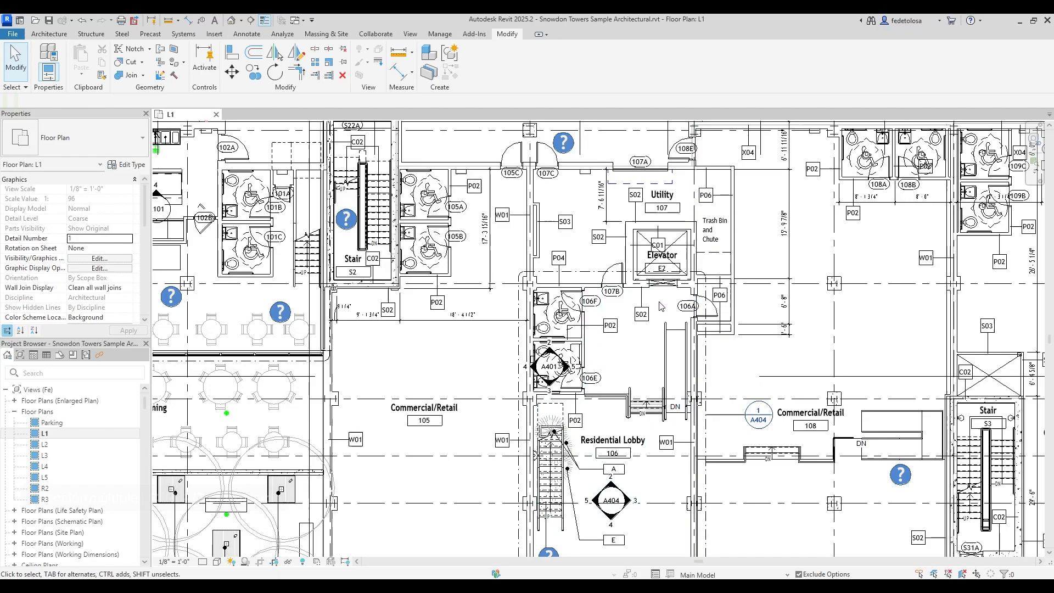
Multi-select doors 107B, 106F and 106A, removing door 106E from the selection.
left_click(621, 269)
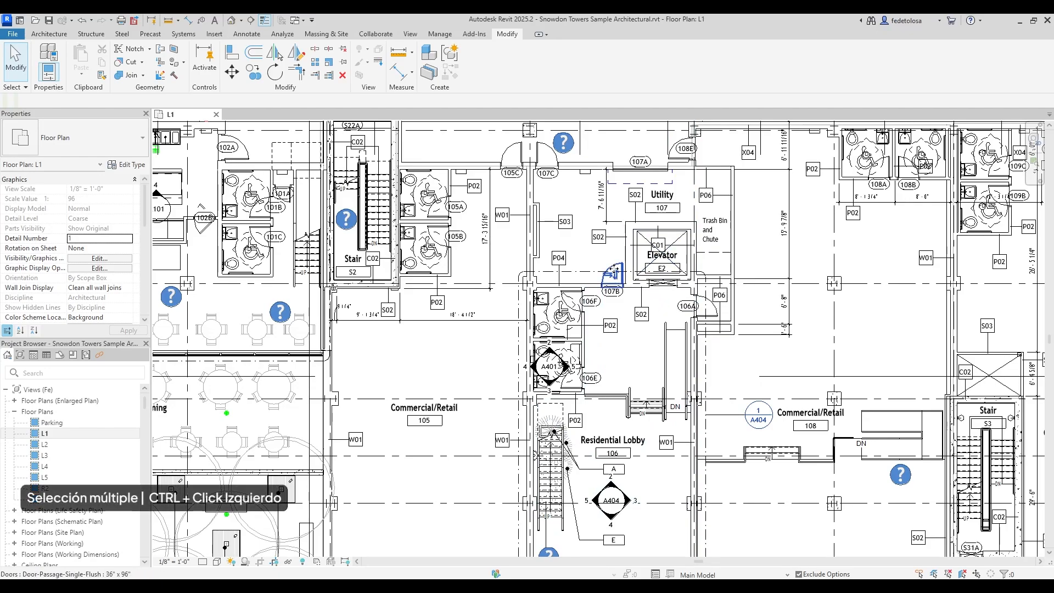
left_click(573, 300, "ctrl")
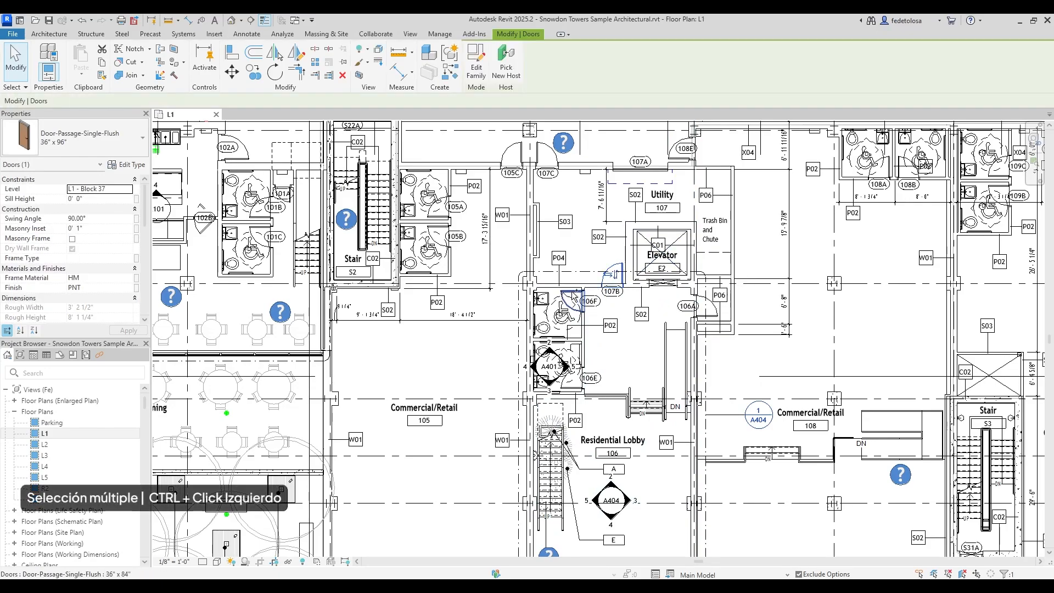
left_click(704, 310, "ctrl")
left_click(576, 380, "ctrl")
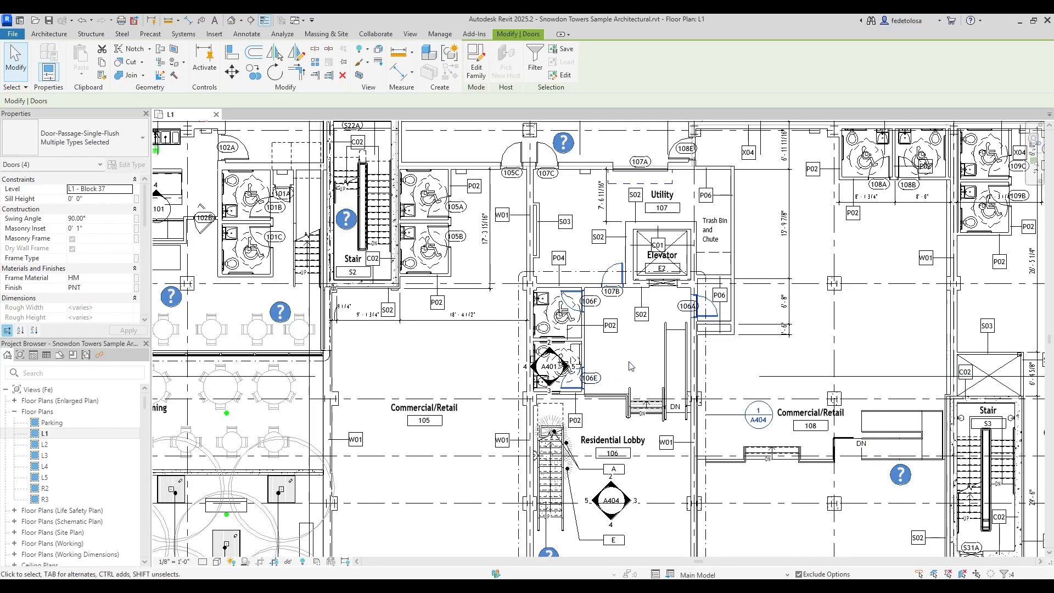
left_click(573, 390, "shift")
Window-select the central lobby and elevator block on L1, 77 elements, skipping the section line.
left_click_drag(485, 421, 642, 276)
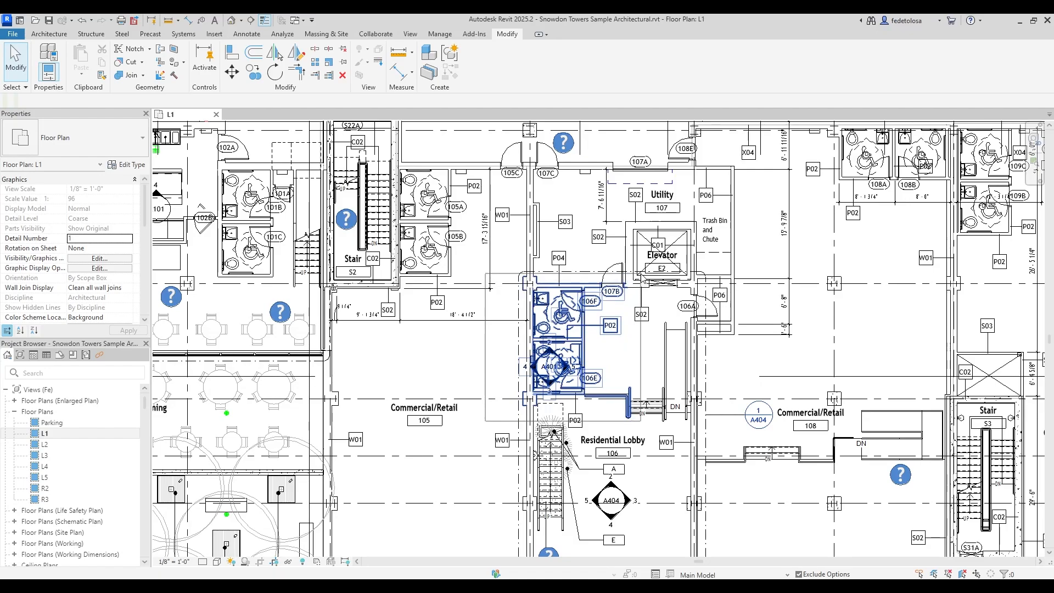
mouse_move(642, 276)
left_mouse_down()
mouse_move(722, 220)
mouse_move(622, 278)
left_mouse_up()
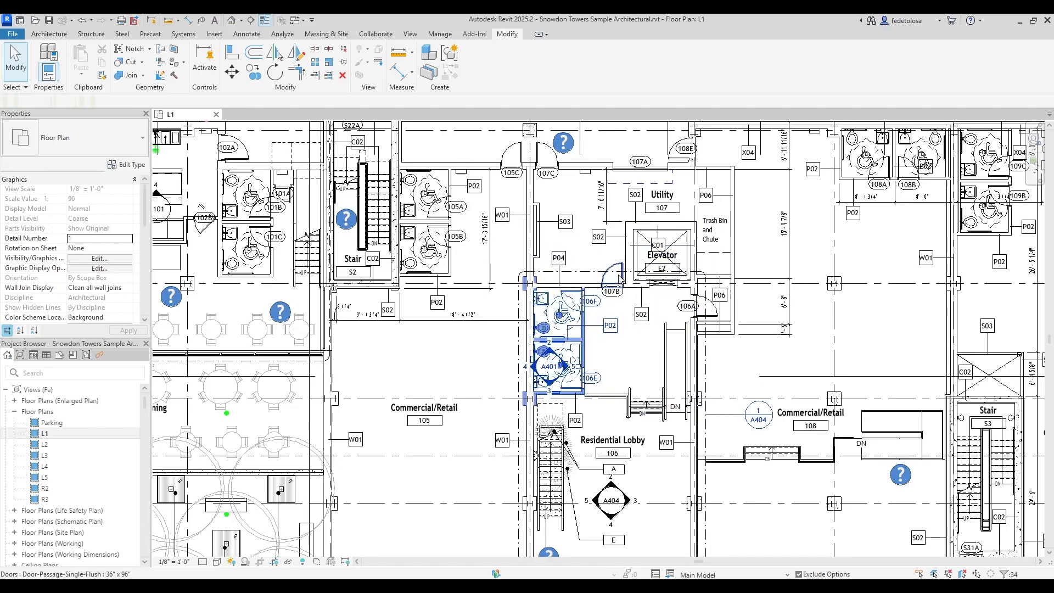
left_click(644, 379)
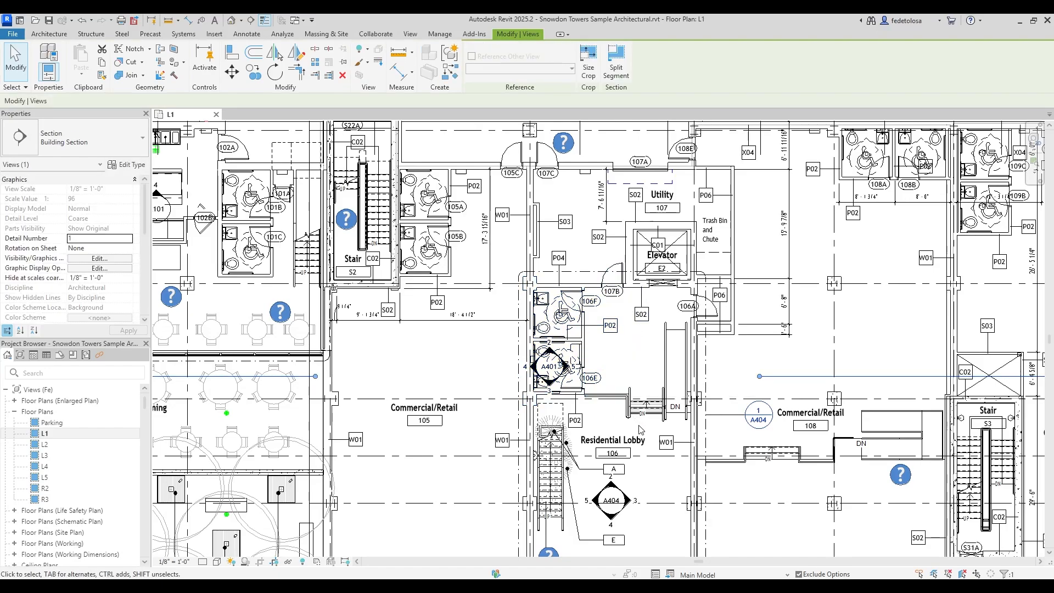
key("Escape")
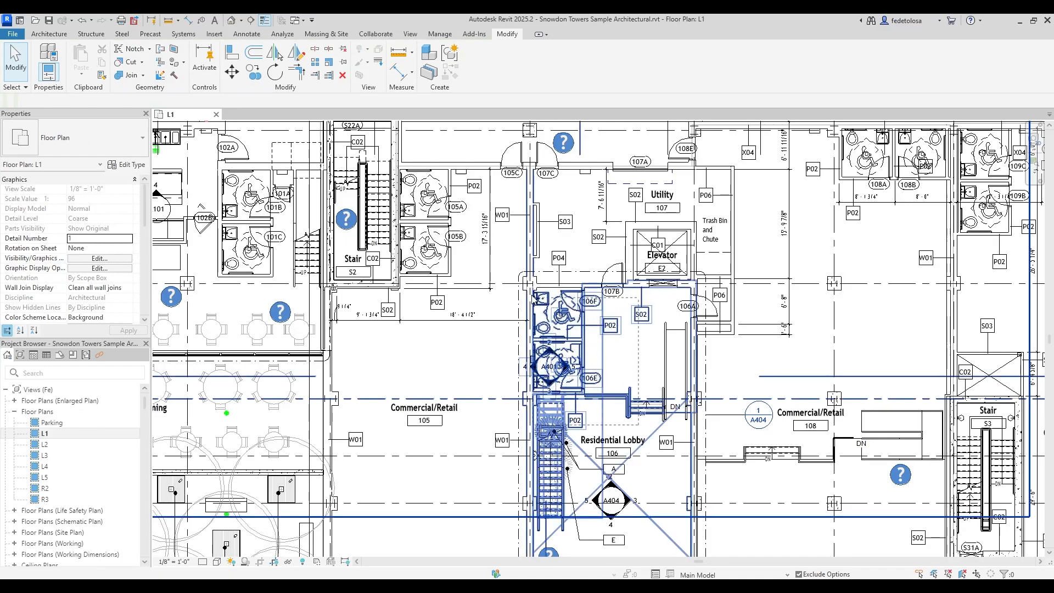
left_click(501, 273)
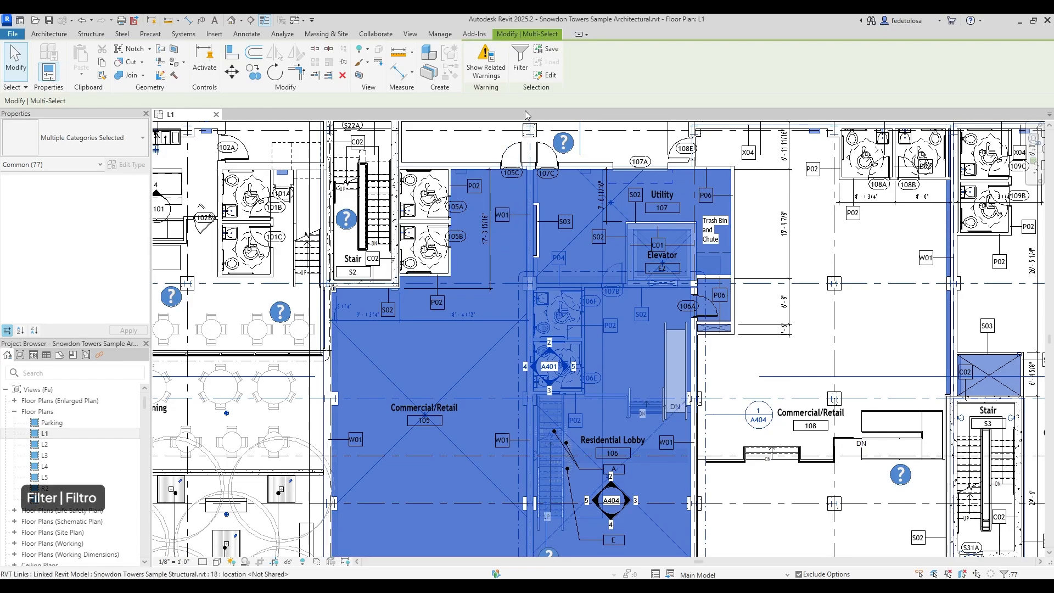
Filter the 77-item selection down to Walls only, 9 walls, then clear it.
left_click(522, 65)
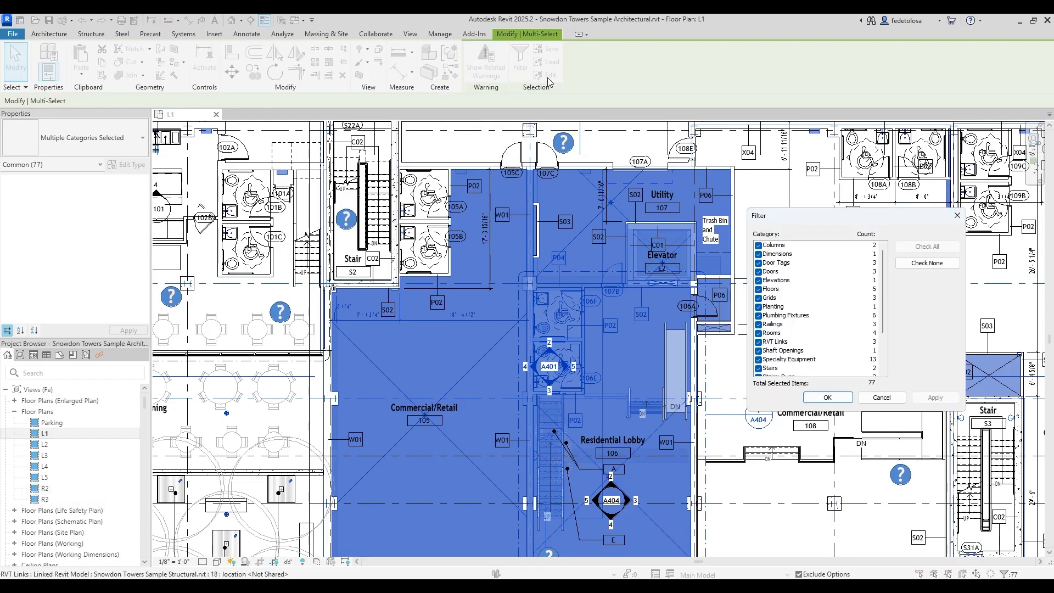
left_click(928, 263)
scroll(812, 351, "down", 2)
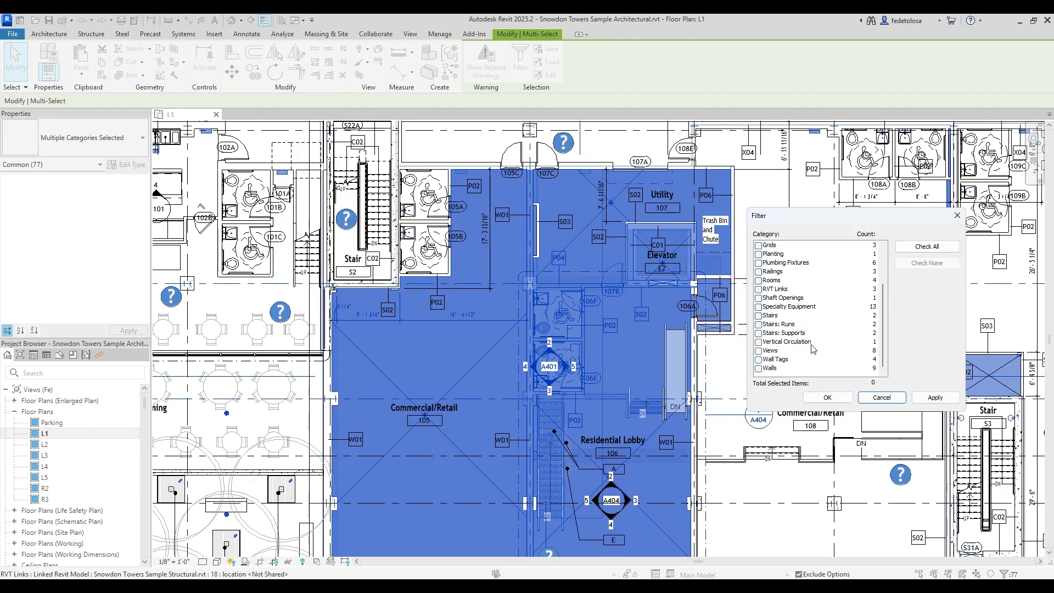
left_click(759, 368)
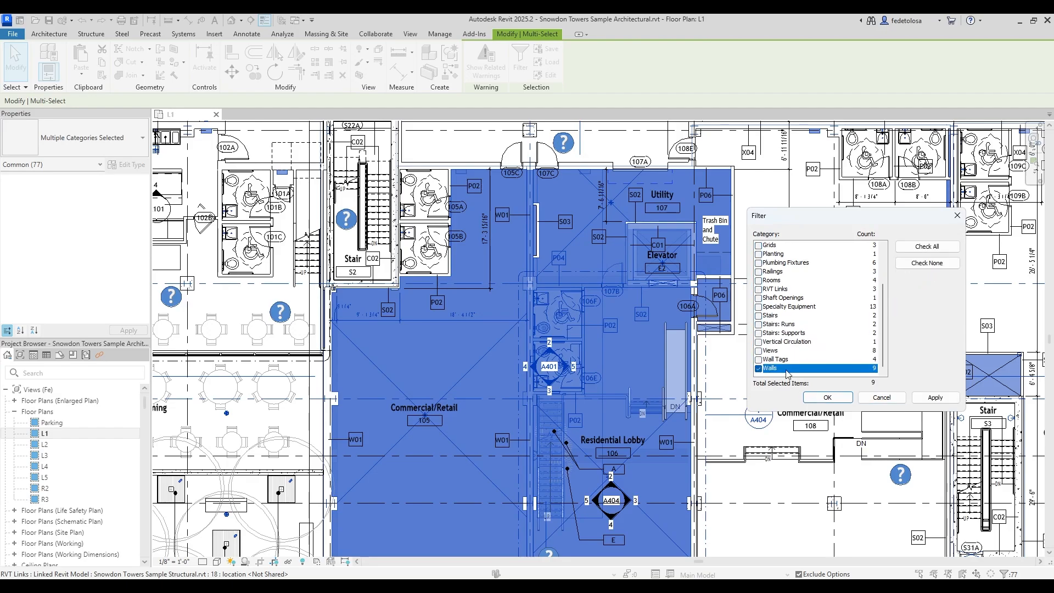
left_click(942, 400)
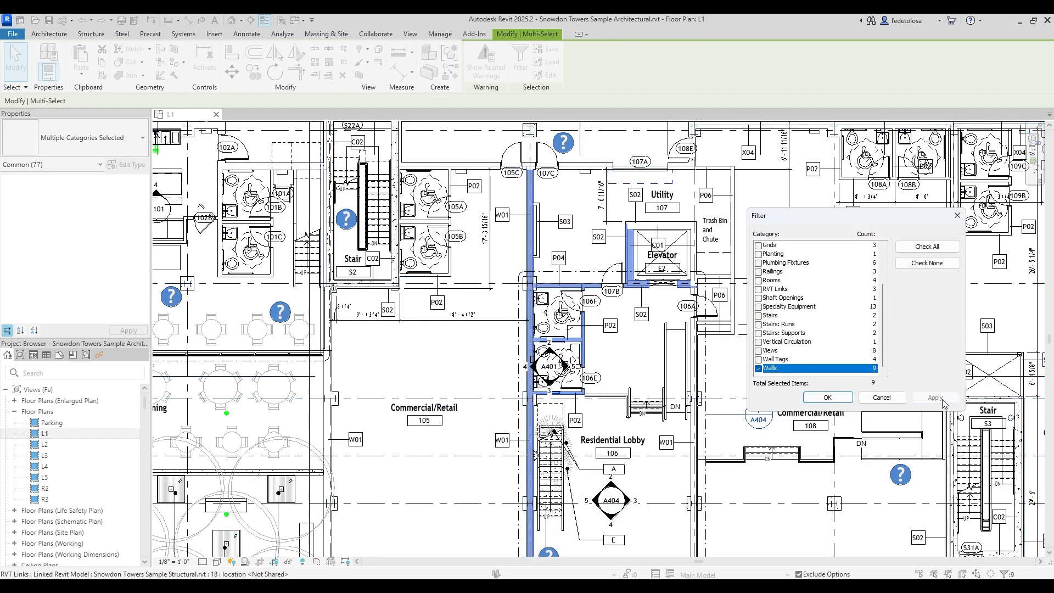
left_click(832, 399)
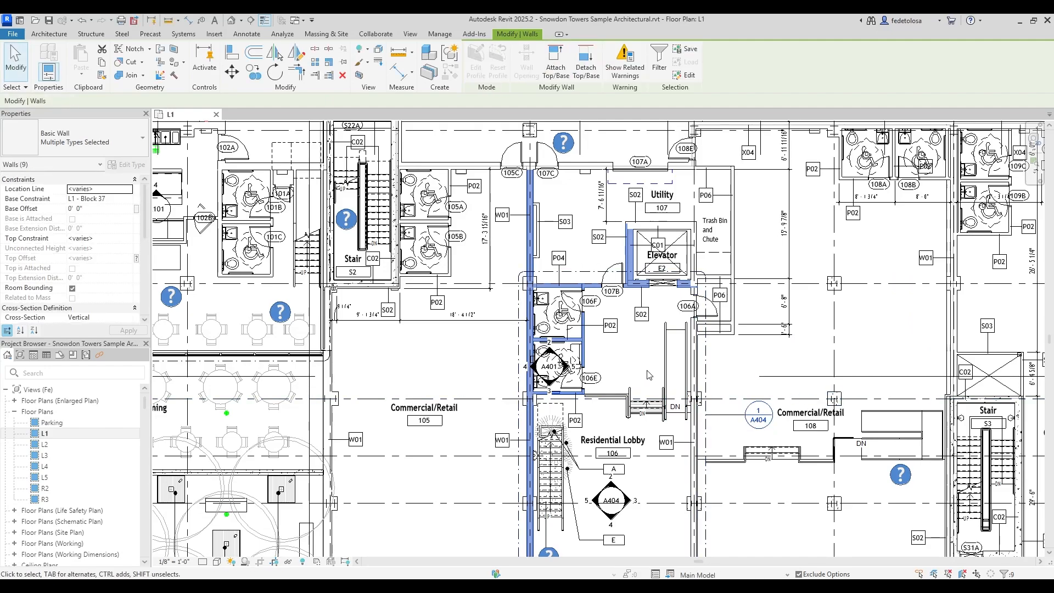
key("Escape")
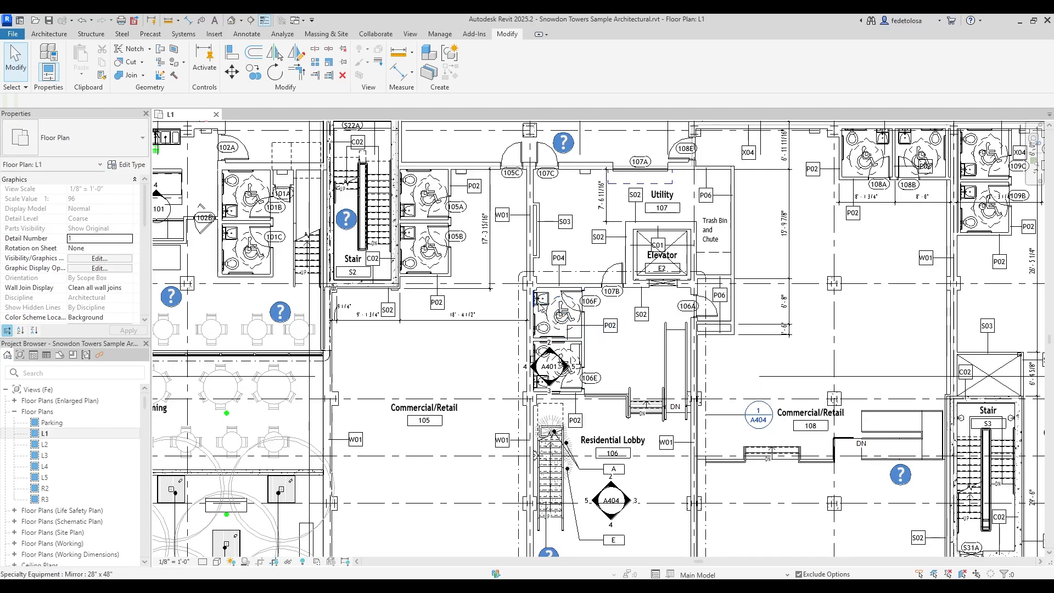
Select every barrier-free wall sink in the L1 plan with Select All Instances > Visible in View.
left_click(540, 306)
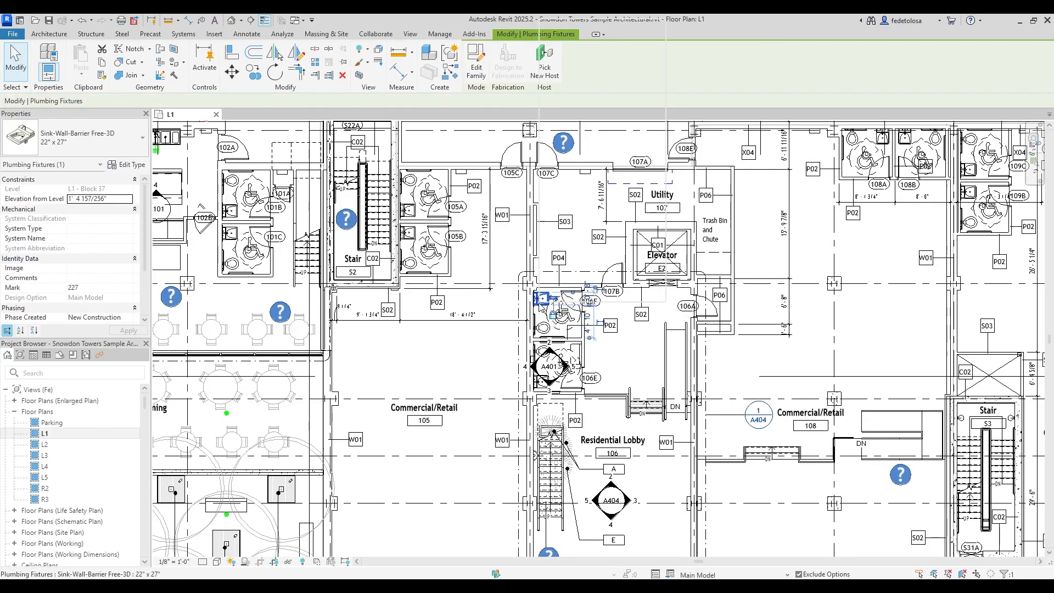
right_click(541, 305)
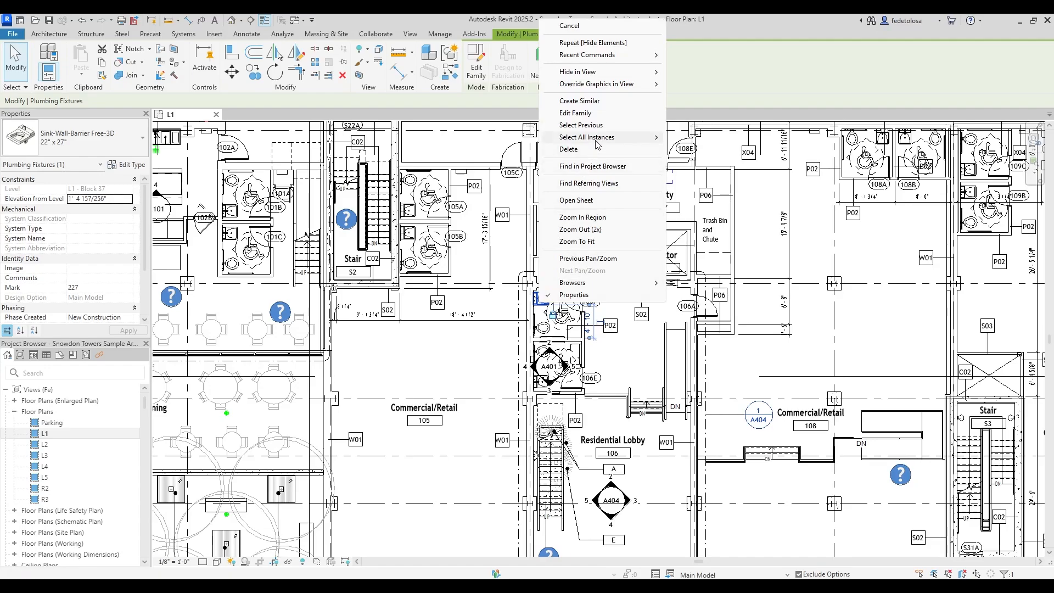
mouse_move(598, 144)
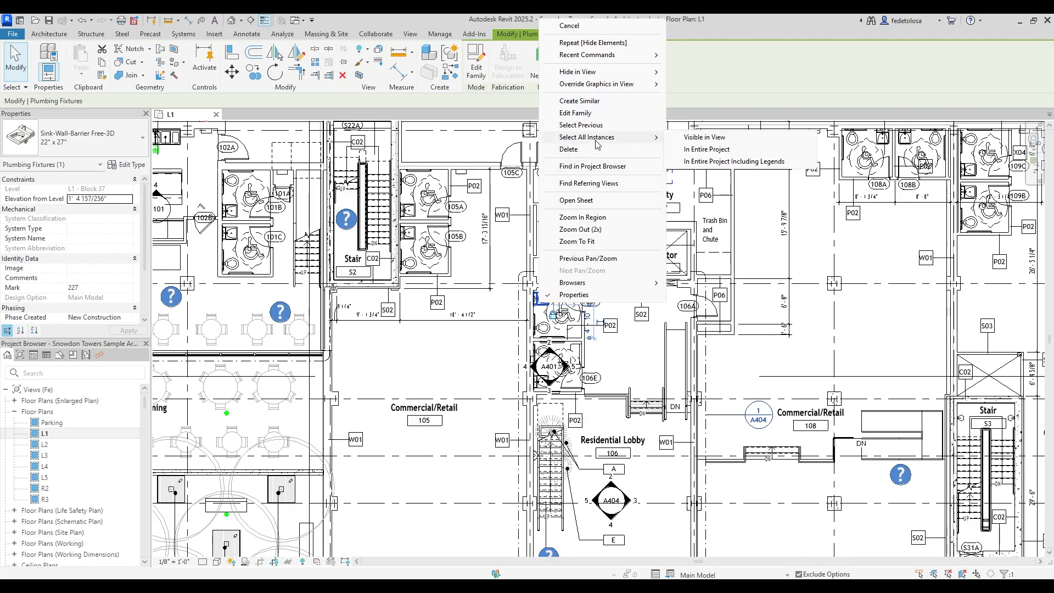
left_click(707, 141)
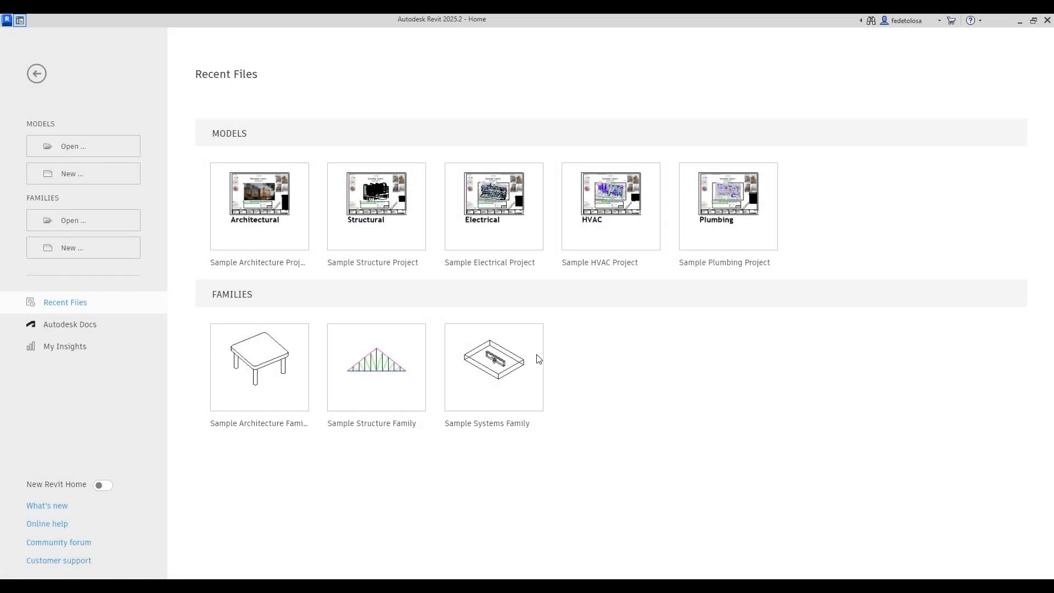
left_click(78, 174)
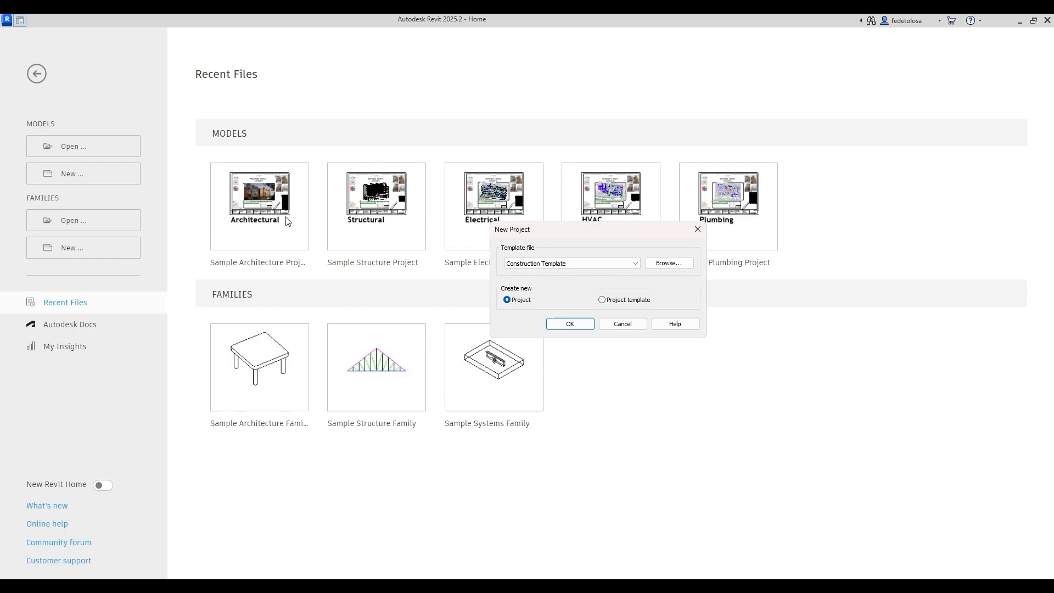
left_click(635, 266)
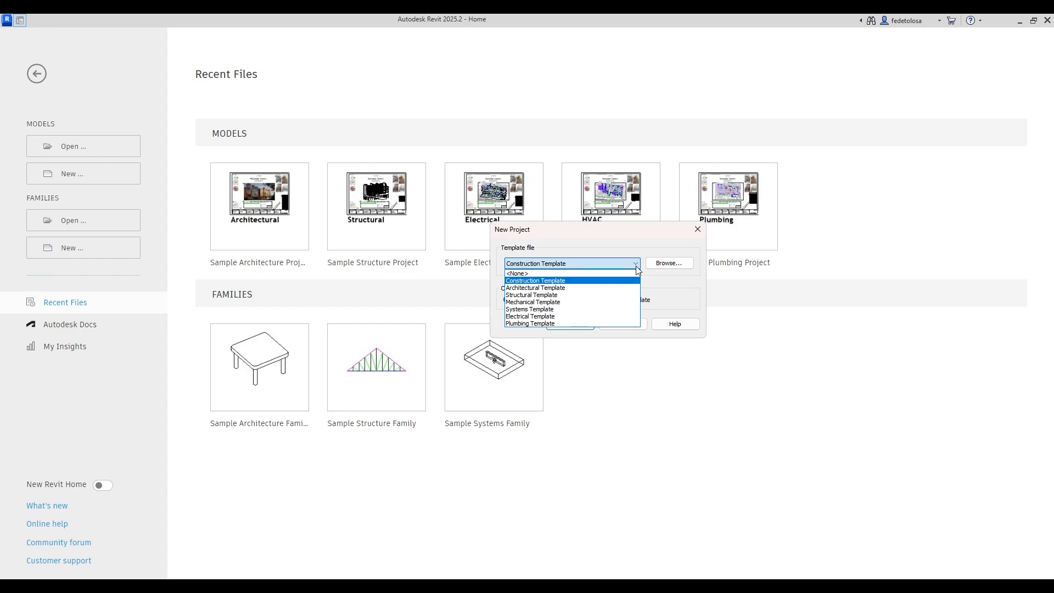
left_click(565, 288)
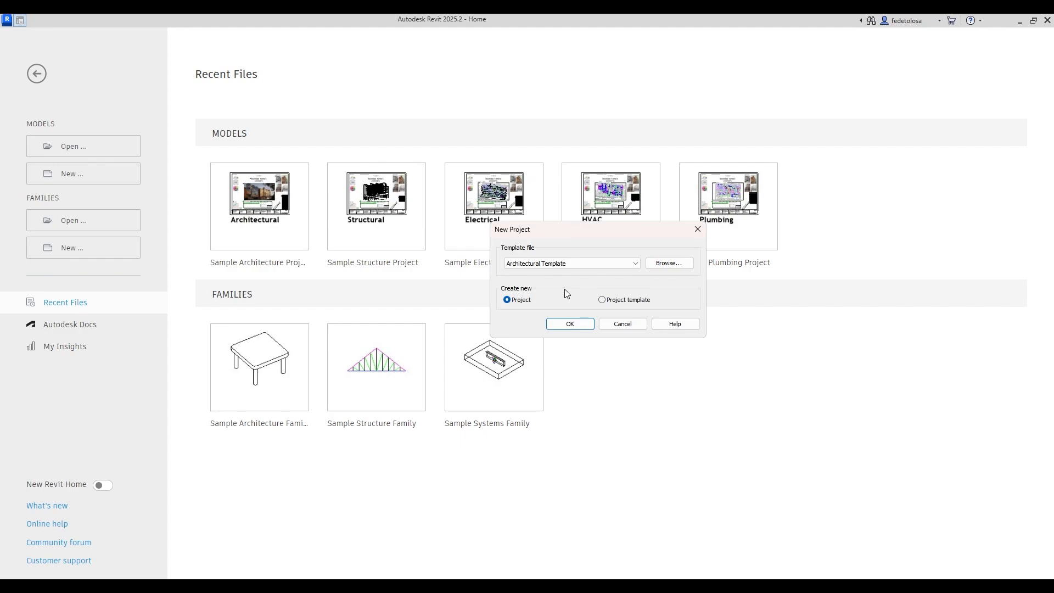
left_click(616, 324)
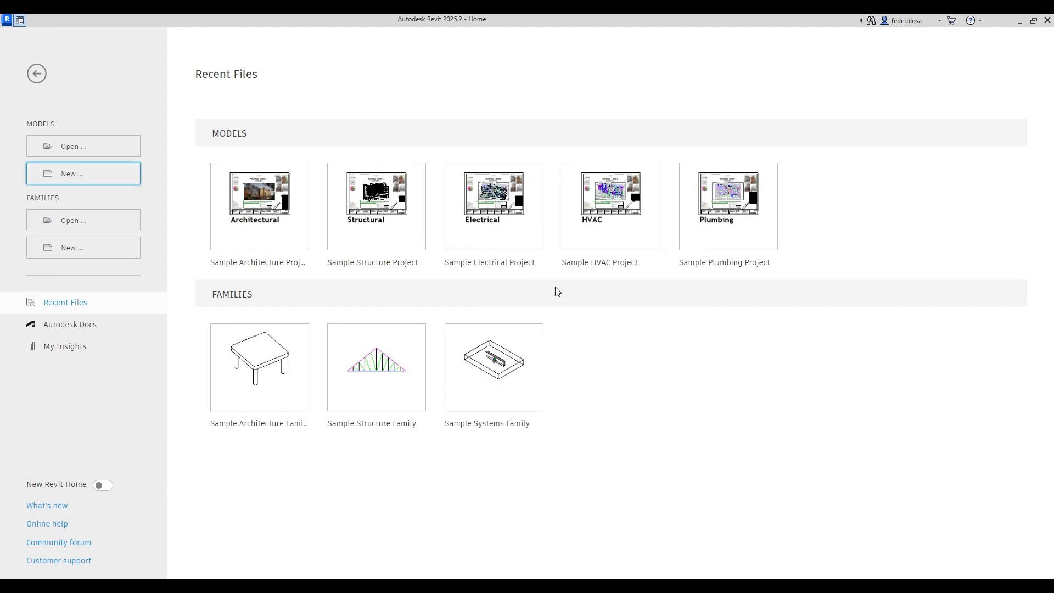
Leave the Home page and open the File Locations settings in Revit Options.
left_click(20, 21)
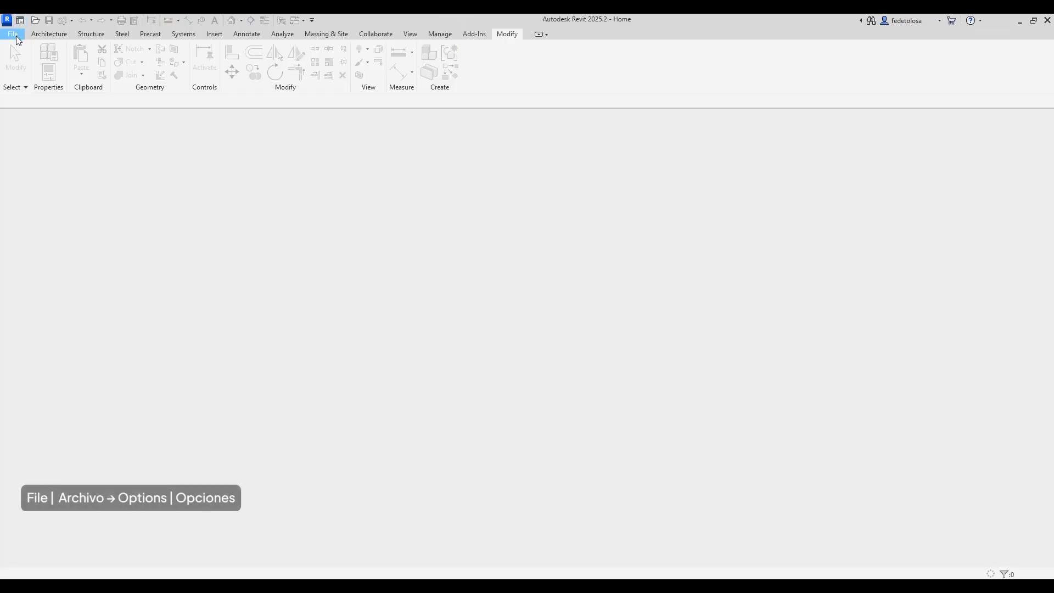
left_click(16, 36)
left_click(174, 284)
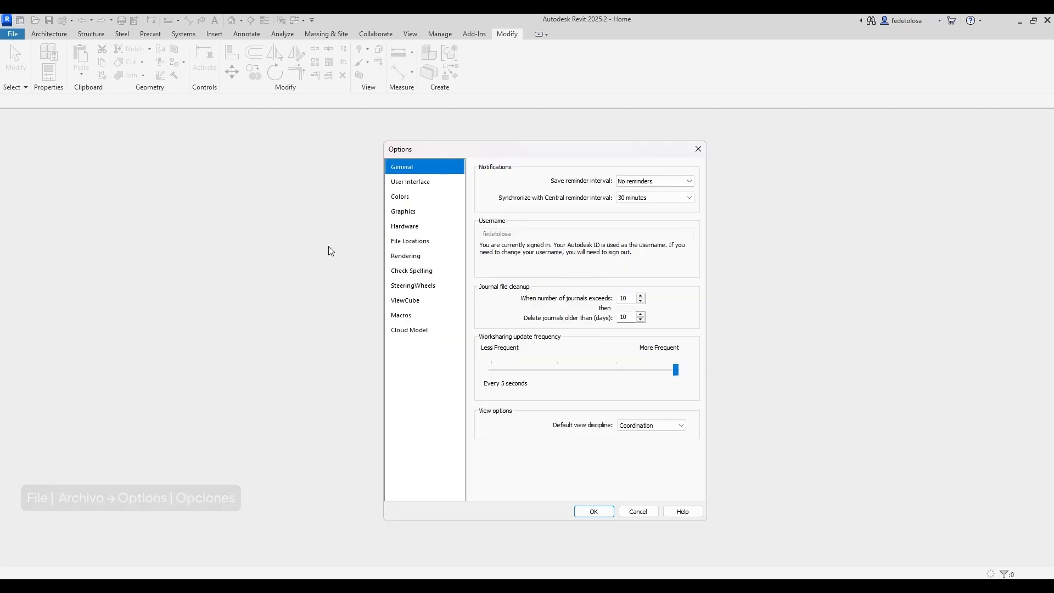
left_click(428, 245)
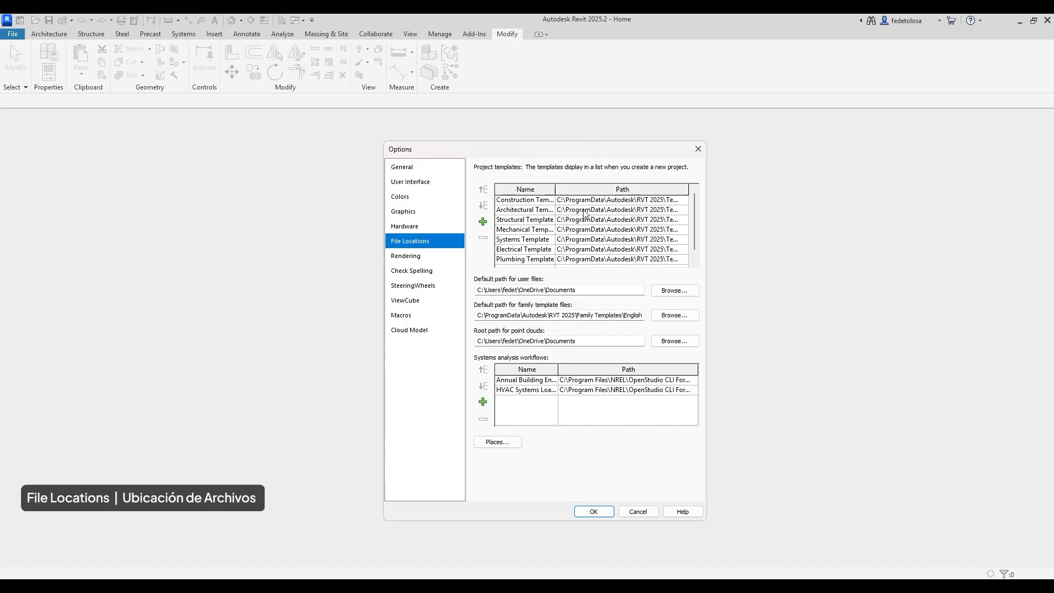
Point the Architectural Template path to DefaultMetric.rte and confirm the Options dialog.
left_click(611, 210)
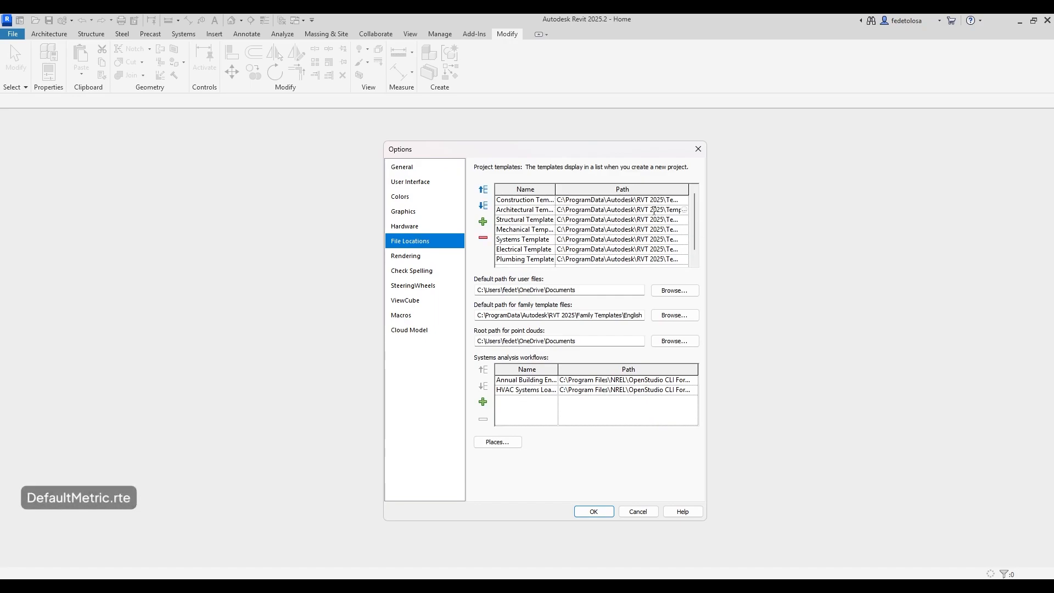
key("Right")
key("Right")
key("Right")
key("Right")
key("Right")
key("Right")
key("Right")
key("Right")
key("Right")
key("Right")
key("Right")
key("Right")
key("Right")
key("Right")
key("Right")
key("Right")
key("Right")
key("Right")
key("Right")
key("Right")
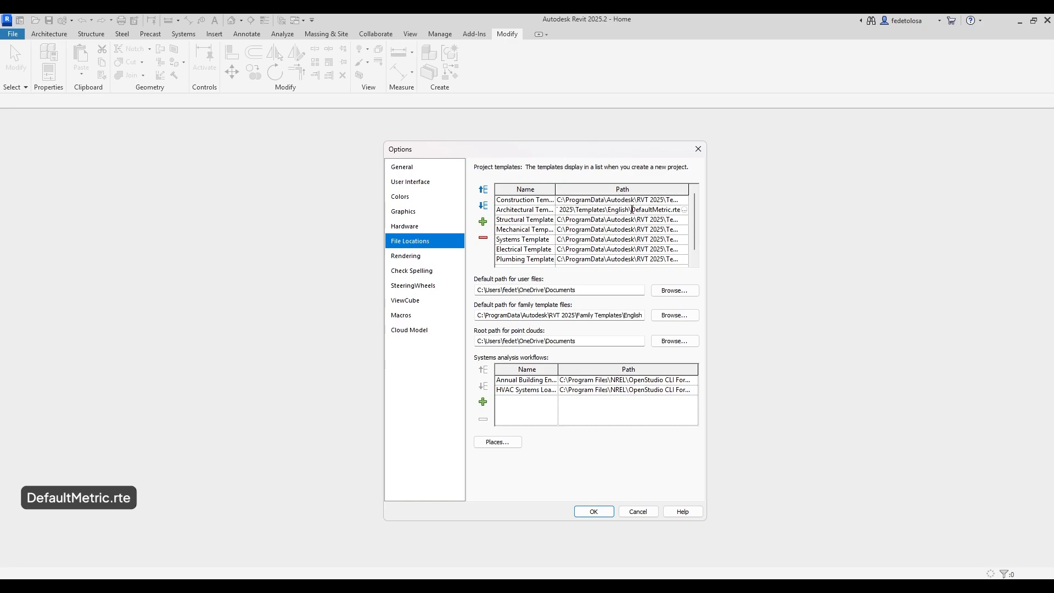
left_click_drag(632, 210, 689, 224)
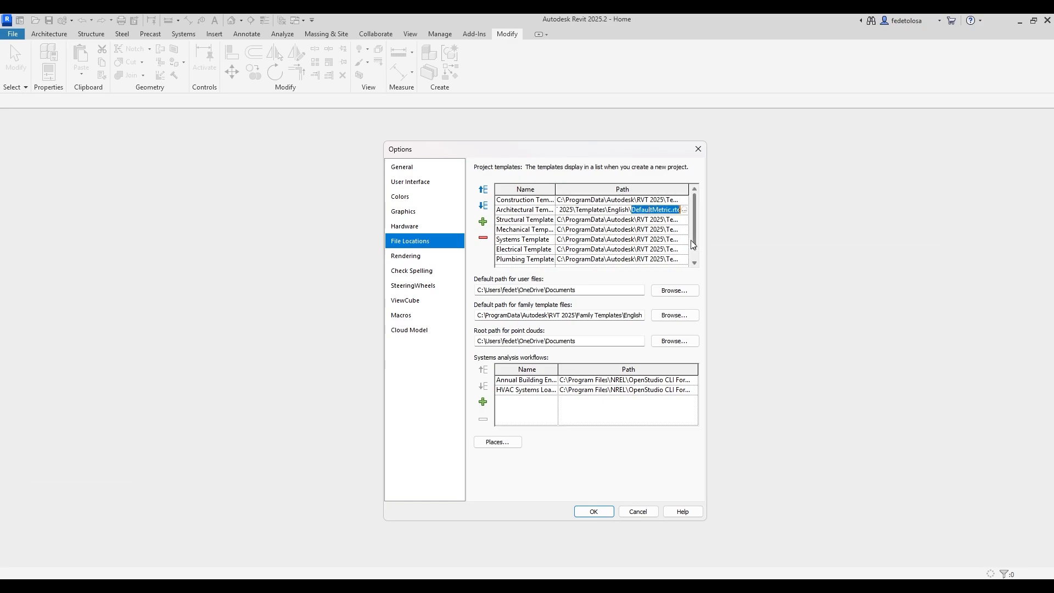
left_click(685, 211)
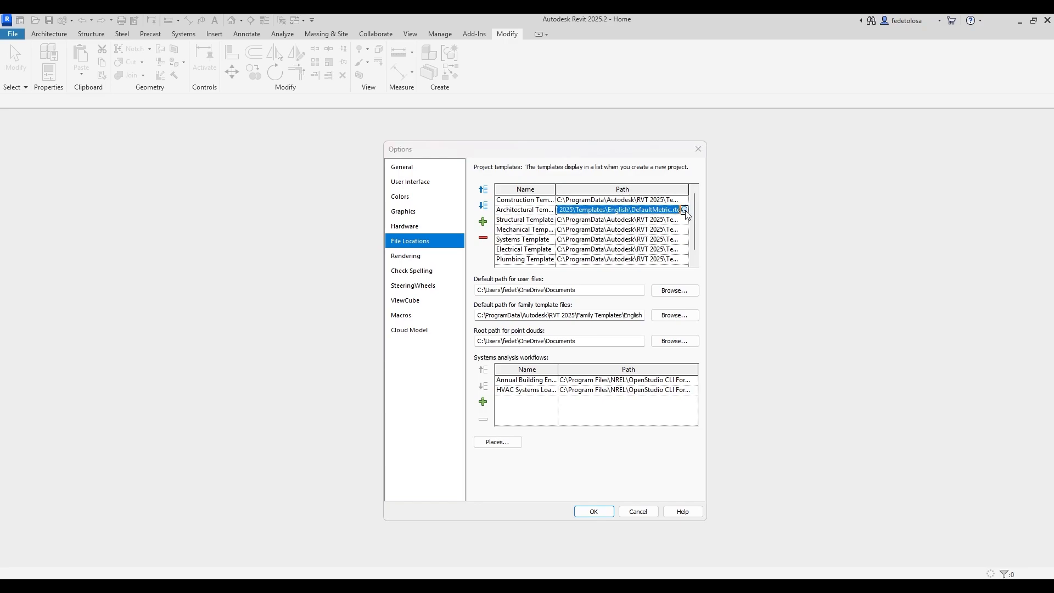
left_click(465, 305)
scroll(660, 332, "down", 2)
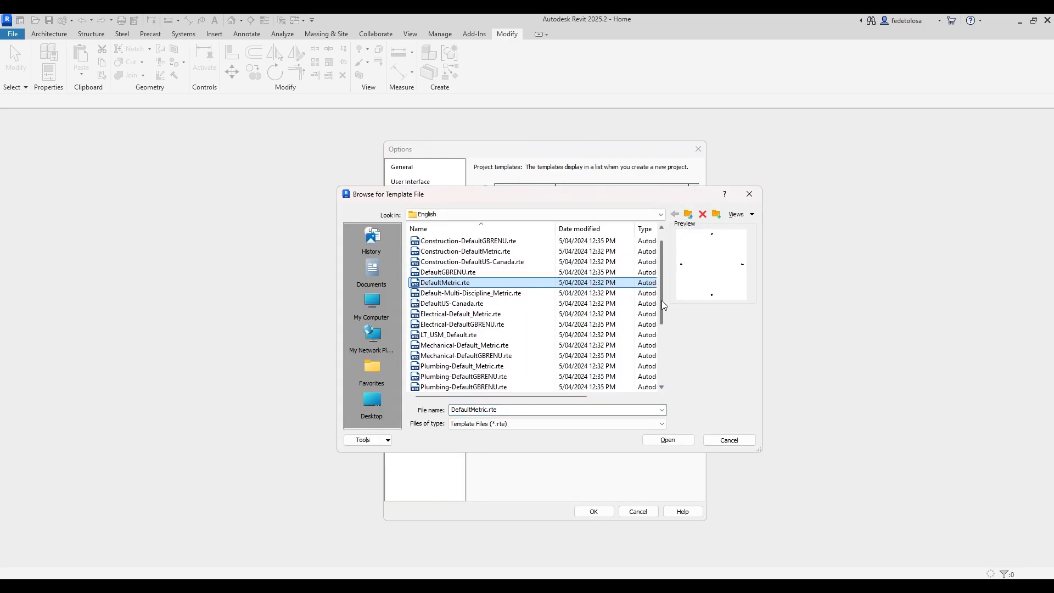
scroll(661, 332, "up", 2)
left_click(668, 439)
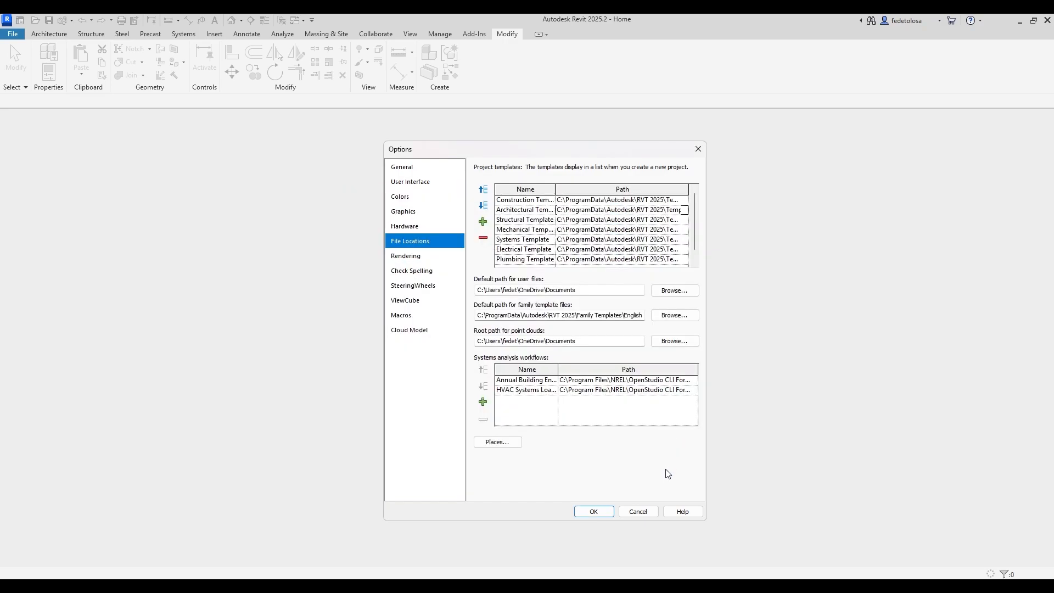
left_click(596, 516)
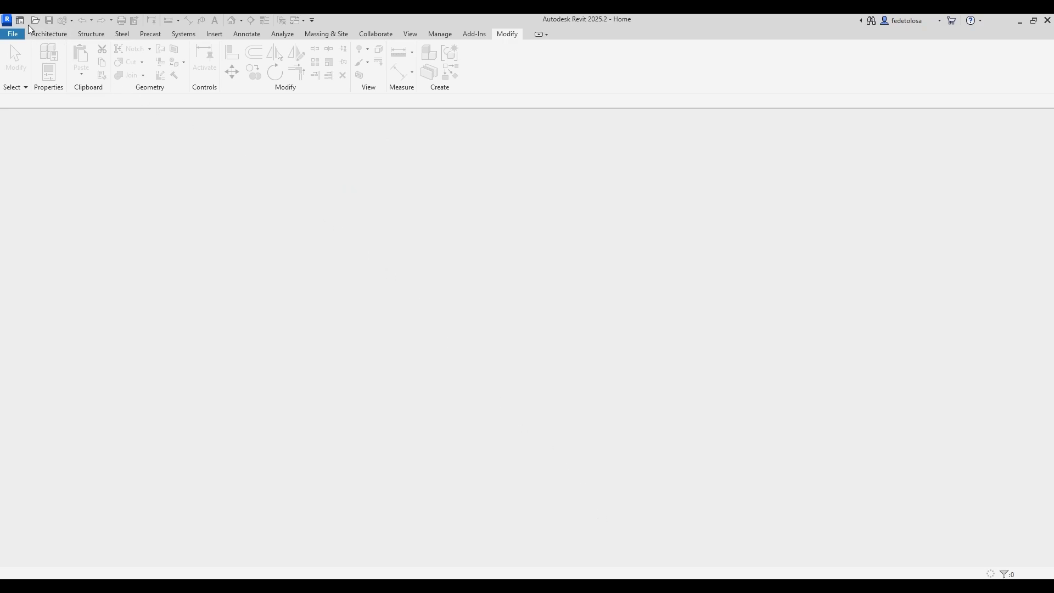
Create a new Project from the Architectural Template through Home's Models New.
left_click(24, 22)
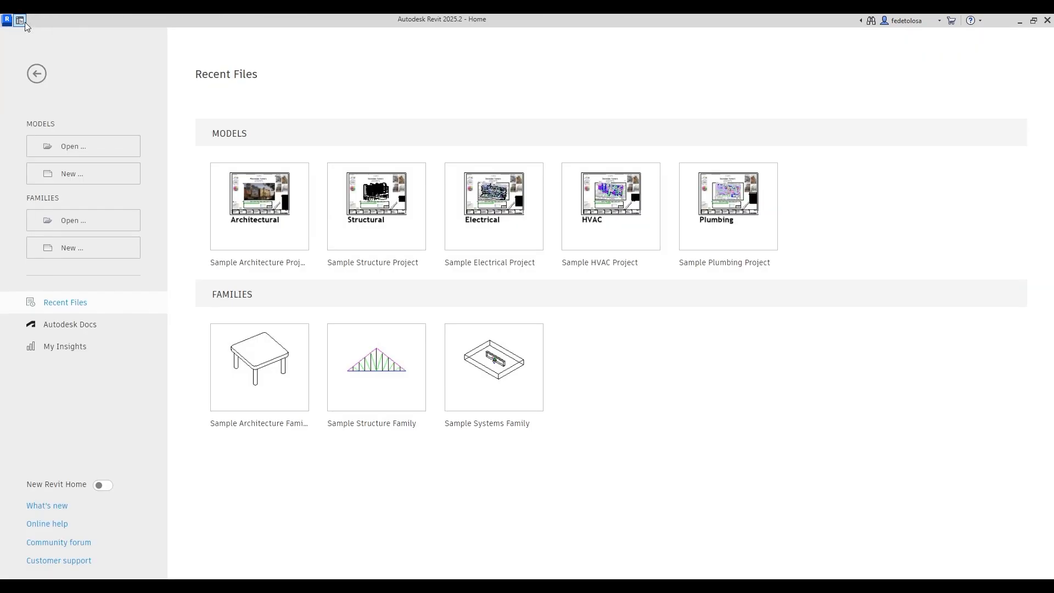
left_click(87, 176)
left_click(556, 265)
left_click(566, 288)
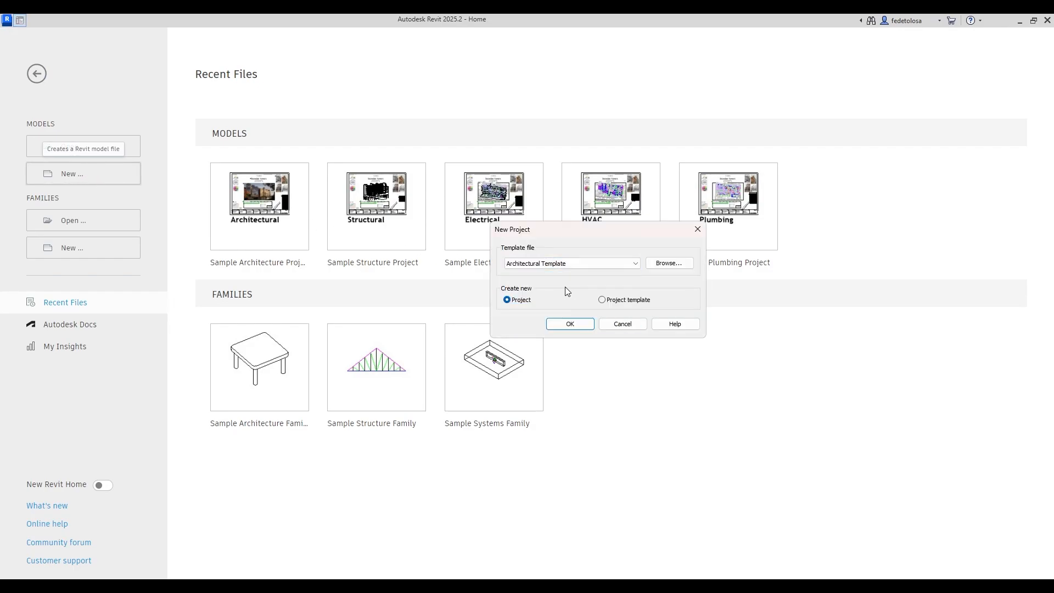
left_click(577, 322)
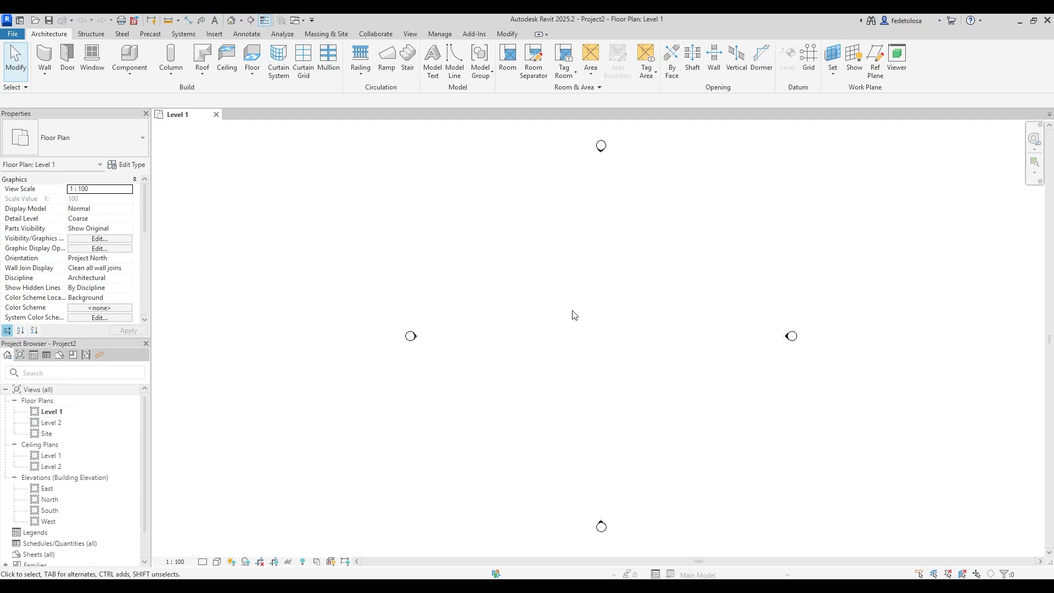
In Project Units, set Distance to meters rounded to 2 decimal places.
left_click(441, 34)
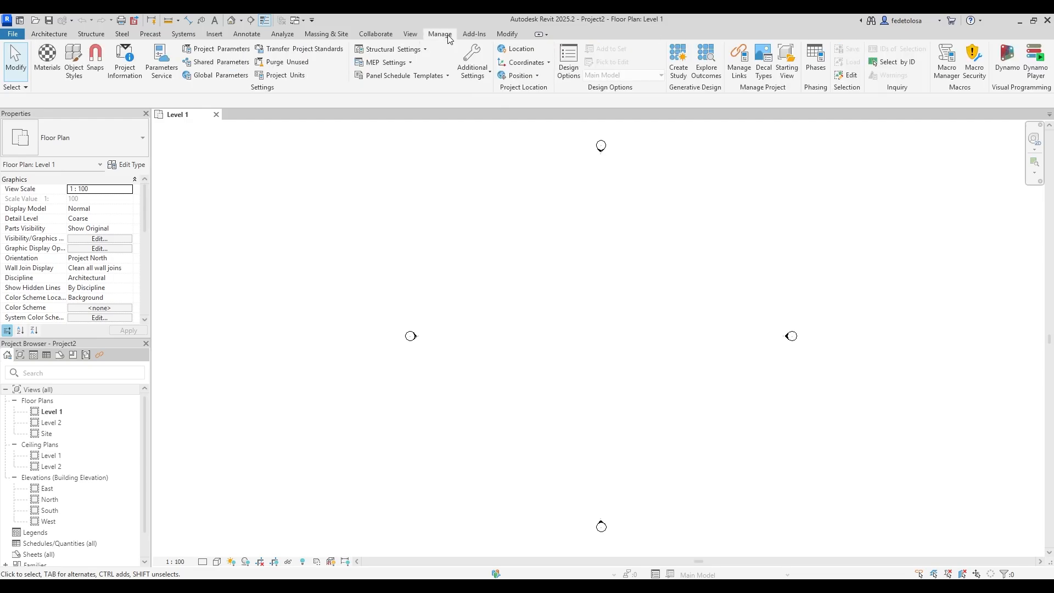
left_click(296, 77)
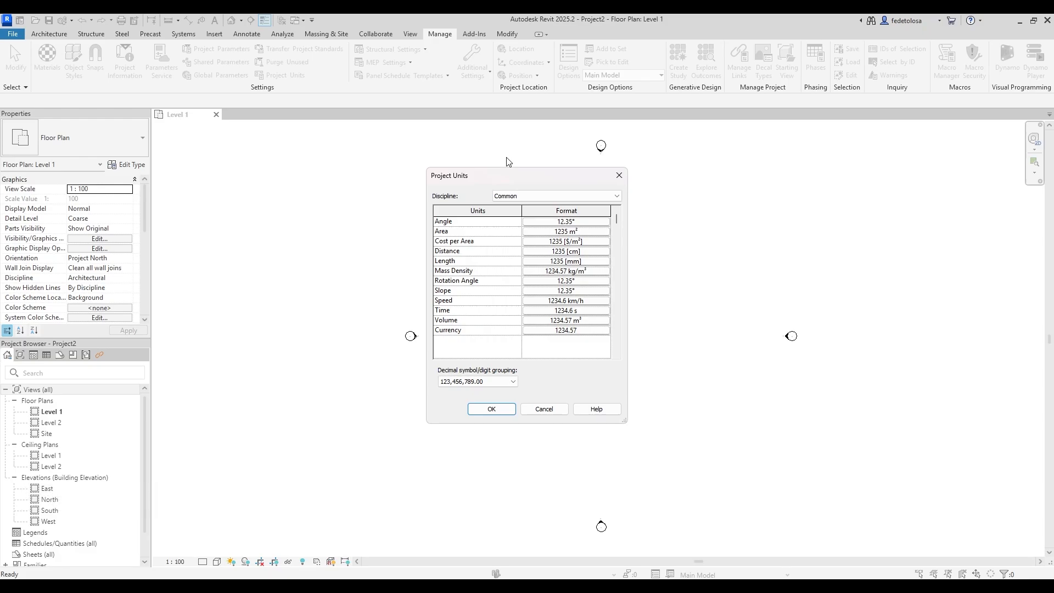
left_click(595, 251)
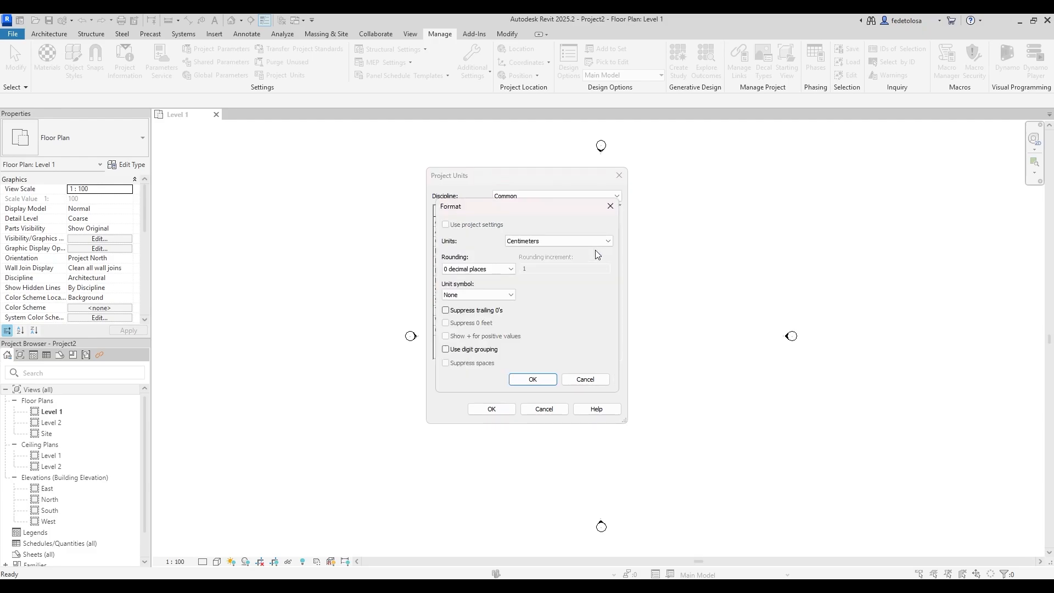
left_click(599, 240)
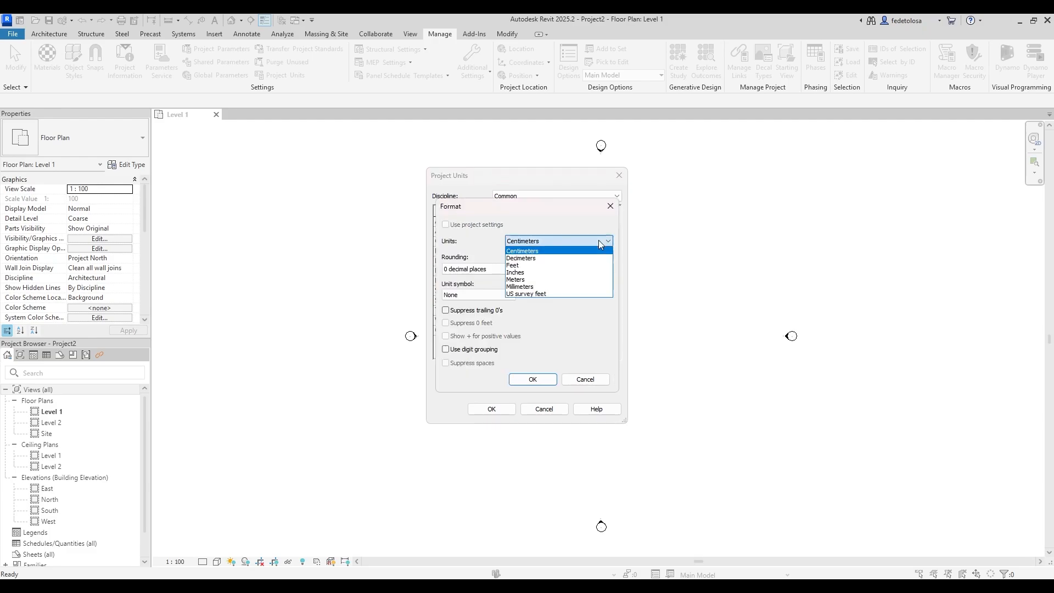
left_click(577, 279)
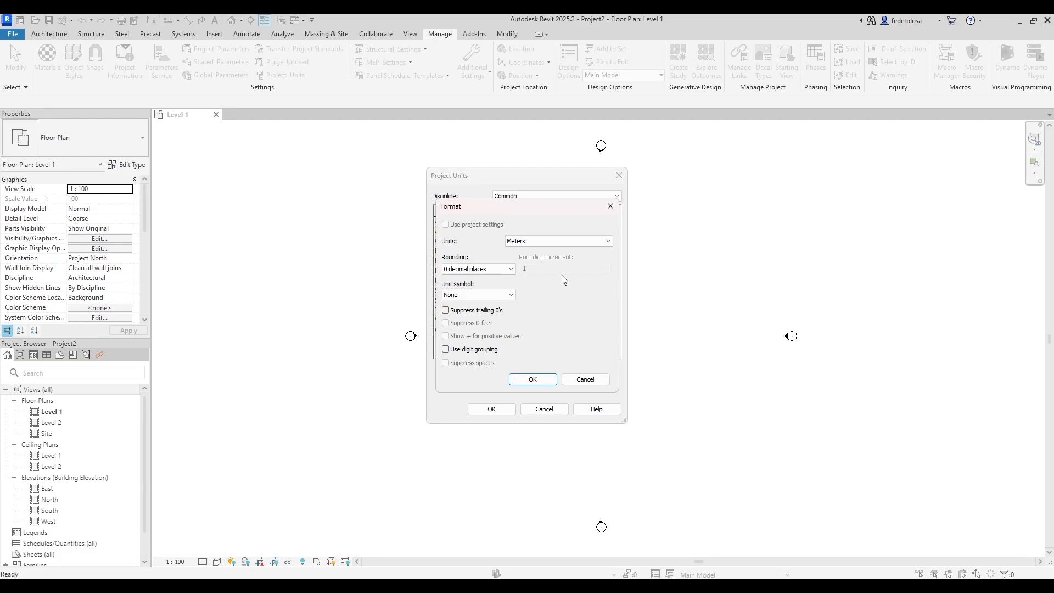
left_click(507, 269)
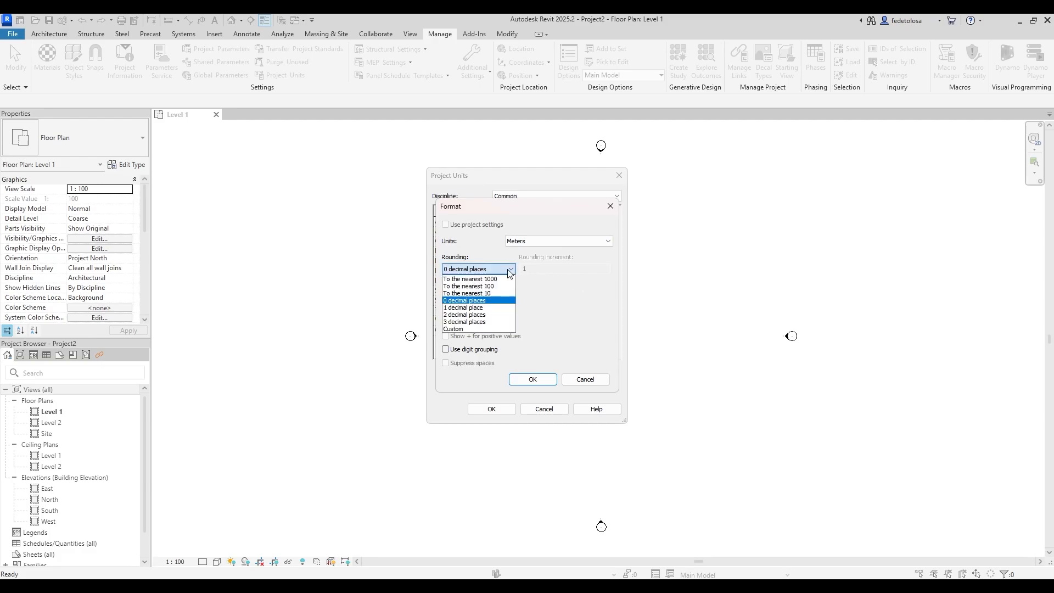
left_click(484, 316)
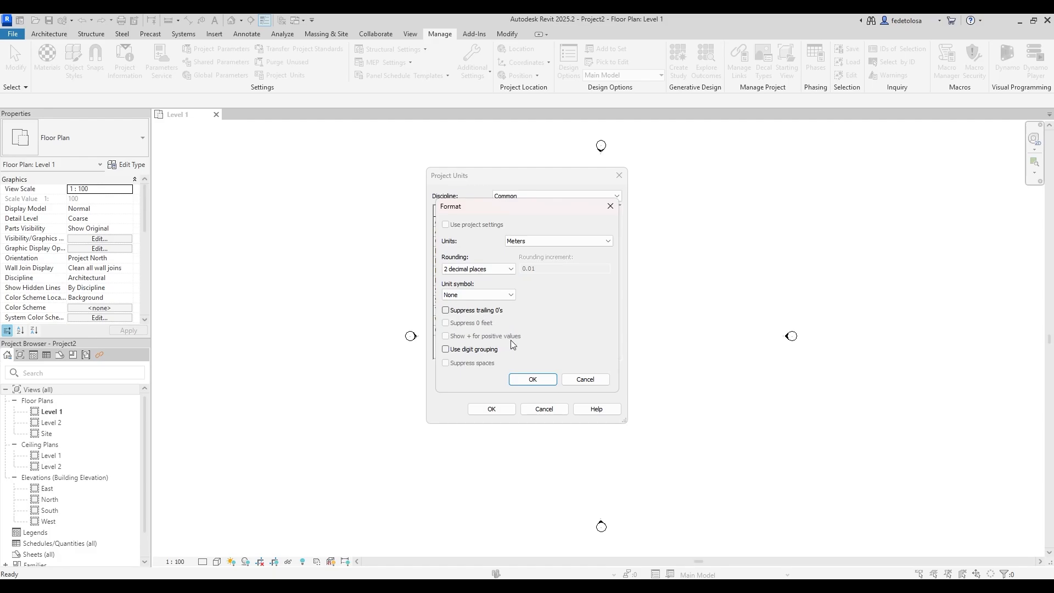
left_click(533, 380)
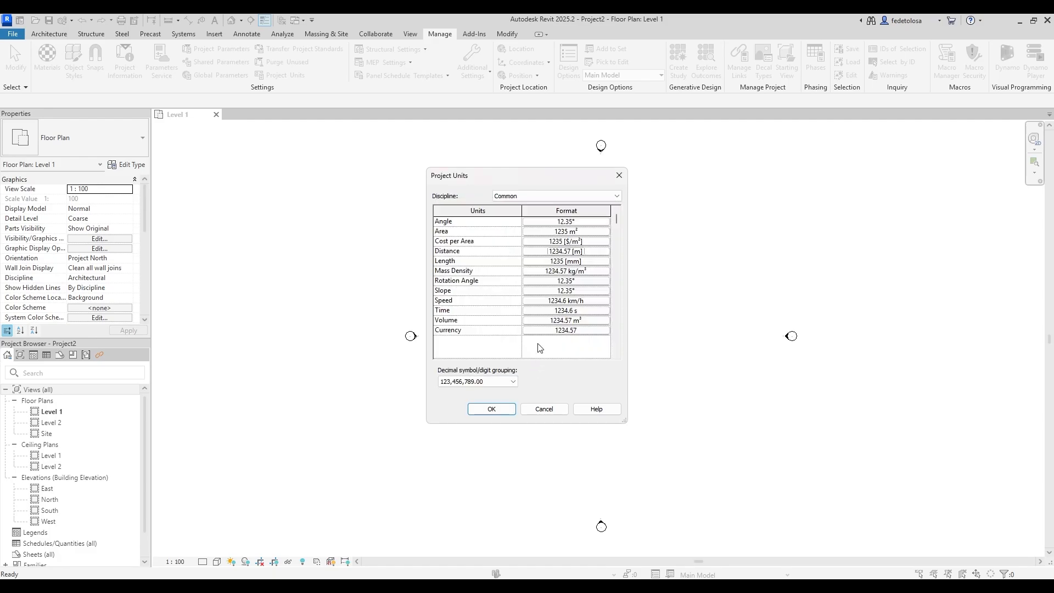
Set Length to meters with 2 decimal places and apply the unit changes.
left_click(591, 262)
left_click(558, 241)
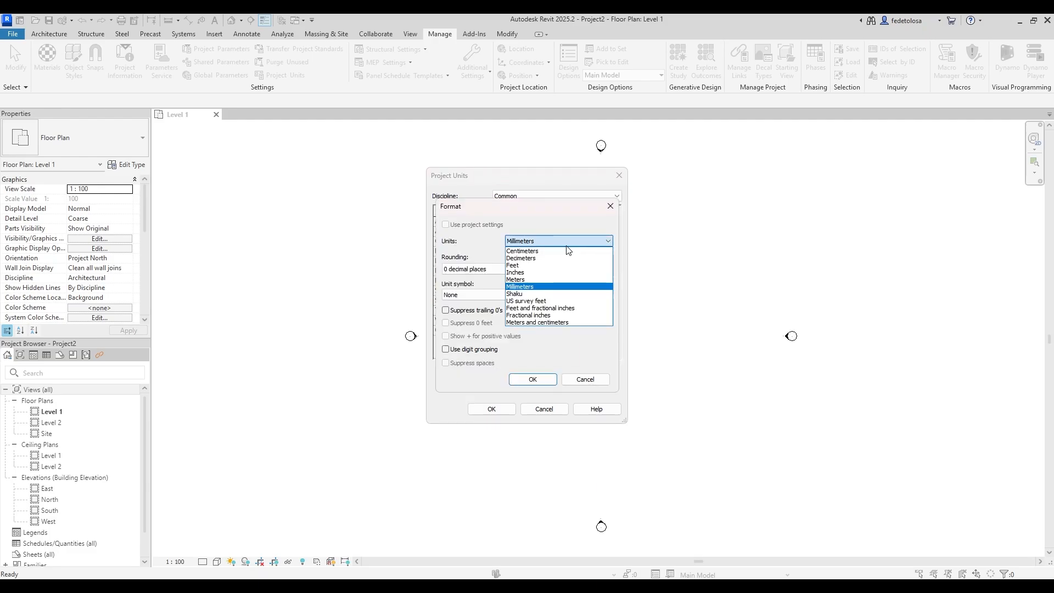
left_click(546, 286)
left_click(481, 269)
left_click(464, 315)
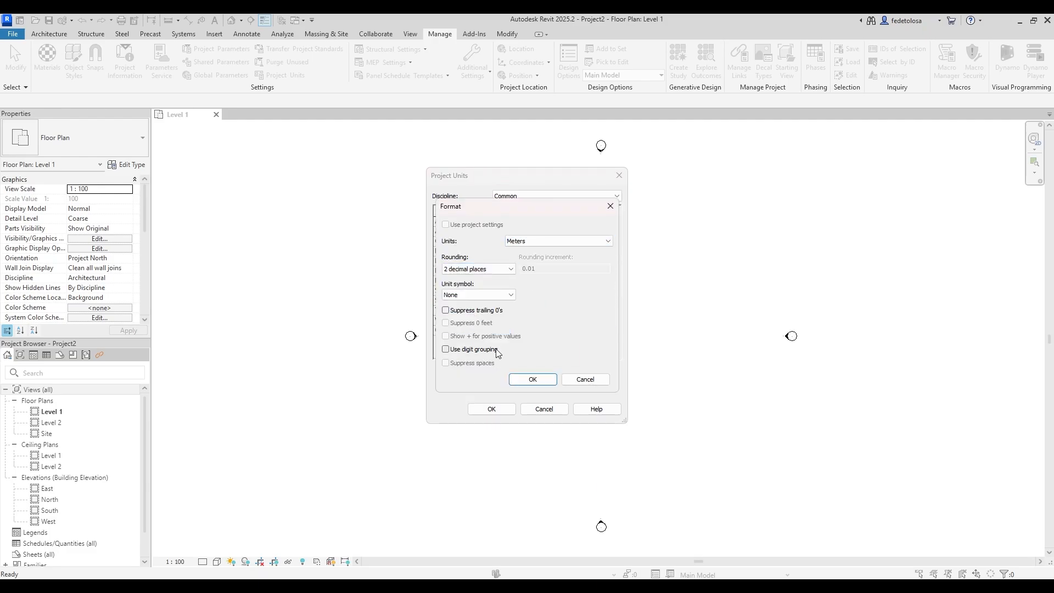
left_click(533, 379)
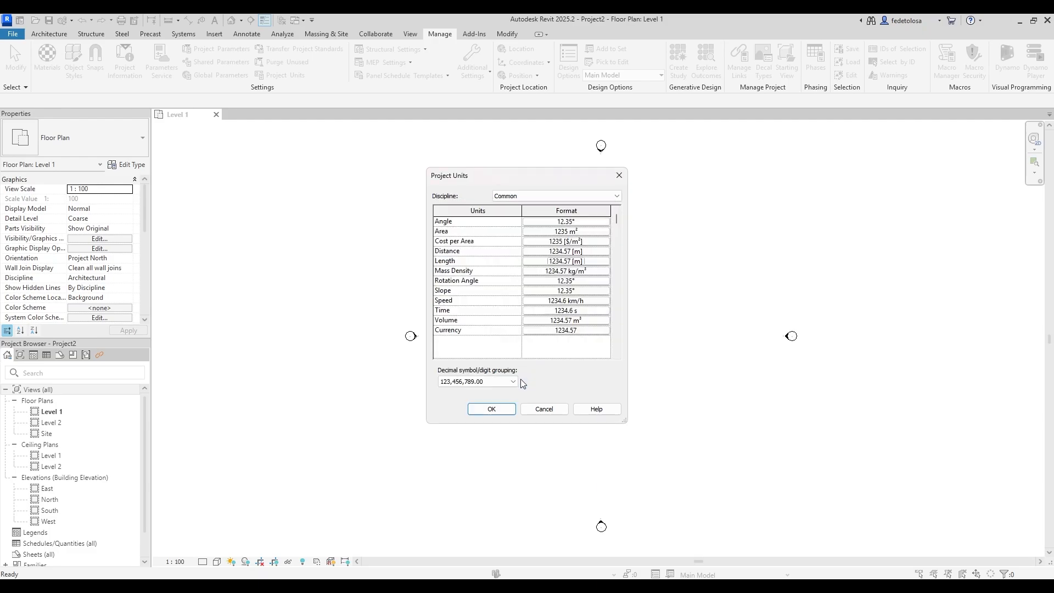
left_click(500, 411)
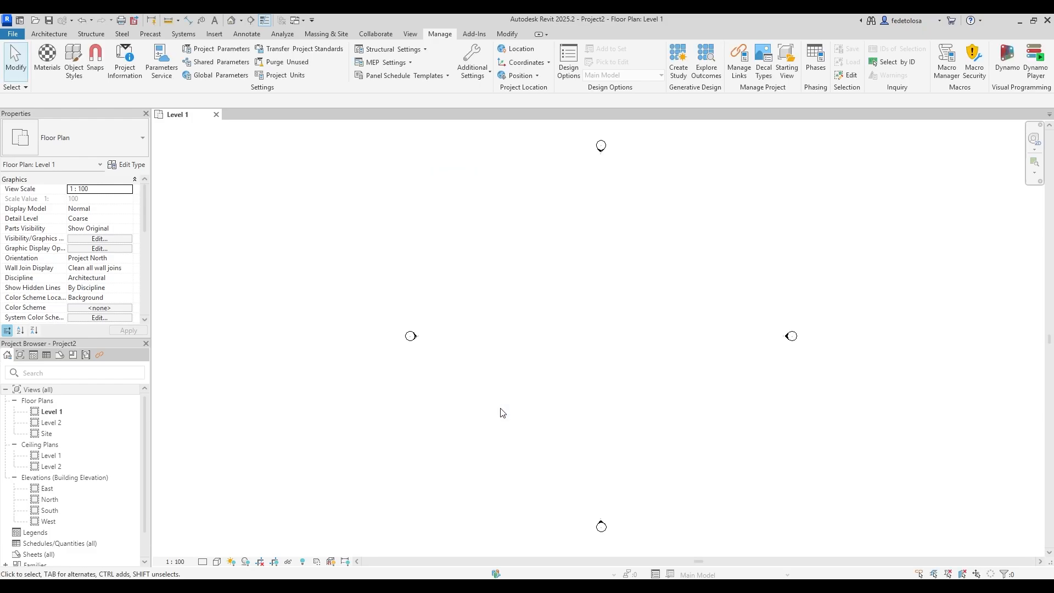
Save As a Project file, targeting the Production Documents folder.
left_click(16, 34)
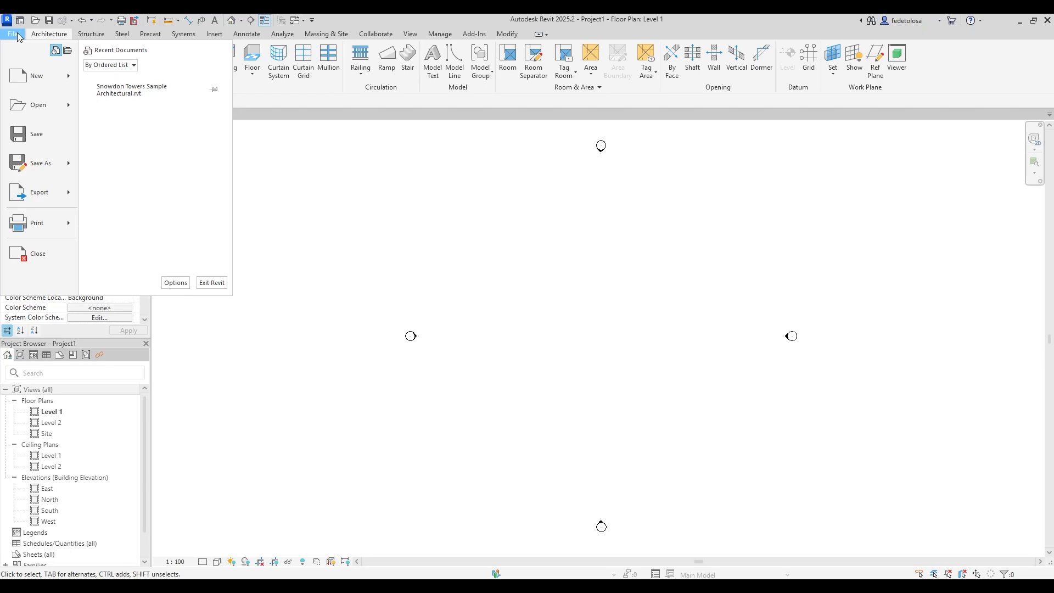
mouse_move(42, 160)
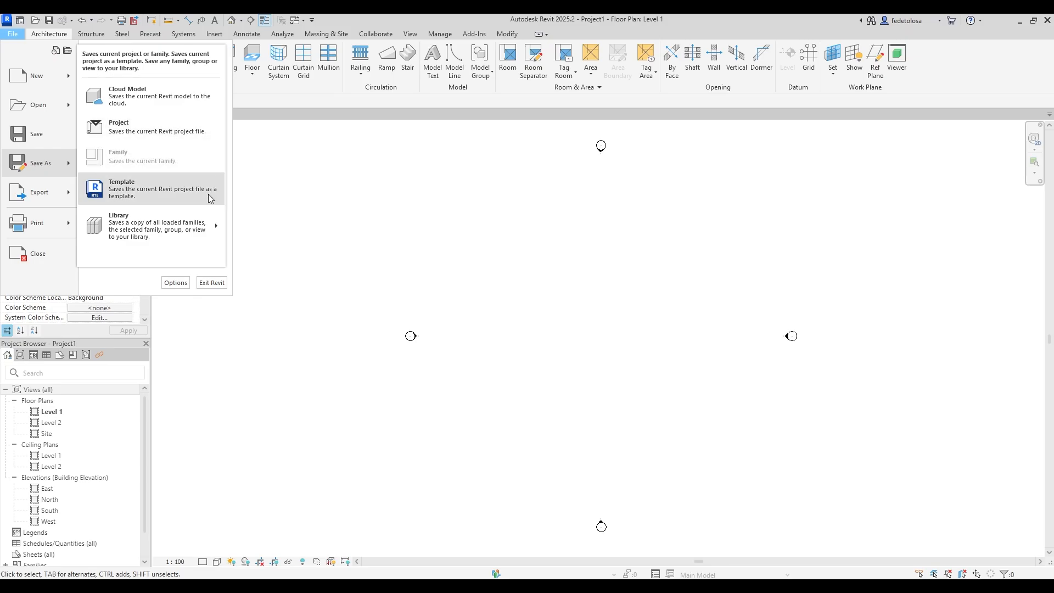
left_click(169, 129)
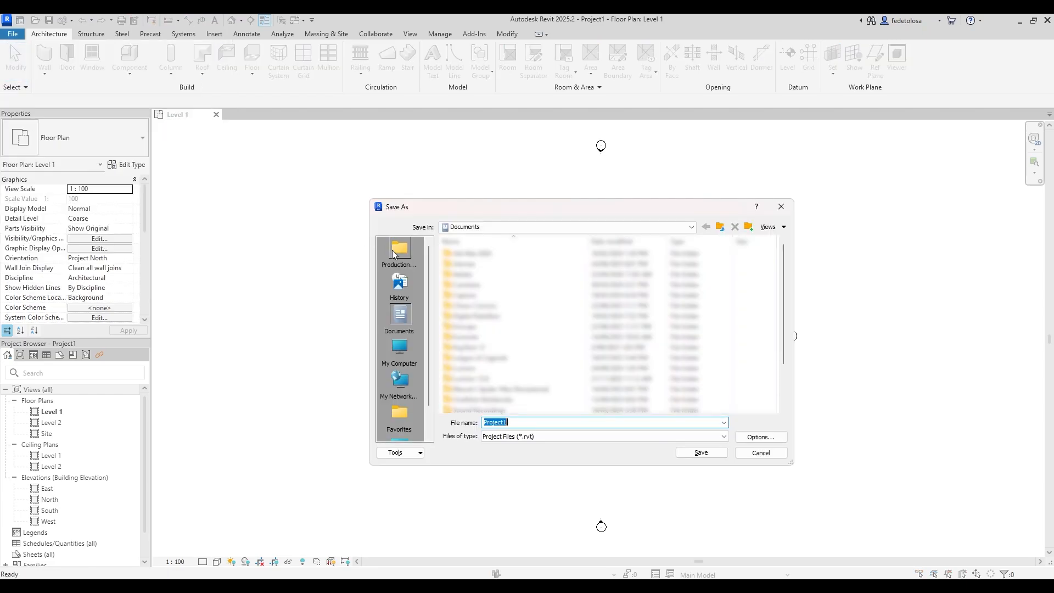
left_click(392, 249)
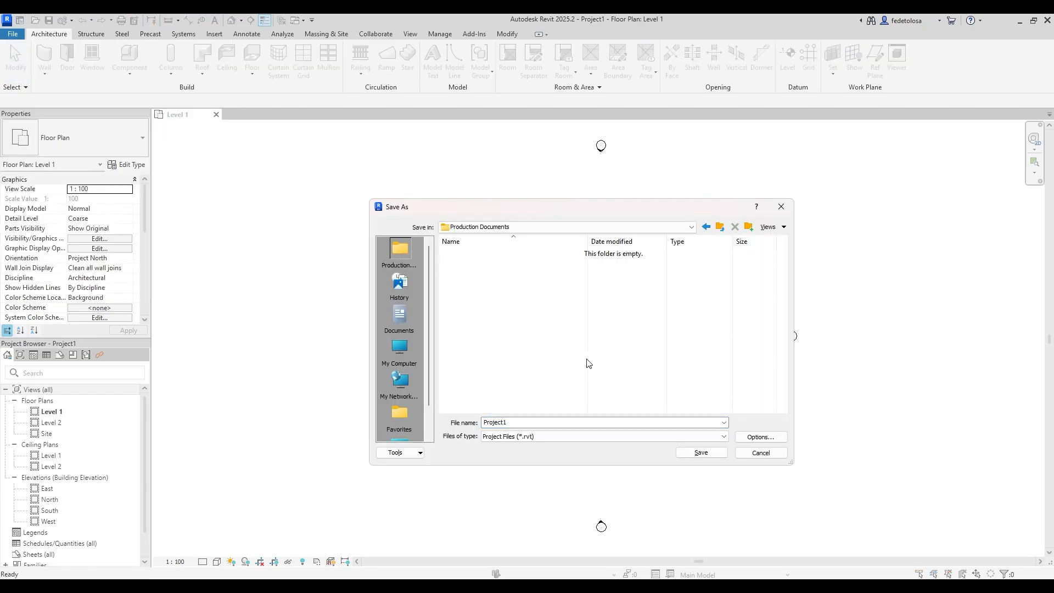
Limit maximum backups to 4 and start entering the file name Incuba_Rev.
left_click(757, 438)
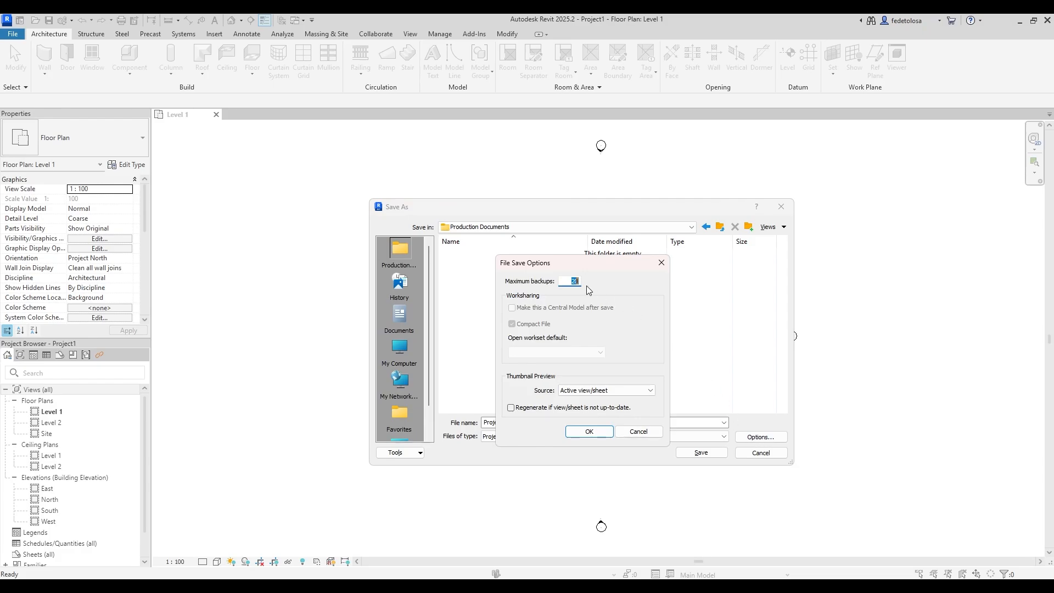
type("4")
left_click(589, 431)
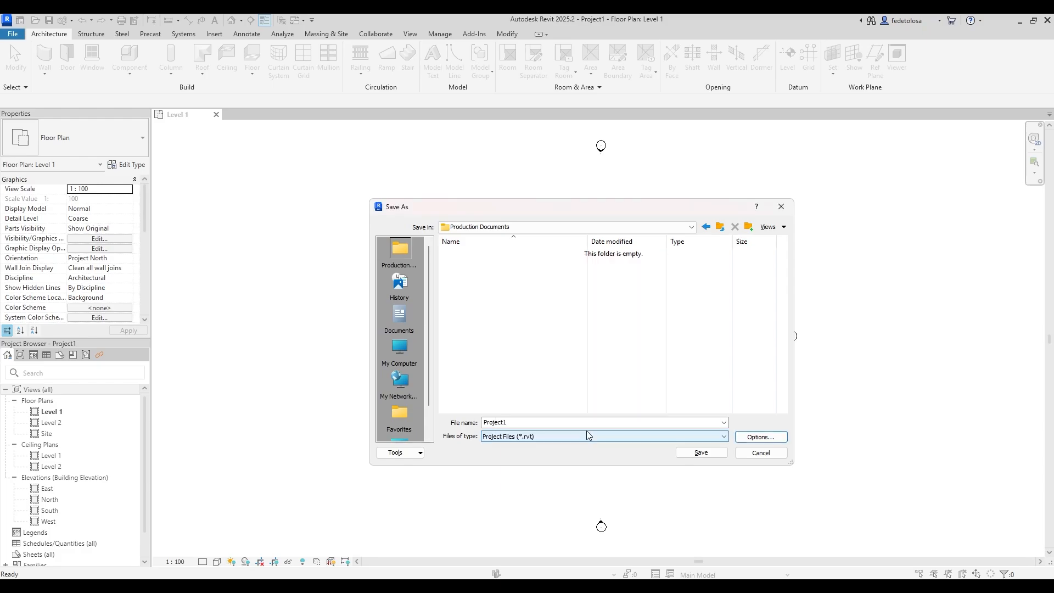
double_click(565, 422)
type("Incuba Bricks-S")
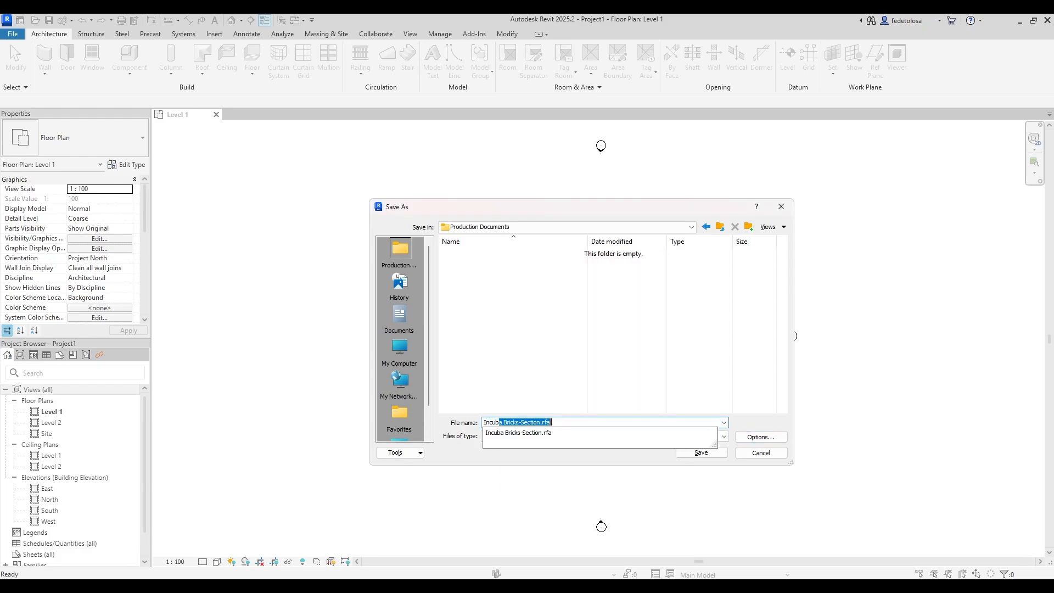
type("a_Rev")
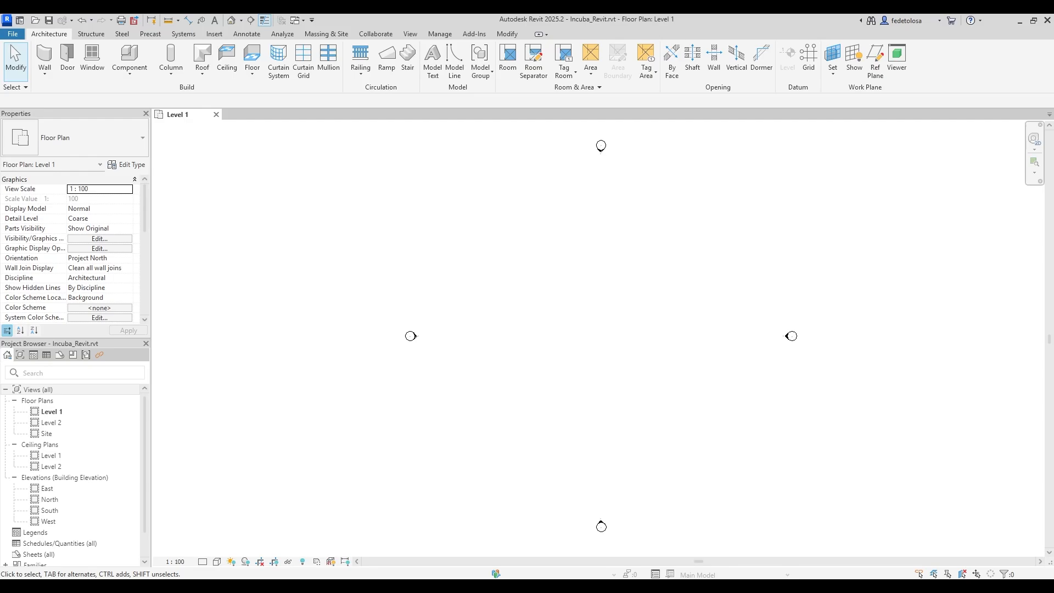
Start Link CAD from the Insert commands to browse for a drawing.
key("Insert")
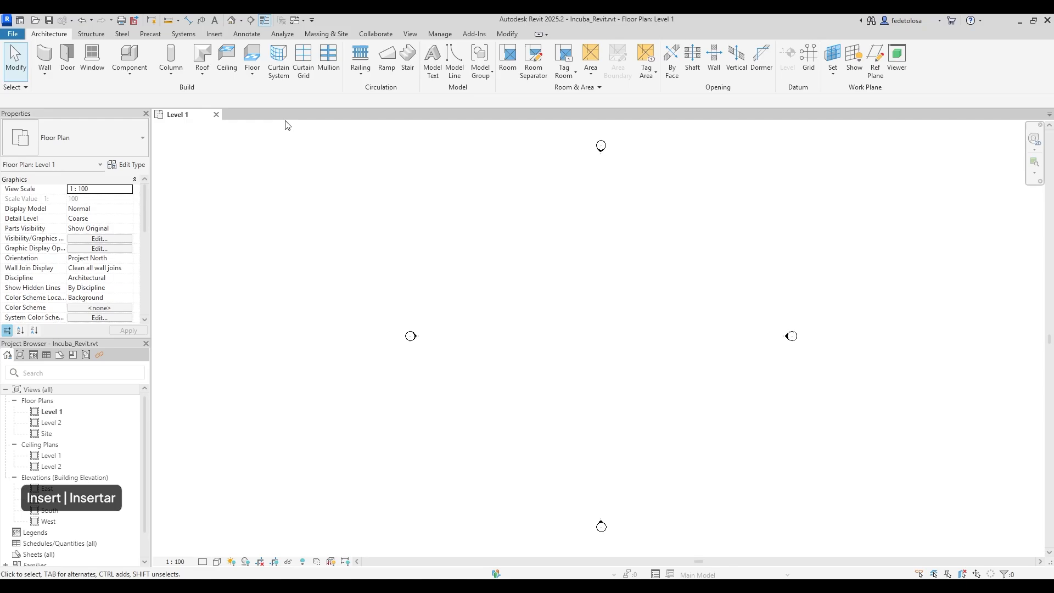
left_click(214, 34)
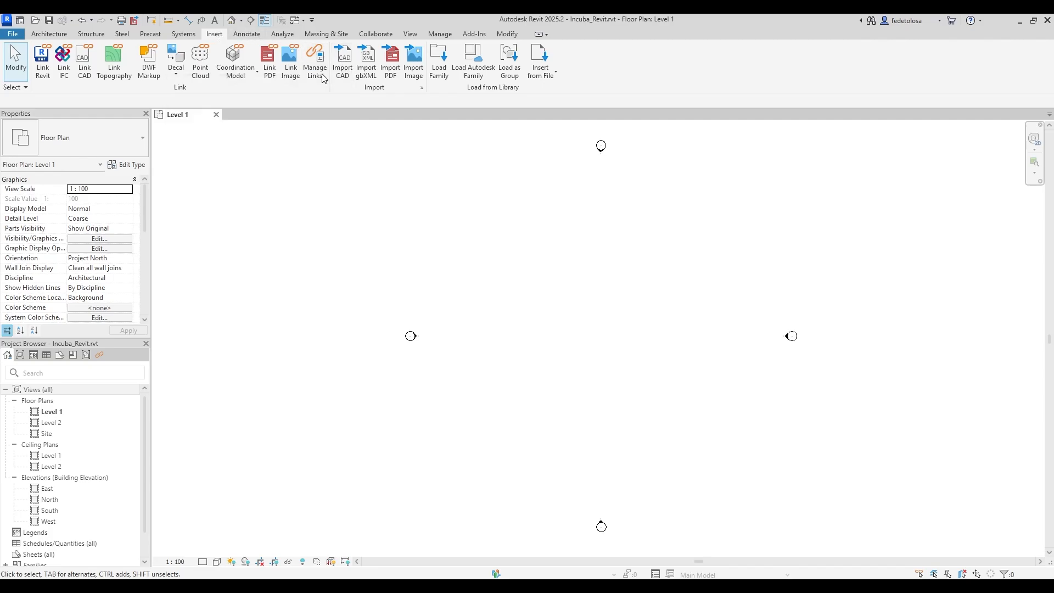
left_click(90, 73)
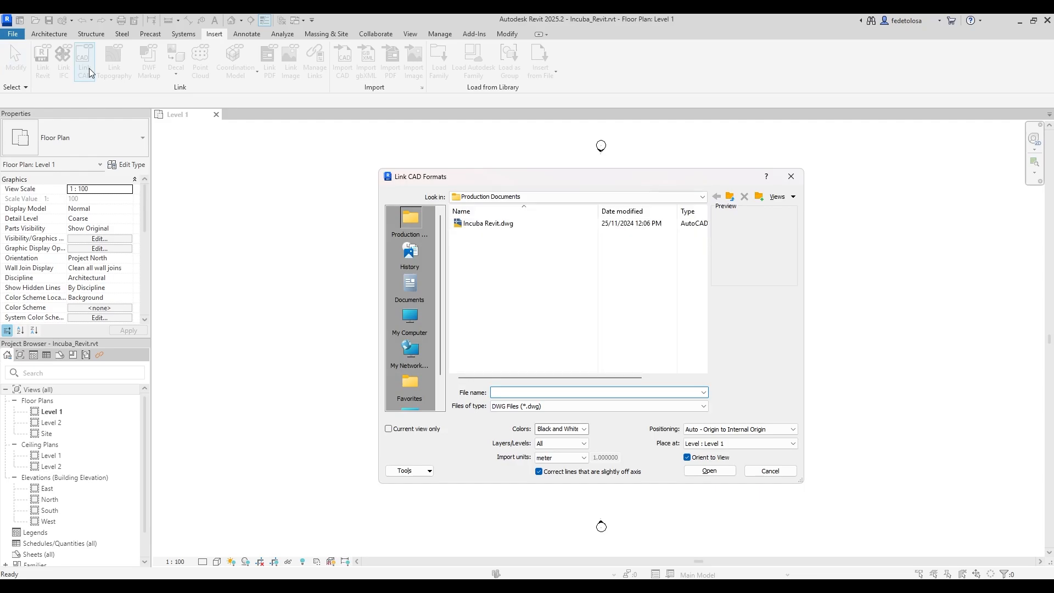
Link Incuba Revit.dwg in black and white, all layers, meters, center to center on Level 1.
left_click(486, 224)
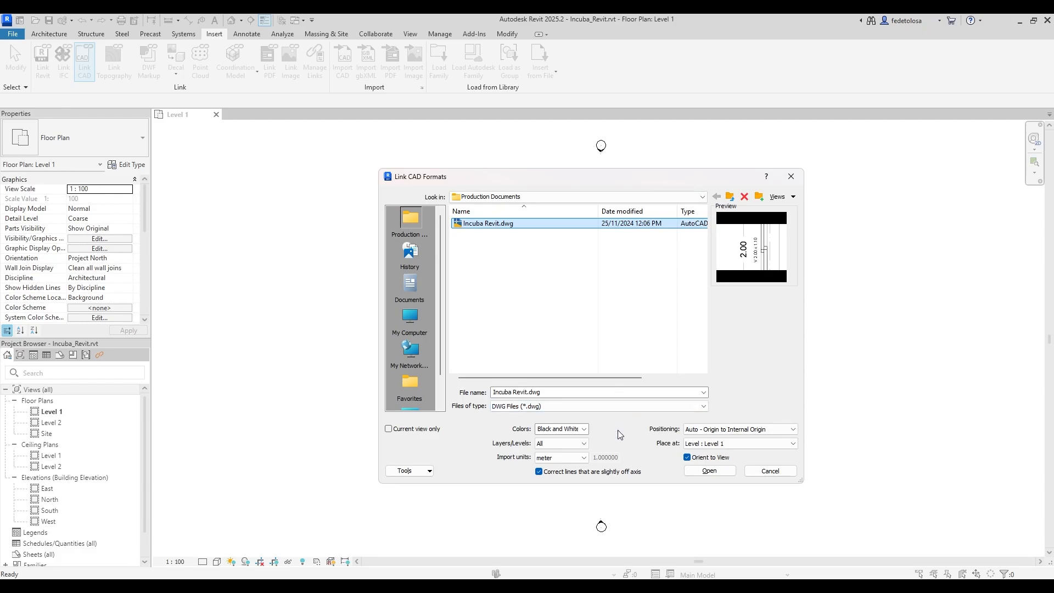
left_click(584, 429)
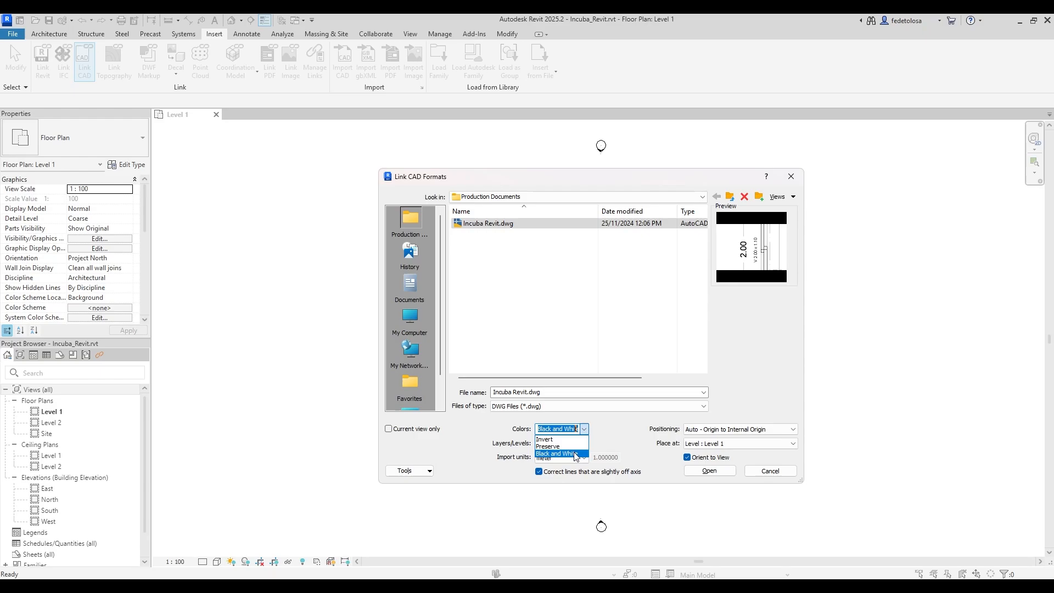
left_click(575, 454)
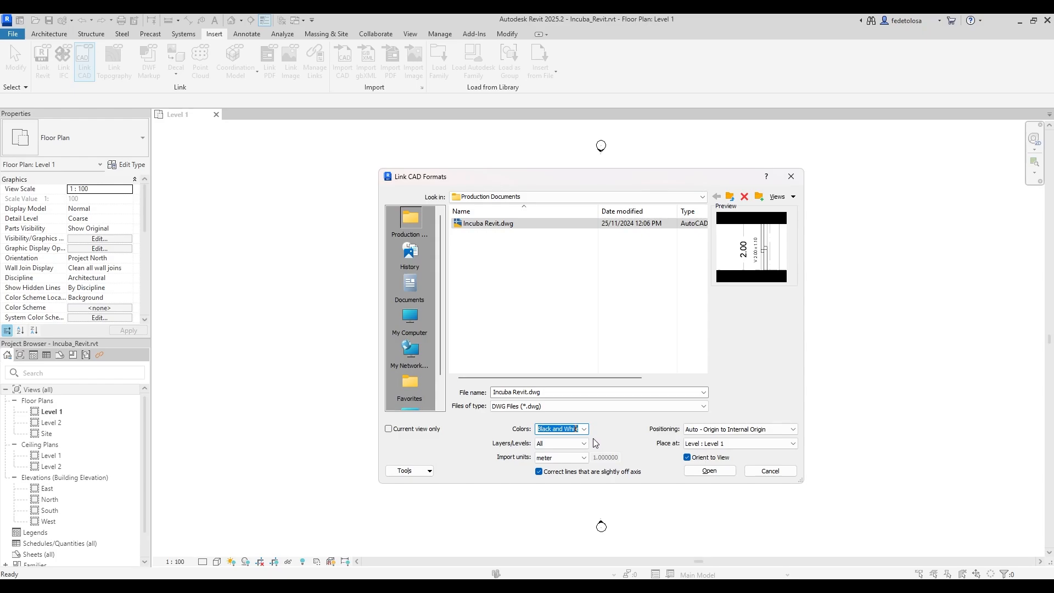
left_click(586, 443)
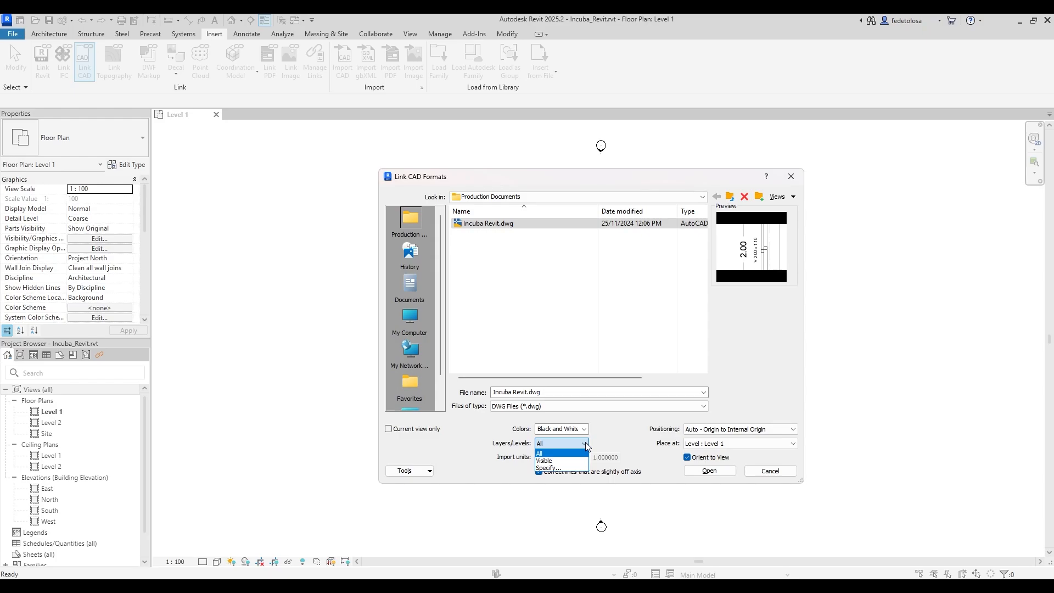
left_click(586, 443)
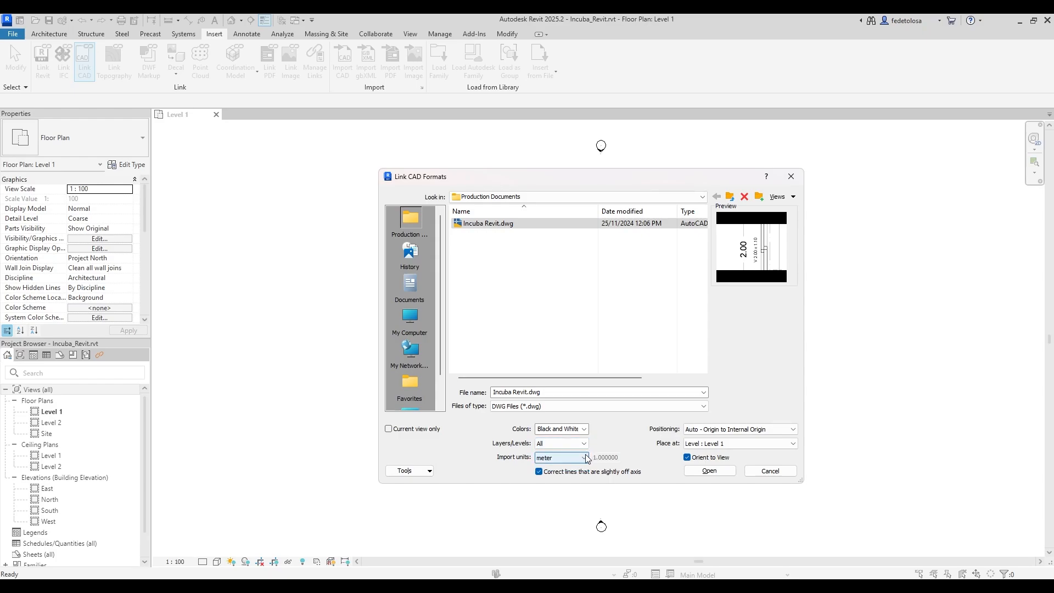
left_click(584, 457)
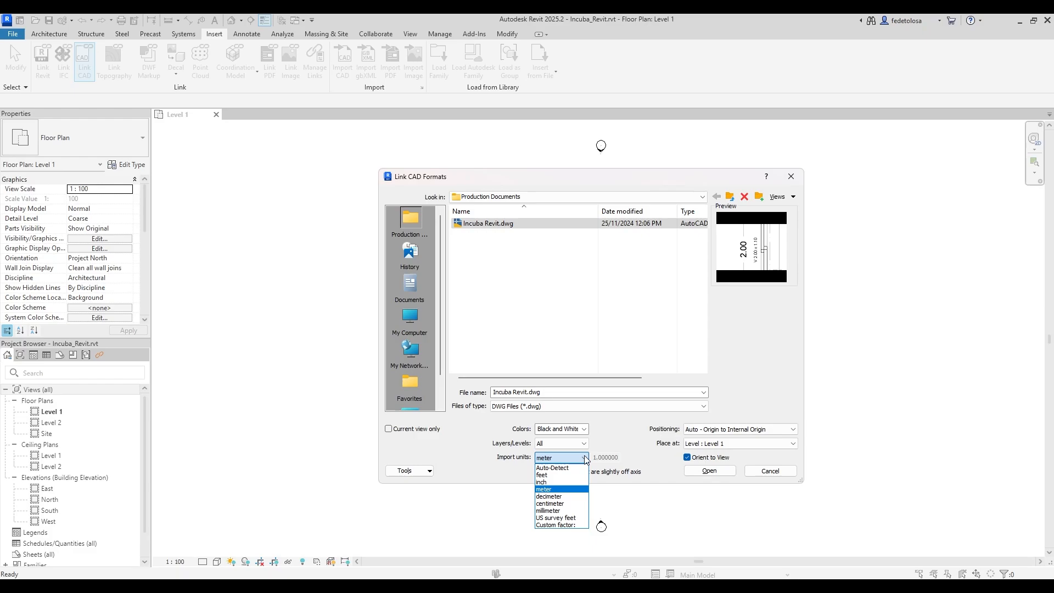
left_click(576, 489)
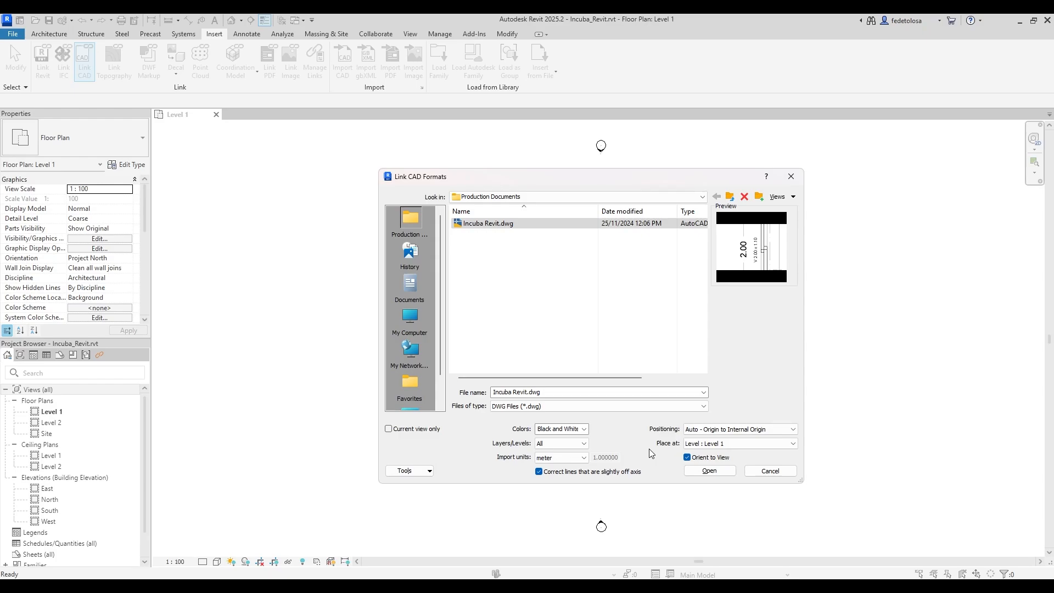
left_click(798, 432)
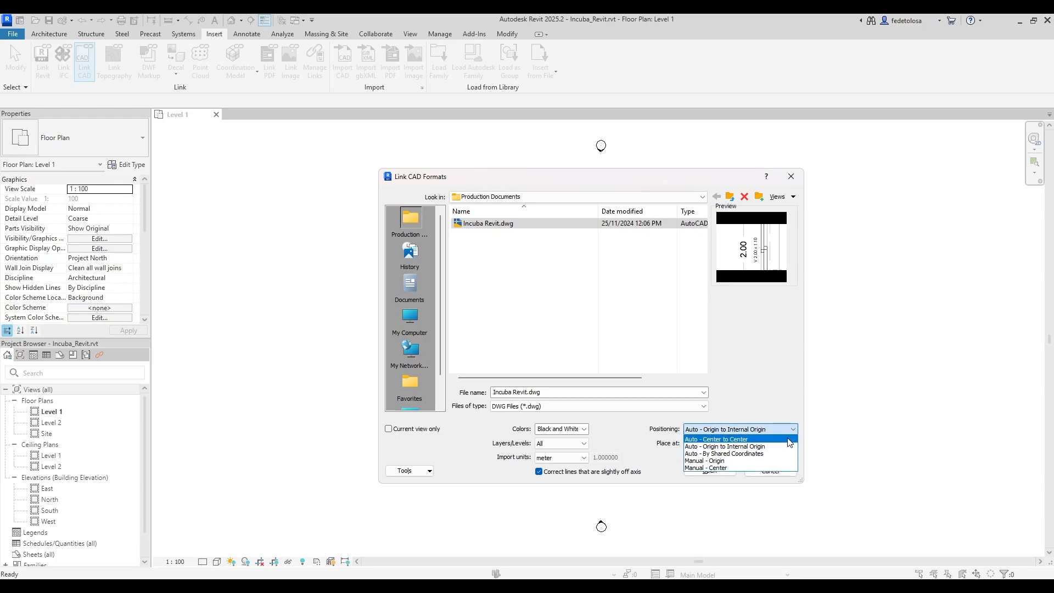
left_click(789, 439)
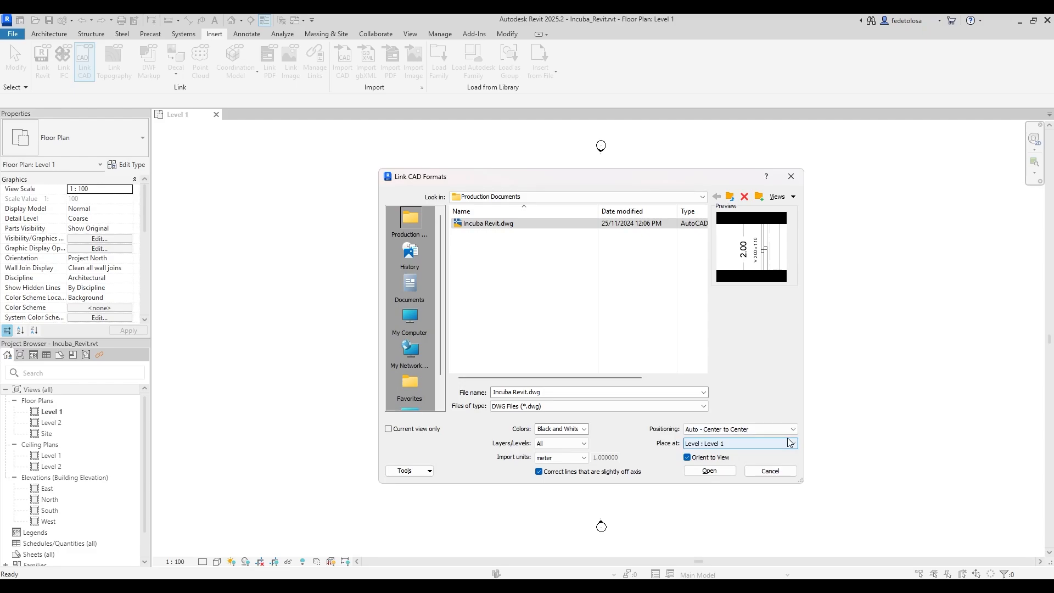
left_click(786, 444)
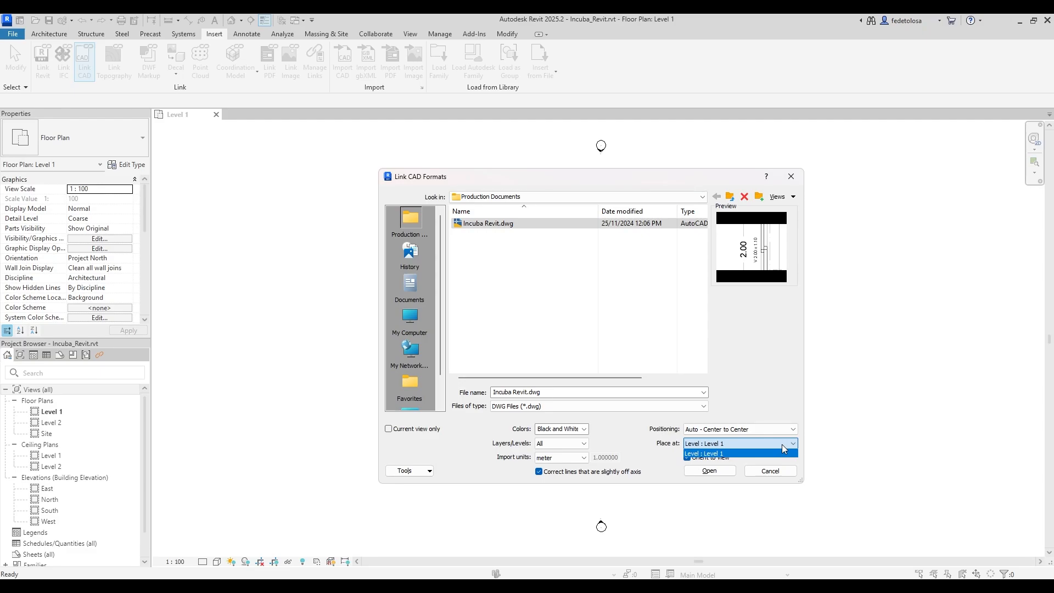
left_click(783, 447)
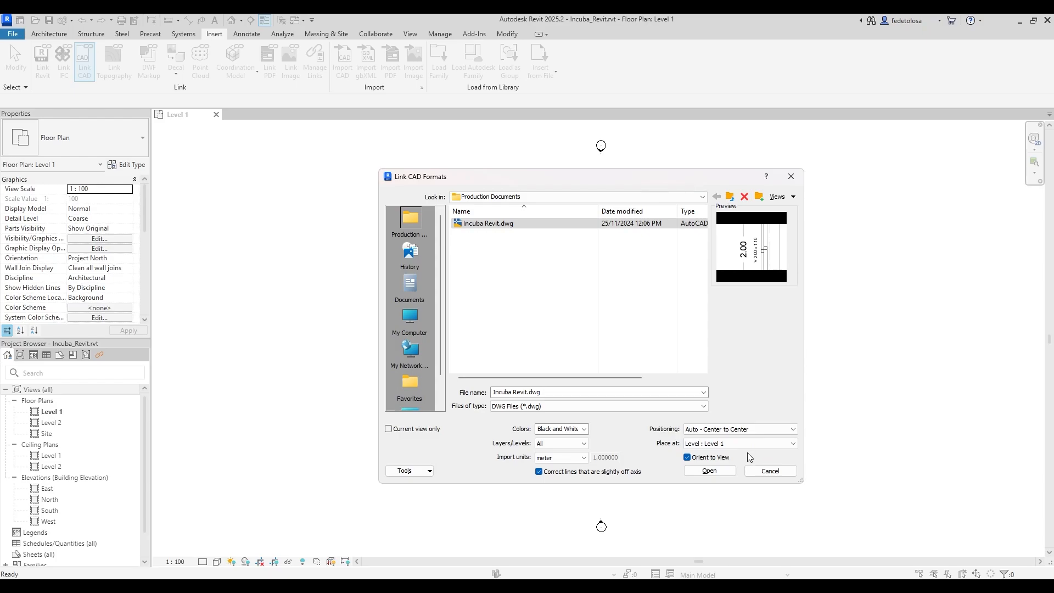
left_click(709, 472)
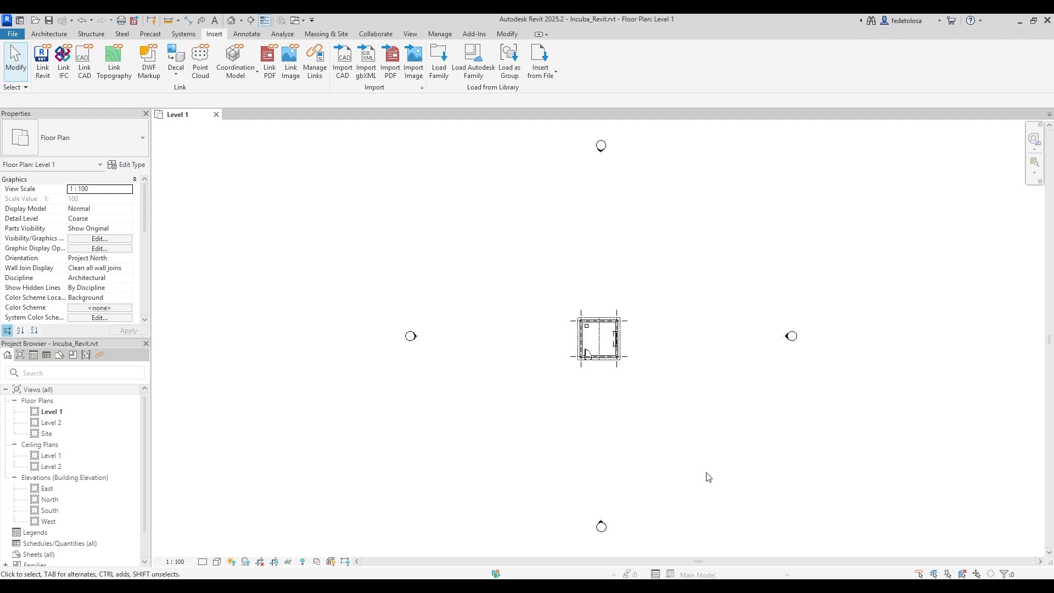
left_click(316, 63)
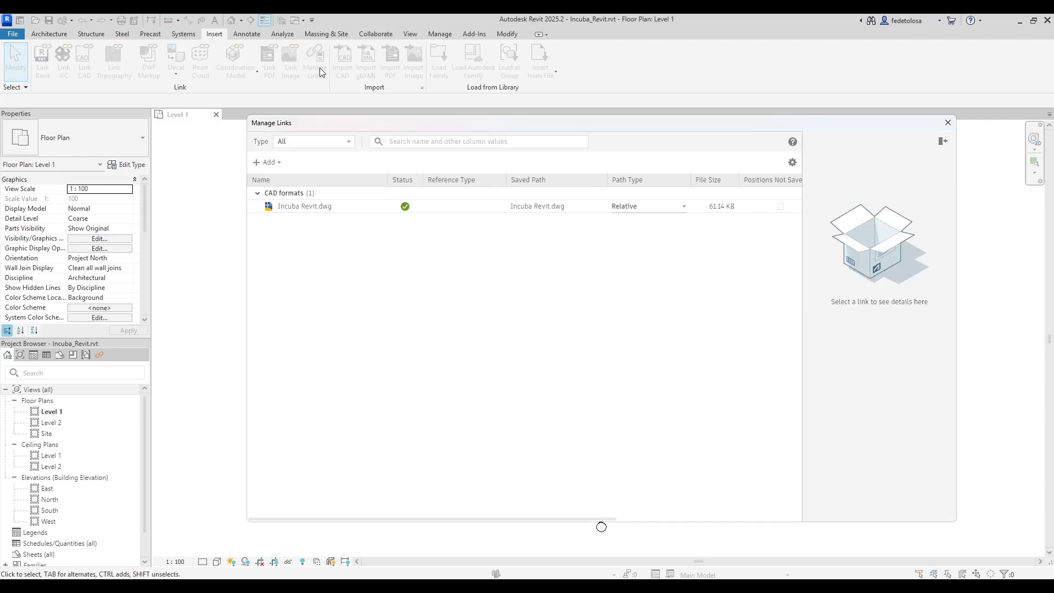
left_click(340, 209)
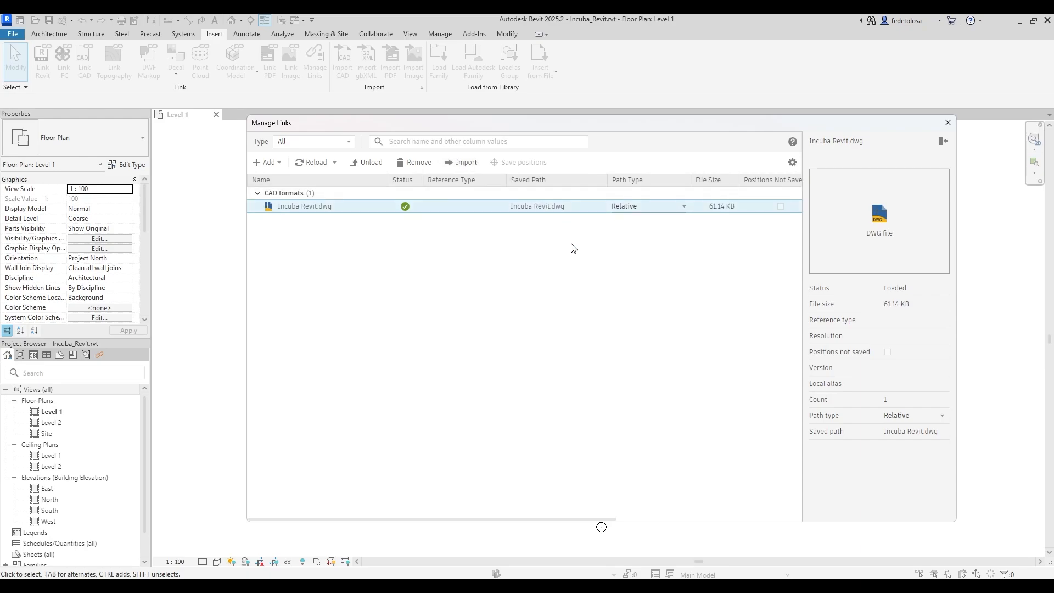
left_click(948, 123)
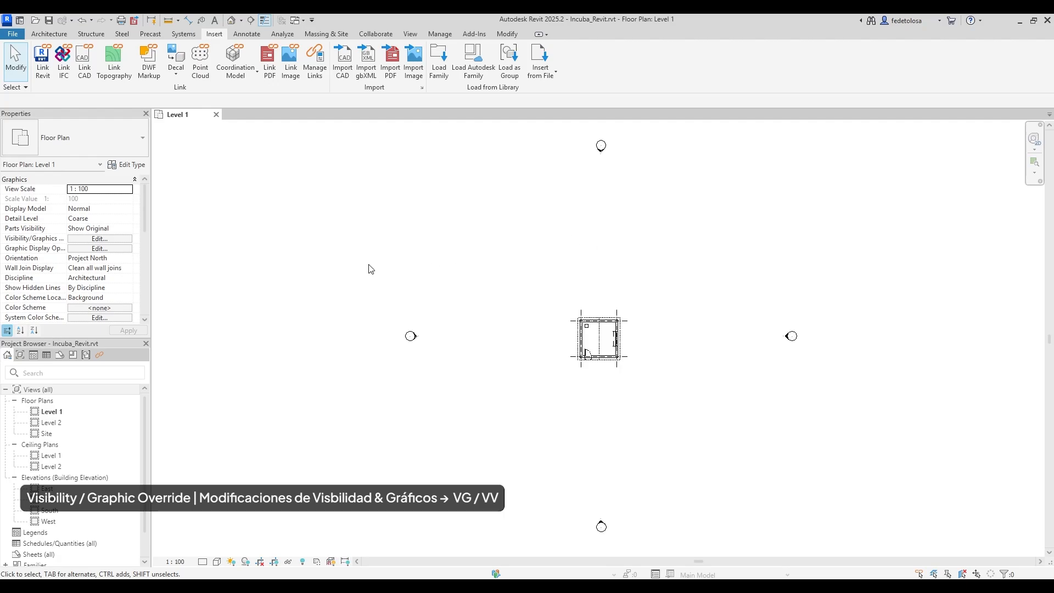
In Visibility/Graphics, make Incuba Revit.dwg halftone, toggle its Proyecciones layer, and accept.
left_click(86, 239)
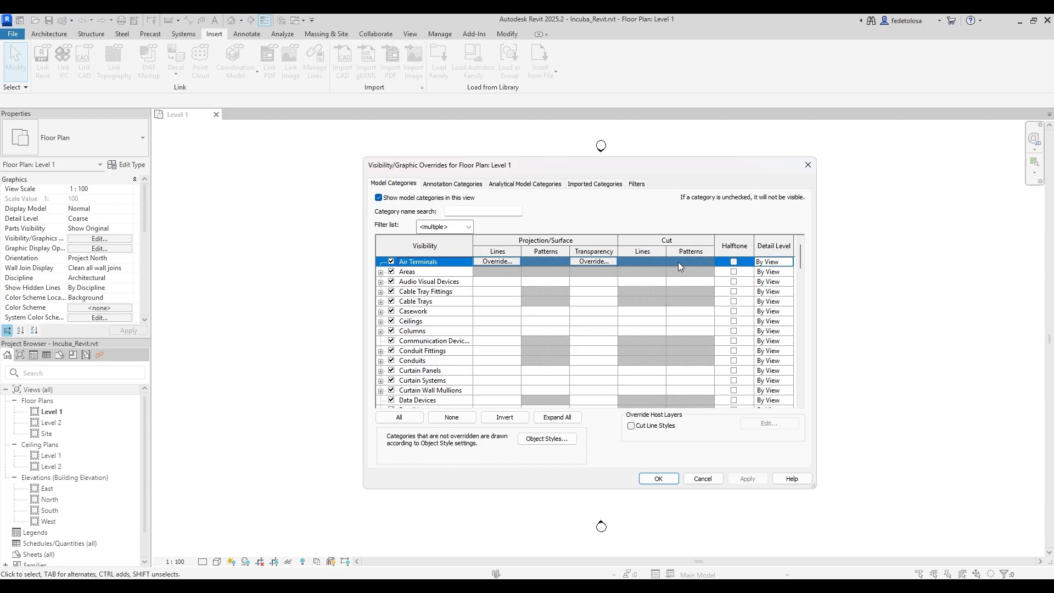
left_click(607, 187)
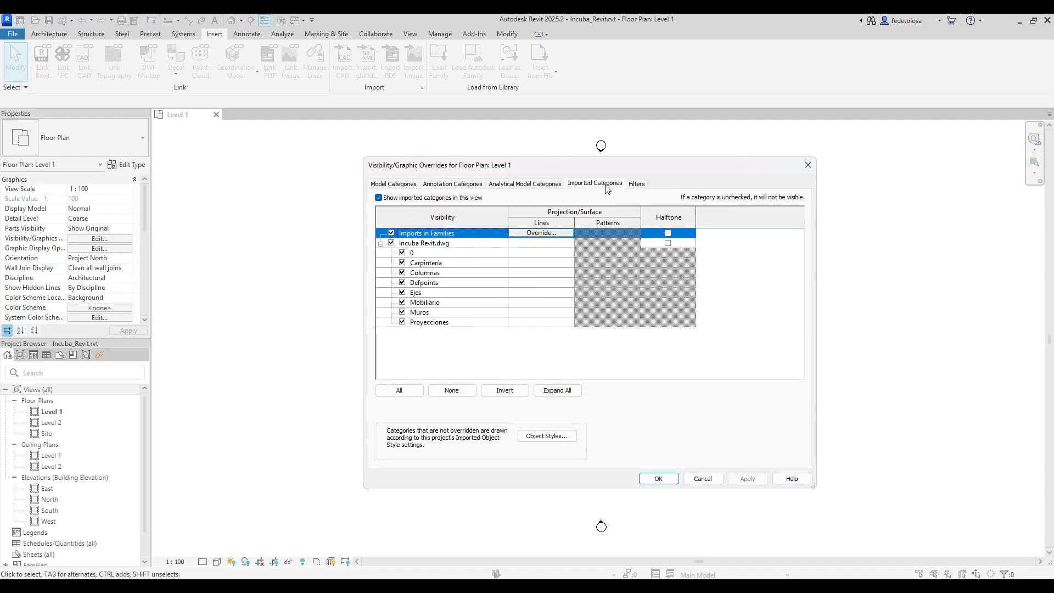
left_click(668, 243)
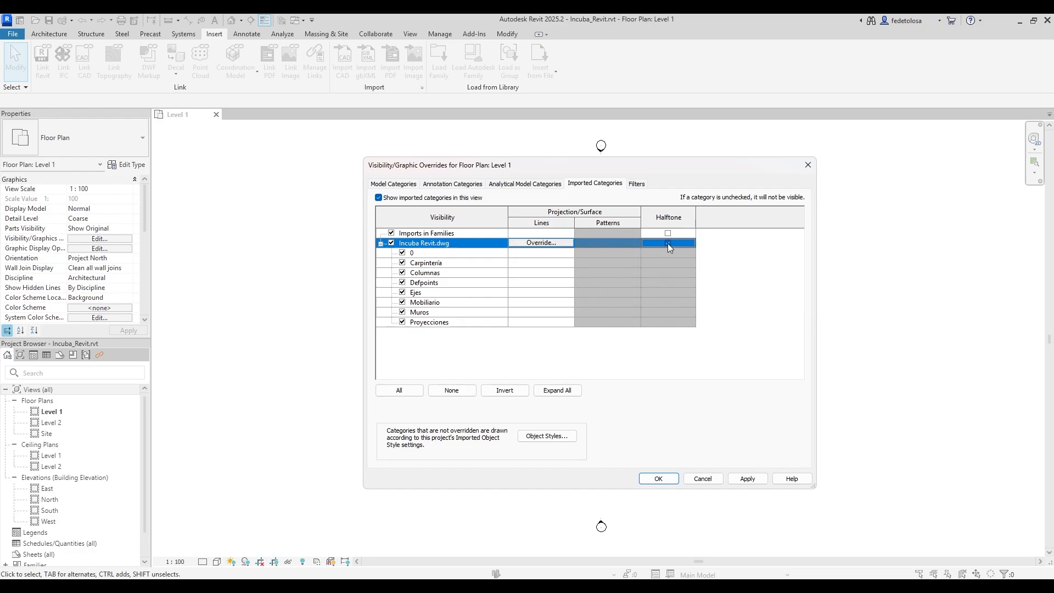
left_click_drag(678, 167, 930, 164)
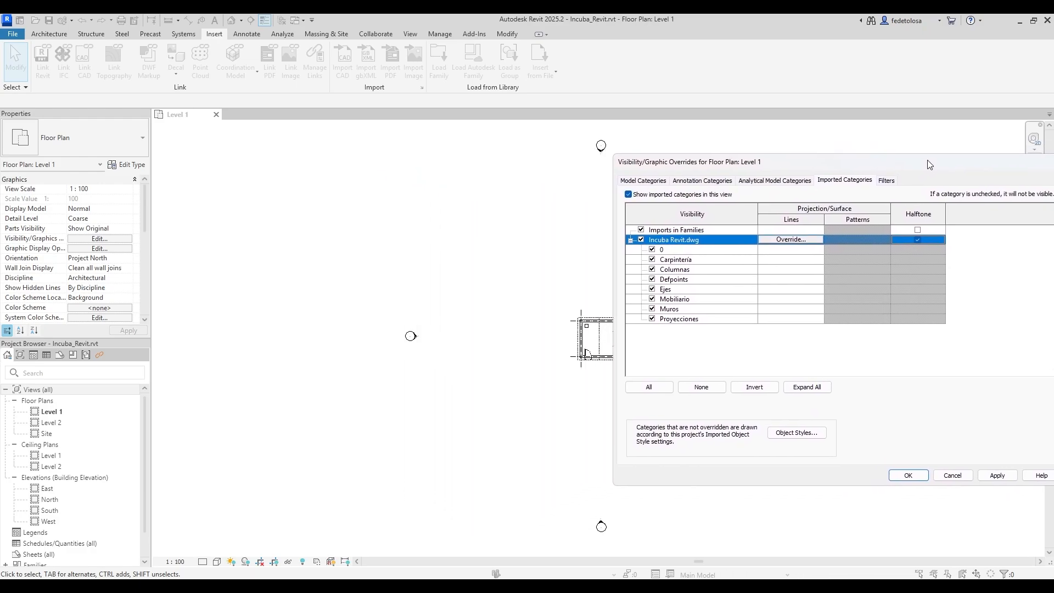
left_click(998, 476)
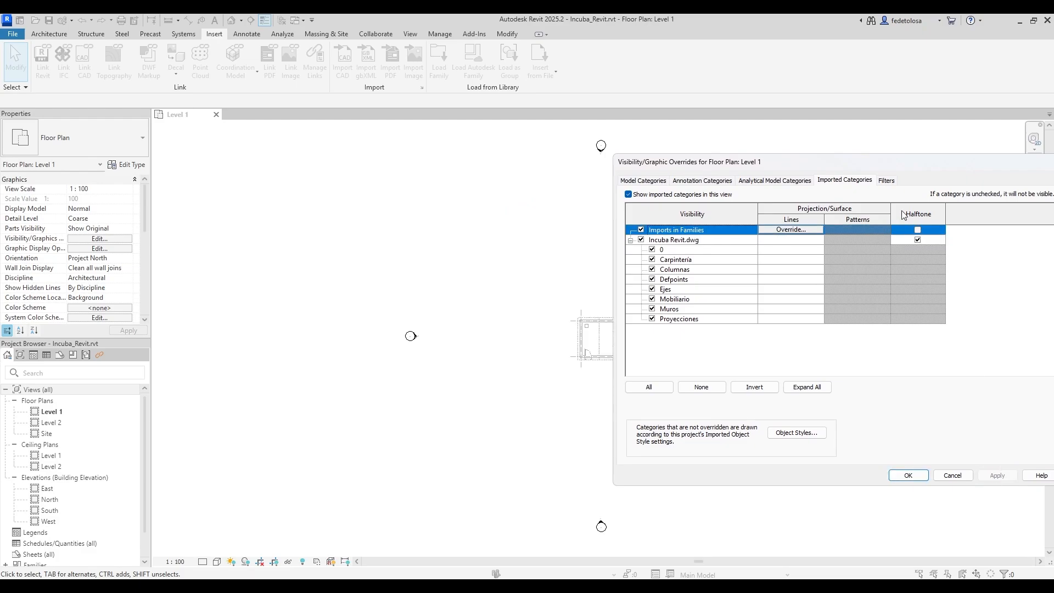
left_click_drag(894, 162, 601, 176)
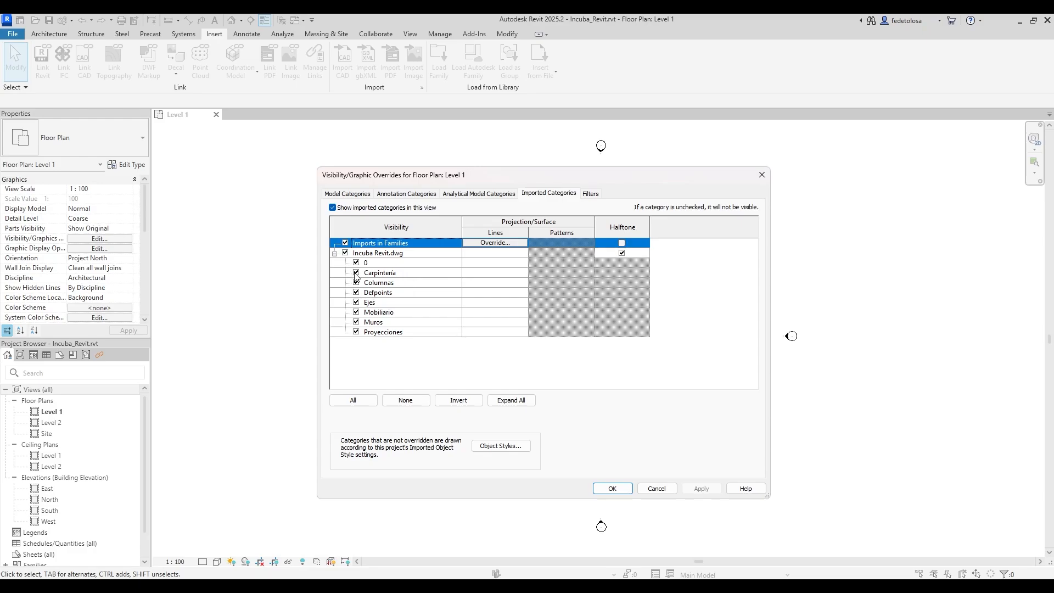
left_click(355, 332)
left_click(609, 491)
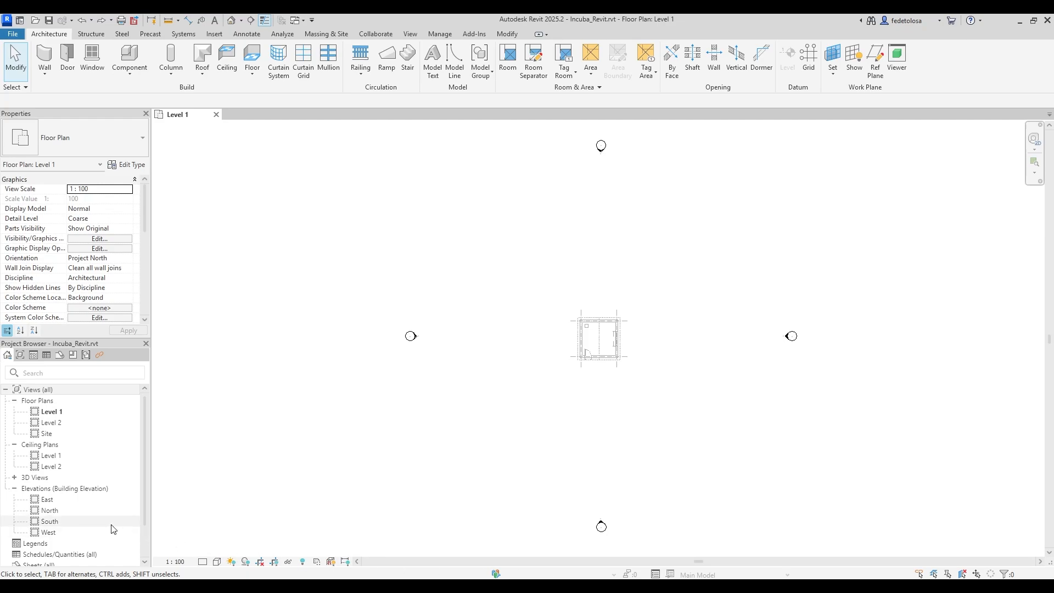
Open the South elevation view from the project browser.
left_click(58, 526)
double_click(58, 522)
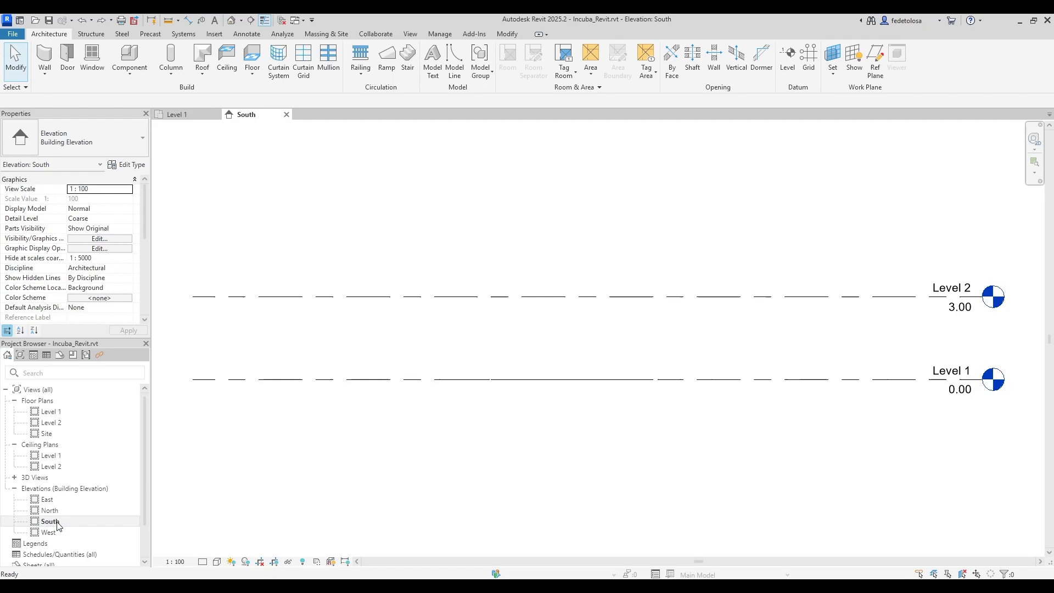
middle_click_drag(625, 433, 631, 453)
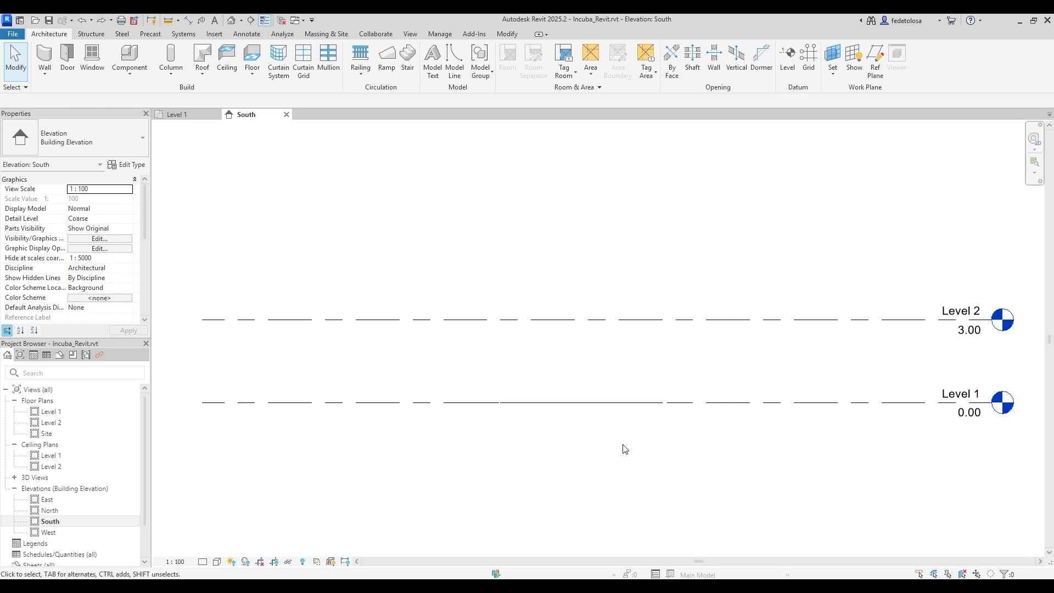
Inspect Level 1 and Level 2 in the default 3D view, then return to South.
left_click(232, 20)
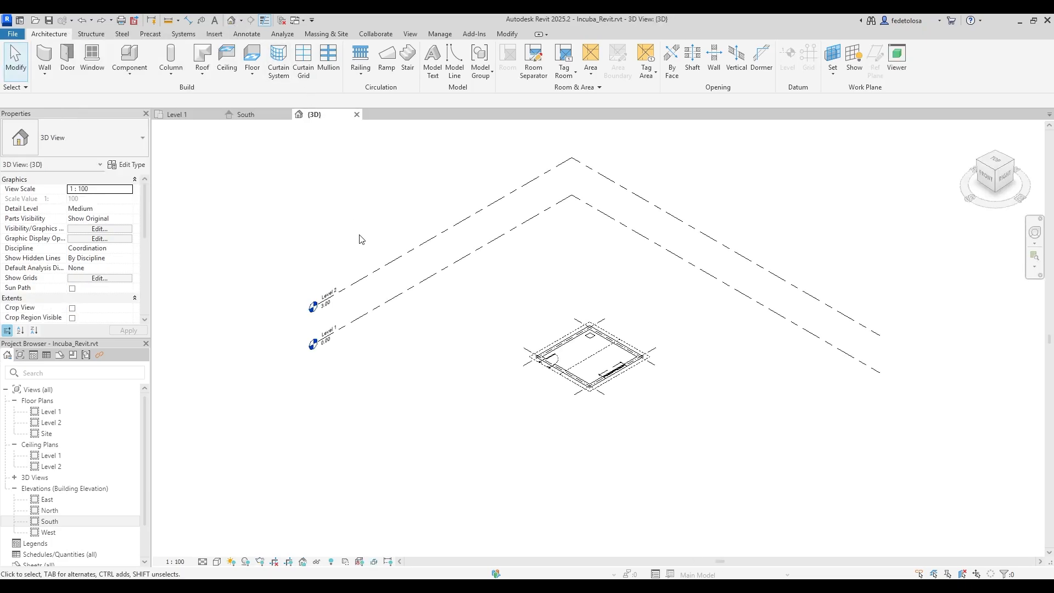
left_click(368, 275)
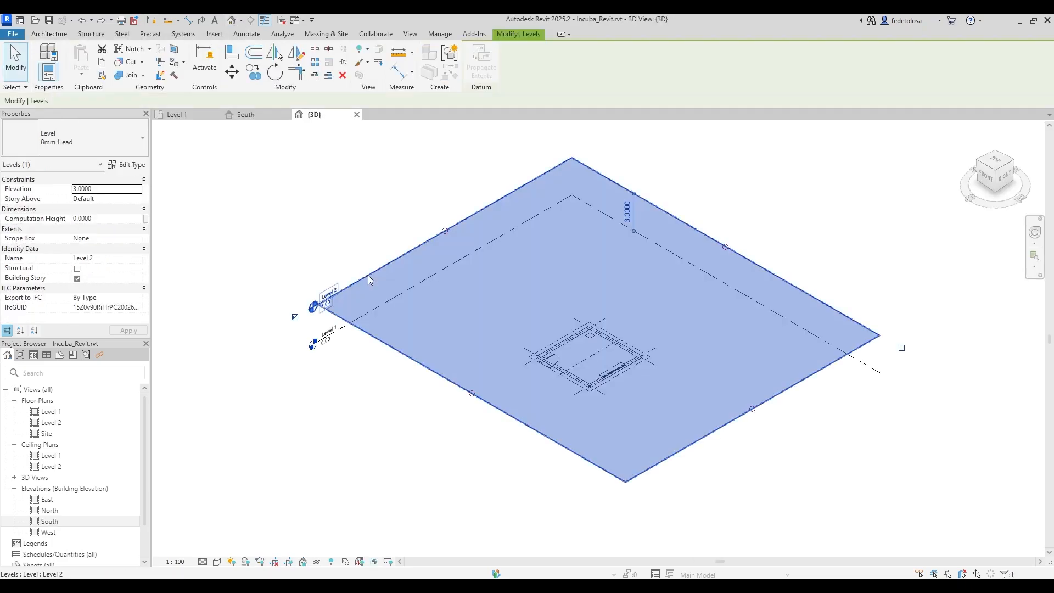
left_click(348, 328)
left_click(338, 390)
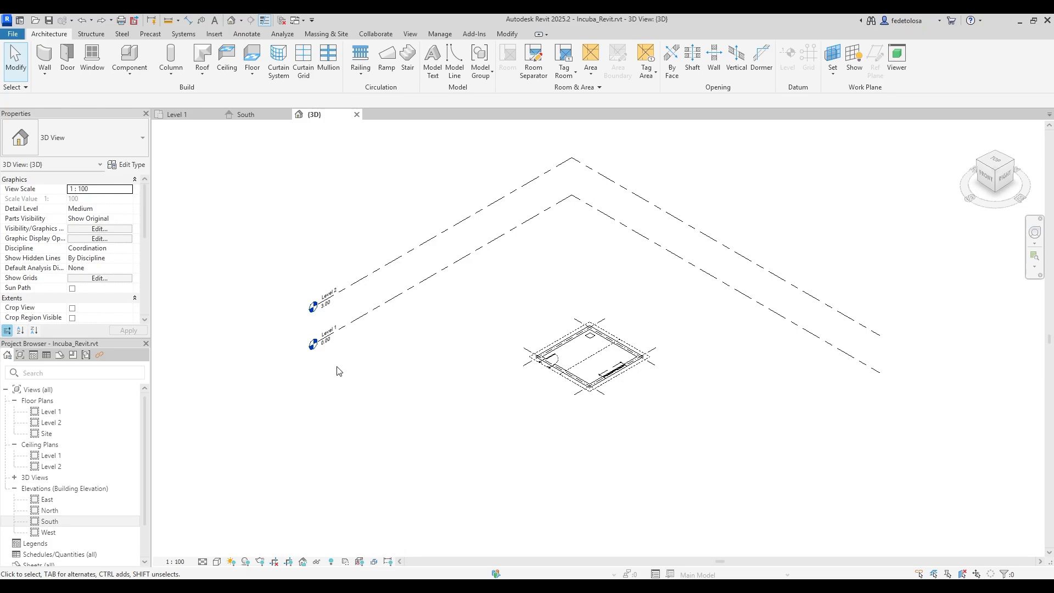
left_click(245, 115)
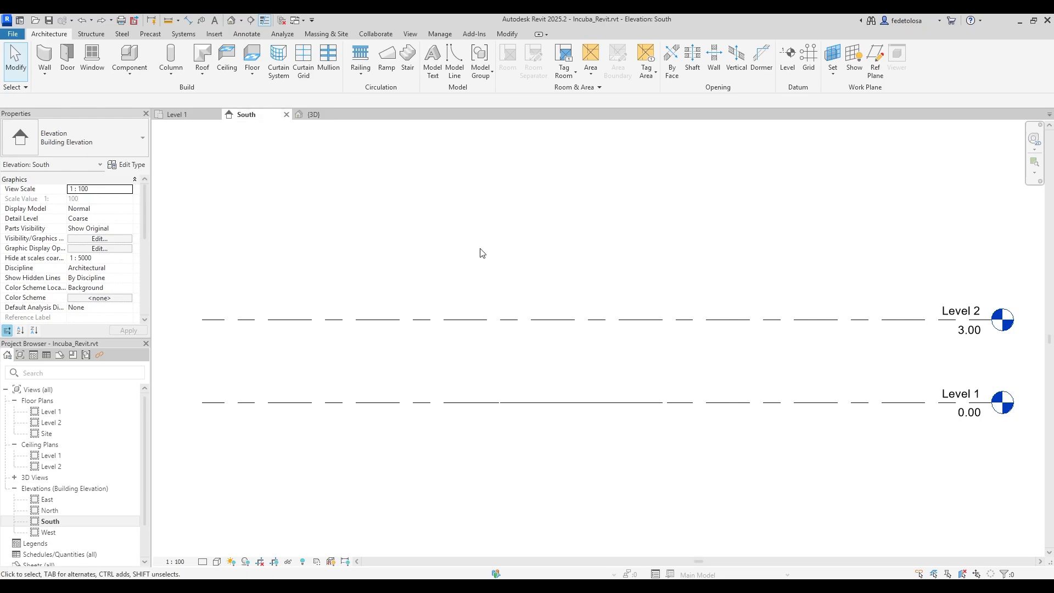
left_click(657, 327)
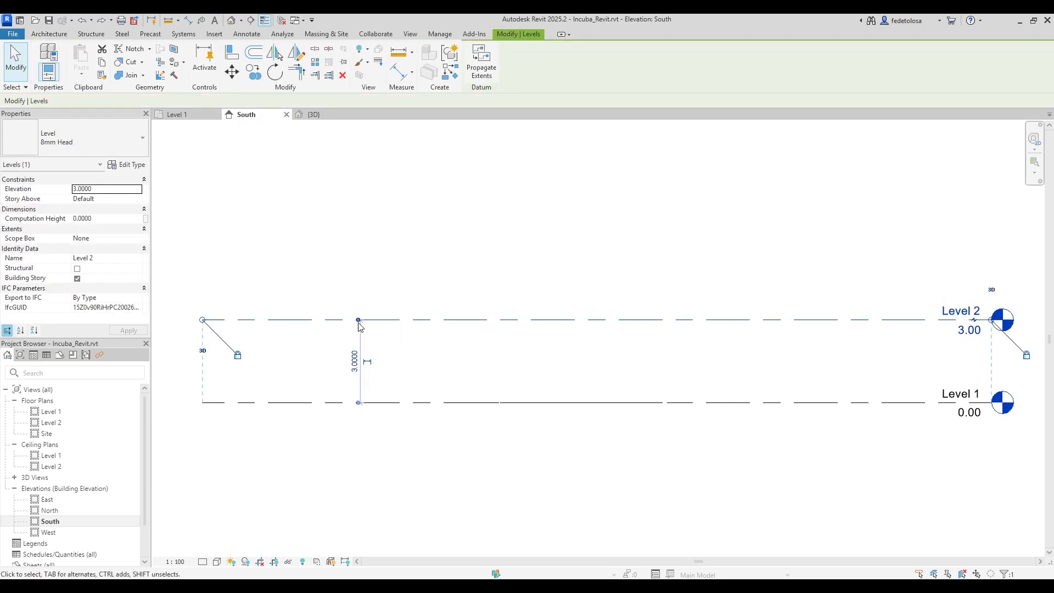
left_click(93, 189)
type("4.0000")
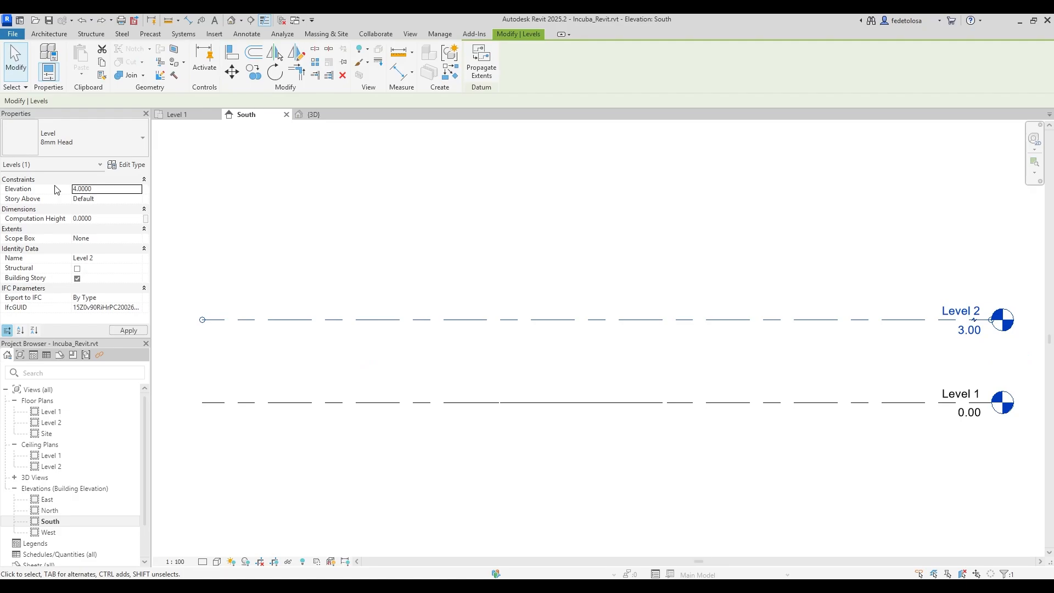
left_click(283, 195)
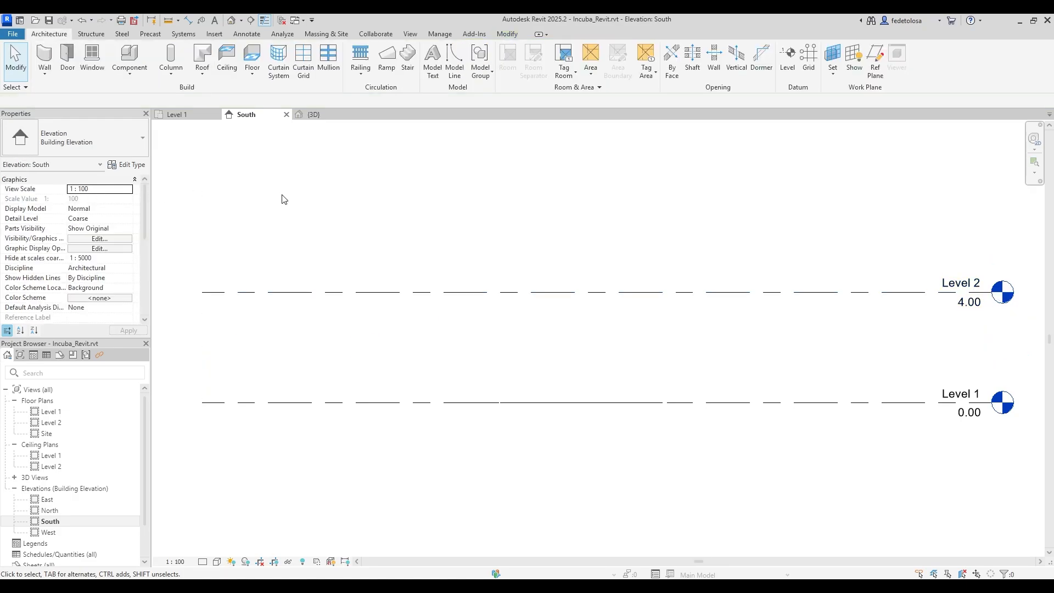
left_click(967, 303)
left_click(969, 303)
type("3")
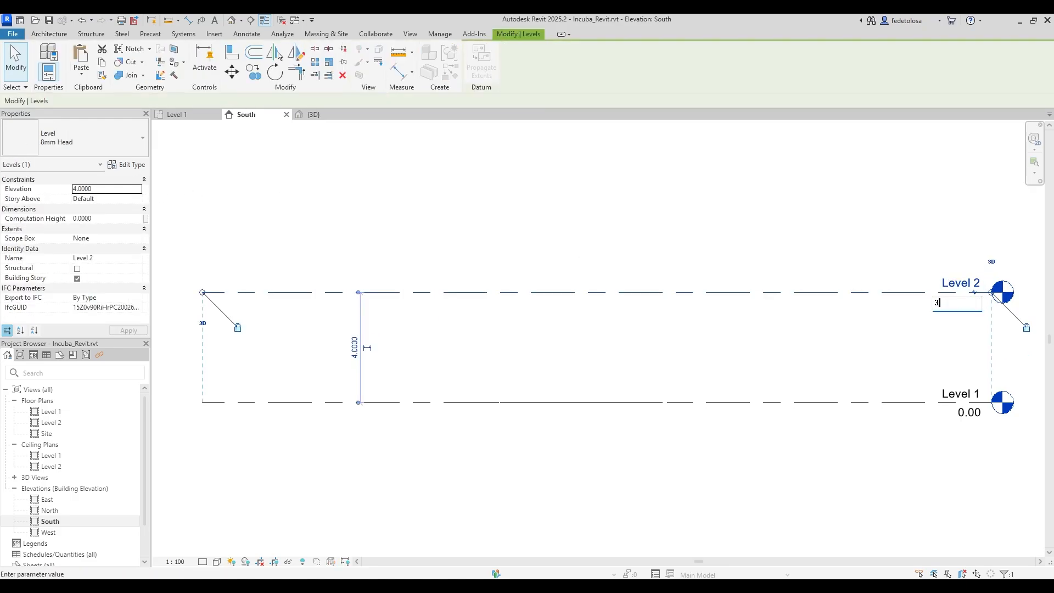
key("Return")
left_click(959, 285)
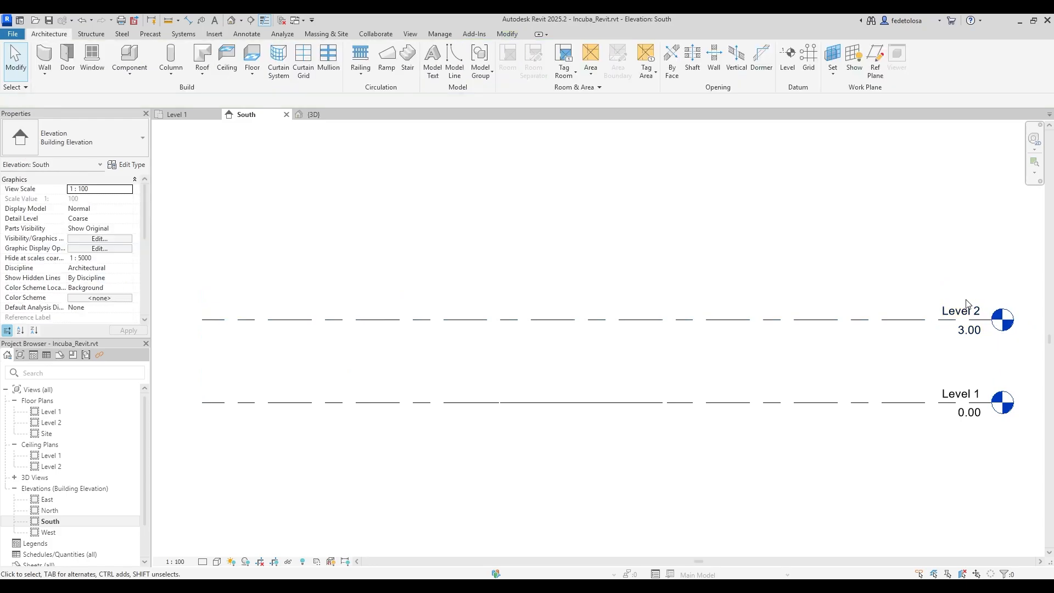
left_click(969, 305)
left_click(972, 311)
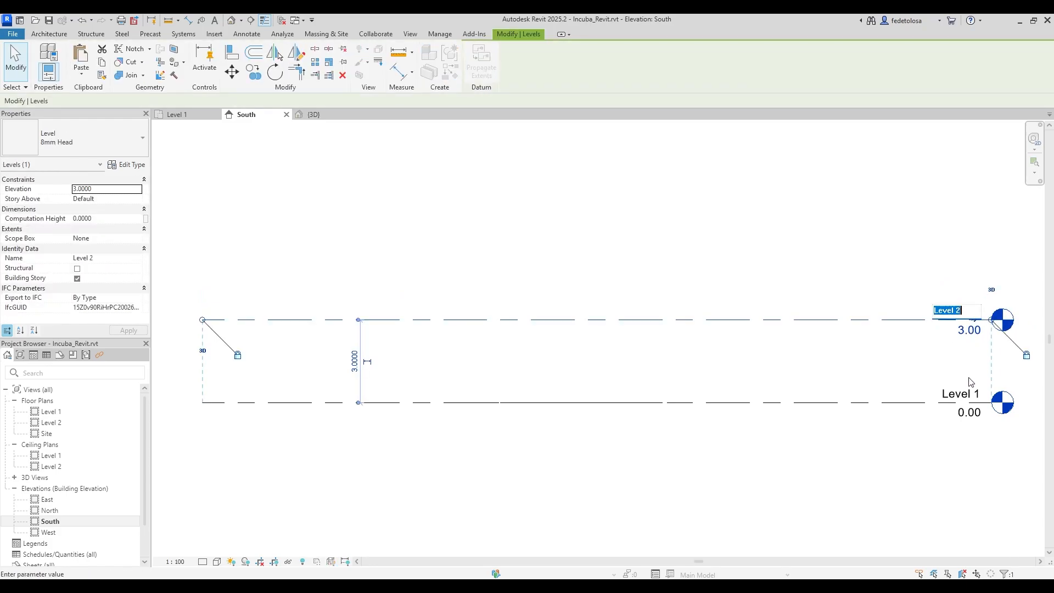
left_click(920, 229)
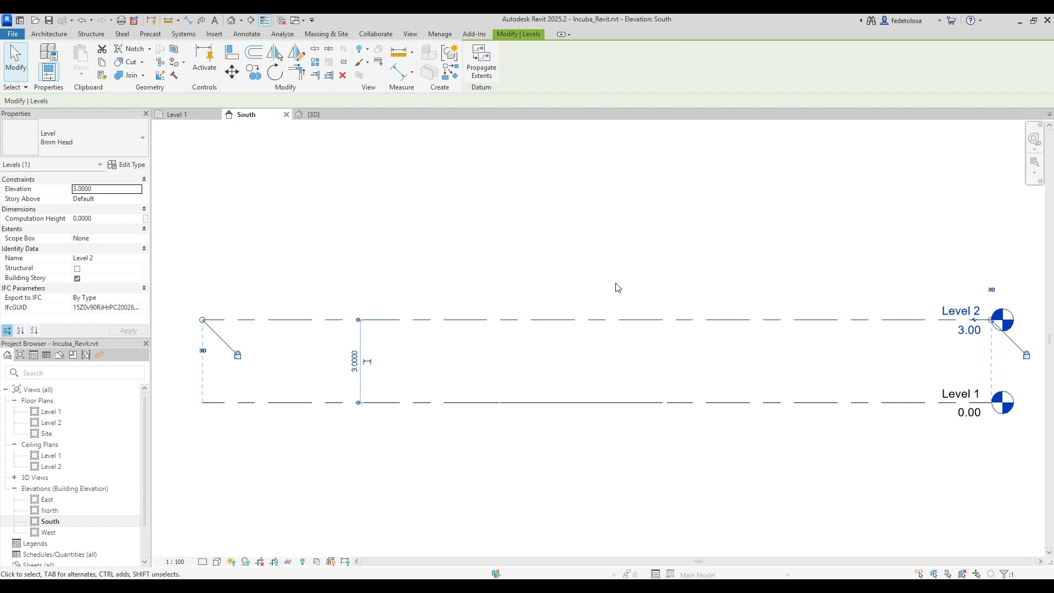
scroll(541, 353, "down", 2)
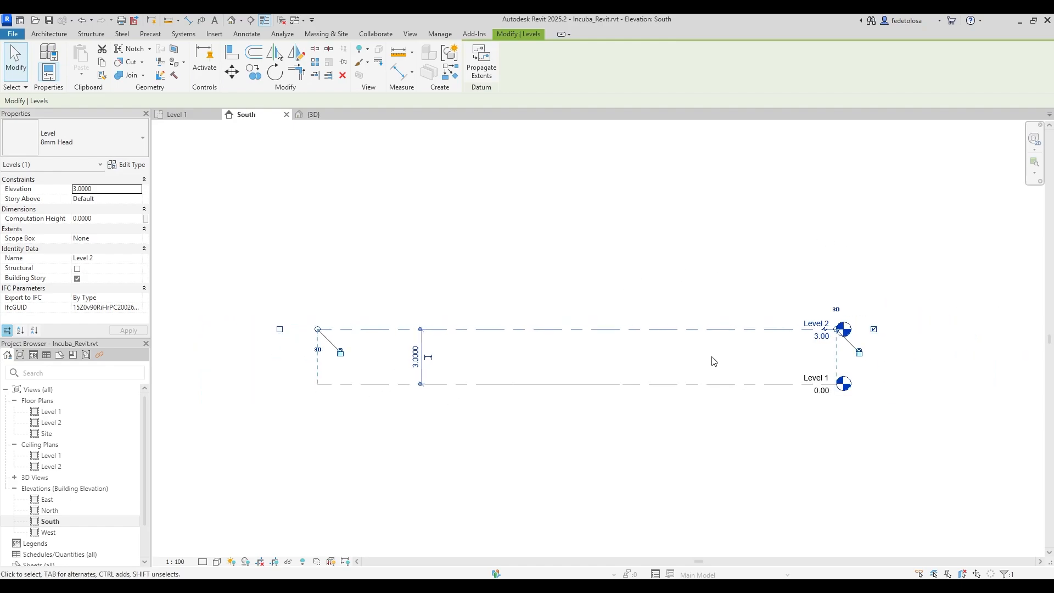
Toggle Level 2's left and right level heads off and back on.
left_click(280, 330)
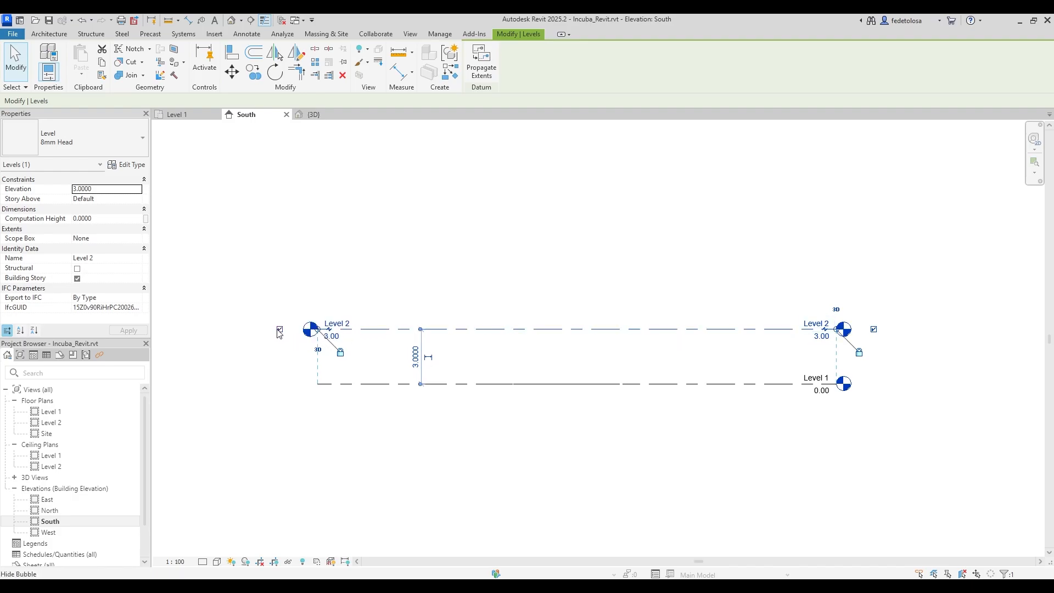
left_click(279, 331)
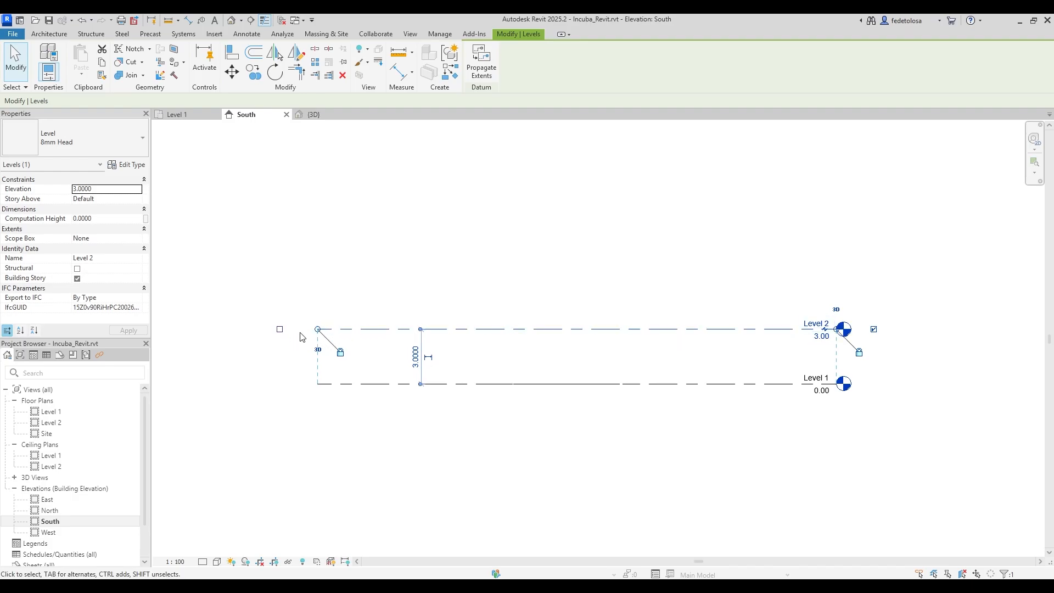
left_click(874, 329)
left_click(873, 329)
Drag and unlock Level 2's left end, then realign it with Level 1's end.
left_click_drag(317, 330, 205, 330)
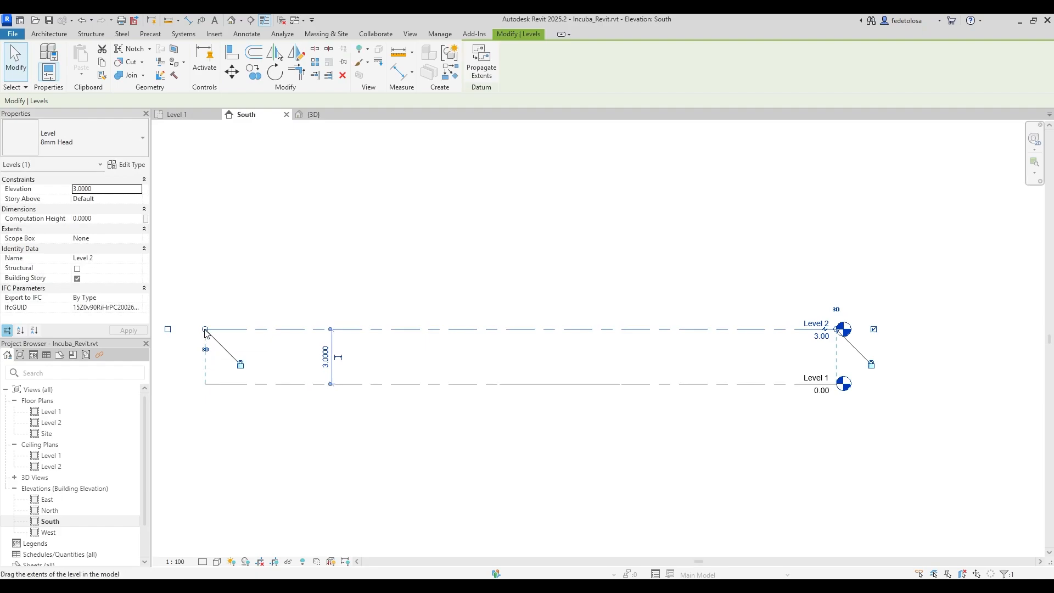
left_click_drag(205, 330, 475, 330)
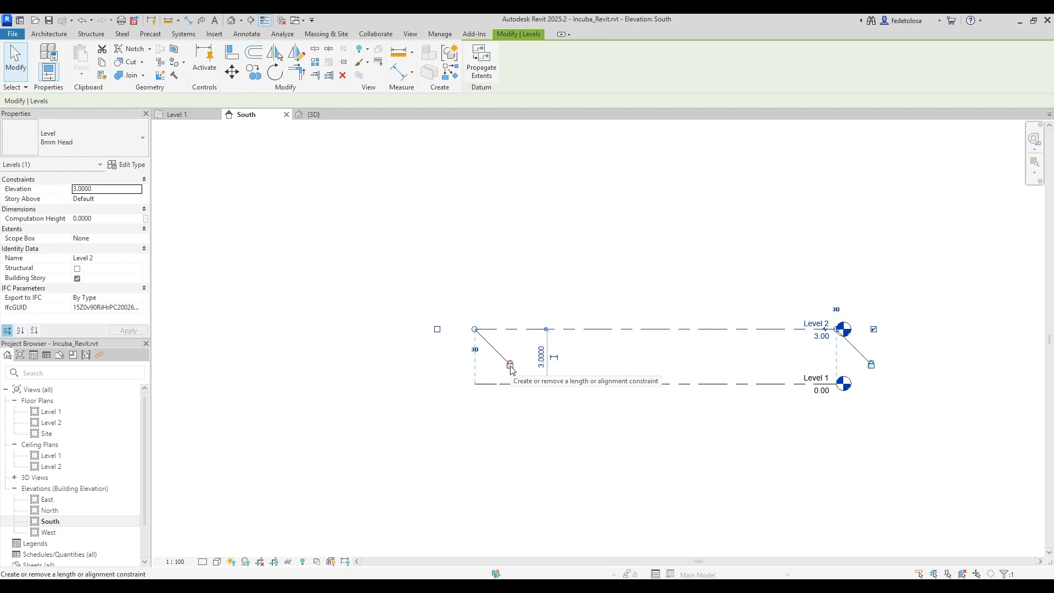
left_click_drag(475, 330, 315, 349)
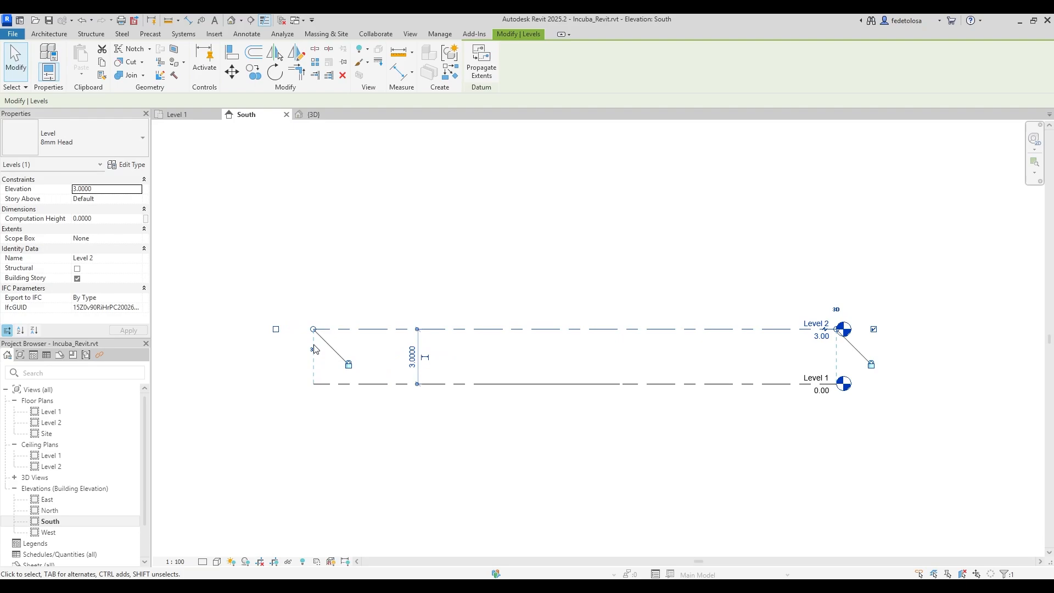
left_click(349, 366)
left_click_drag(313, 329, 243, 330)
left_click(251, 410)
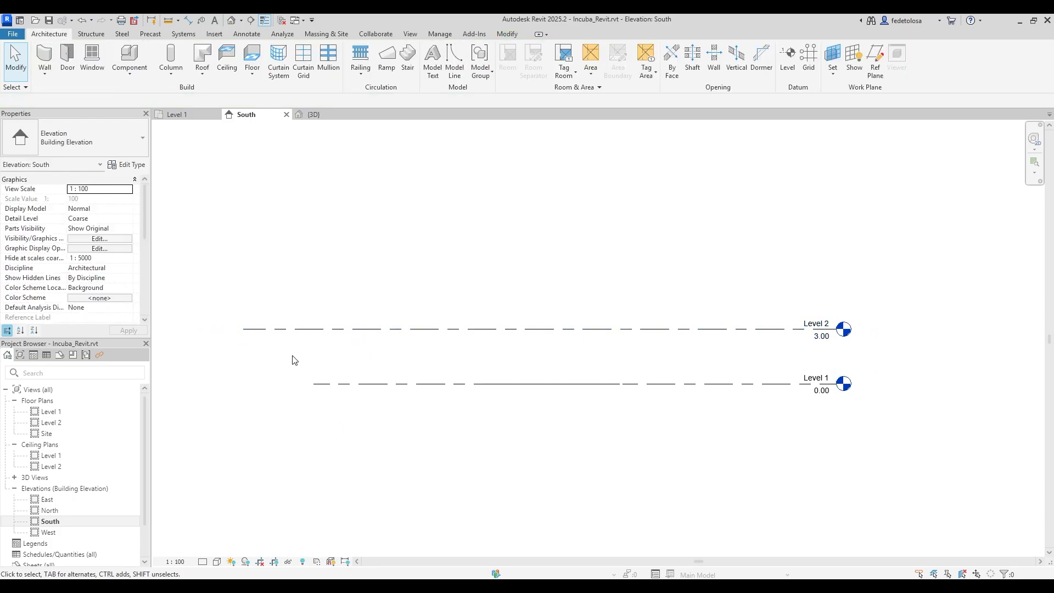
left_click(277, 331)
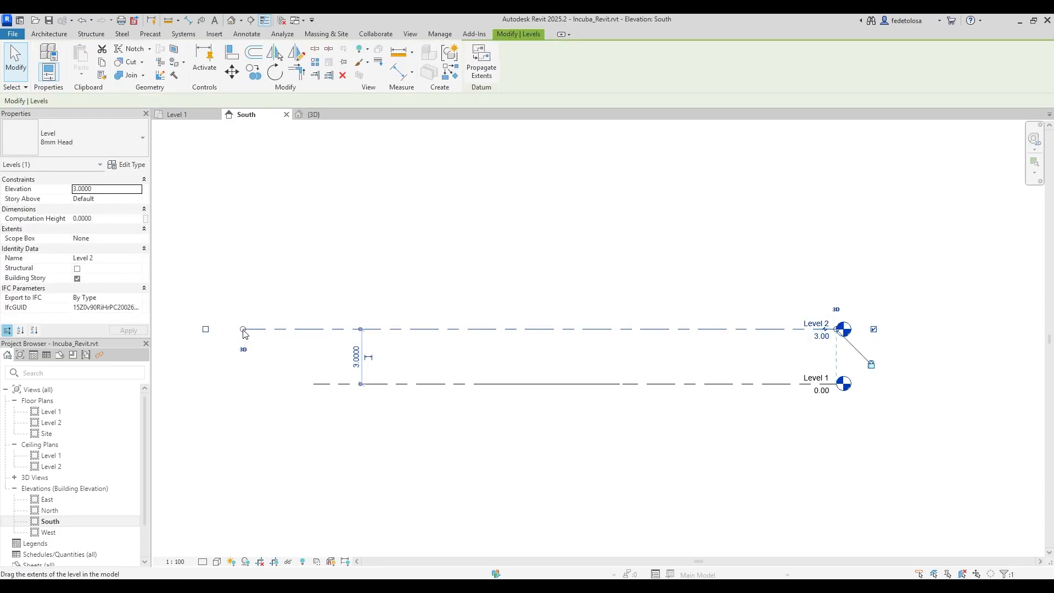
left_click_drag(279, 330, 316, 343)
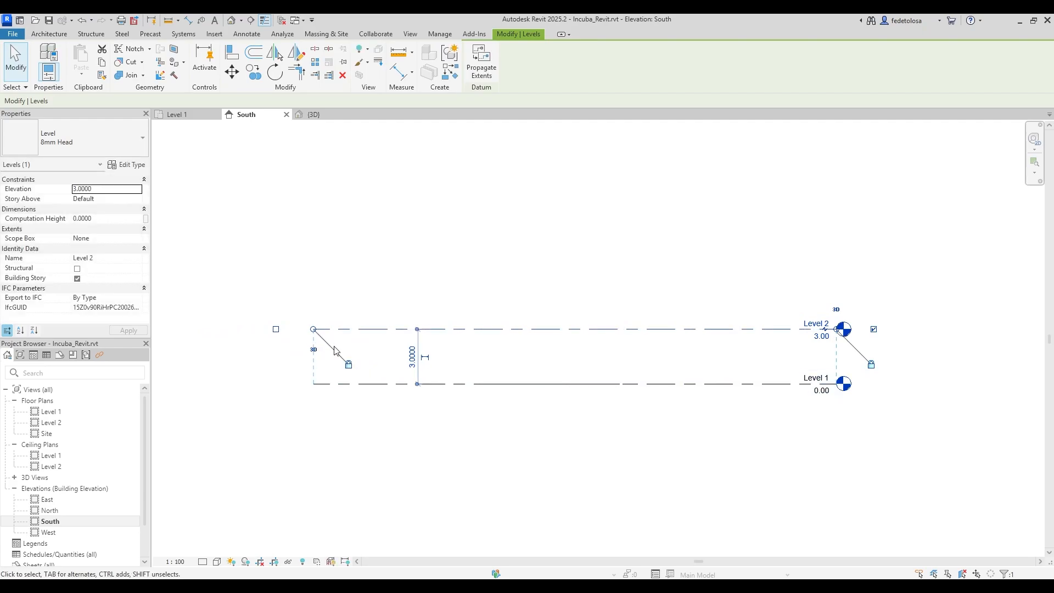
left_click(662, 464)
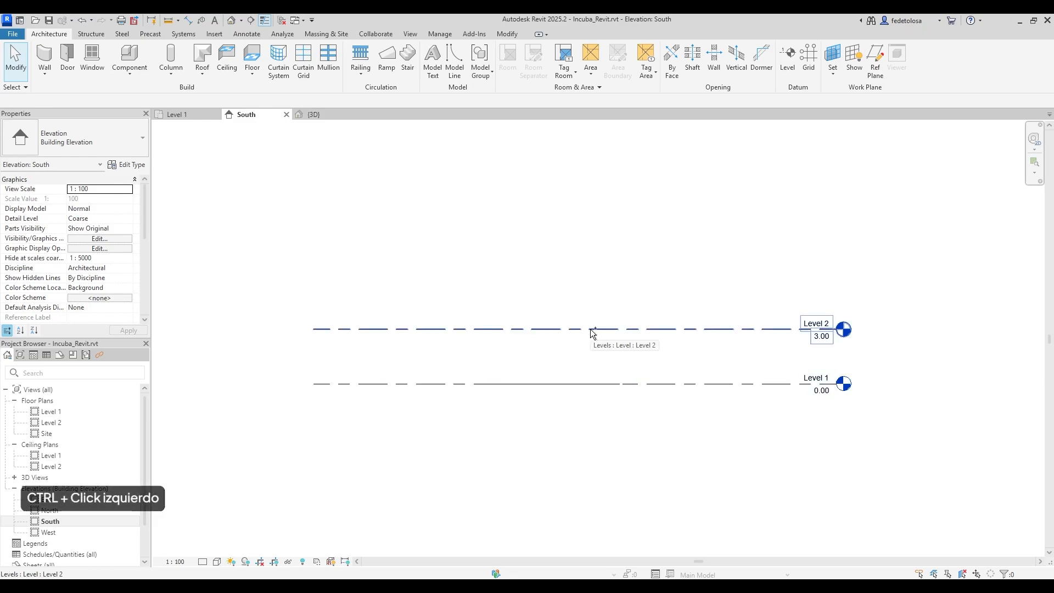
Copy Level 2 upward as Level 3 and set its elevation to 6.00.
left_click_drag(591, 328, 592, 275, "ctrl")
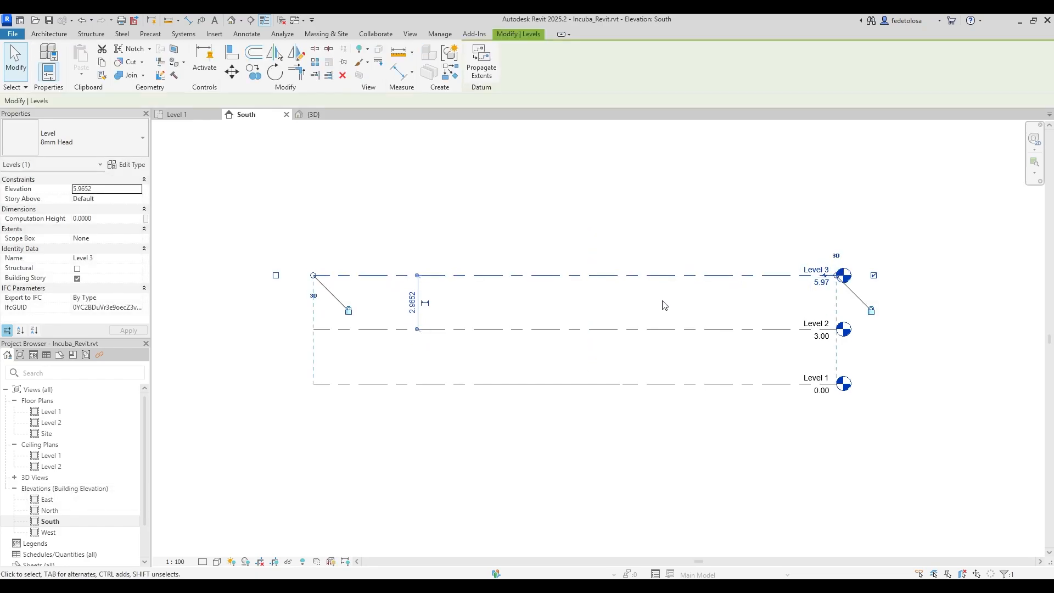
left_click(821, 282)
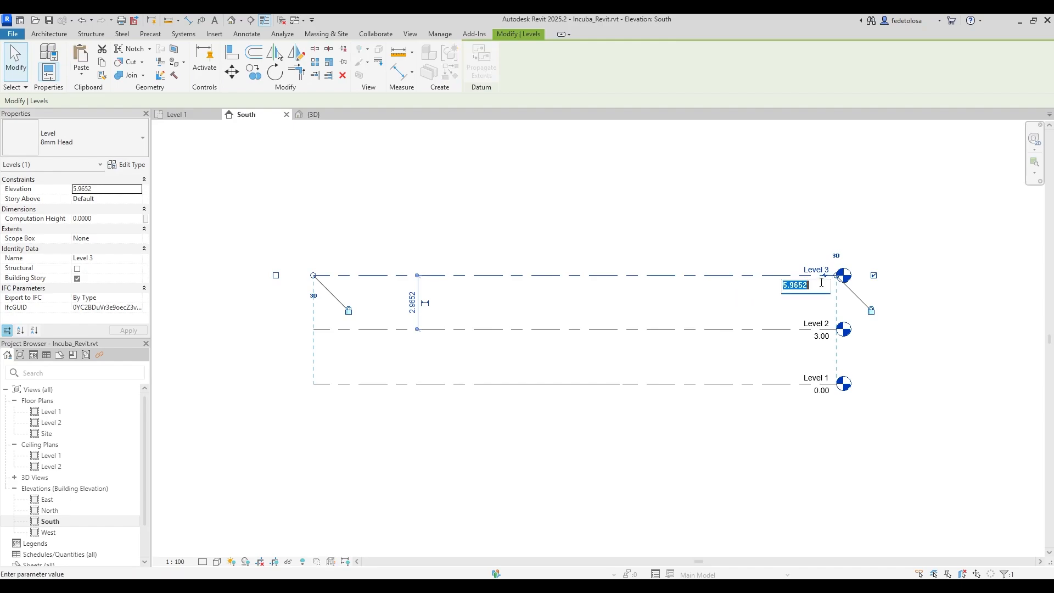
type("6")
key("Return")
left_click(718, 316)
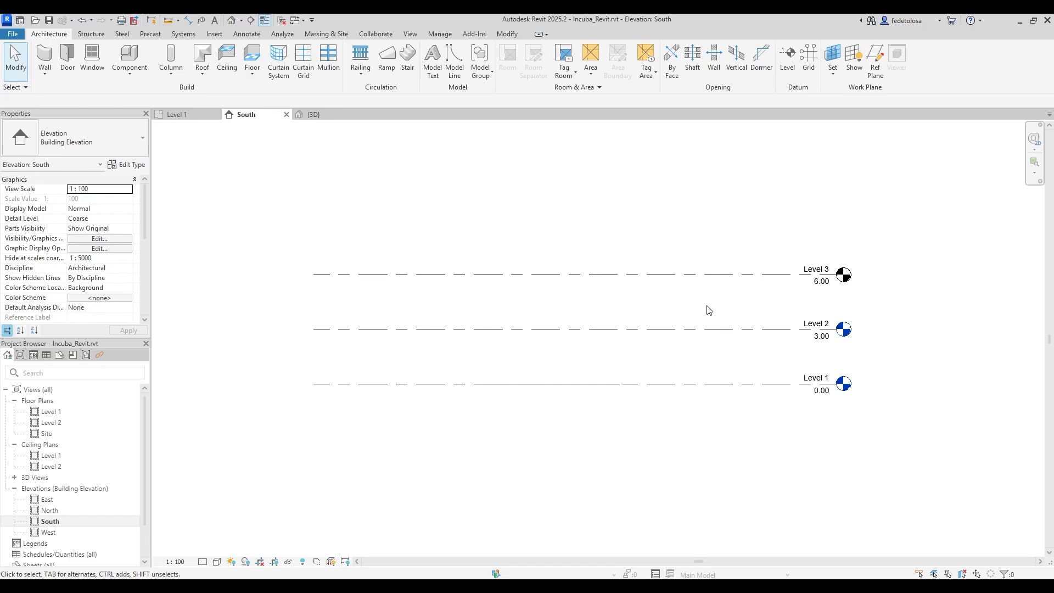
left_click(418, 36)
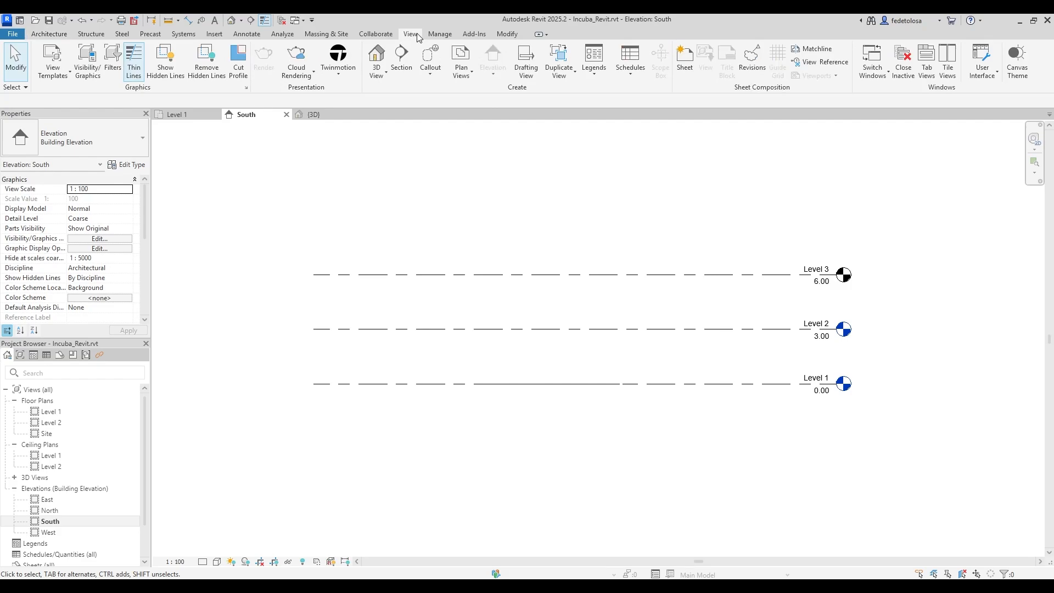
Create a Level 3 floor plan view, then close it and shift the South elevation down.
left_click(470, 79)
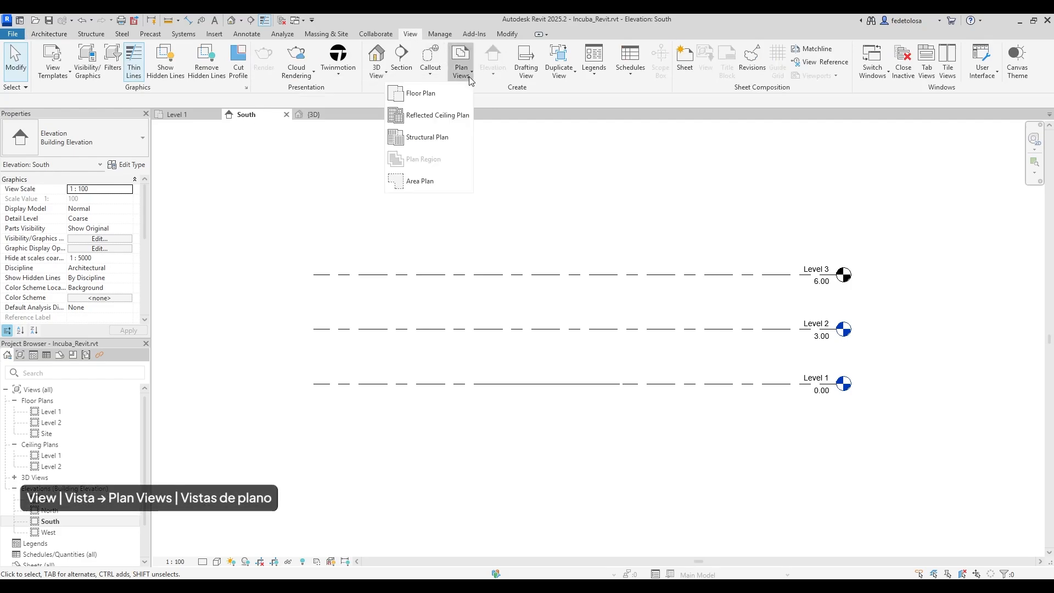
left_click(441, 96)
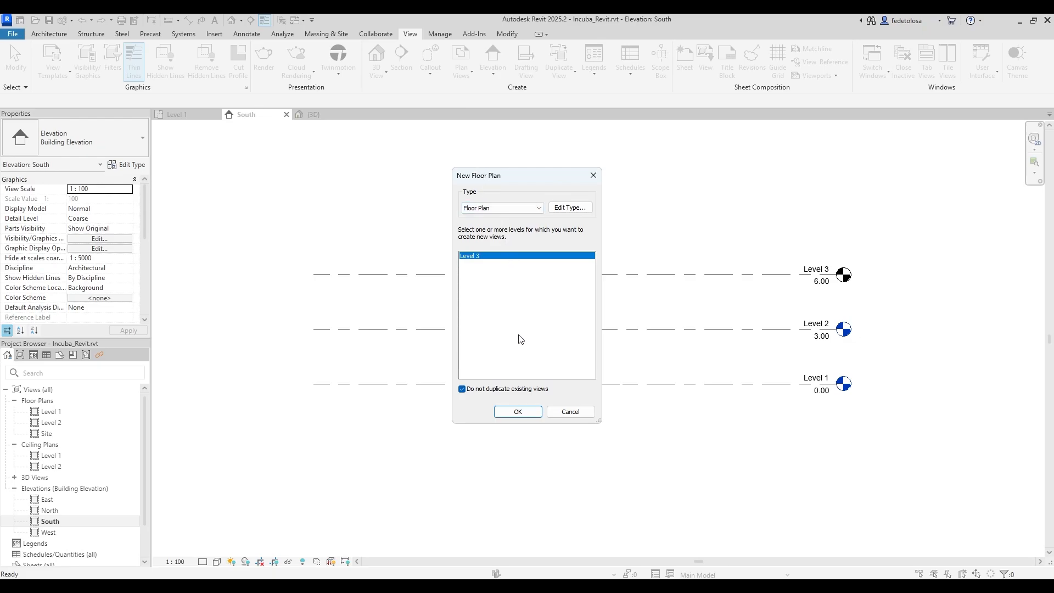
left_click(523, 412)
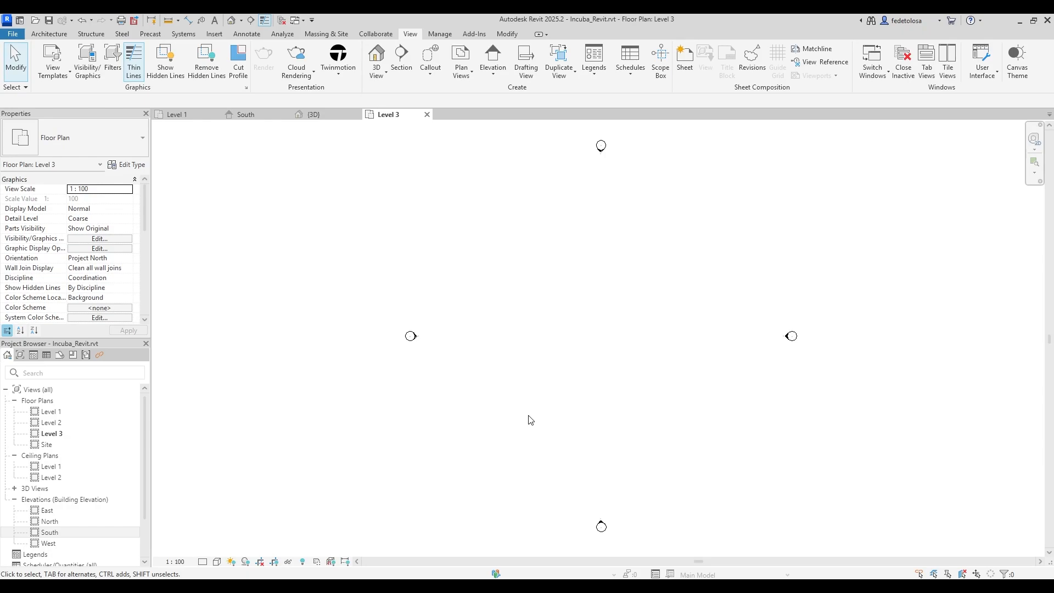
left_click(60, 434)
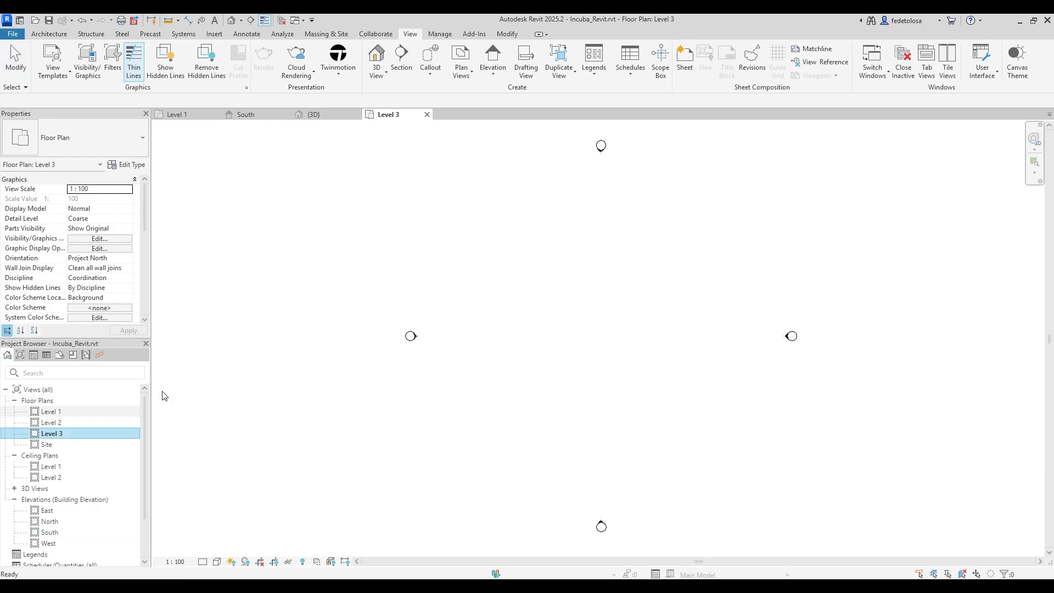
left_click(427, 114)
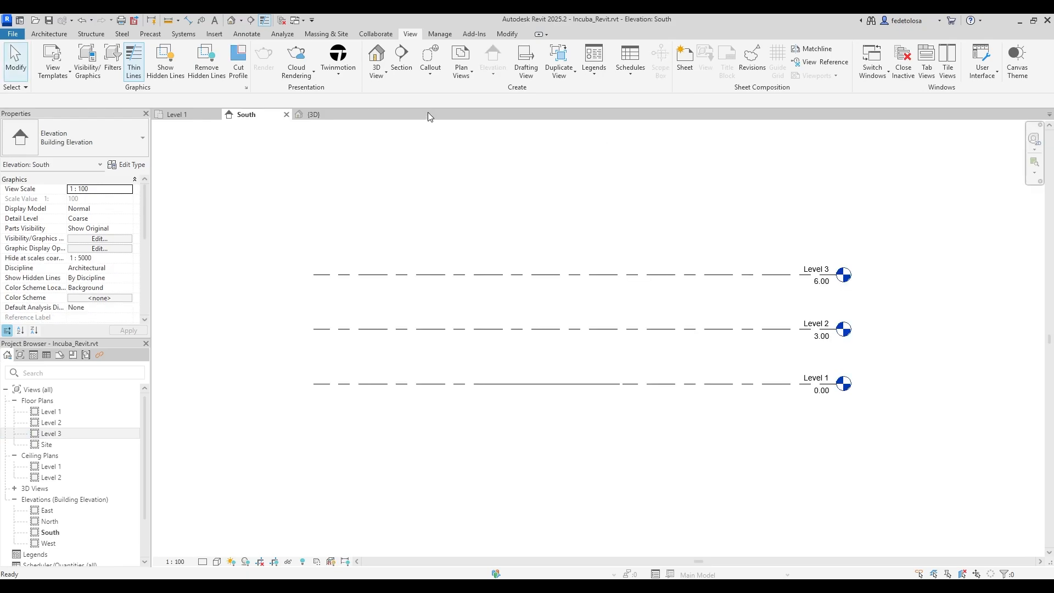
middle_click_drag(643, 233, 646, 262)
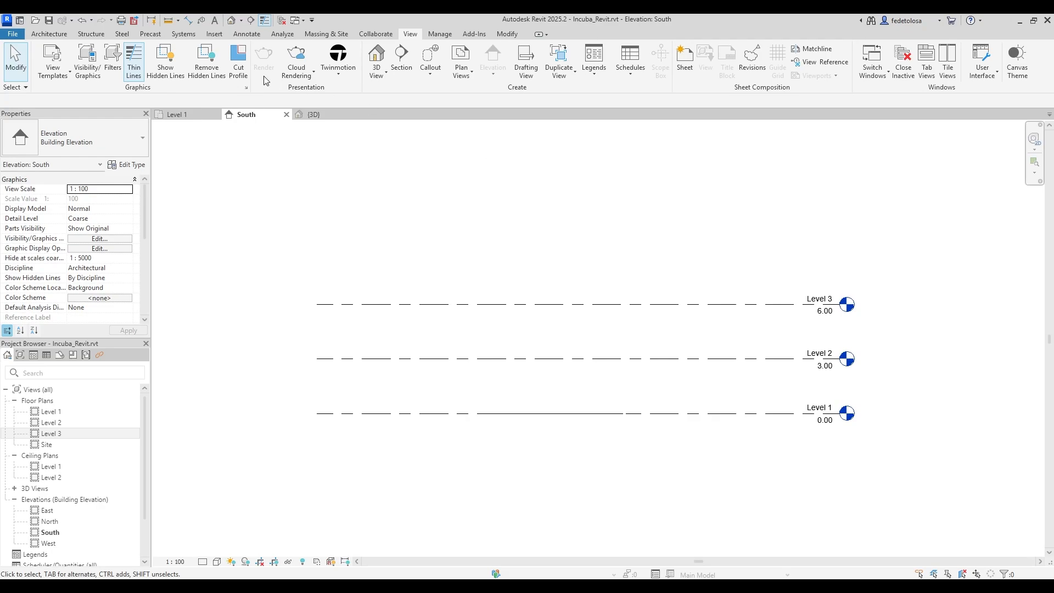
Draw a new Level 4 at 9.14 above Level 3.
left_click(49, 34)
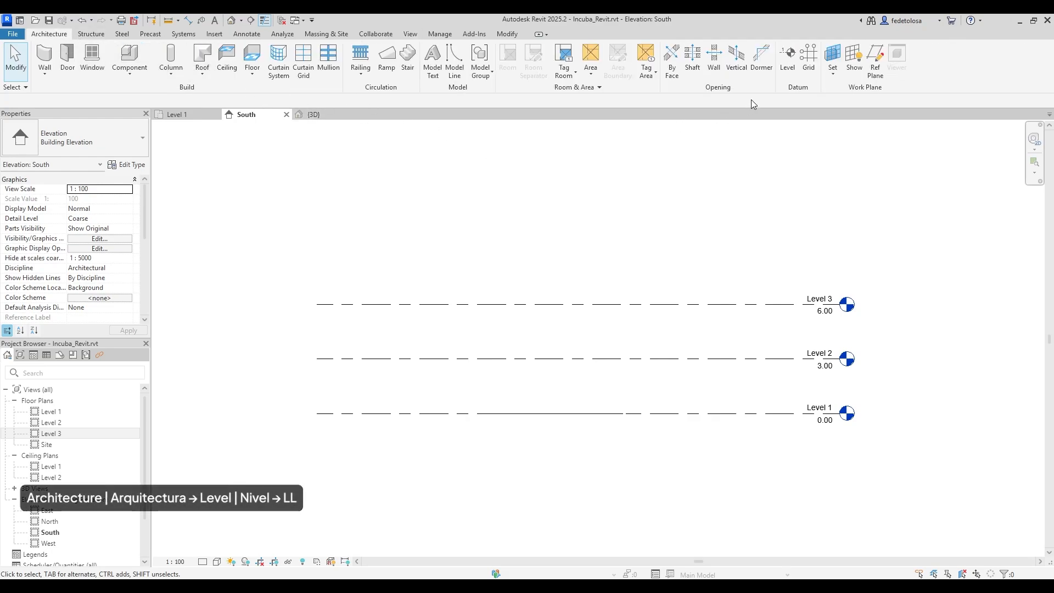
left_click(788, 64)
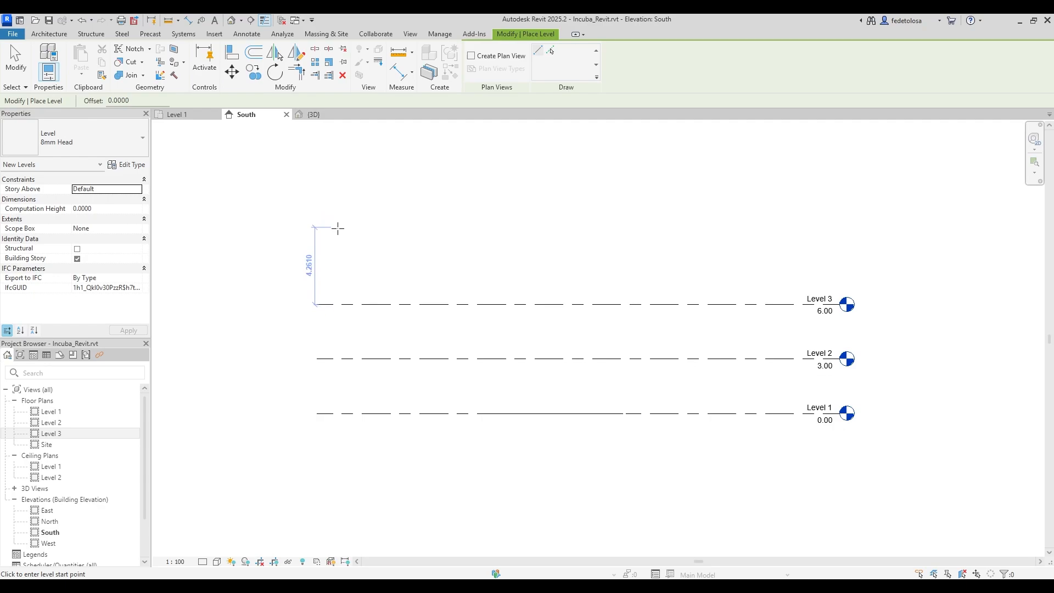
left_click(271, 249)
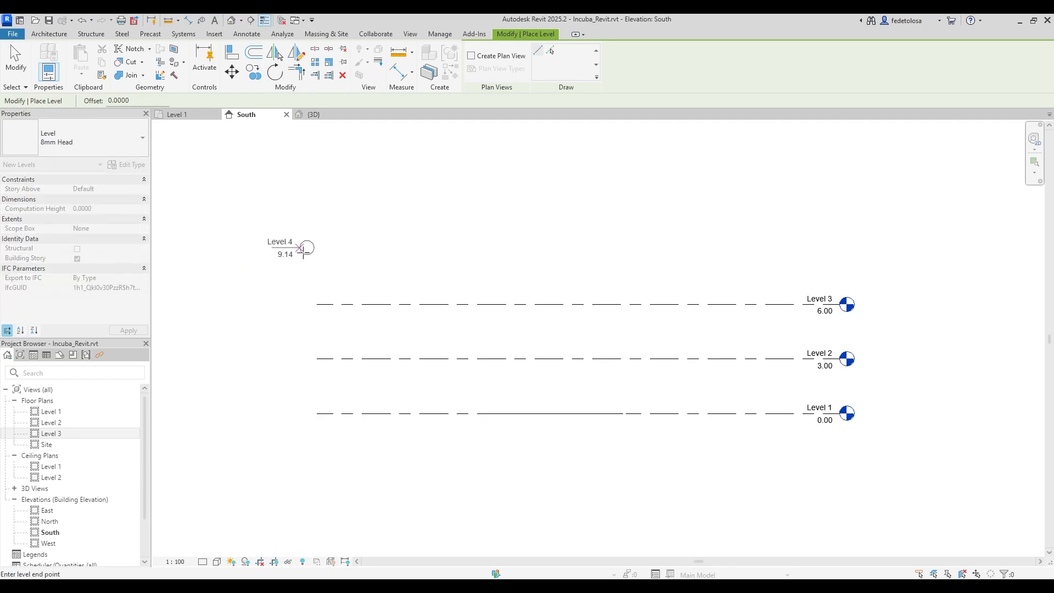
left_click(913, 269)
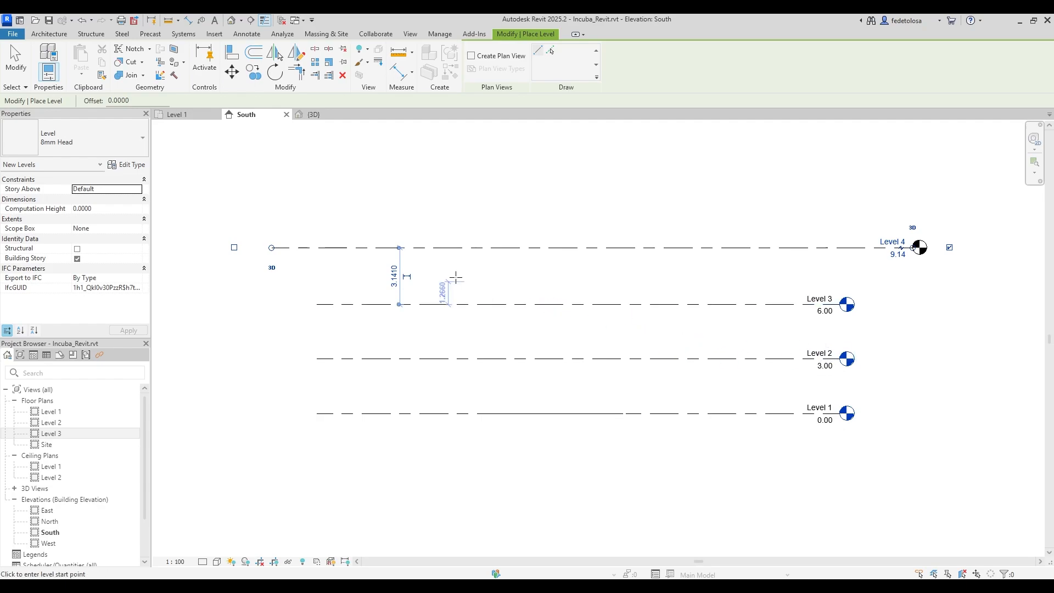
left_click(25, 59)
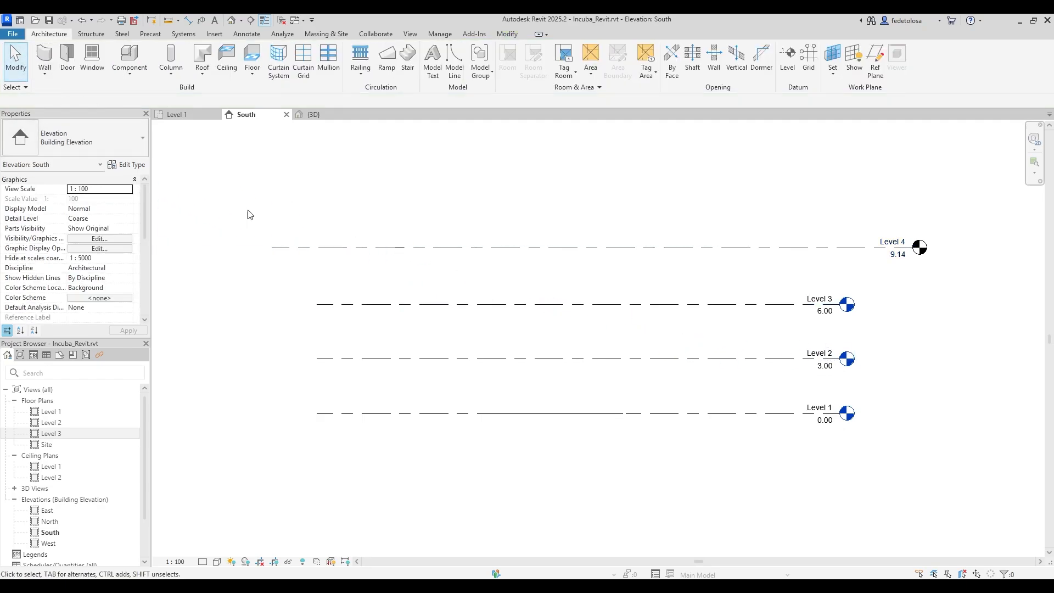
Align Level 4's left and right ends with the other levels, then select Levels 3 and 4.
left_click(337, 247)
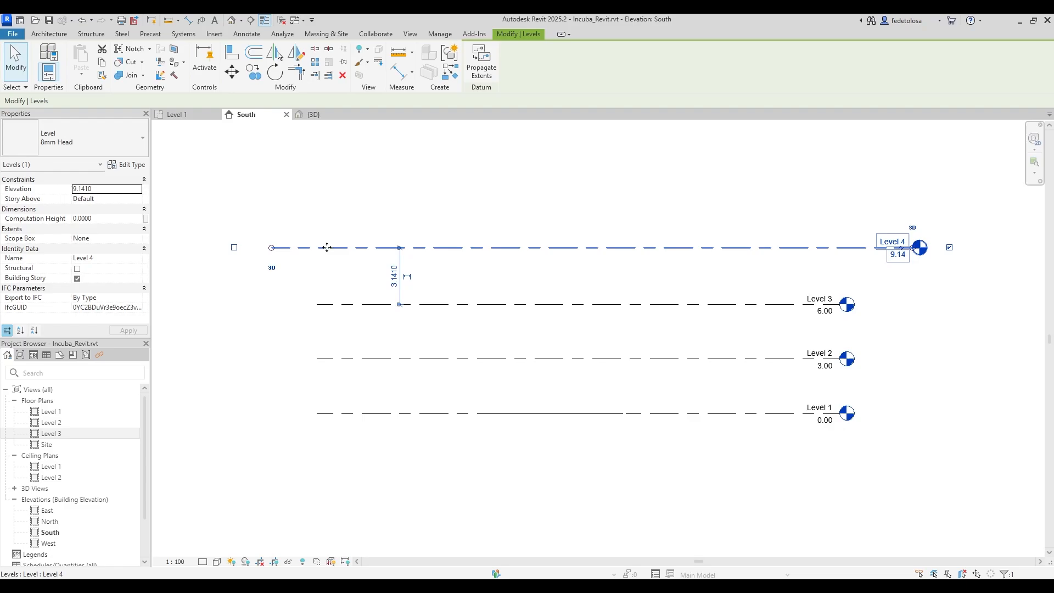
left_click_drag(272, 248, 316, 248)
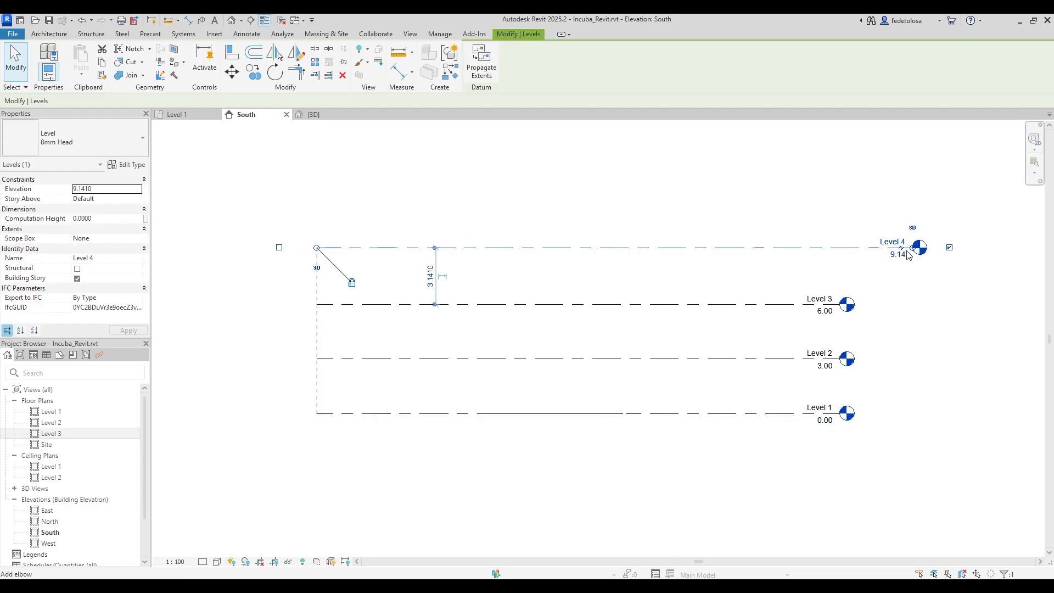
left_click_drag(913, 248, 847, 248)
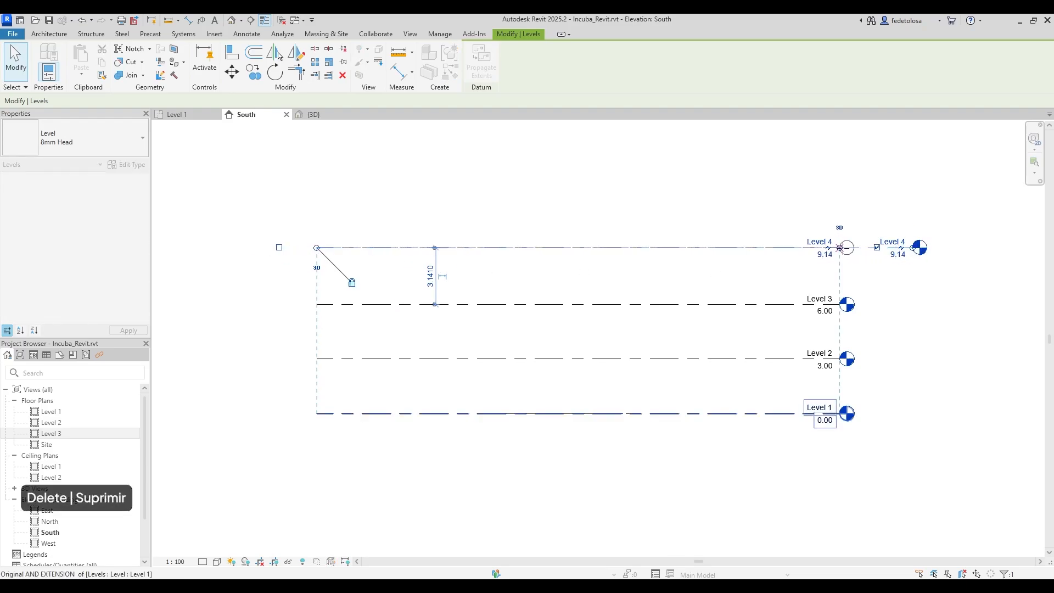
left_click(694, 230)
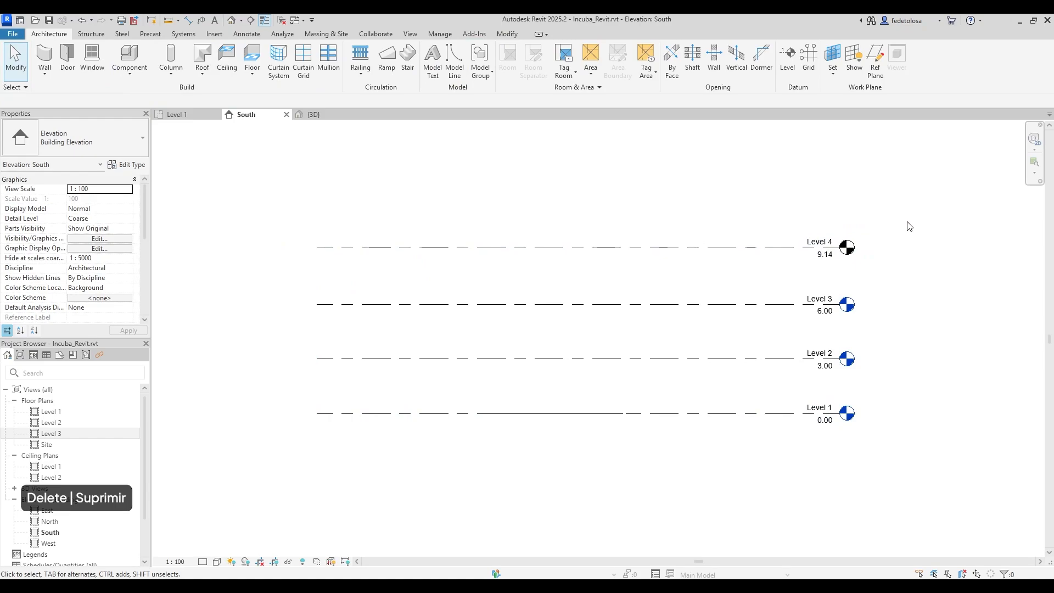
left_click_drag(907, 221, 262, 336)
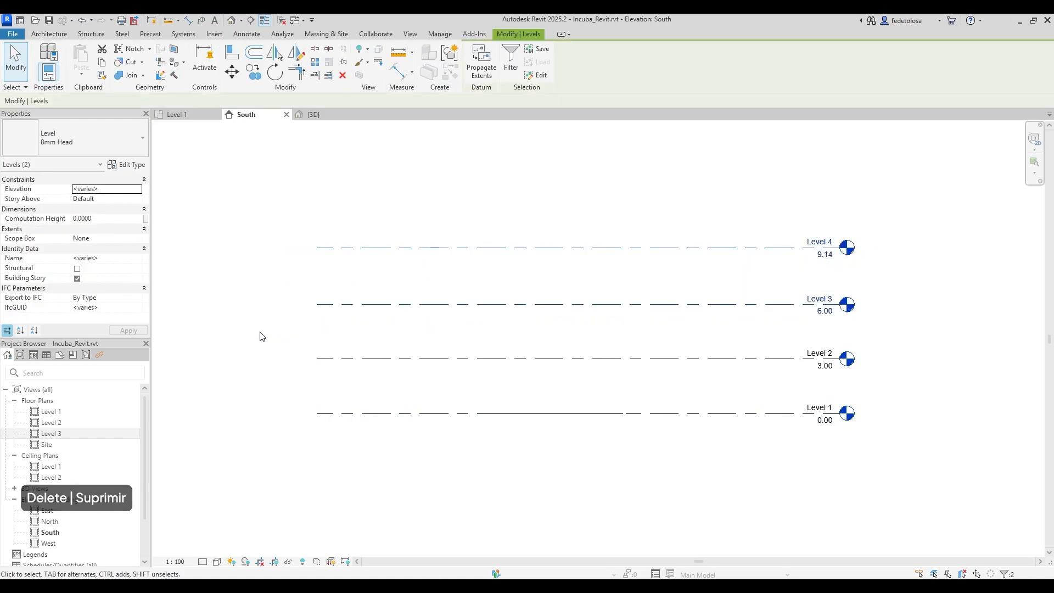
Delete Levels 3 and 4 together with the Level 3 floor plan view.
key("Delete")
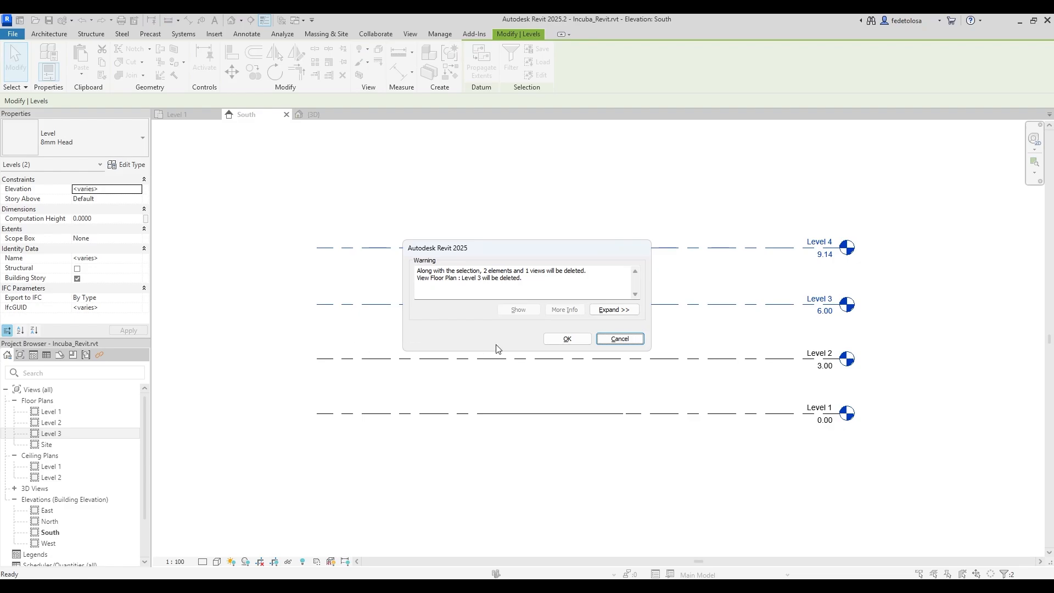
left_click(568, 341)
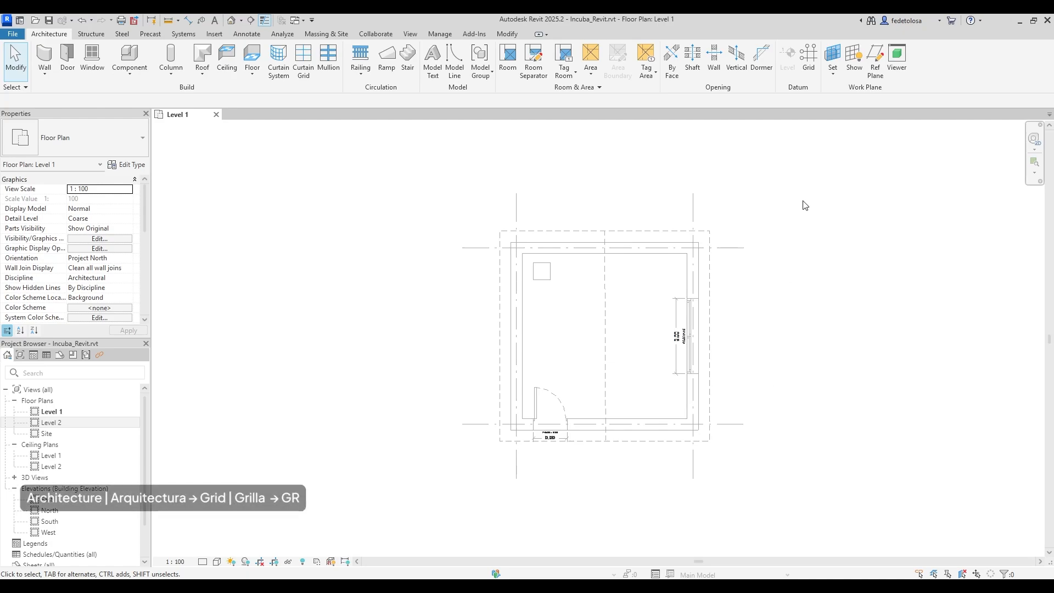
Draw horizontal grids 1 and 2 across the top and bottom of the plan outline.
left_click(809, 62)
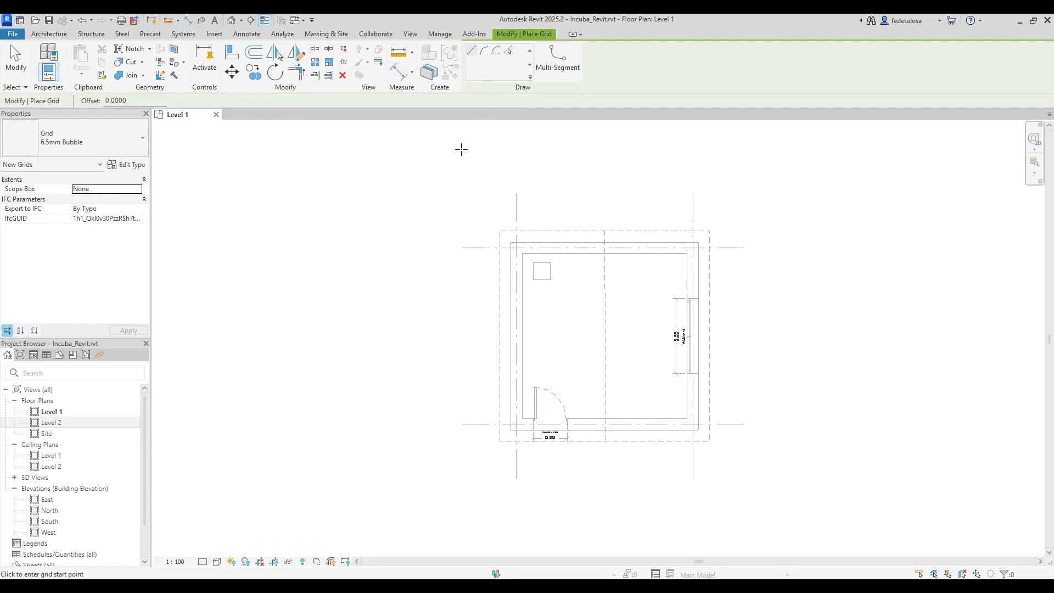
left_click(462, 247)
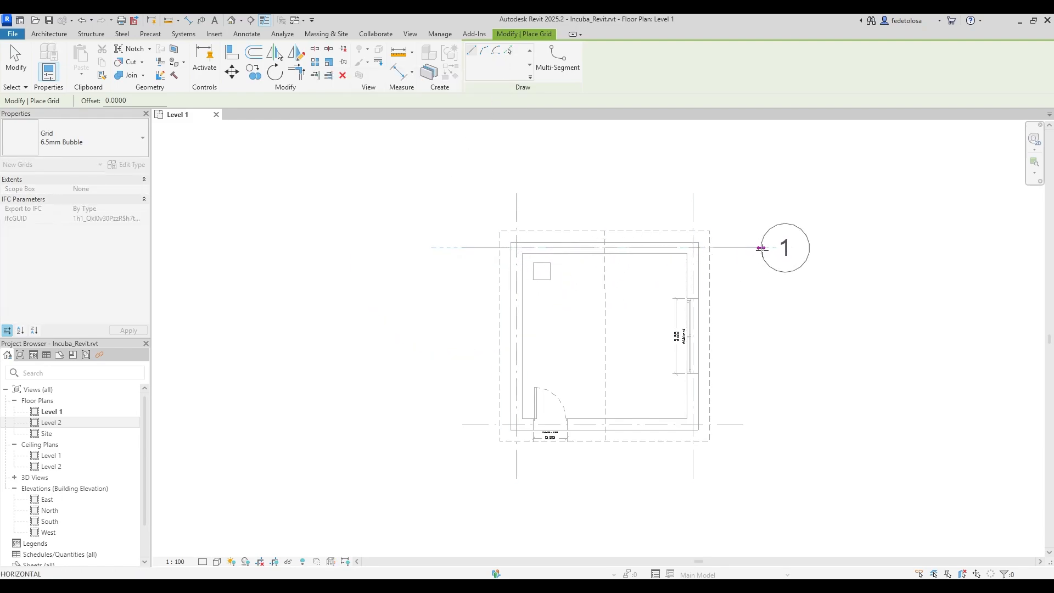
left_click(782, 248)
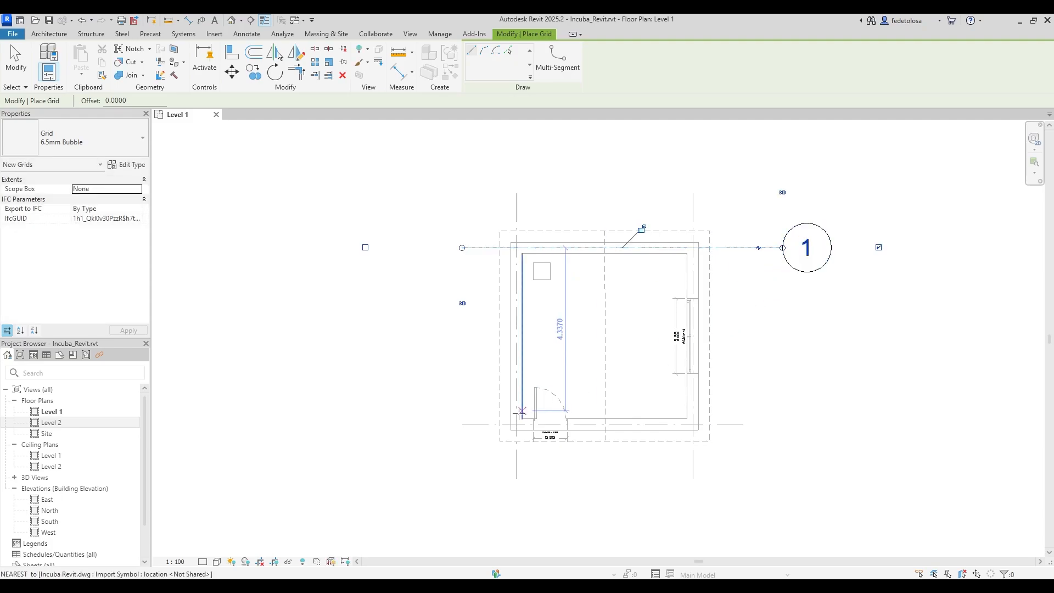
left_click(462, 424)
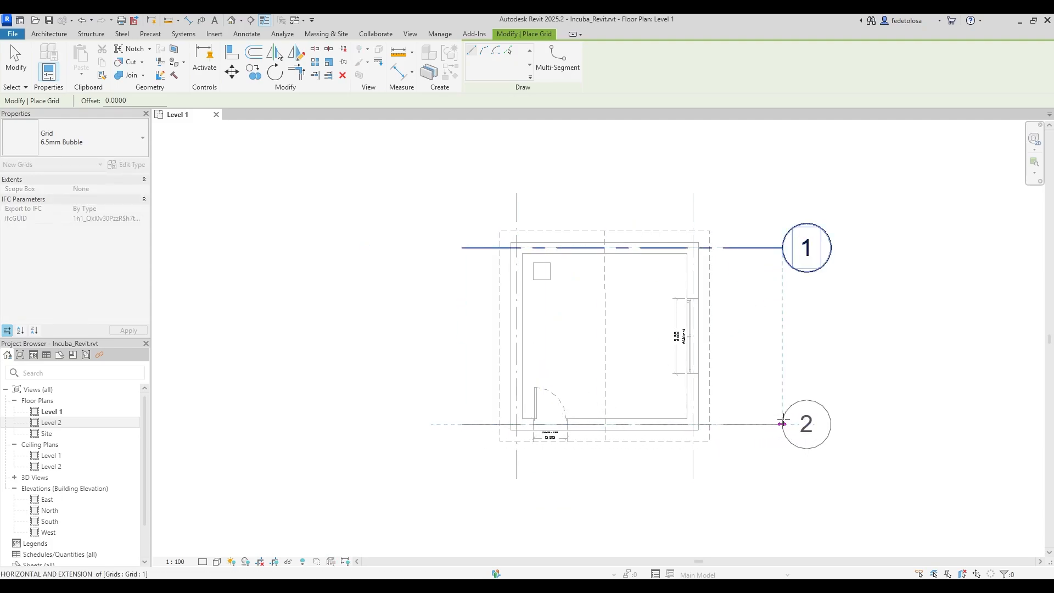
left_click(782, 424)
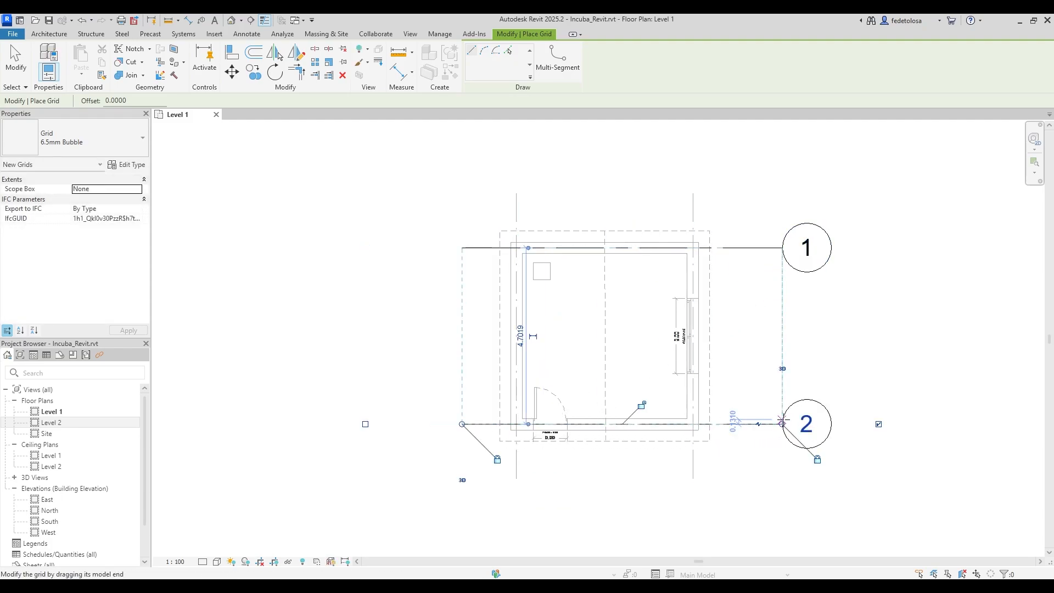
Draw a vertical grid on the left of the plan and rename its bubble from 3 to A.
left_click(516, 192)
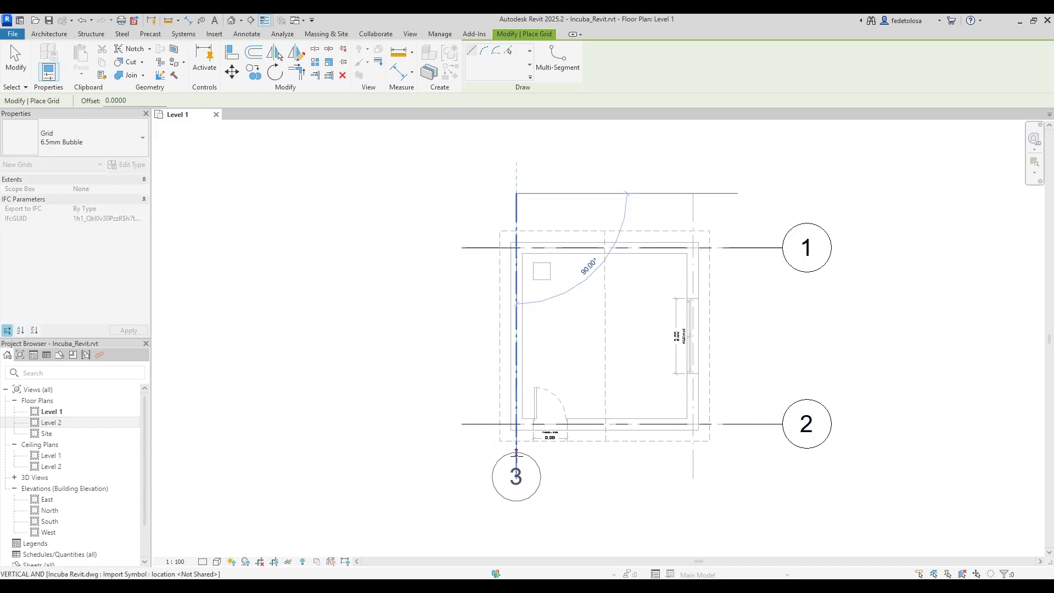
left_click(516, 484)
key("Escape")
key("Escape")
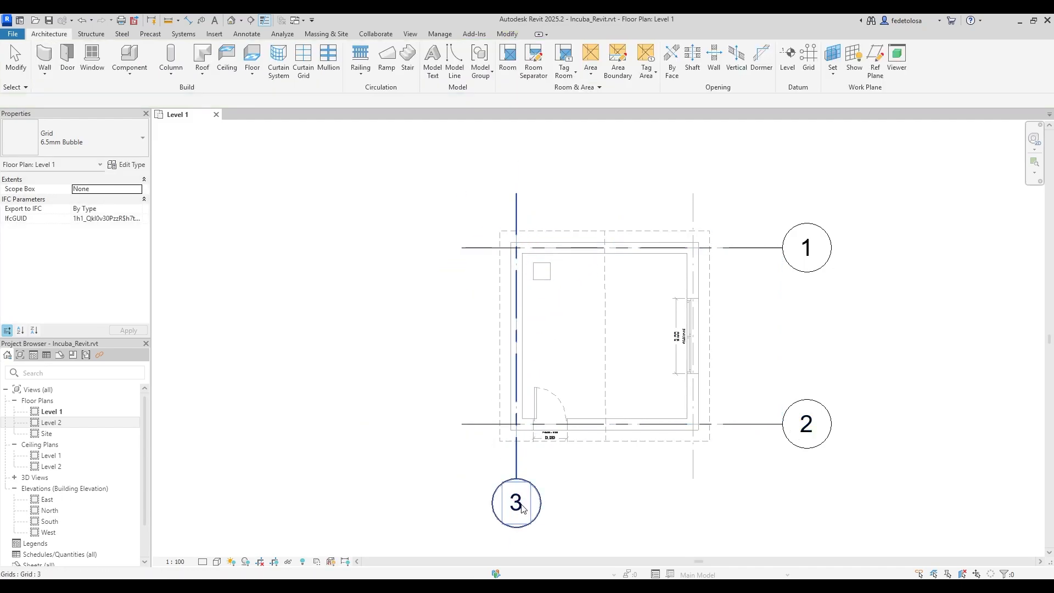
left_click(521, 506)
left_click(521, 505)
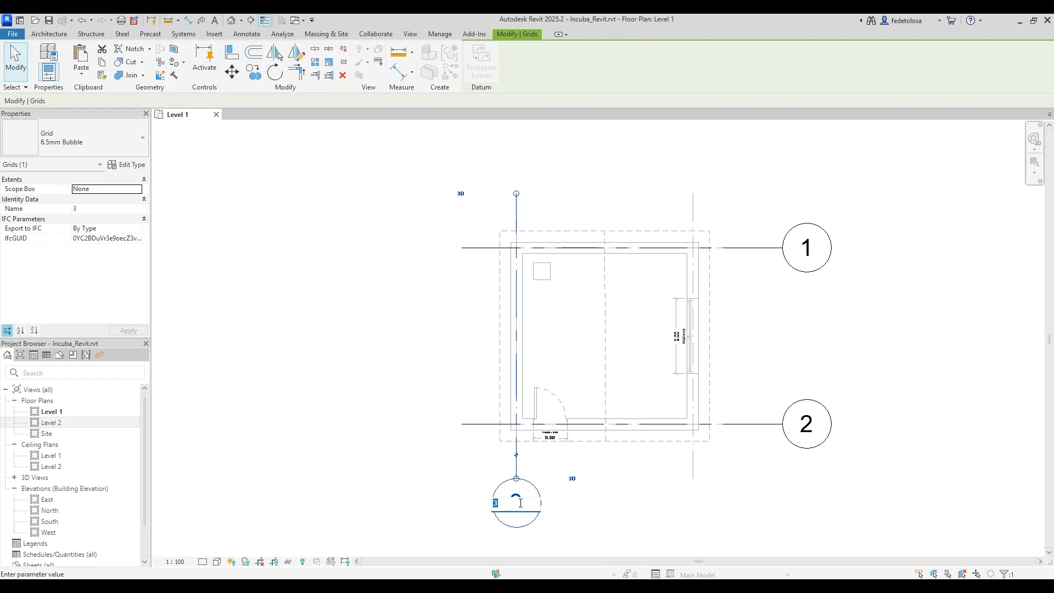
type("A")
key("Return")
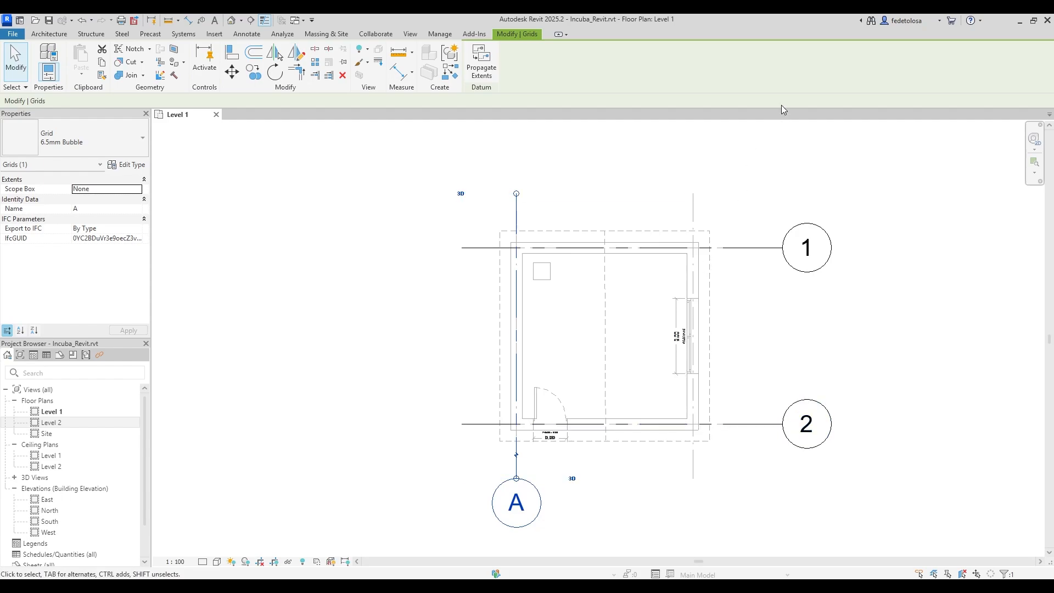
Add vertical grid B on the right, ending level with grid A's bubble.
key("g")
key("r")
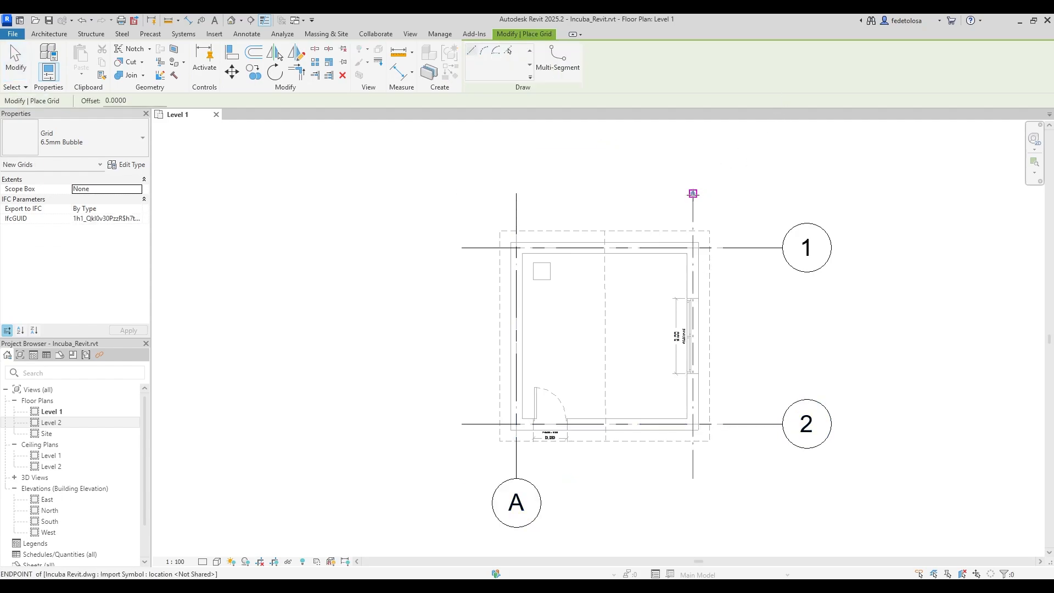
left_click(693, 194)
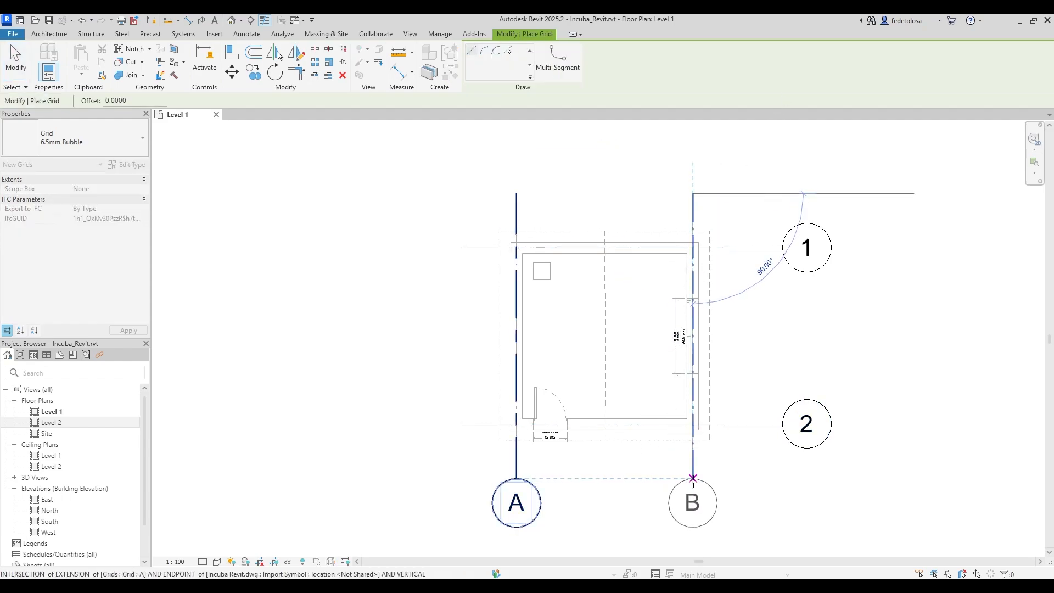
left_click(693, 478)
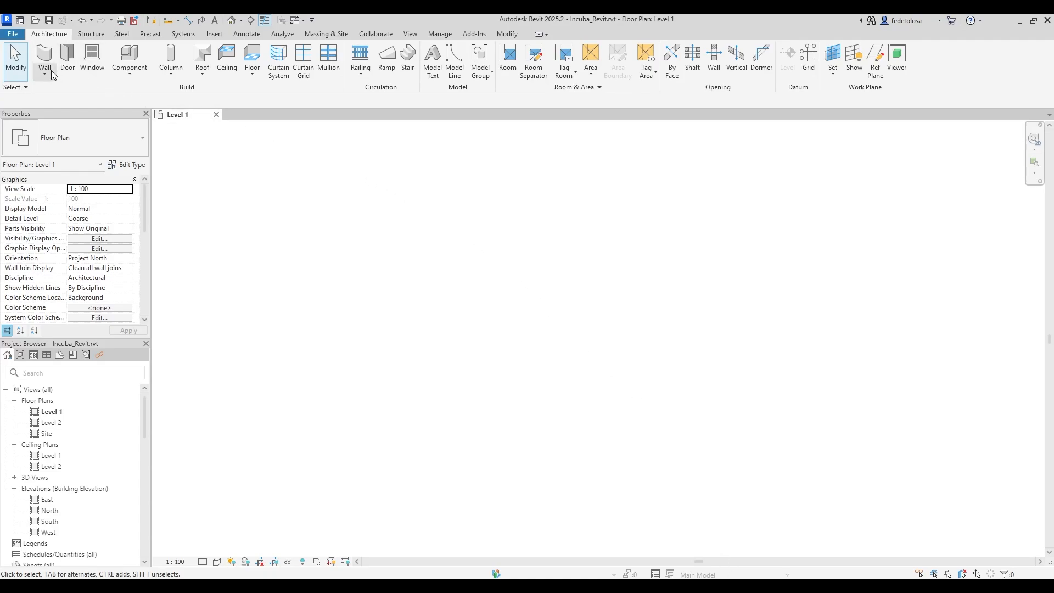
Choose Wall: Architectural to place Generic - 200mm walls on Level 1.
left_click(51, 70)
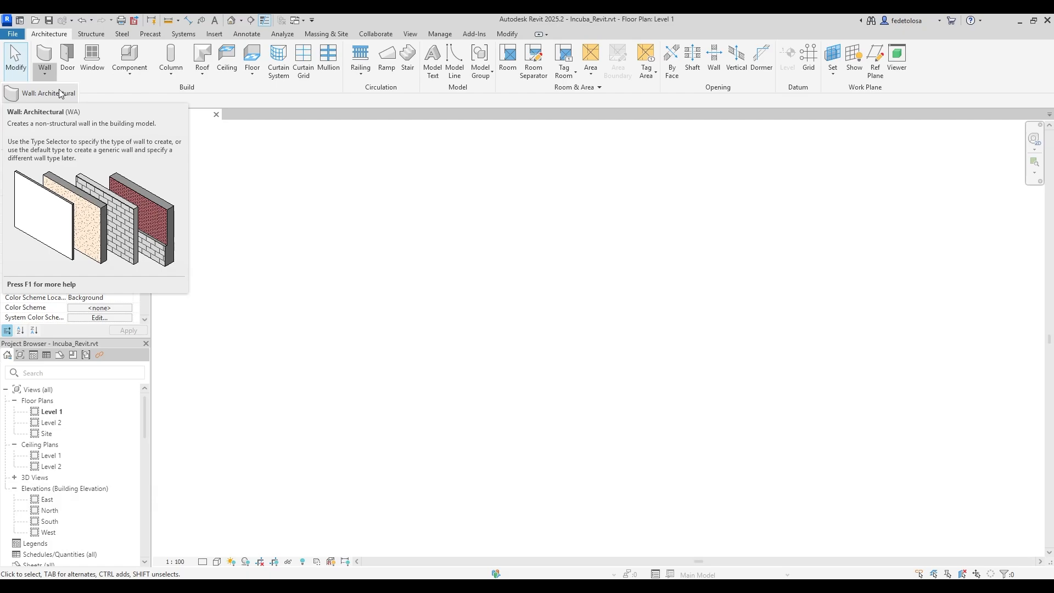
left_click(61, 93)
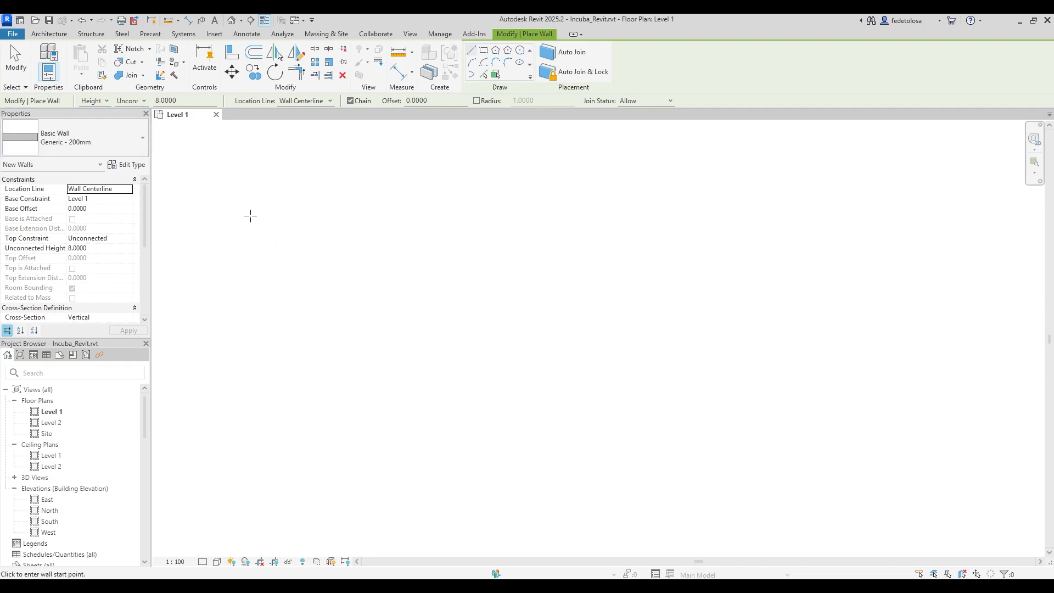
left_click(145, 140)
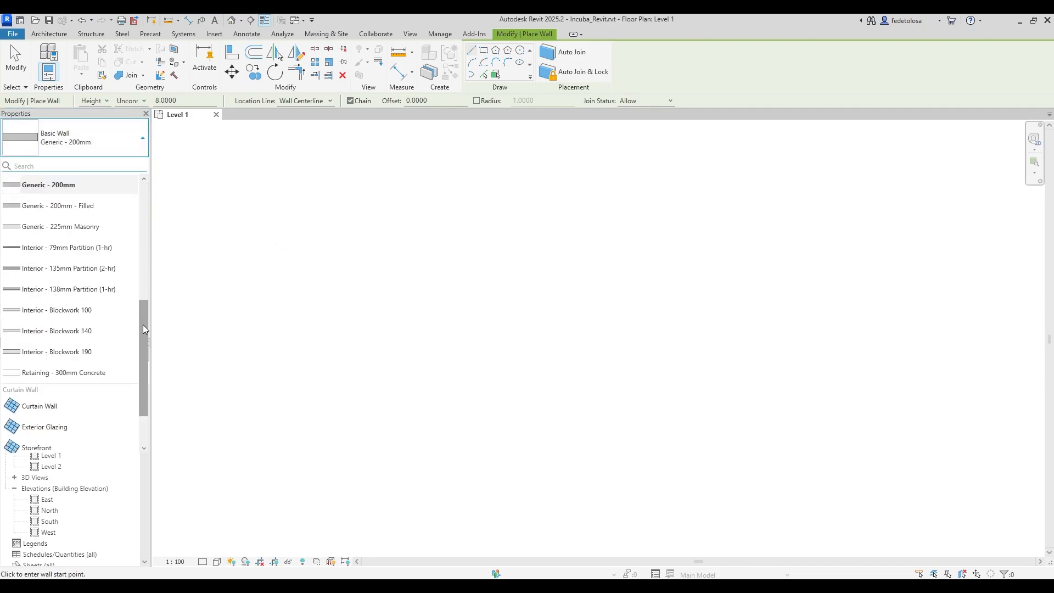
left_click_drag(143, 329, 156, 210)
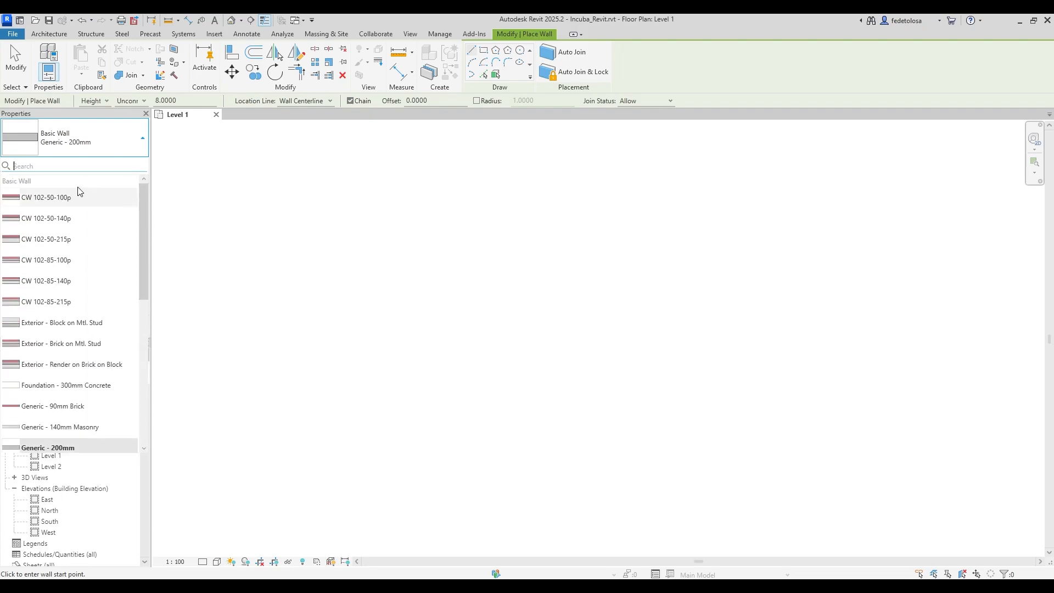
left_click_drag(146, 241, 146, 379)
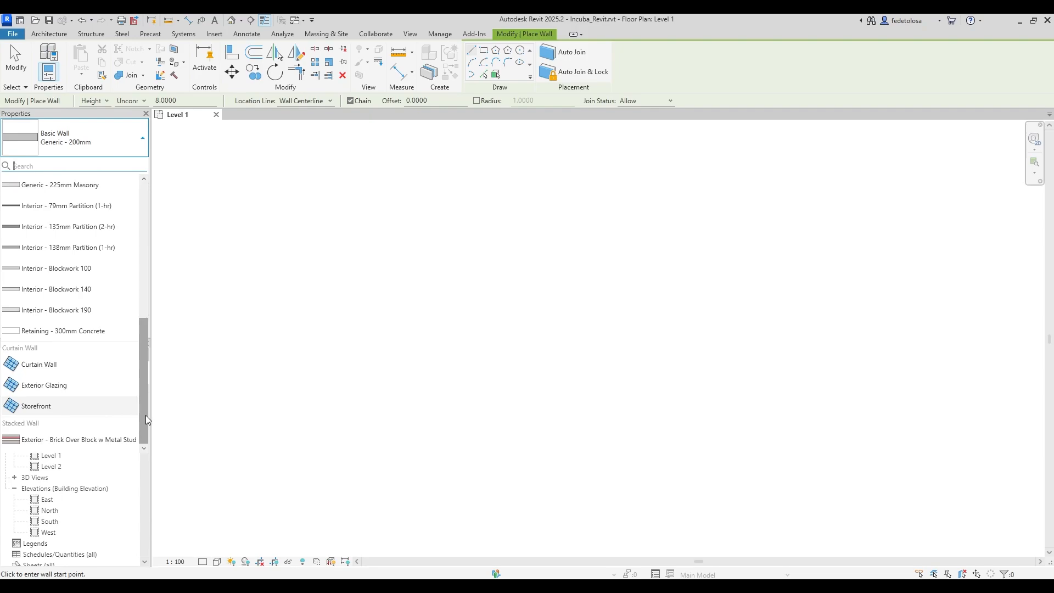
left_click_drag(146, 415, 172, 329)
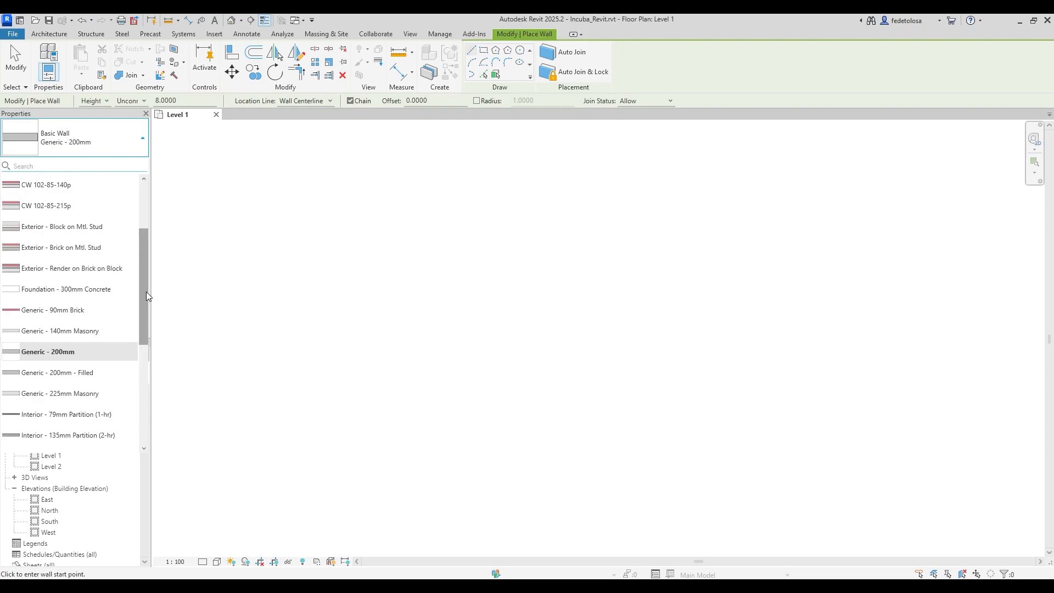
left_click_drag(147, 291, 153, 265)
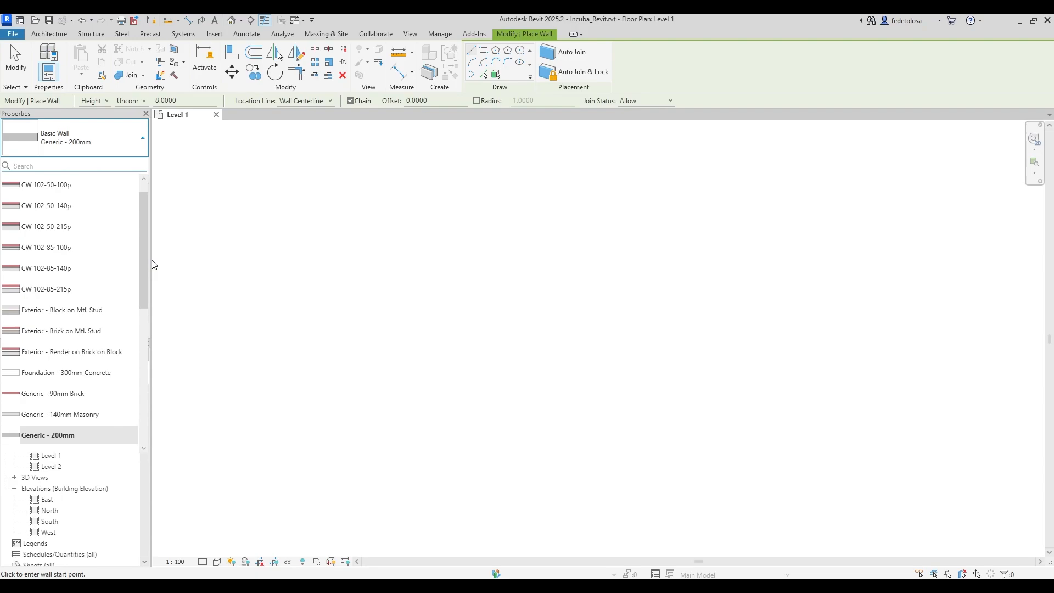
mouse_move(19, 351)
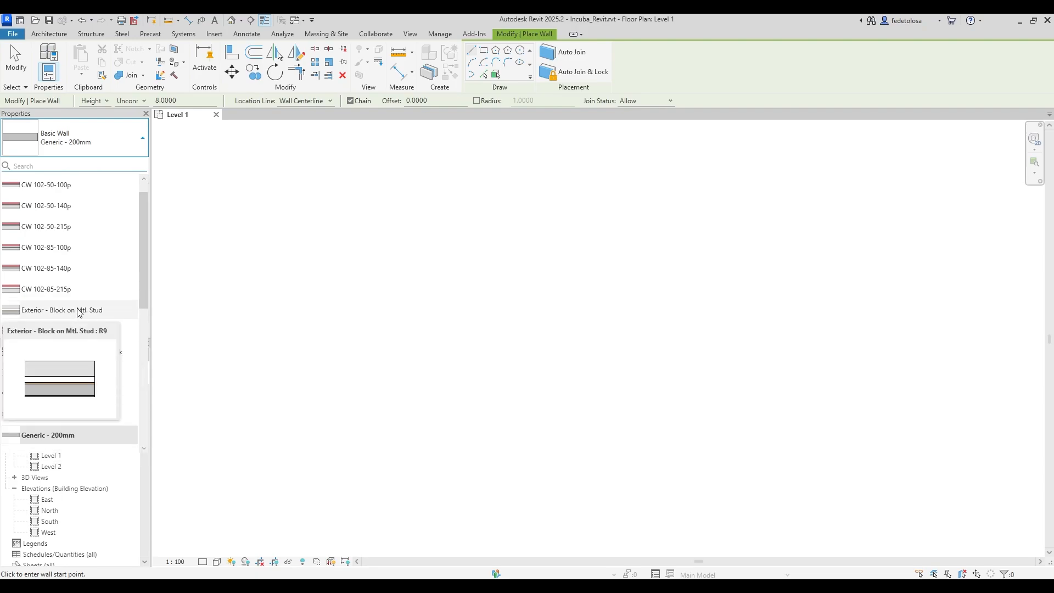
mouse_move(81, 297)
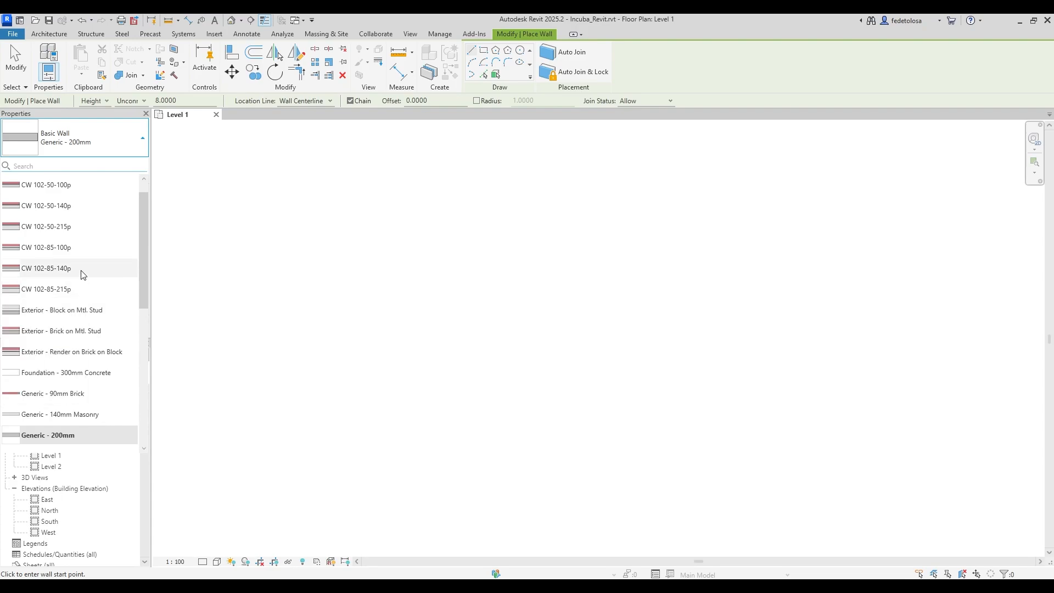
mouse_move(83, 275)
mouse_move(92, 235)
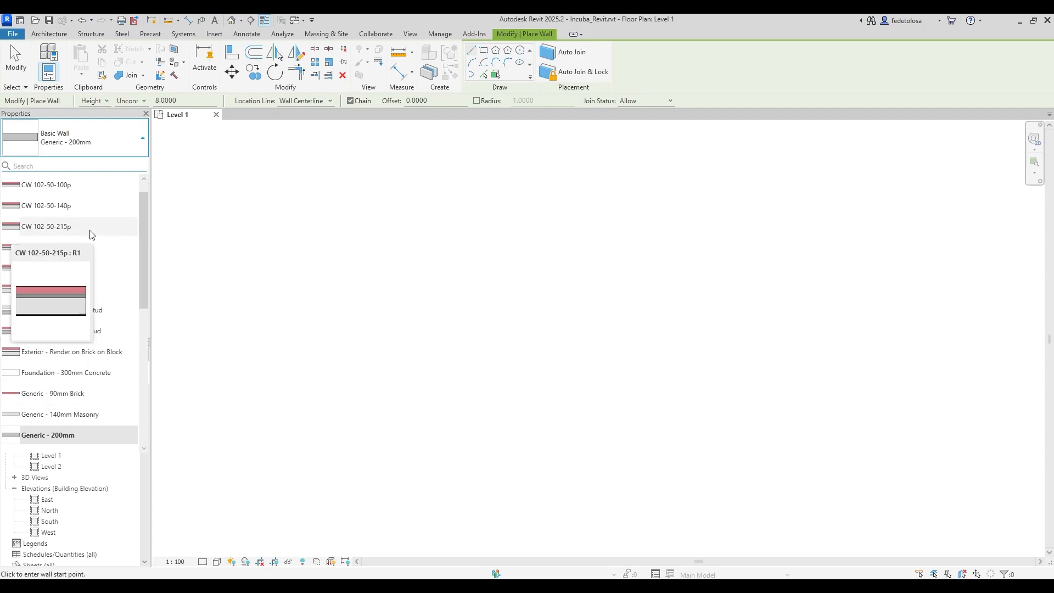
left_click(66, 436)
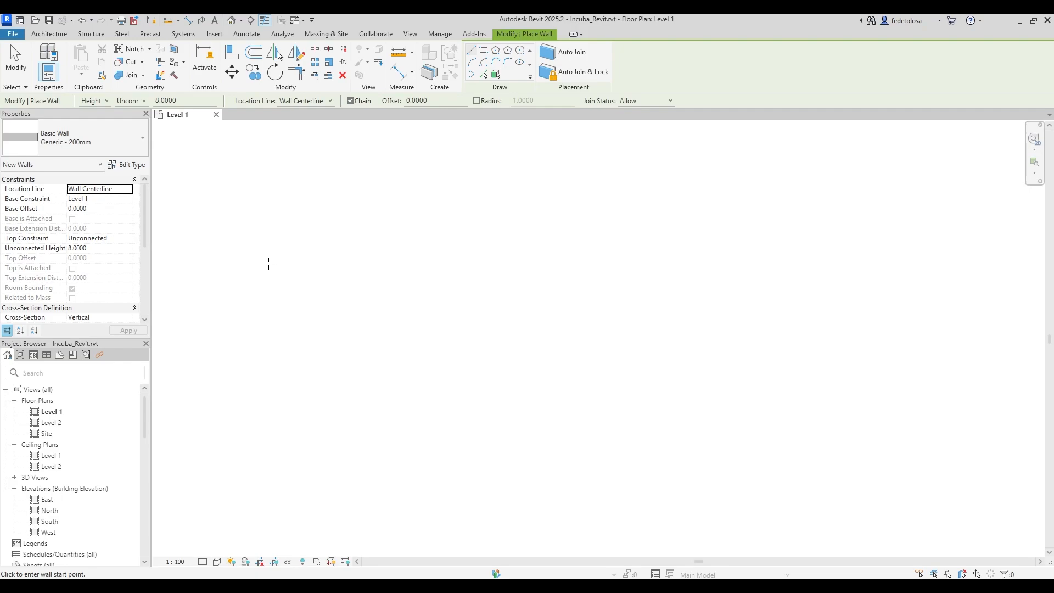
Keep Level 1 as the wall base, review the Height options, and open the South elevation.
left_click(126, 199)
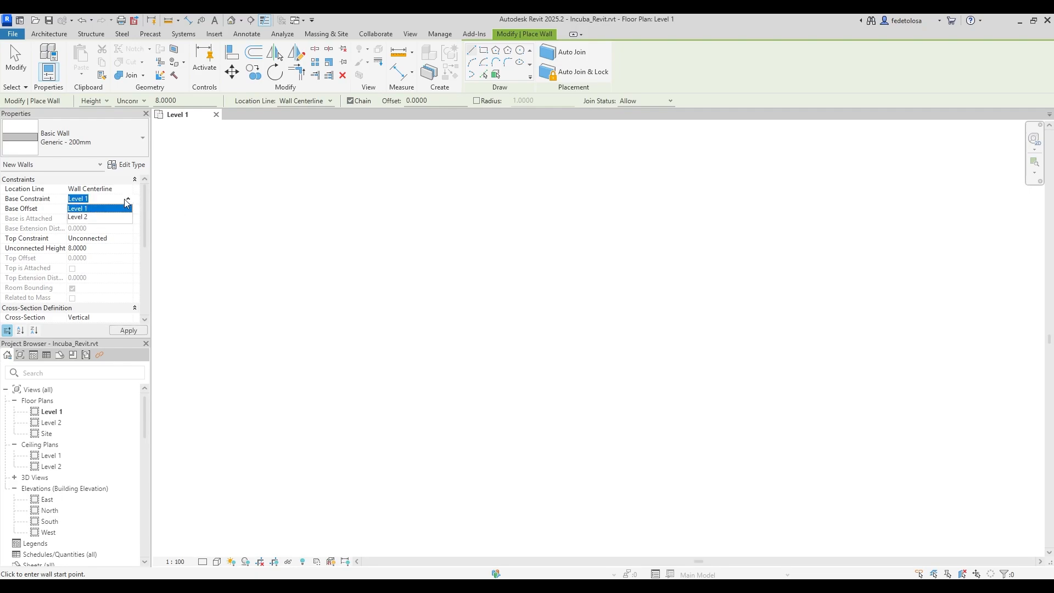
left_click(127, 201)
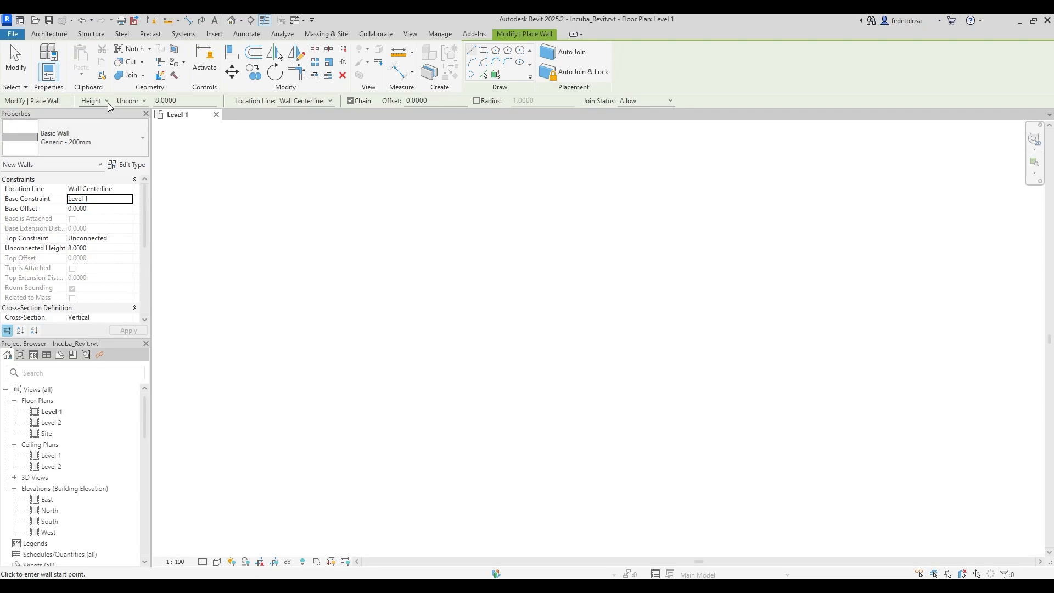
left_click(146, 101)
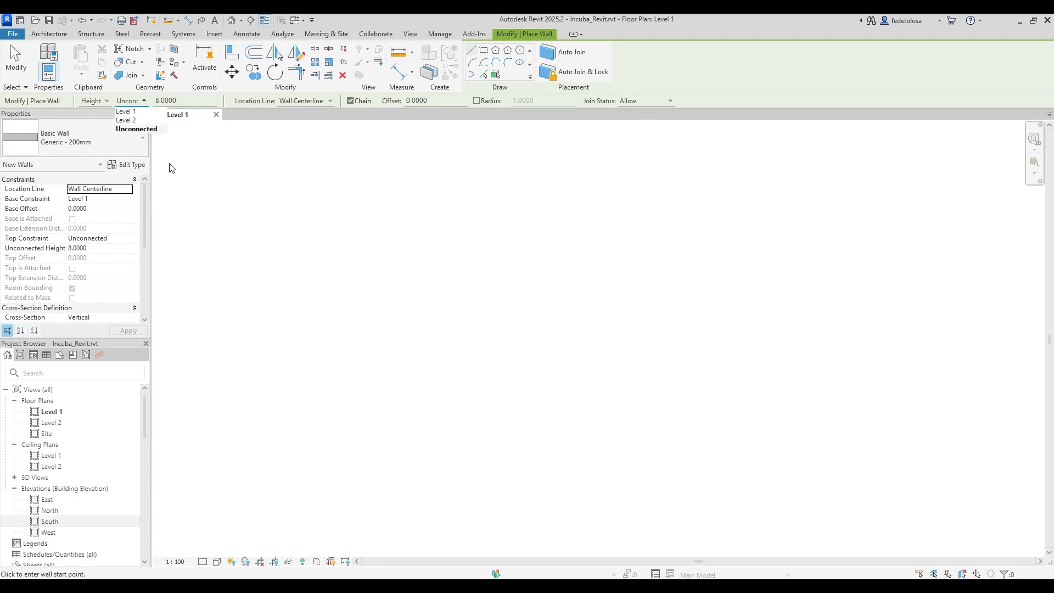
double_click(50, 526)
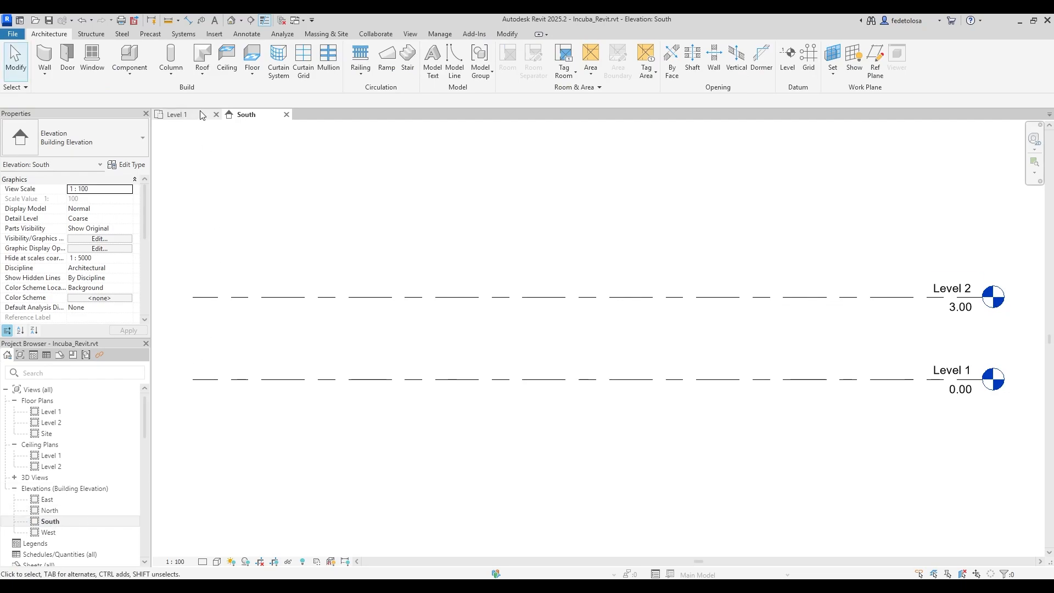
Tile the Level 1 plan and South elevation side by side with WT, fitting both levels in the elevation.
left_click(180, 115)
key("w")
key("t")
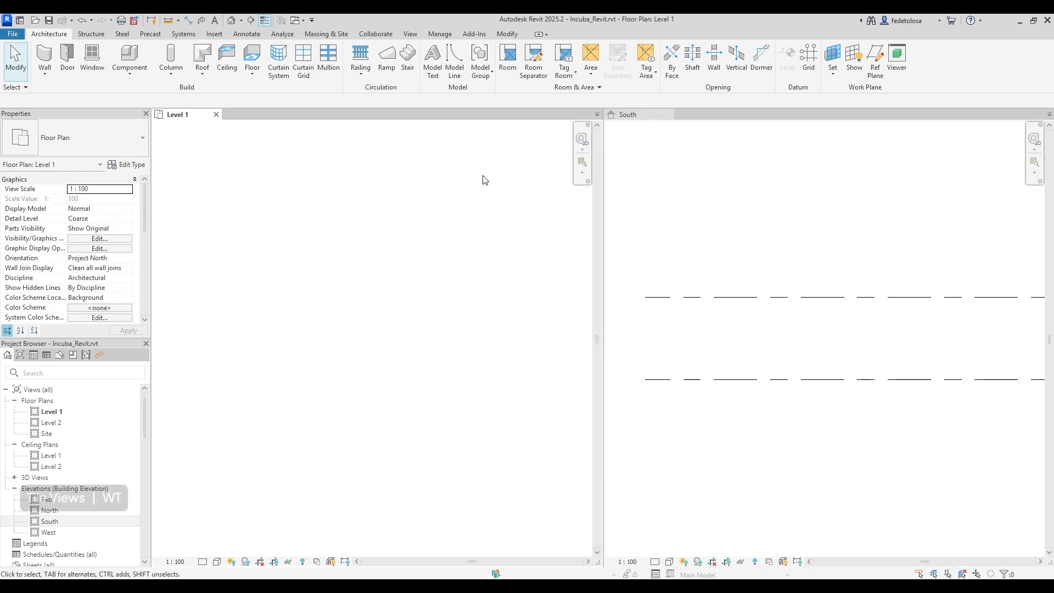
left_click(866, 341)
scroll(802, 351, "down", 2)
mouse_move(808, 351)
middle_mouse_down()
mouse_move(799, 351)
mouse_move(822, 360)
mouse_move(808, 362)
middle_mouse_up()
scroll(821, 359, "up", 1)
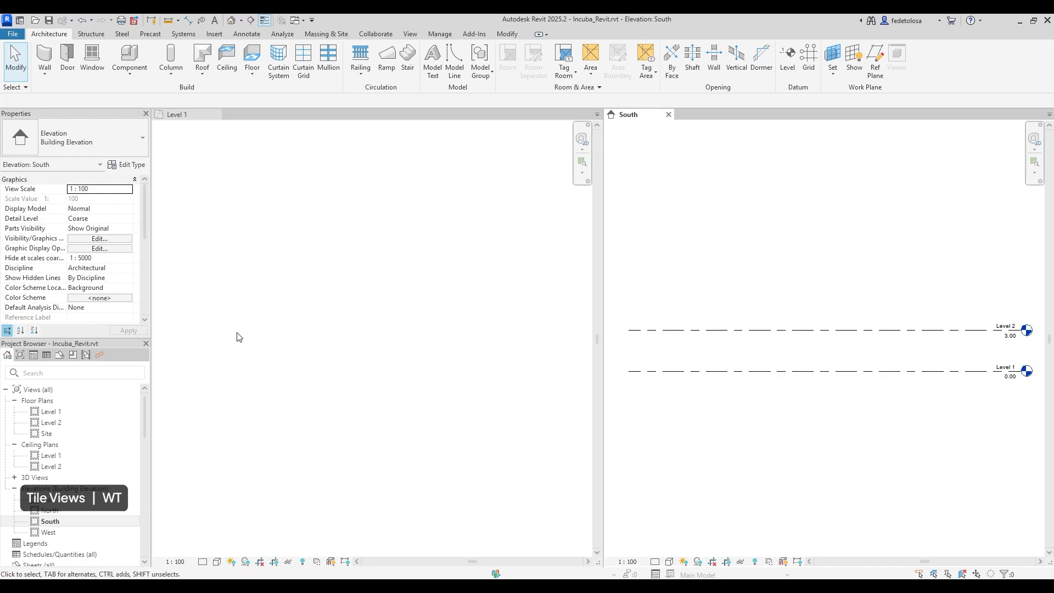
scroll(247, 333, "down", 2)
Recentre the Level 1 plan pane and start placing a wall there.
left_click(363, 346)
scroll(343, 348, "down", 1)
middle_click_drag(446, 356, 410, 347)
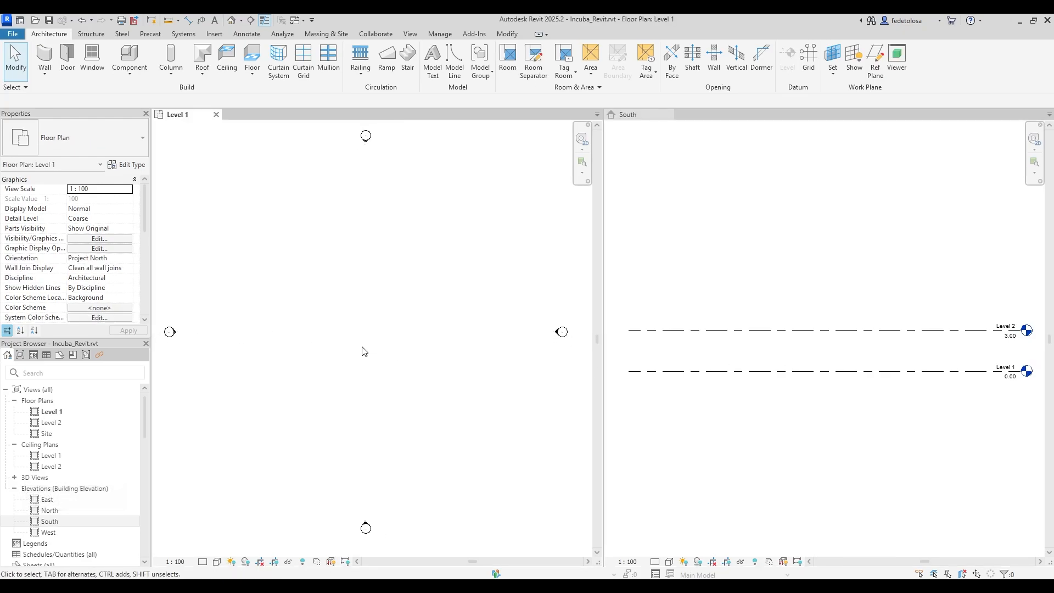
scroll(358, 333, "up", 2)
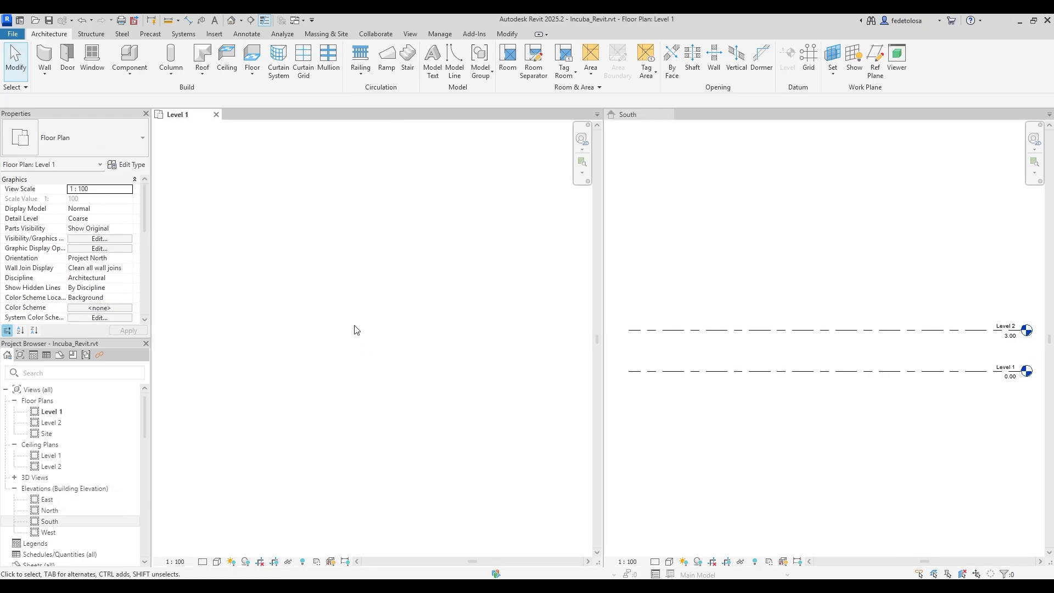
left_click(44, 57)
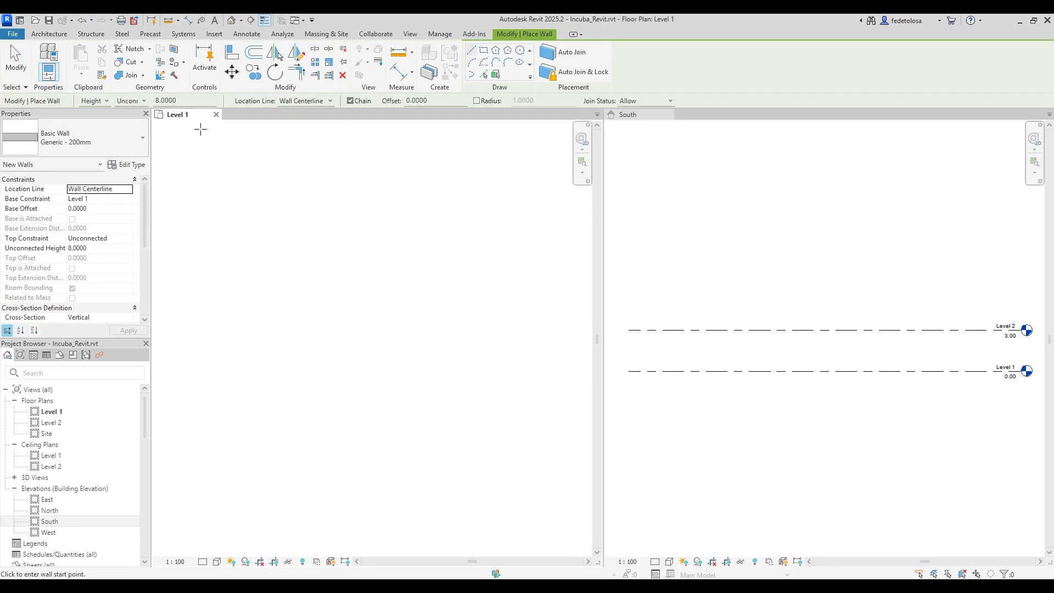
Keep Wall Centerline as the location line and set wall Height to Level 2.
left_click(331, 100)
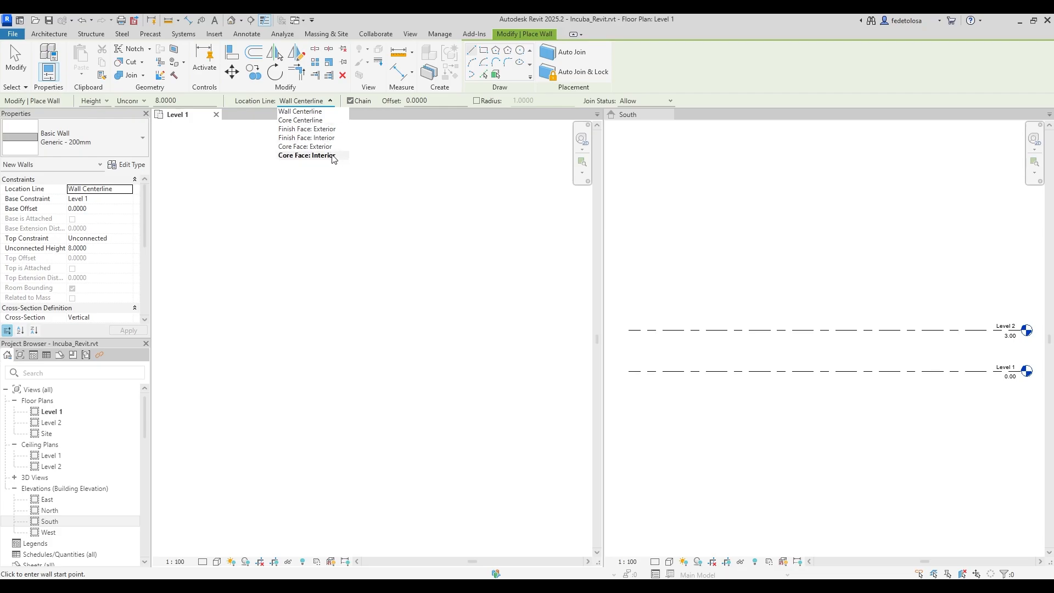
left_click(337, 112)
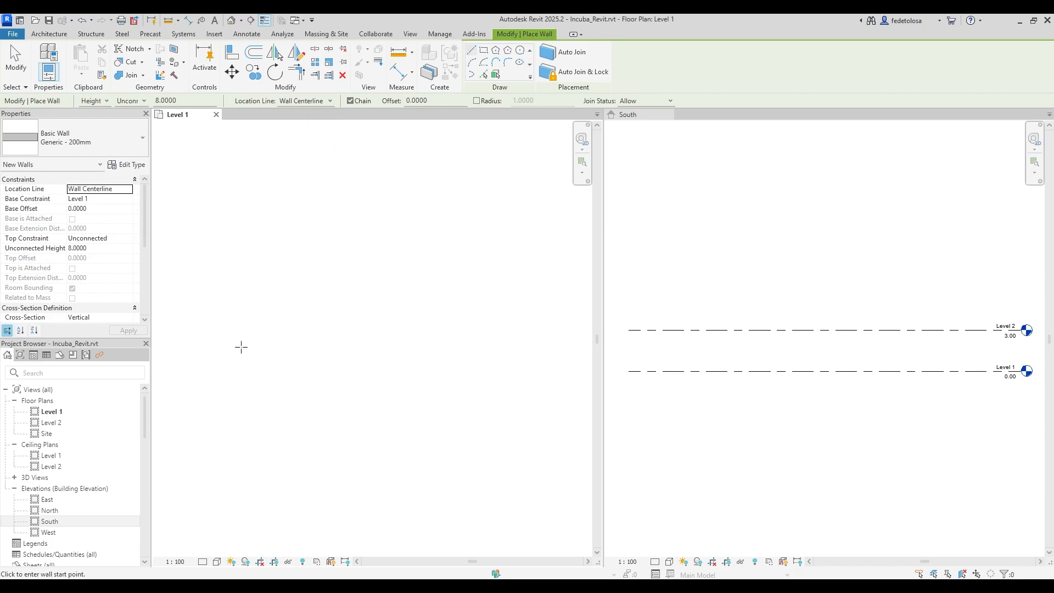
left_click(144, 101)
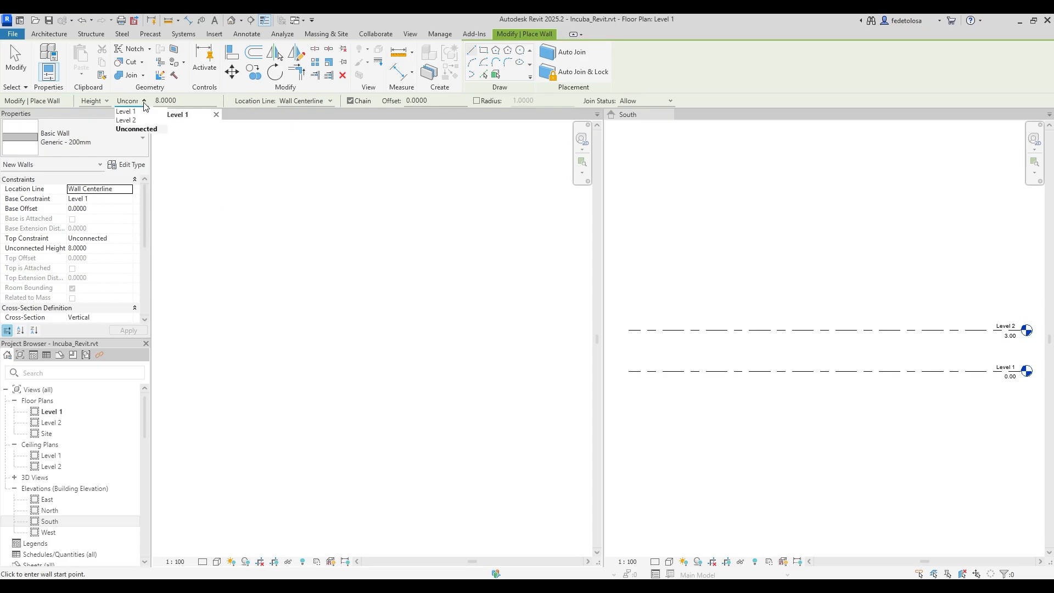
left_click(137, 124)
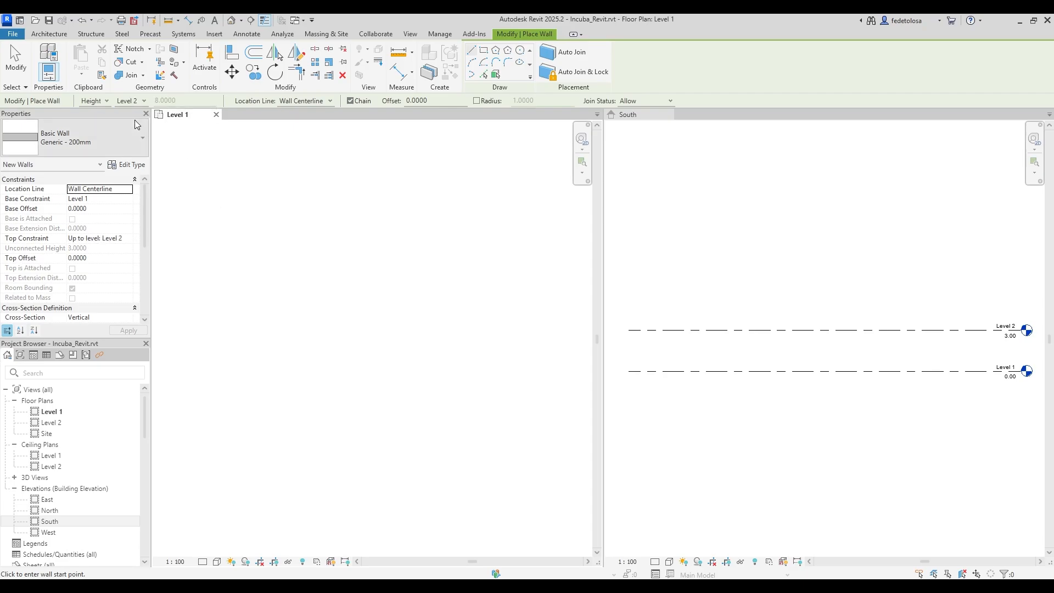
Draw one straight horizontal wall on the left of the Level 1 plan.
left_click(220, 365)
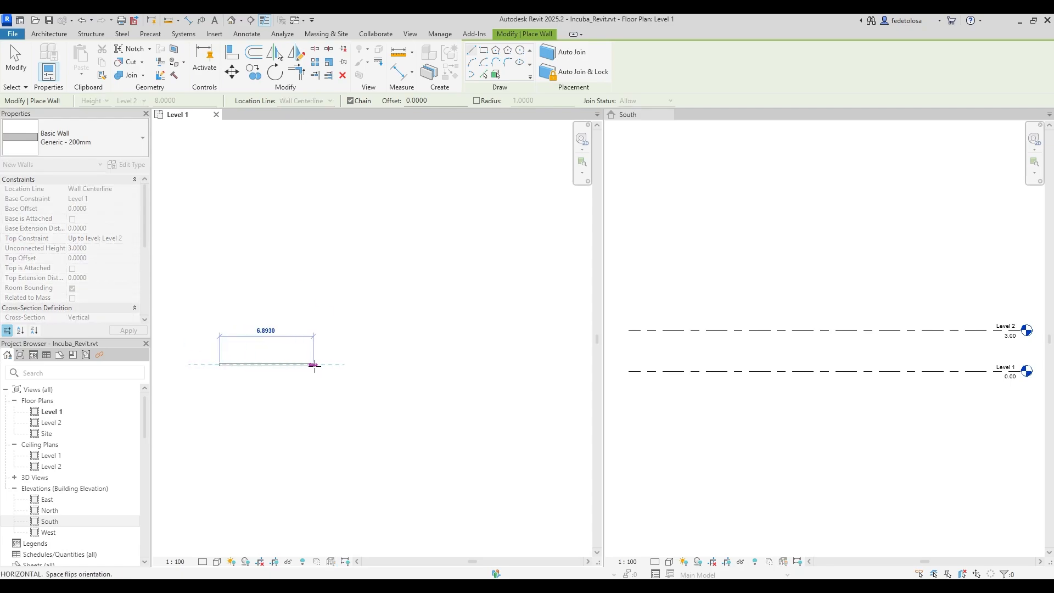
left_click(343, 365)
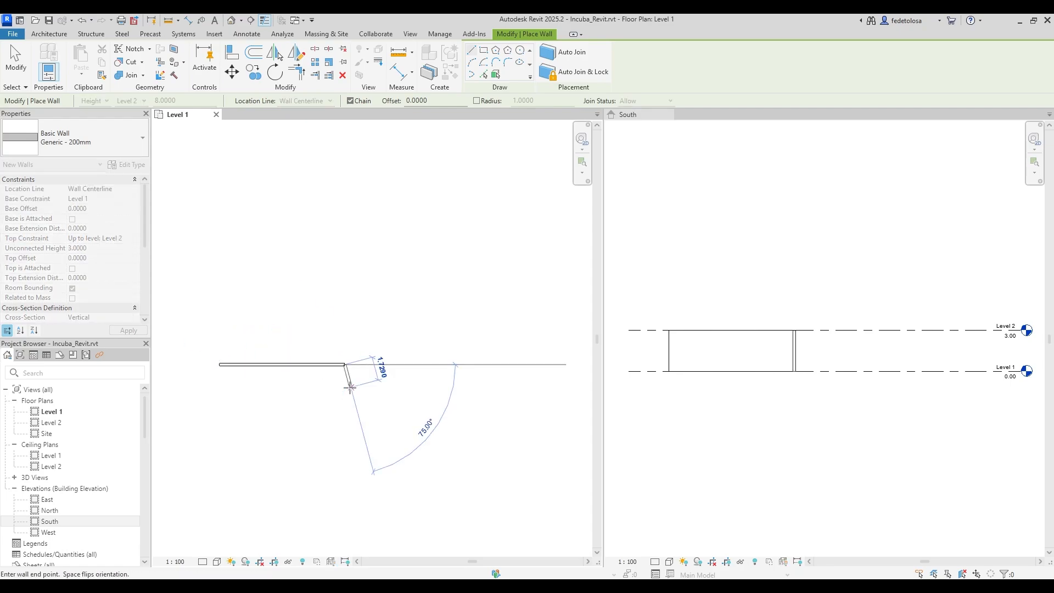
key("Escape")
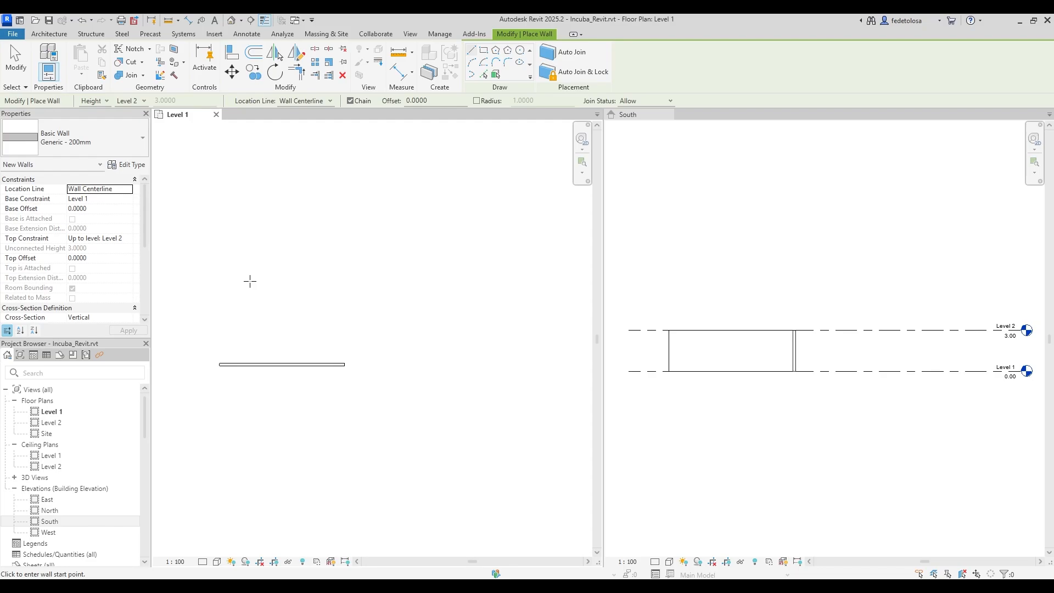
Sketch a trial zigzag chain of four angled walls, then undo it.
left_click(243, 285)
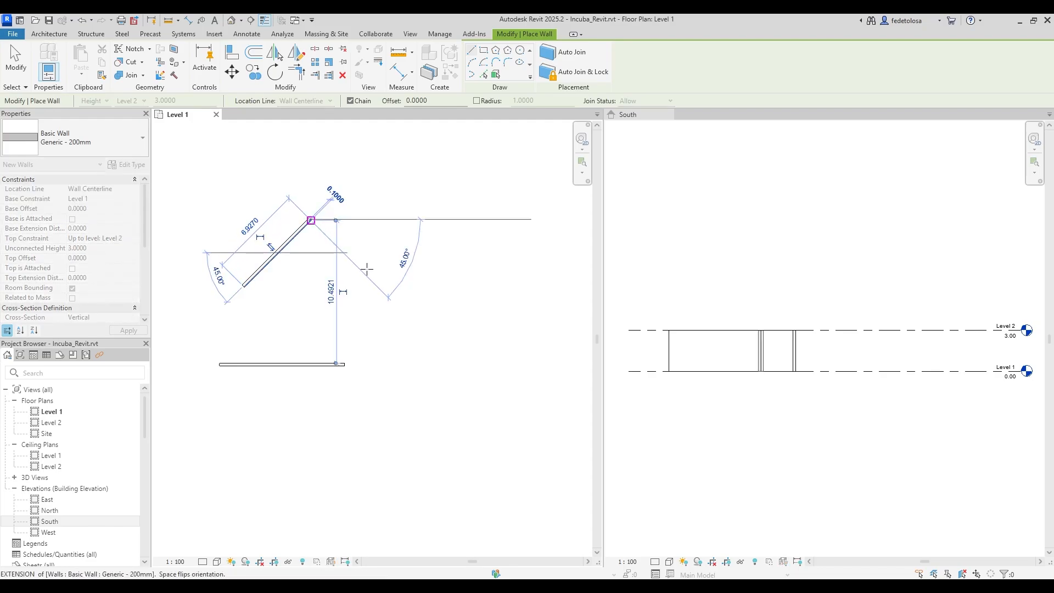
left_click(311, 220)
left_click(383, 280)
left_click(440, 210)
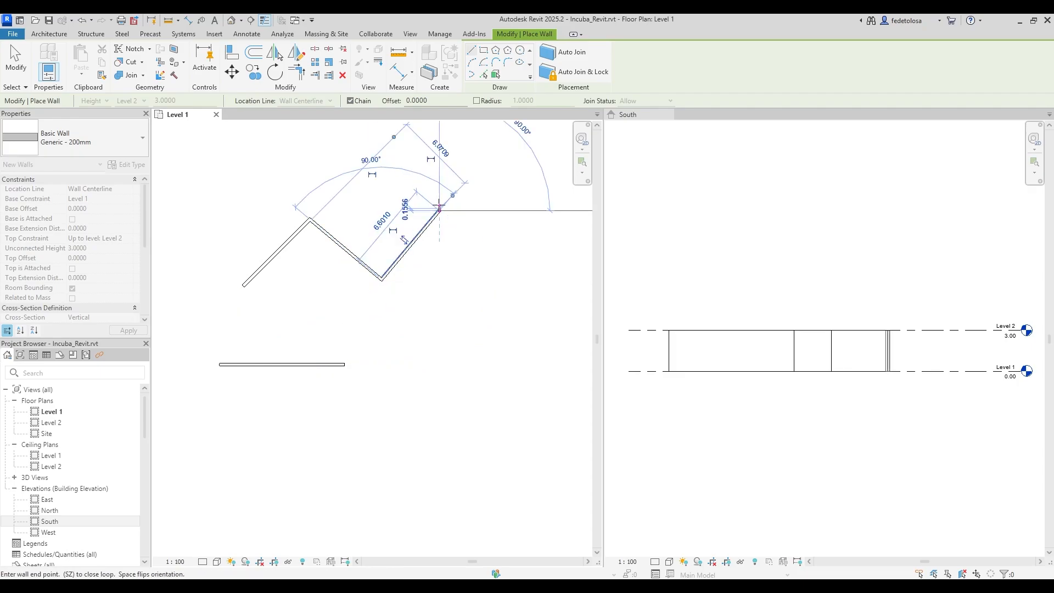
left_click(499, 279)
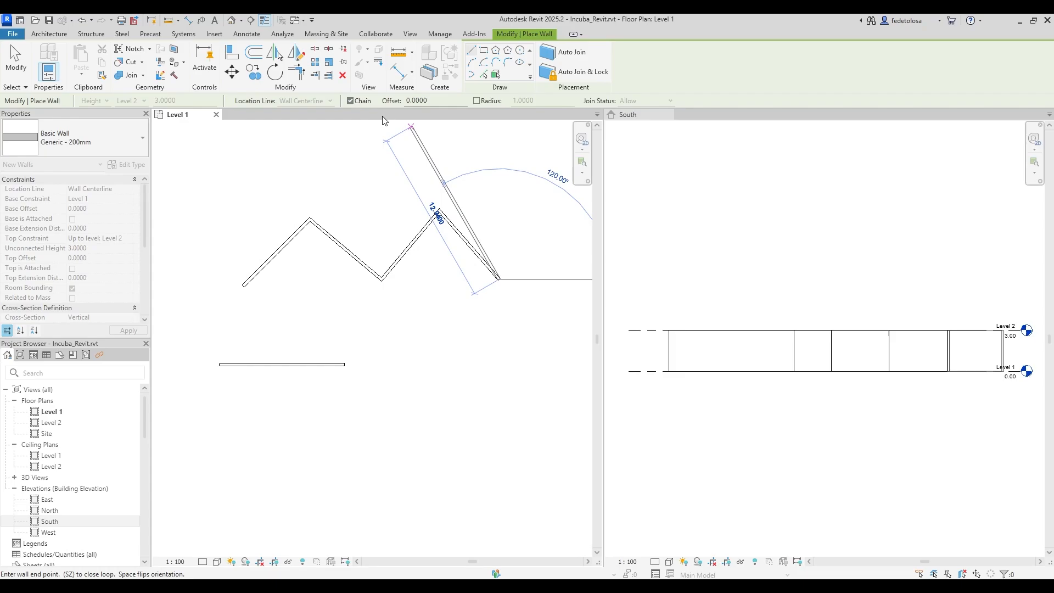
key("Escape")
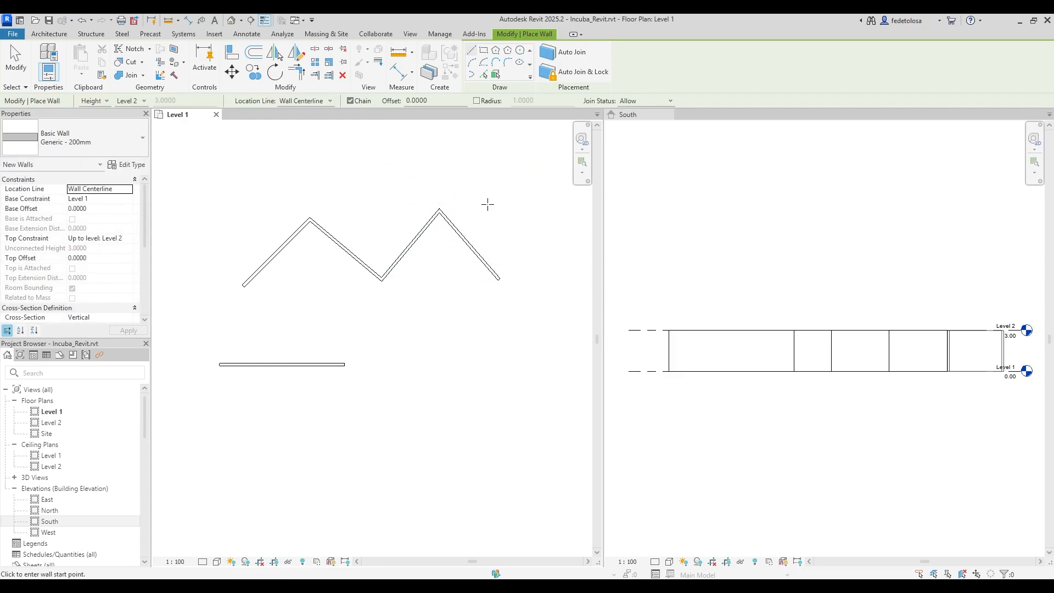
key("ctrl+z")
key("ctrl+z")
key("ctrl+z")
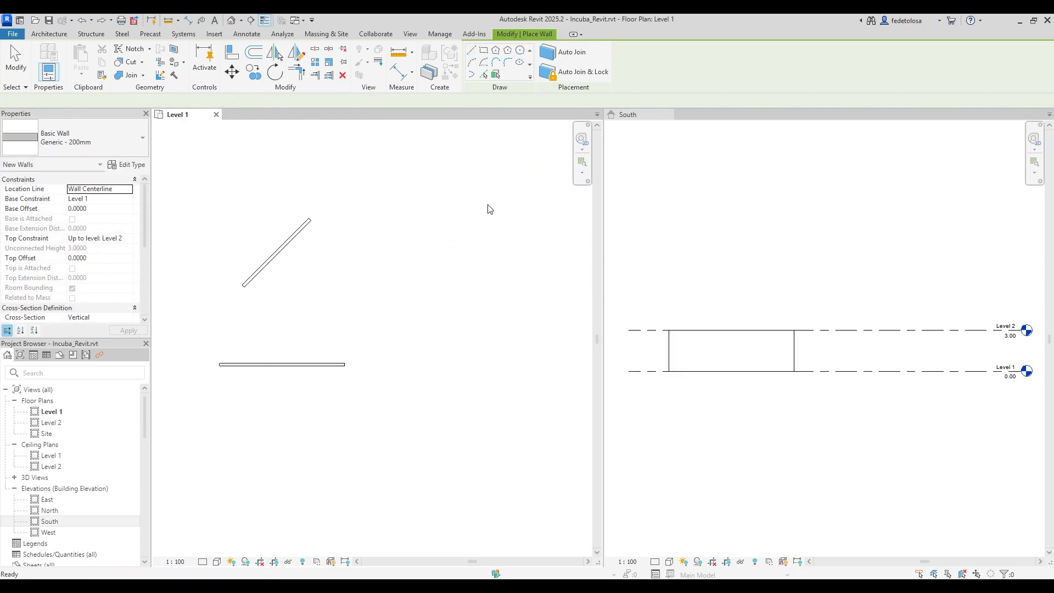
key("ctrl+z")
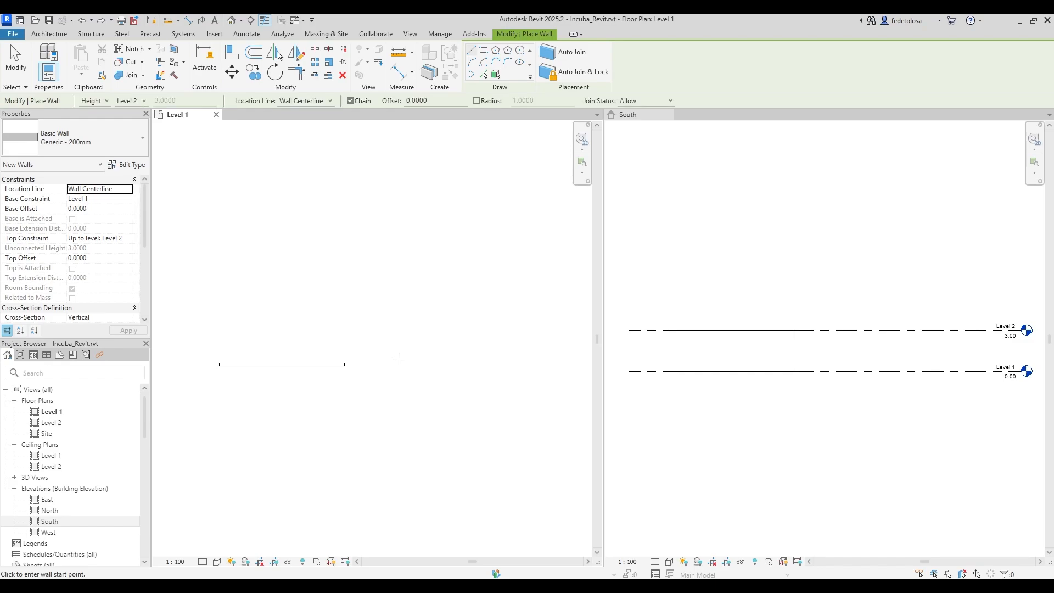
Set new walls to an Unconnected top with a height of 5.0000.
left_click(144, 100)
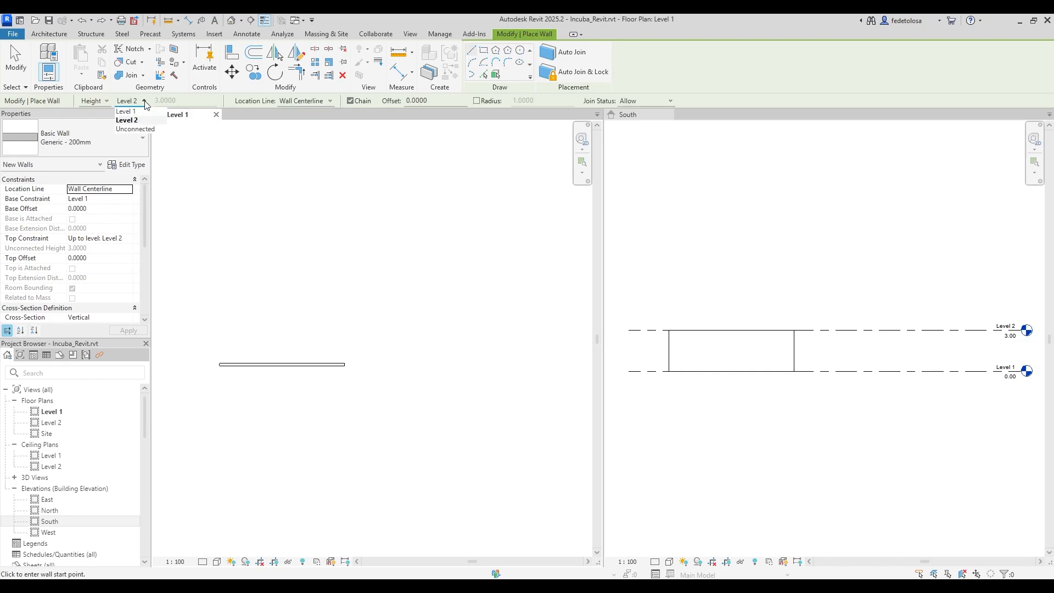
left_click(155, 132)
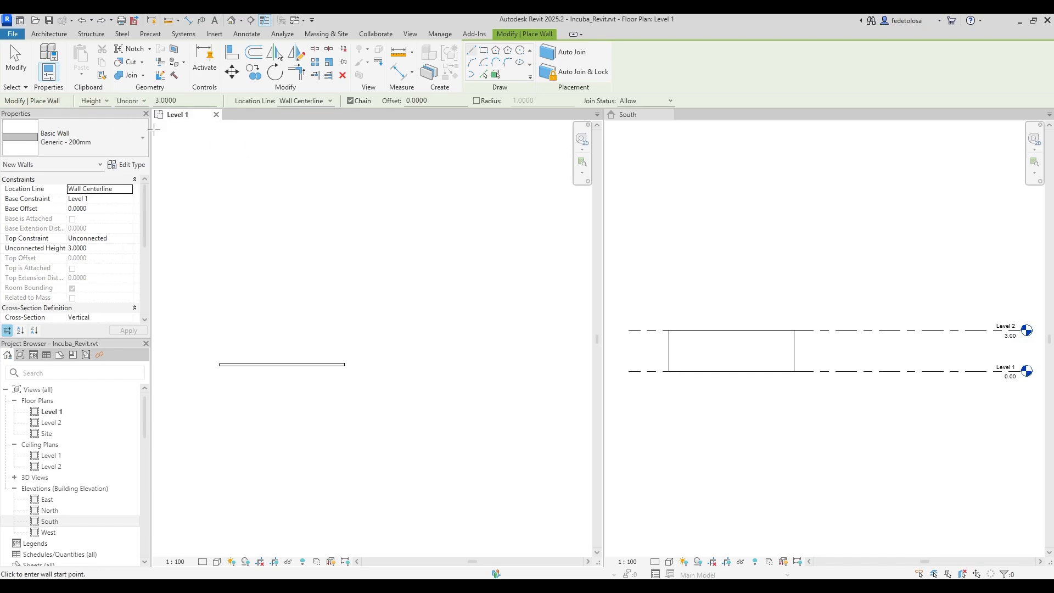
double_click(161, 100)
left_click_drag(162, 100, 146, 101)
type("5")
key("Return")
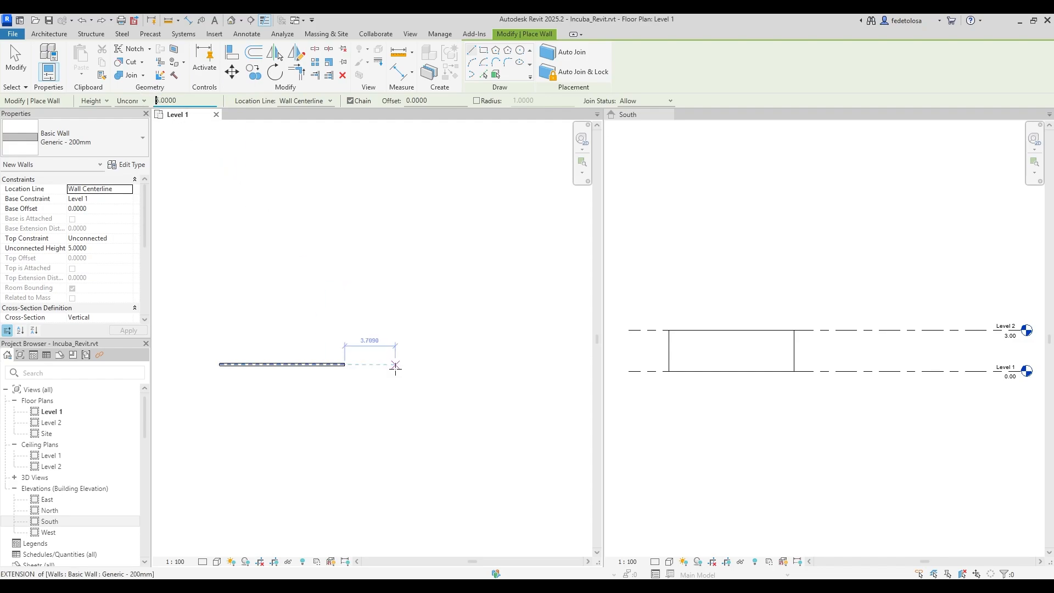
Draw a 10.0000-long wall in line with the first and end wall placement.
left_click(388, 365)
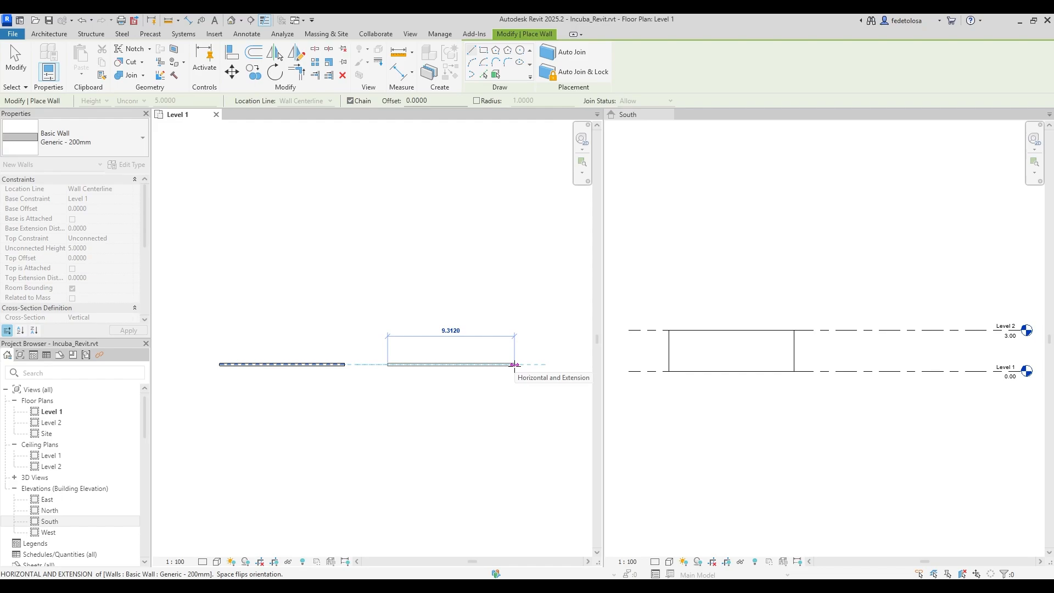
type("10")
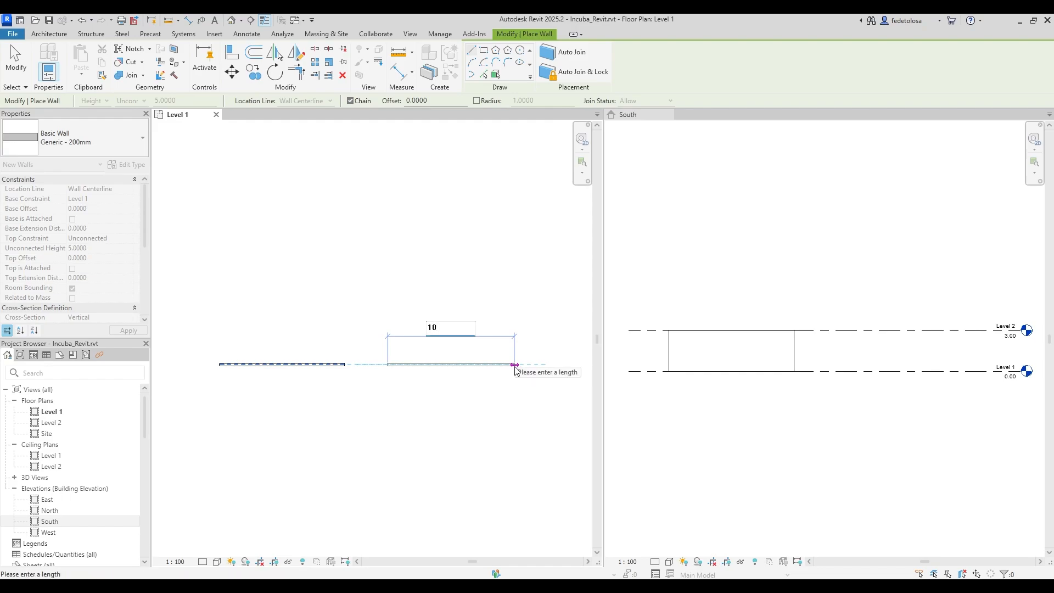
key("Return")
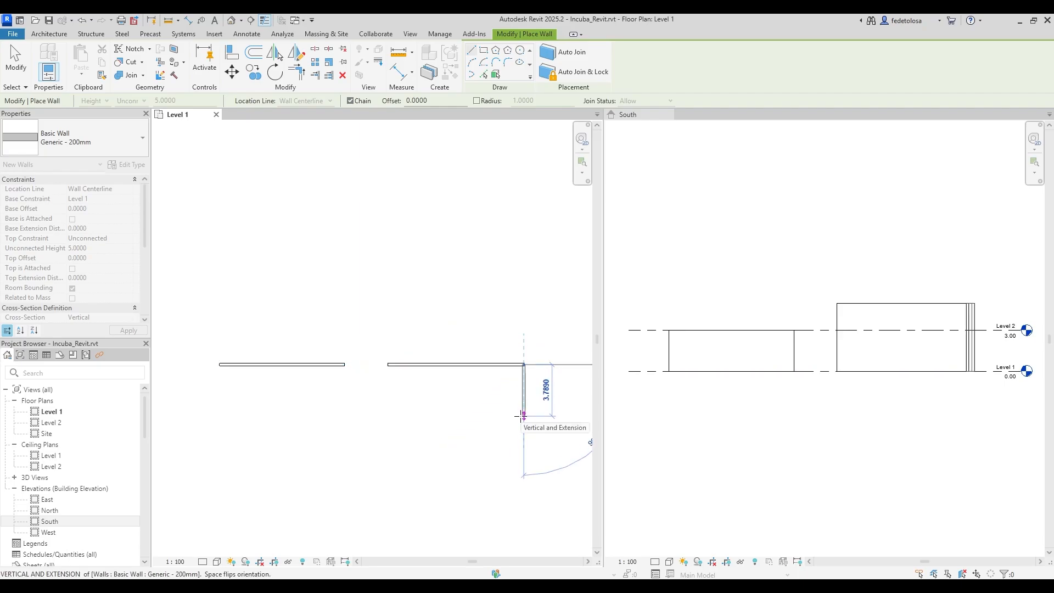
key("Escape")
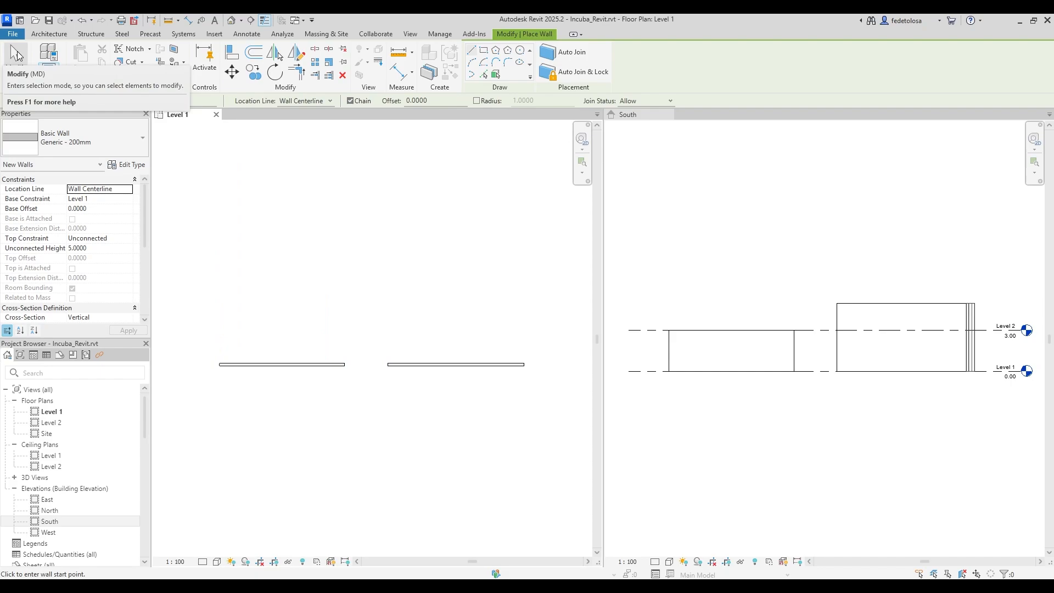
left_click(16, 53)
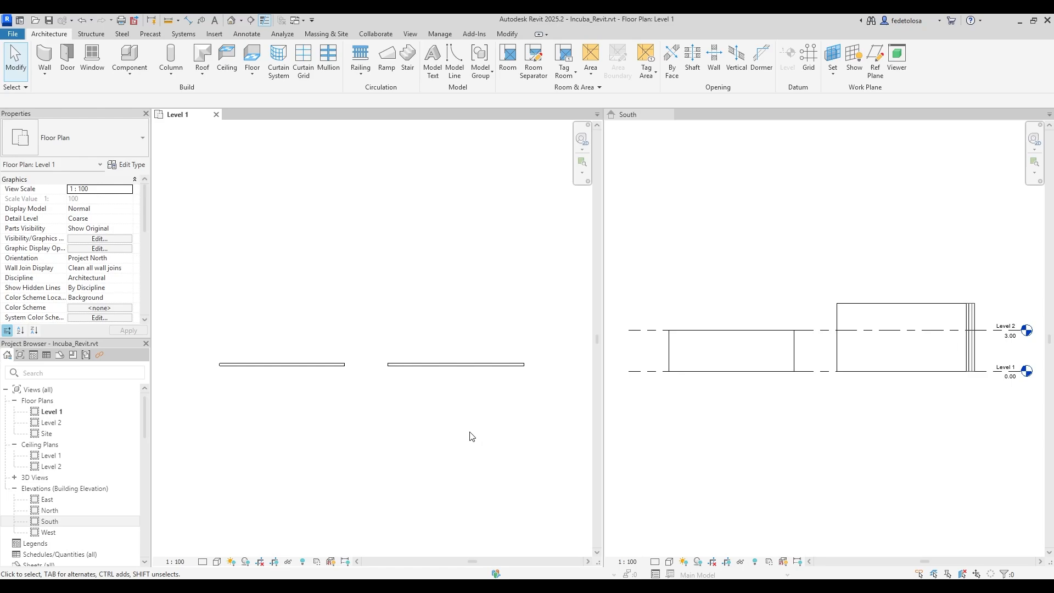
In the South elevation, select each wall to check its length and height.
left_click(730, 470)
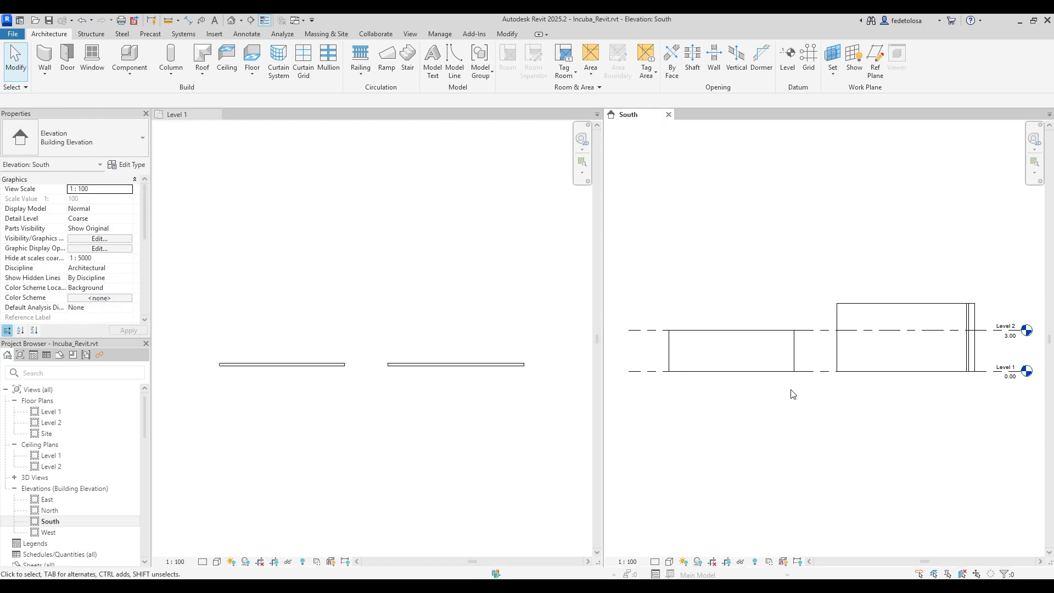
left_click(797, 359)
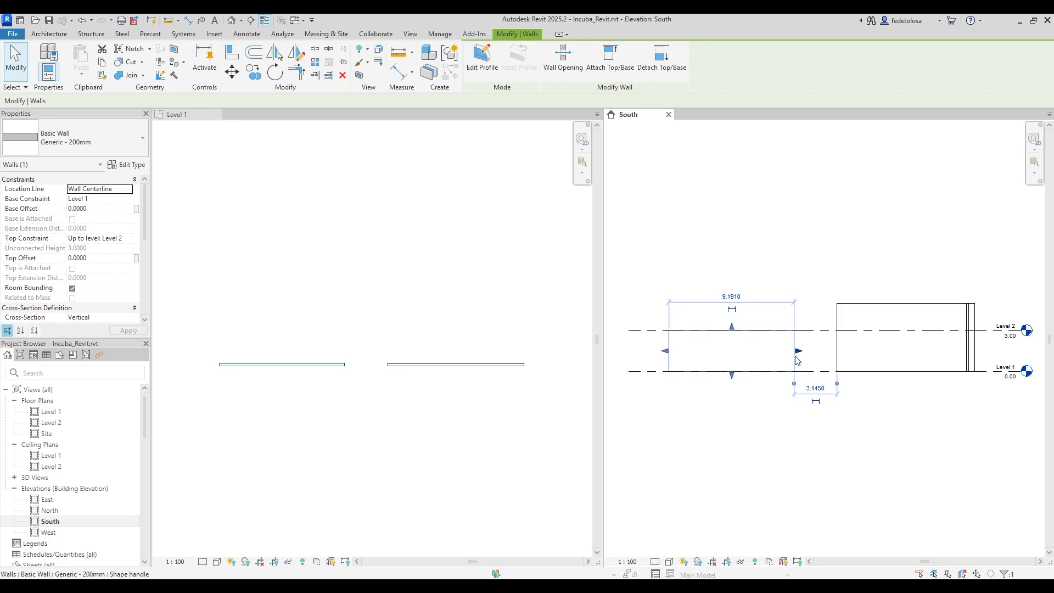
left_click(871, 304)
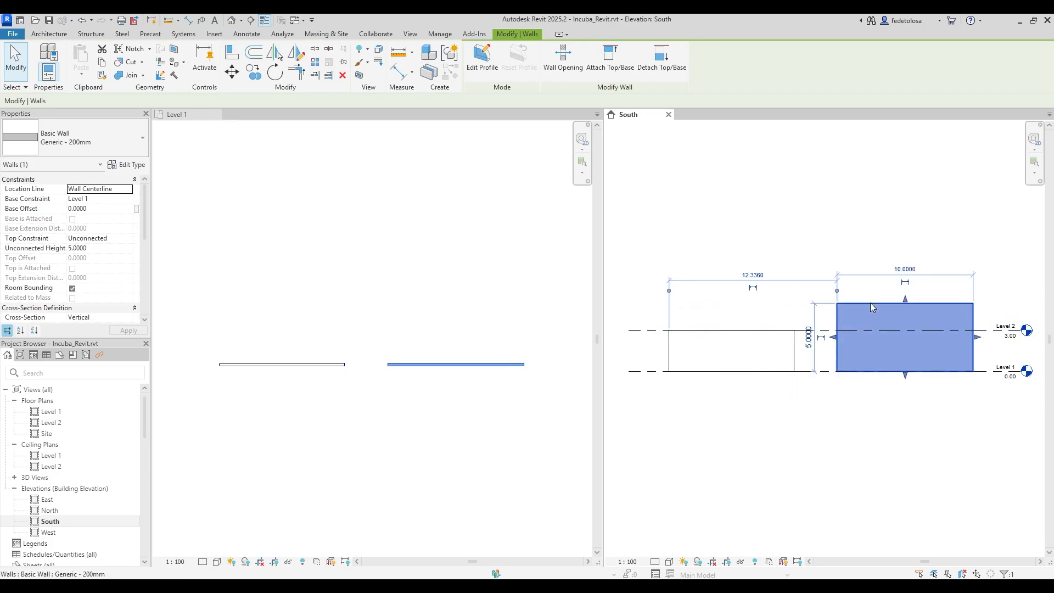
left_click(751, 226)
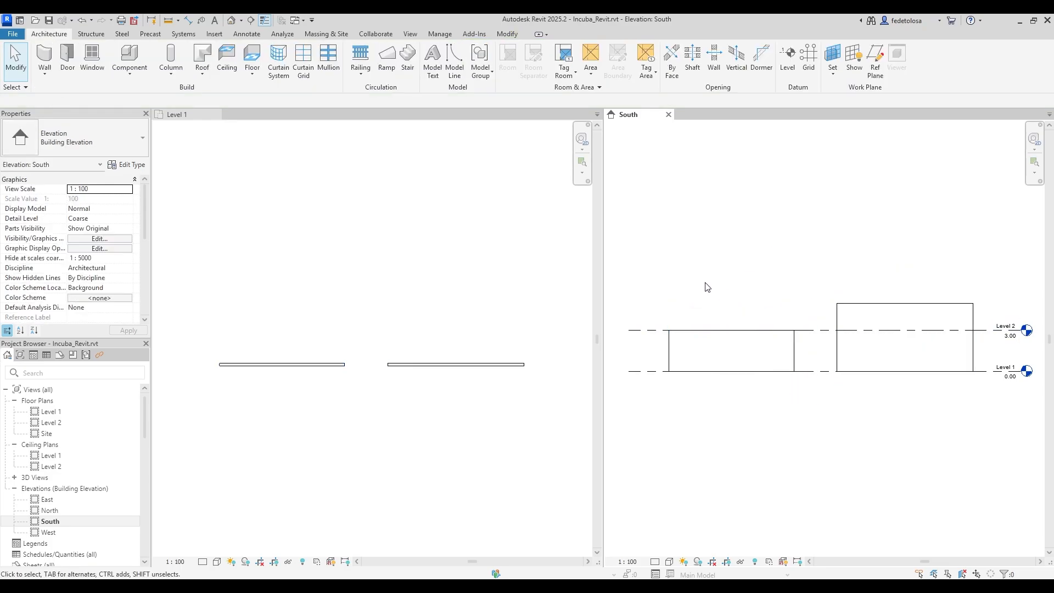
left_click(668, 346)
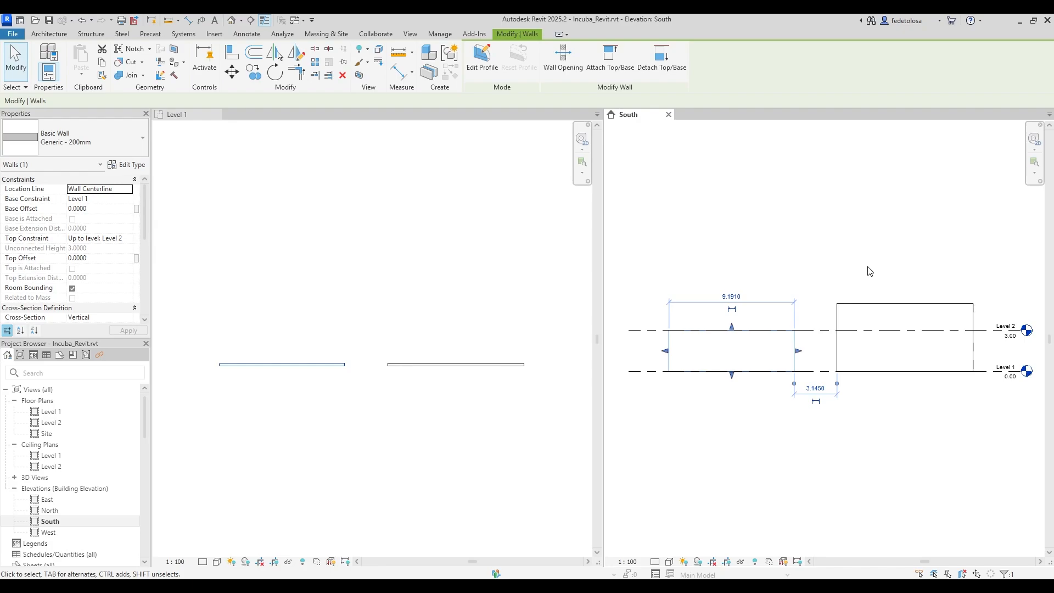
Raise the left wall's top and give it a top offset of 1 and a base offset of 1.
left_click_drag(732, 327, 732, 288)
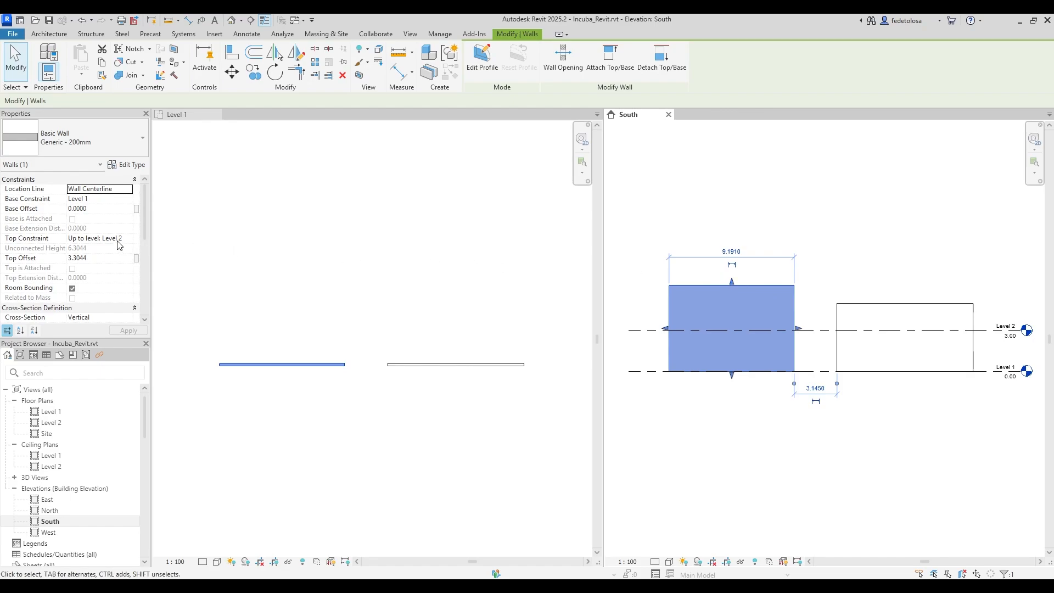
left_click(80, 259)
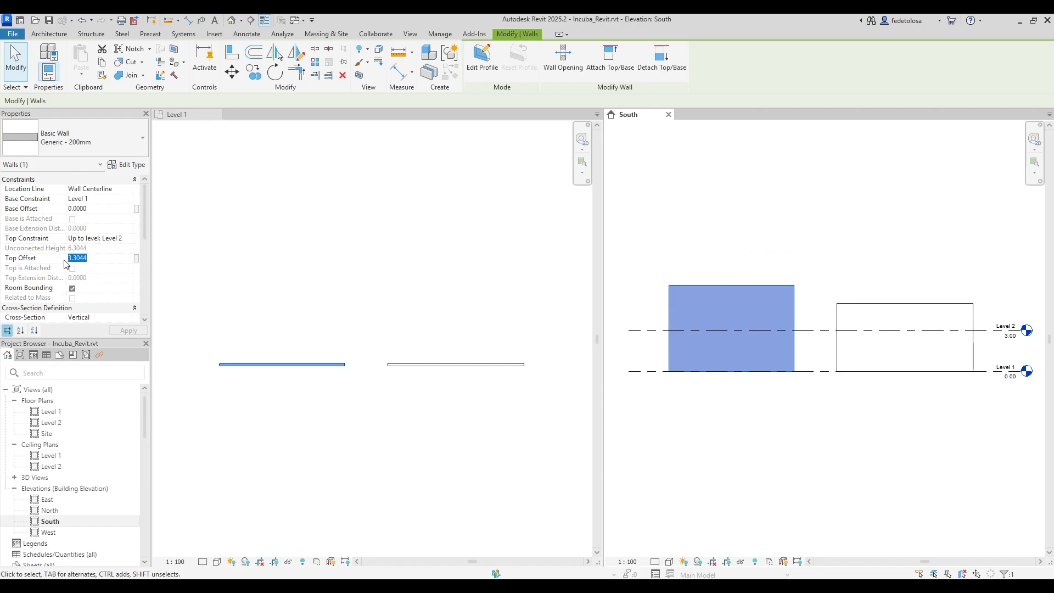
type("1")
key("Return")
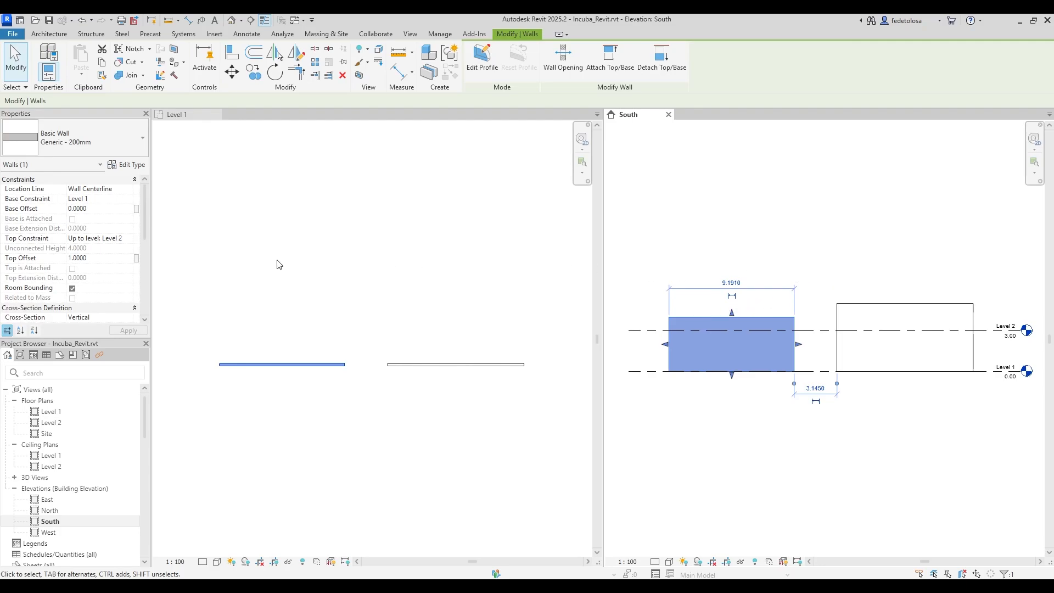
left_click(88, 209)
left_click_drag(90, 208, 40, 208)
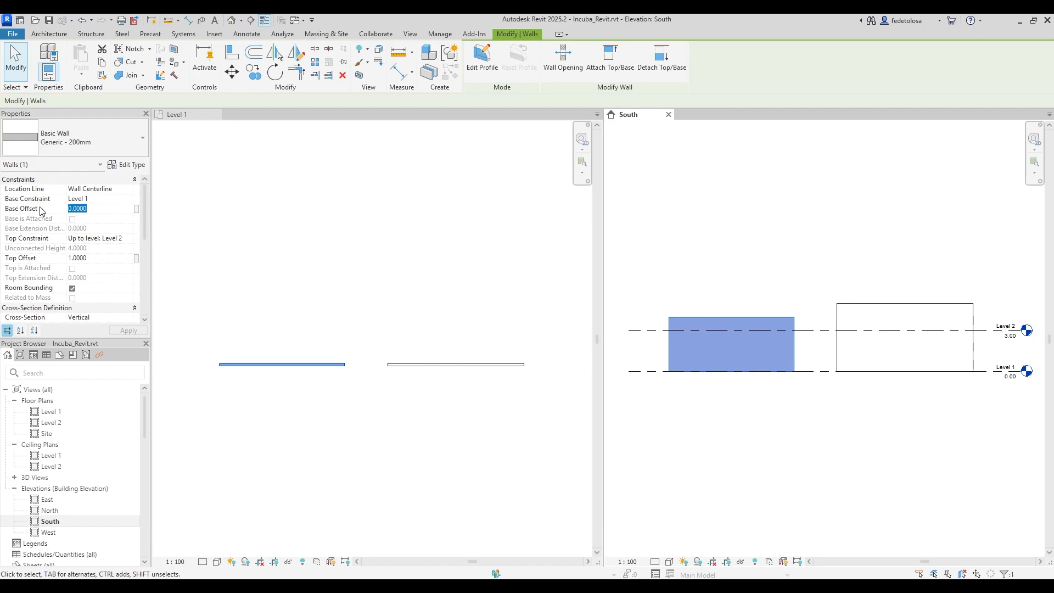
type("1")
key("Return")
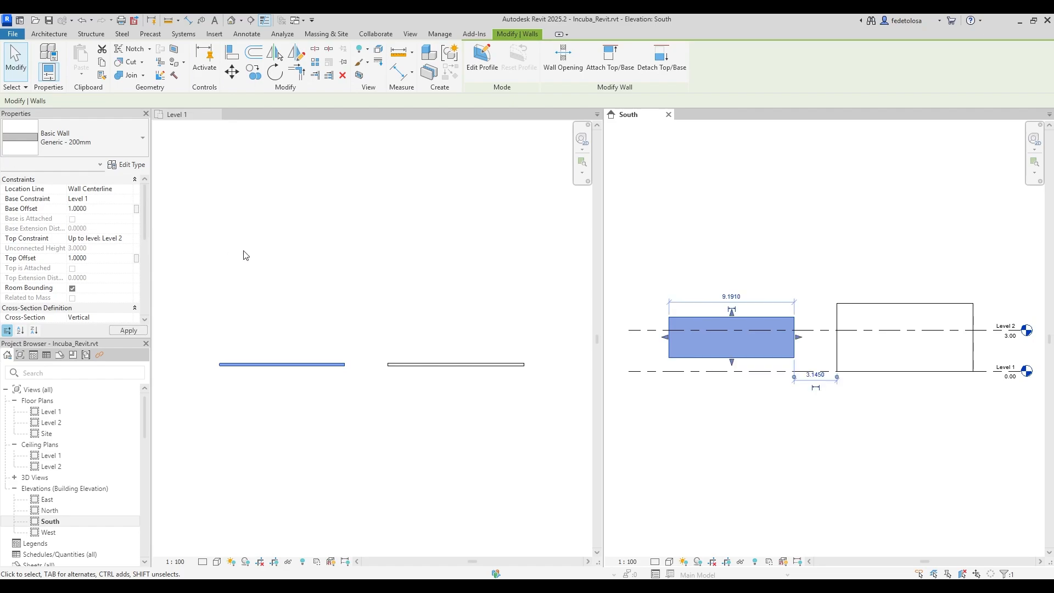
Change the left wall's base offset to -1, then reset both offsets to 0.
left_click(91, 208)
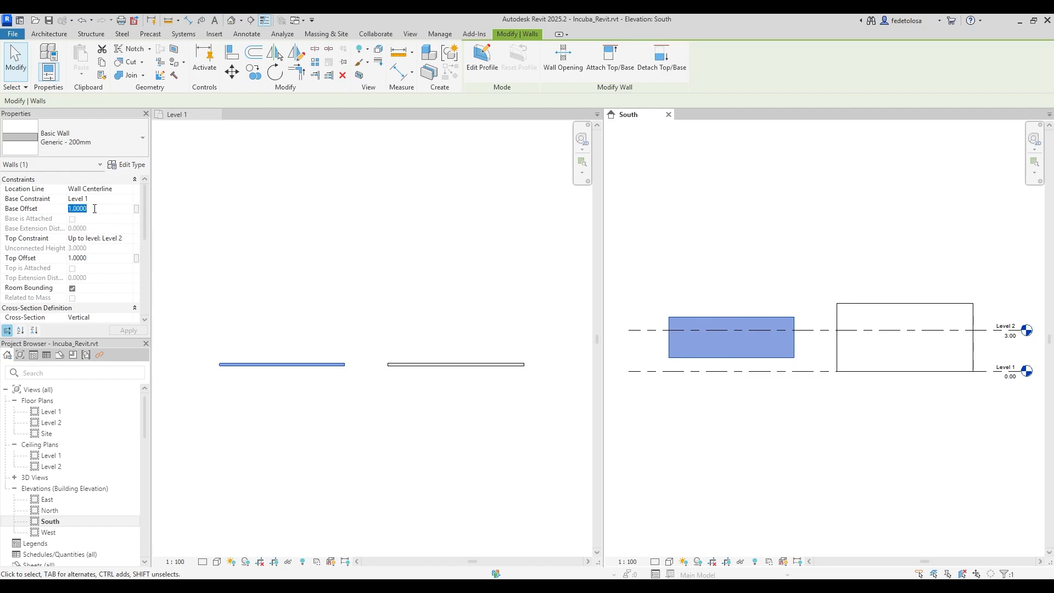
type("-1")
key("Return")
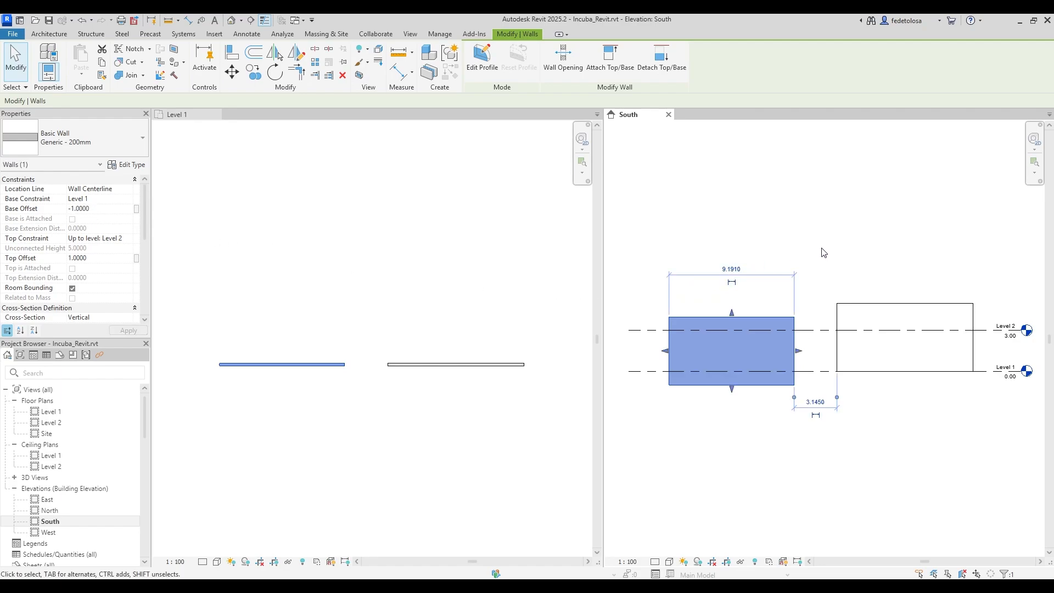
left_click(94, 209)
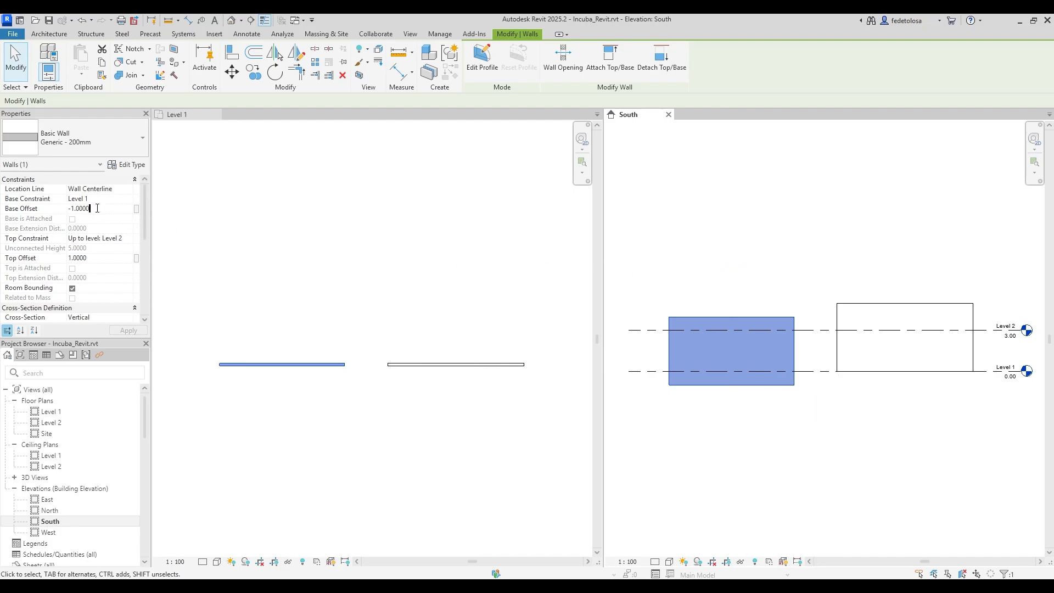
type("0")
left_click(96, 258)
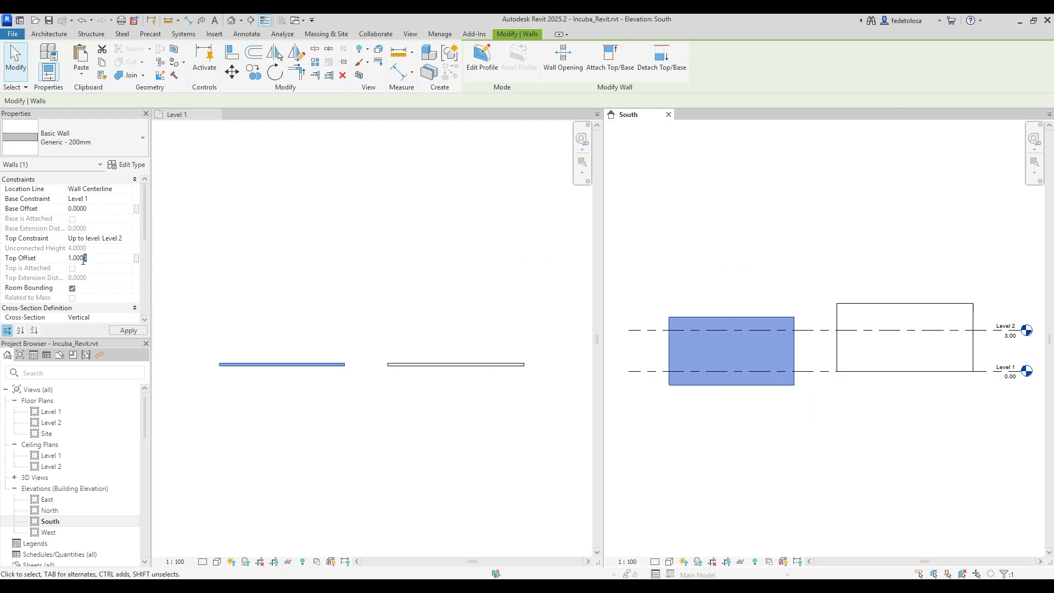
type("0")
left_click(732, 256)
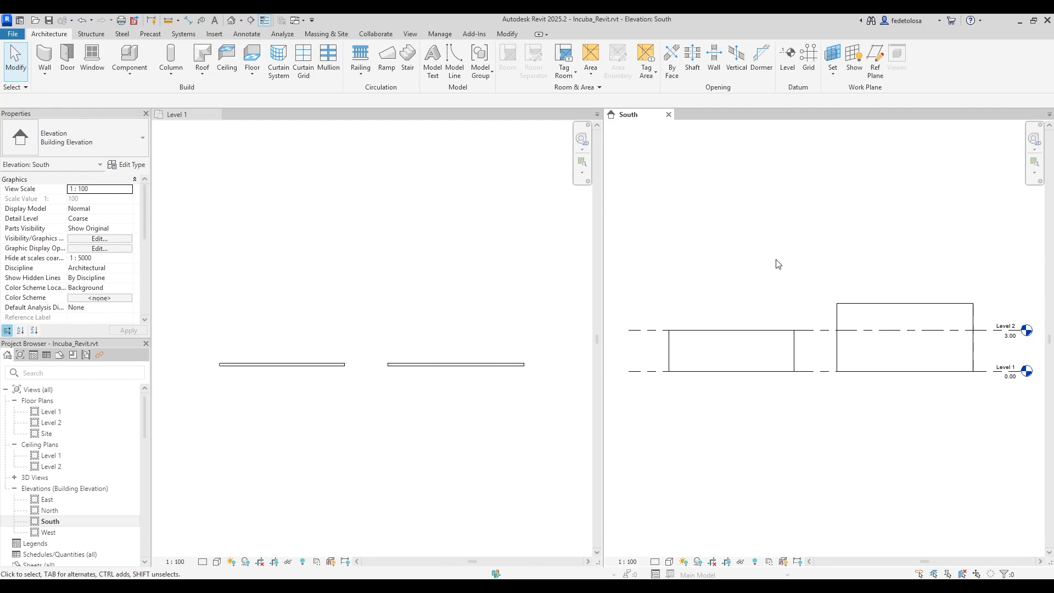
Set the right wall's height to 5 in the elevation.
left_click(863, 305)
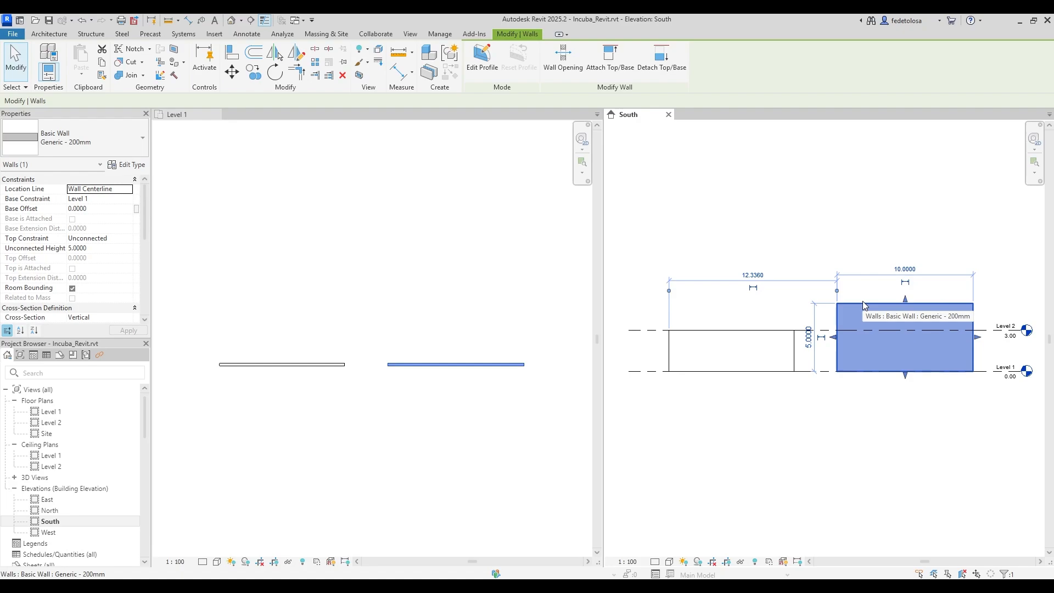
mouse_move(906, 298)
left_mouse_down()
mouse_move(911, 264)
mouse_move(904, 310)
left_mouse_up()
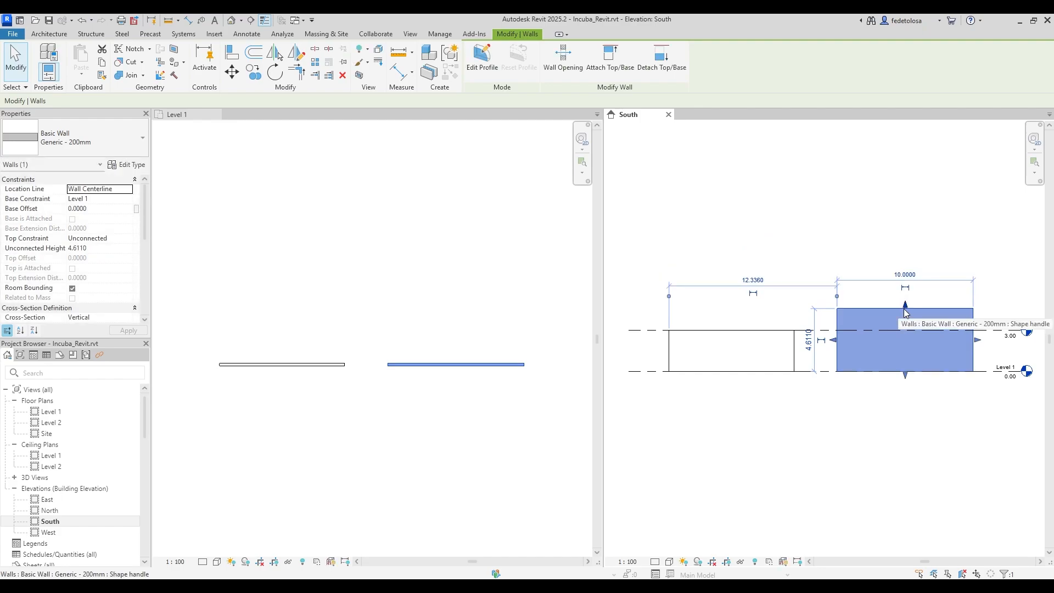
left_click(809, 341)
type("5")
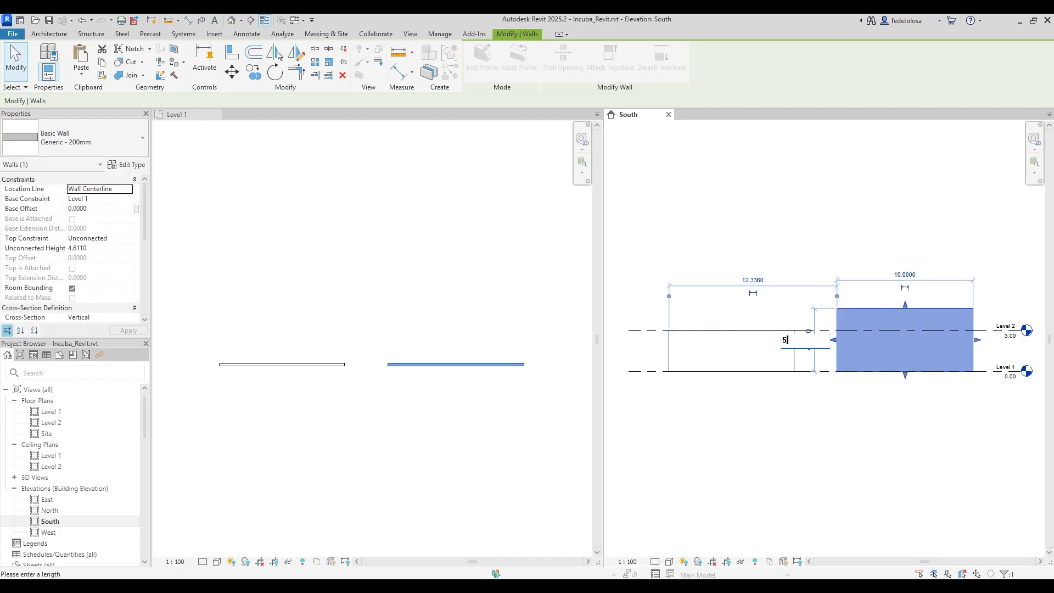
key("Return")
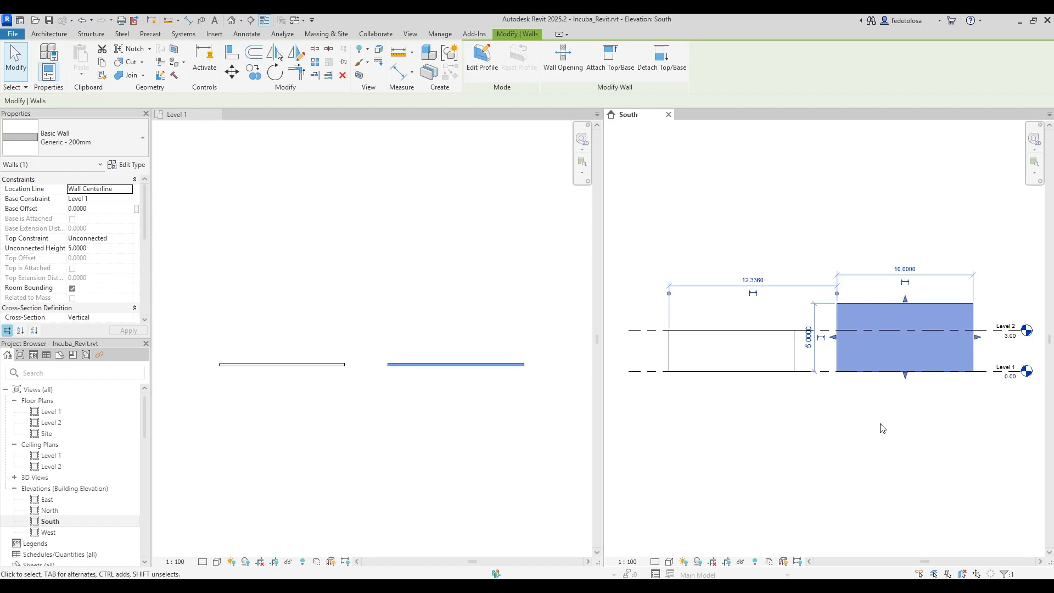
left_click(883, 429)
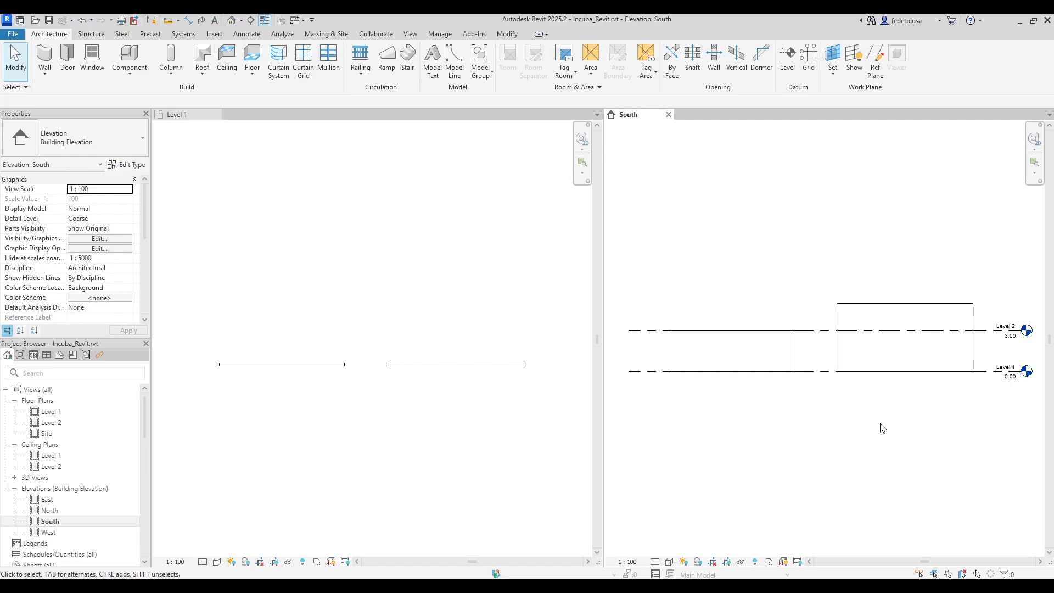
In the Level 1 plan, drag the left wall's end grips to make it 6.1670 long.
left_click(290, 367)
left_click(248, 366)
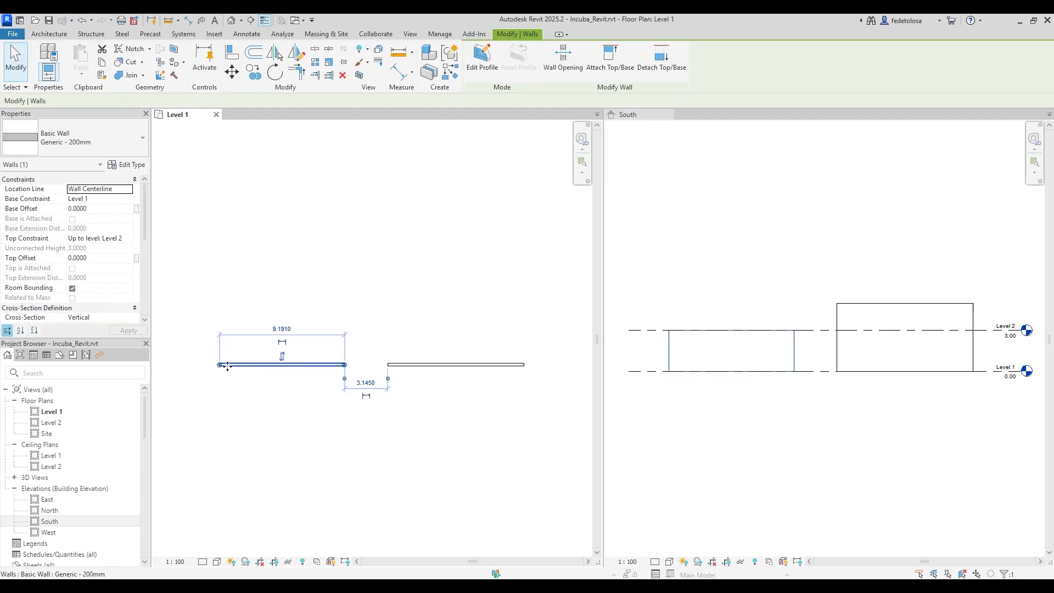
scroll(224, 364, "up", 3)
scroll(225, 359, "up", 3)
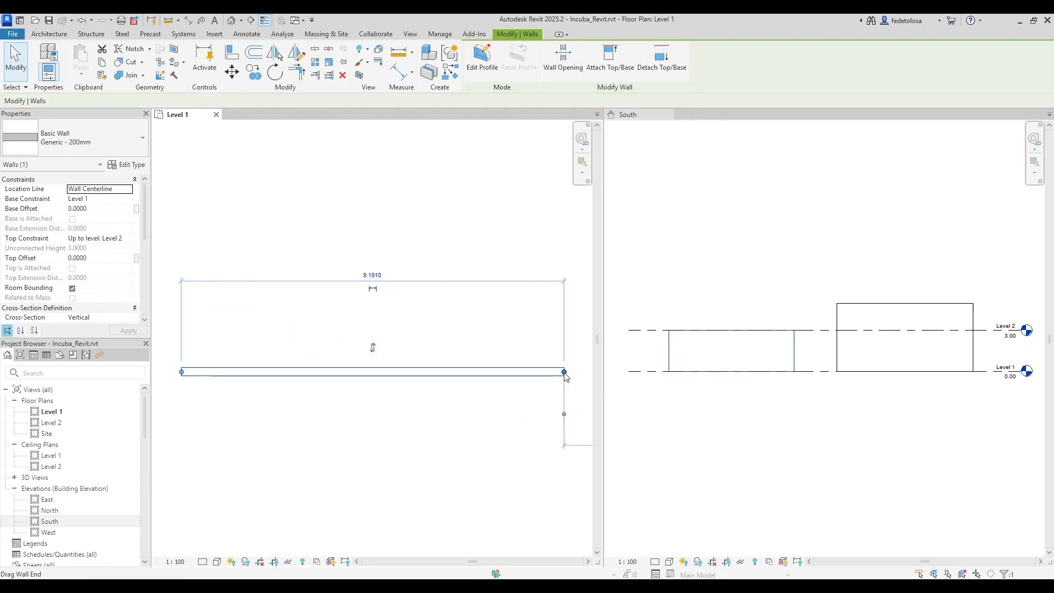
left_click_drag(564, 377, 429, 372)
left_click_drag(182, 372, 241, 371)
left_click_drag(429, 372, 499, 372)
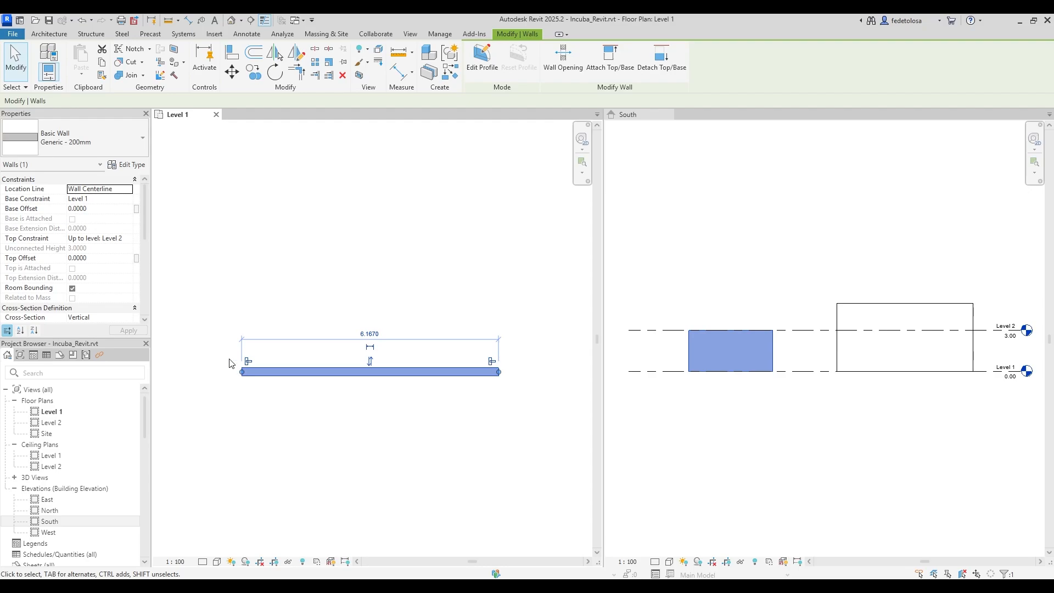
Try Finish Face: Exterior as the location line, revert to Wall Centerline, and flip the wall twice.
left_click(129, 190)
left_click(128, 189)
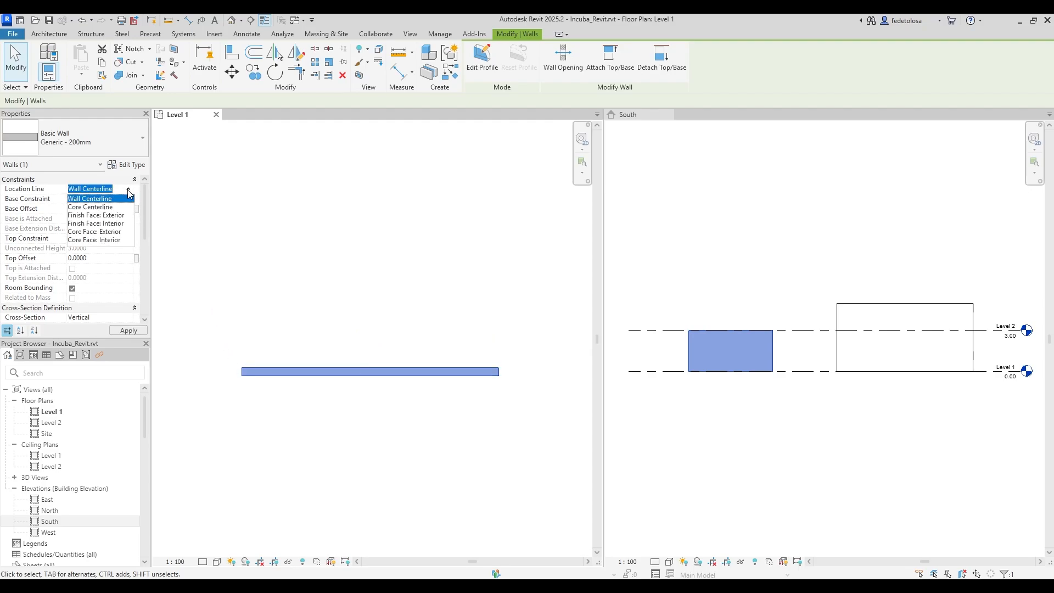
left_click(113, 216)
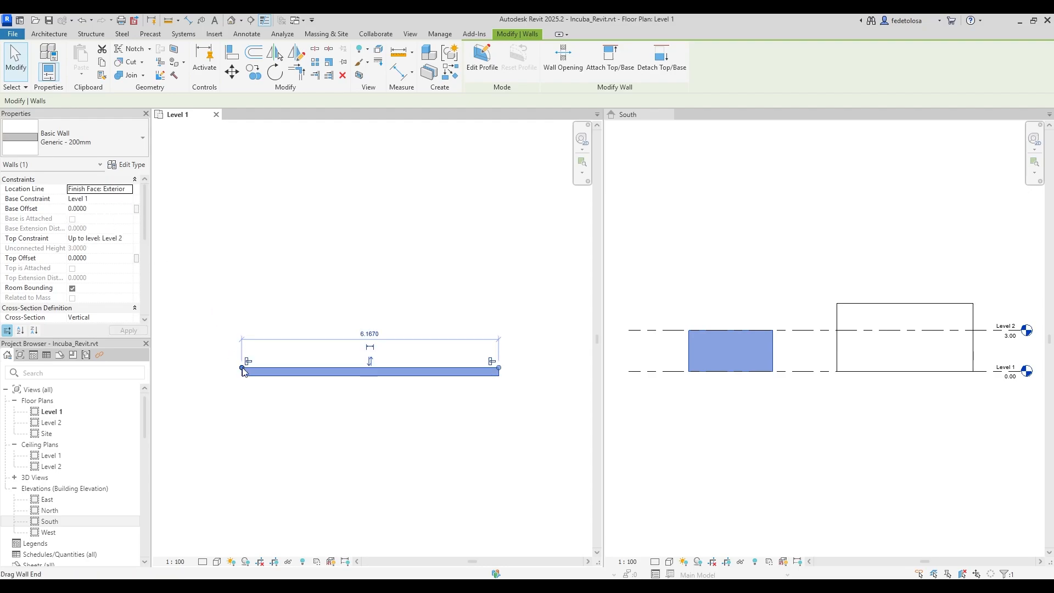
left_click(128, 189)
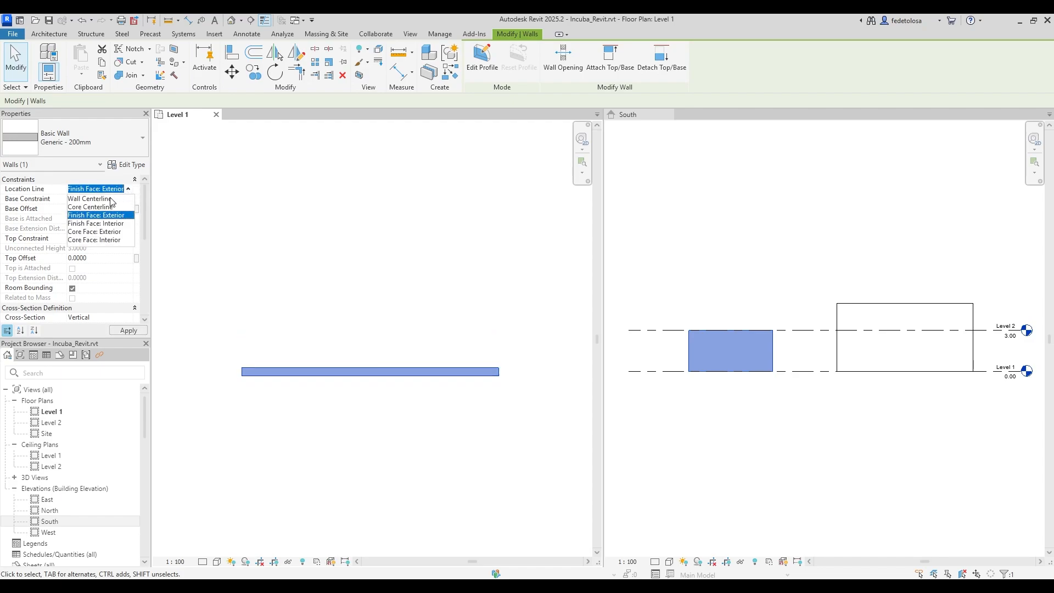
left_click(100, 198)
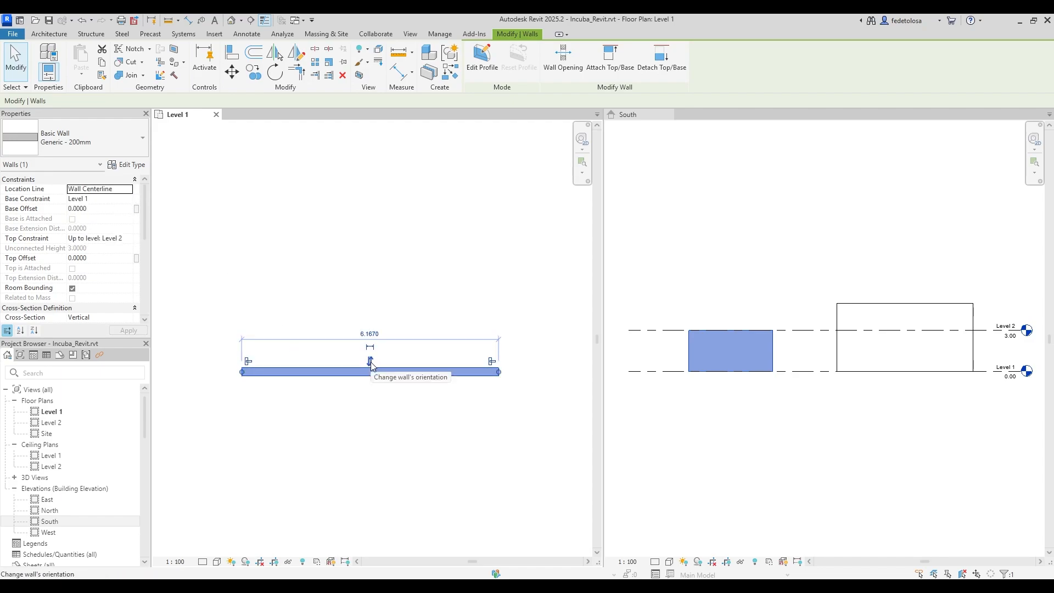
left_click(371, 362)
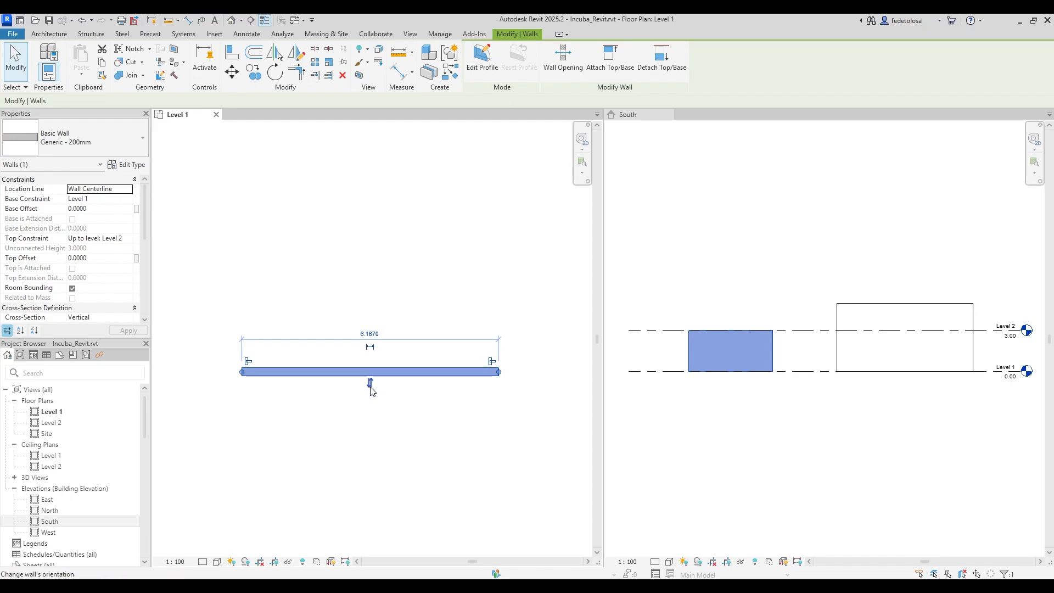
left_click(370, 384)
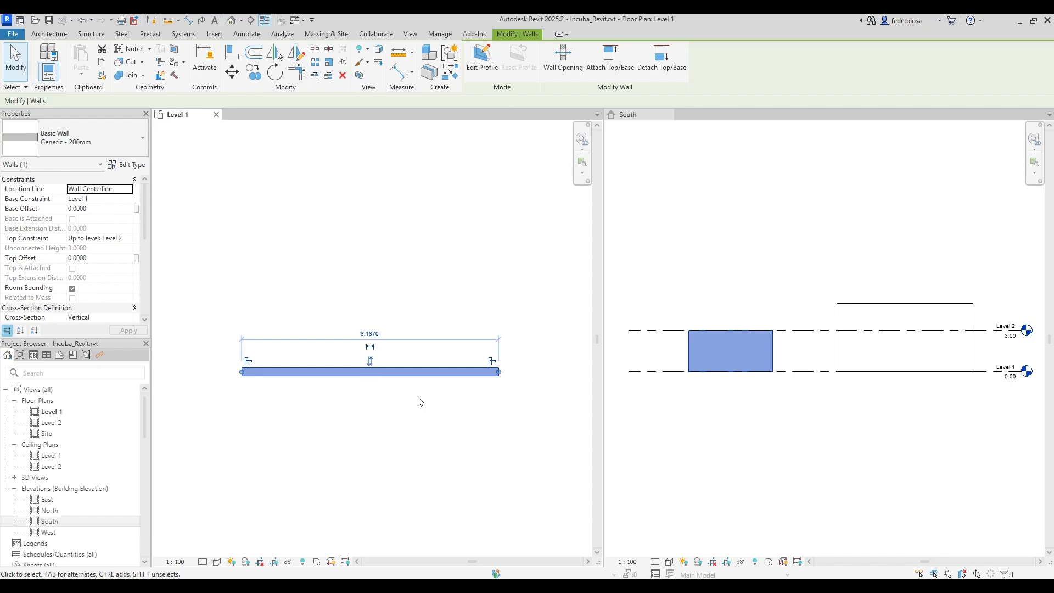
Set the wall's length to 6 and make the 6.0000 dimension permanent.
left_click(371, 333)
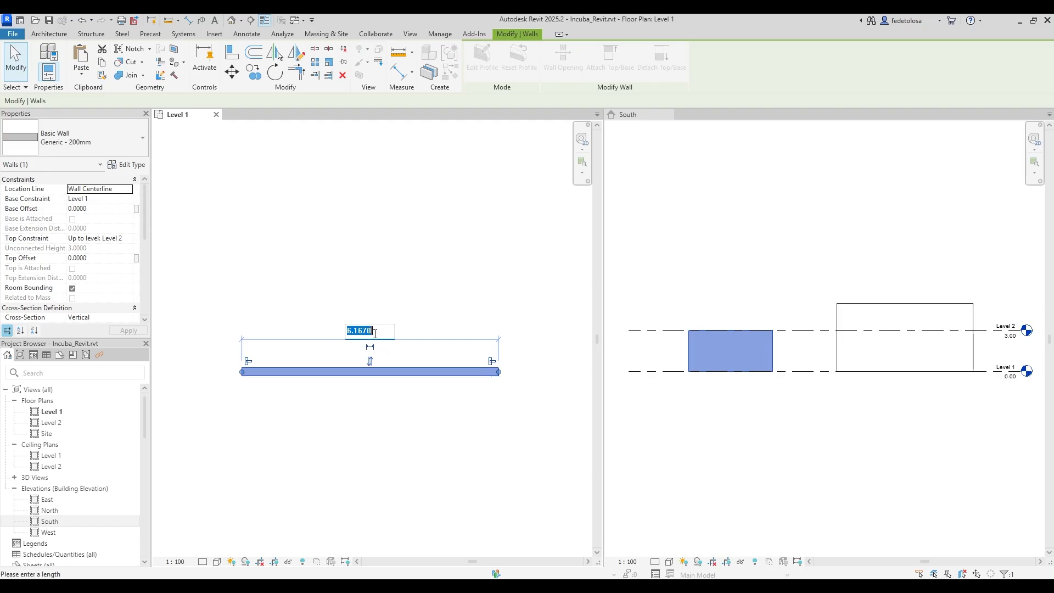
type("6")
key("Return")
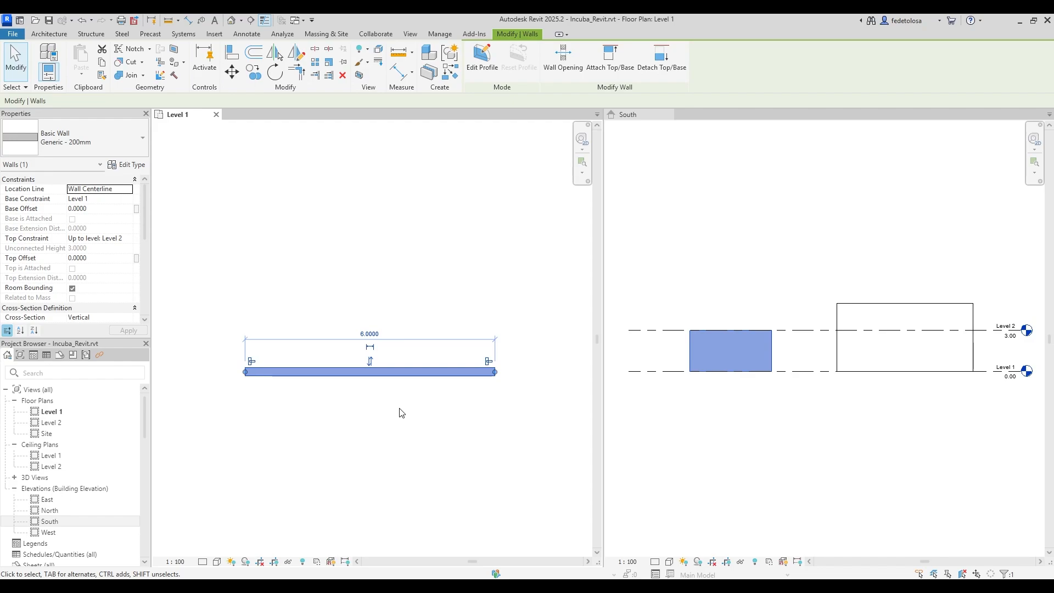
left_click(370, 349)
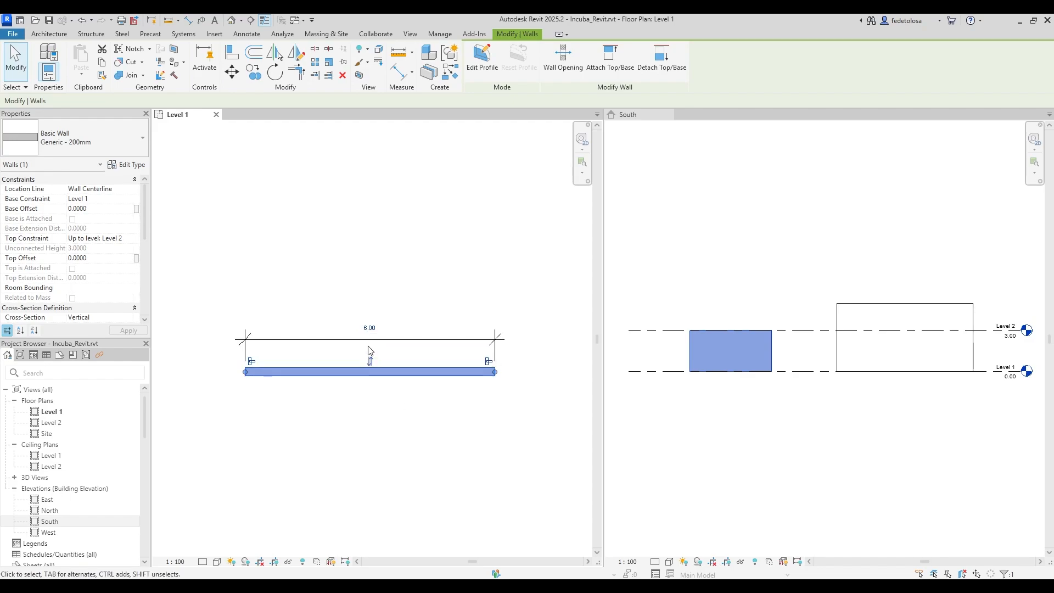
left_click(396, 407)
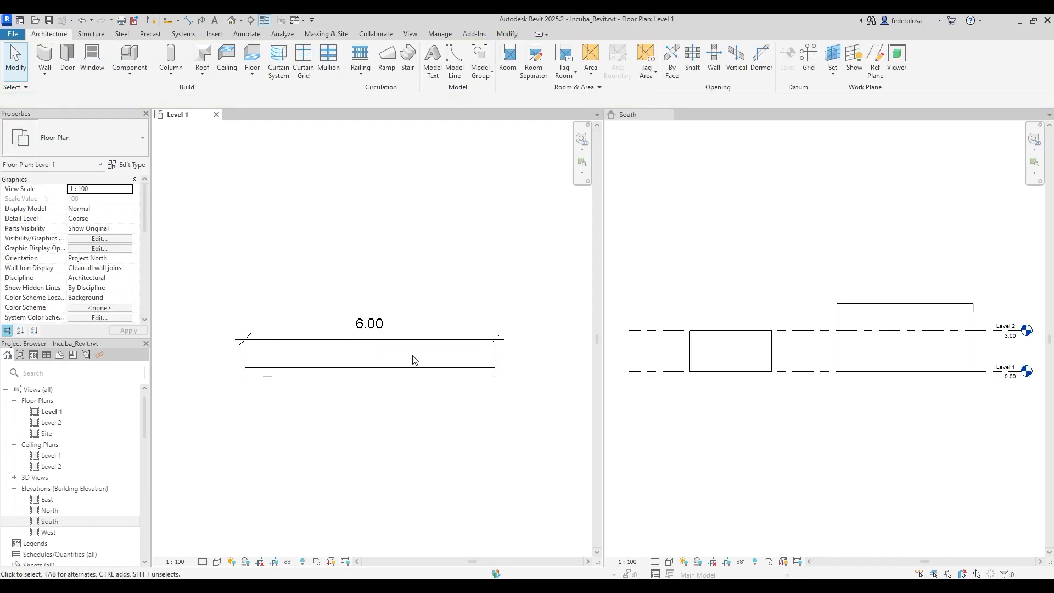
left_click(381, 340)
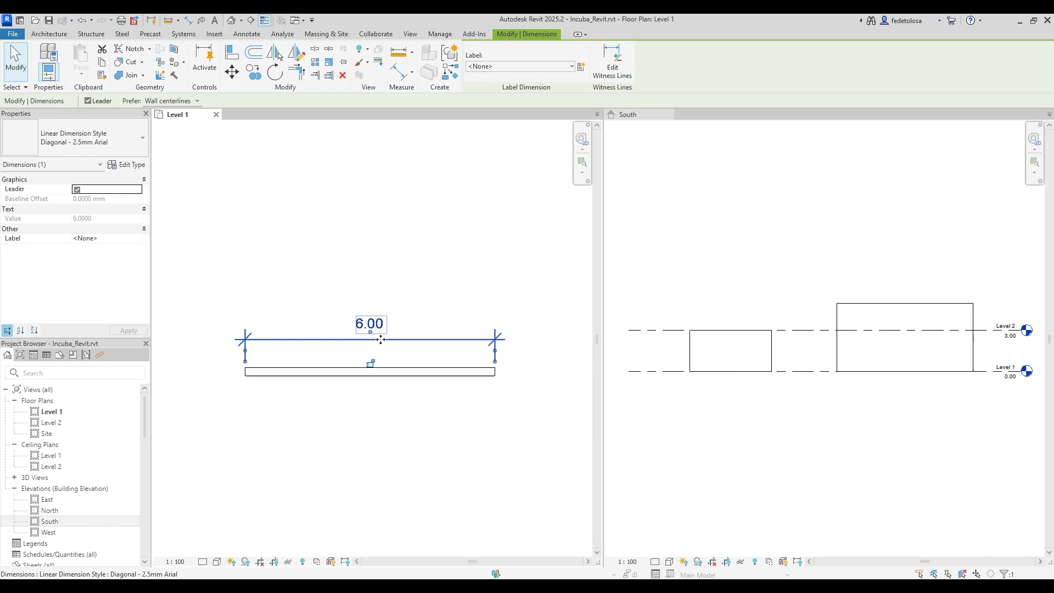
left_click(381, 344)
Change the wall's length to 8 and clear the selection.
left_click(370, 371)
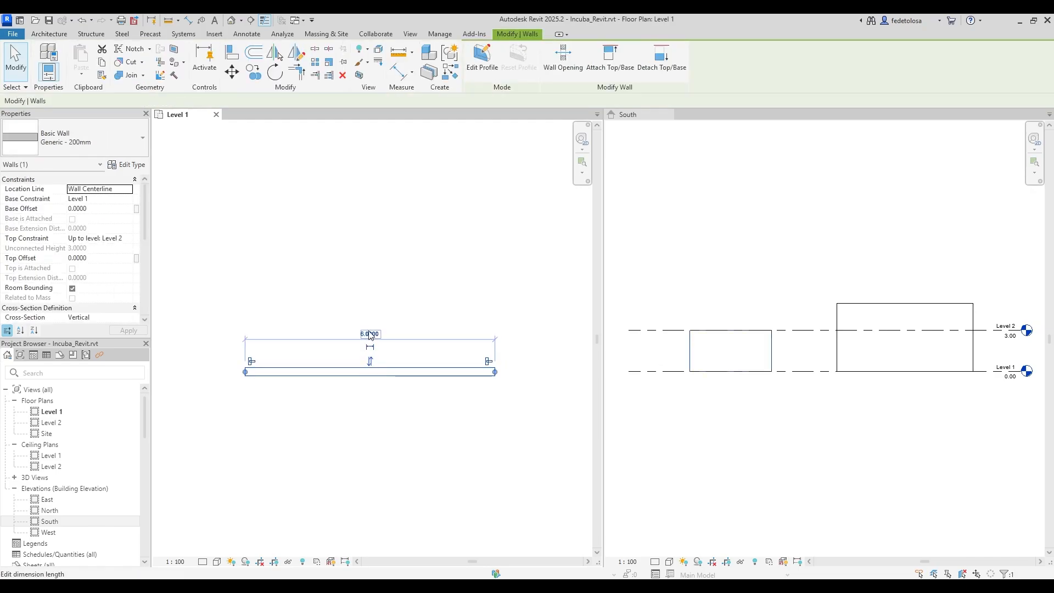
left_click(370, 335)
type("8")
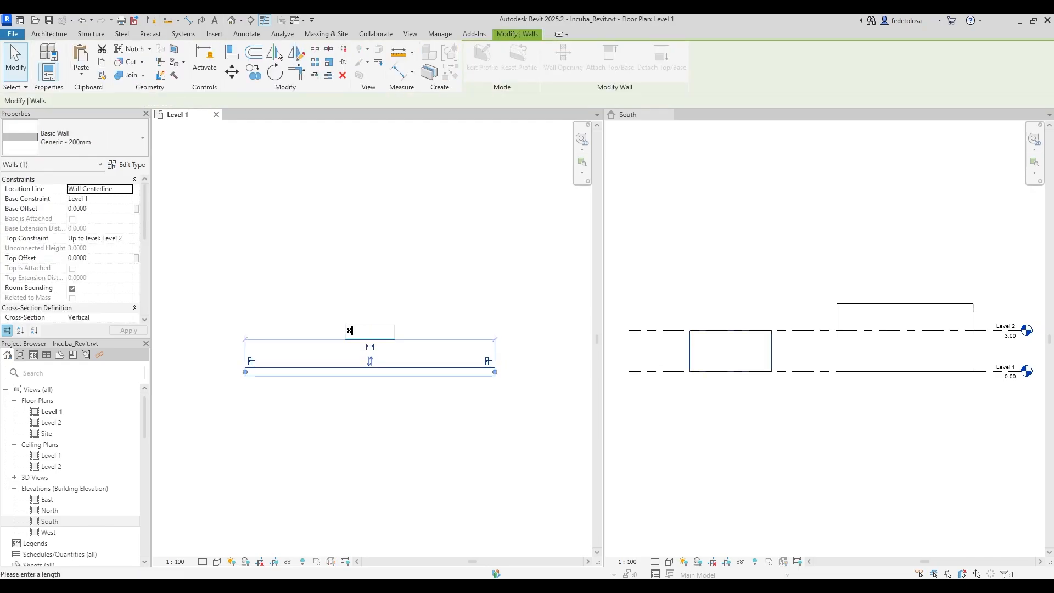
key("Return")
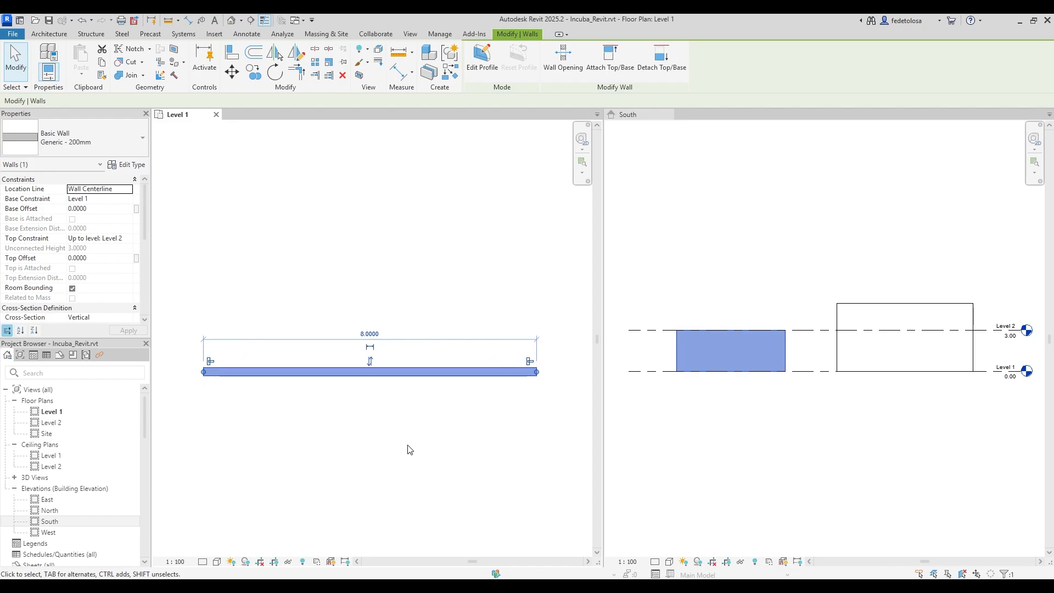
key("Escape")
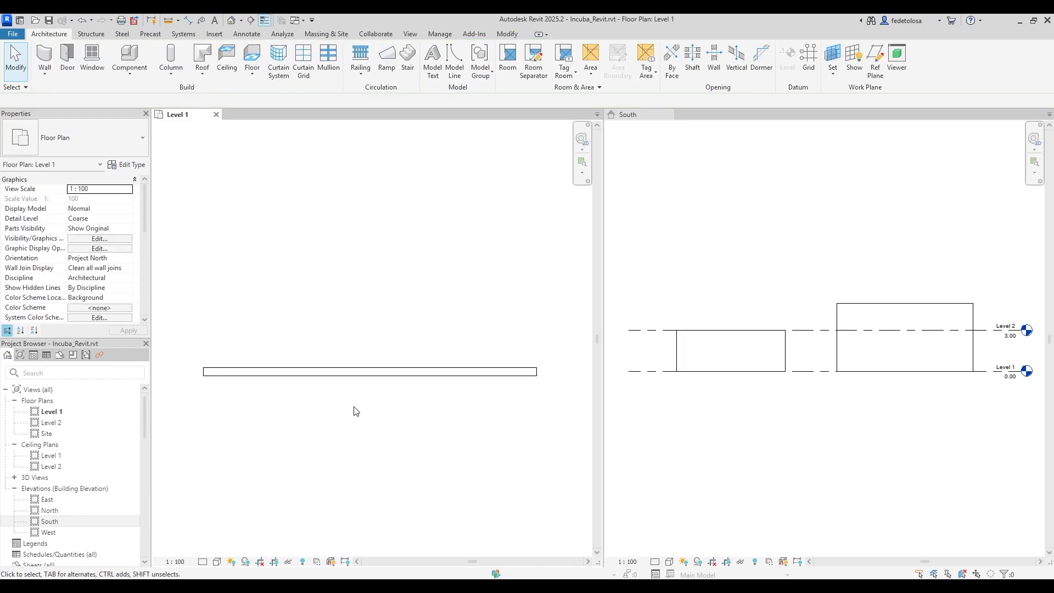
Move (MV) the right wall so its end snaps onto the left wall's endpoint.
scroll(329, 411, "down", 5)
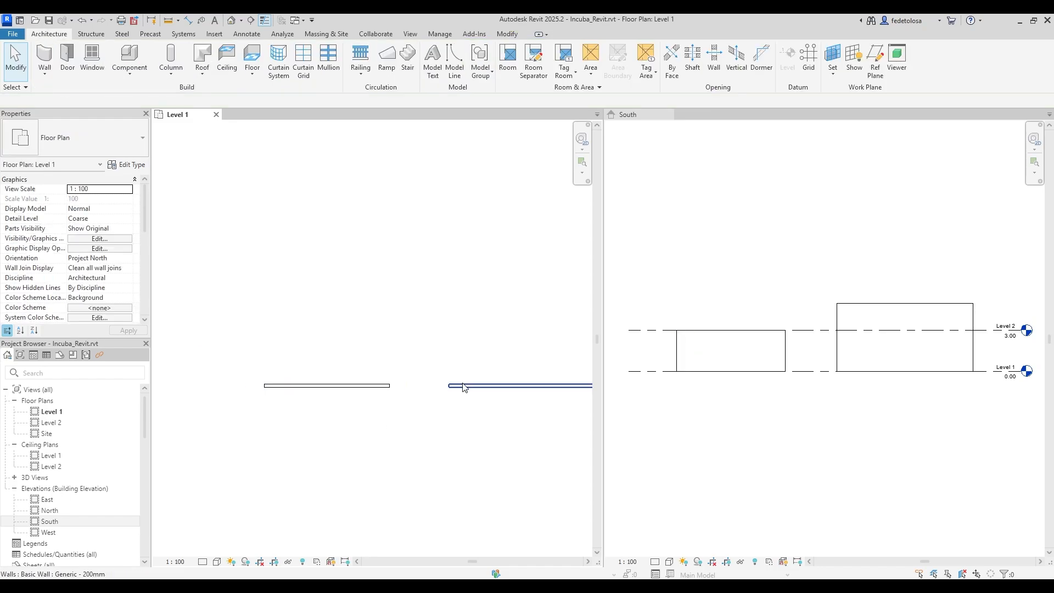
left_click(464, 388)
key("m")
key("v")
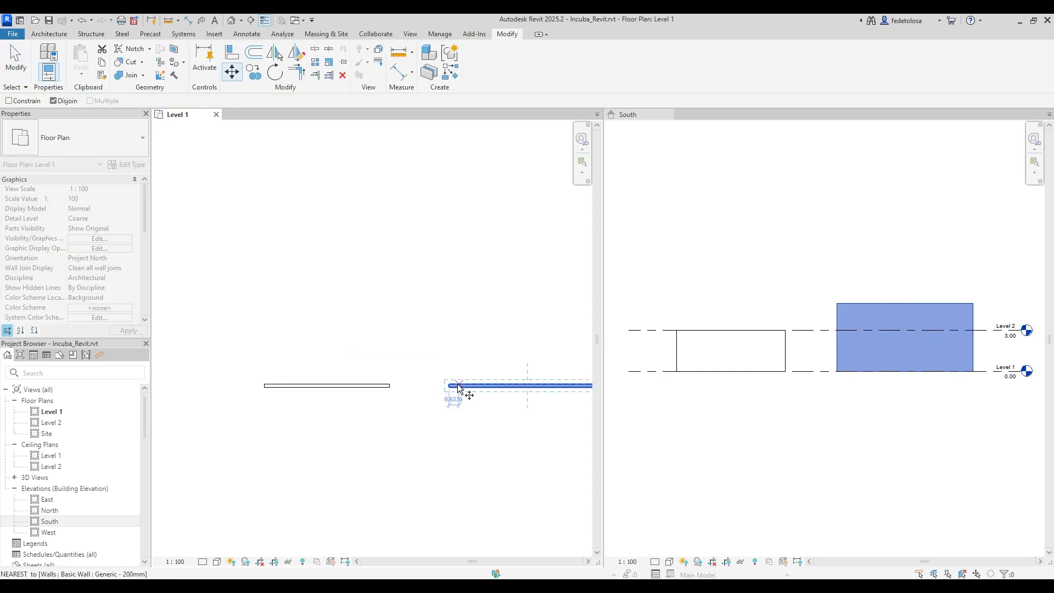
left_click(449, 385)
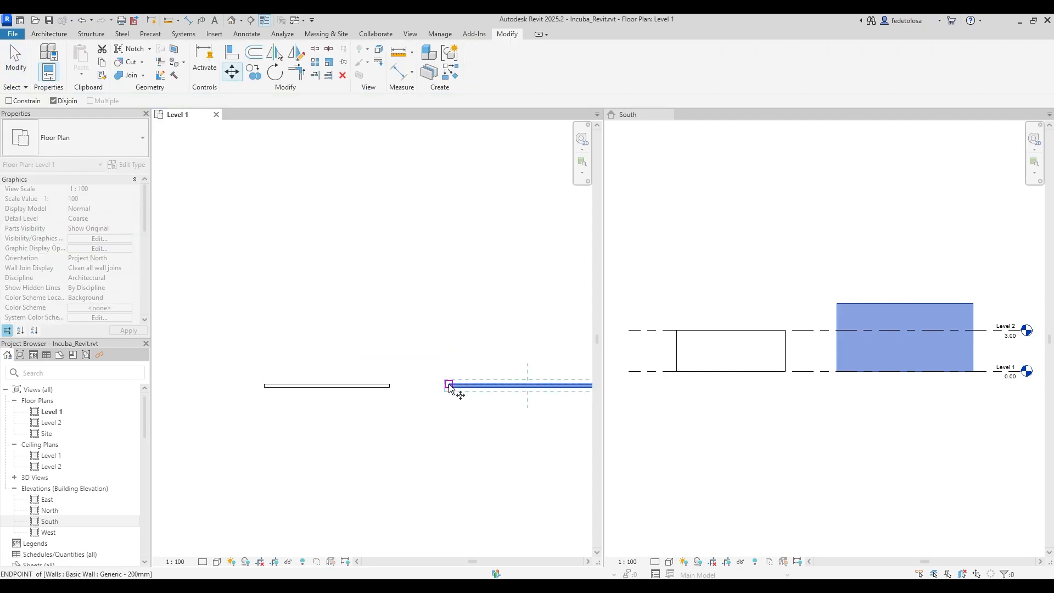
left_click(389, 385)
scroll(391, 386, "up", 5)
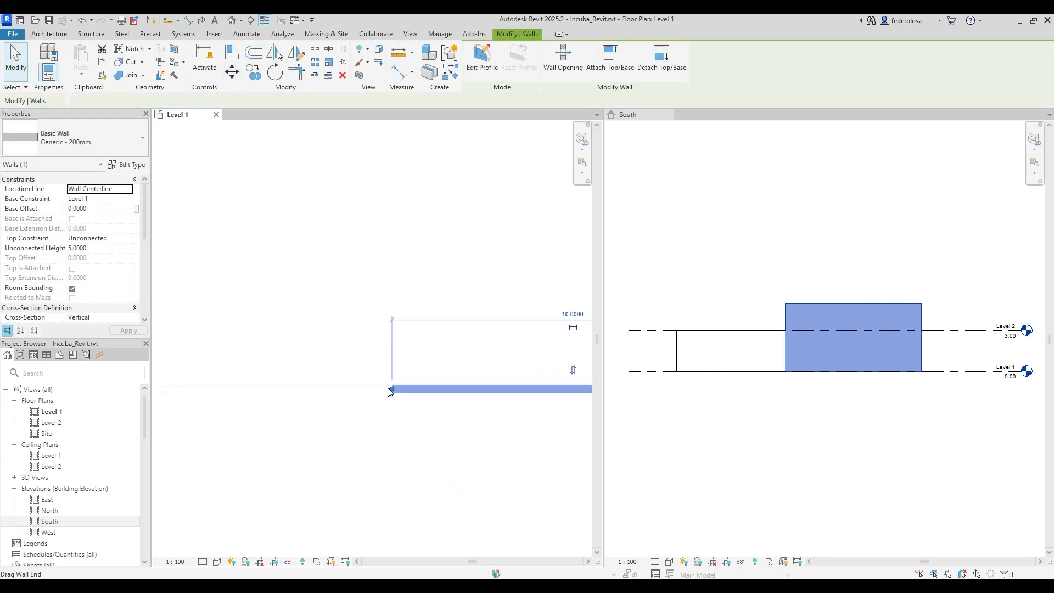
left_click(413, 359)
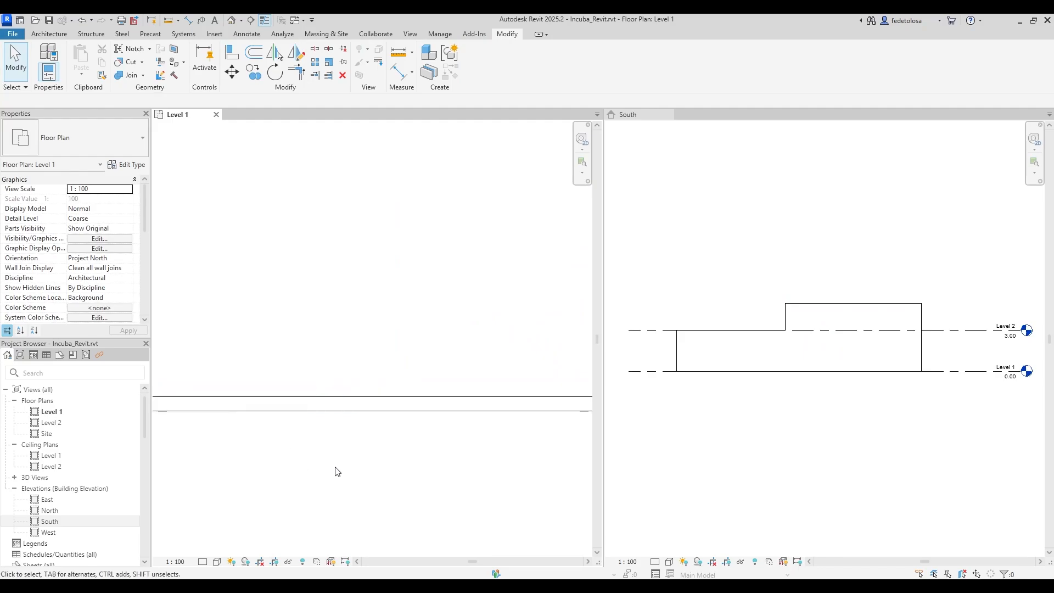
Select the wall segments and disallow the join between the two walls' ends.
middle_click_drag(337, 472, 373, 460)
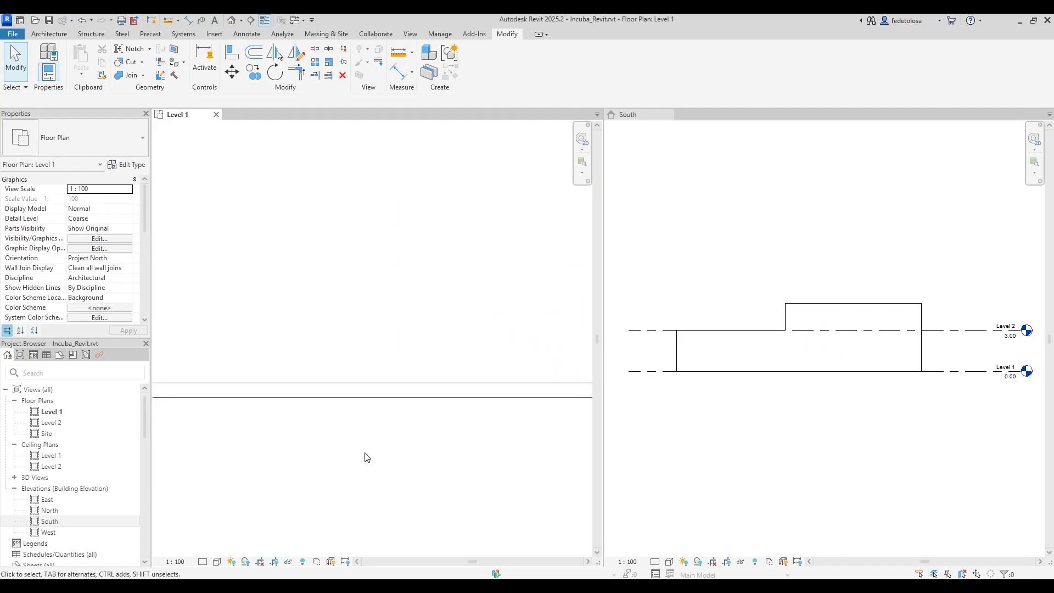
left_click(414, 402)
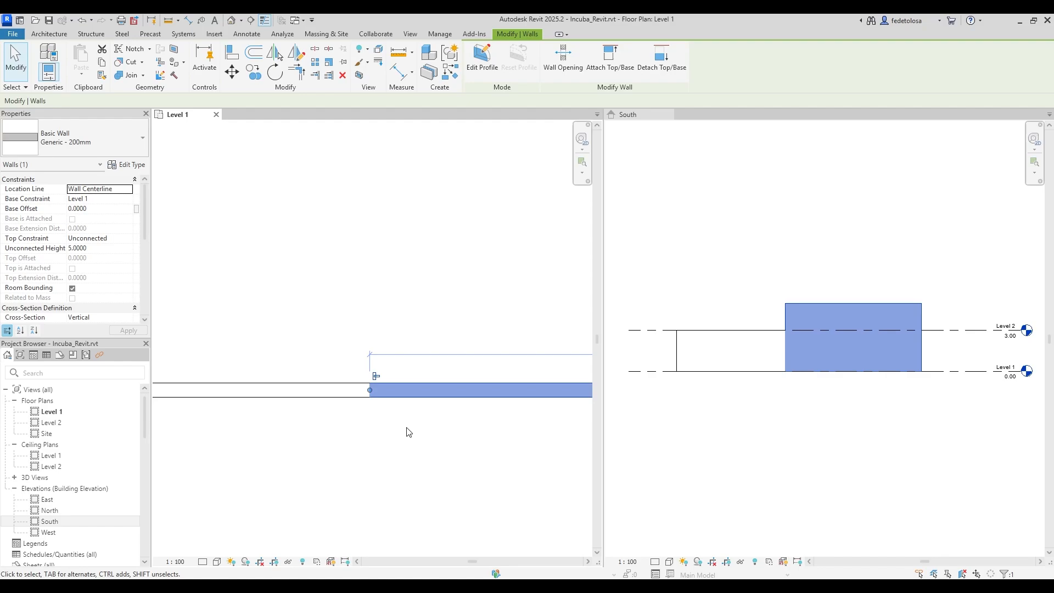
left_click(350, 394)
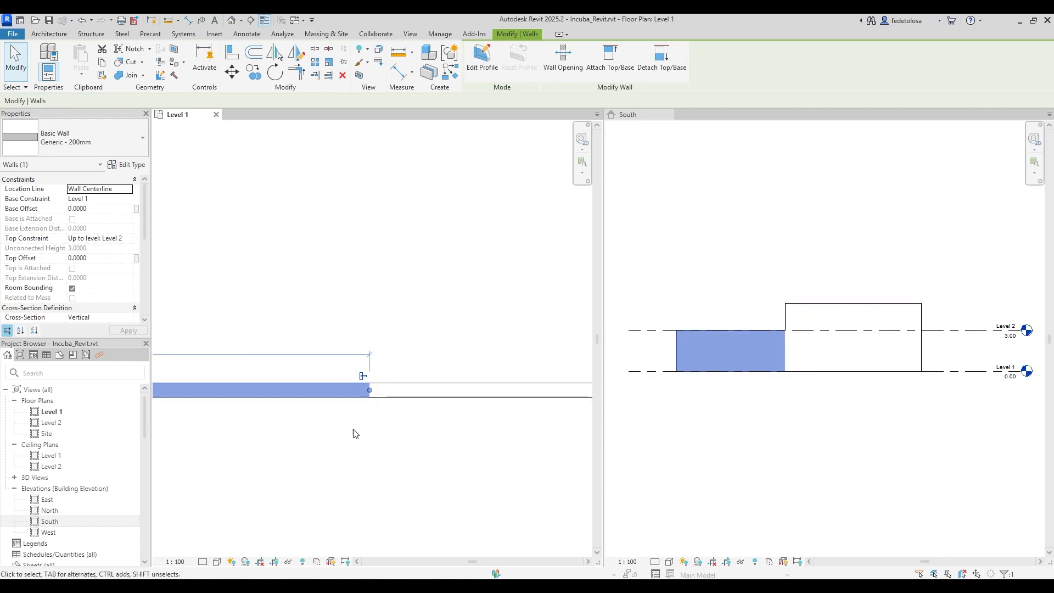
left_click(454, 403)
left_click(442, 460)
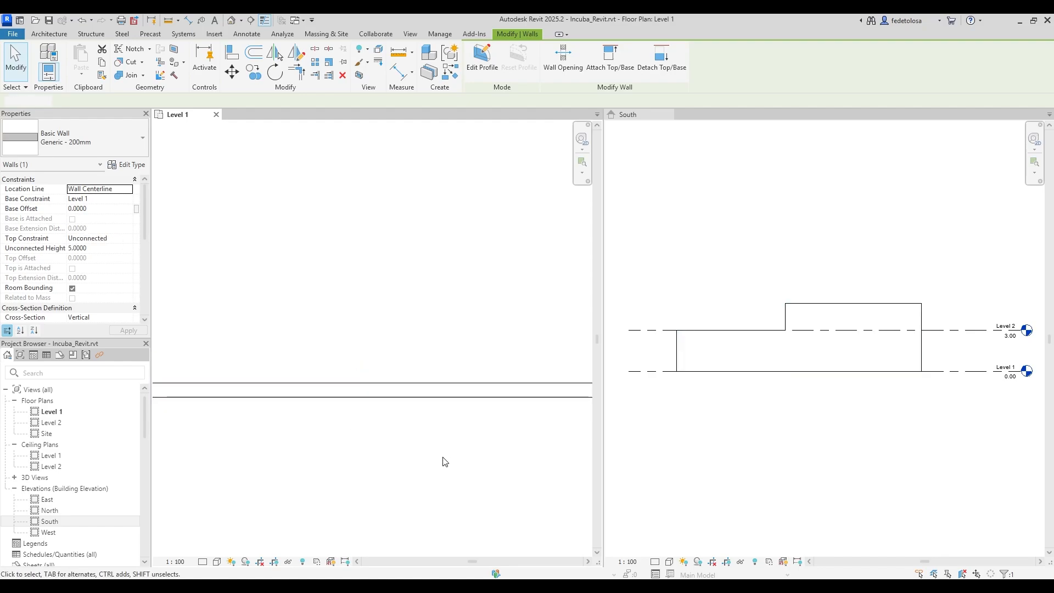
left_click(380, 391)
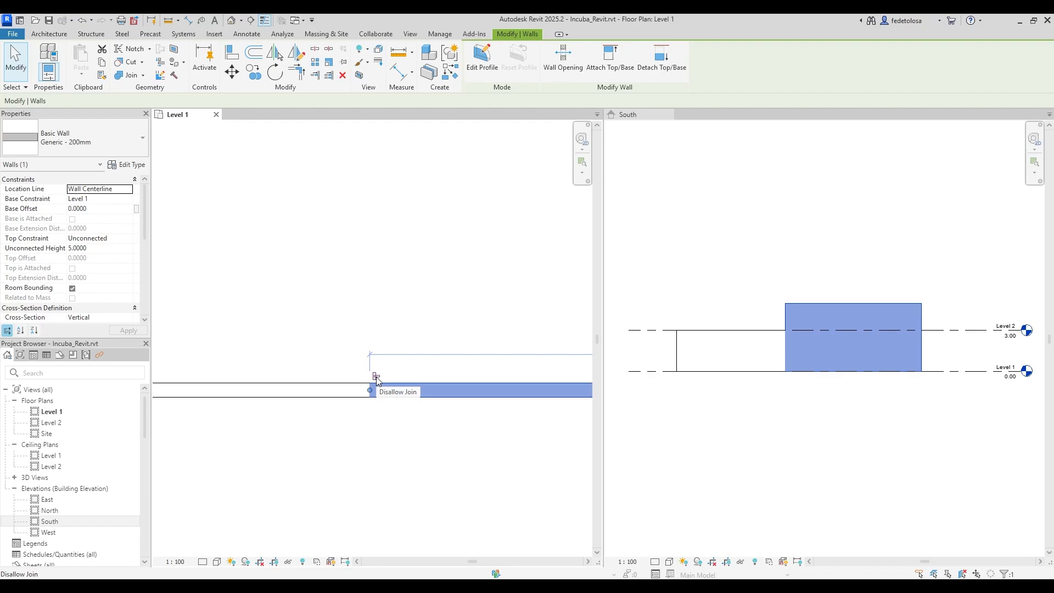
left_click(376, 379)
left_click(488, 443)
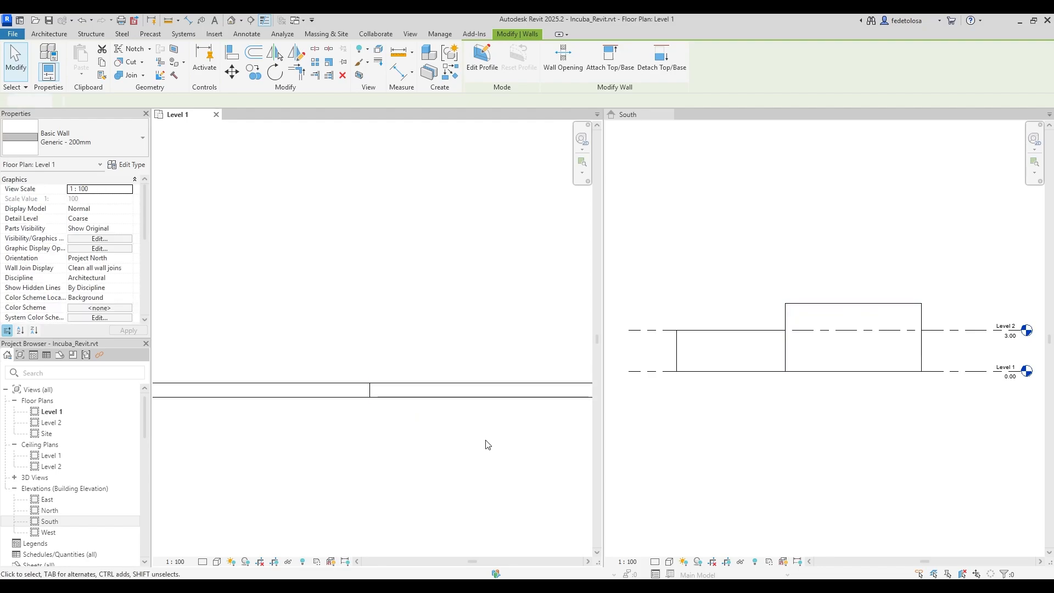
Recentre the plan and check the left and right wall segments, then deselect.
scroll(369, 436, "down", 3)
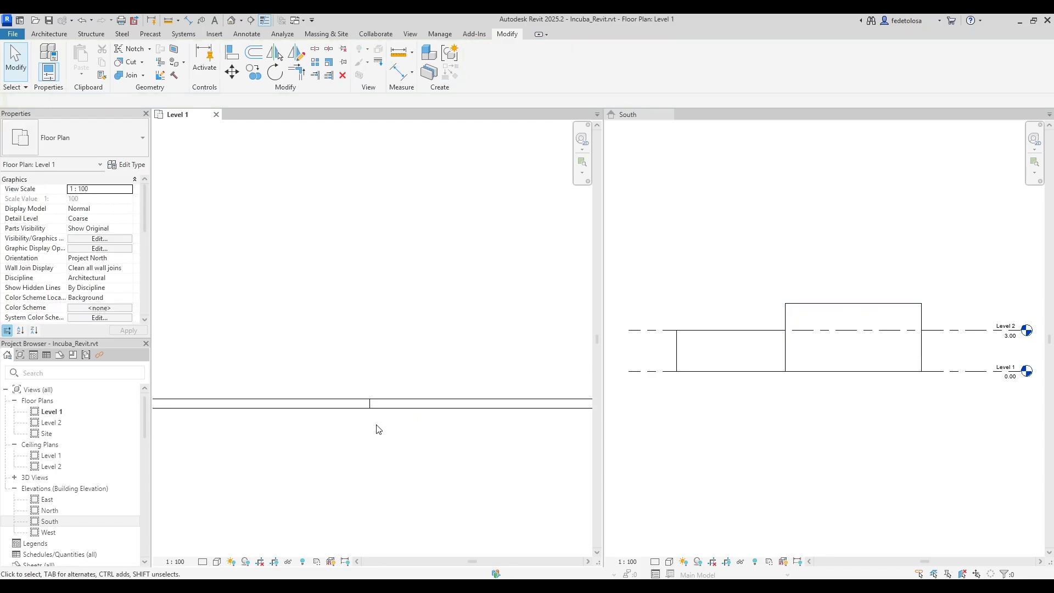
middle_click_drag(412, 390, 422, 350)
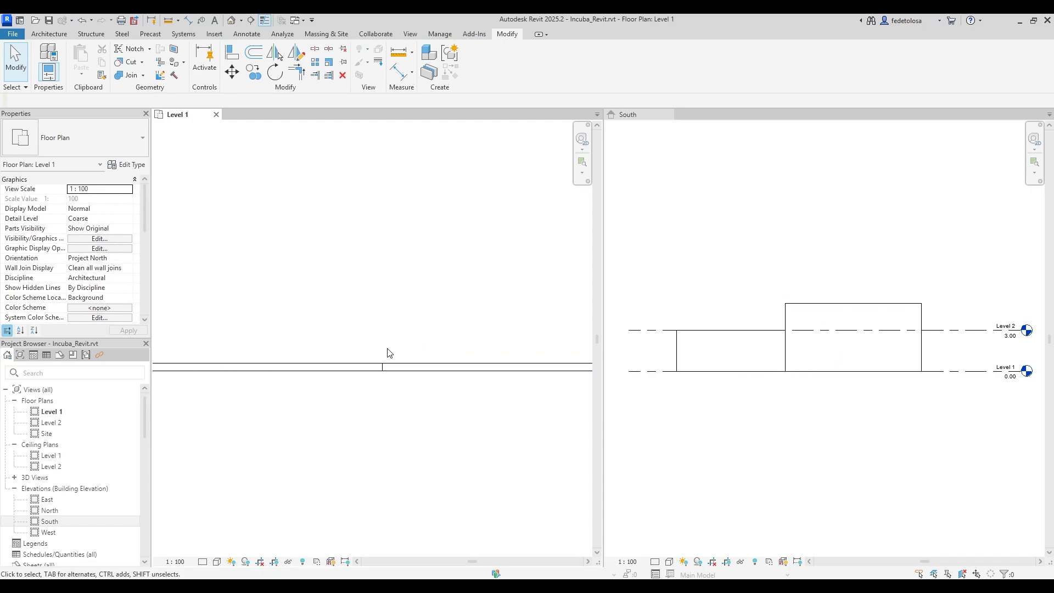
scroll(388, 353, "up", 2)
left_click(369, 386)
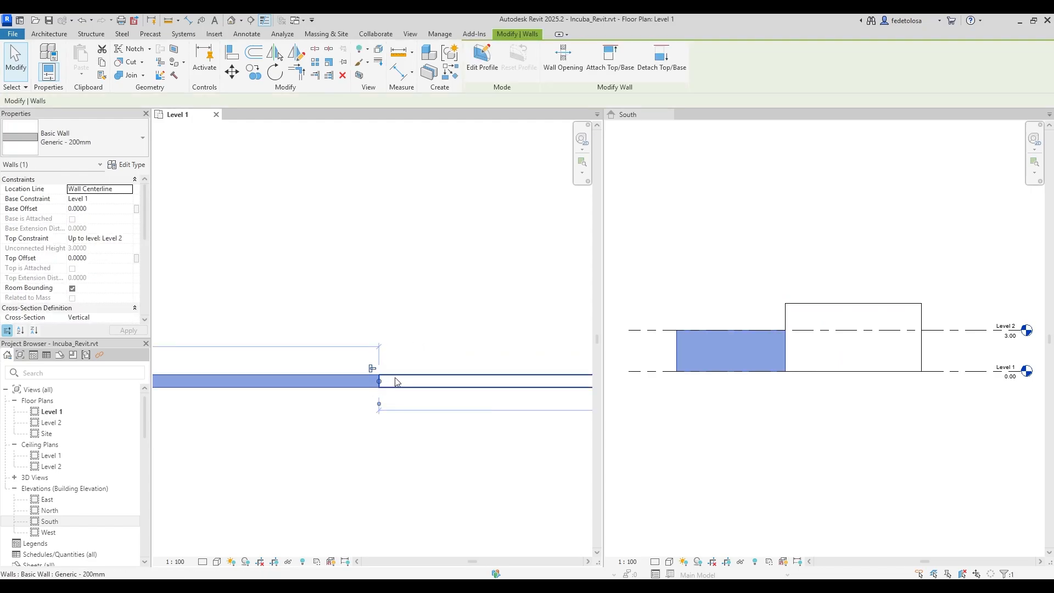
left_click(391, 382)
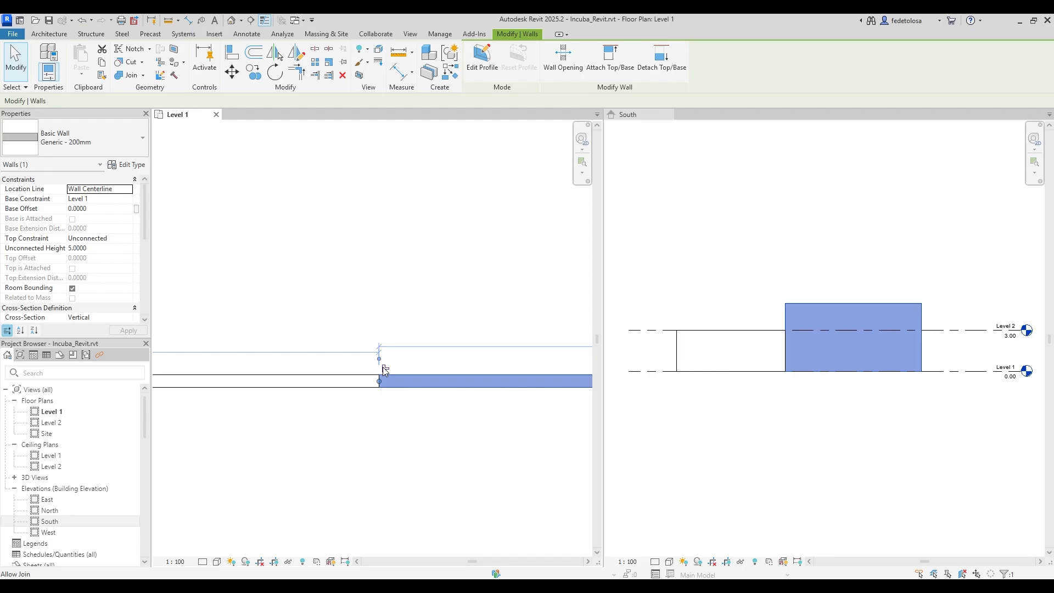
left_click(432, 432)
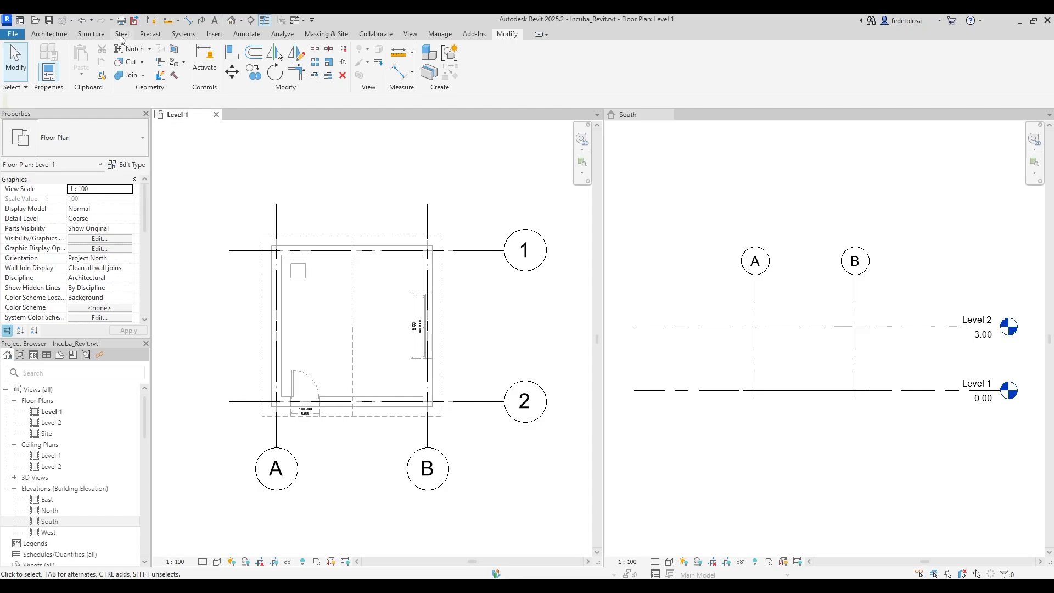
Draw a rectangle of walls up to Level 2 from grid intersection 1/A to 2/B.
left_click(49, 34)
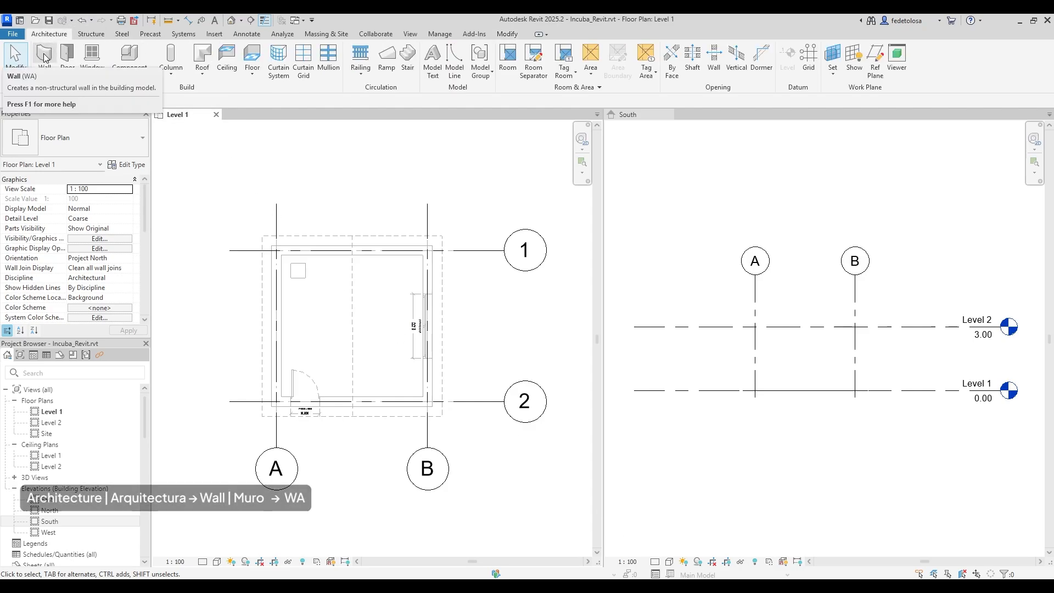
left_click(45, 57)
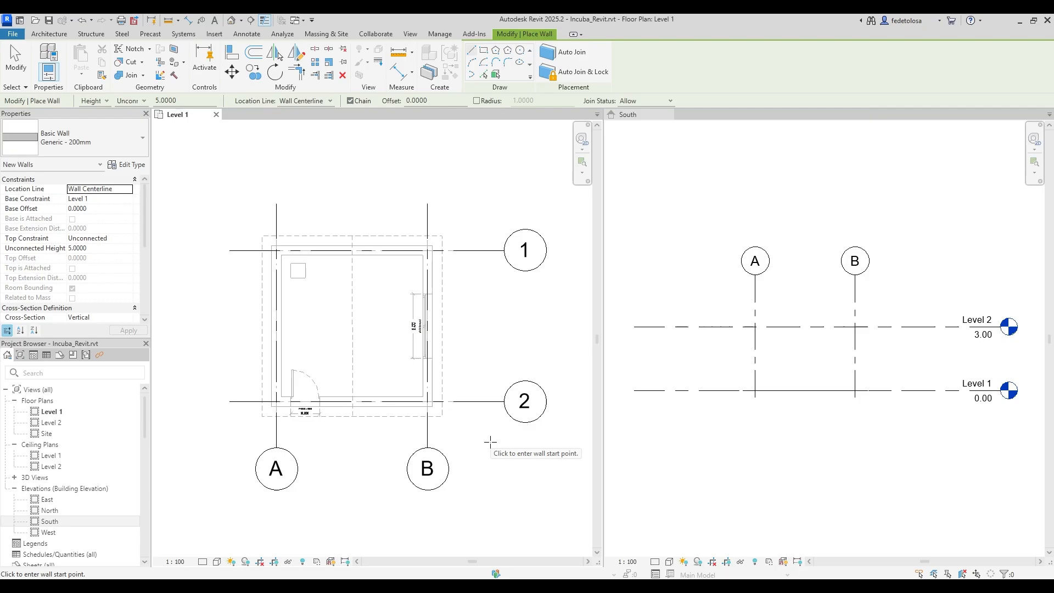
left_click(144, 101)
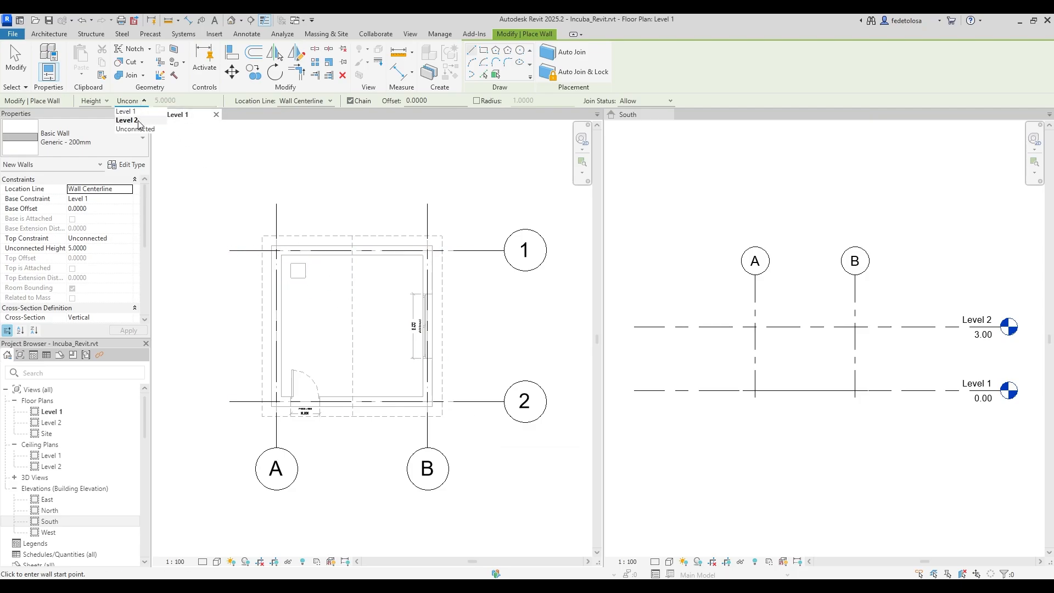
left_click(137, 122)
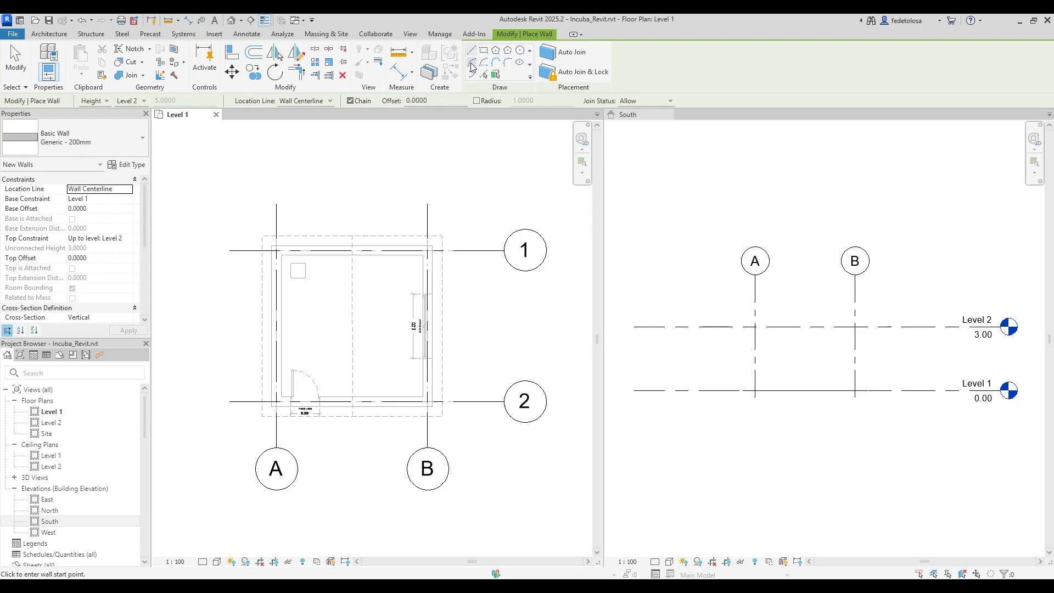
left_click(486, 57)
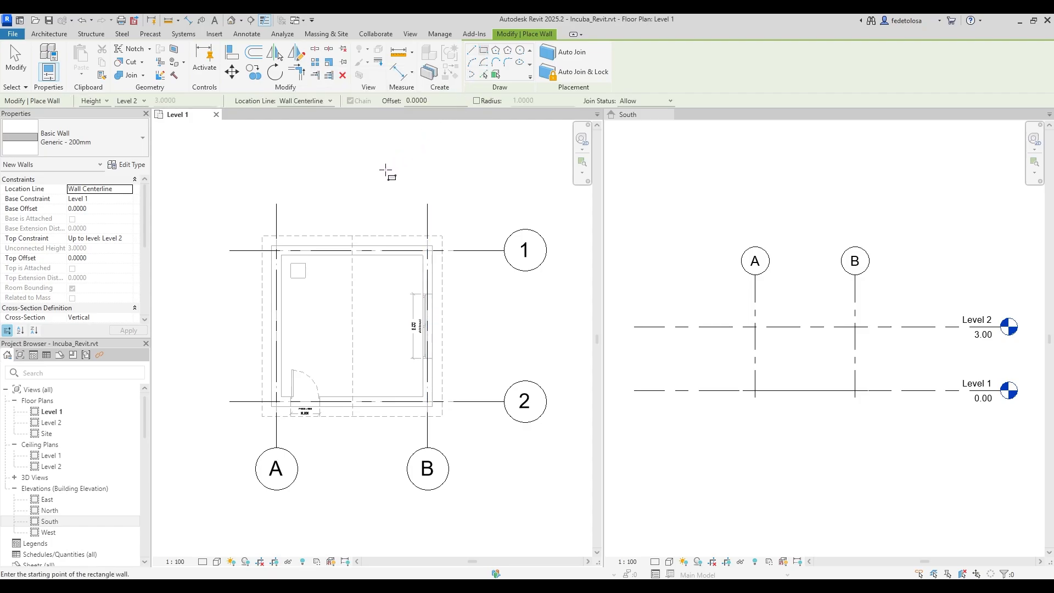
left_click(276, 251)
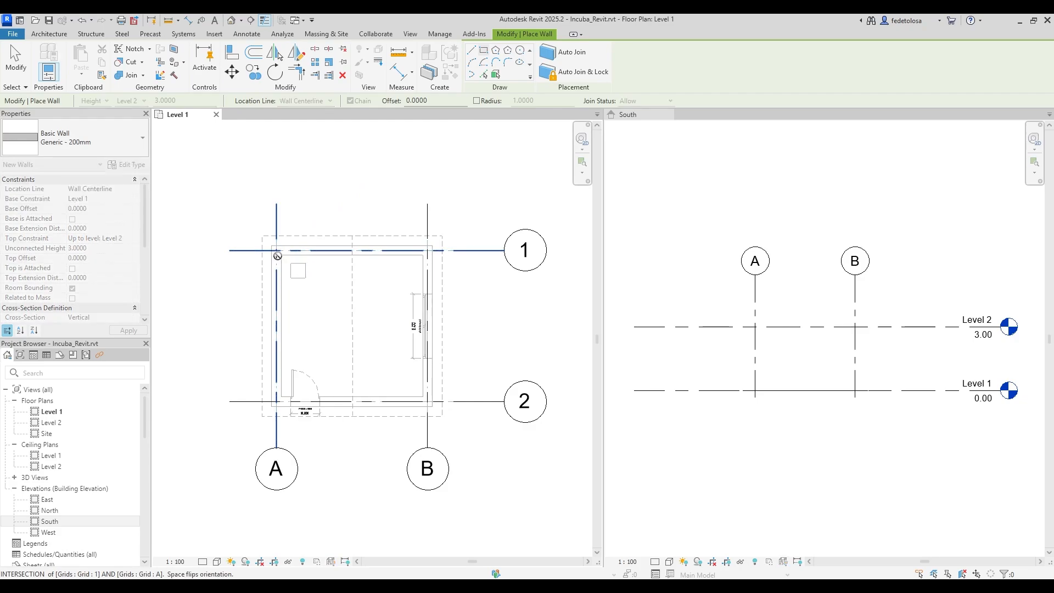
left_click(428, 401)
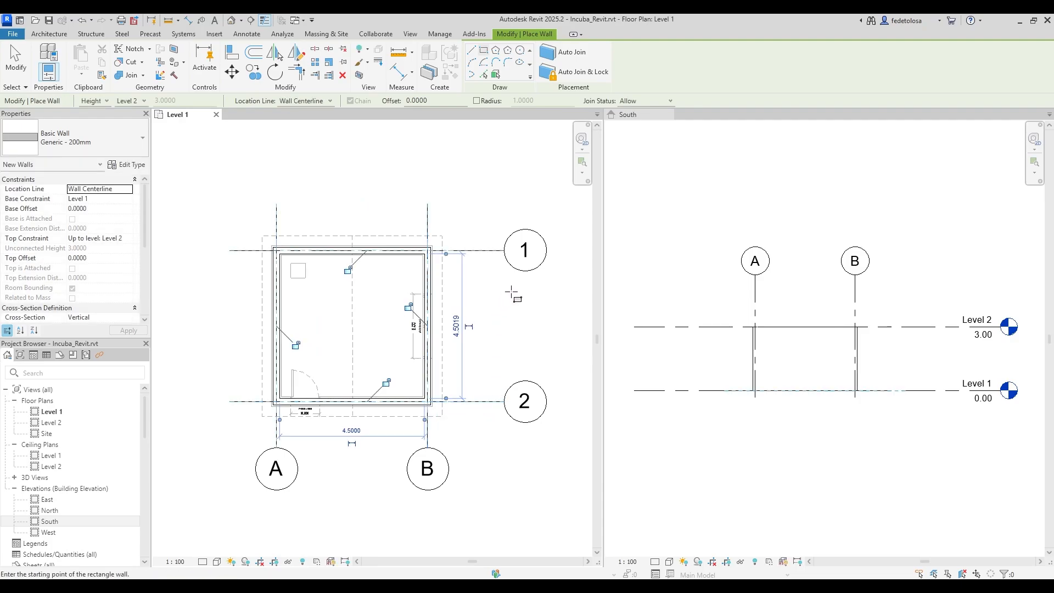
key("Escape")
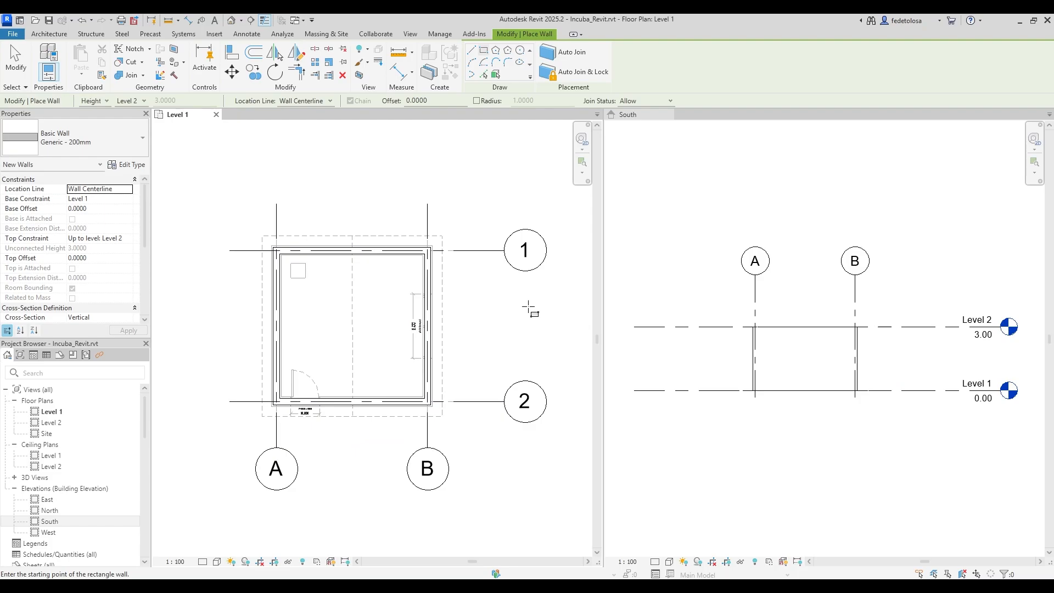
key("Escape")
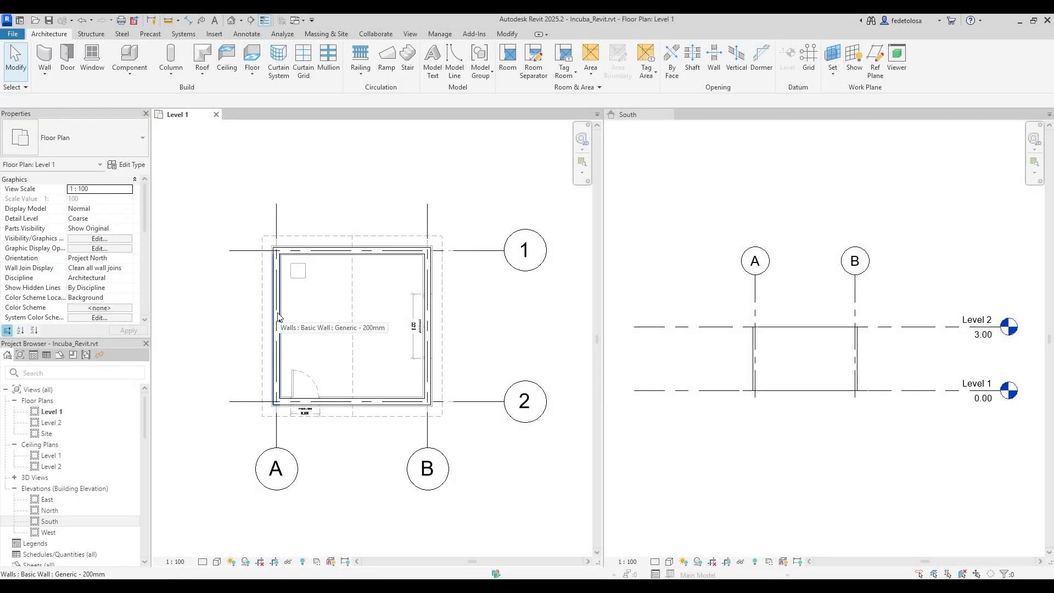
Select the left wall and open Edit Type for its Generic - 200mm type.
left_click(278, 317)
left_click(142, 138)
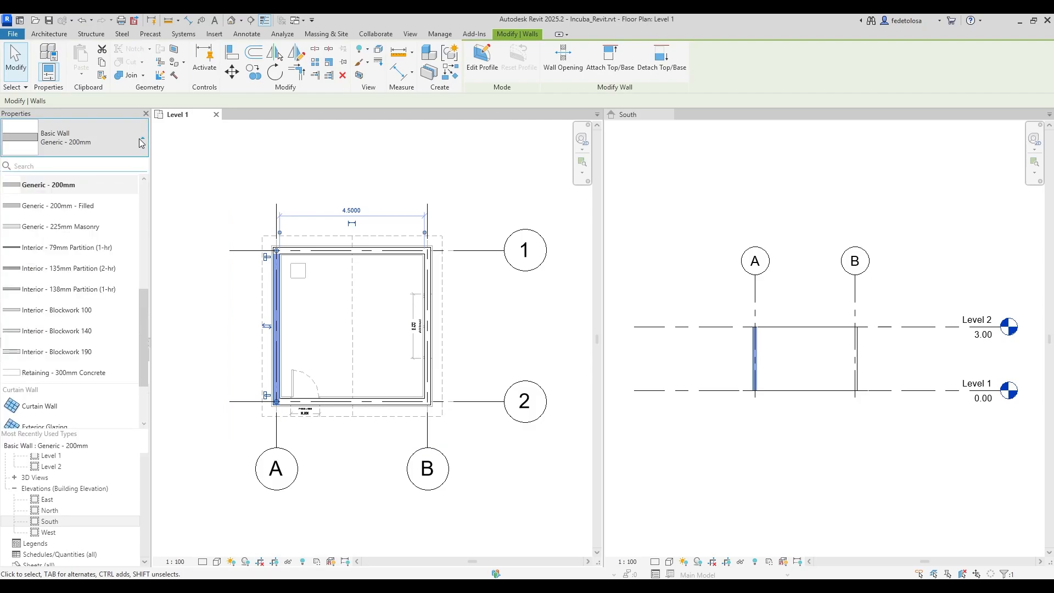
mouse_move(148, 299)
left_mouse_down()
mouse_move(156, 245)
mouse_move(158, 298)
left_mouse_up()
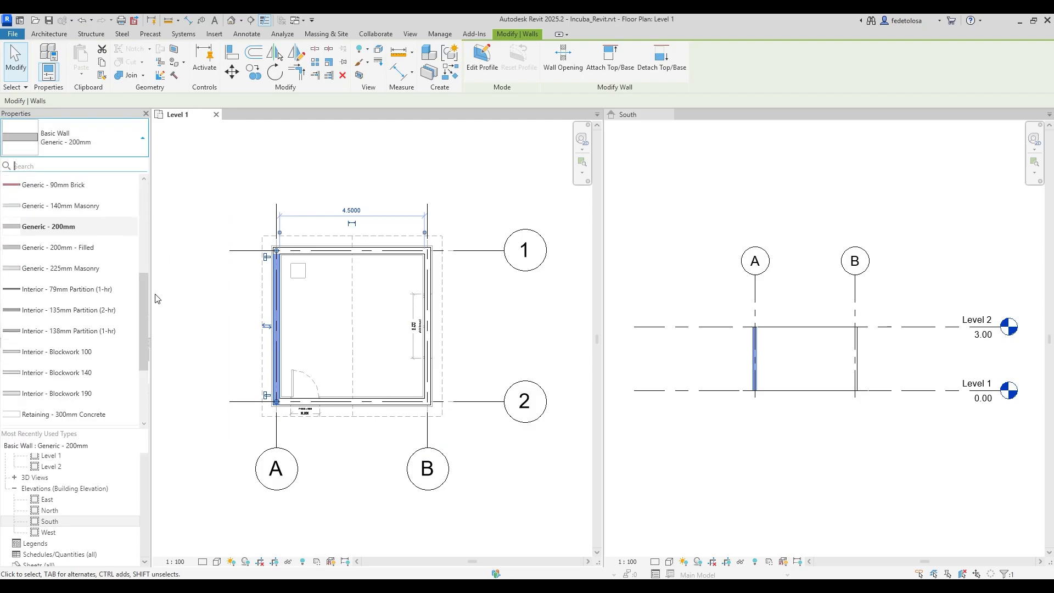
left_click(201, 307)
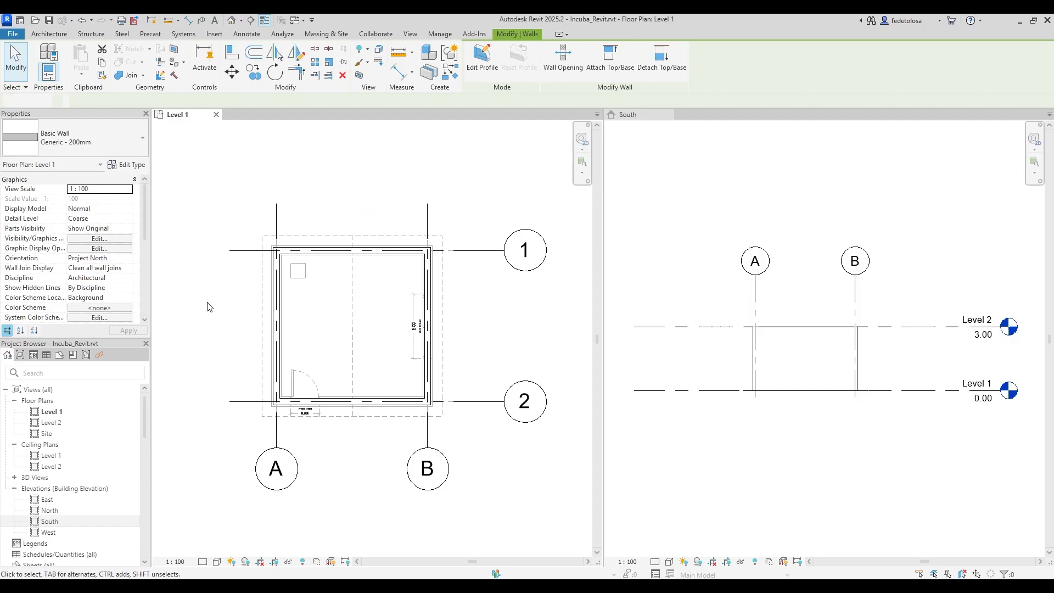
left_click(282, 303)
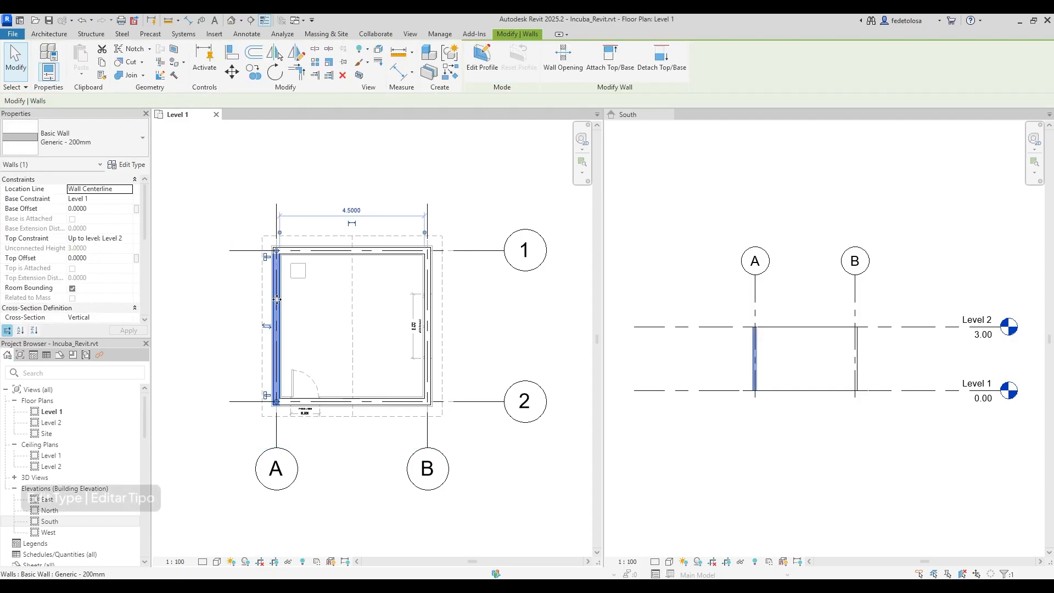
left_click(133, 166)
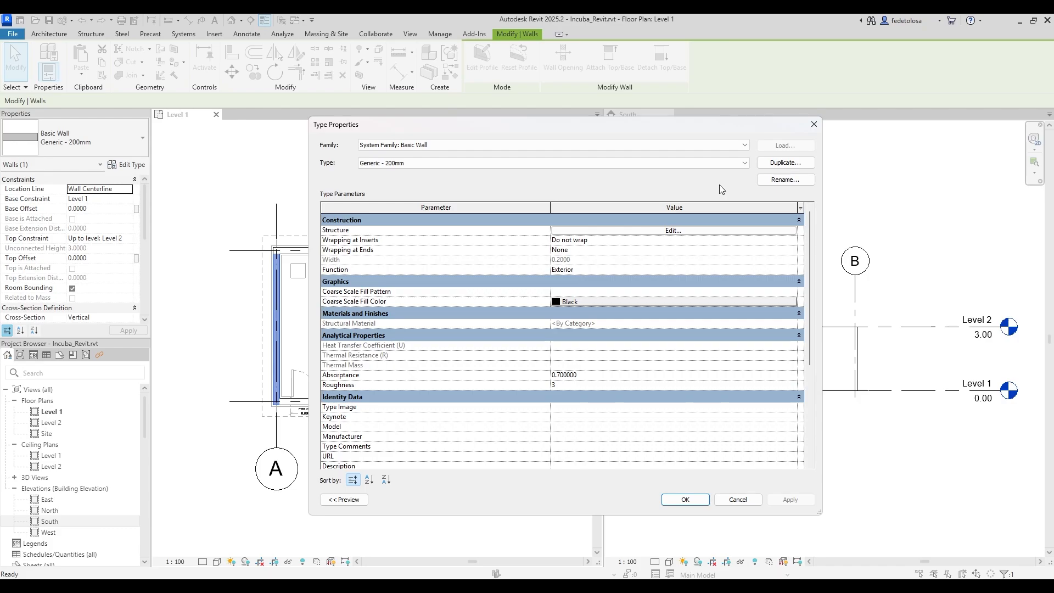
Duplicate Generic - 200mm as a new wall type named 'Generic - 300 mm'.
left_click(773, 164)
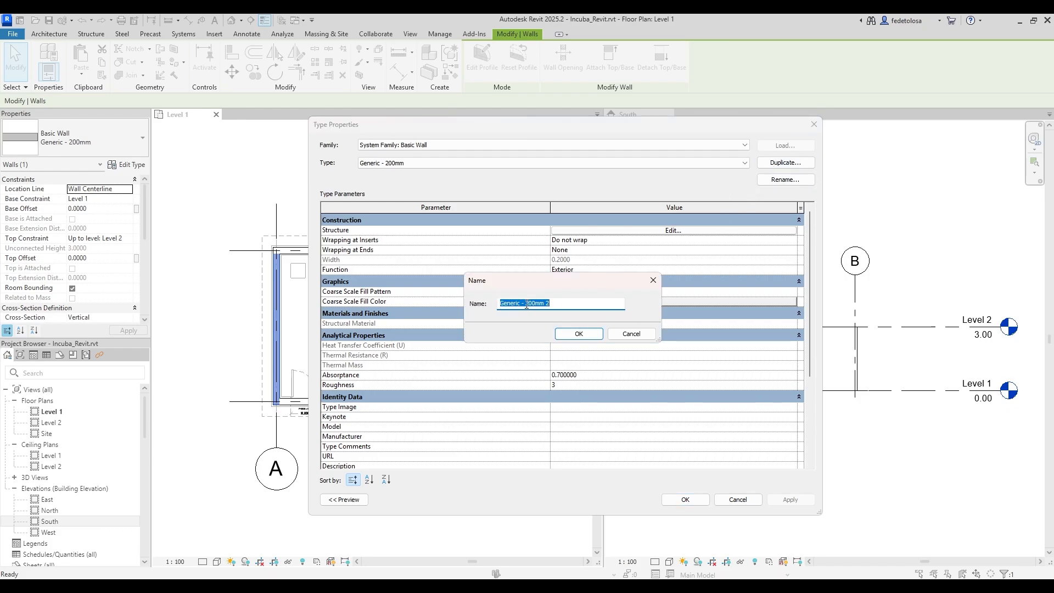
left_click_drag(524, 303, 561, 302)
type("300")
left_click(525, 303)
key("End")
type("mm")
left_click(565, 334)
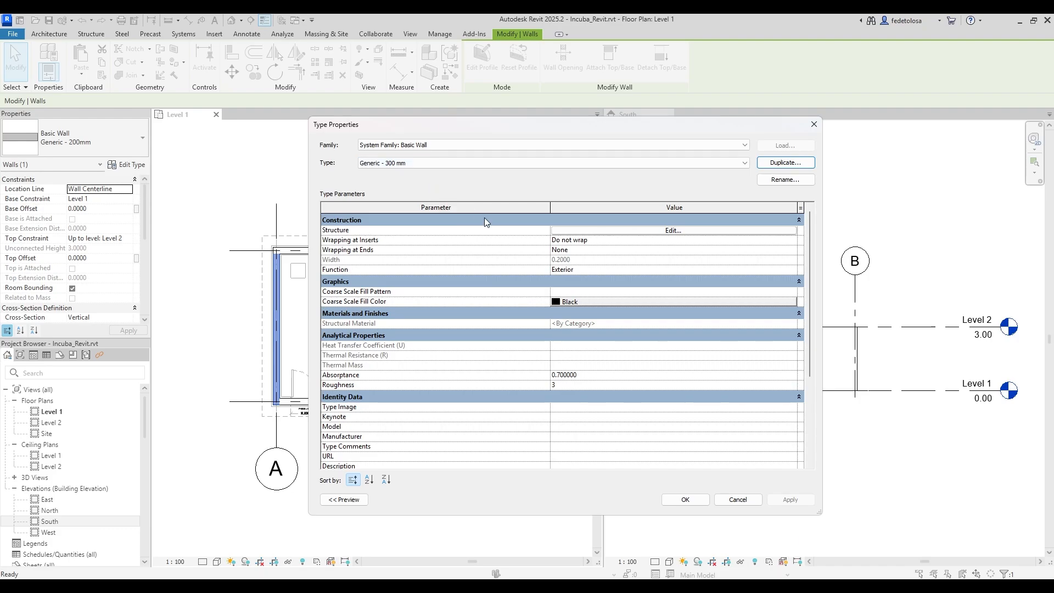
Set the structure layer thickness to 0.30 in Edit Assembly and apply the type changes.
left_click(674, 231)
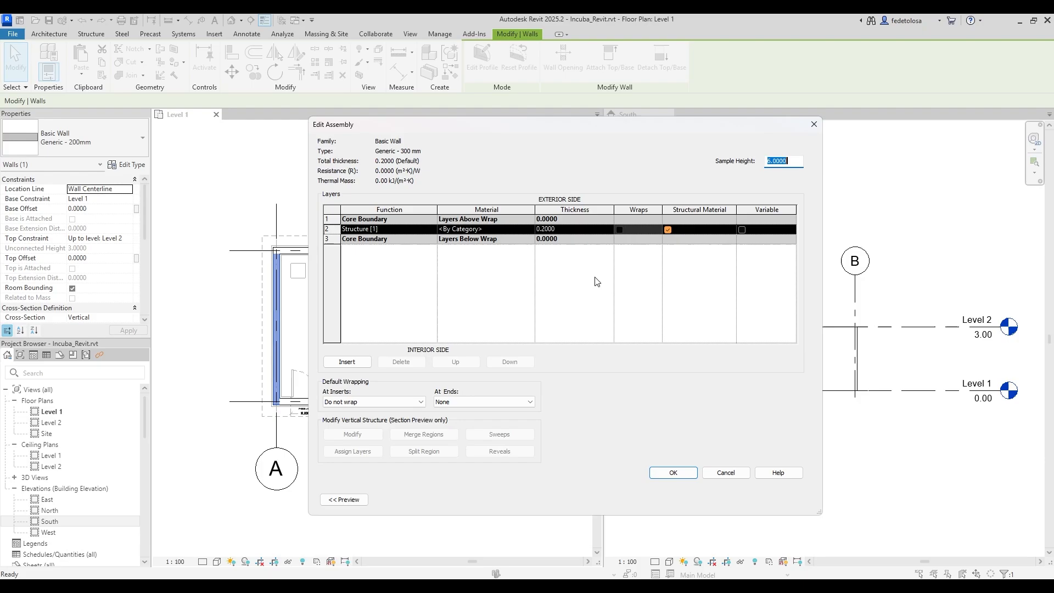
left_click(546, 232)
left_click_drag(541, 229, 559, 230)
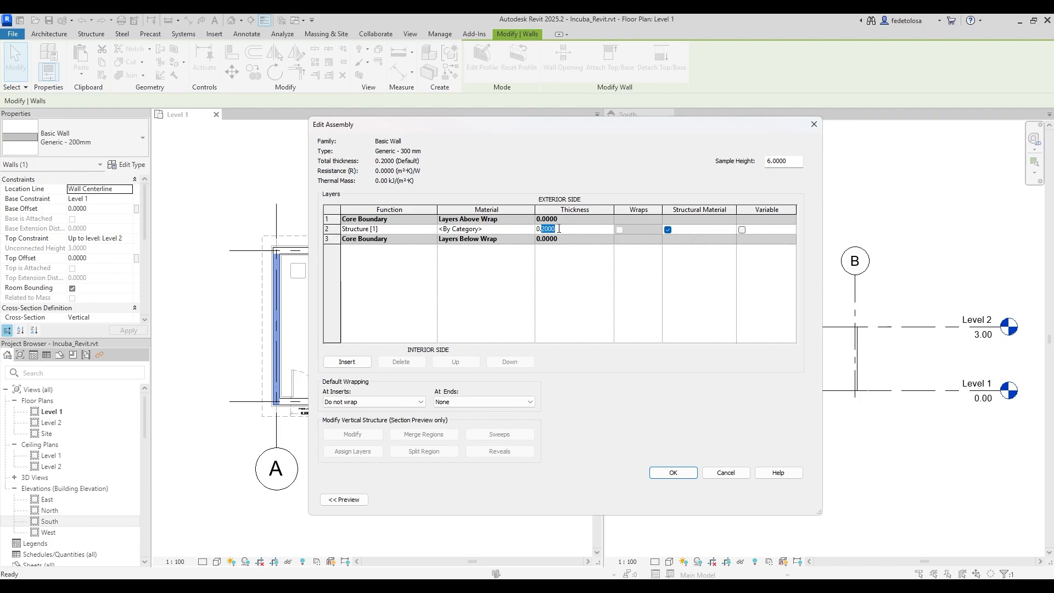
type("30")
left_click(673, 474)
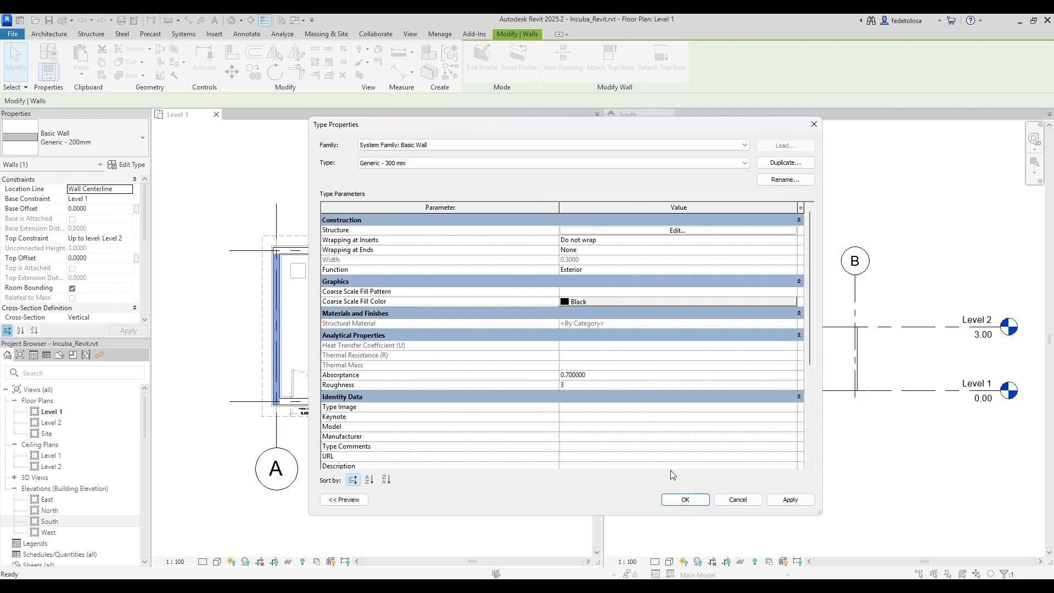
left_click(685, 499)
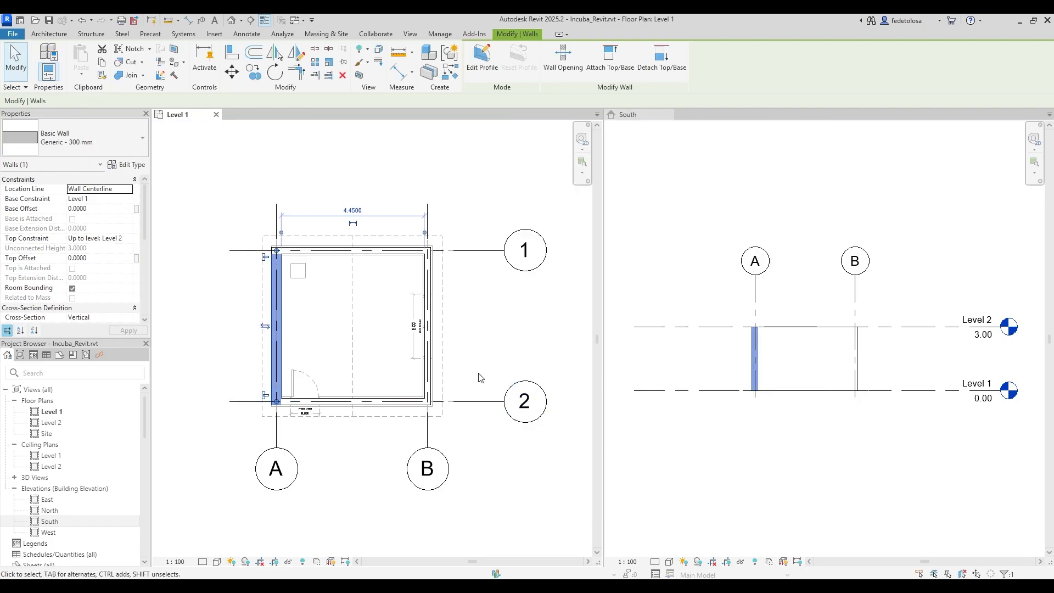
Switch the top, right and bottom walls to the Generic - 300 mm type.
left_click(324, 324)
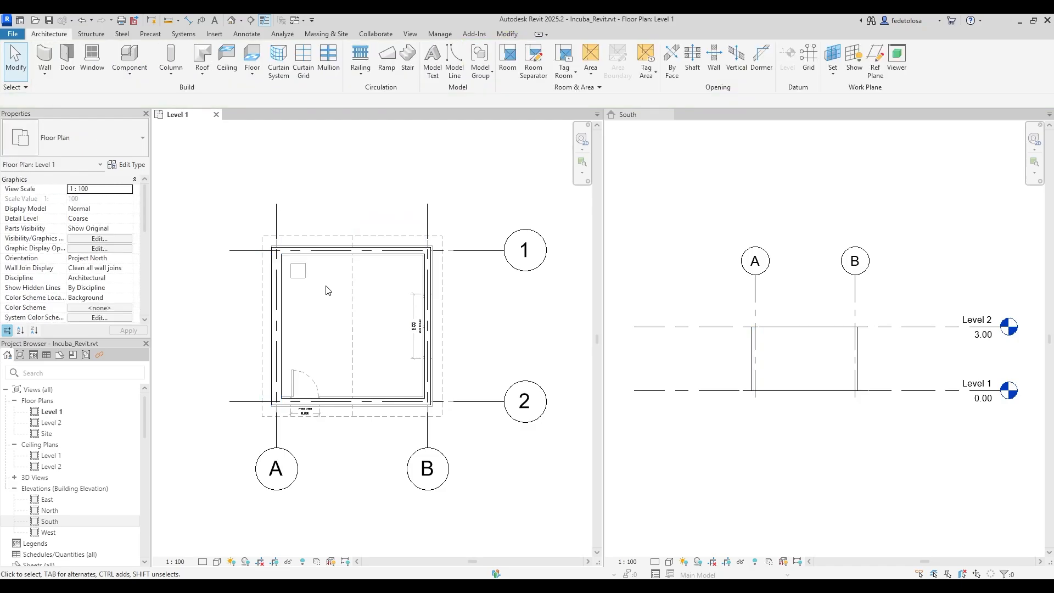
left_click(330, 251)
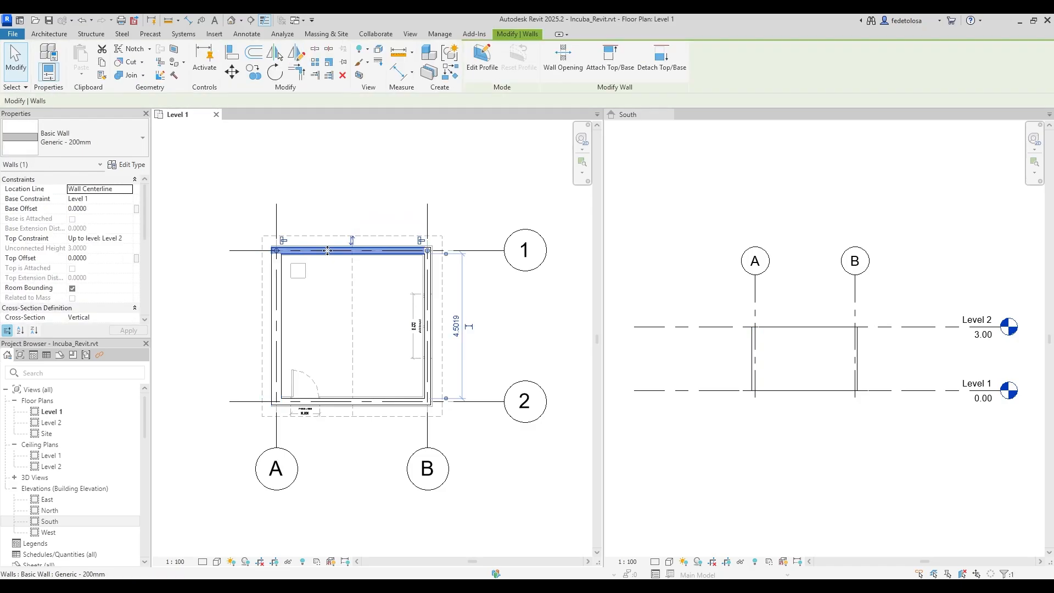
left_click(429, 280, "ctrl")
left_click(386, 404, "ctrl")
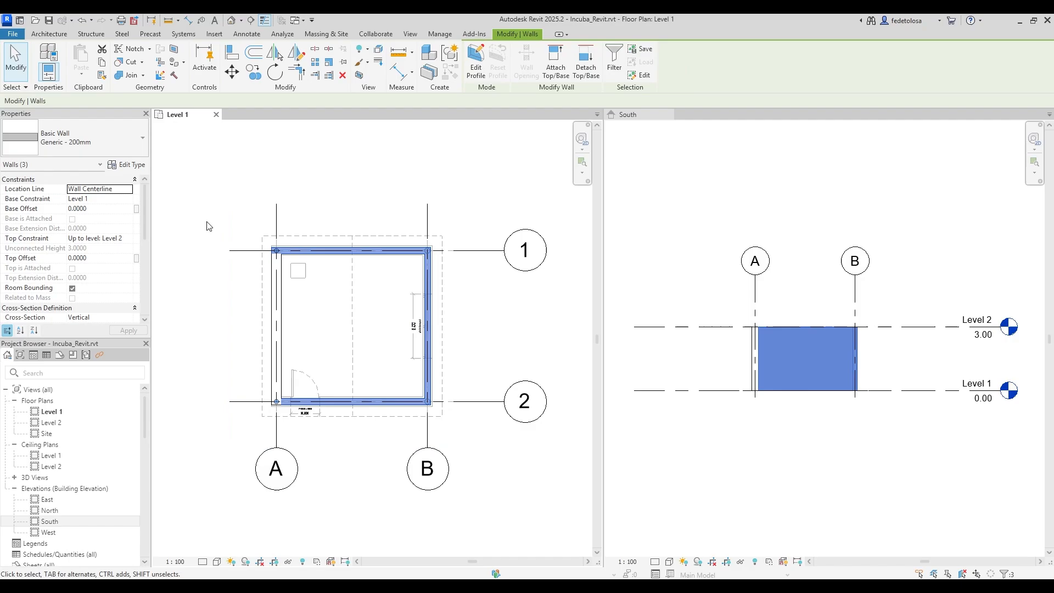
left_click(133, 136)
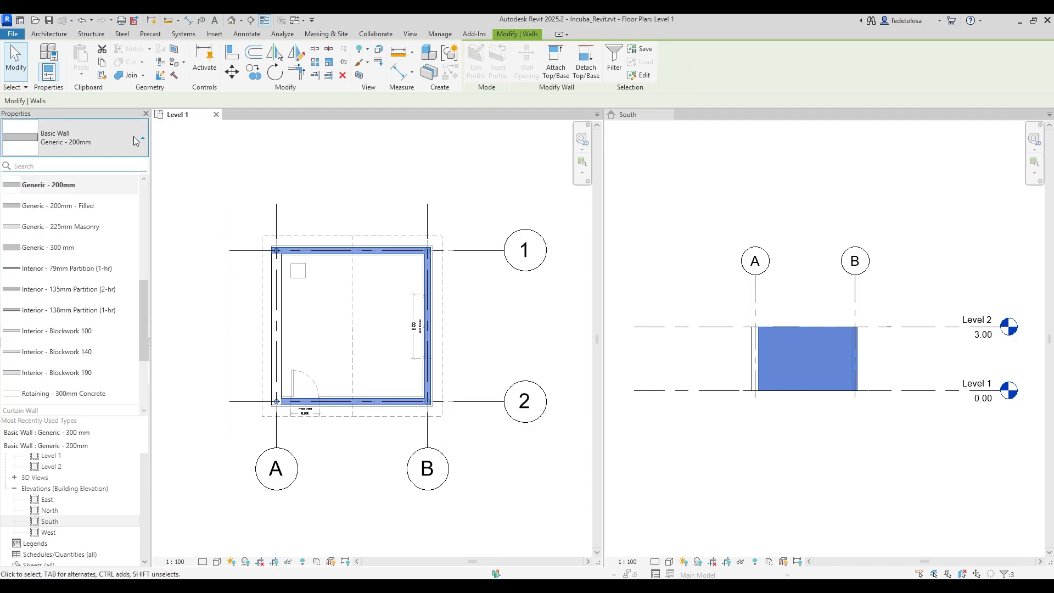
left_click(66, 250)
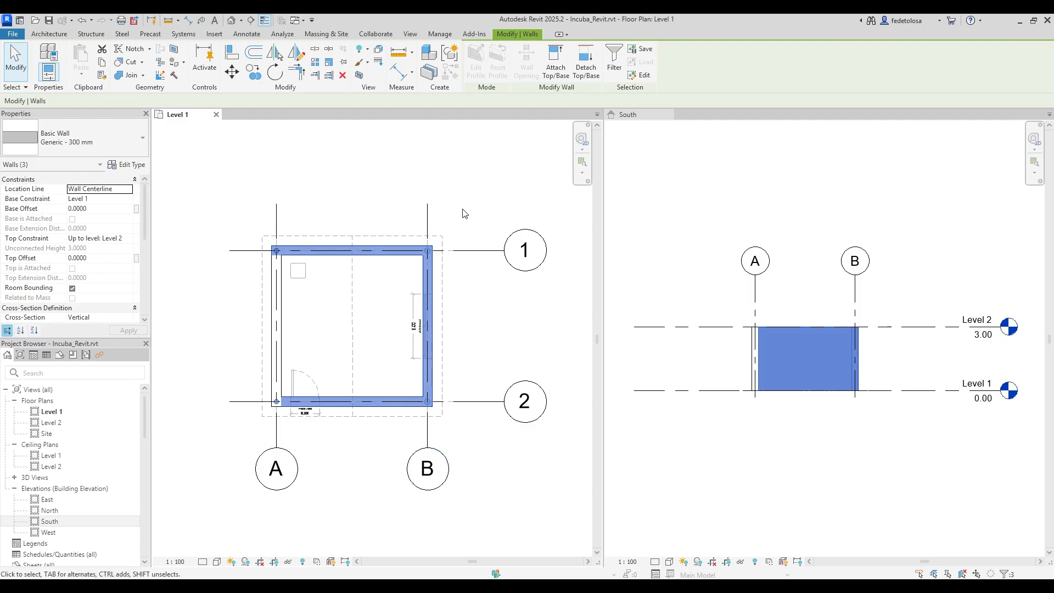
left_click(483, 212)
left_click(630, 118)
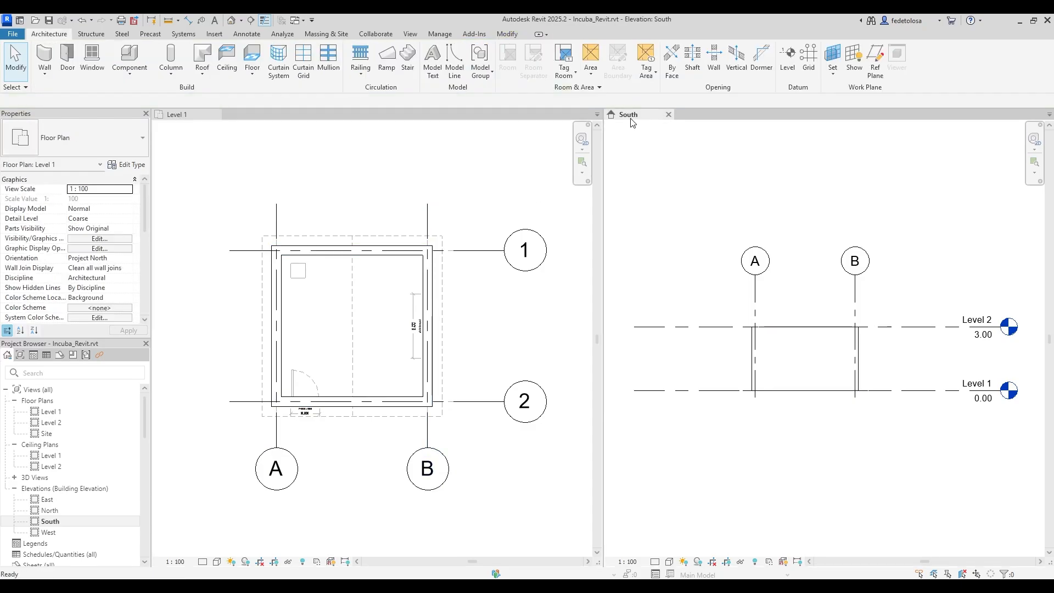
Open the {3D} view from the Project Browser and zoom and pan to centre the room.
left_click(14, 477)
double_click(40, 488)
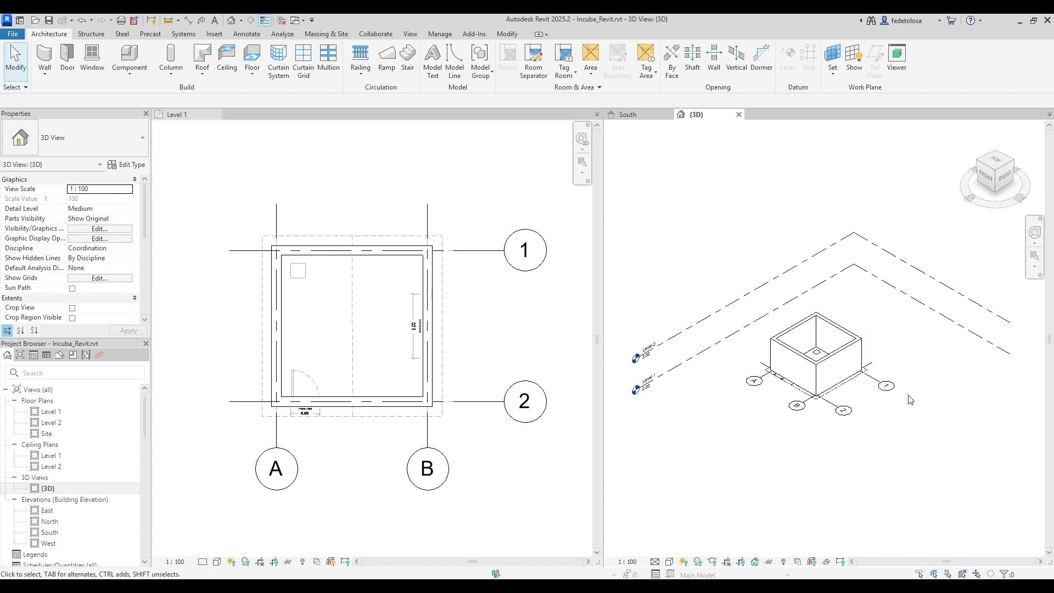
scroll(829, 367, "up", 3)
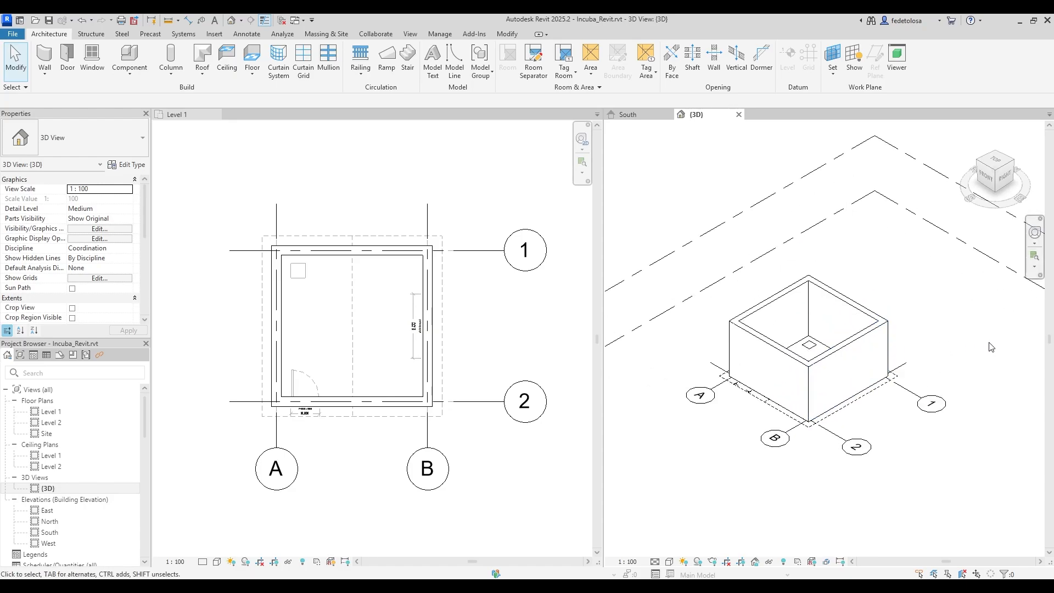
middle_click_drag(981, 353, 1003, 357)
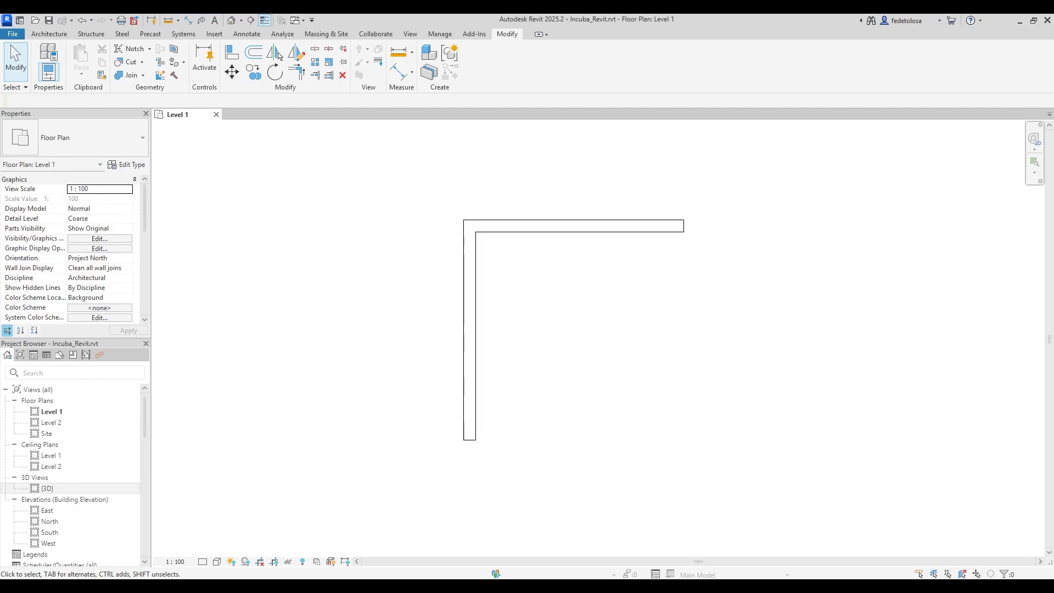
Start the Wall tool (WA) and begin a wall at the bottom end of the L's vertical wall.
left_click(476, 345)
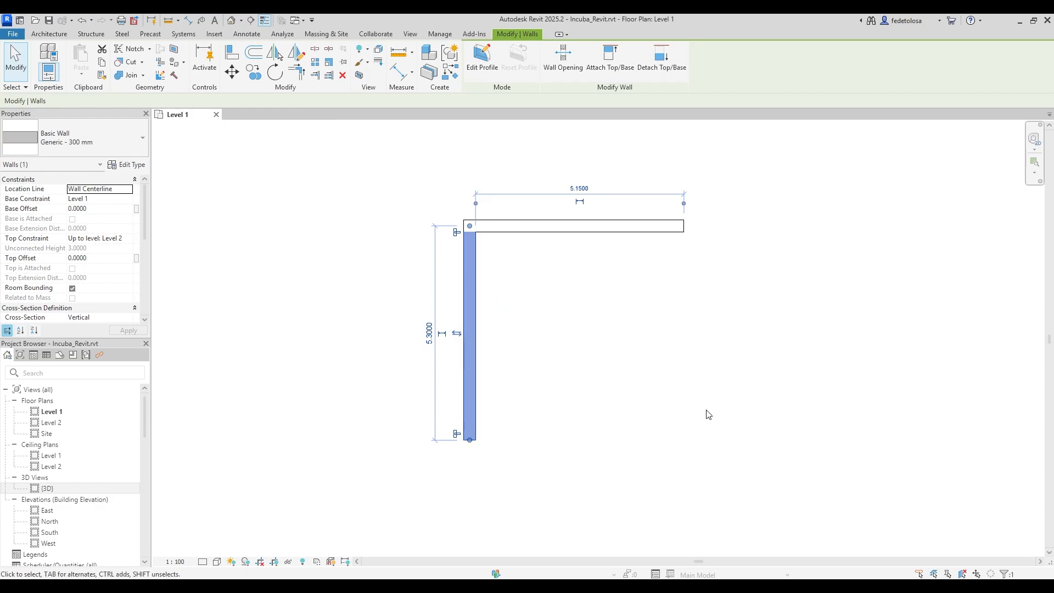
key("Escape")
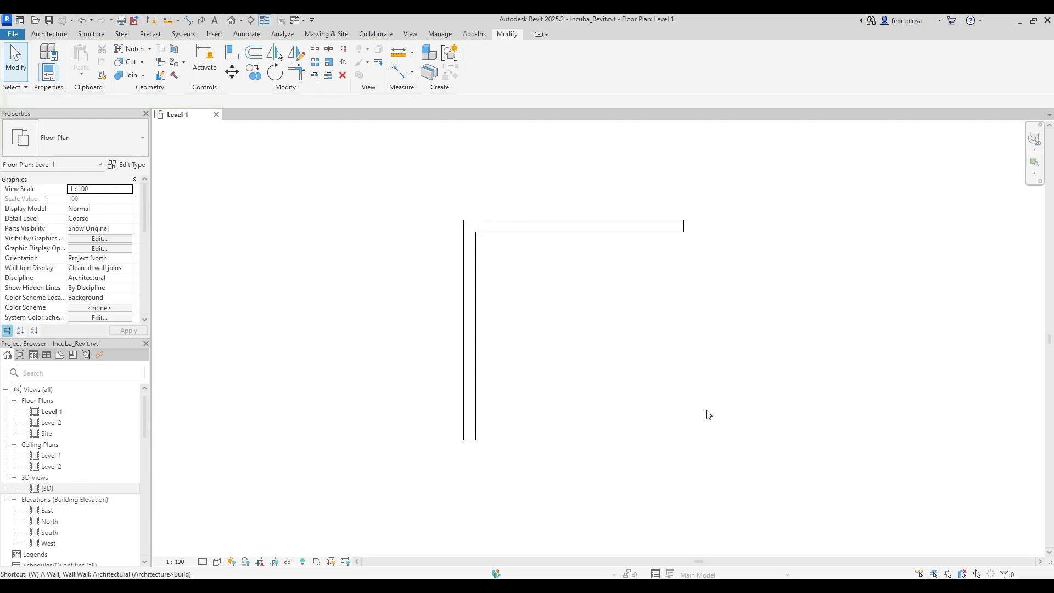
key("w")
key("a")
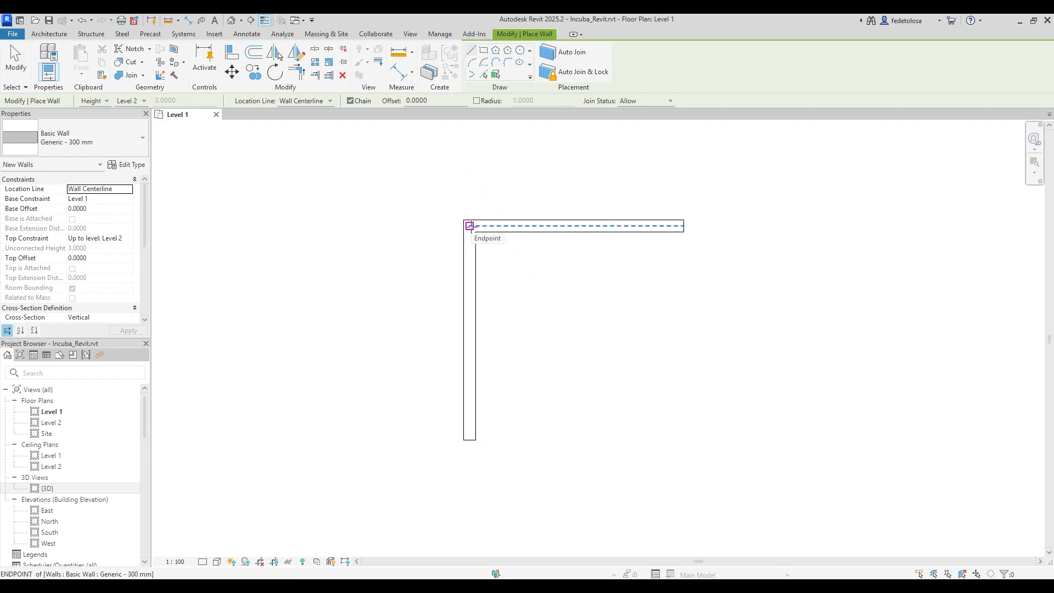
left_click(470, 225)
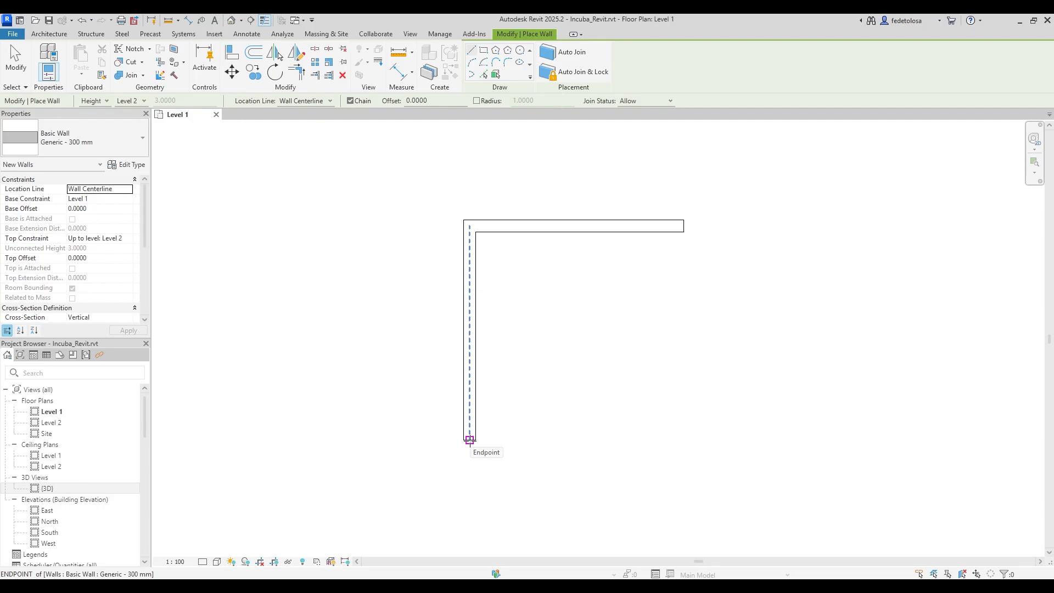
left_click(469, 439)
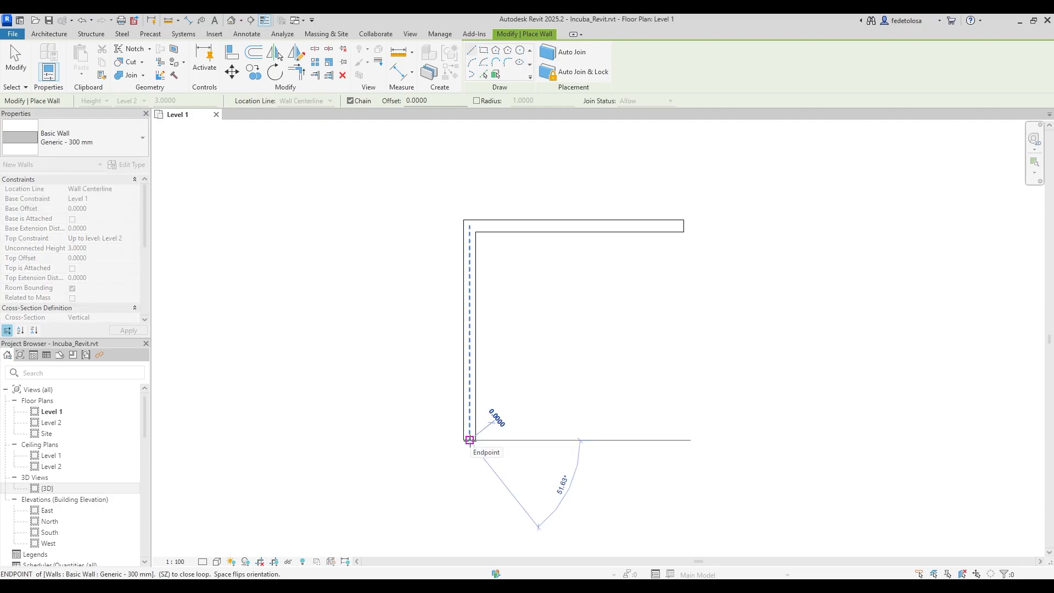
Draw a 5.3000 bottom wall and a right wall to close the room.
scroll(625, 474, "down", 2)
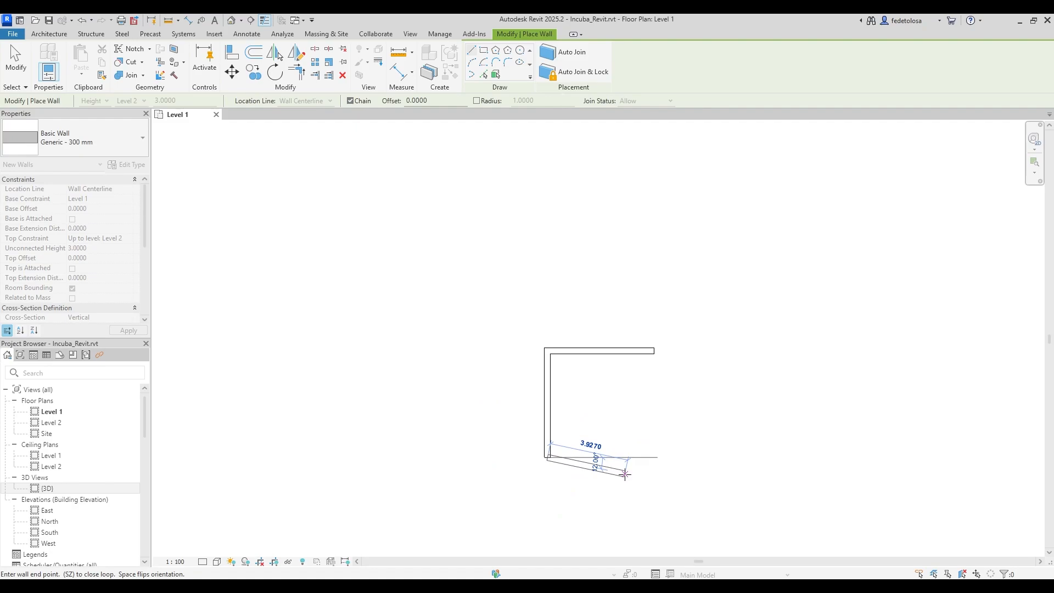
scroll(625, 473, "down", 3)
middle_click_drag(628, 458, 576, 362)
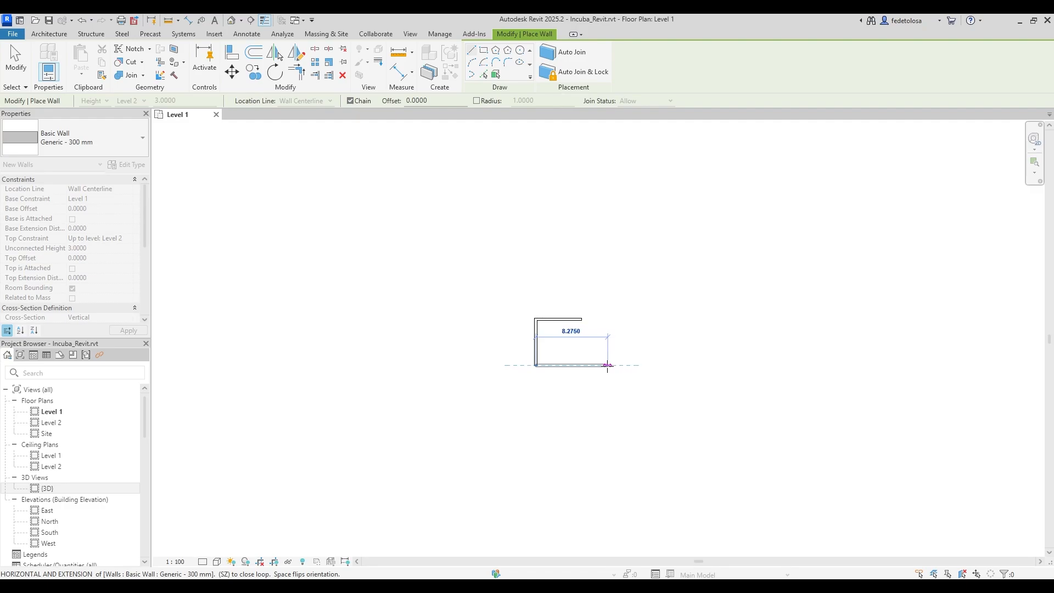
scroll(599, 365, "up", 5)
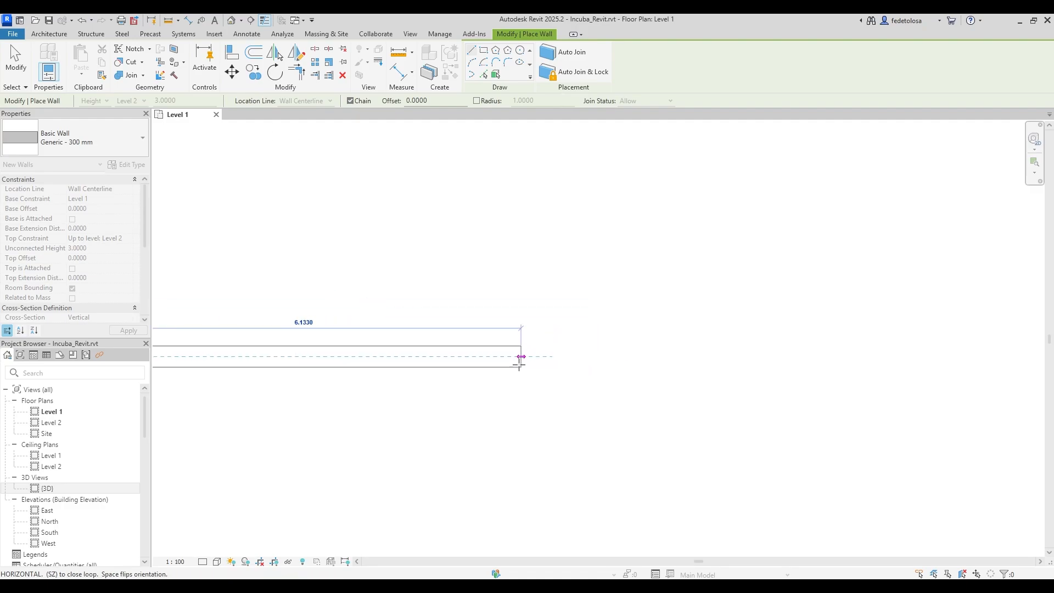
scroll(517, 361, "down", 1)
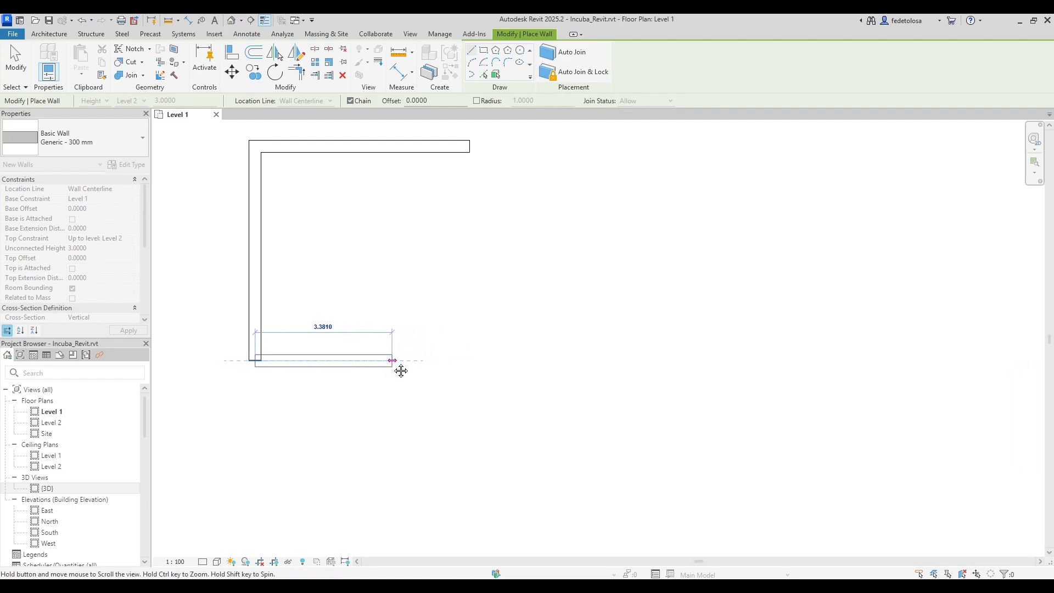
middle_click_drag(401, 372, 567, 423)
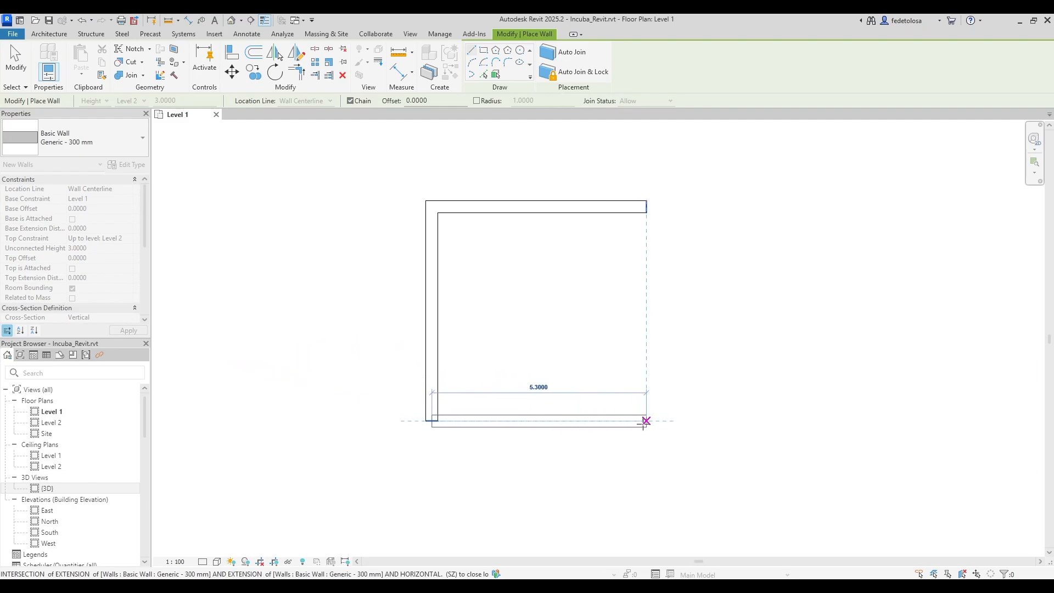
left_click(646, 421)
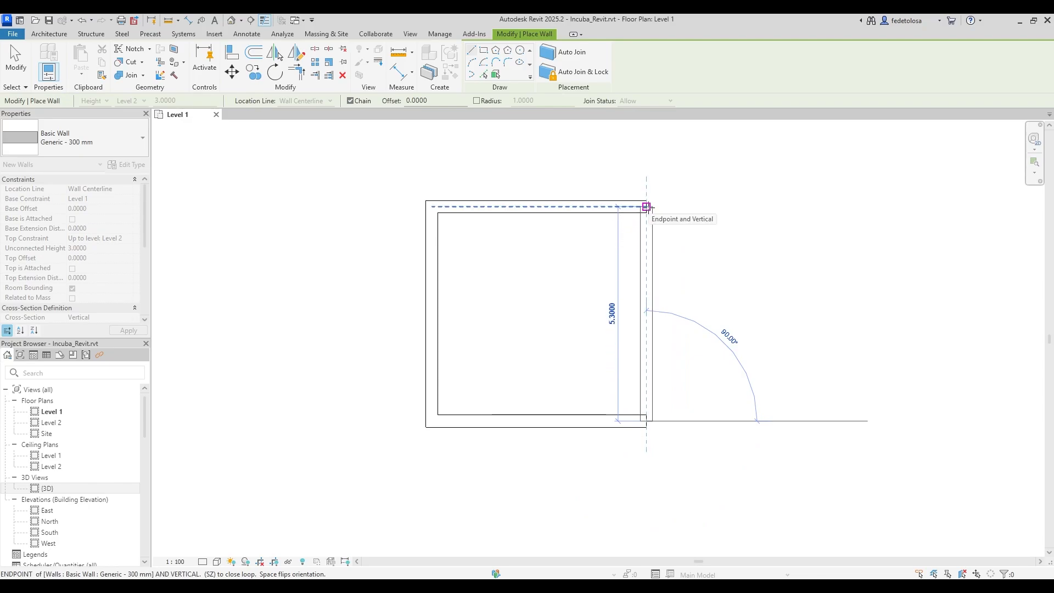
left_click(646, 207)
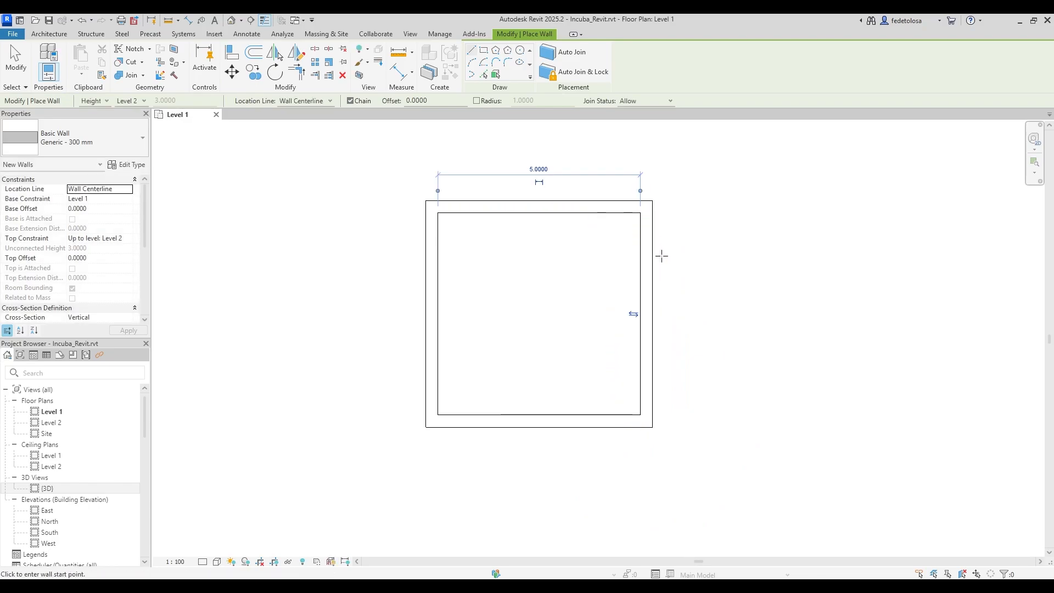
middle_click_drag(705, 395, 739, 426)
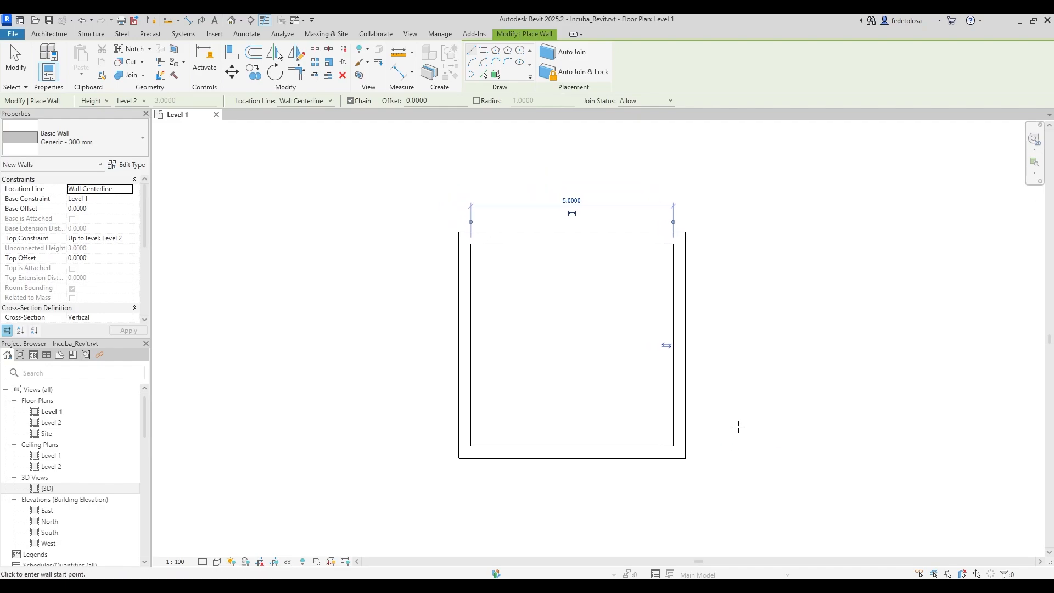
left_click(441, 35)
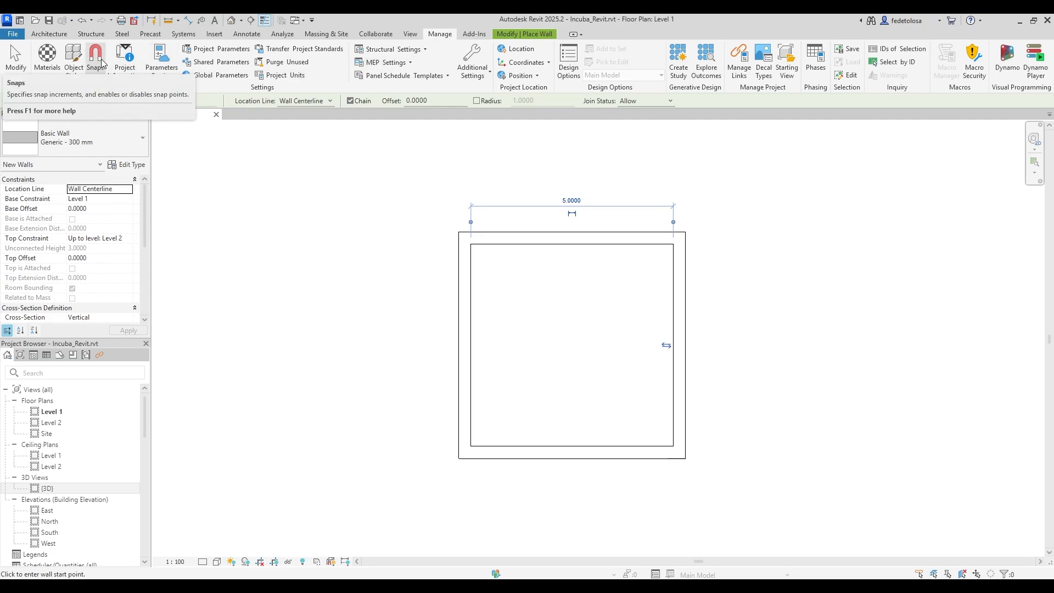
left_click(97, 59)
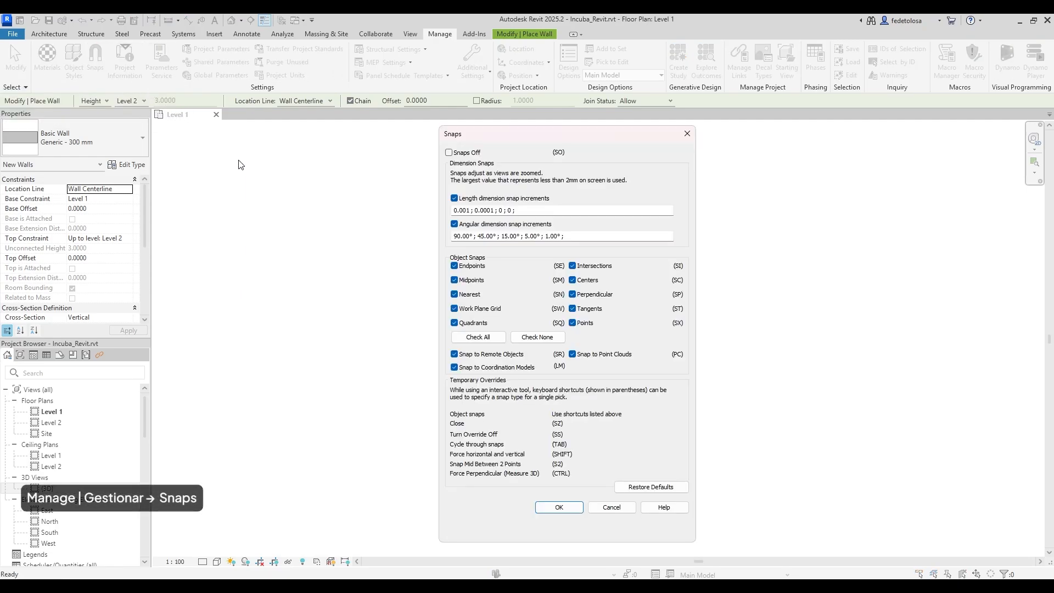
left_click(561, 210)
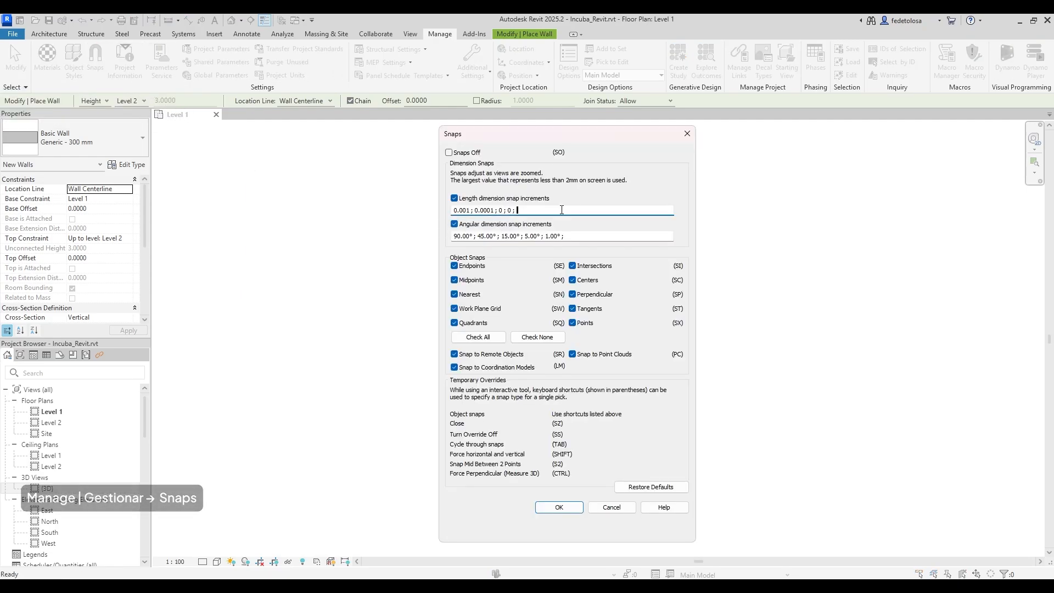
left_click(619, 238)
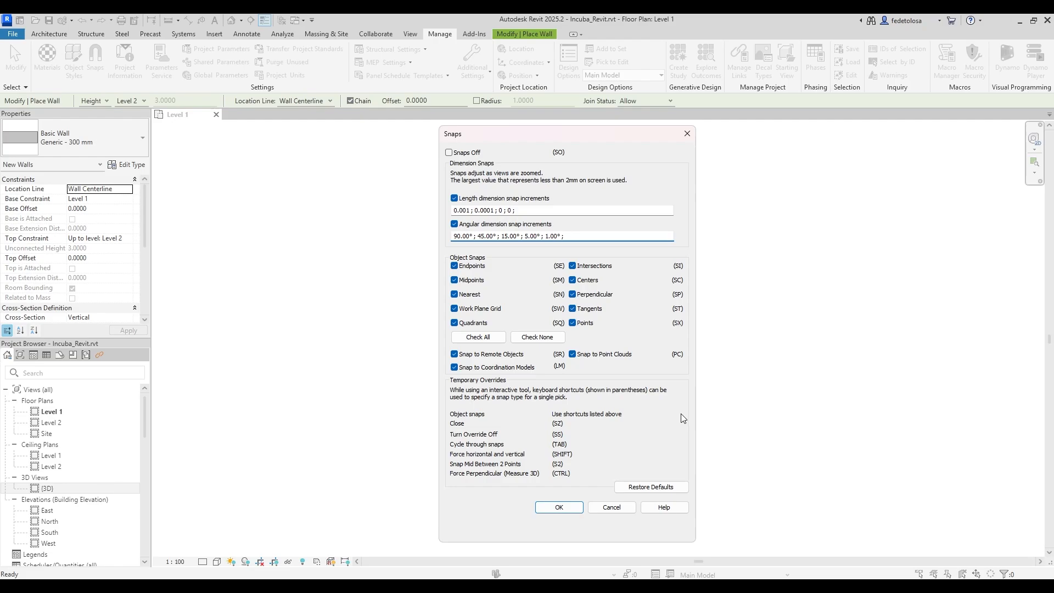
left_click(622, 508)
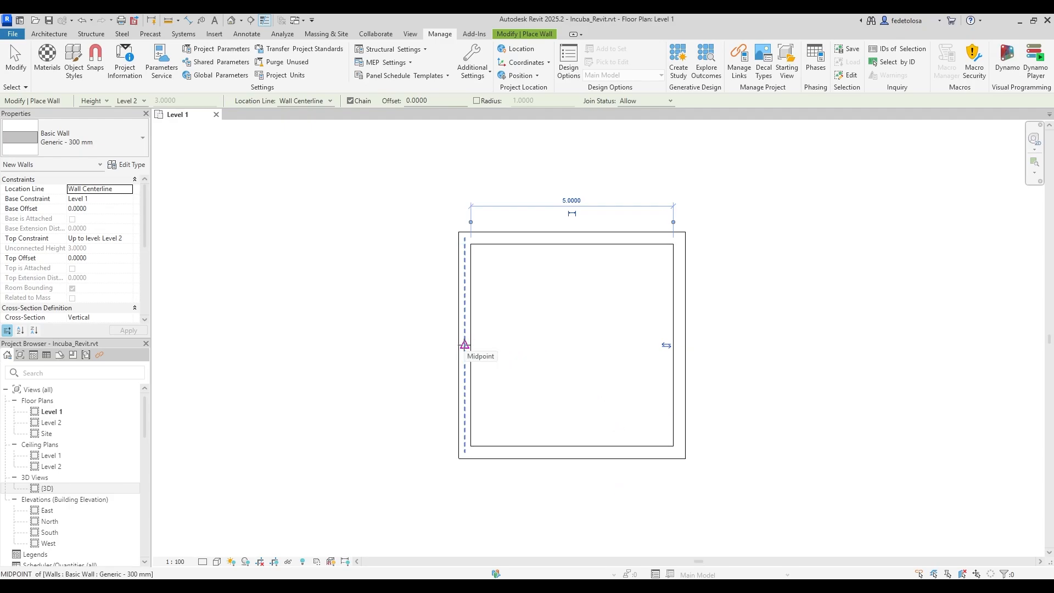
Draw a 5.3000 horizontal wall from the left wall's midpoint to the right wall's midpoint.
left_click(464, 345)
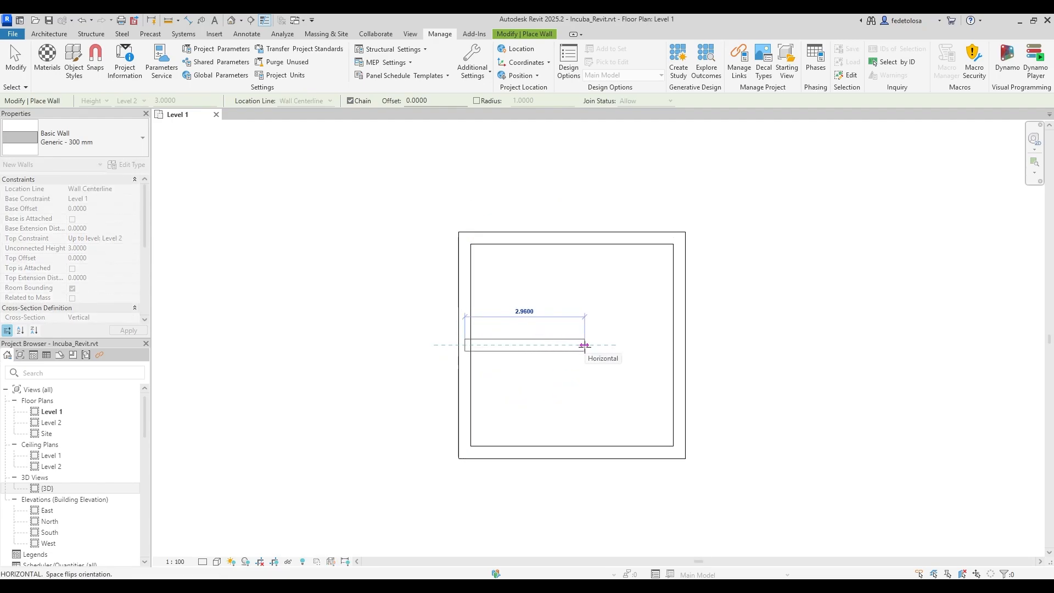
key("s")
key("e")
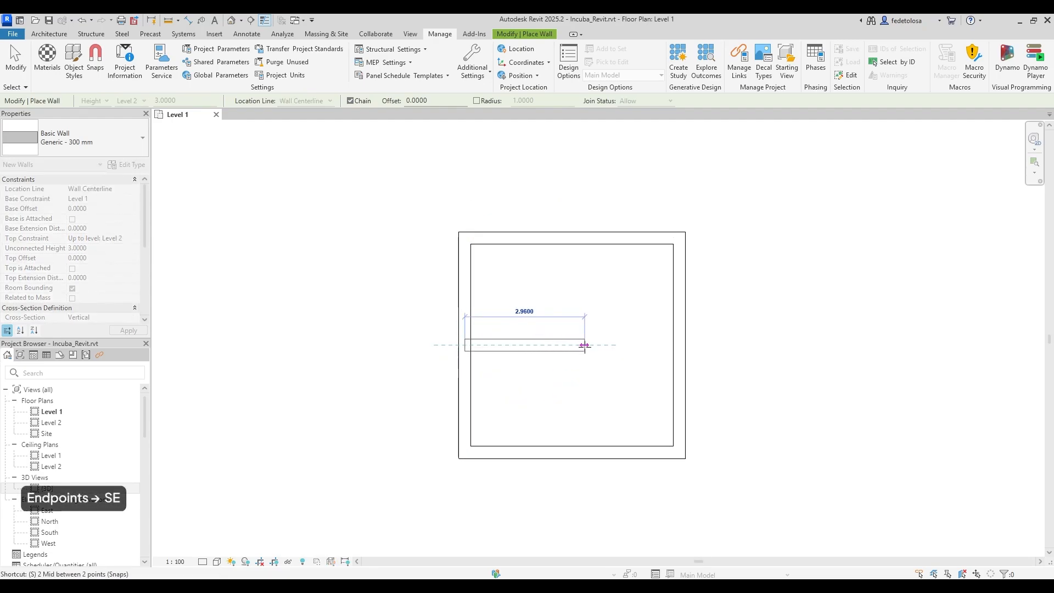
left_click(585, 346)
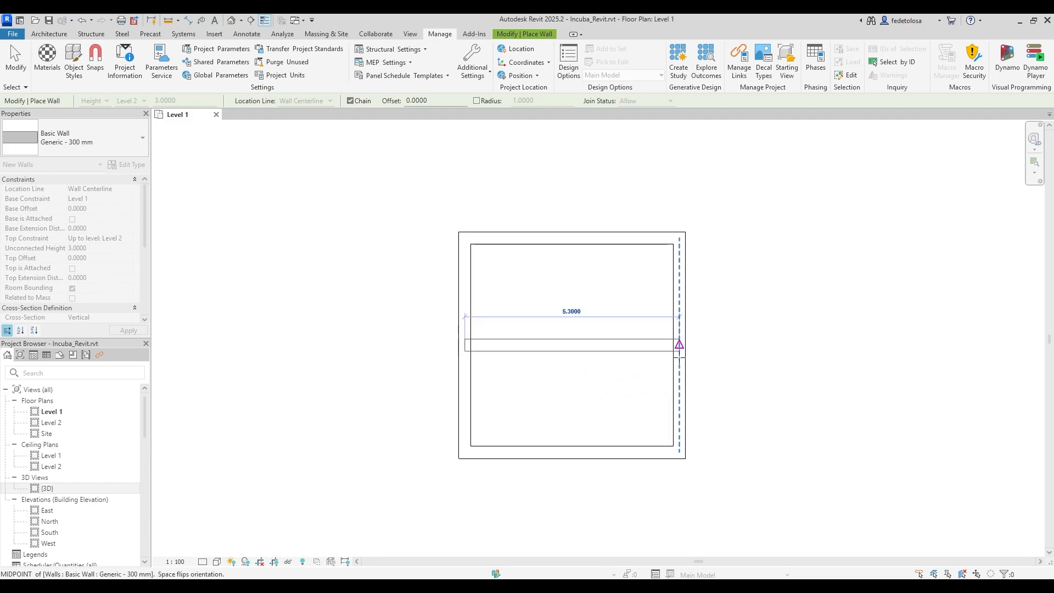
left_click(679, 354)
key("Escape")
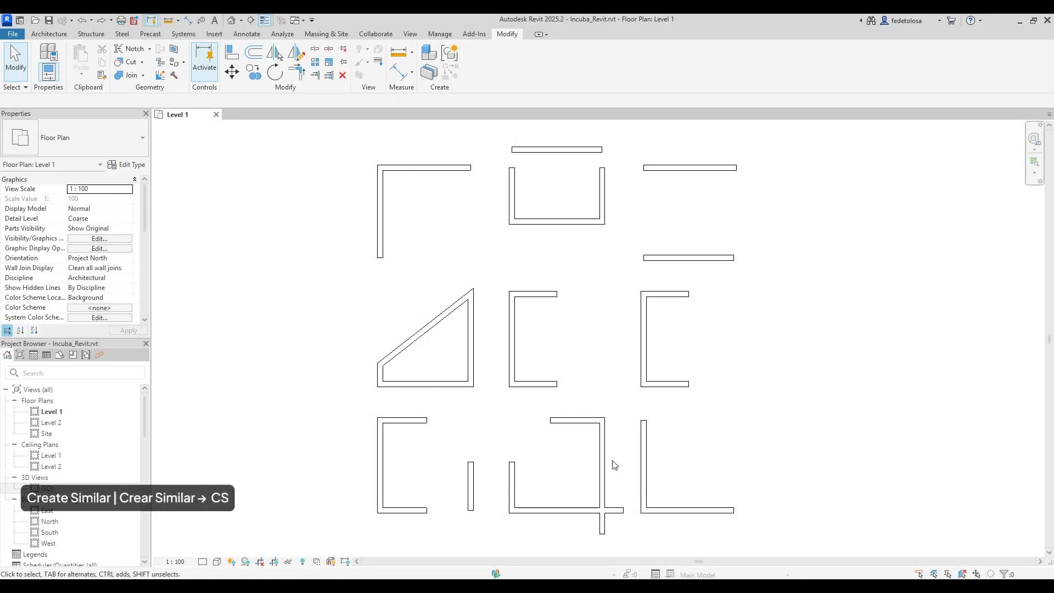
Add matching bottom and right walls to close the top-left L into a square box.
left_click(446, 172)
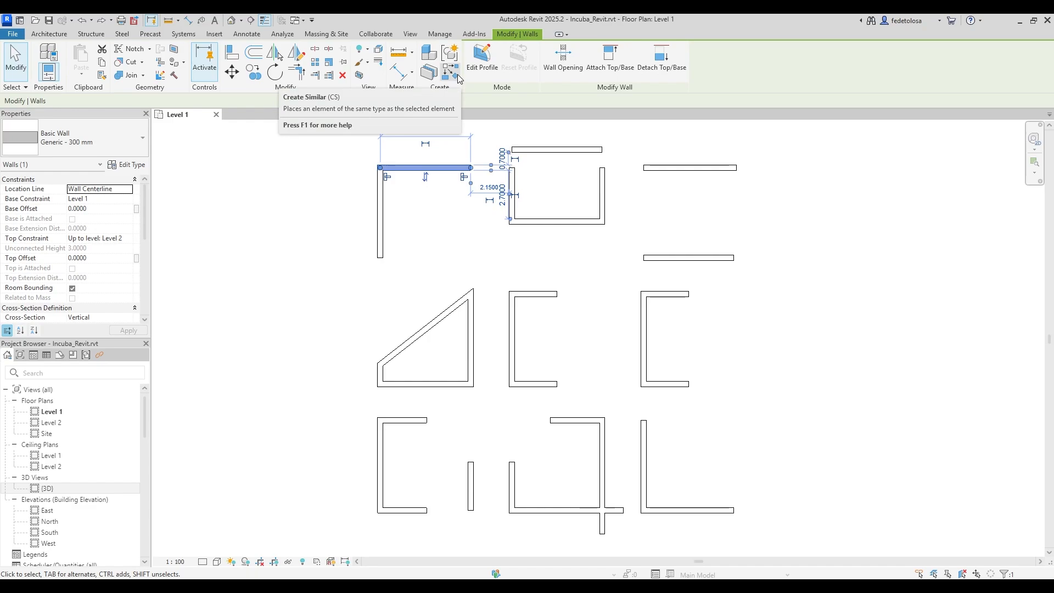
left_click(458, 77)
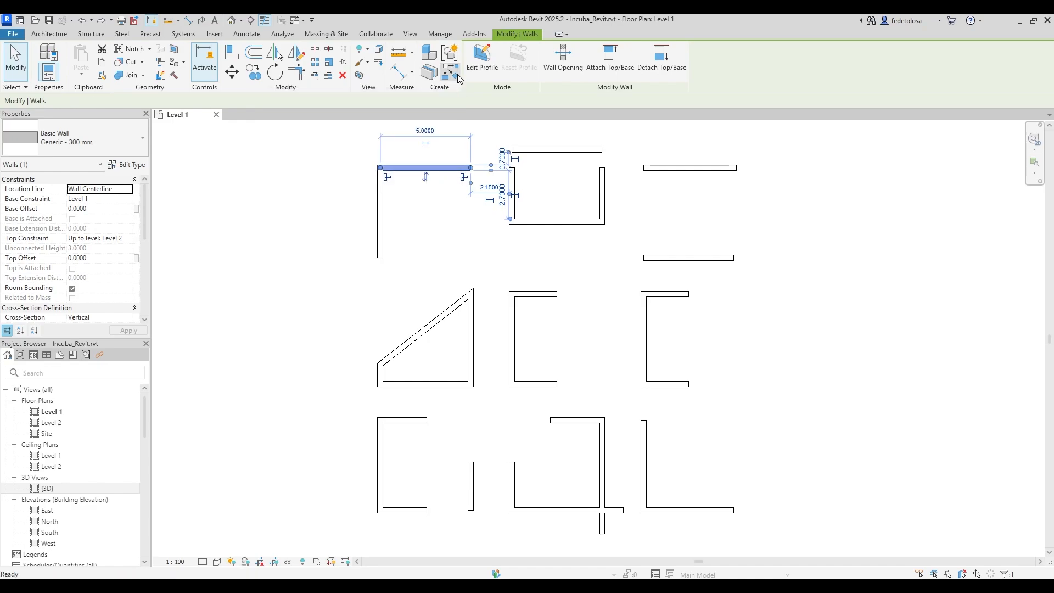
left_click(380, 258)
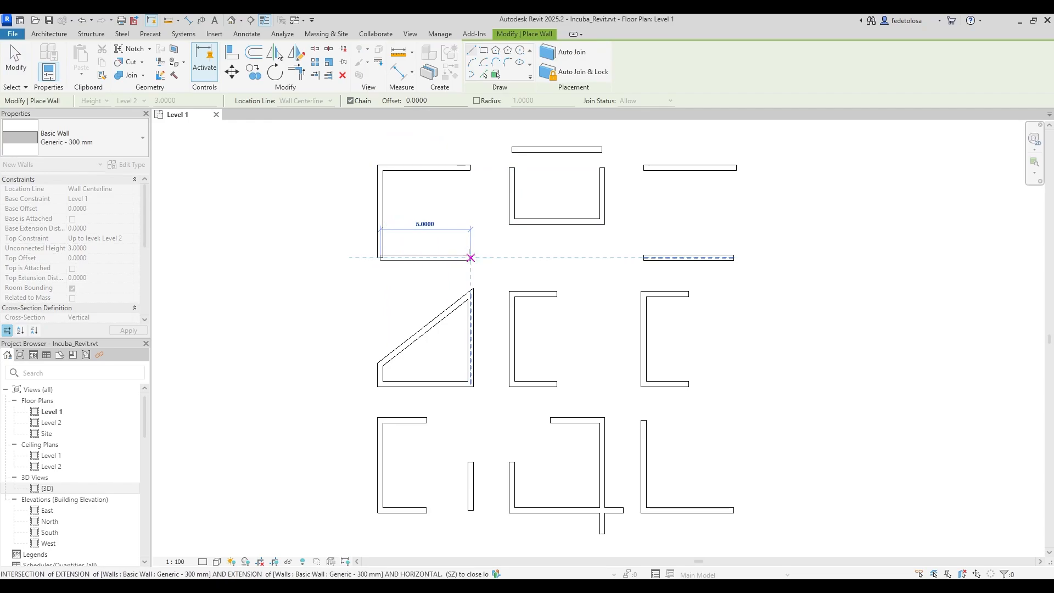
left_click(471, 255)
left_click(471, 167)
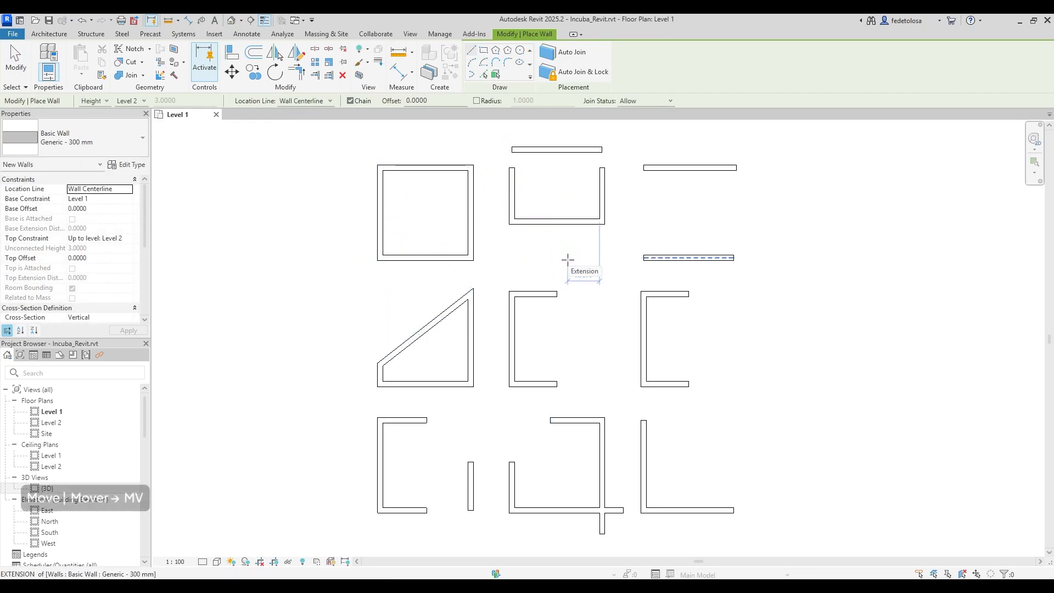
key("Escape")
key("Escape")
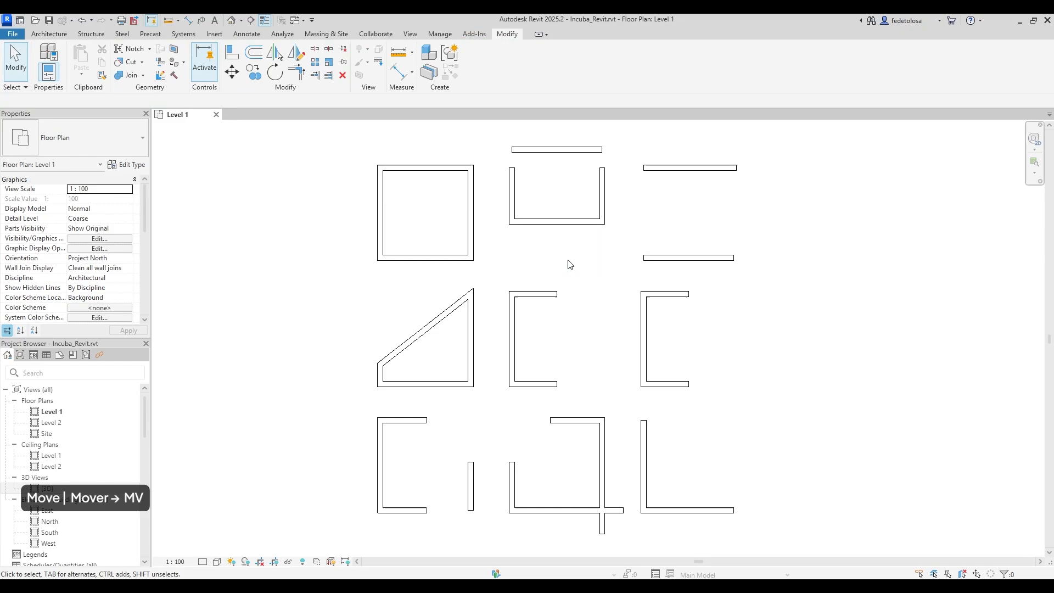
Move the loose wall from its right end onto the U's top corner.
left_click(232, 73)
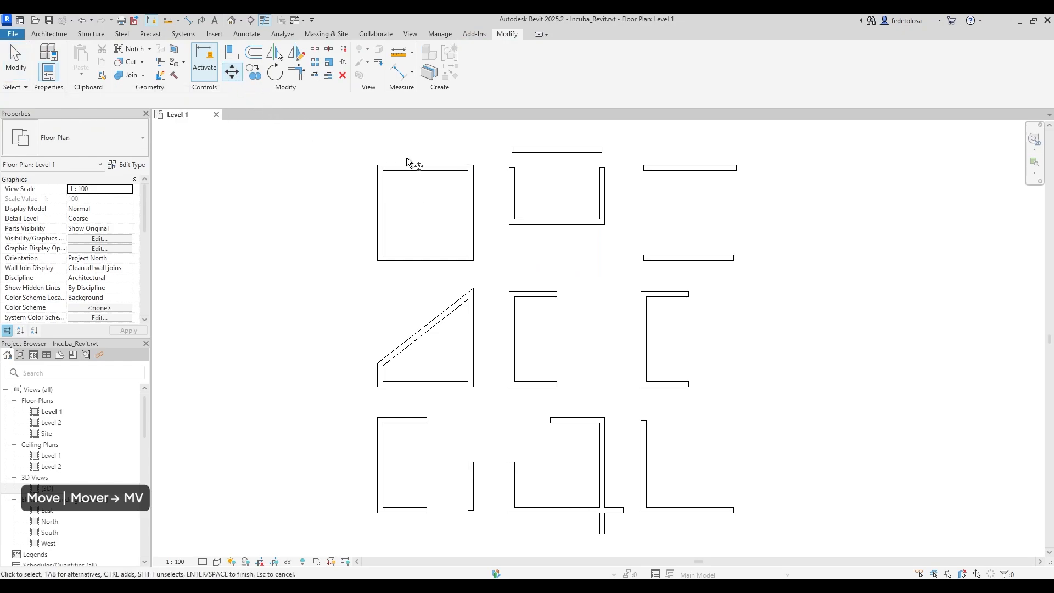
left_click(553, 154)
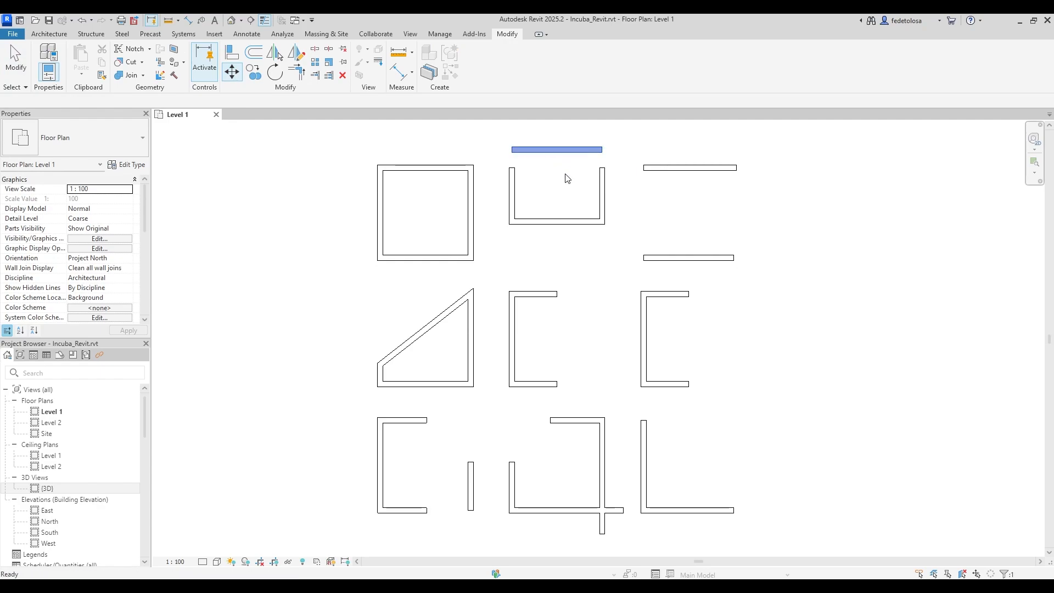
key("Return")
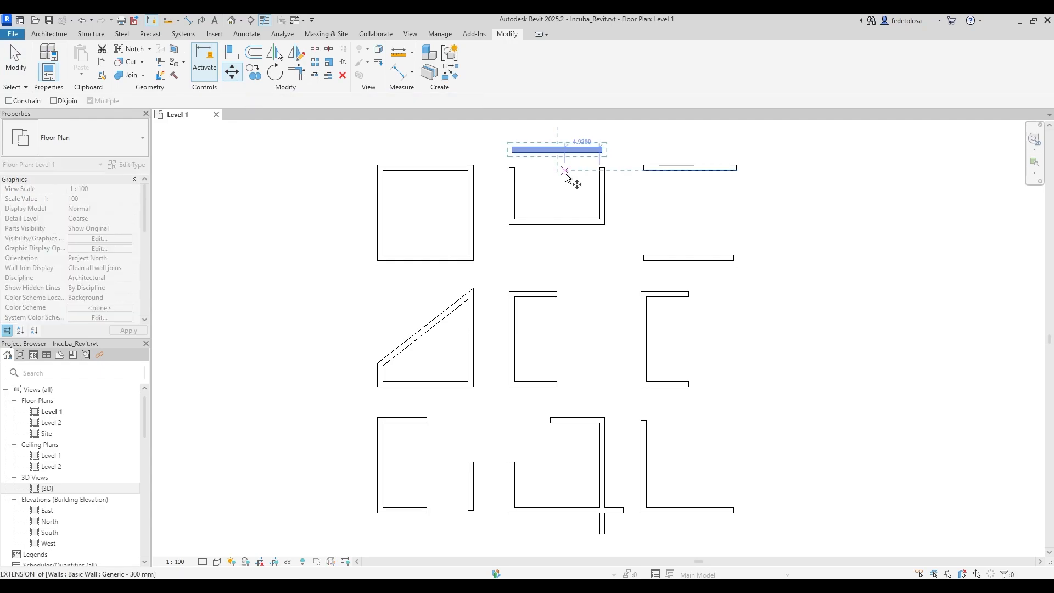
left_click(603, 149)
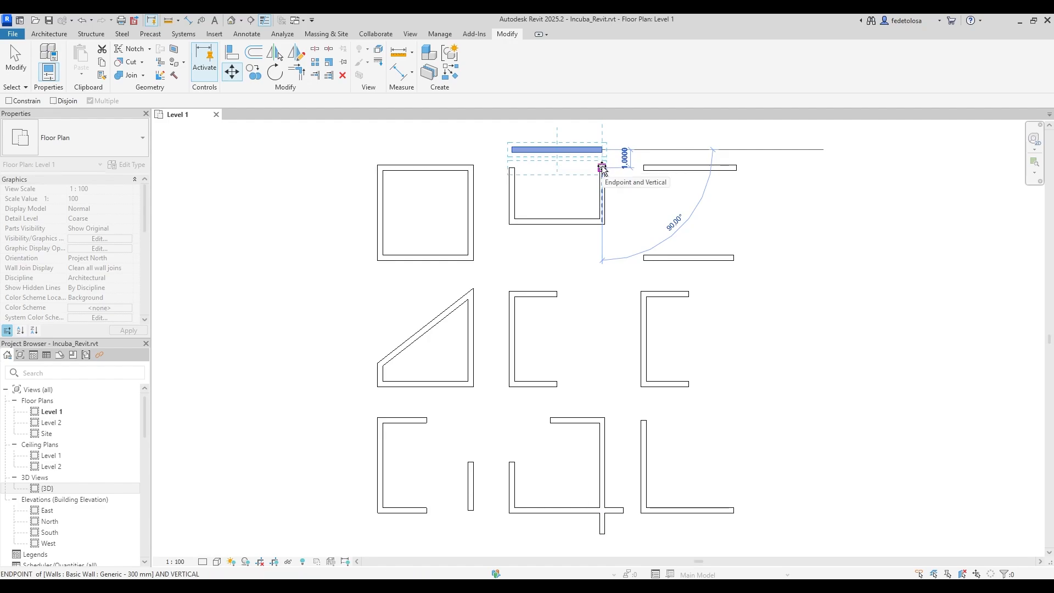
left_click(602, 168)
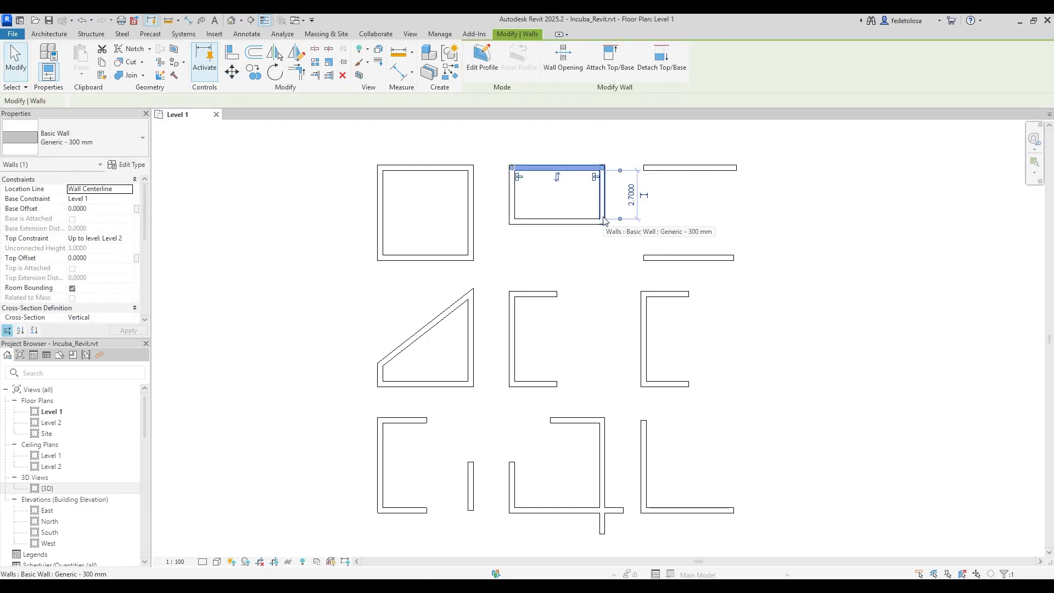
Try moving the U's bottom wall 2.0000 down with Disjoin, then undo it.
left_click(563, 222)
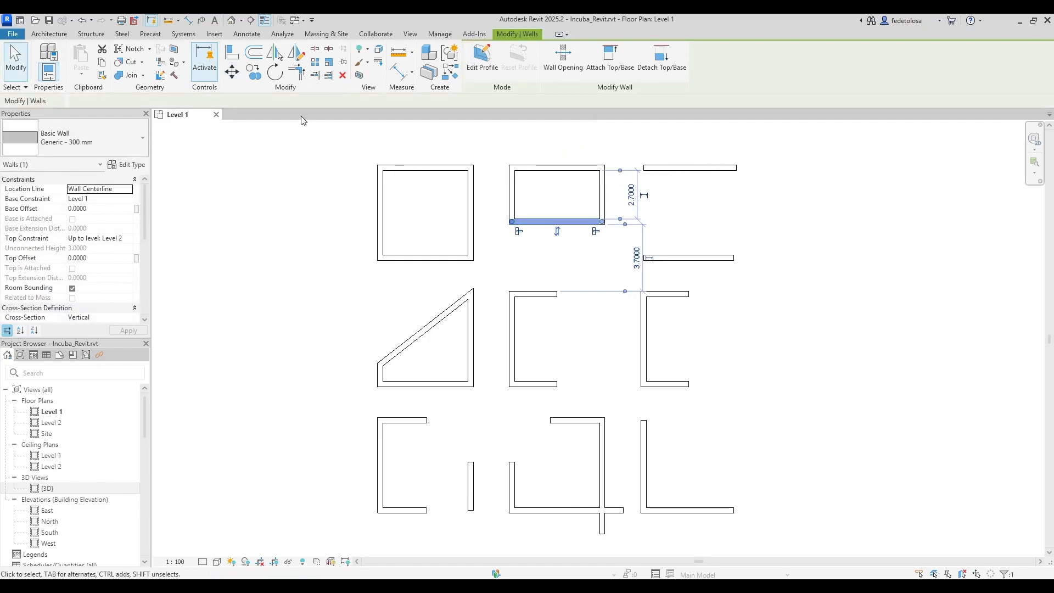
left_click(232, 73)
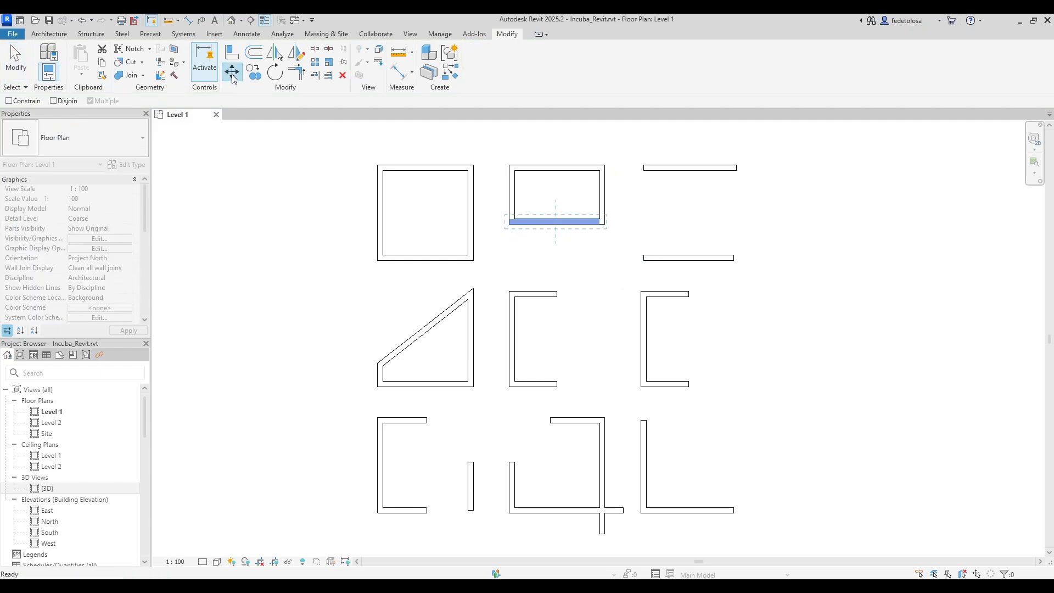
left_click(53, 101)
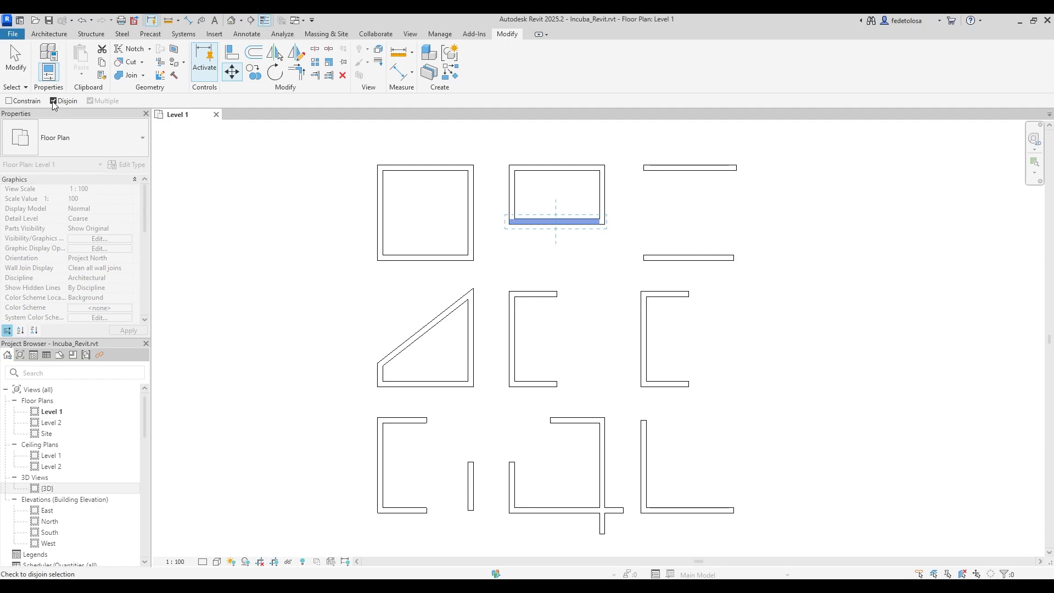
left_click(629, 222)
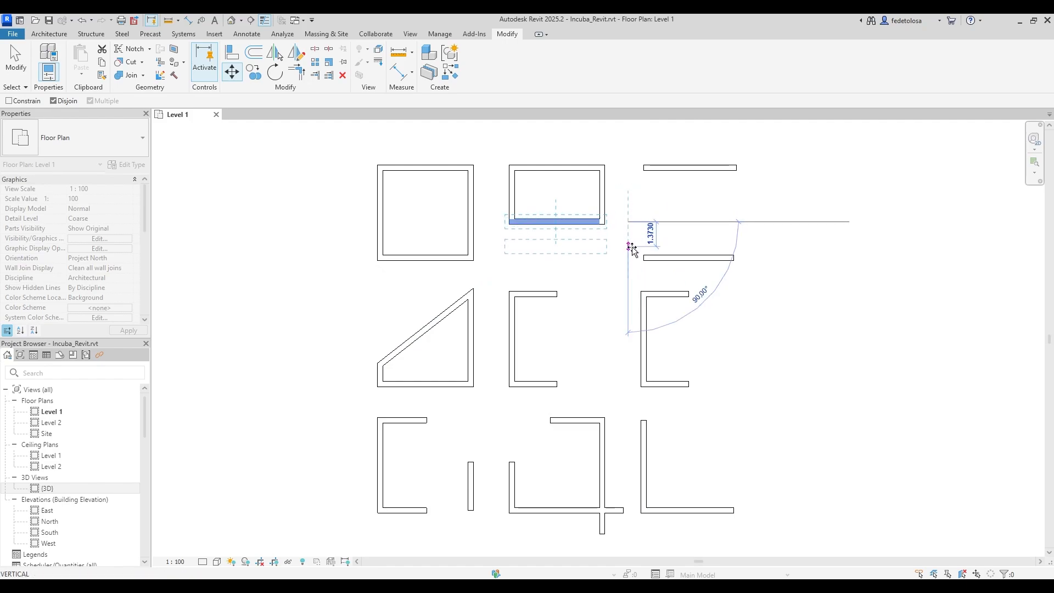
left_click(631, 259)
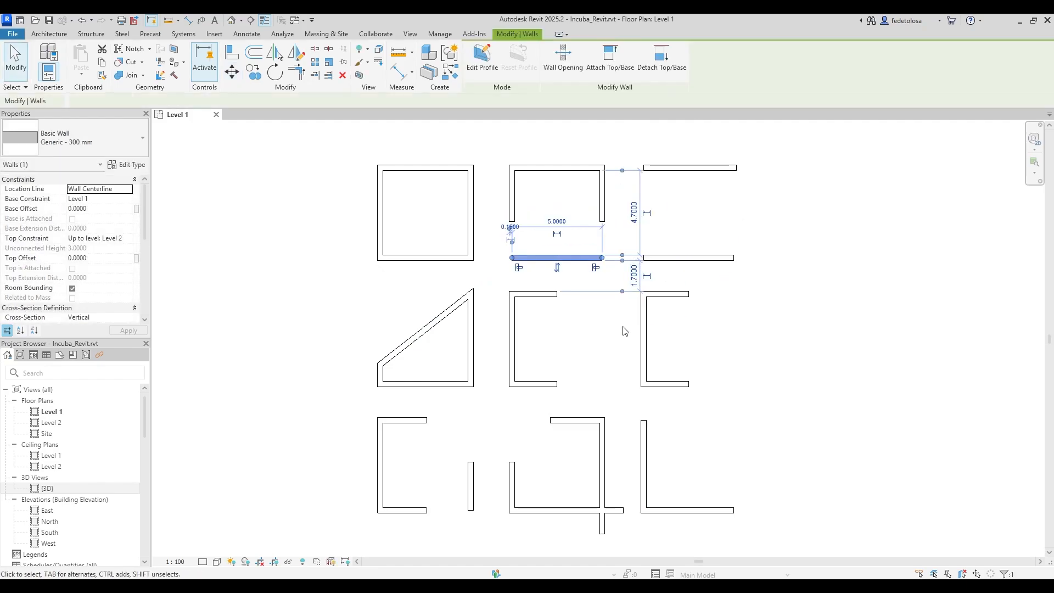
key("ctrl+z")
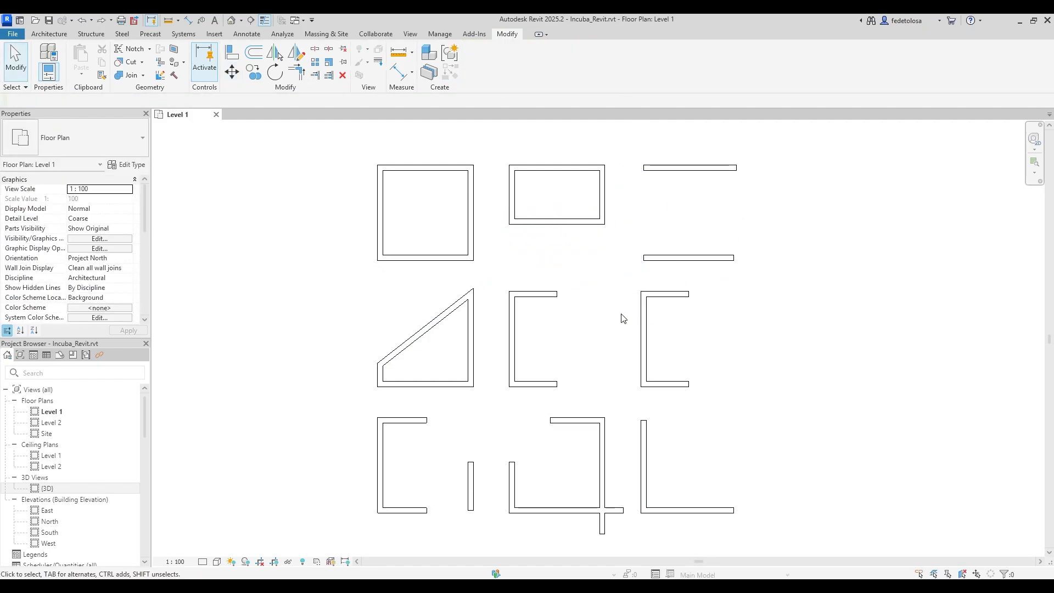
Move the U's bottom wall down from its left end to square the box.
left_click(583, 222)
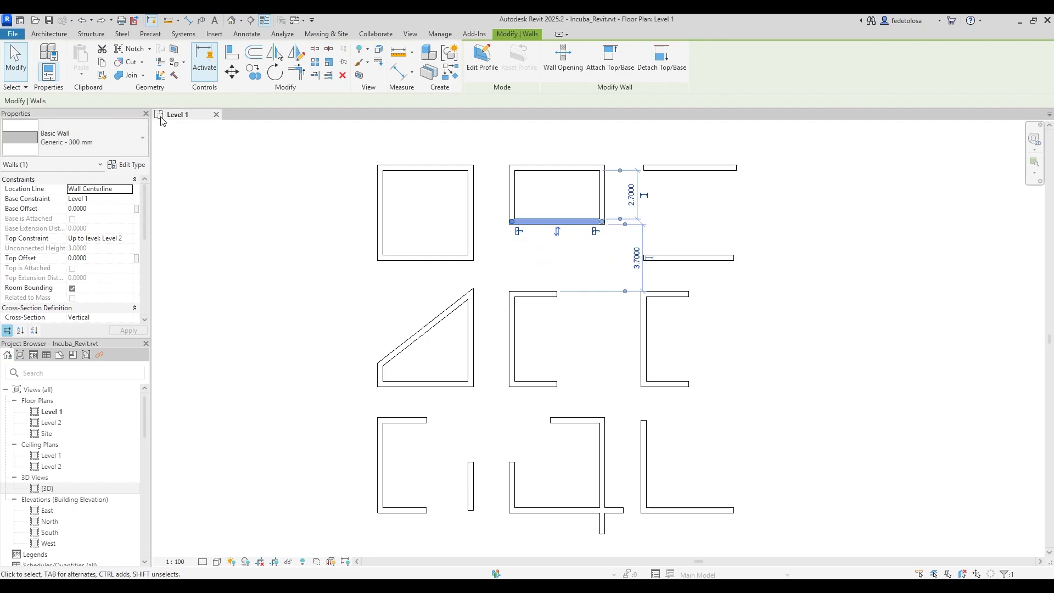
left_click(231, 72)
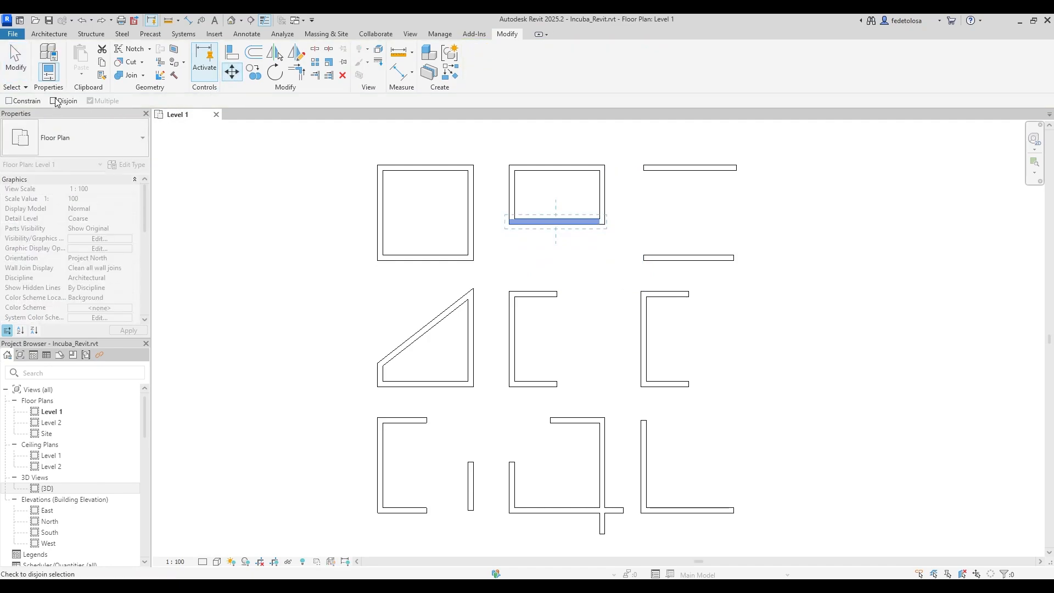
left_click(511, 222)
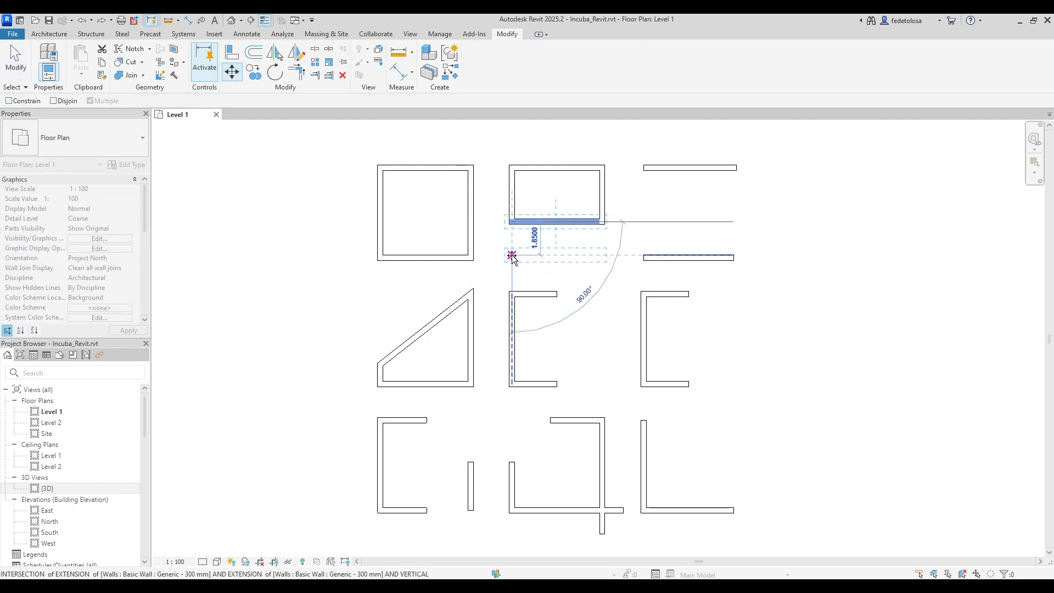
left_click(512, 256)
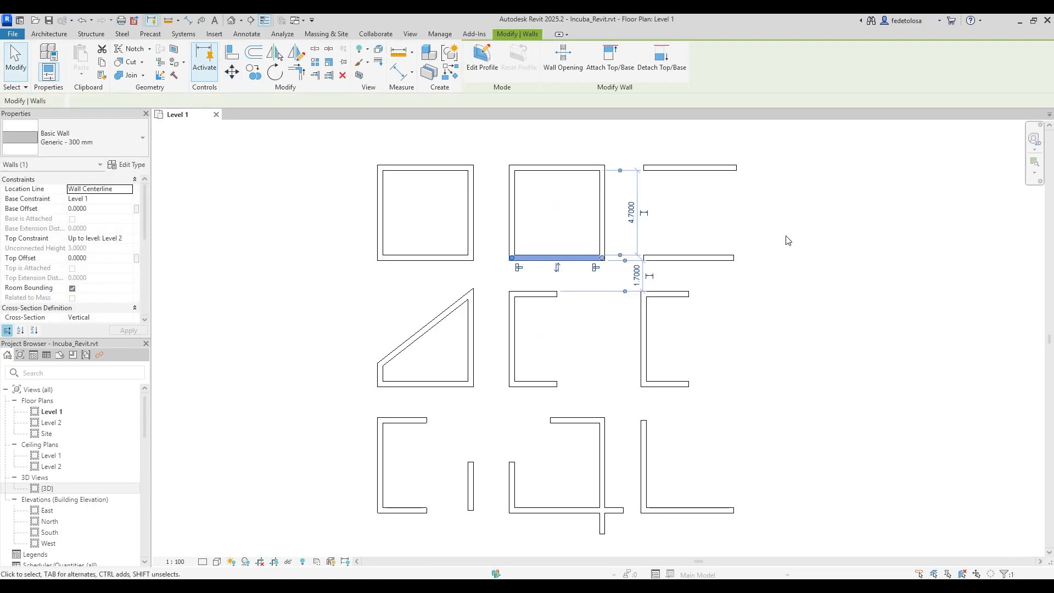
key("Escape")
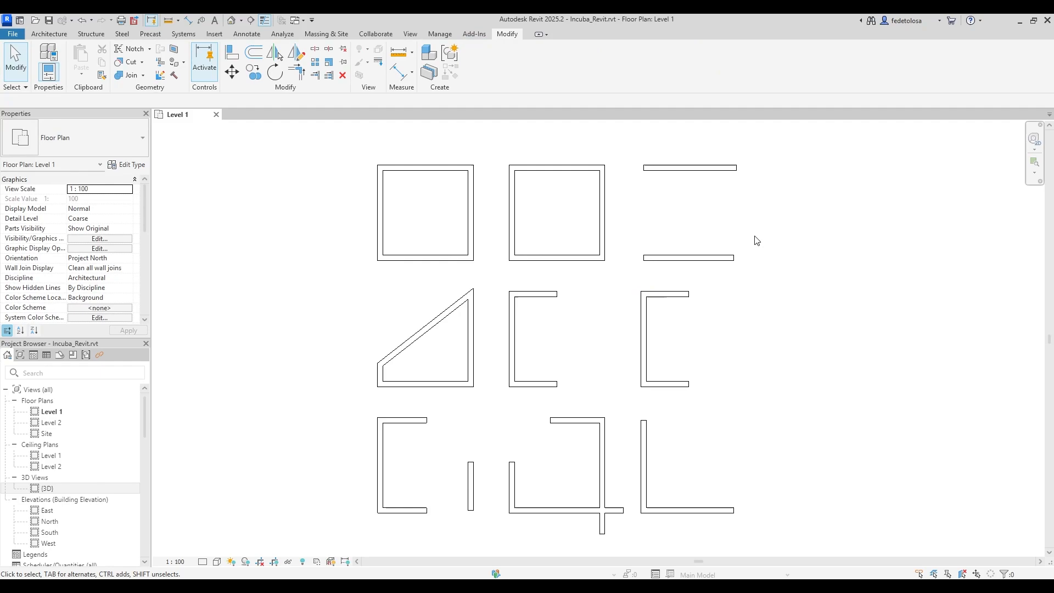
key("c")
key("o")
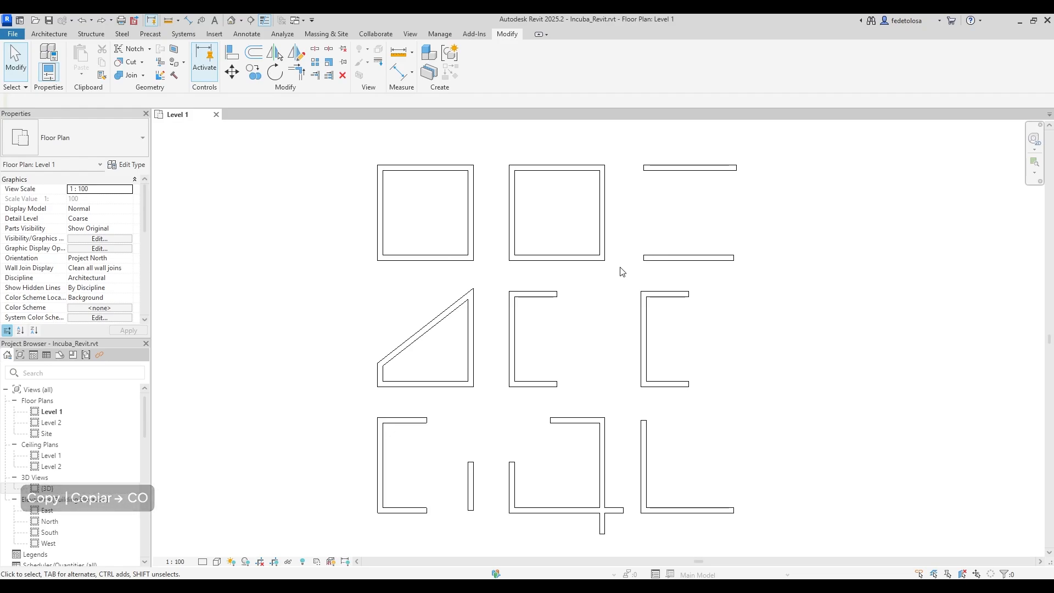
Copy the second square's right wall across as the third square's right side.
key("c")
key("o")
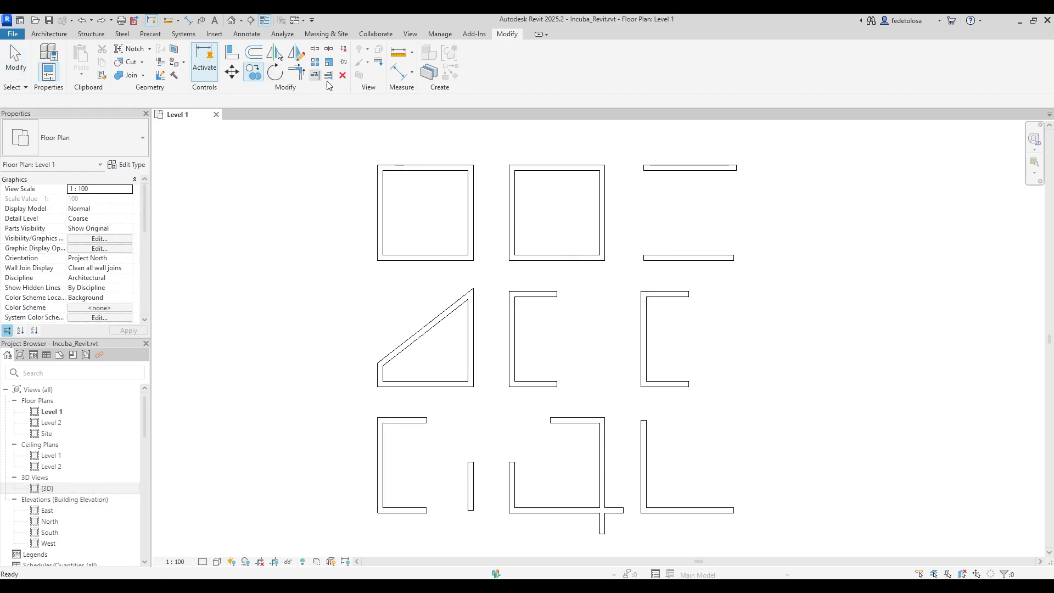
left_click(598, 219)
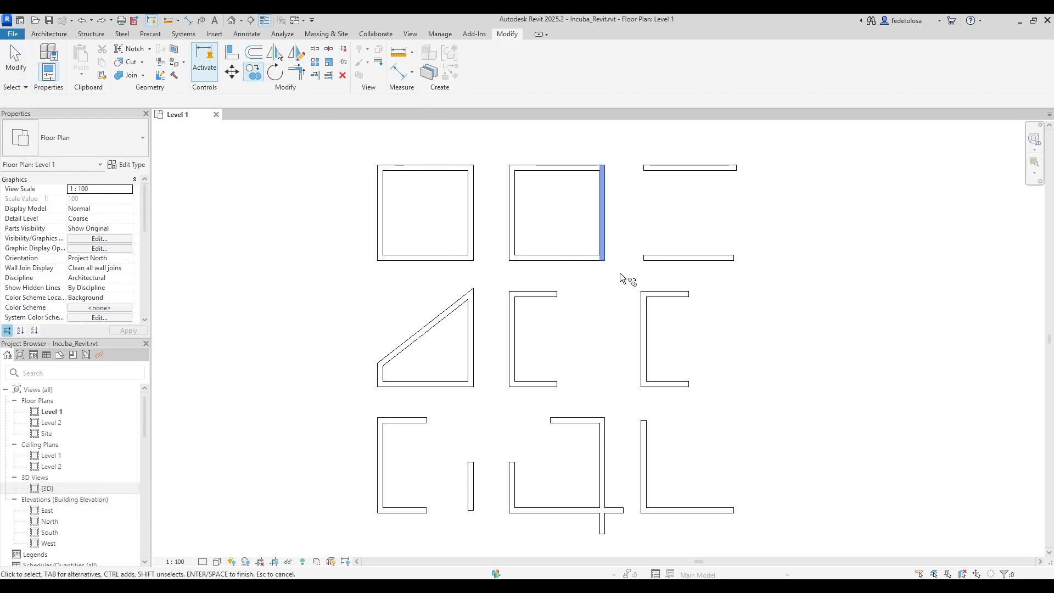
key("Return")
left_click(605, 261)
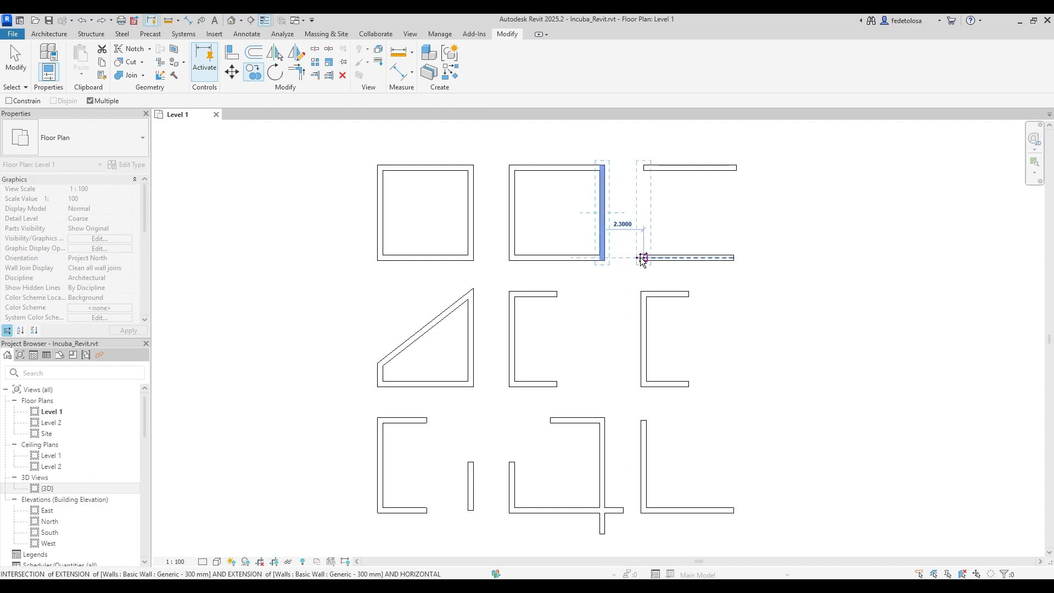
left_click(730, 258)
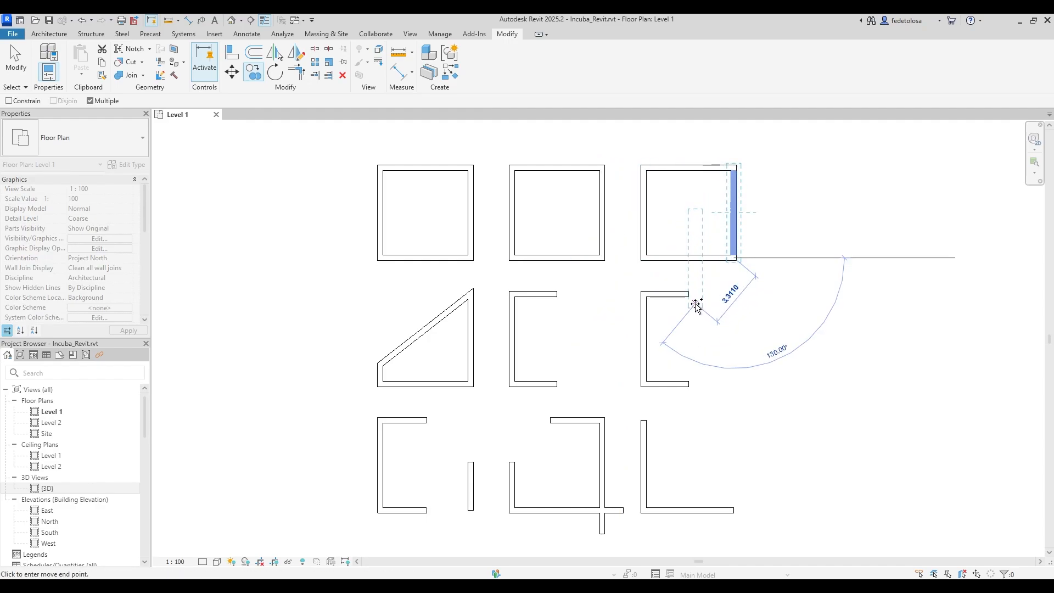
Select the triangular room's diagonal wall for rotating.
key("Escape")
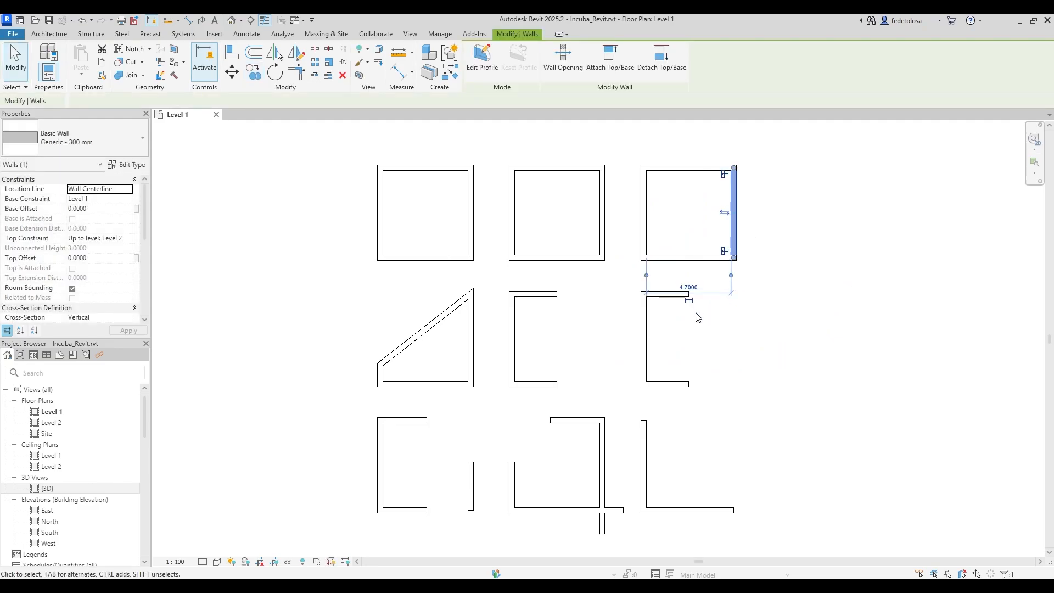
key("Escape")
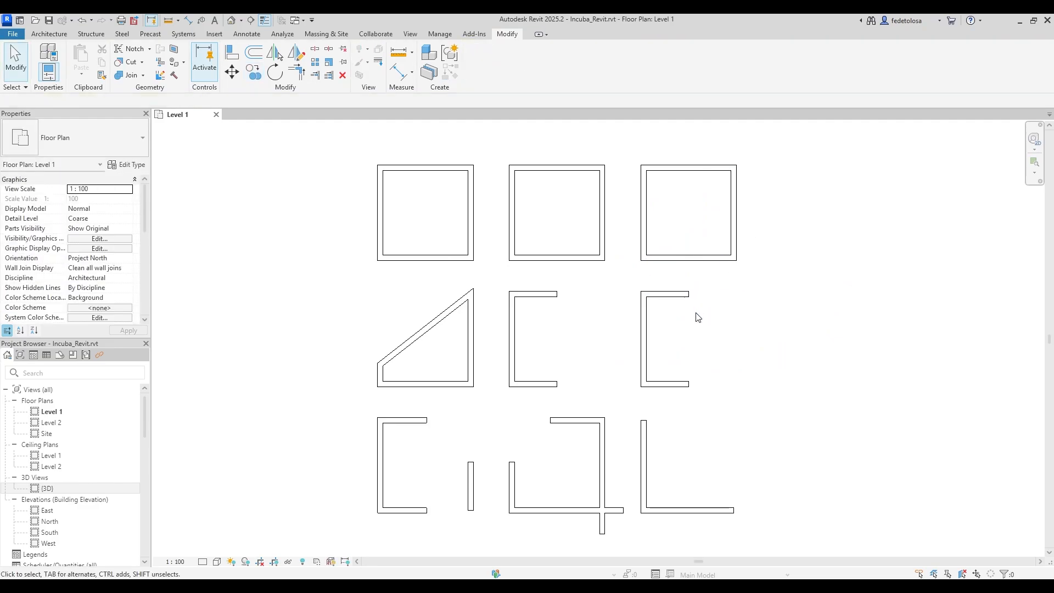
left_click(426, 327)
left_click(275, 72)
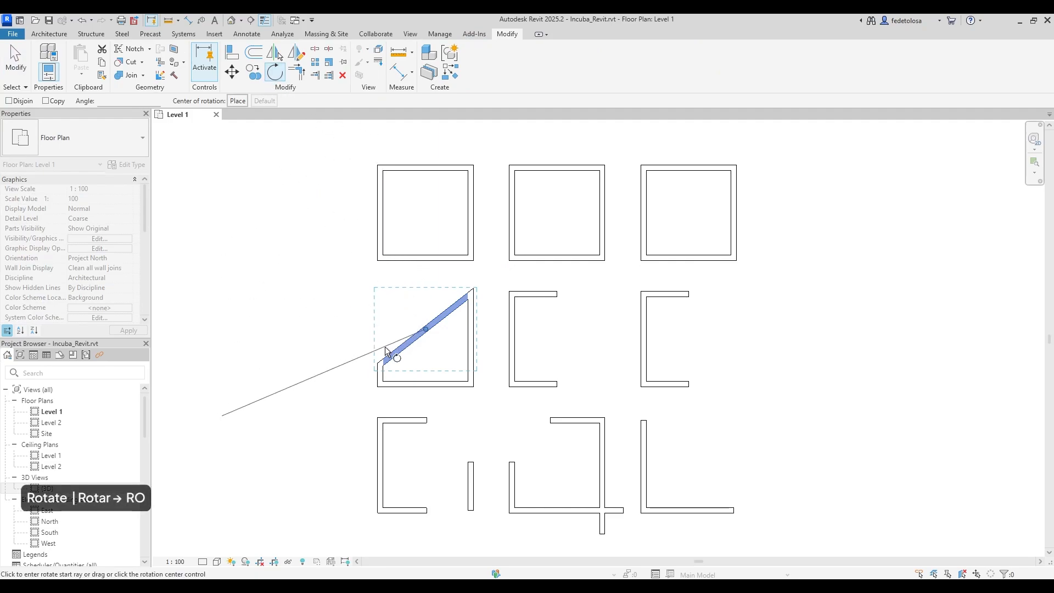
Rotate the diagonal wall about its upper endpoint to horizontal, closing the middle-left square.
left_click(342, 395)
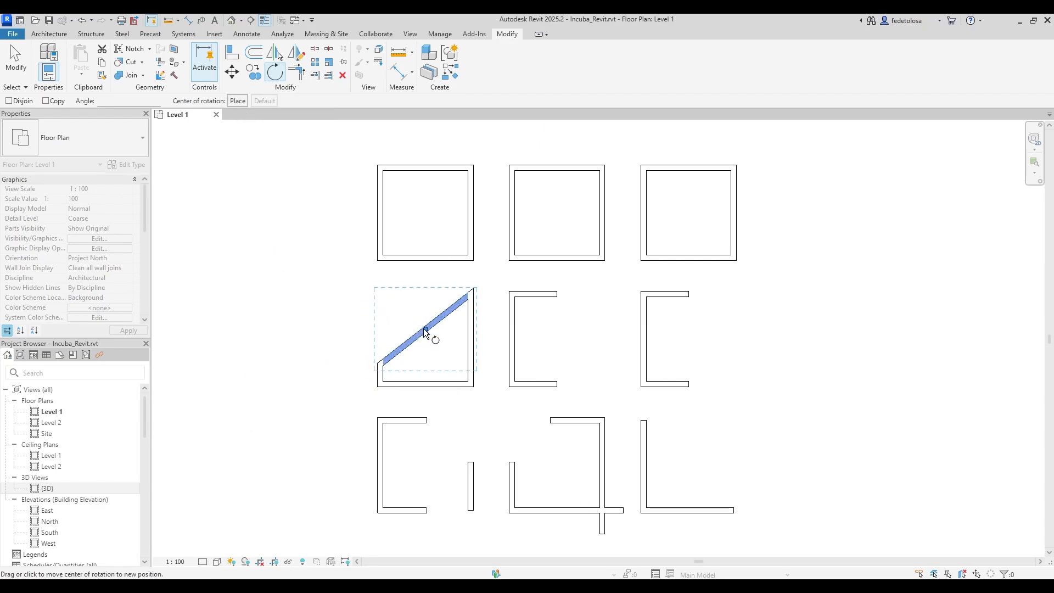
left_click_drag(425, 330, 469, 295)
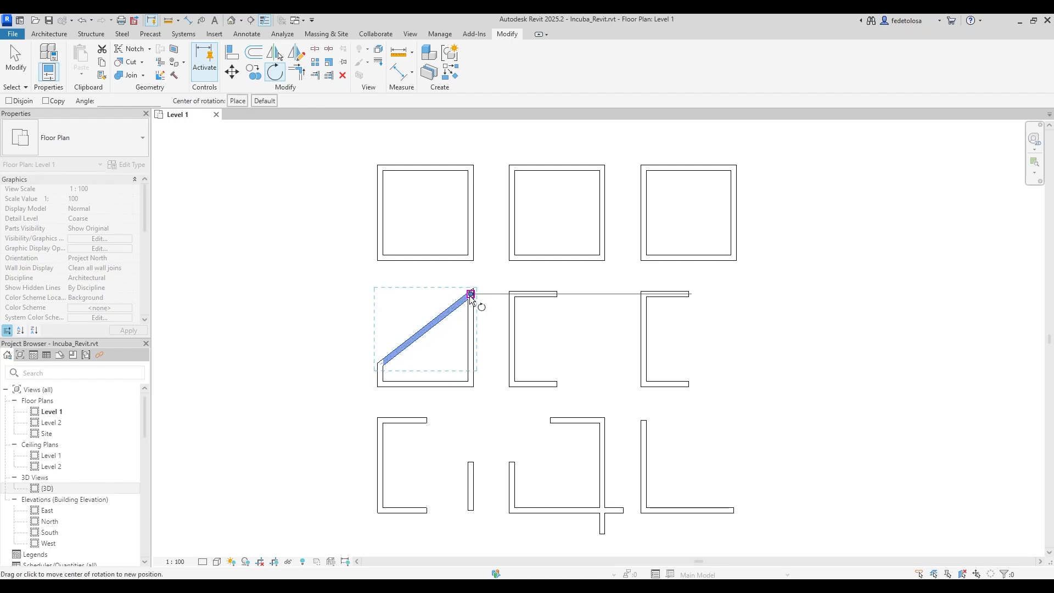
left_click(358, 381)
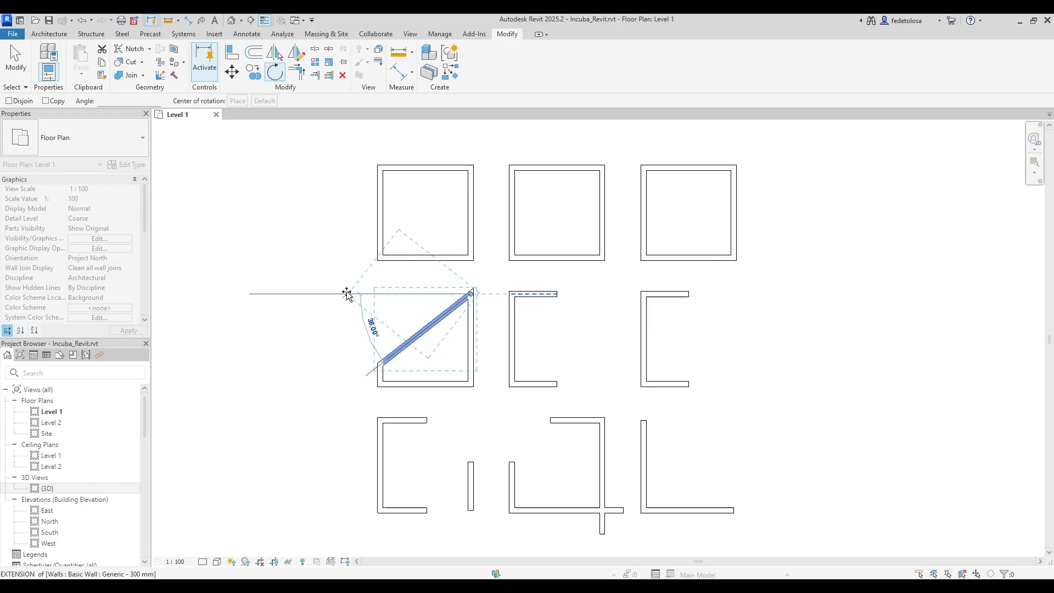
left_click(347, 294)
left_click(532, 377)
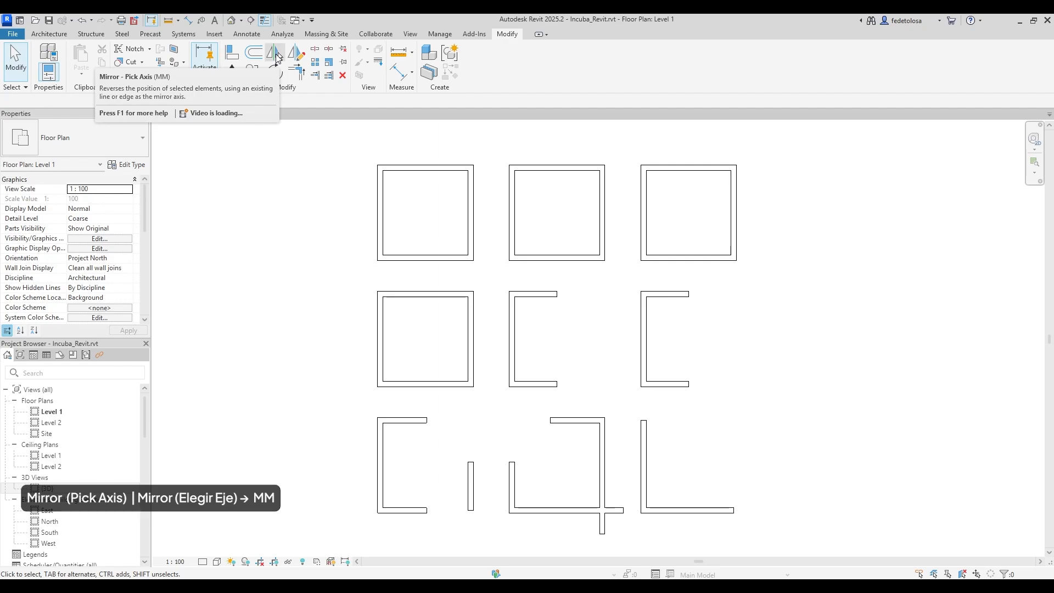
Mirror the middle C-shaped walls about an existing wall line to close that box.
left_click(277, 56)
left_click_drag(496, 278, 574, 402)
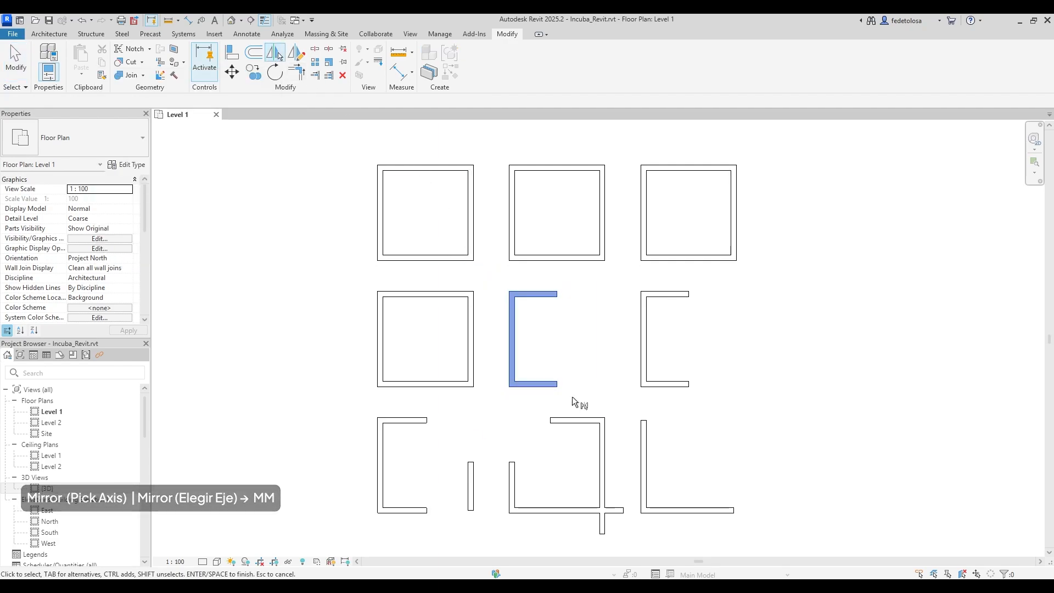
left_click(559, 294)
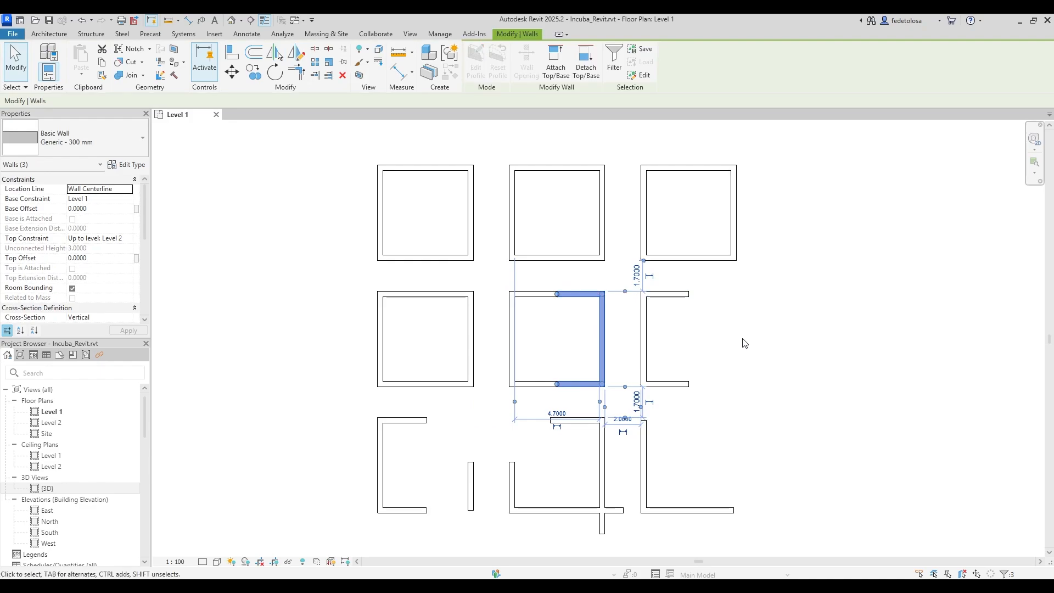
key("Escape")
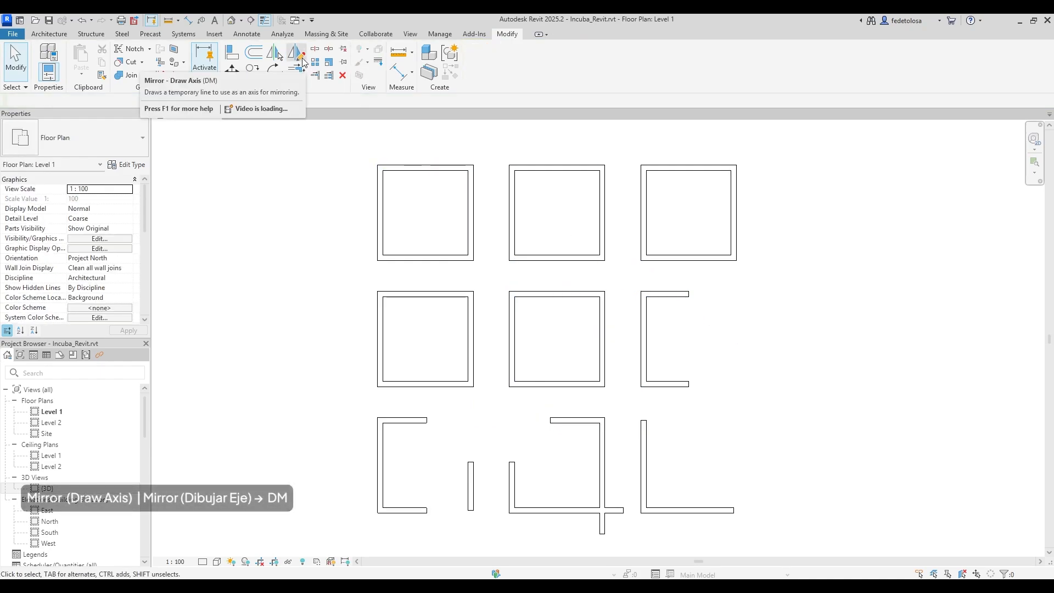
Mirror the right C-shaped walls across a vertical axis drawn at their open end.
left_click(301, 55)
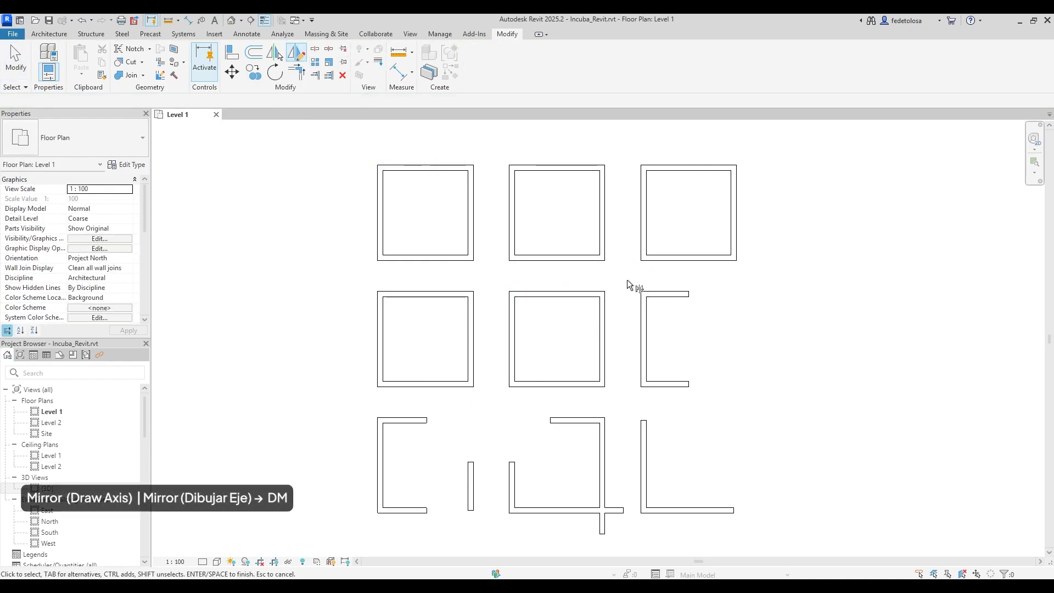
left_click_drag(627, 279, 714, 401)
key("Return")
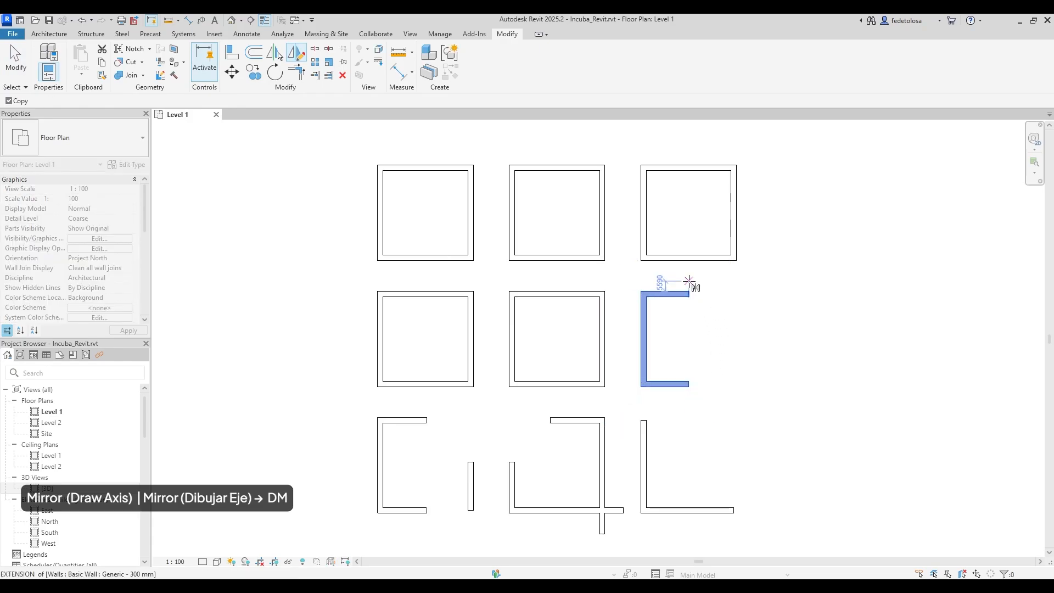
left_click(689, 292)
left_click(690, 405)
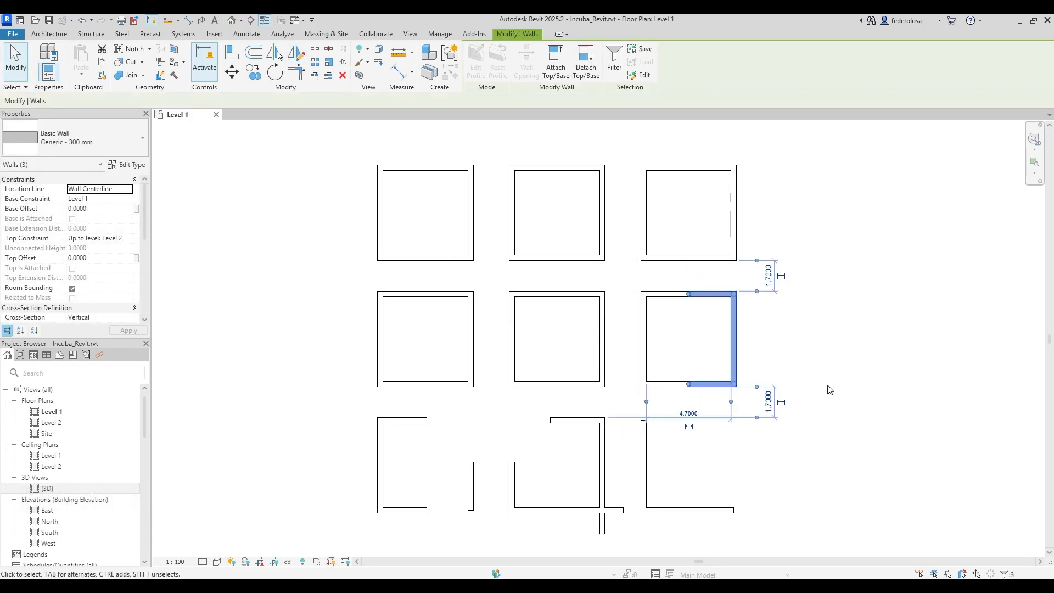
left_click(855, 384)
key("a")
key("l")
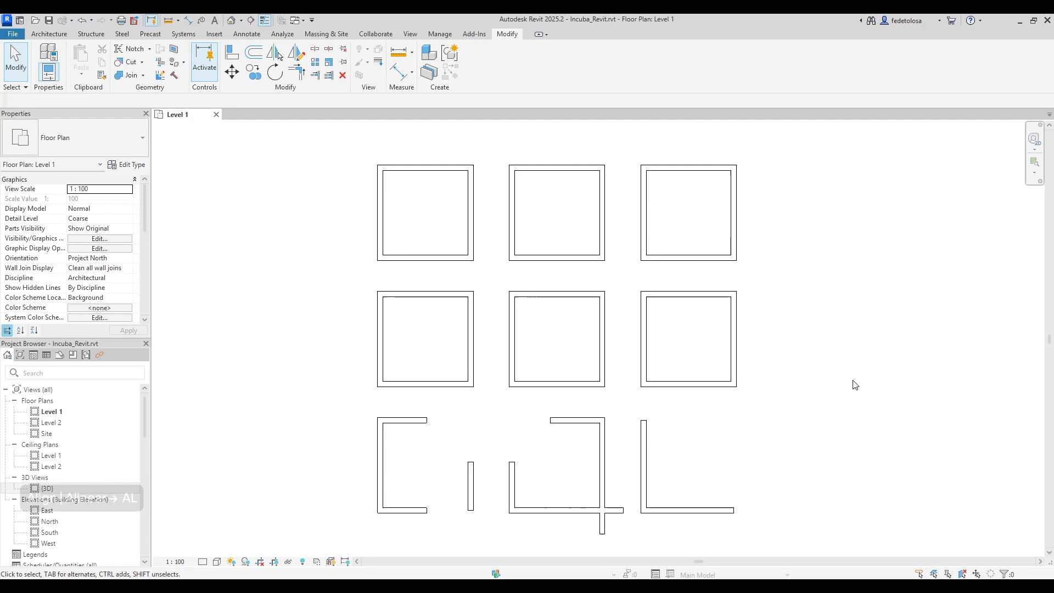
Align the lower-left room's top, short and bottom wall ends so they meet.
left_click(235, 58)
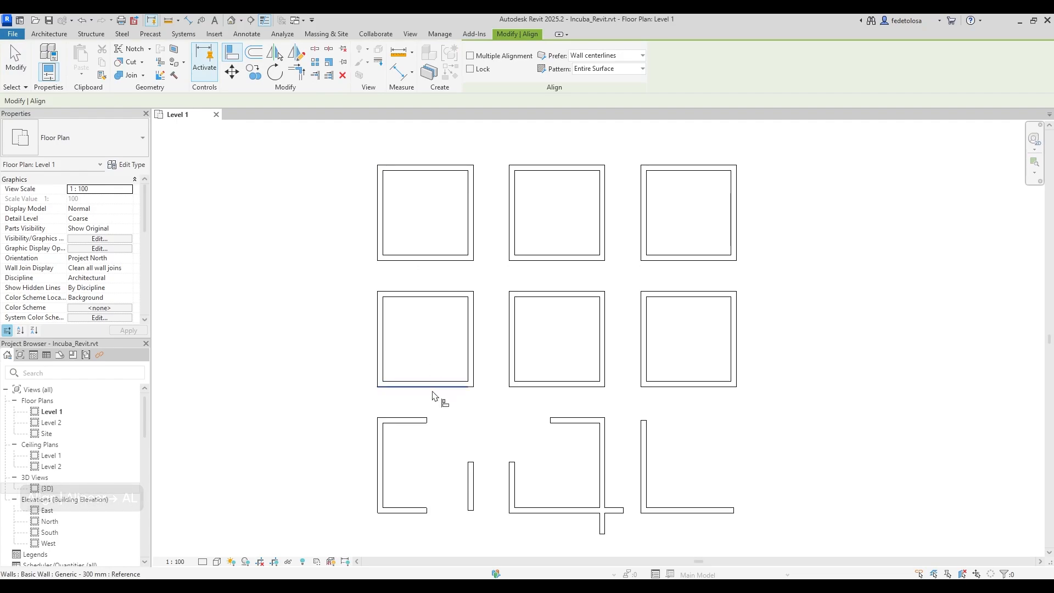
left_click(470, 478)
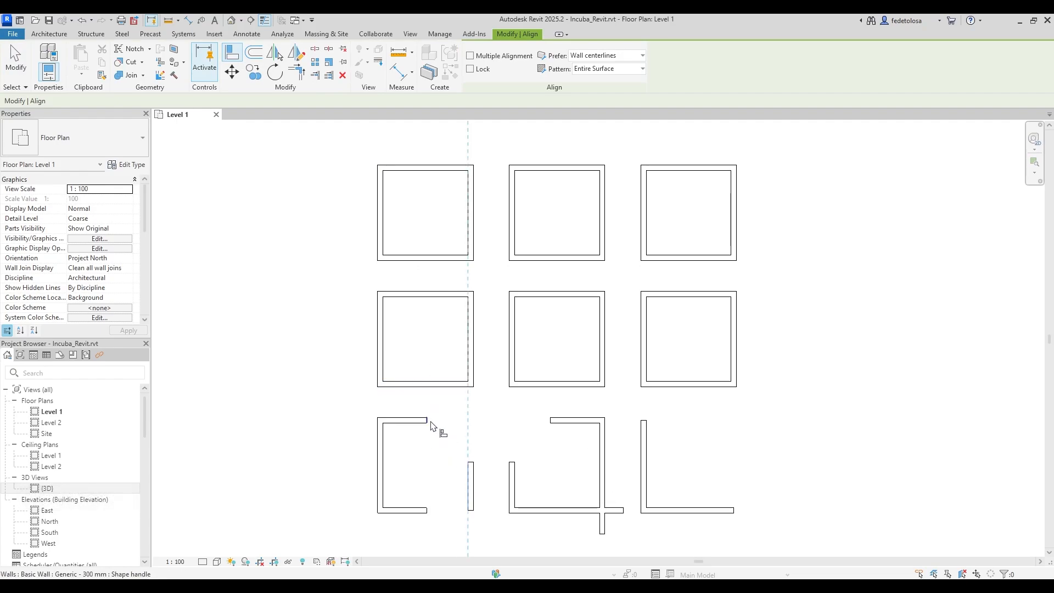
left_click(432, 423)
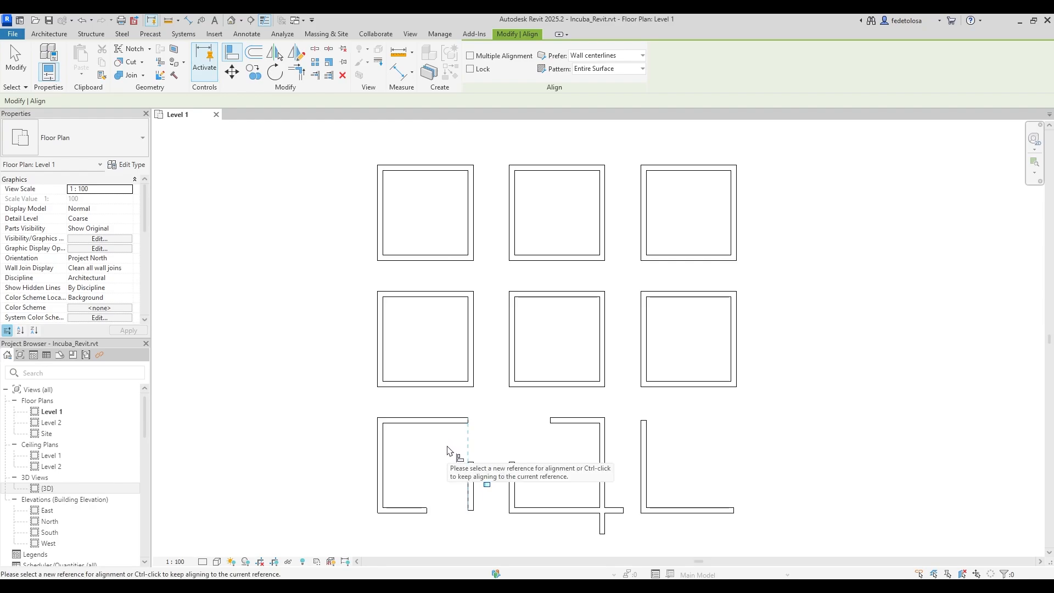
left_click(455, 425)
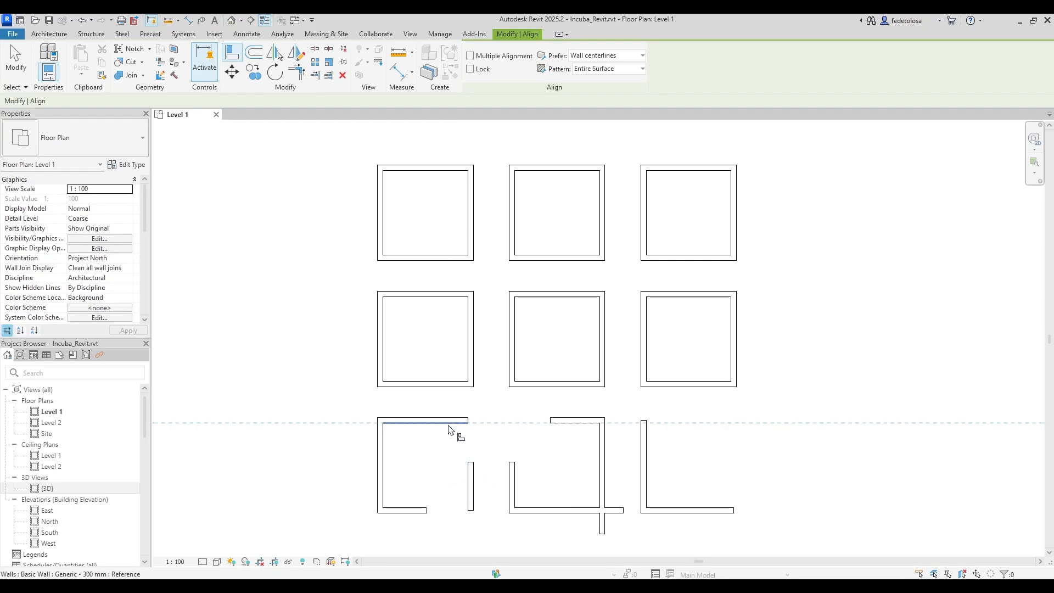
left_click(475, 464)
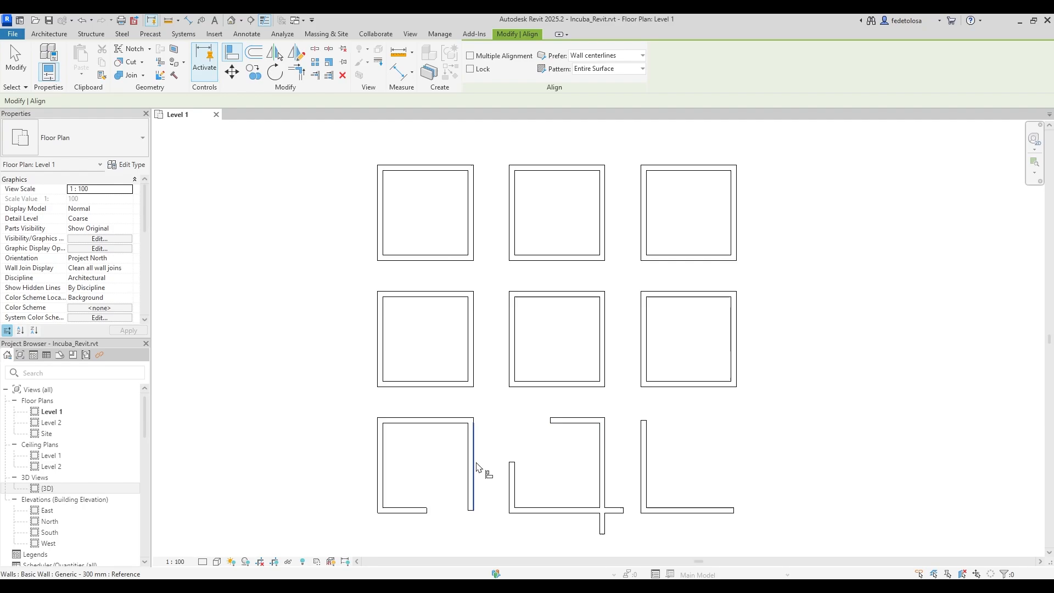
left_click(468, 510)
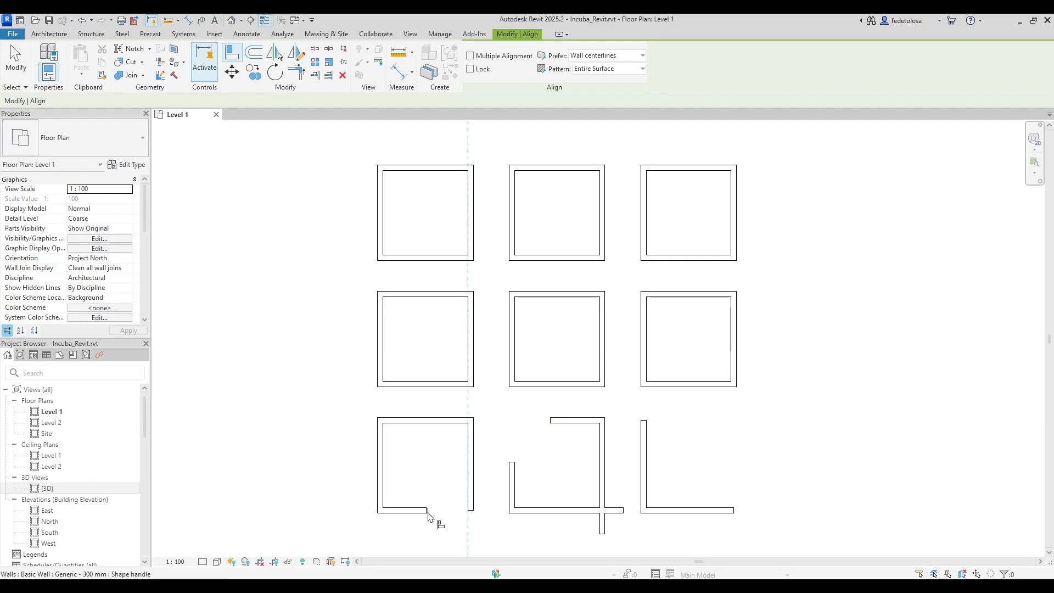
left_click(428, 512)
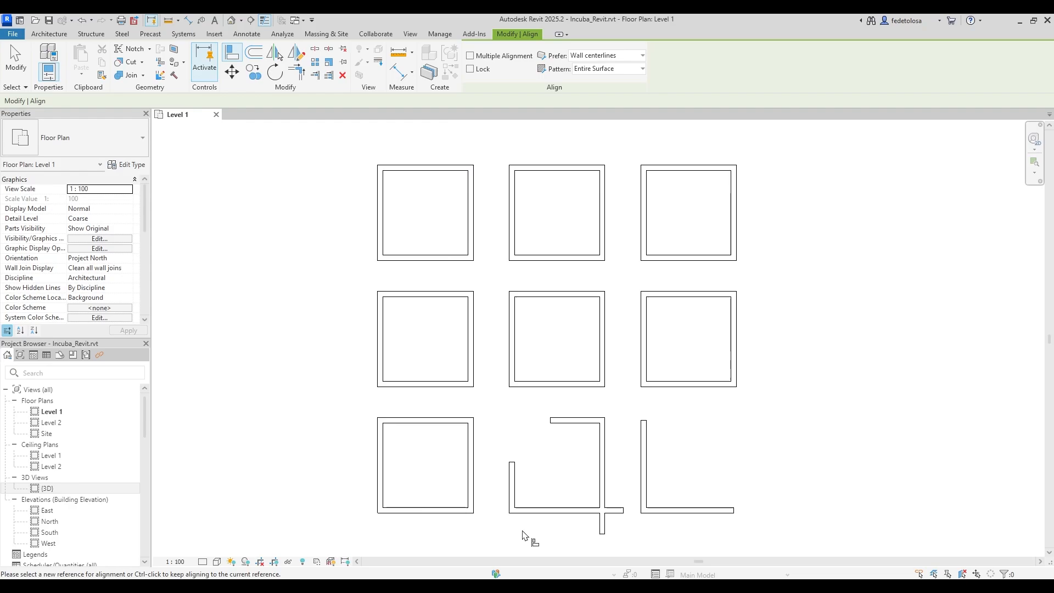
key("Escape")
key("Escape")
key("t")
key("r")
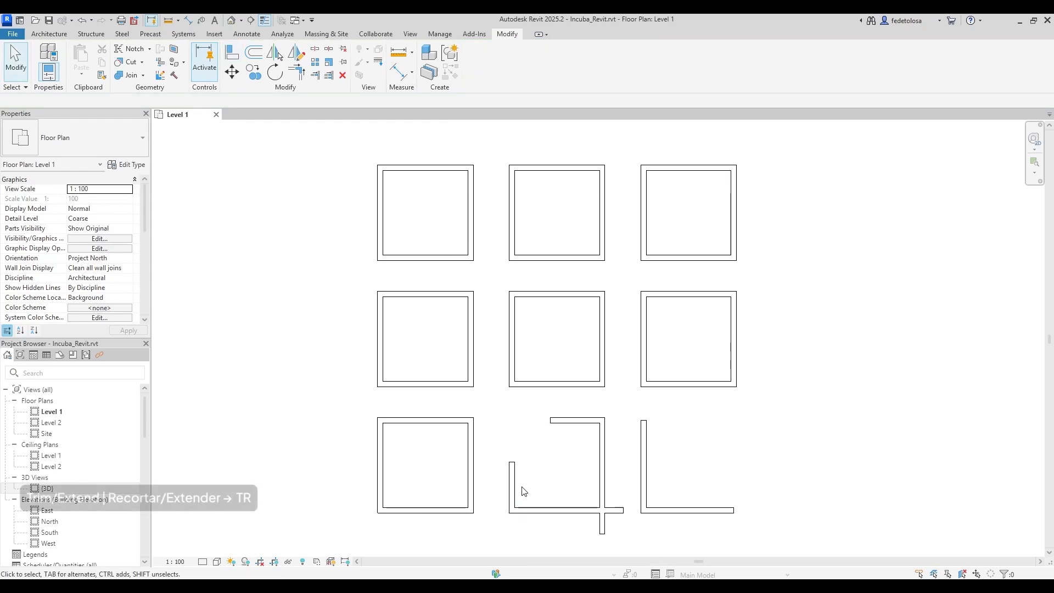
Trim/extend the bottom-right and top-left wall pairs of the bottom-middle room into corners.
left_click(297, 73)
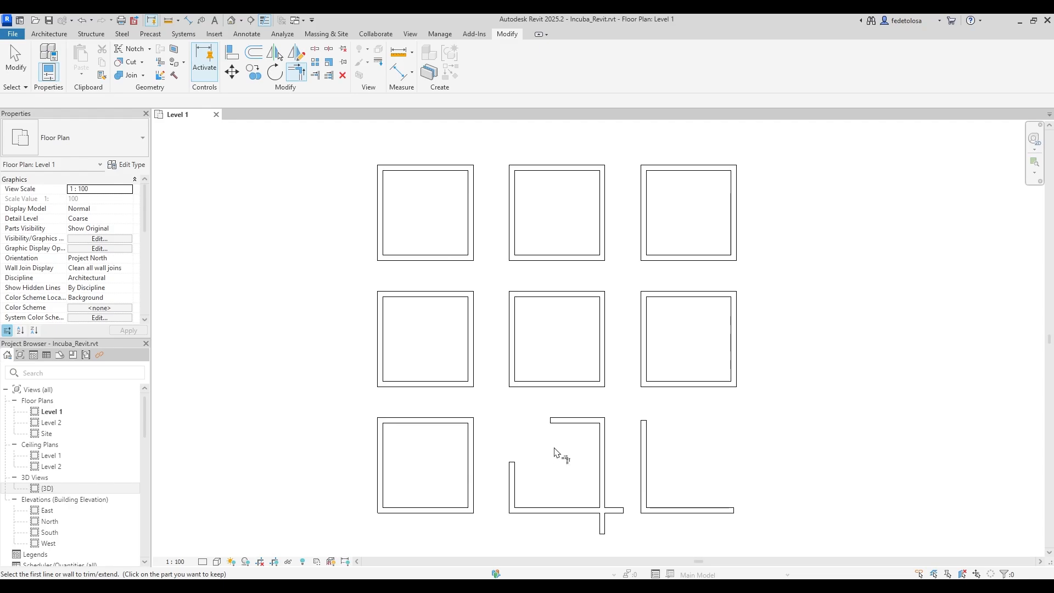
left_click(604, 501)
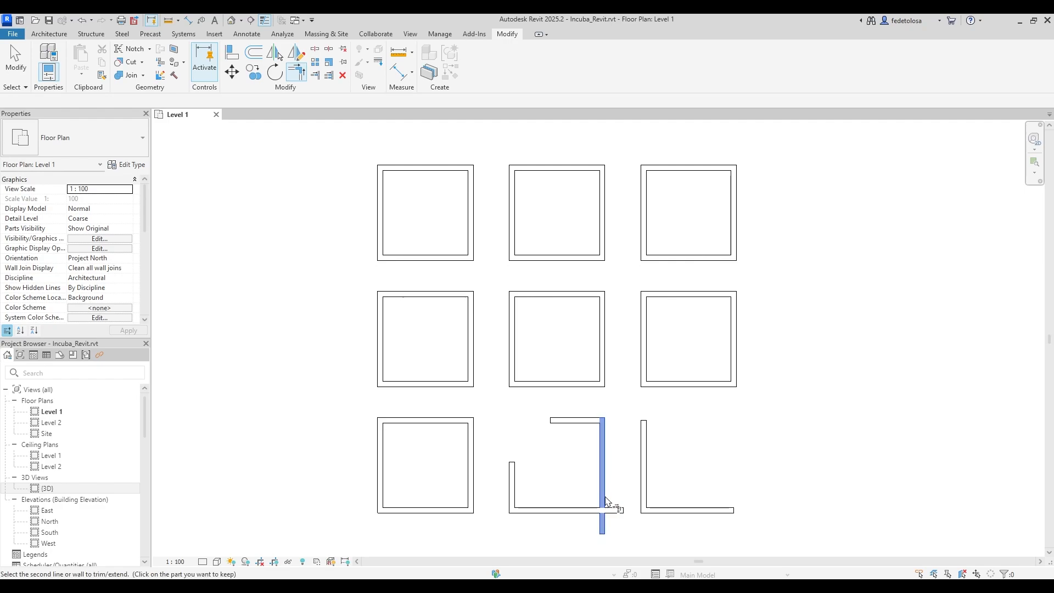
left_click(556, 514)
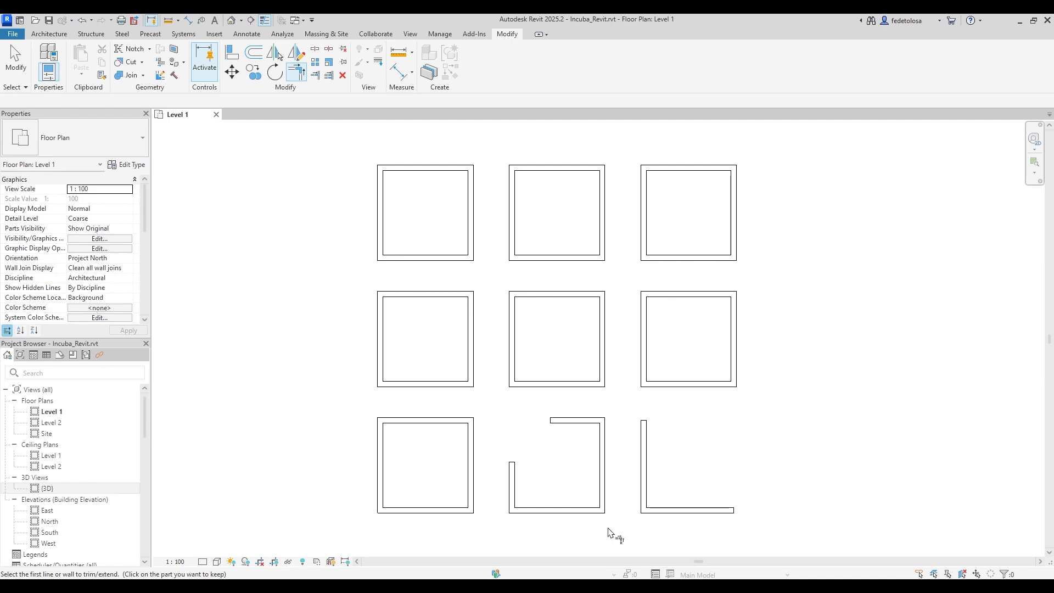
left_click(575, 427)
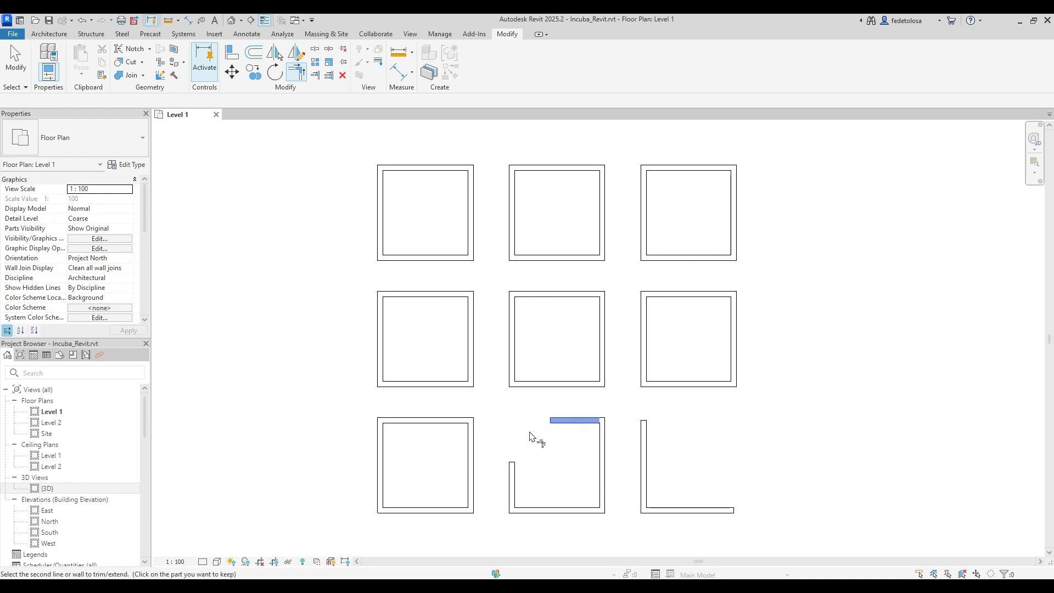
left_click(516, 487)
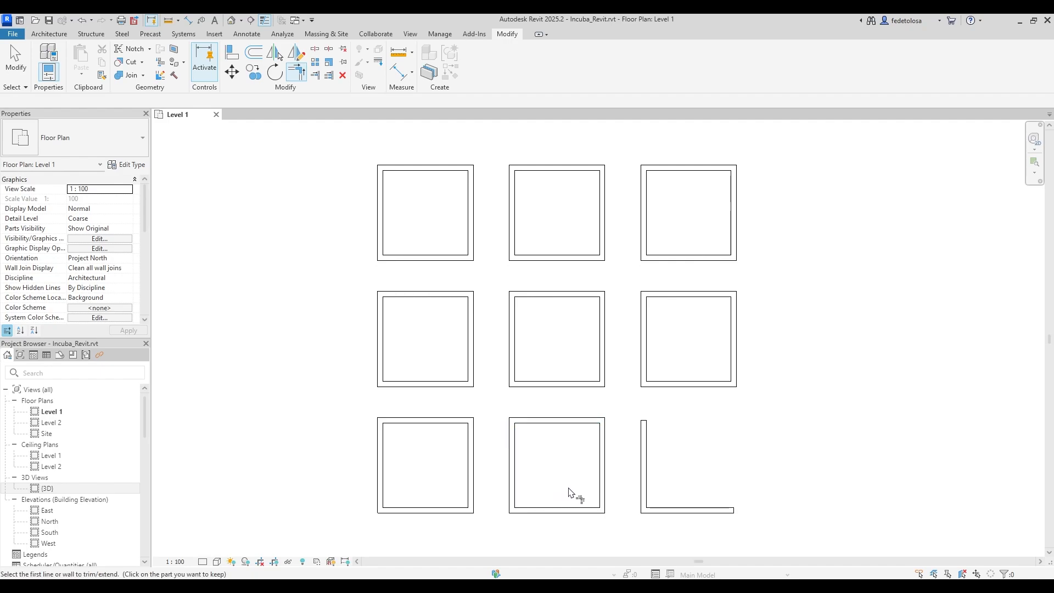
key("Escape")
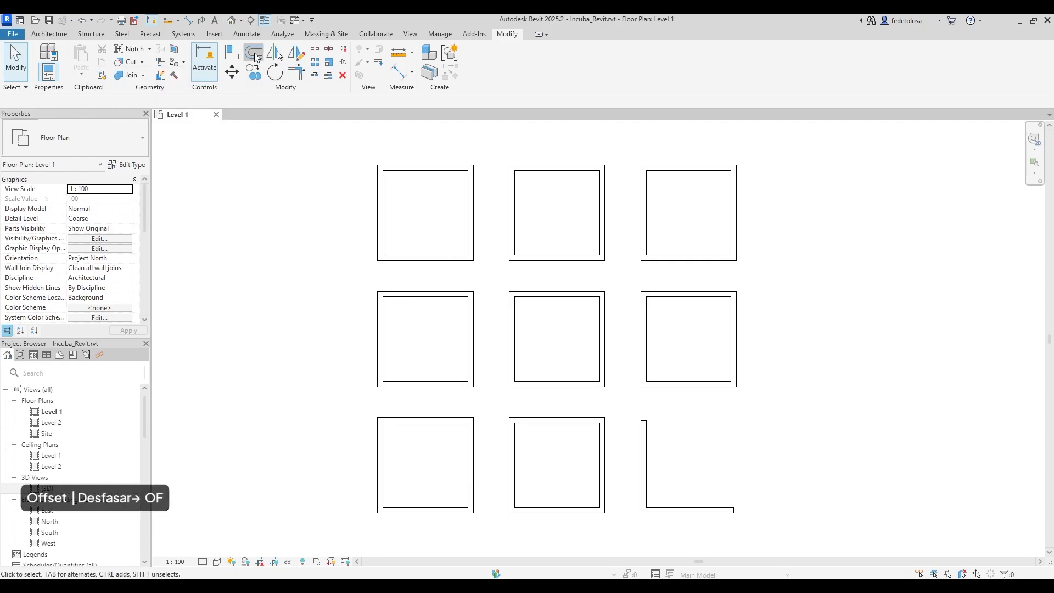
Offset copies of the left and bottom walls by 5.0000 to form the right and top sides.
left_click(253, 54)
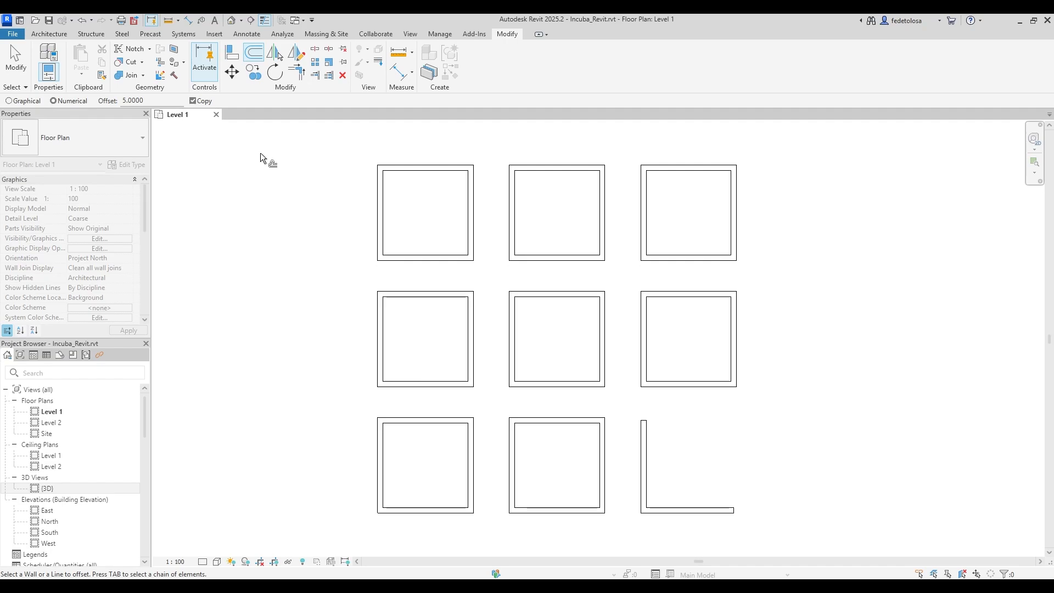
double_click(149, 99)
left_click(648, 450)
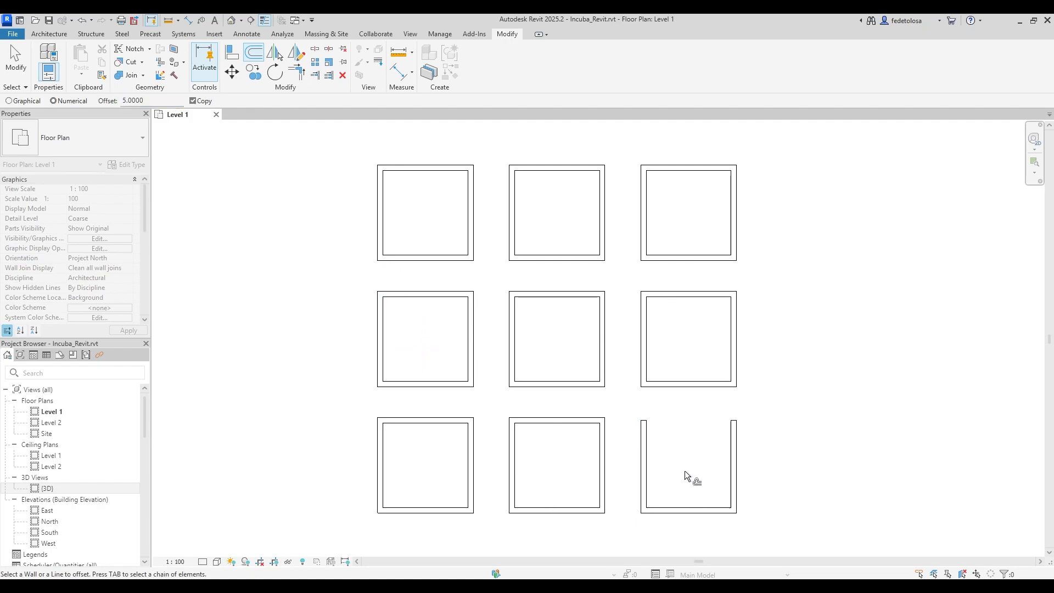
left_click(709, 511)
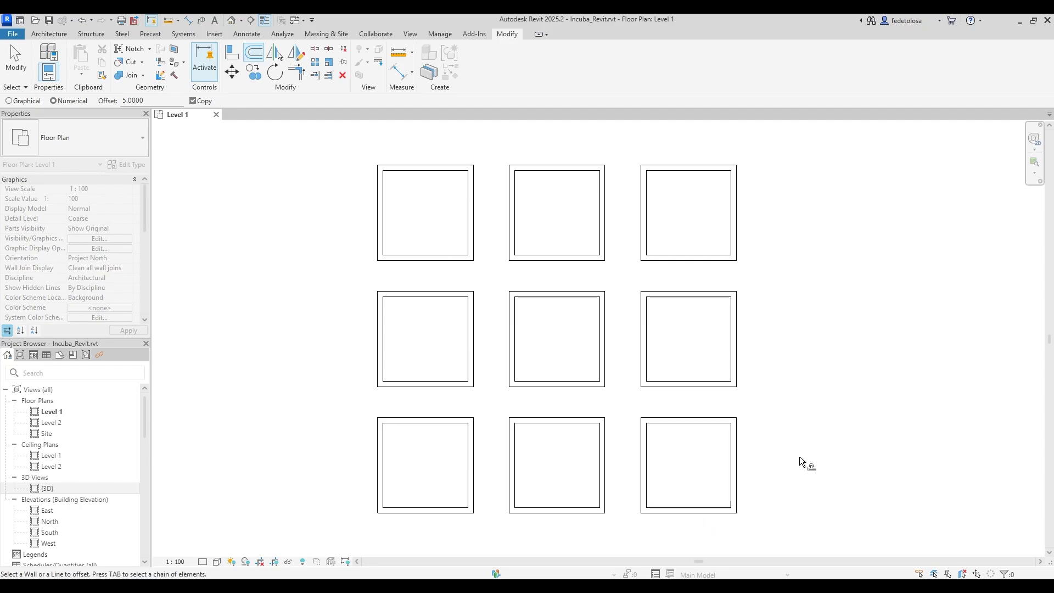
key("Escape")
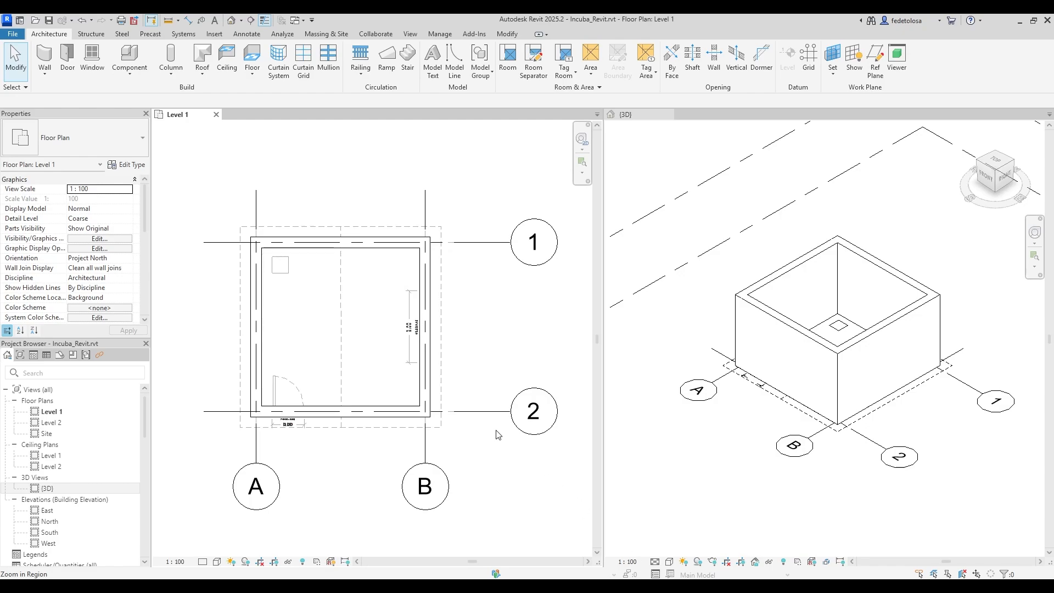
Start placing an M_Single-Flush 0915 x 2032mm door.
left_click(67, 68)
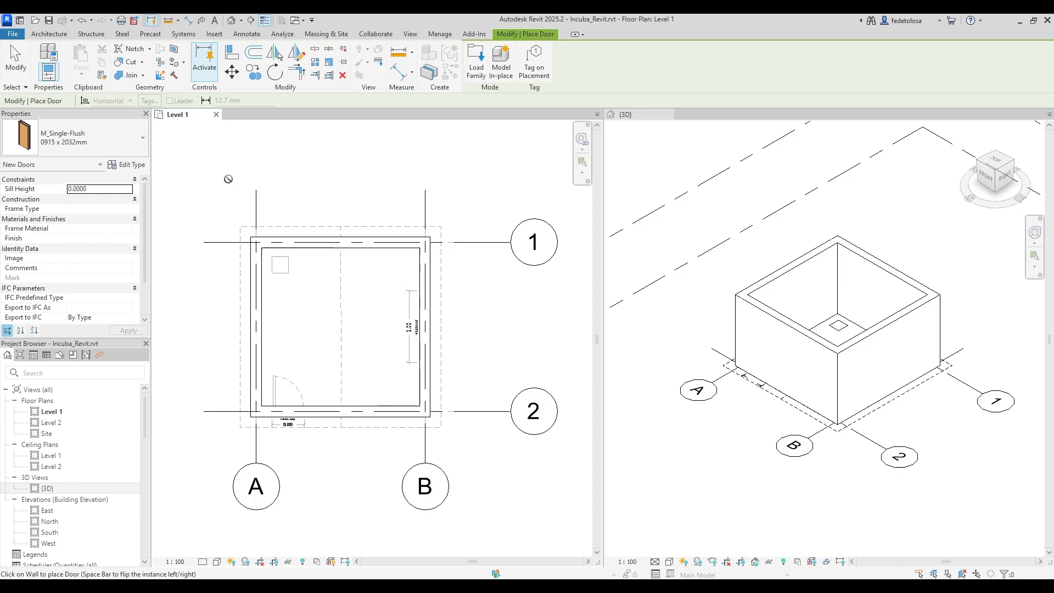
Choose the M_Single-Flush 0813 x 2134mm type and place doors along the room's bottom wall.
left_click(141, 146)
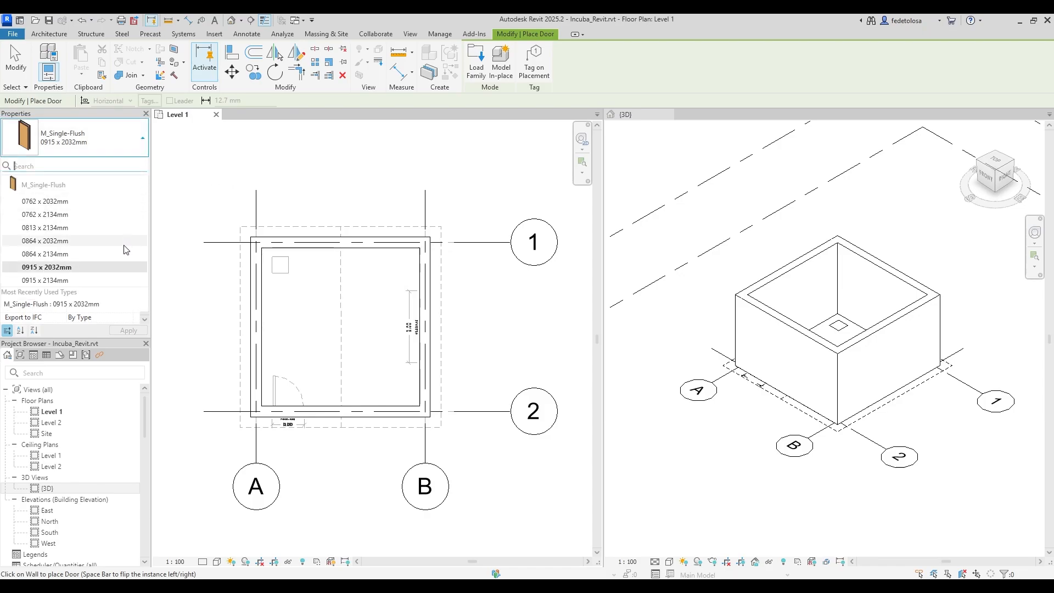
mouse_move(122, 247)
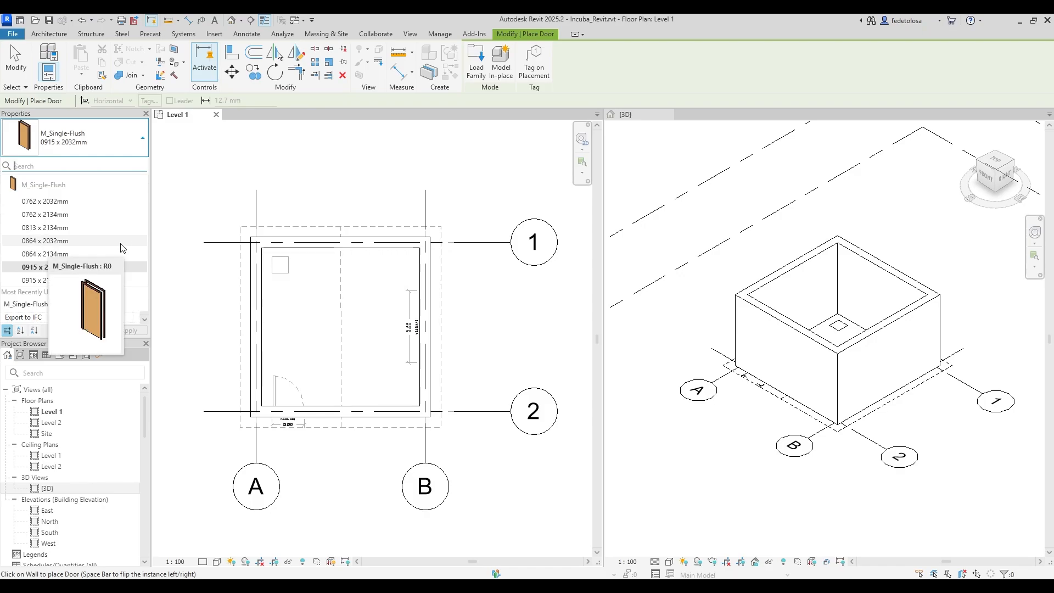
left_click(122, 228)
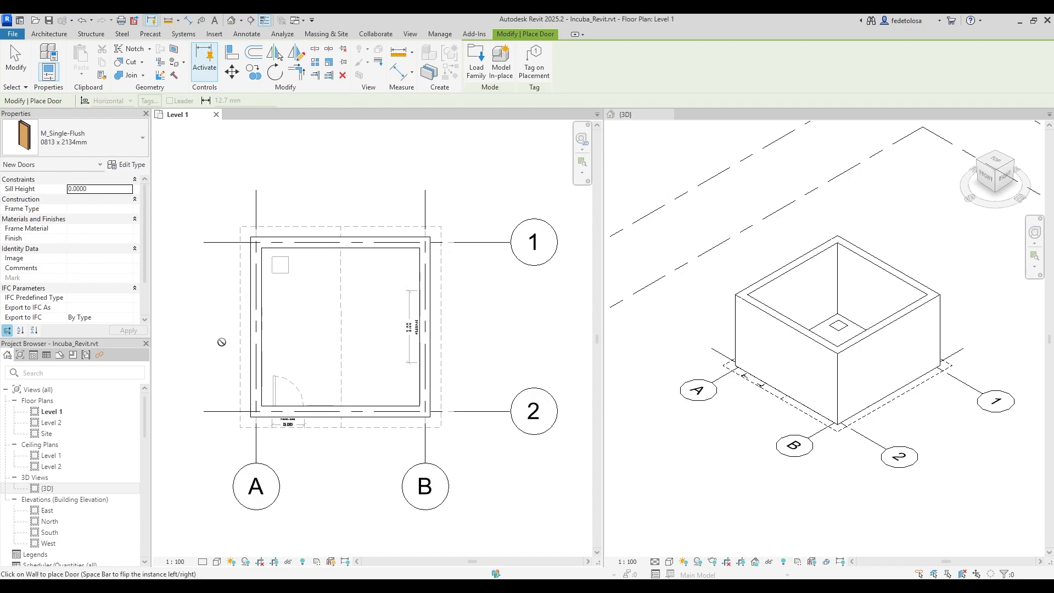
left_click(320, 409)
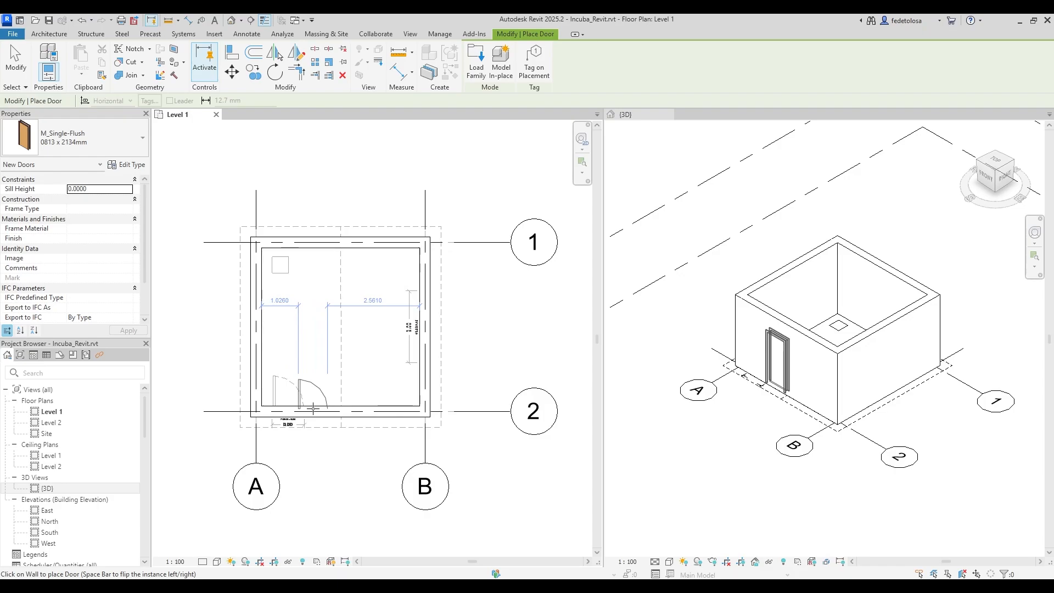
left_click(313, 408)
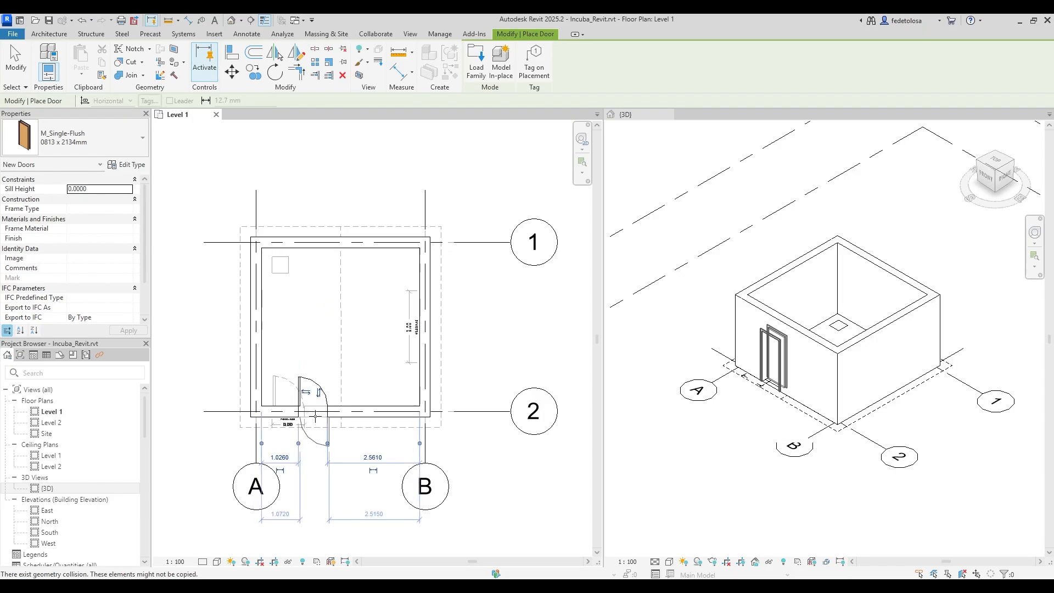
left_click(379, 409)
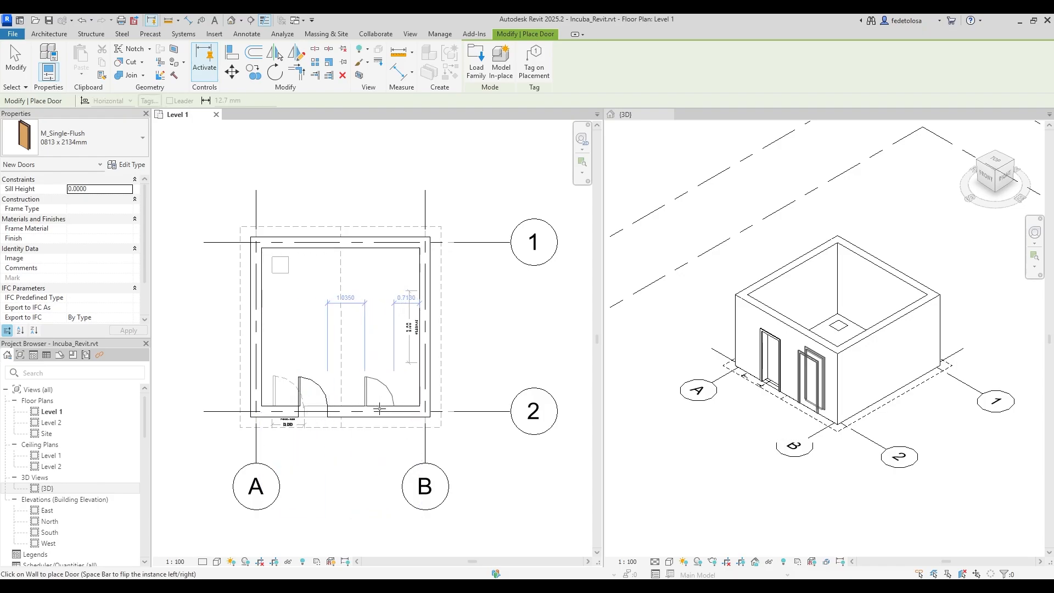
key("Escape")
key("Escape")
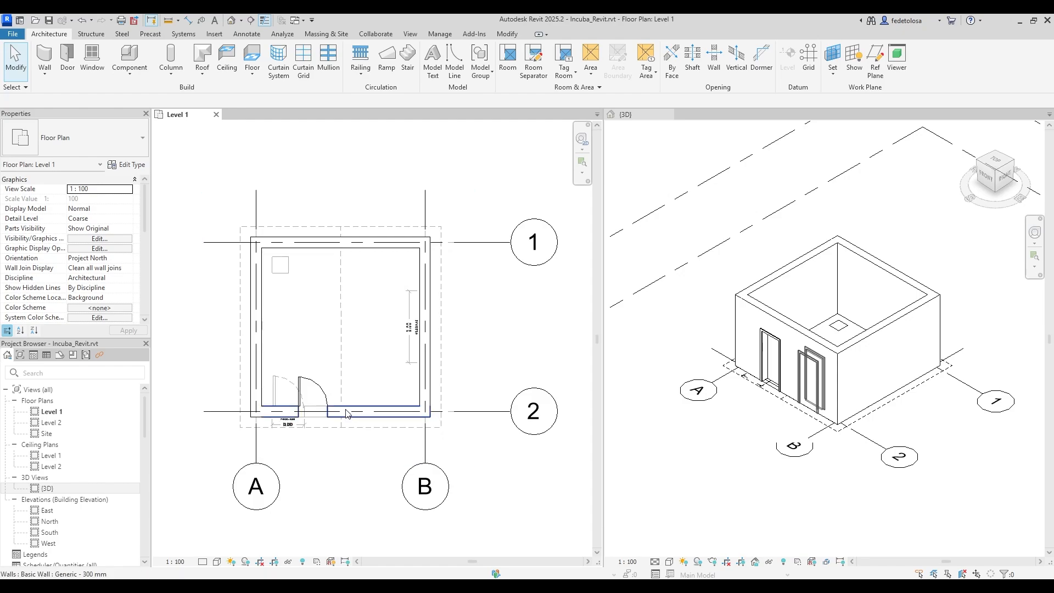
left_click(324, 394)
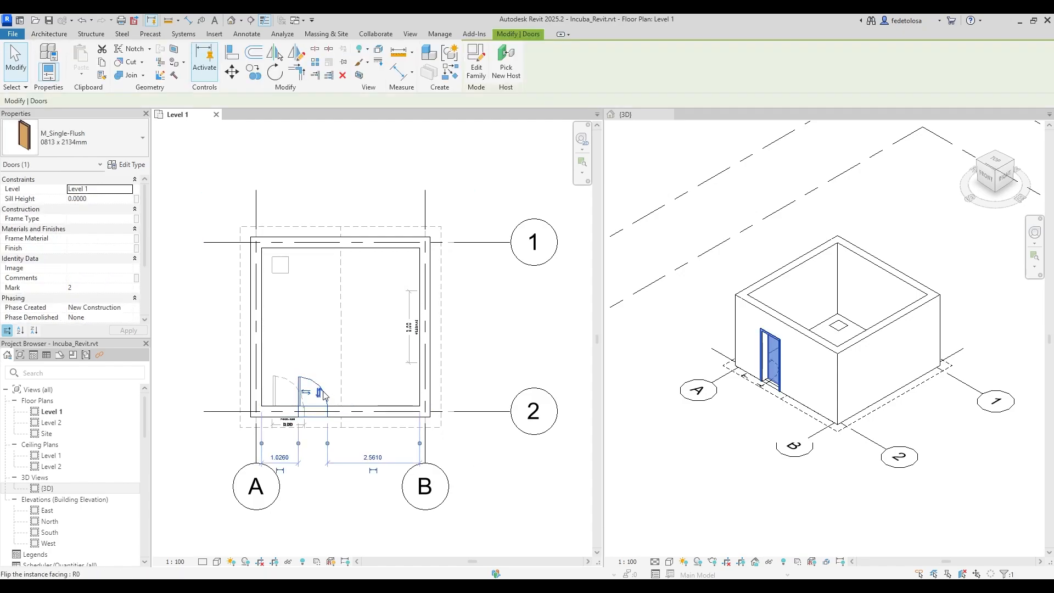
left_click(320, 394)
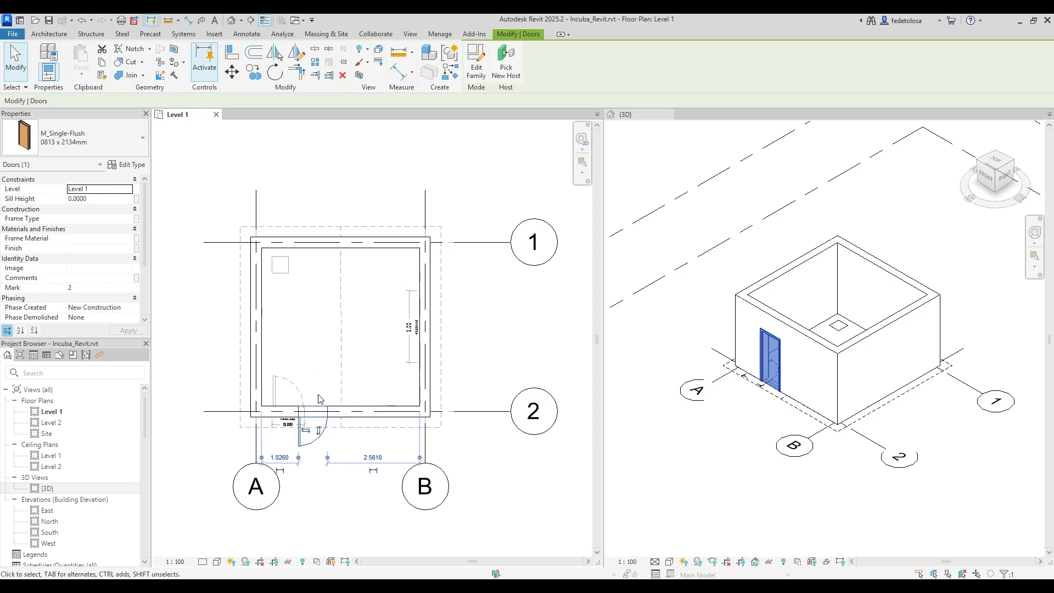
left_click(319, 431)
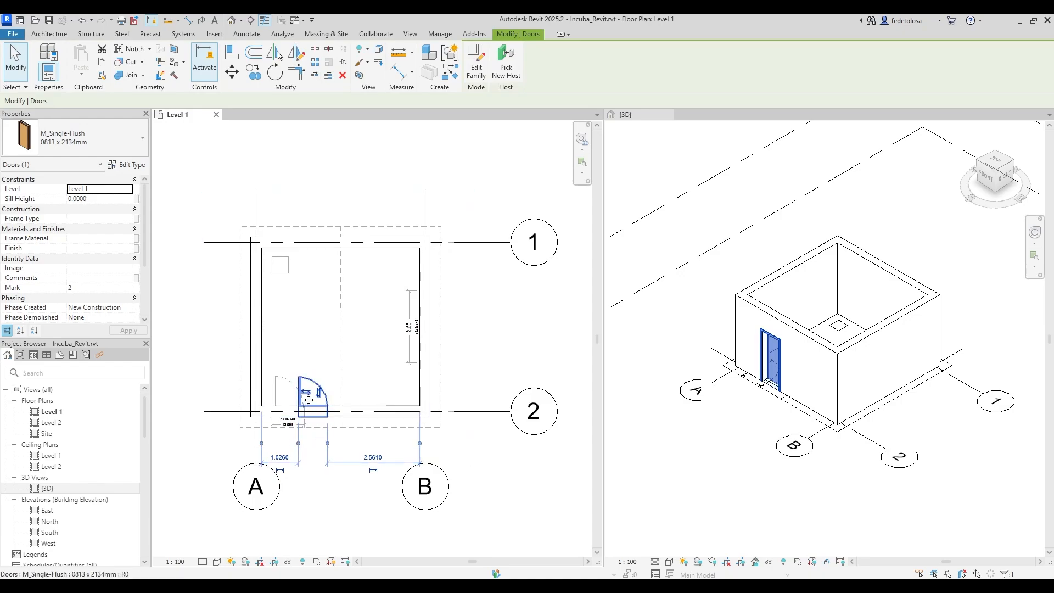
left_click(305, 392)
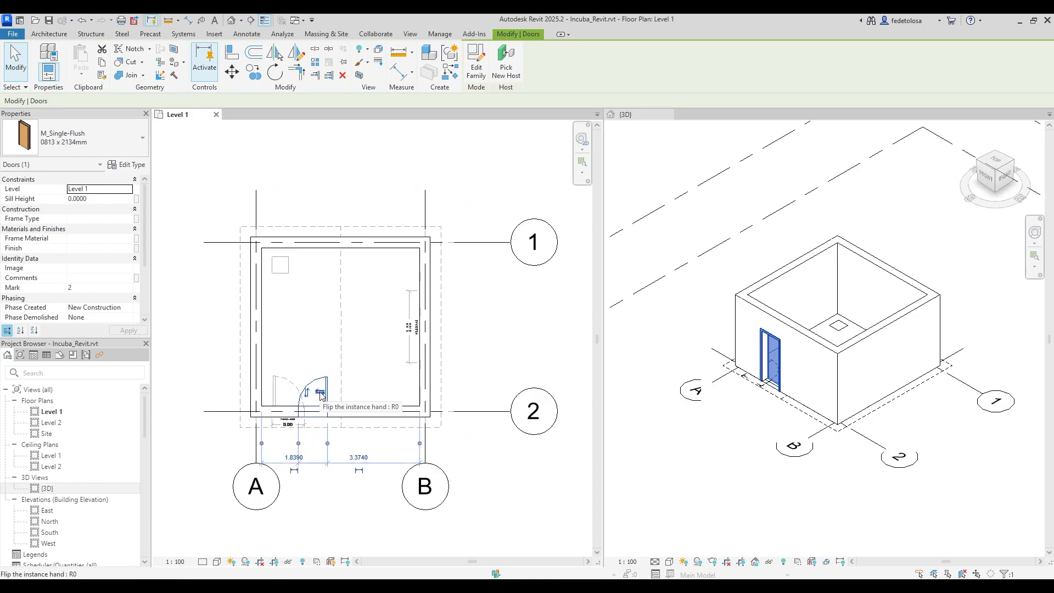
left_click(321, 393)
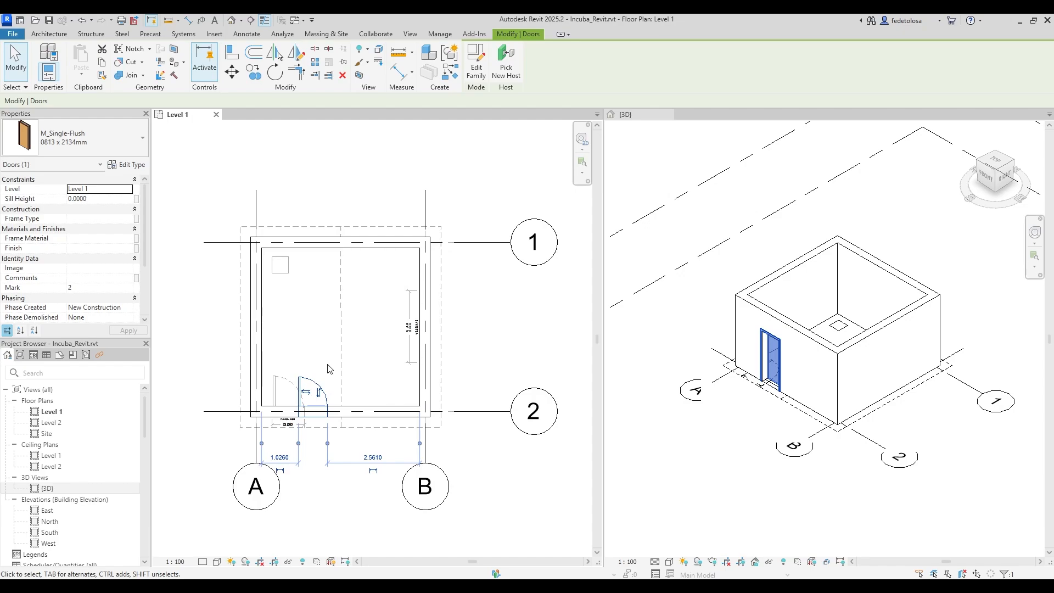
left_click(77, 199)
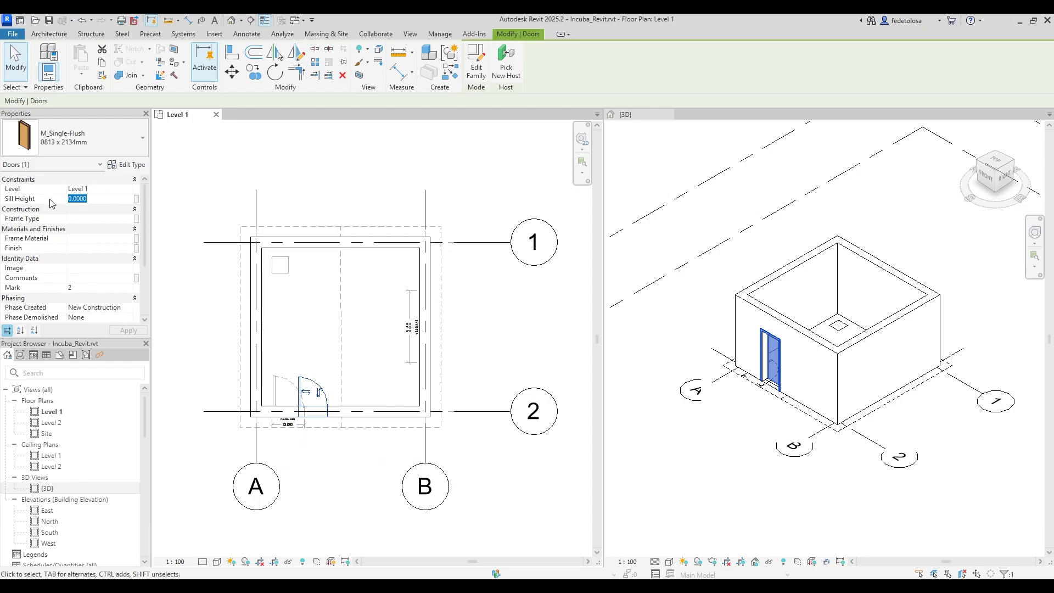
type(".5")
left_click(125, 331)
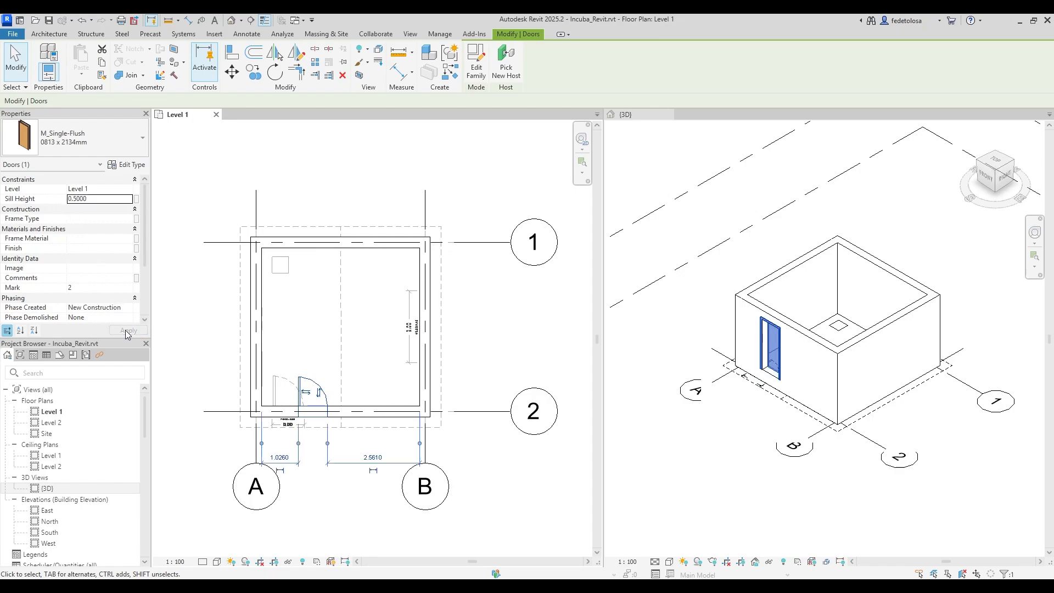
left_click(96, 200)
type("0")
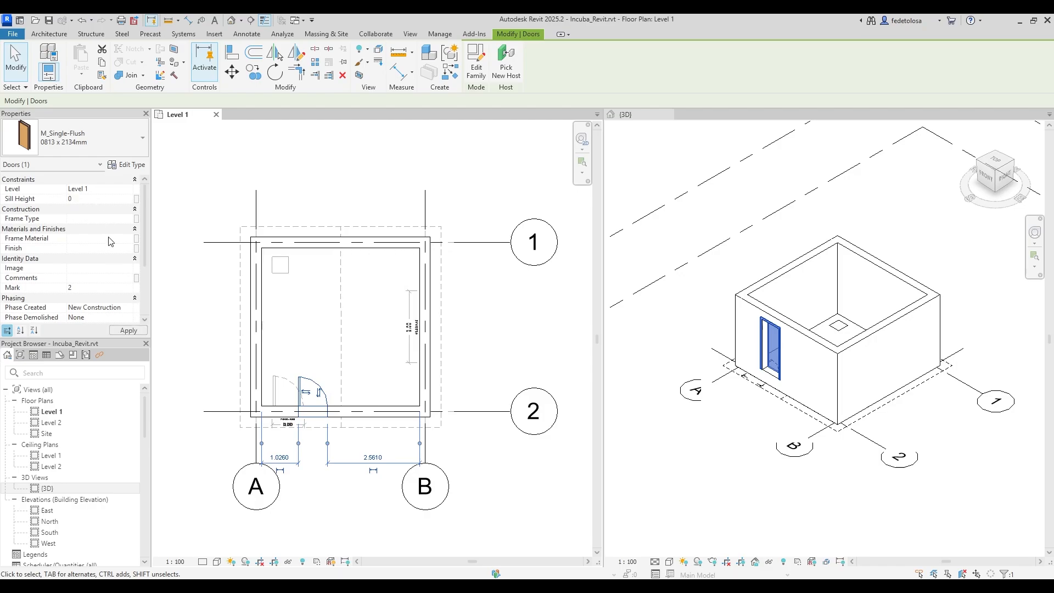
left_click(116, 331)
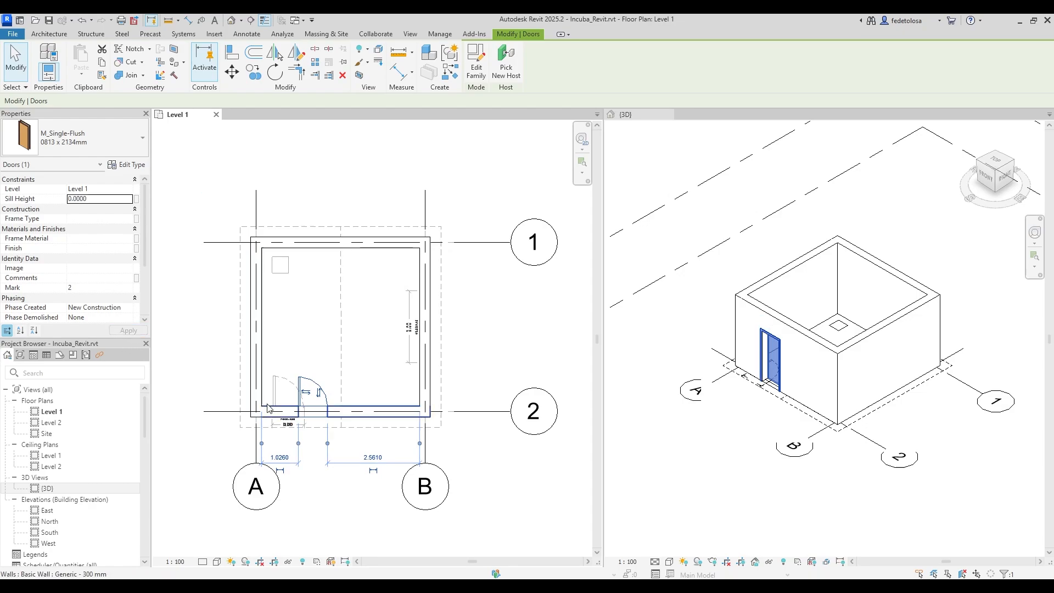
scroll(290, 440, "up", 5)
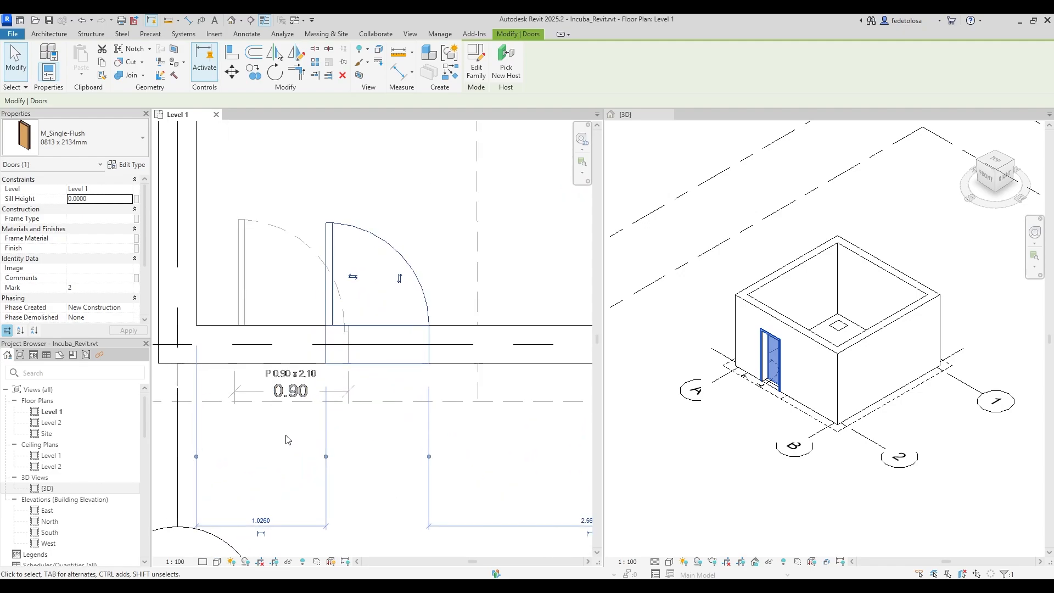
left_click(143, 148)
left_click(143, 149)
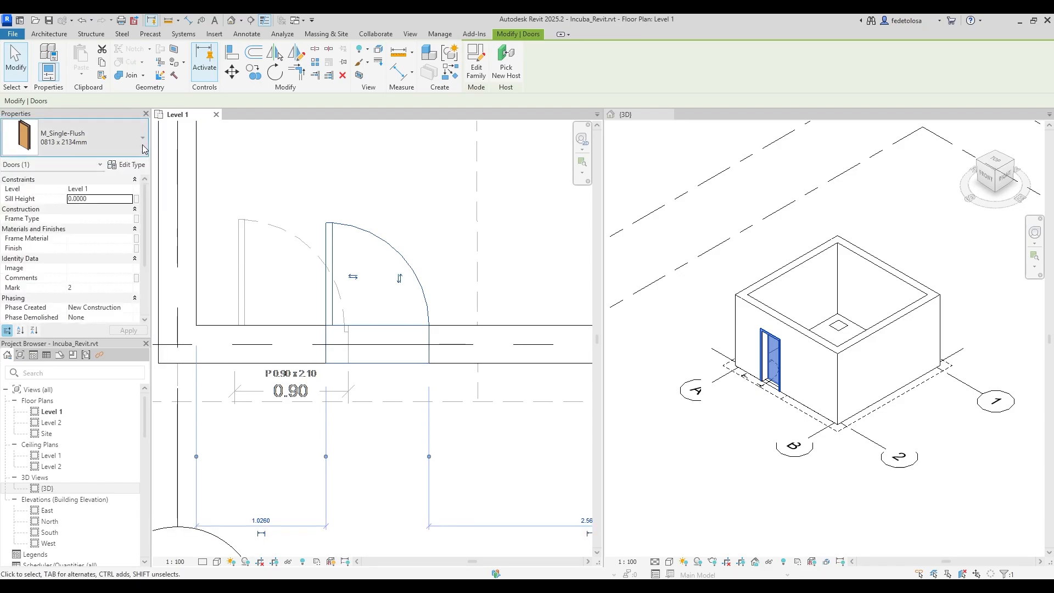
scroll(302, 436, "down", 4)
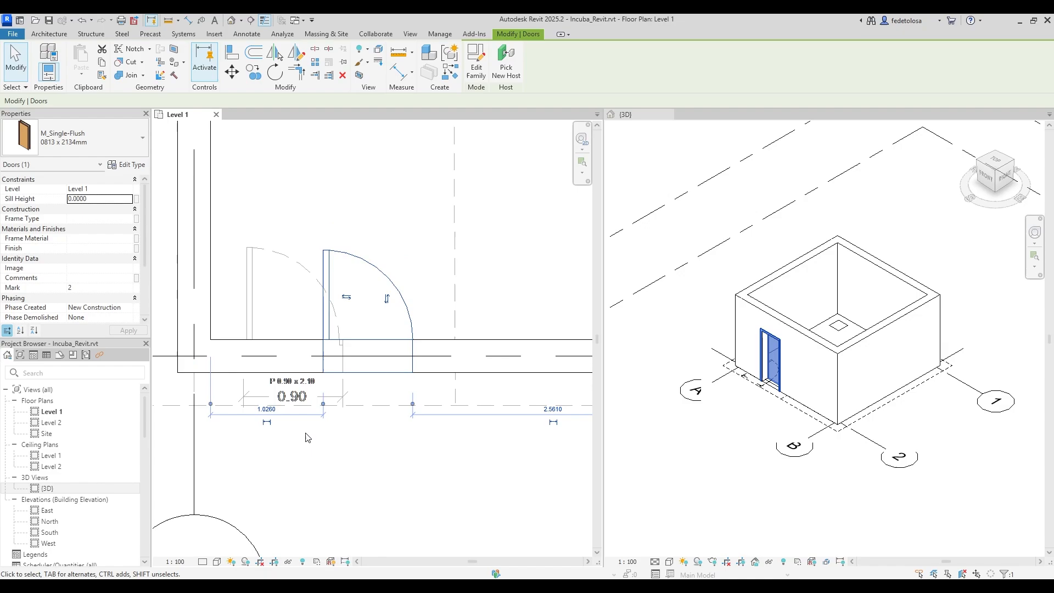
scroll(301, 436, "down", 3)
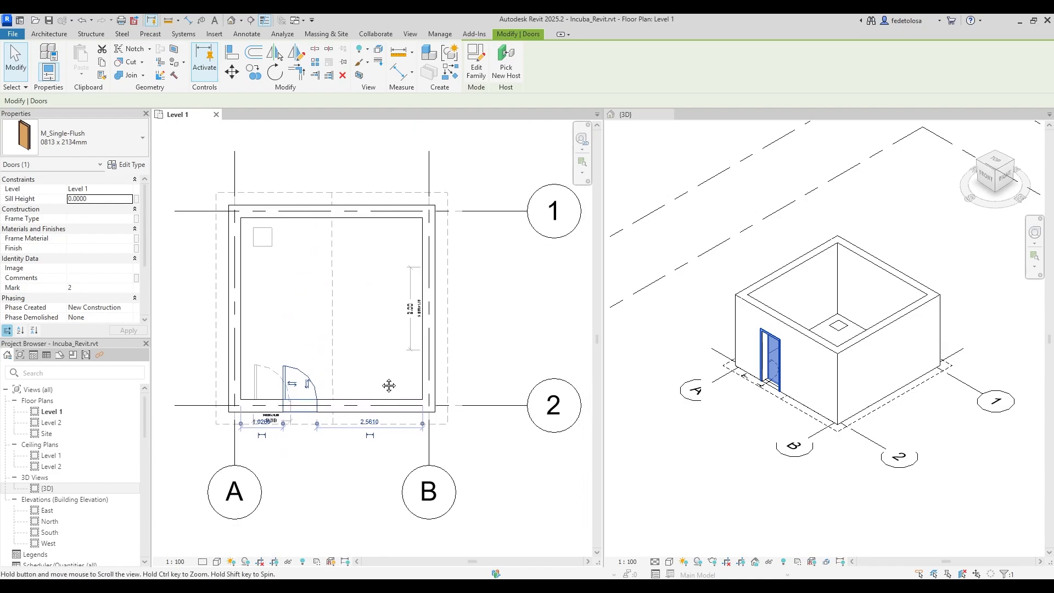
scroll(381, 383, "down", 2)
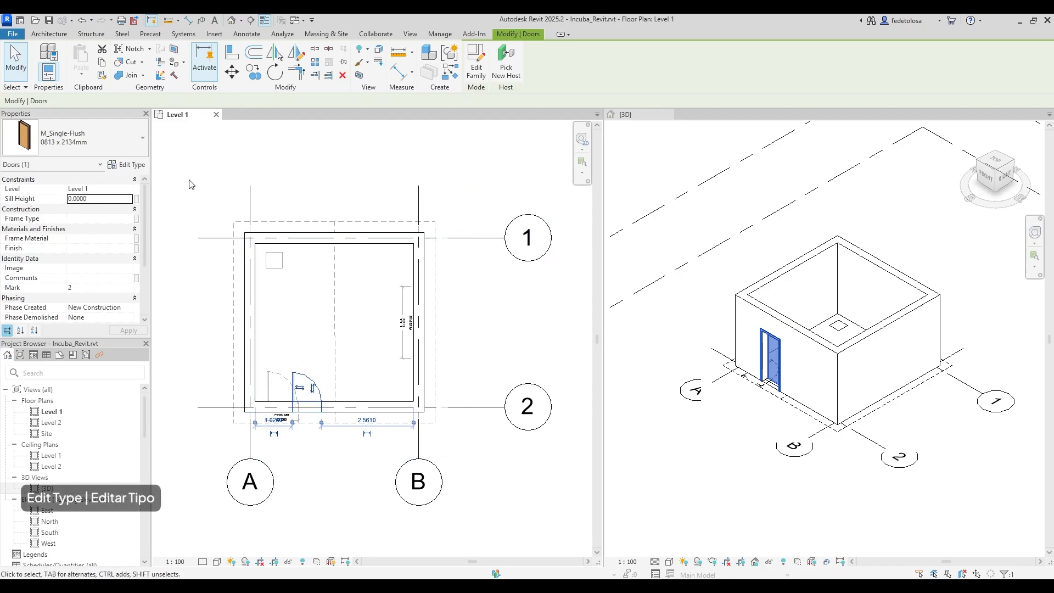
Duplicate the door type as a new type named 0900 x 2100mm.
left_click(131, 165)
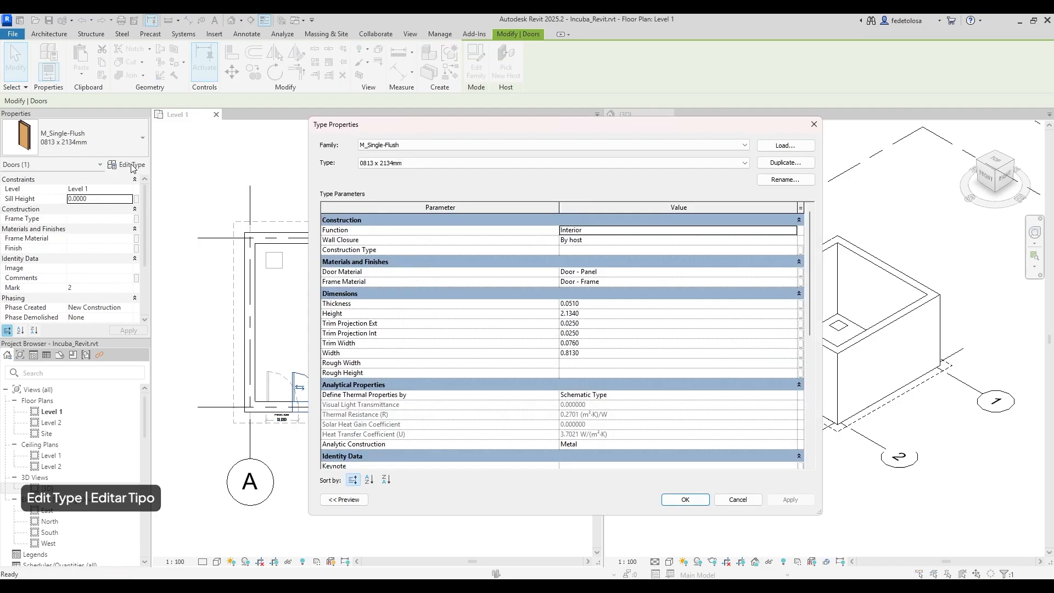
left_click(785, 162)
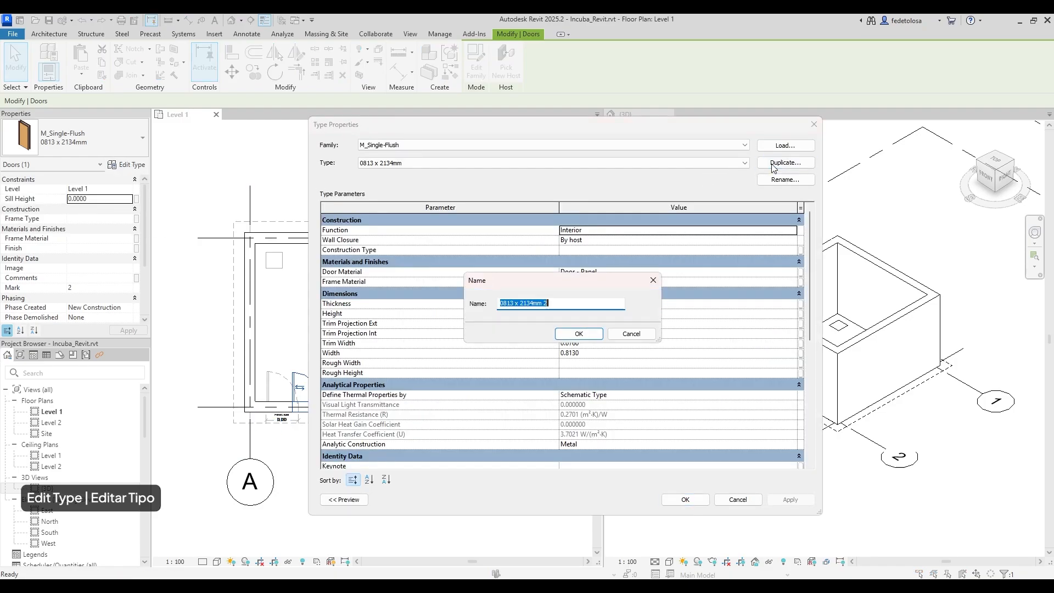
mouse_move(514, 303)
left_mouse_down()
mouse_move(499, 303)
mouse_move(534, 303)
left_mouse_up()
type("0900 x 21")
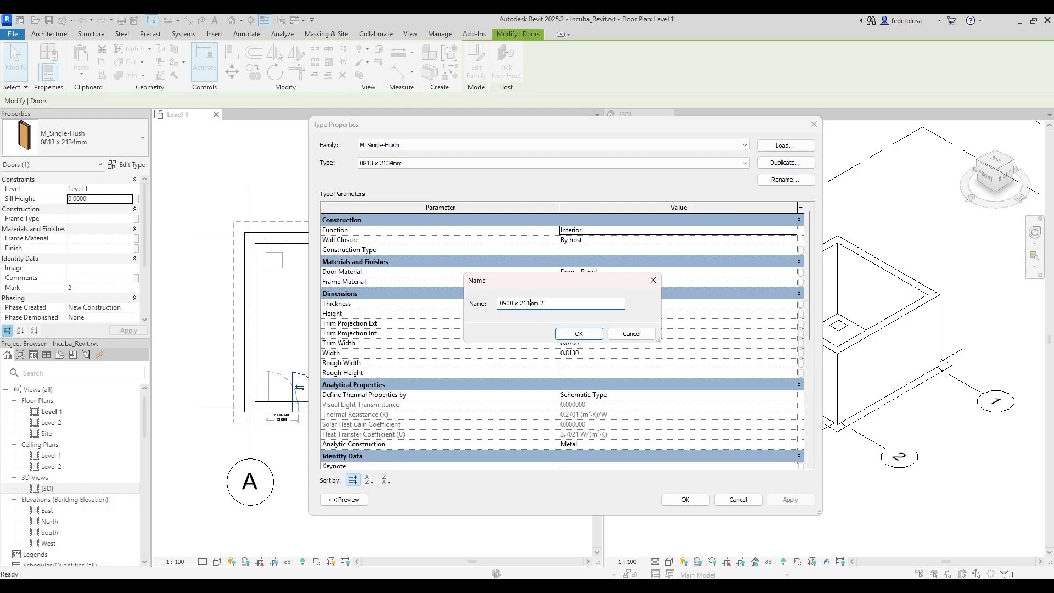
key("BackSpace")
type("00")
left_click(557, 308)
key("BackSpace")
key("BackSpace")
left_click(576, 335)
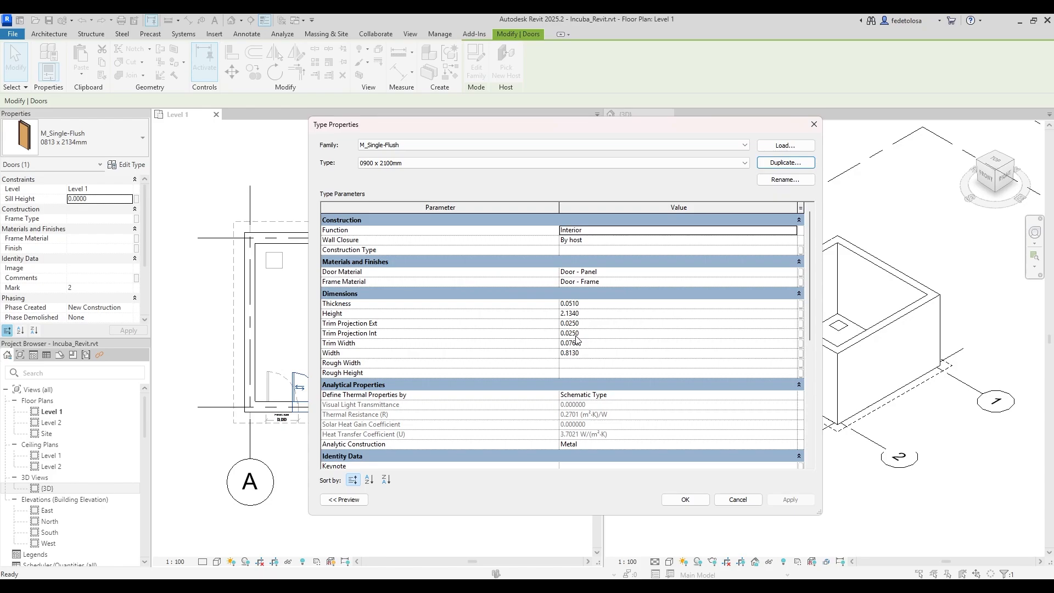
Set the new door type's height to 2.1000 and width to 0.9000.
left_click(575, 317)
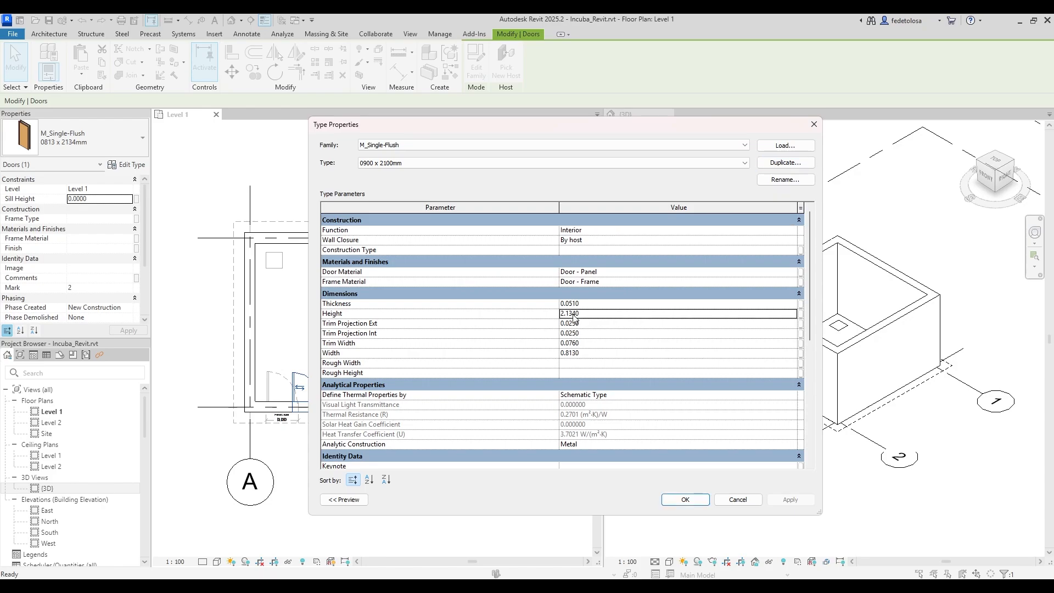
left_click_drag(580, 314, 568, 314)
type("0")
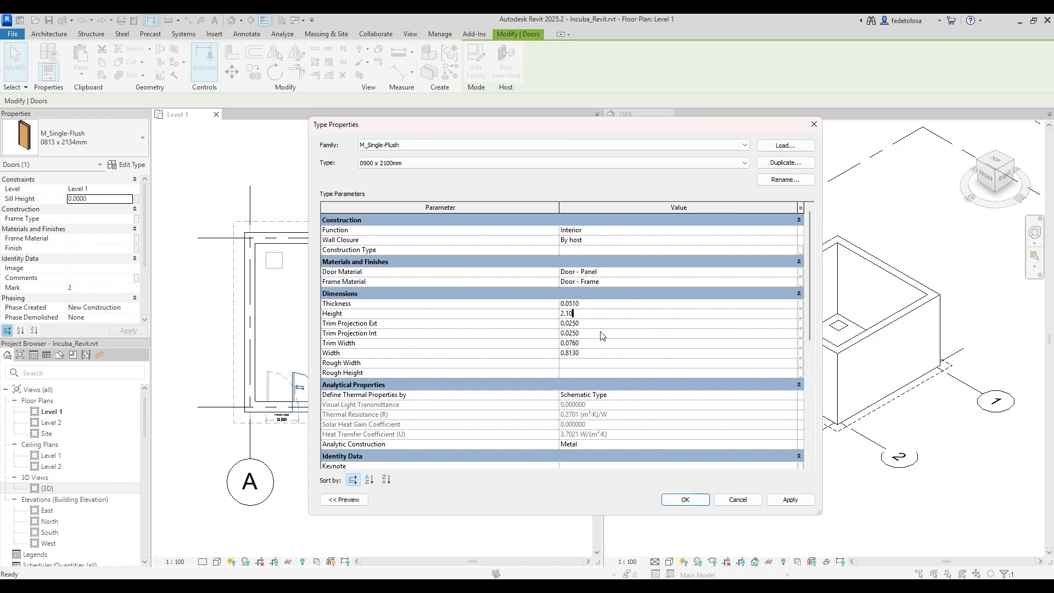
left_click(592, 353)
left_click_drag(581, 353, 571, 357)
type("90")
left_click(682, 500)
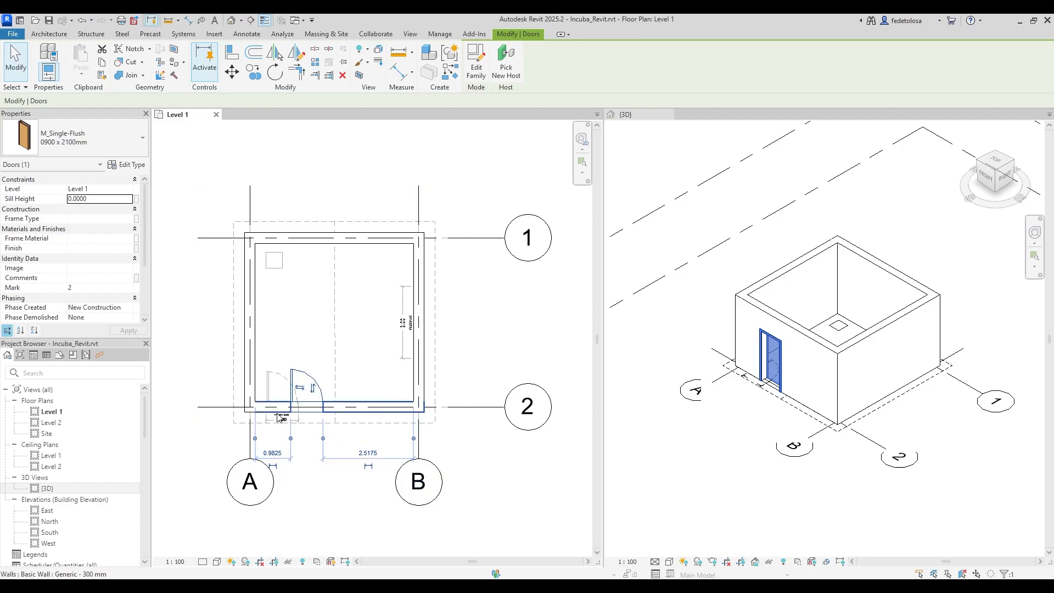
Align the 0900 x 2100mm door's edge tight against the room's left inner wall face.
scroll(279, 417, "up", 6)
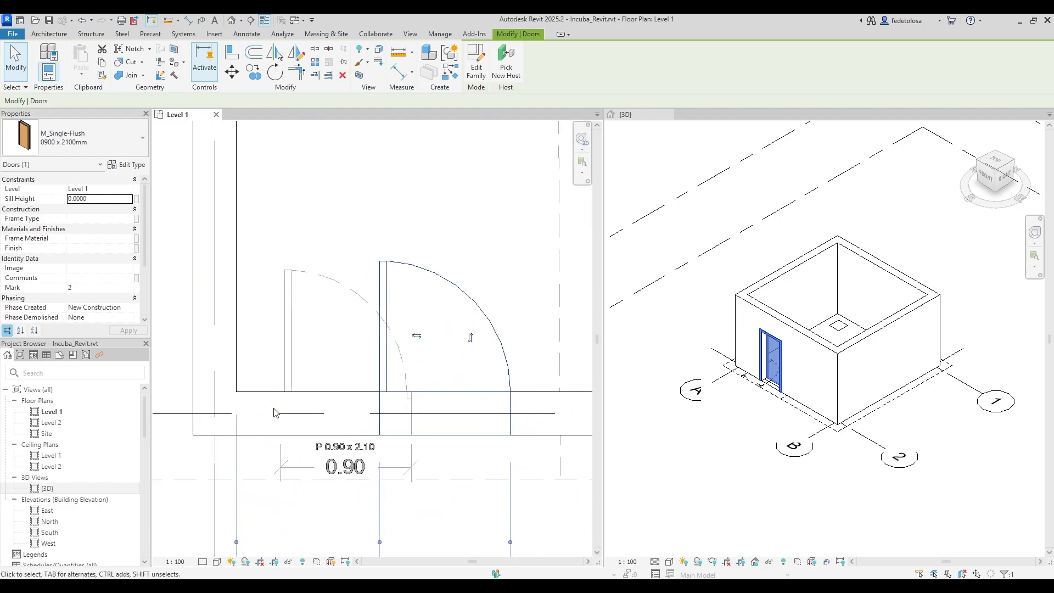
scroll(275, 413, "up", 2)
scroll(275, 413, "down", 1)
left_click(232, 53)
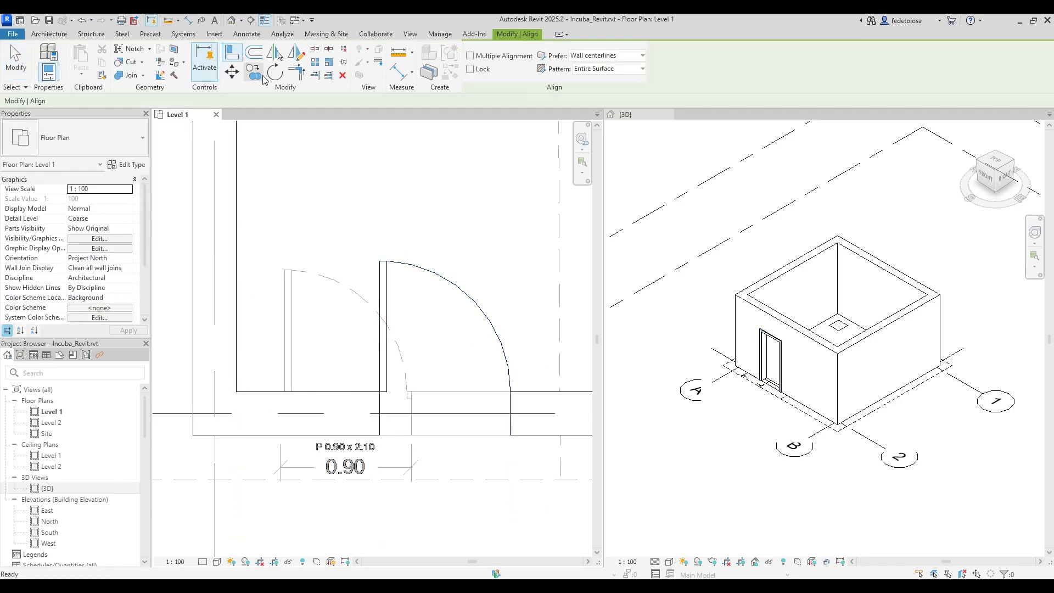
left_click(412, 413)
left_click(510, 418)
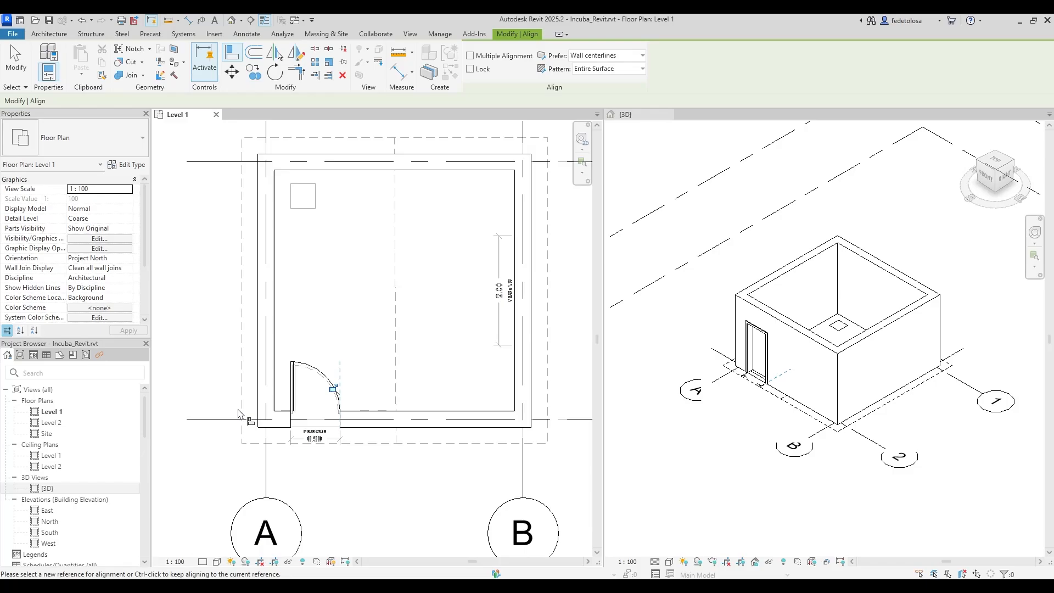
scroll(264, 414, "down", 2)
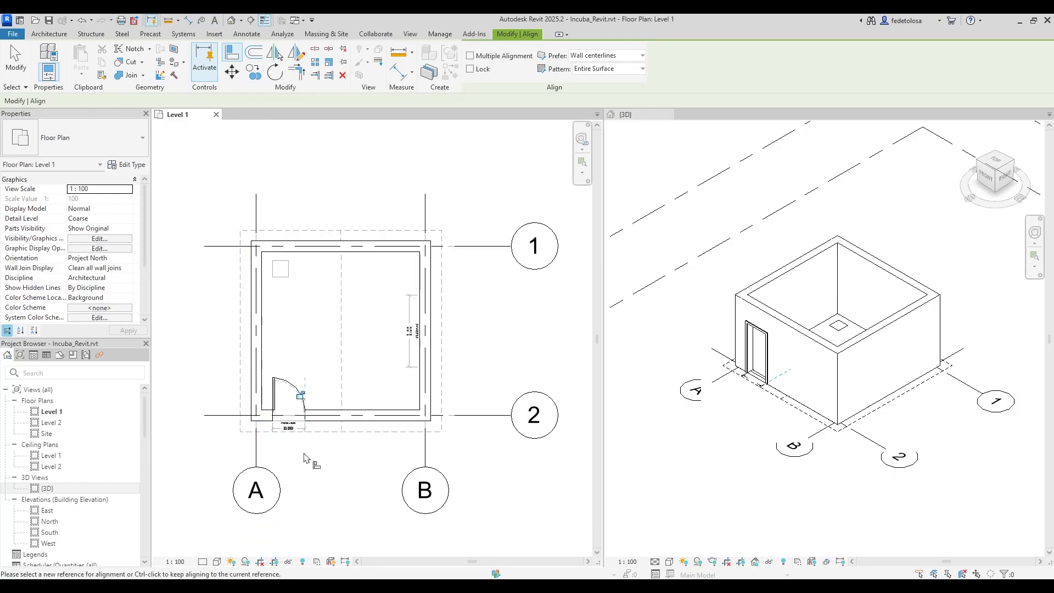
key("Escape")
key("Escape")
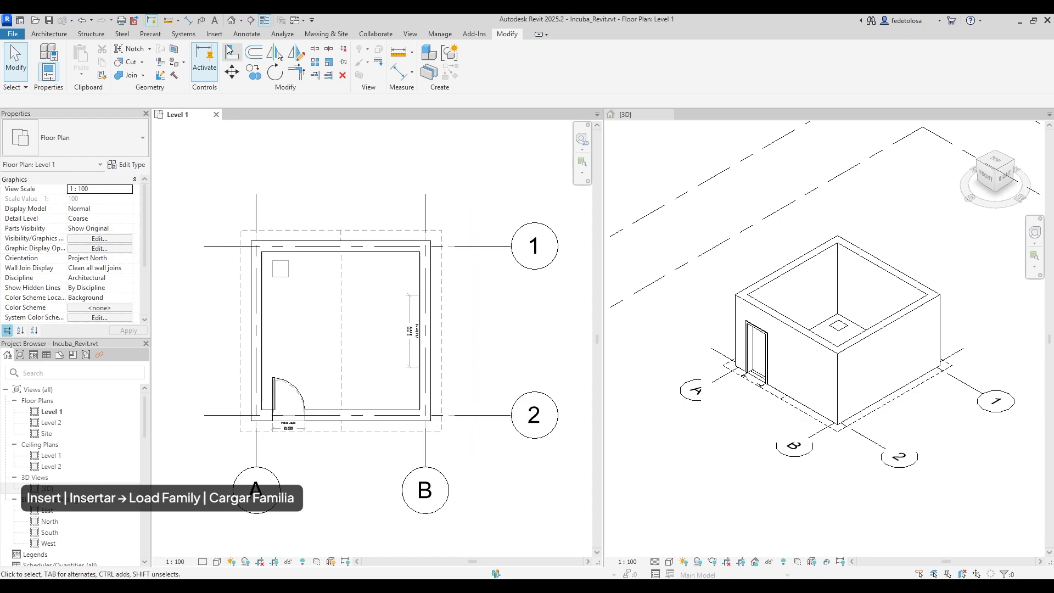
Start Load Family and navigate up from Steel to the Libraries English folder.
left_click(215, 34)
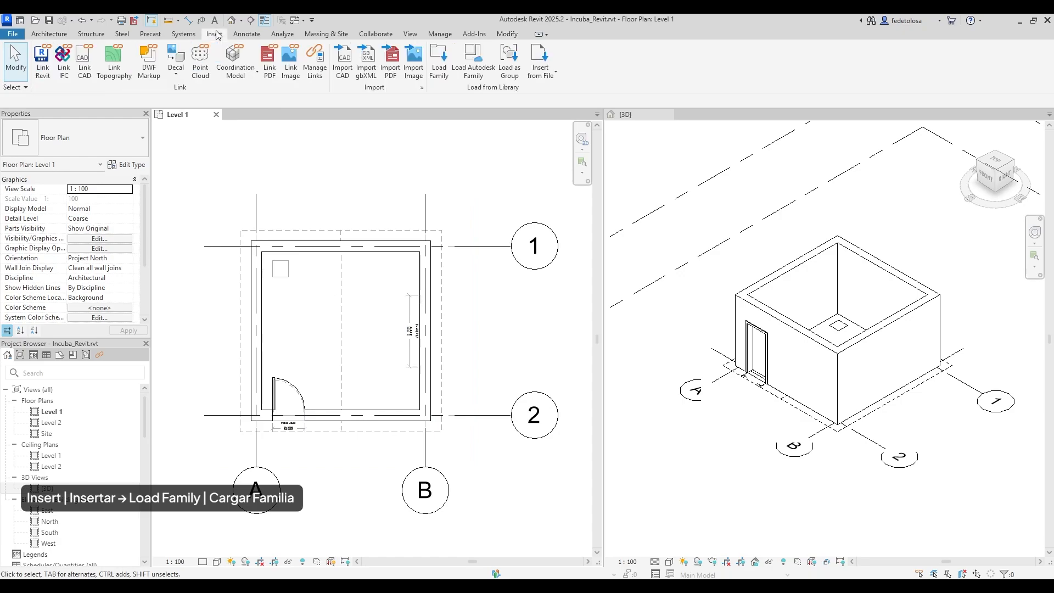
left_click(439, 62)
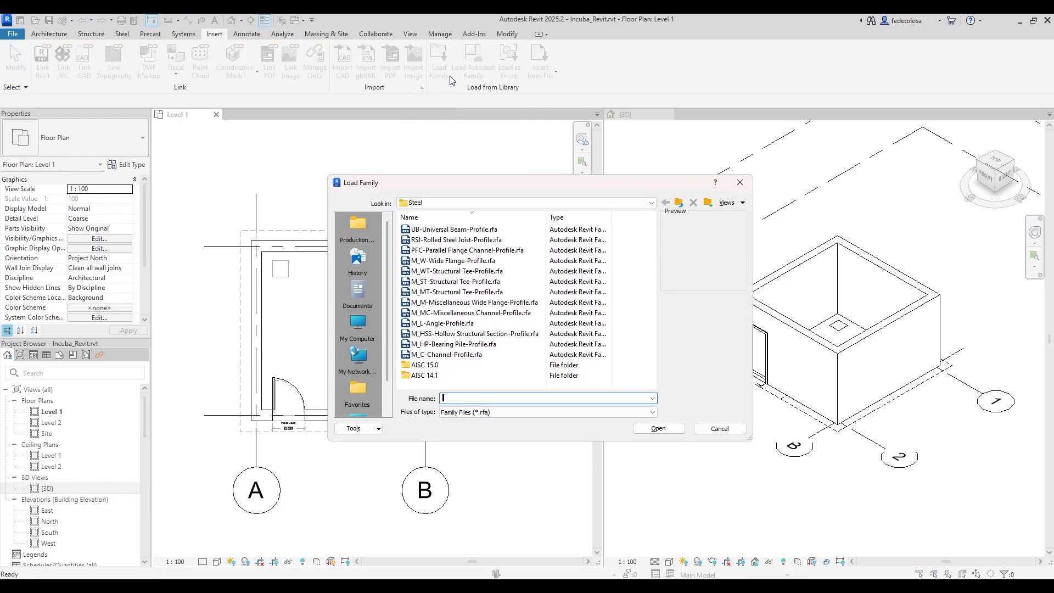
left_click(679, 203)
left_click(679, 203)
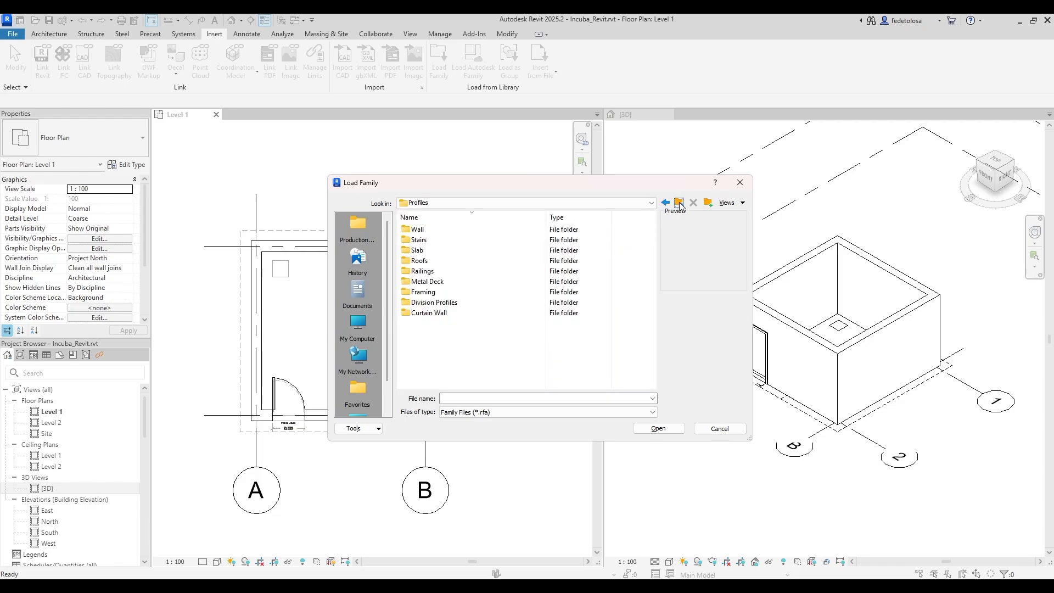
left_click(679, 203)
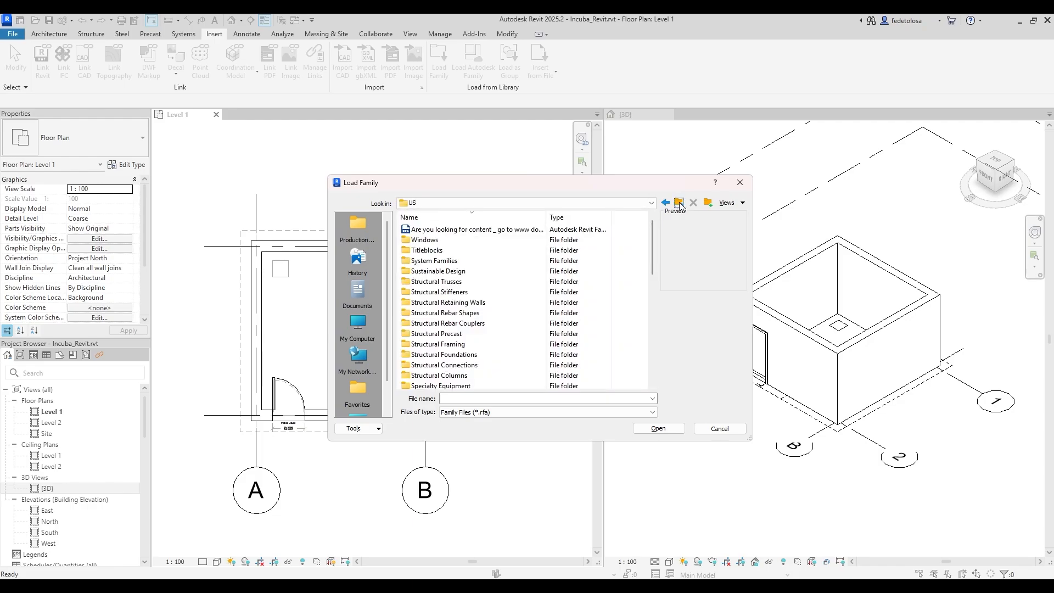
left_click(680, 204)
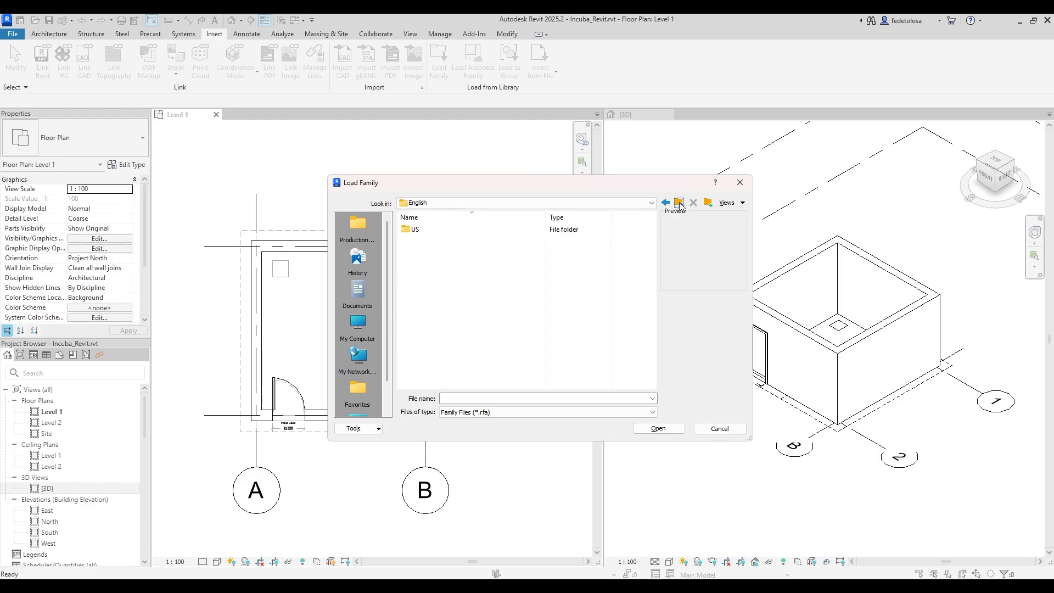
left_click(680, 204)
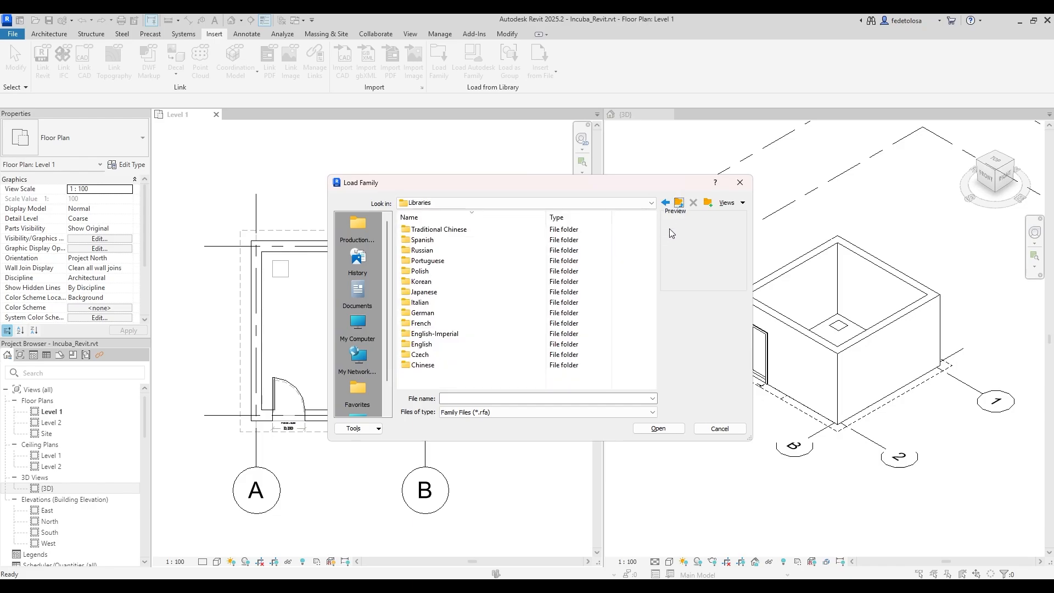
left_click(530, 345)
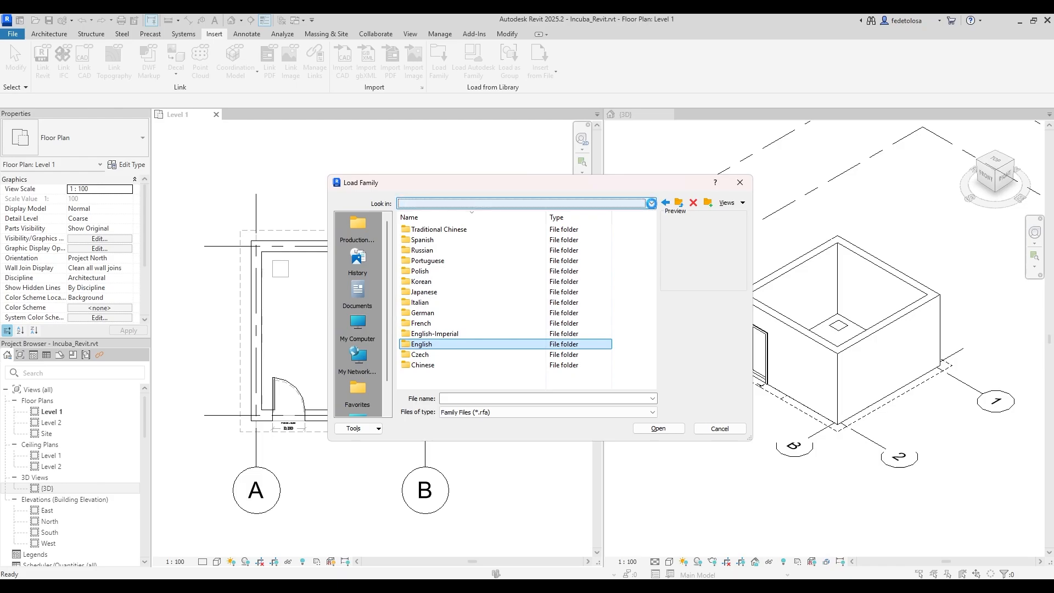
left_click(652, 204)
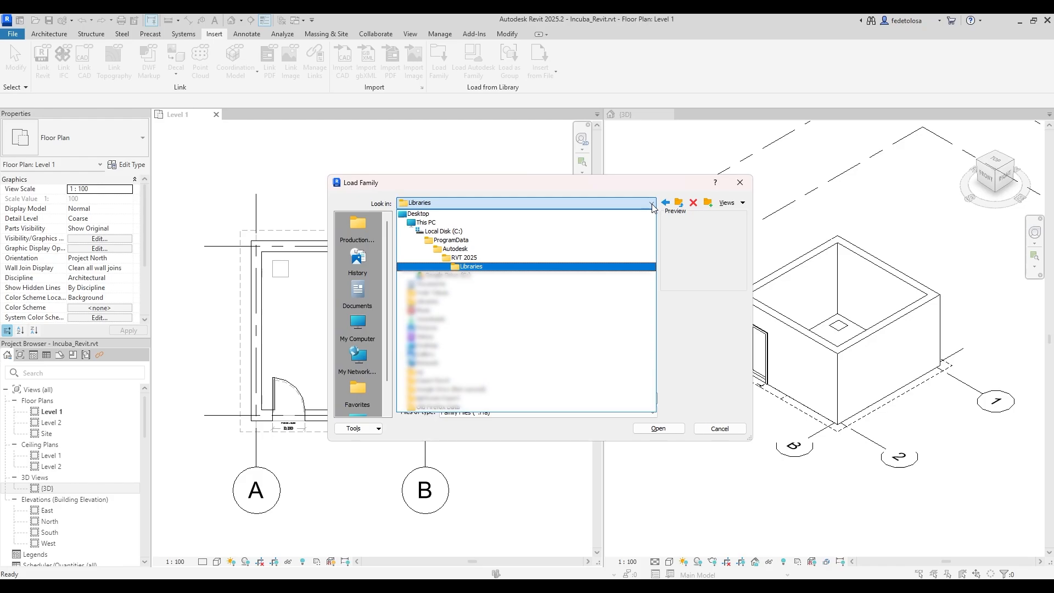
left_click(653, 205)
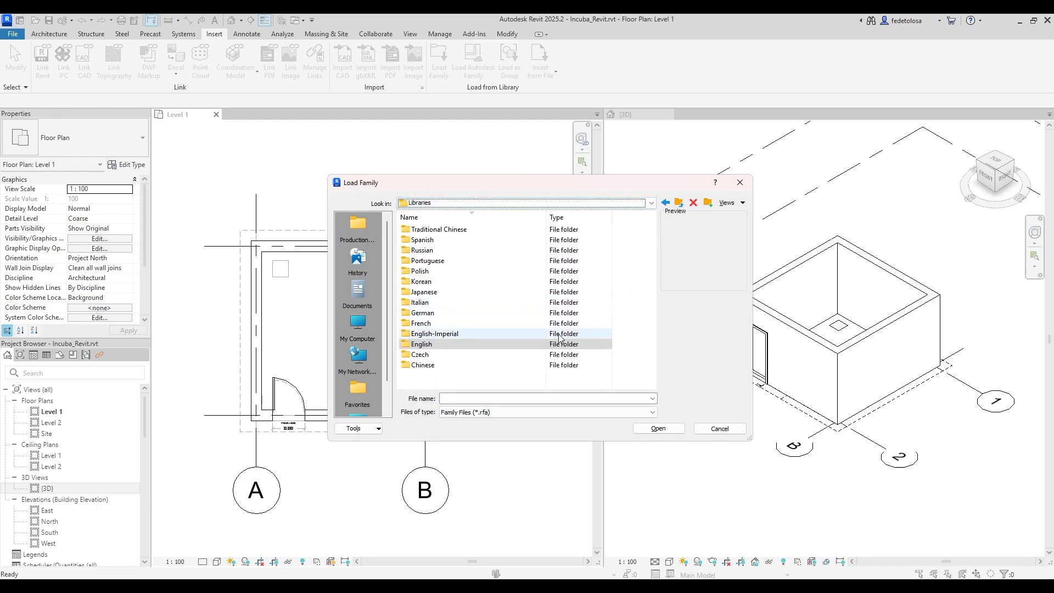
double_click(530, 345)
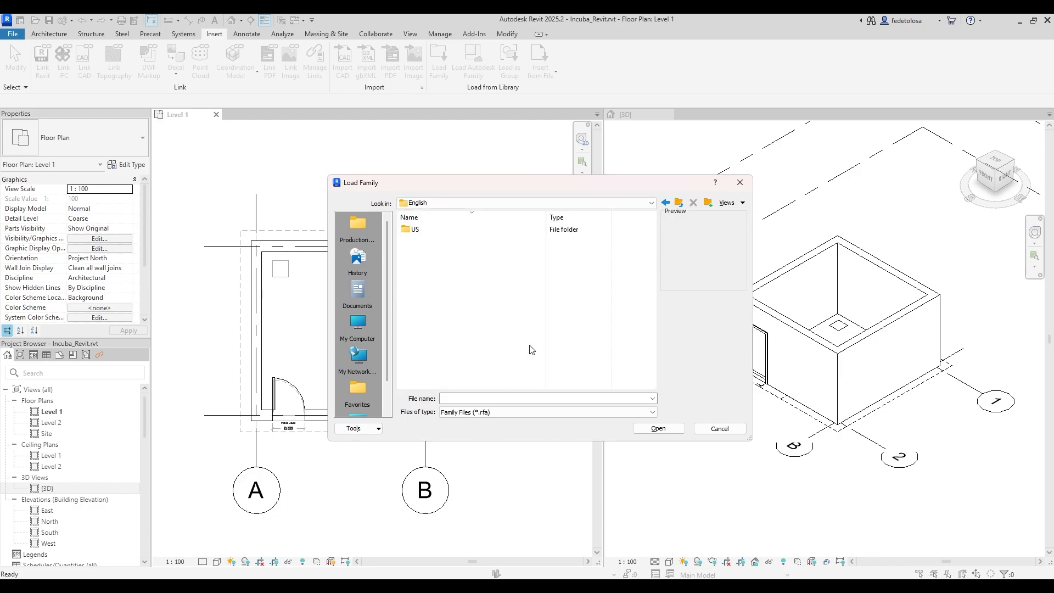
Browse US > Doors > Residential and open M_Door-Exterior-Single-Entry-Half Flat Glass-Wood_Clad.
double_click(509, 235)
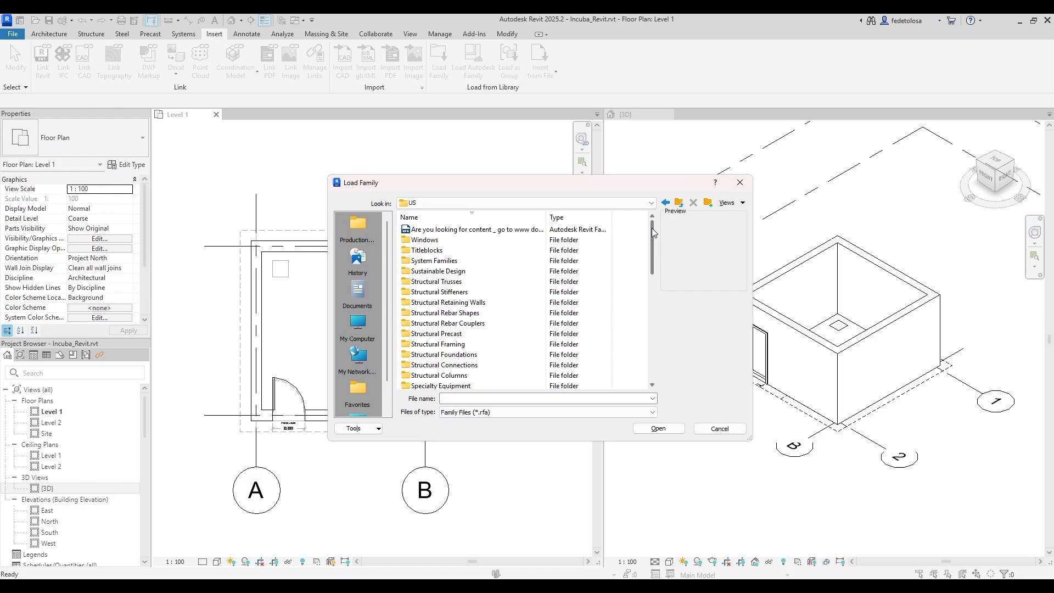
left_click_drag(652, 229, 652, 336)
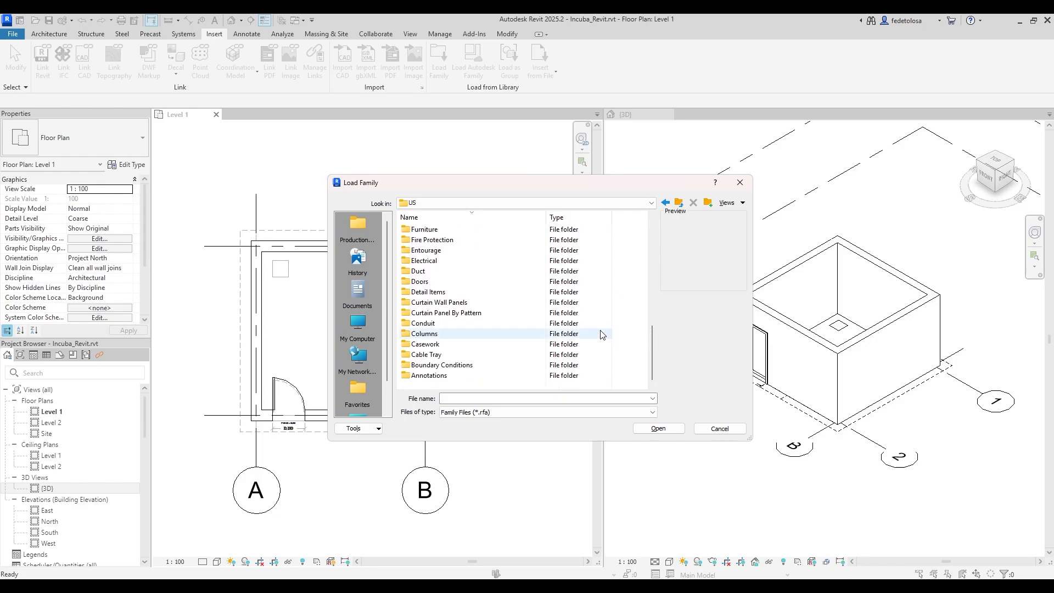
double_click(421, 283)
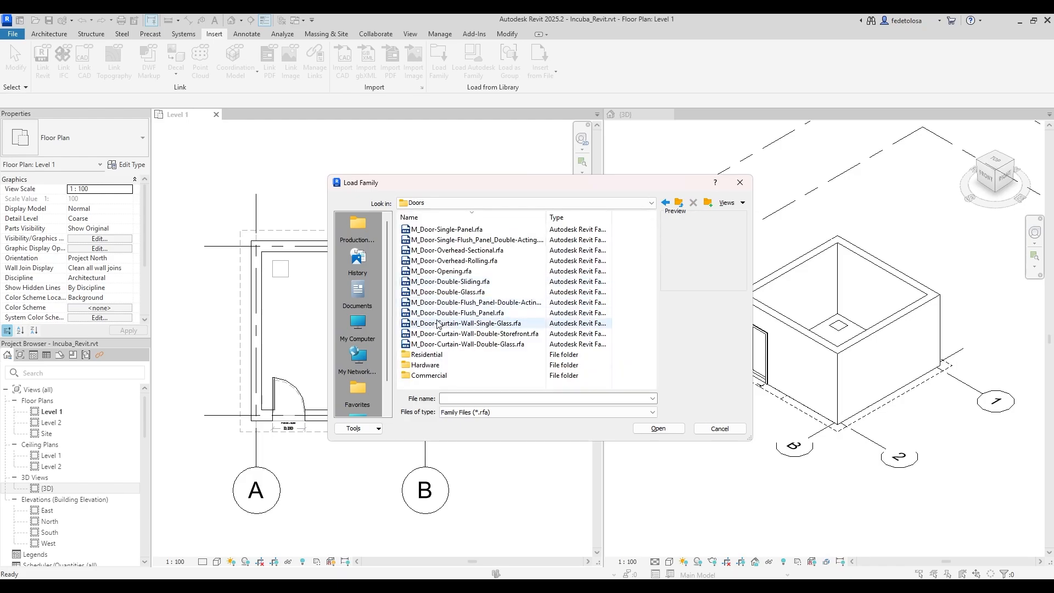
double_click(427, 355)
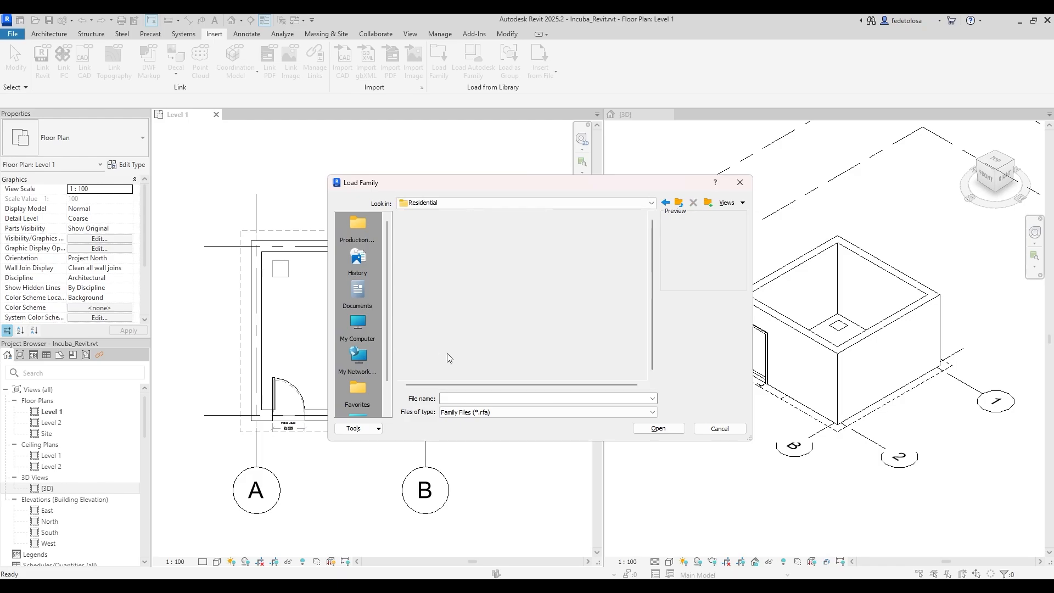
left_click_drag(653, 280, 653, 314)
left_click(483, 333)
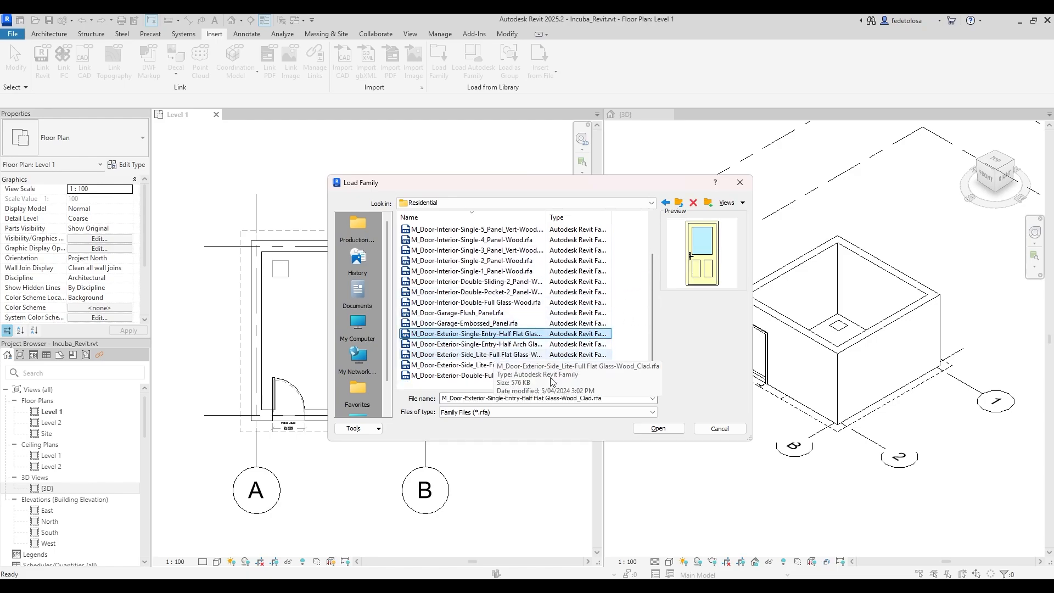
left_click(662, 429)
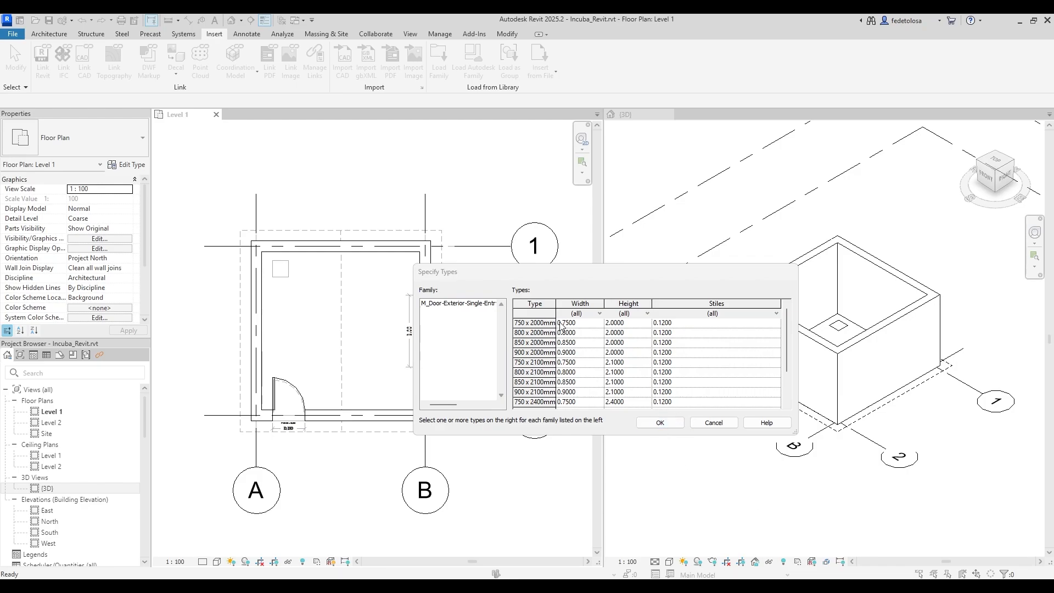
Try several door type selections, ending with only 900 x 2100mm selected.
left_click(582, 324)
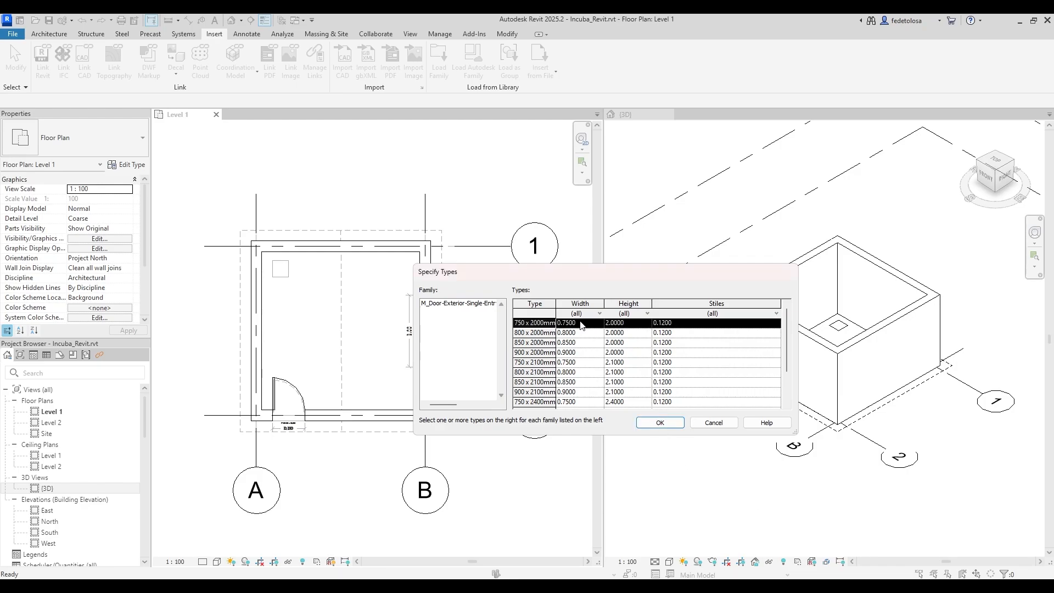
left_click(579, 333)
left_click(575, 372)
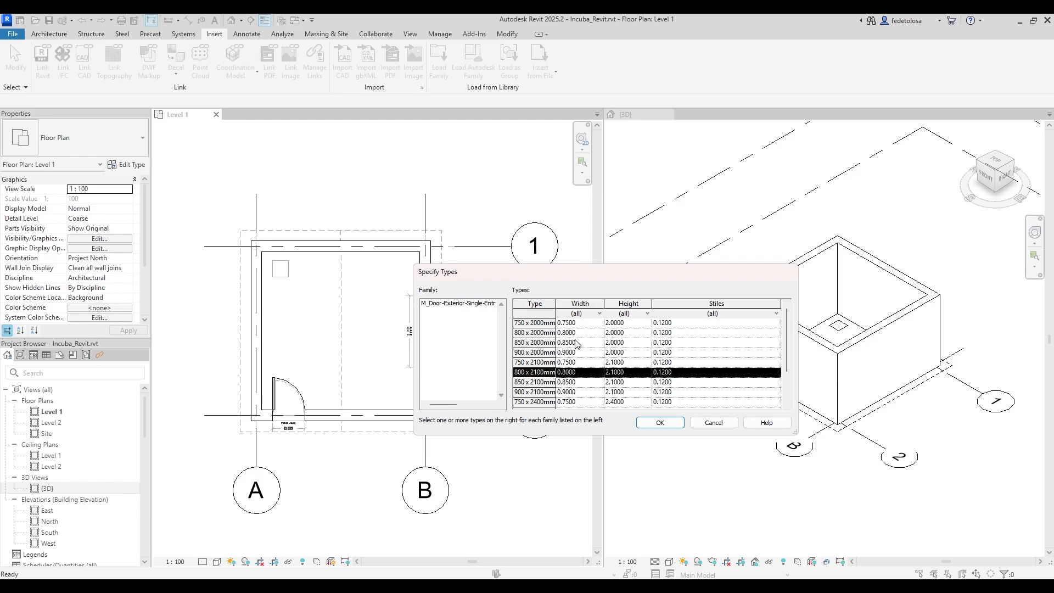
left_click(576, 344, "ctrl")
left_click(577, 353, "ctrl")
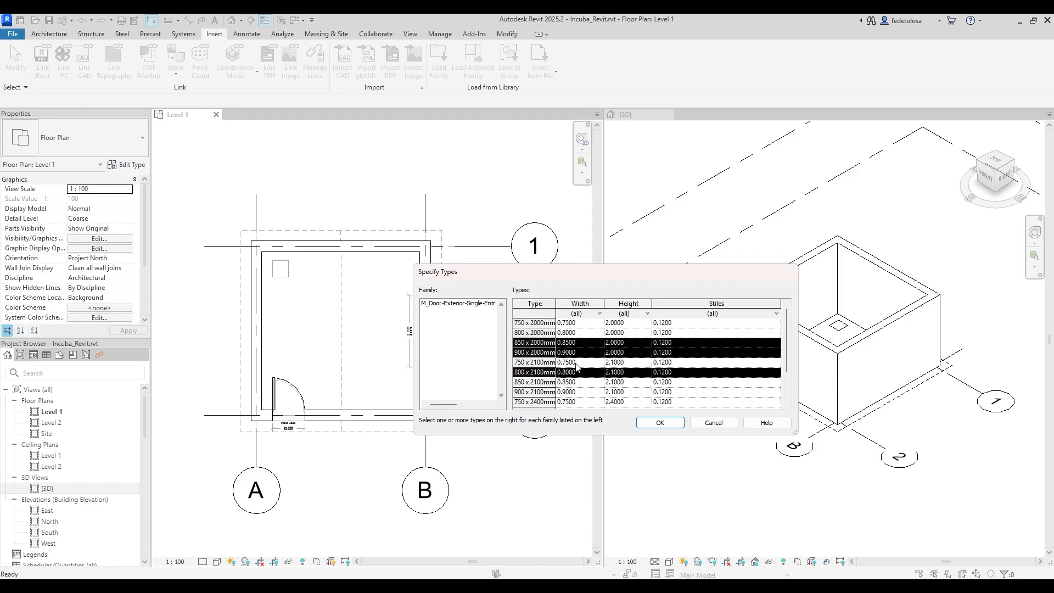
left_click(578, 363, "ctrl")
left_click(576, 334, "ctrl")
left_click(577, 324, "ctrl")
left_click(575, 392)
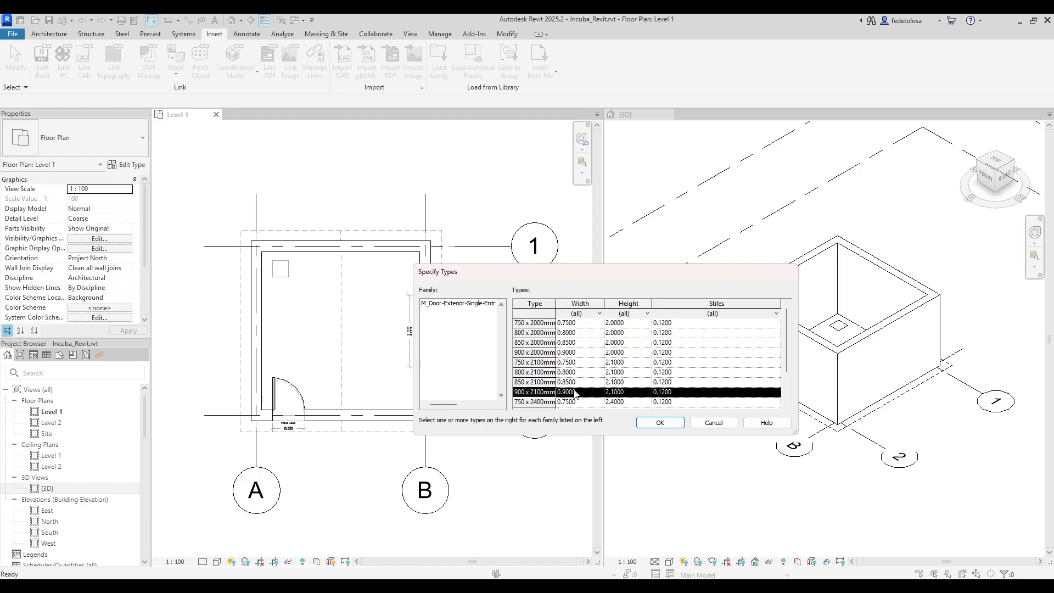
left_click(580, 324, "shift")
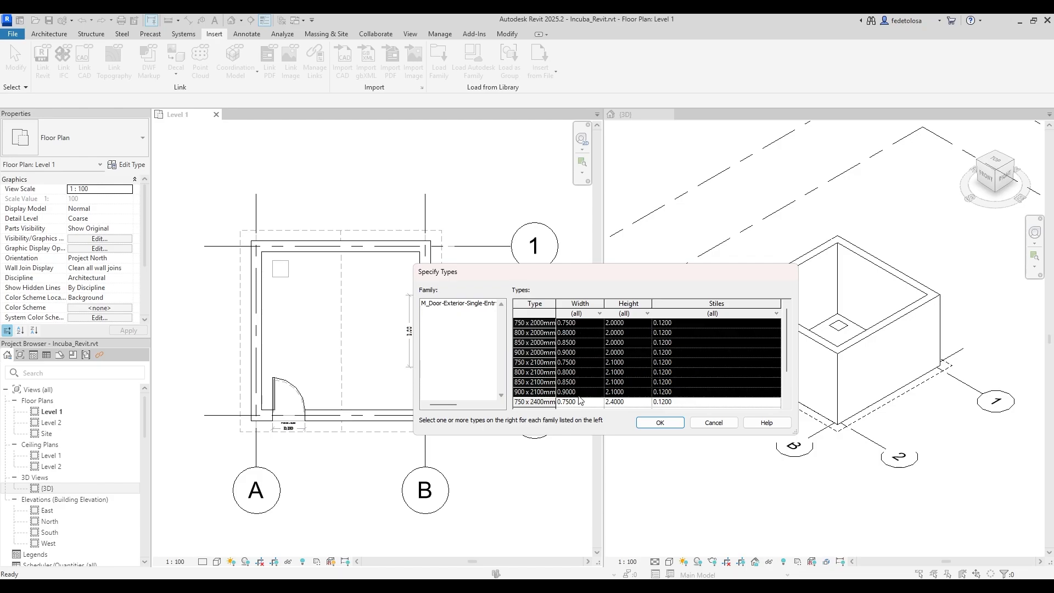
left_click(589, 393)
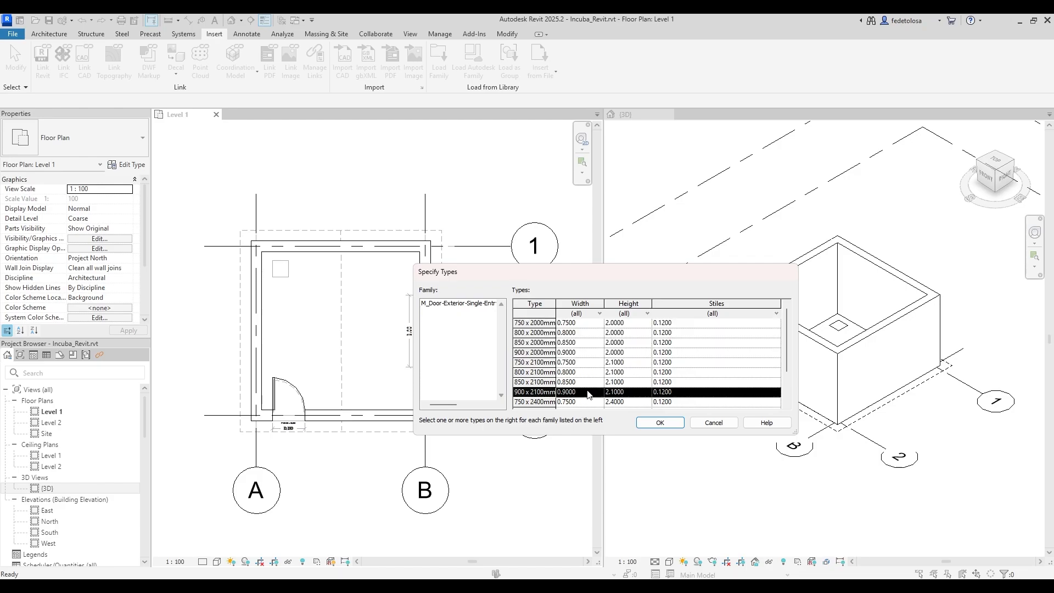
Filter widths to 0.9000 and load the 900 x 2100mm door type.
left_click(601, 314)
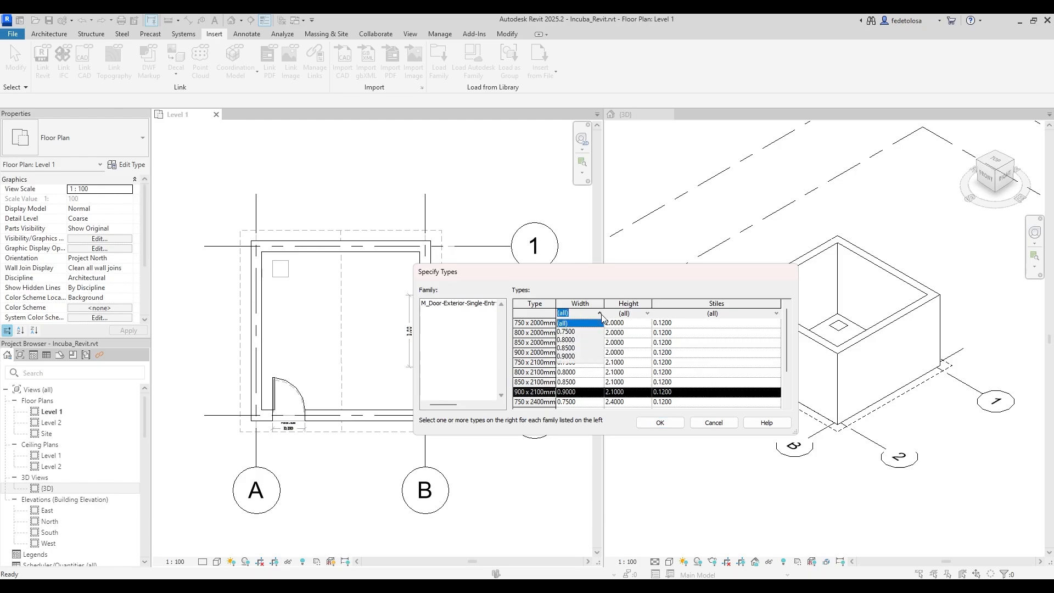
left_click(578, 356)
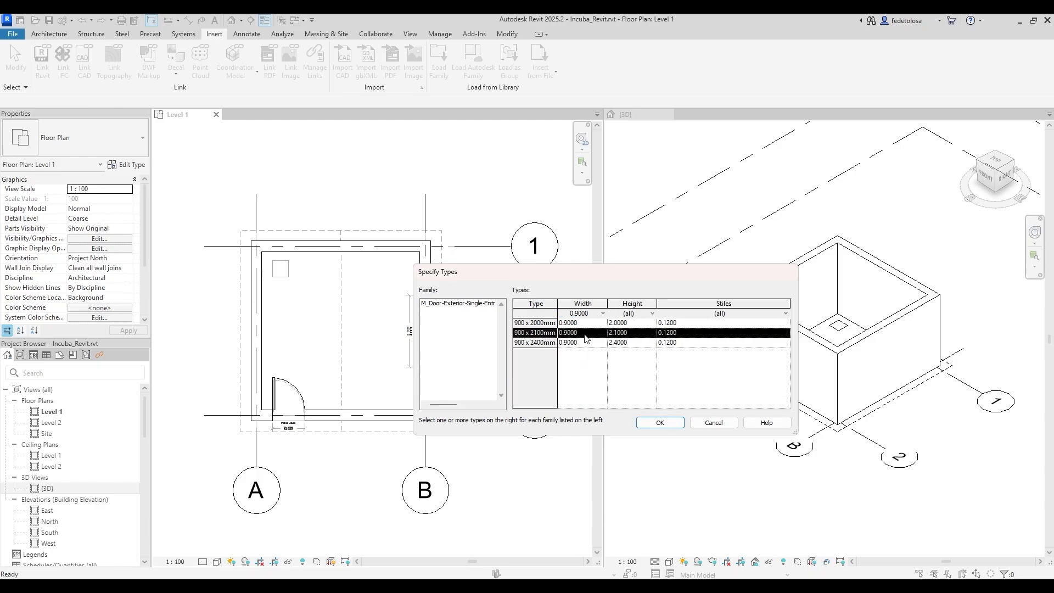
left_click(660, 427)
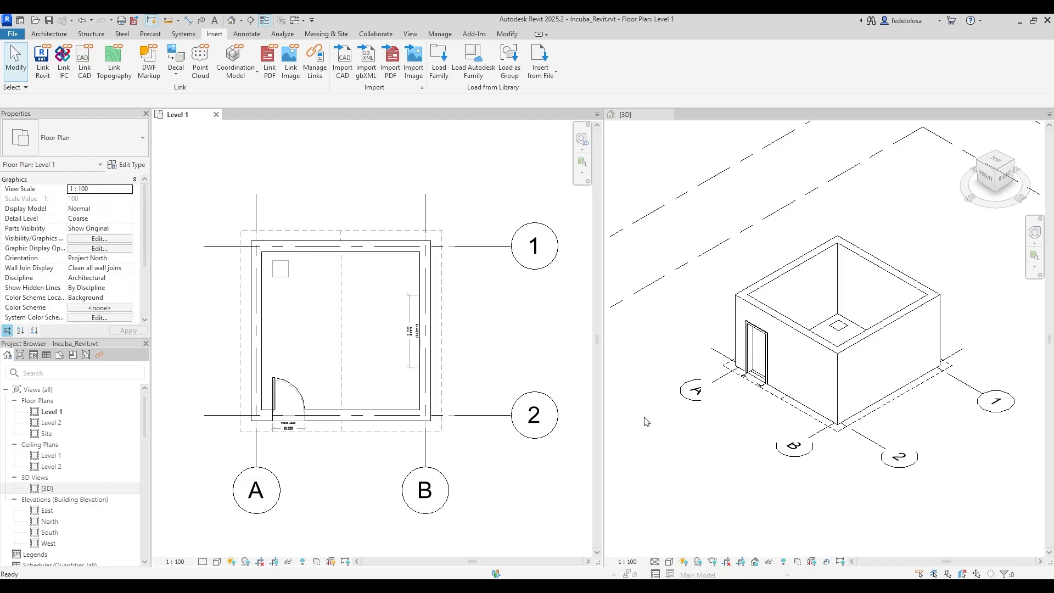
Switch the bottom-wall door to the half-glass 900 x 2100mm type and flip its swing.
left_click(298, 385)
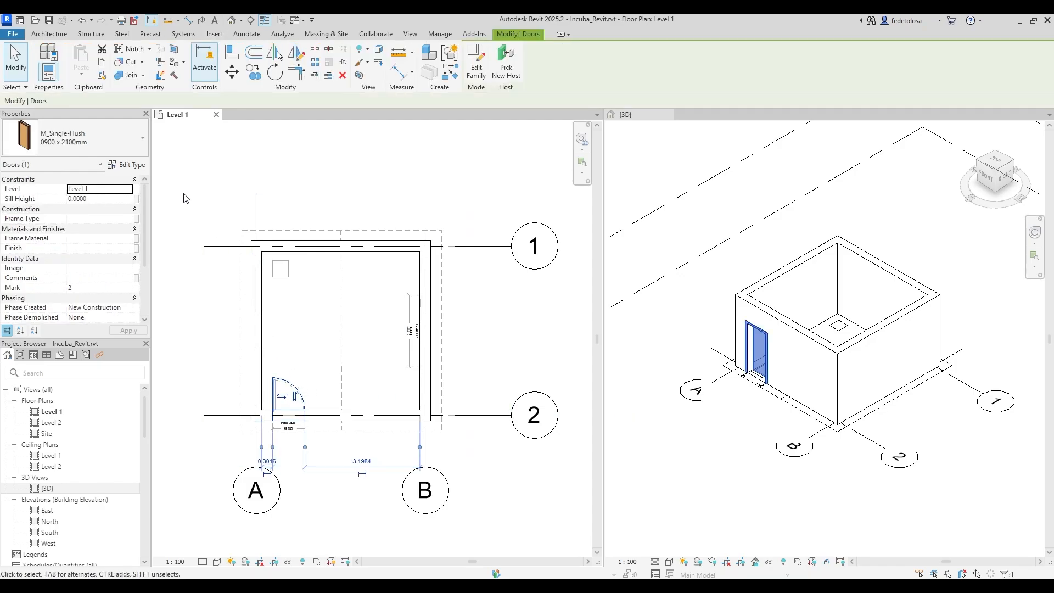
left_click(142, 140)
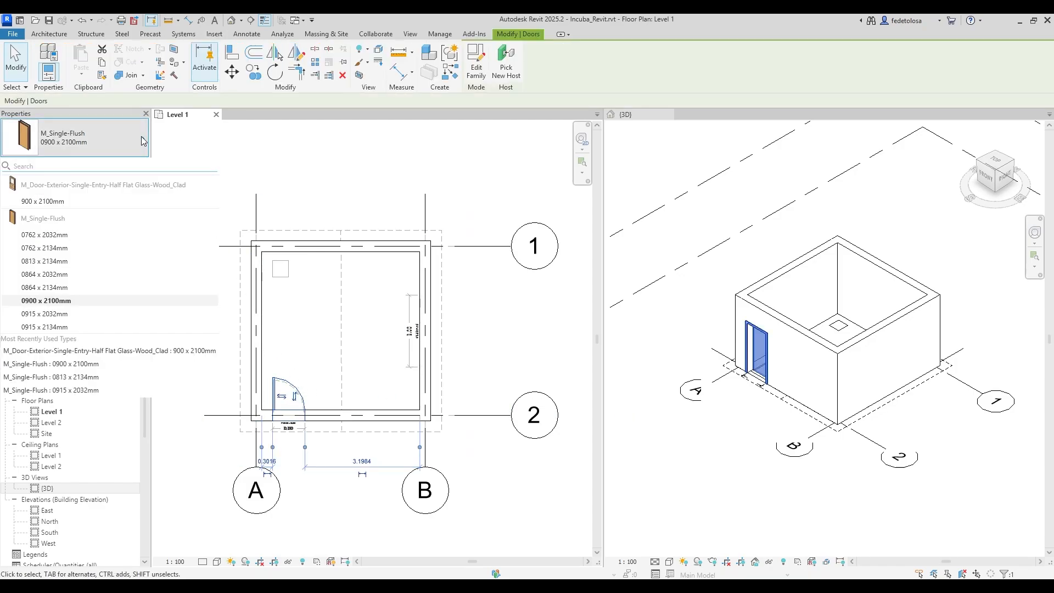
left_click(134, 202)
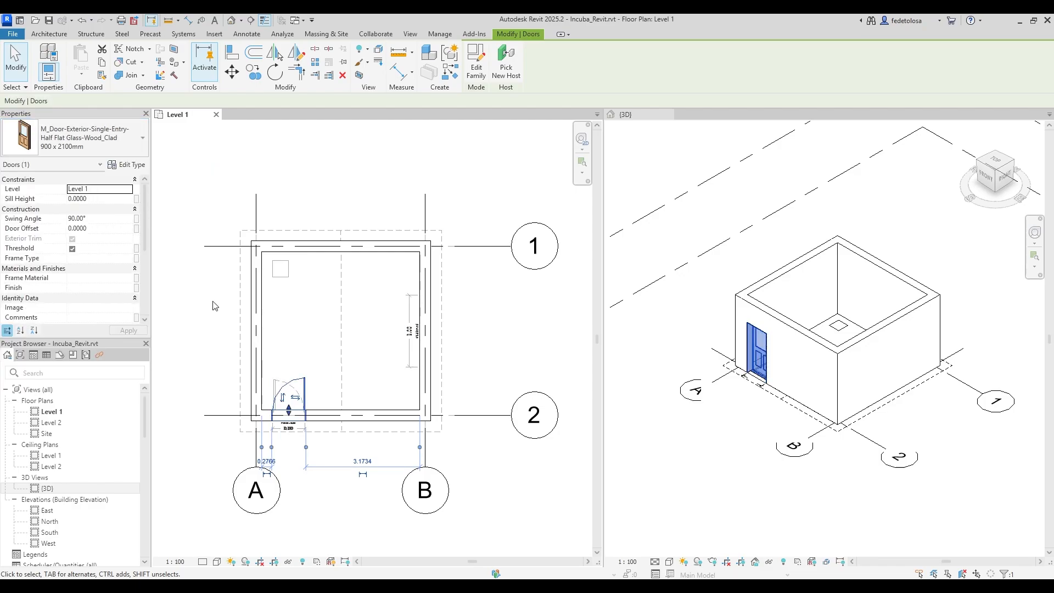
left_click(296, 397)
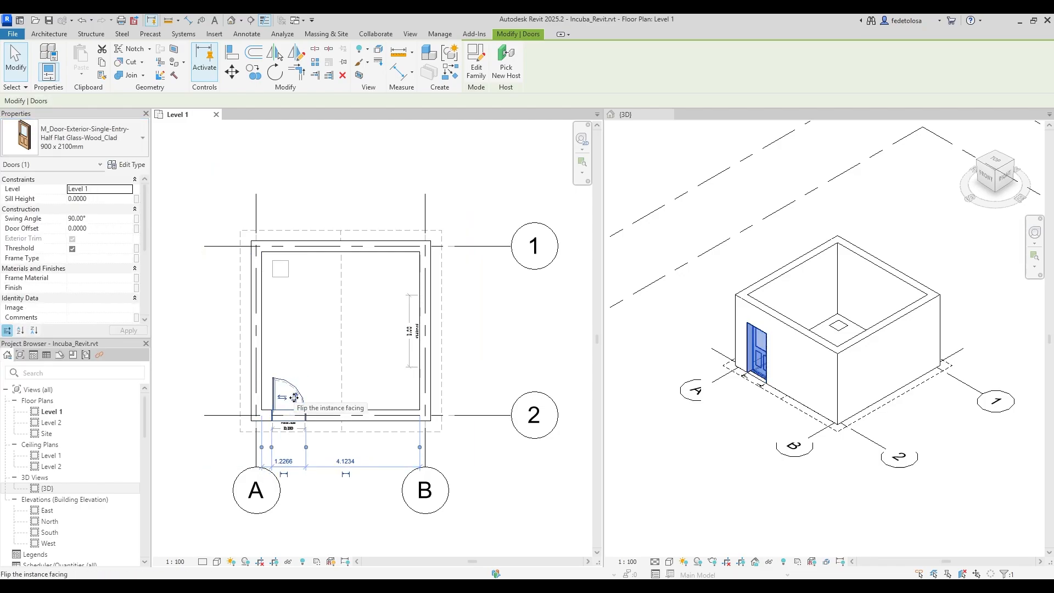
left_click(484, 396)
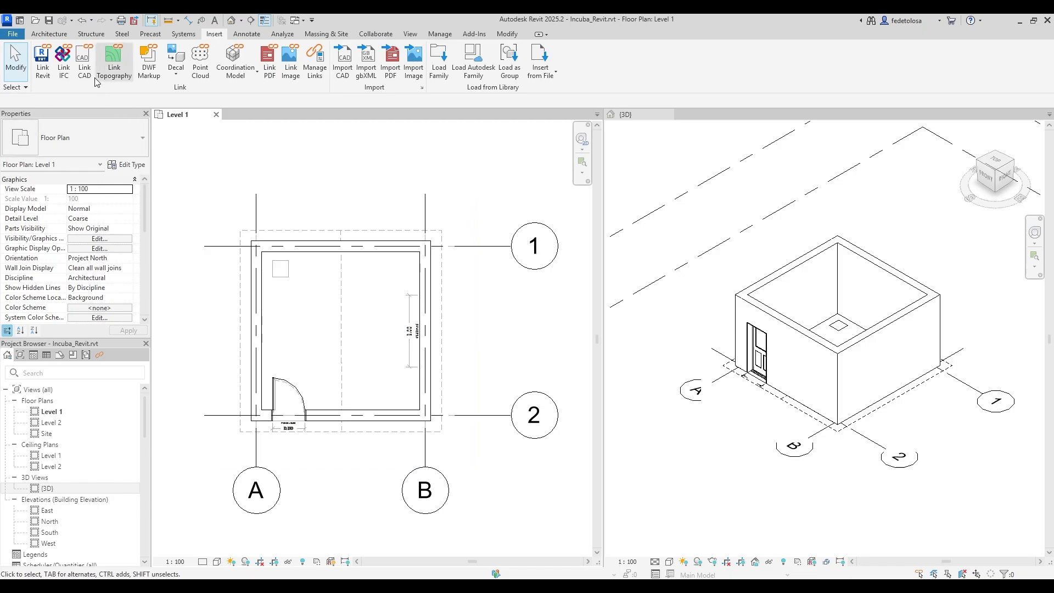
Start the Window tool and review window types, keeping M_Fixed 0406 x 0610mm current.
left_click(63, 35)
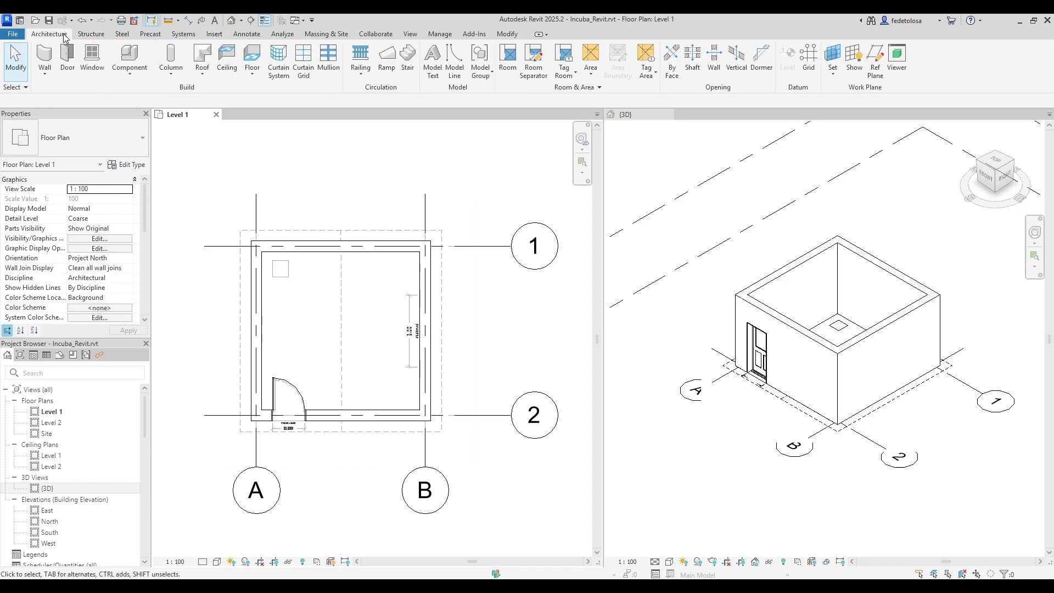
left_click(92, 64)
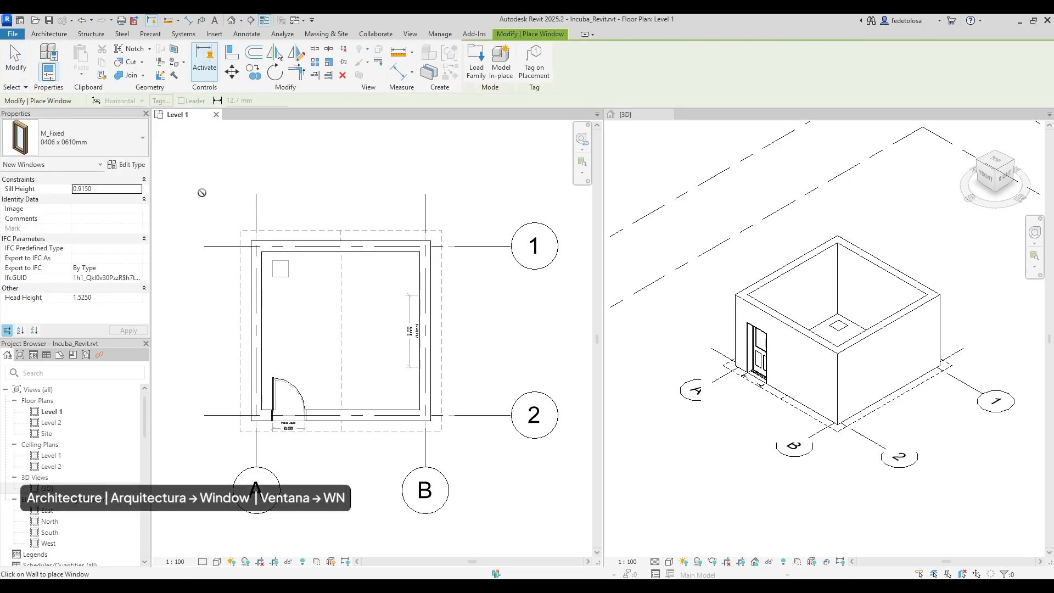
left_click(141, 139)
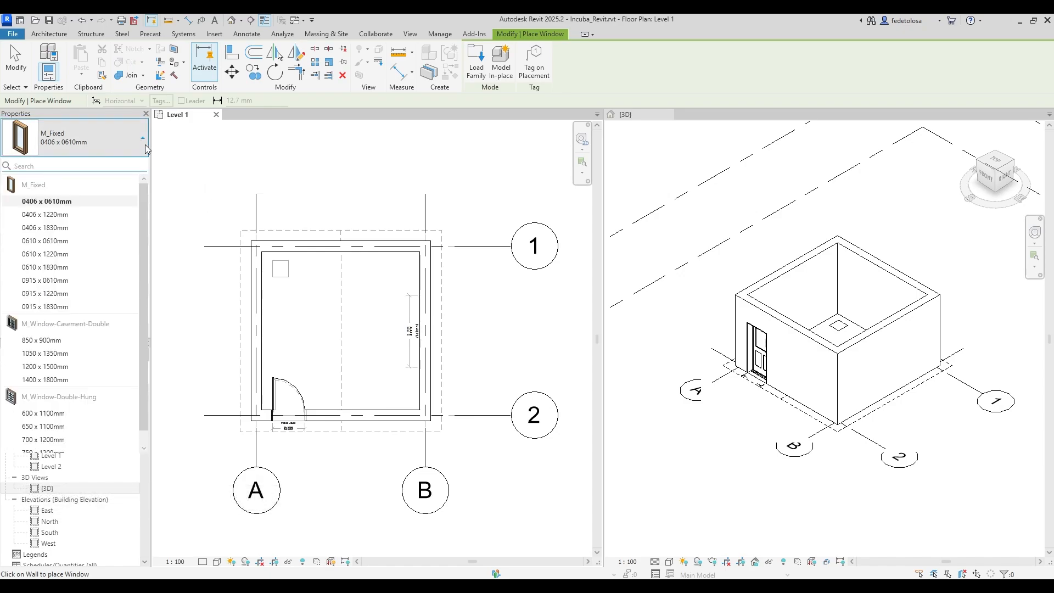
left_click_drag(145, 201, 145, 232)
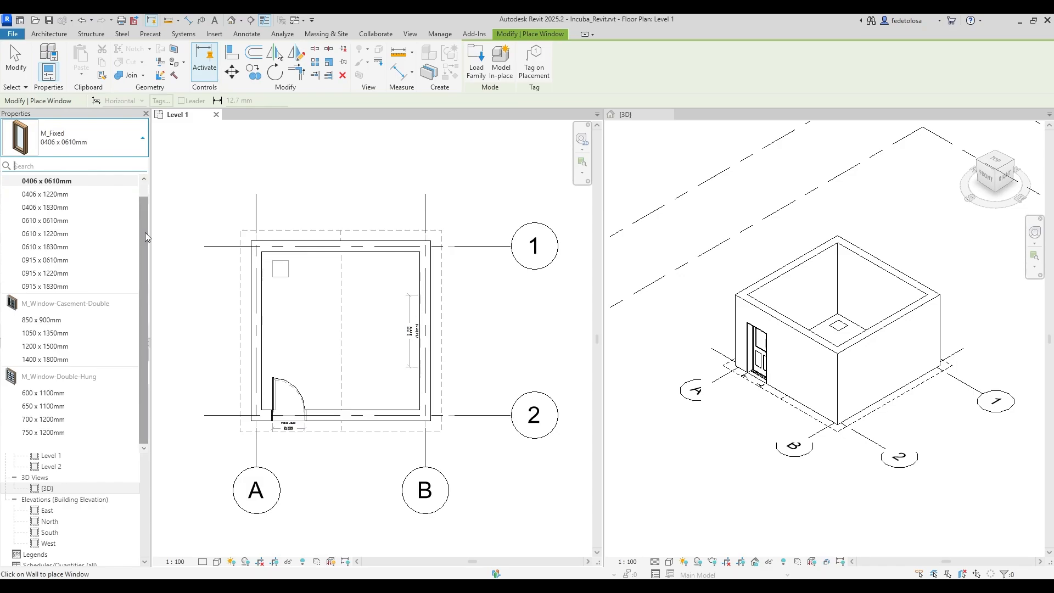
left_click_drag(145, 232, 146, 217)
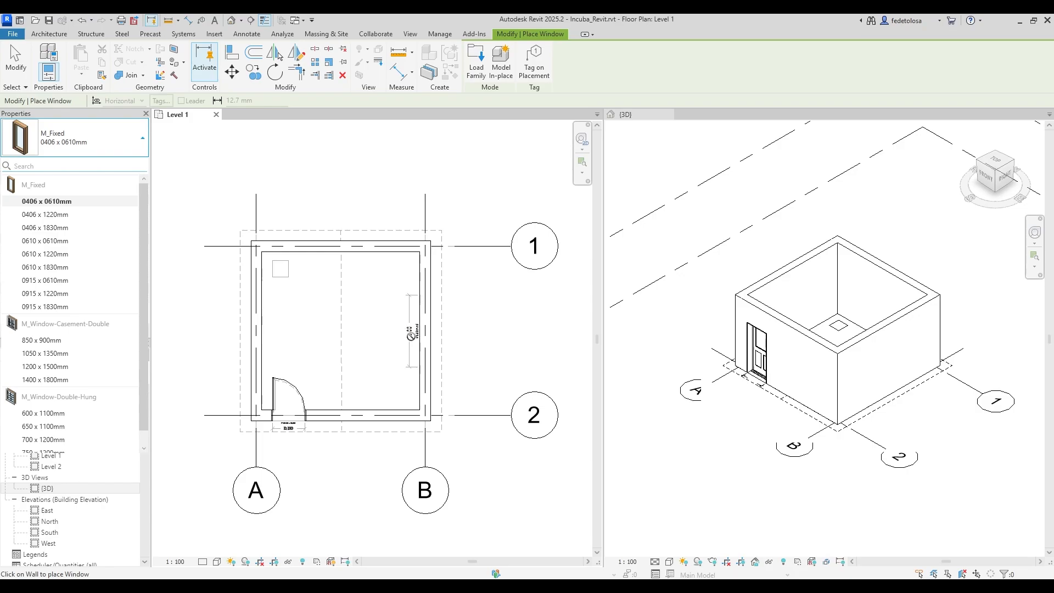
scroll(409, 330, "up", 5)
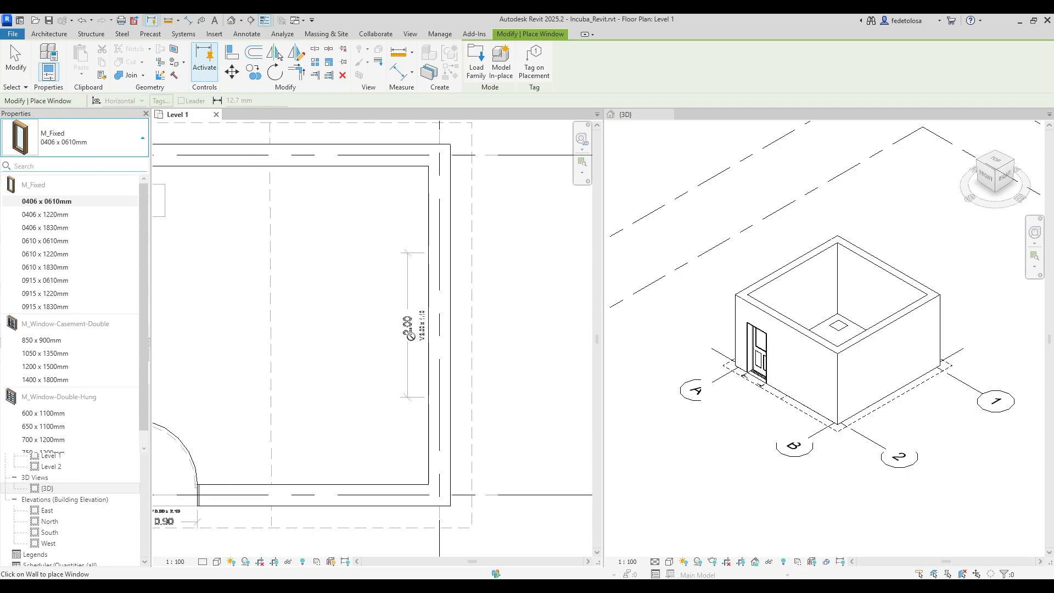
scroll(409, 329, "up", 2)
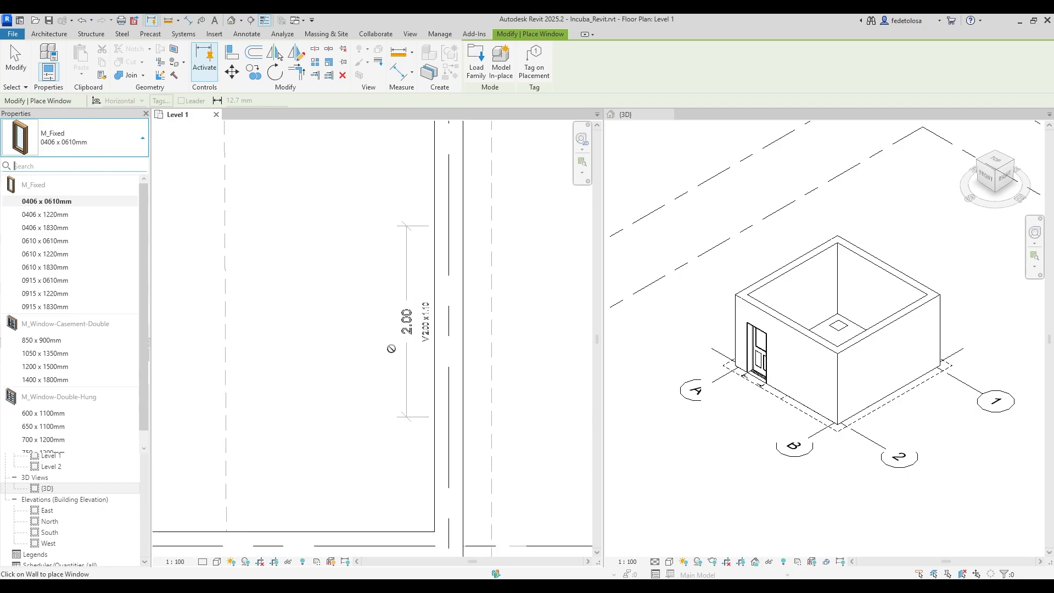
scroll(385, 350, "down", 6)
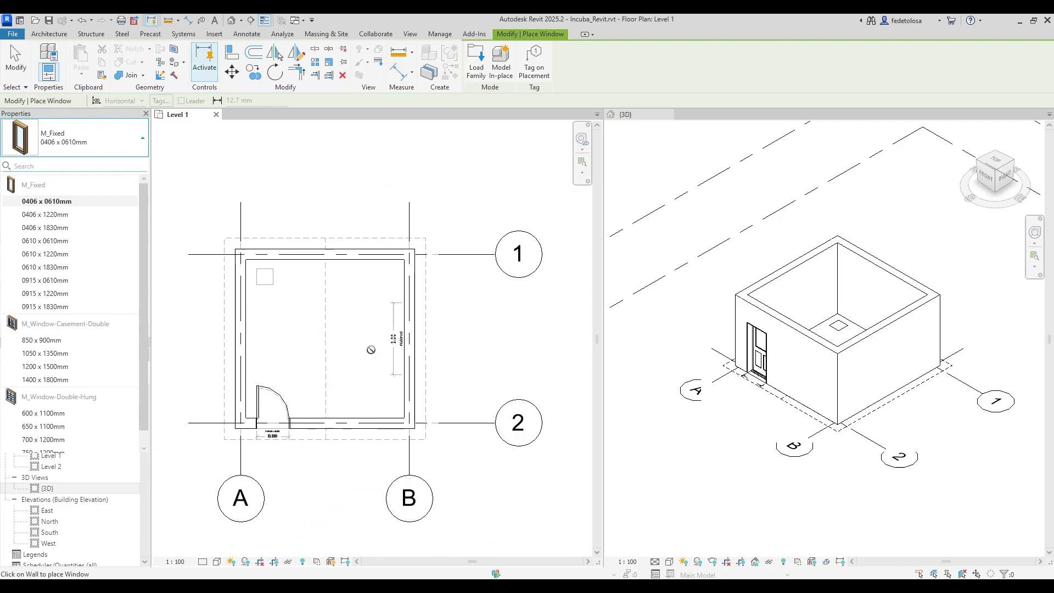
left_click(306, 201)
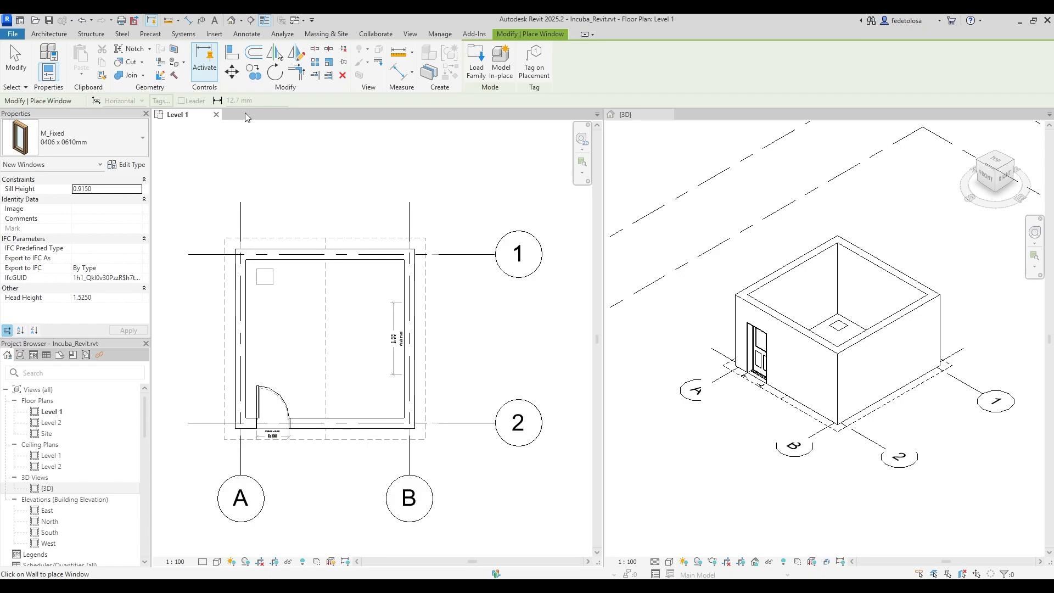
left_click(215, 34)
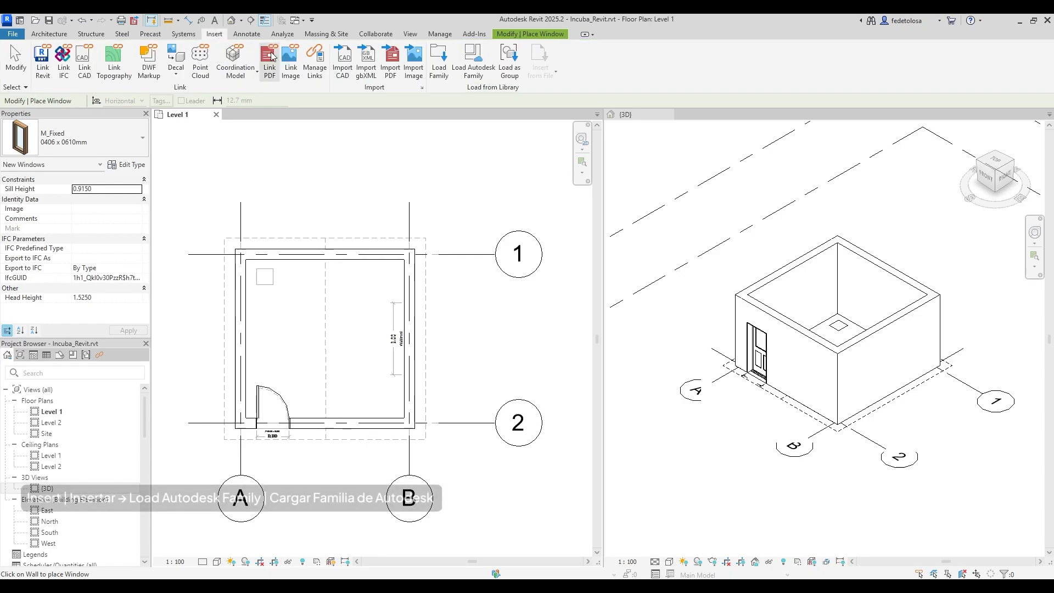
Open the Autodesk online family library and set its region to United States - Metric.
left_click(474, 58)
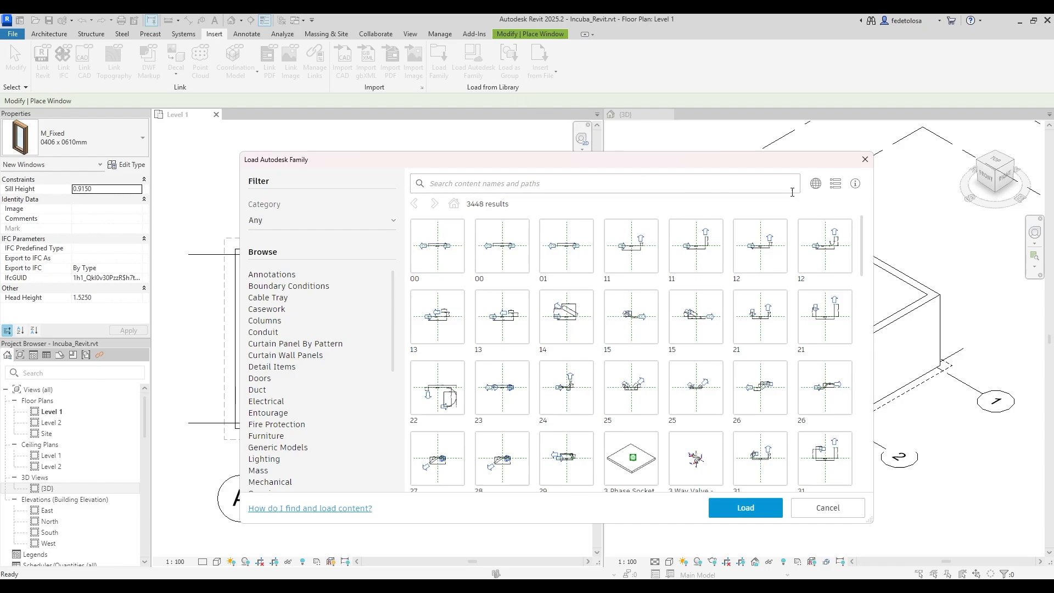
left_click(817, 185)
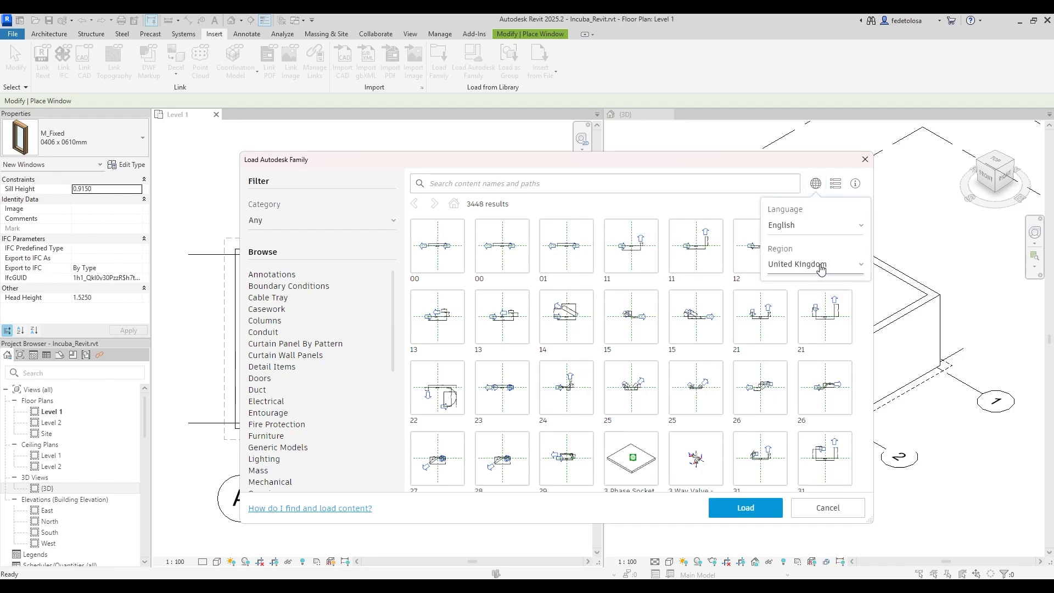
left_click(822, 268)
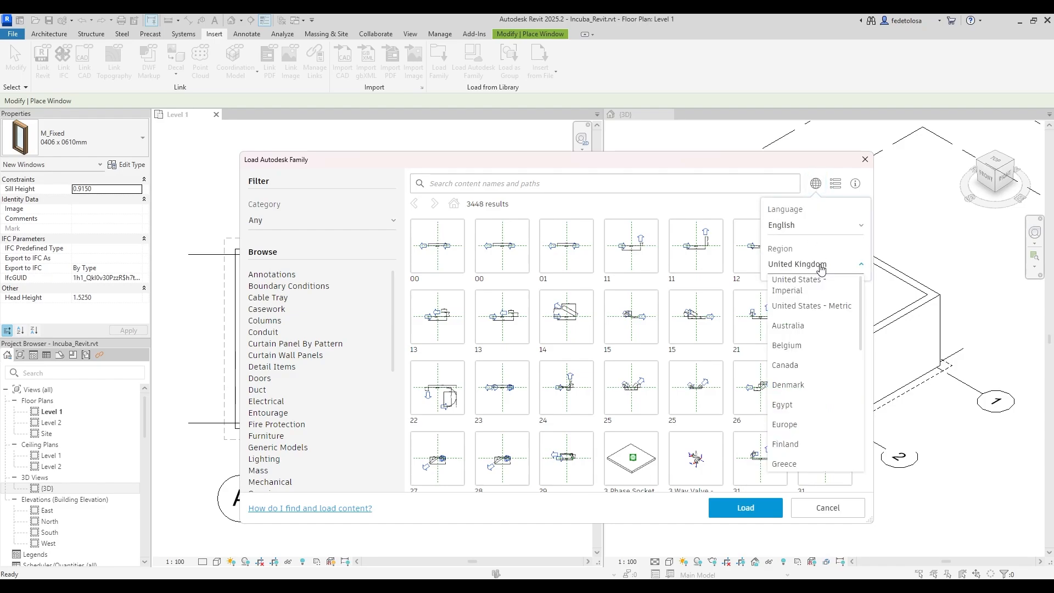
left_click(829, 307)
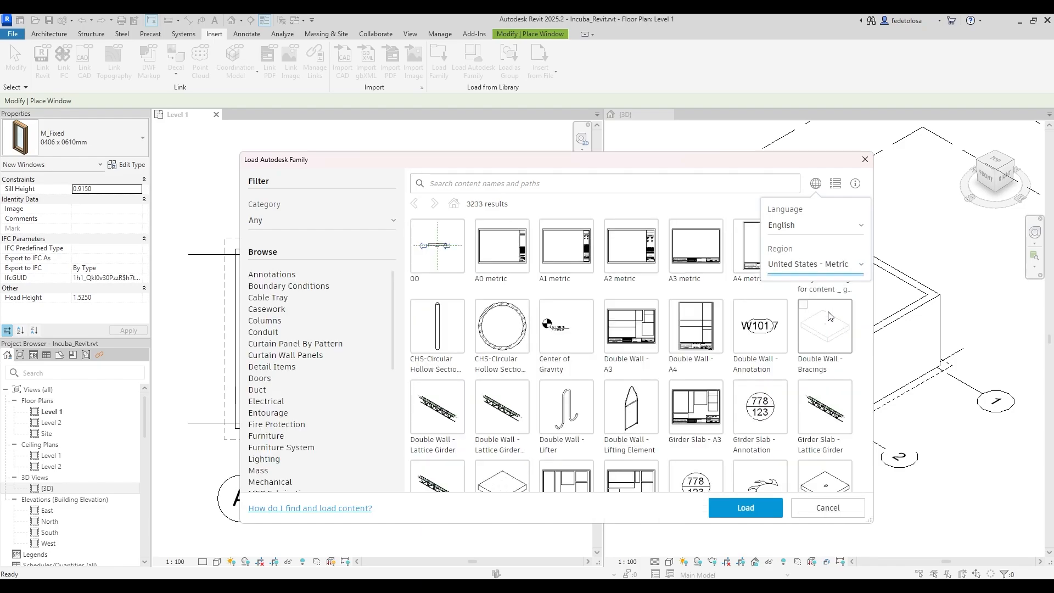
left_click(744, 206)
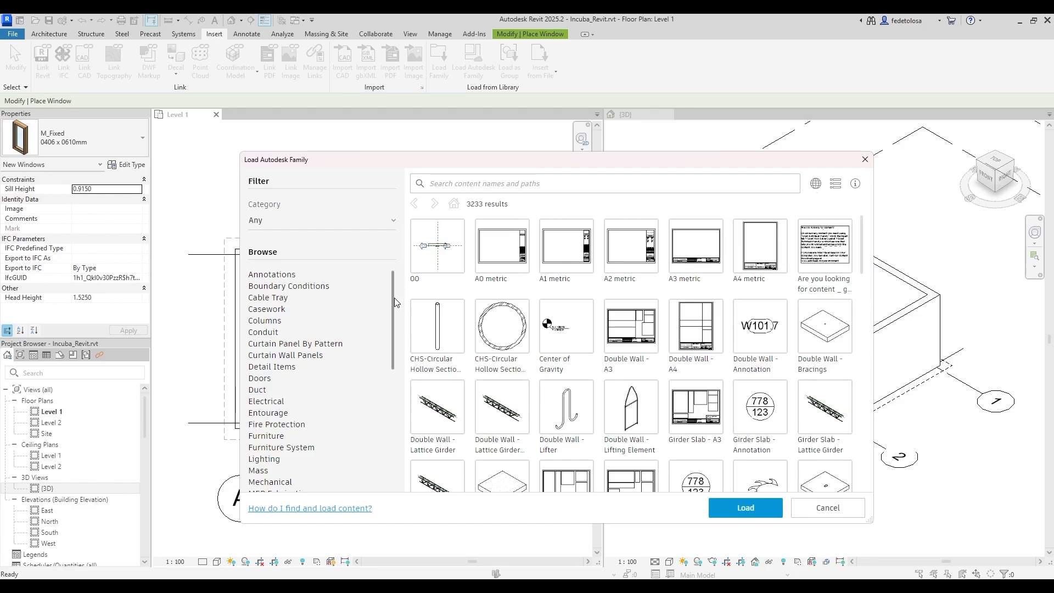
Filter to Windows and load the M_Window-Sliding-Double family.
left_click_drag(394, 297, 394, 426)
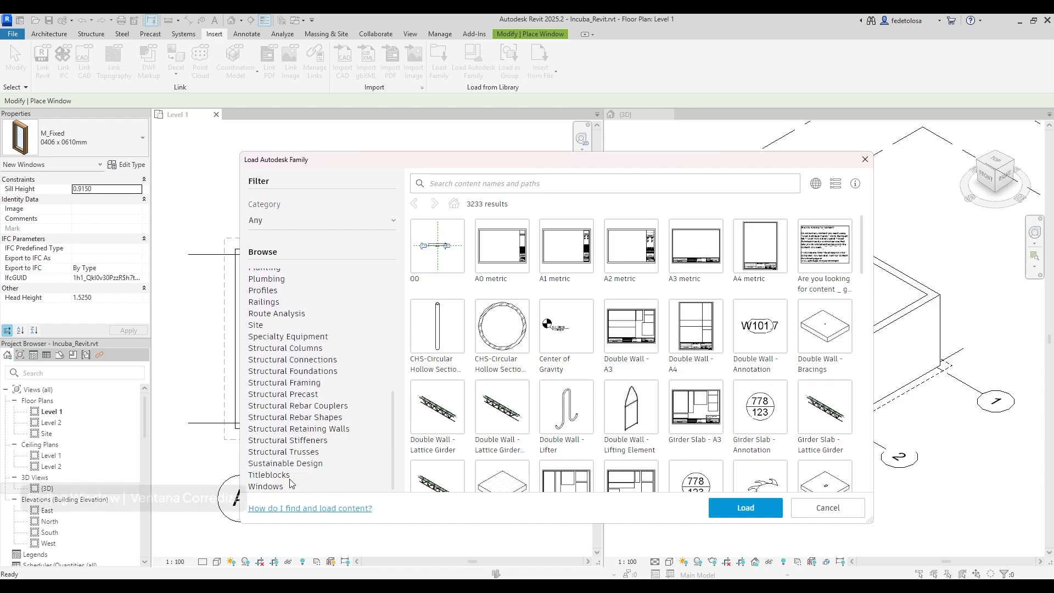
left_click(260, 487)
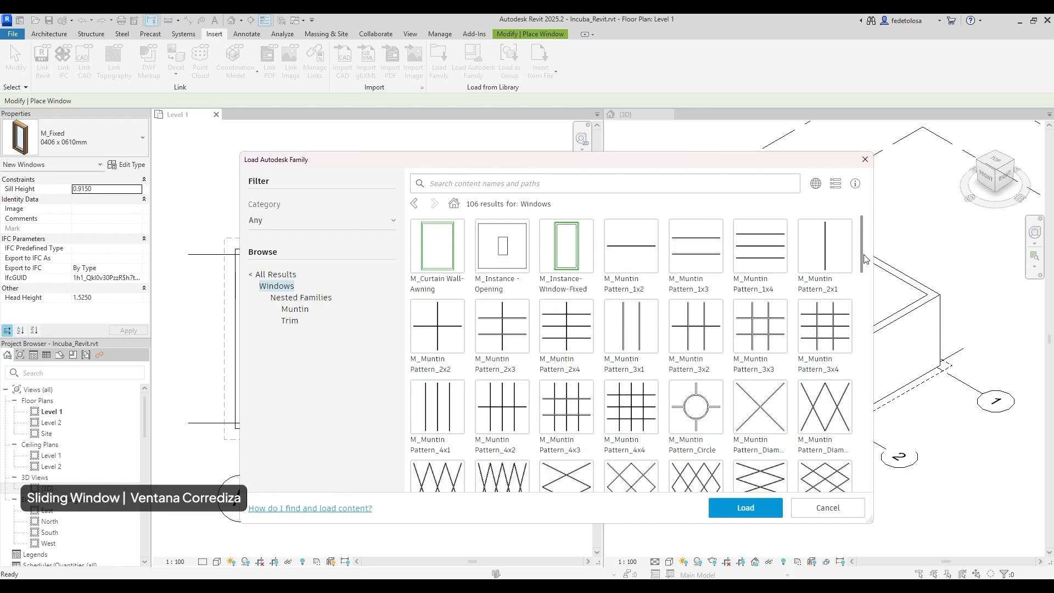
left_click_drag(863, 268, 861, 478)
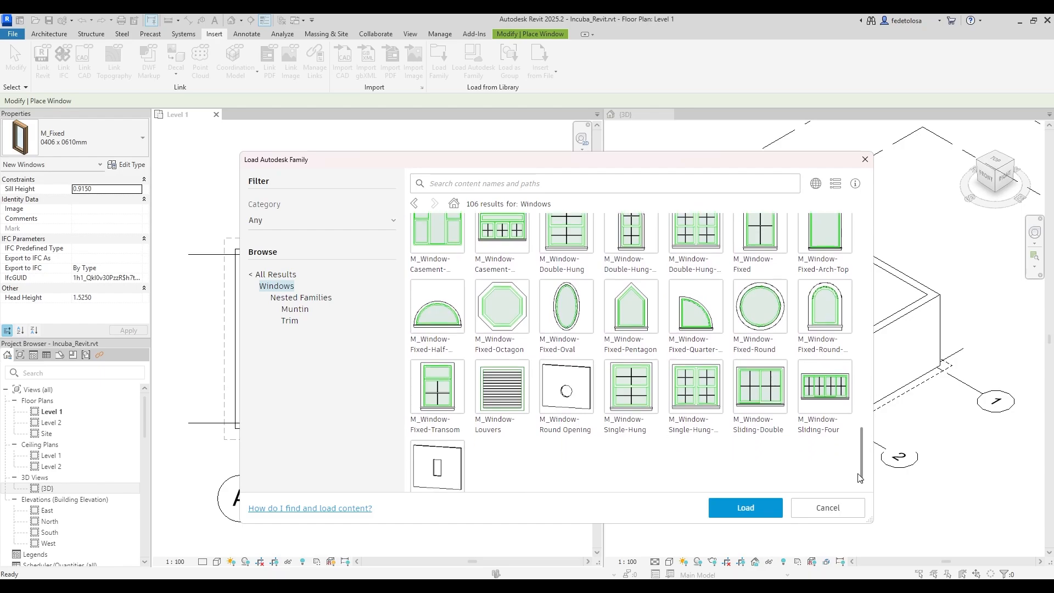
left_click(758, 395)
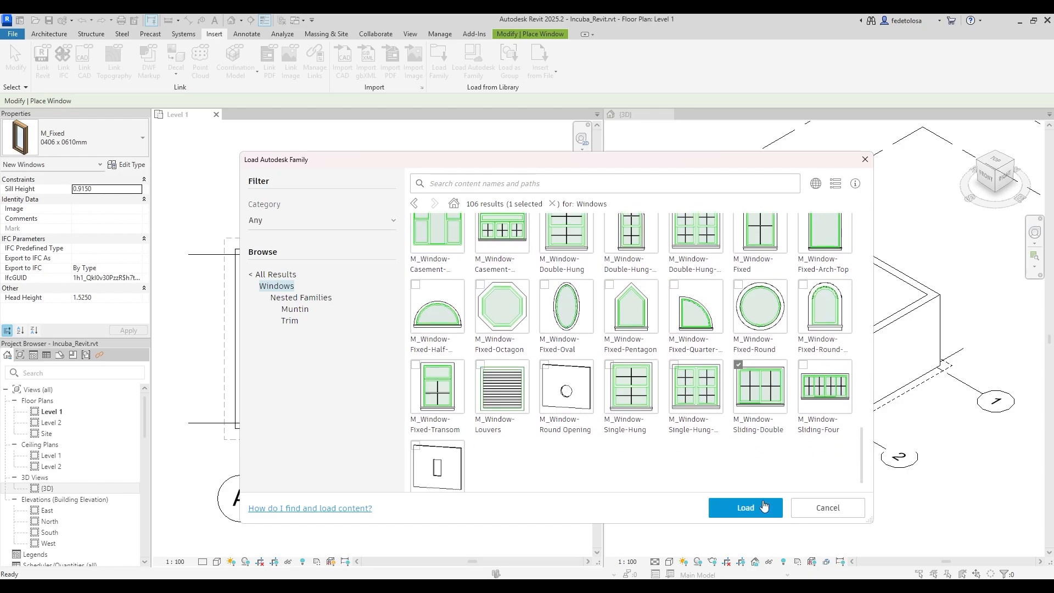
left_click(760, 508)
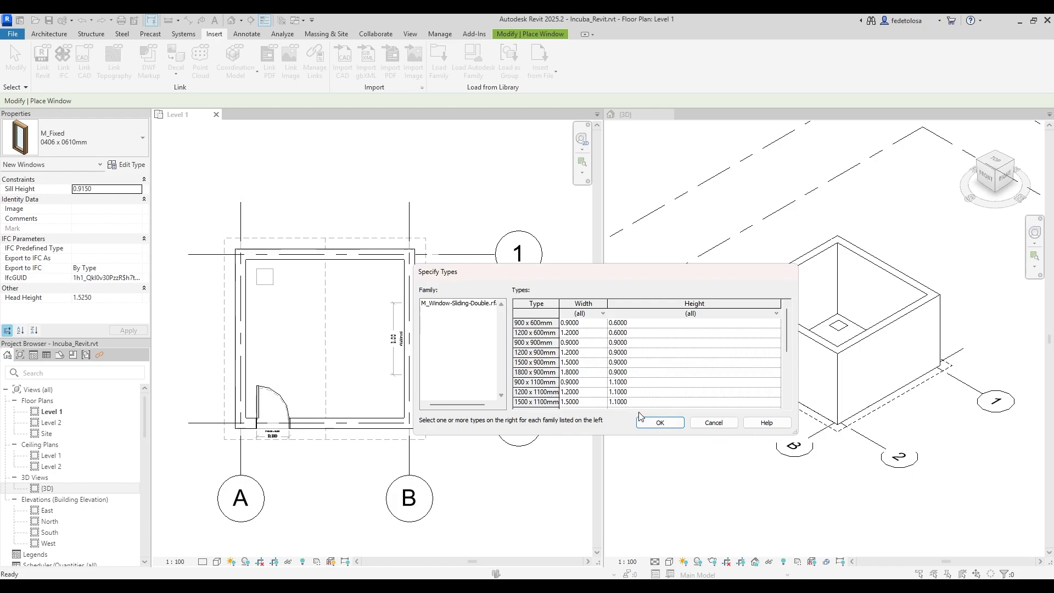
Load the 1800 x 1100mm sliding double window type and place it in the east wall.
scroll(577, 378, "down", 4)
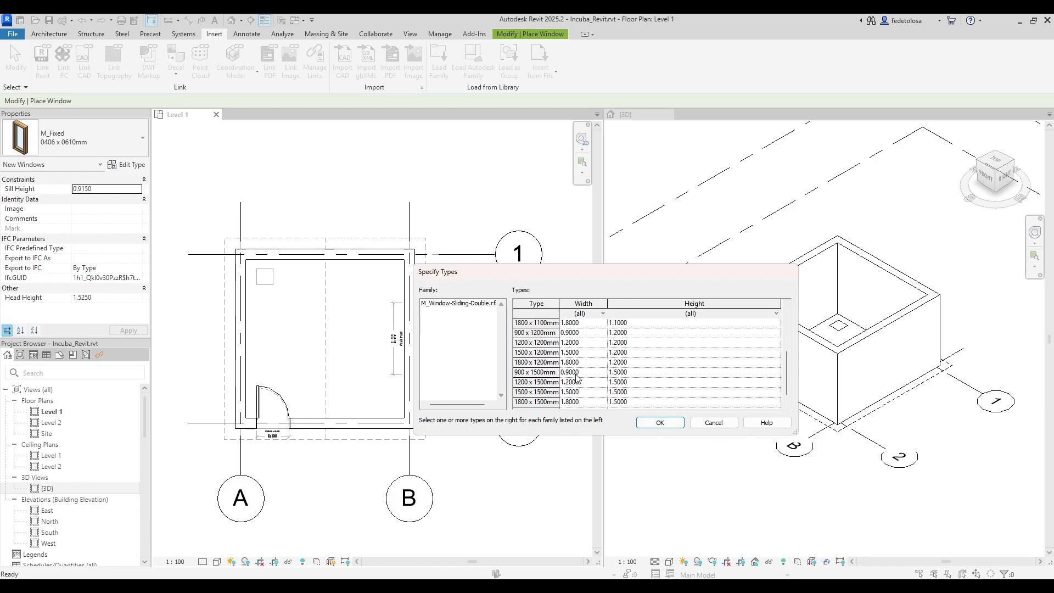
scroll(577, 378, "up", 2)
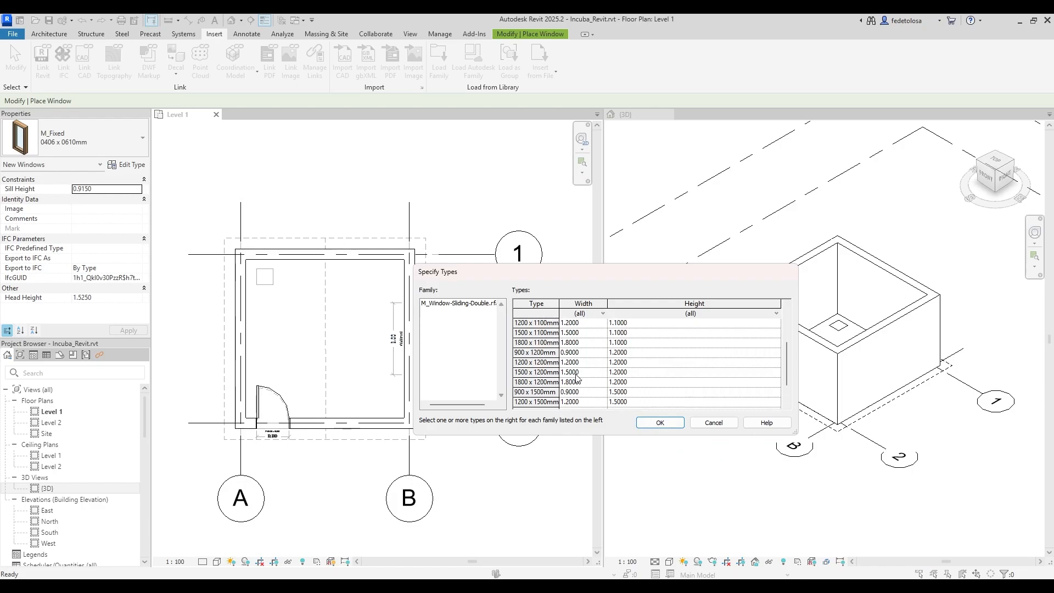
left_click(576, 373)
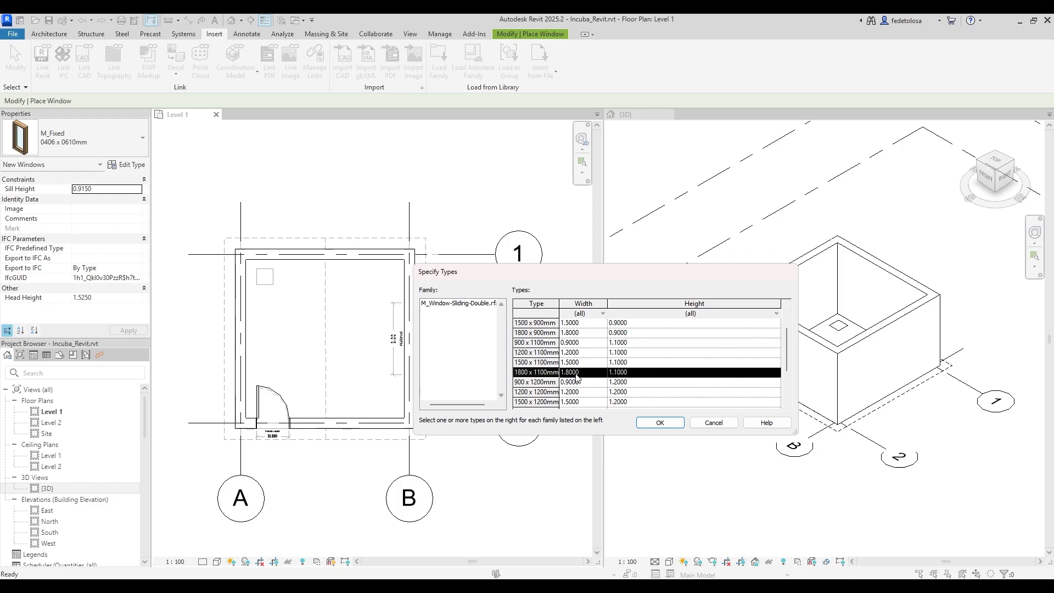
left_click(660, 423)
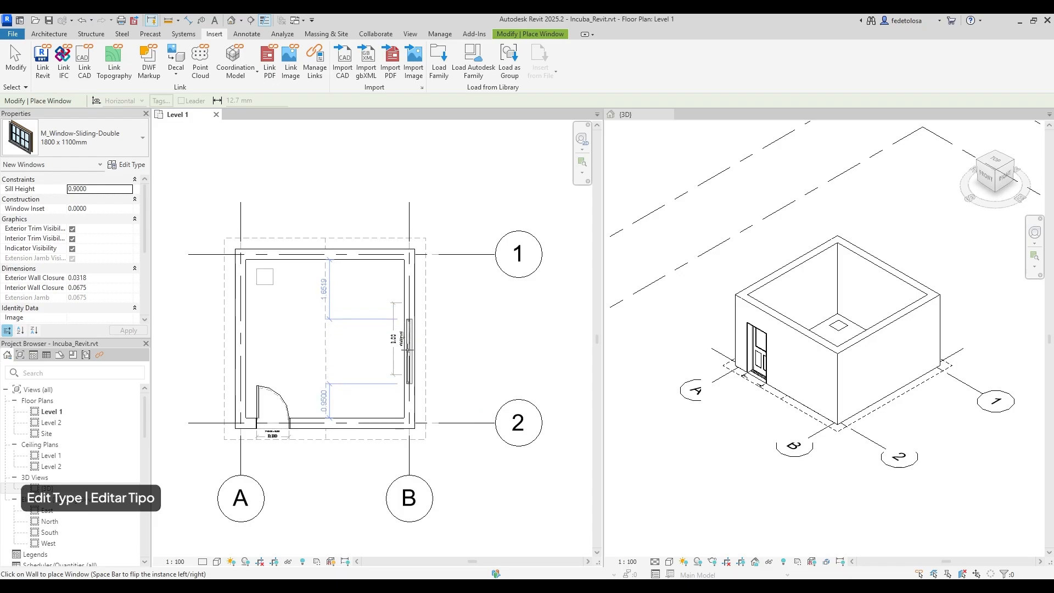
left_click(407, 350)
key("Escape")
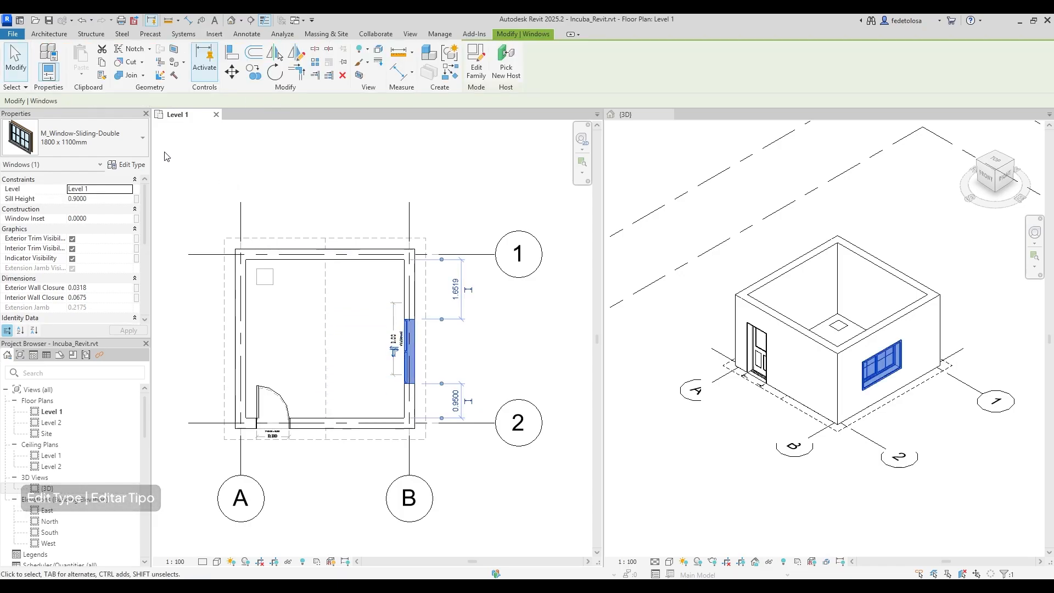
Change the 1800 x 1100mm window type's Width to 2.0000 in Type Properties.
left_click(122, 166)
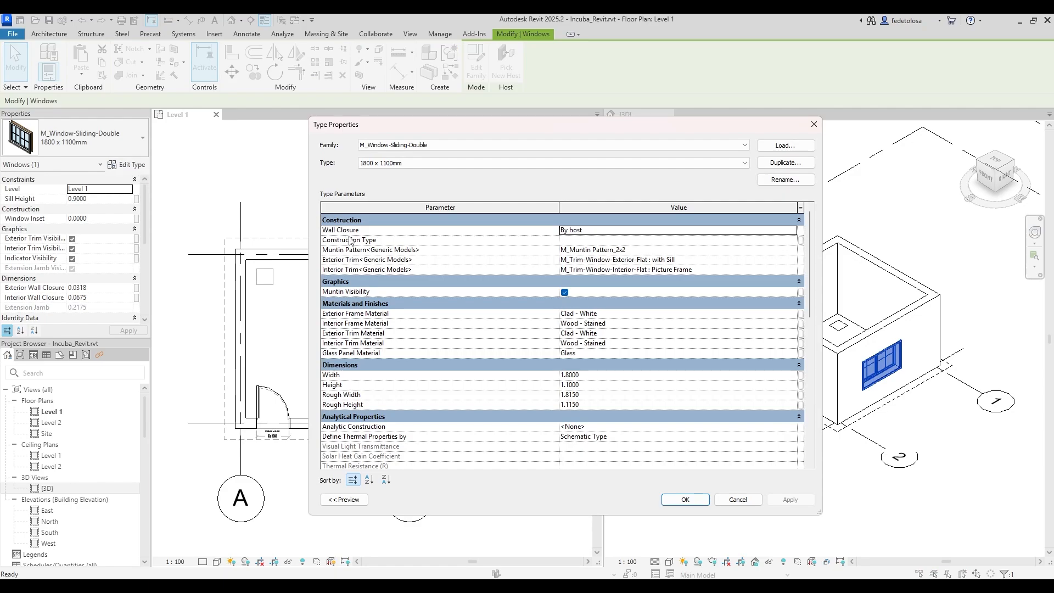
left_click(573, 396)
left_click_drag(579, 396, 556, 377)
left_click(583, 376)
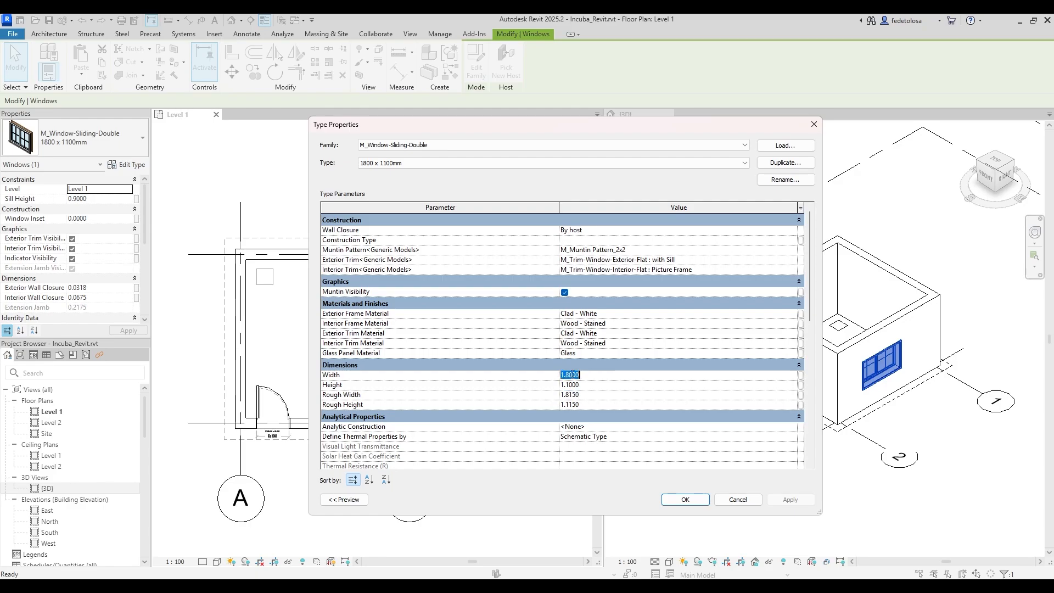
type("2")
key("Return")
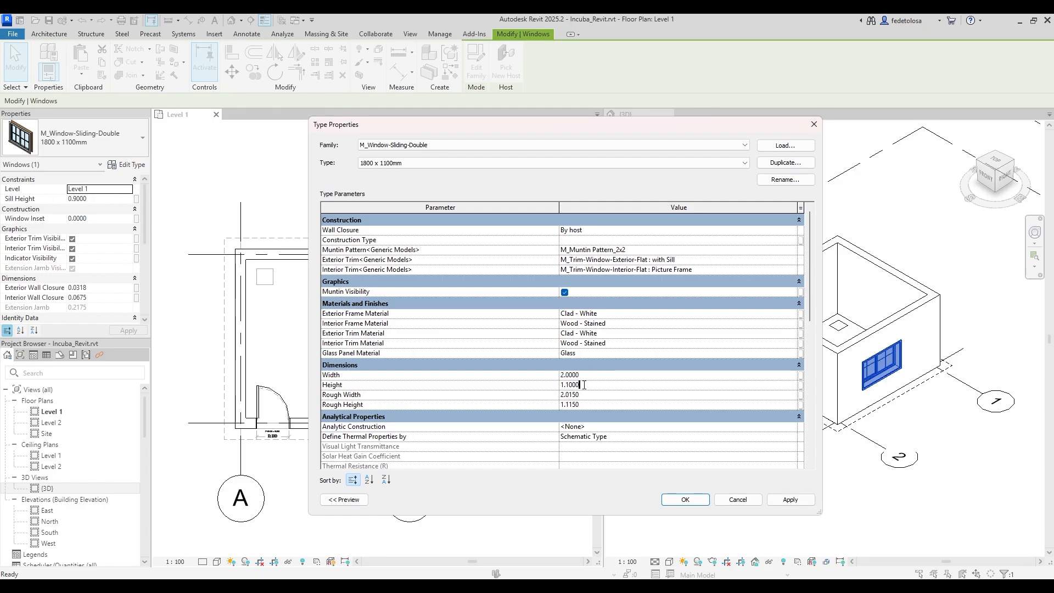
left_click(685, 500)
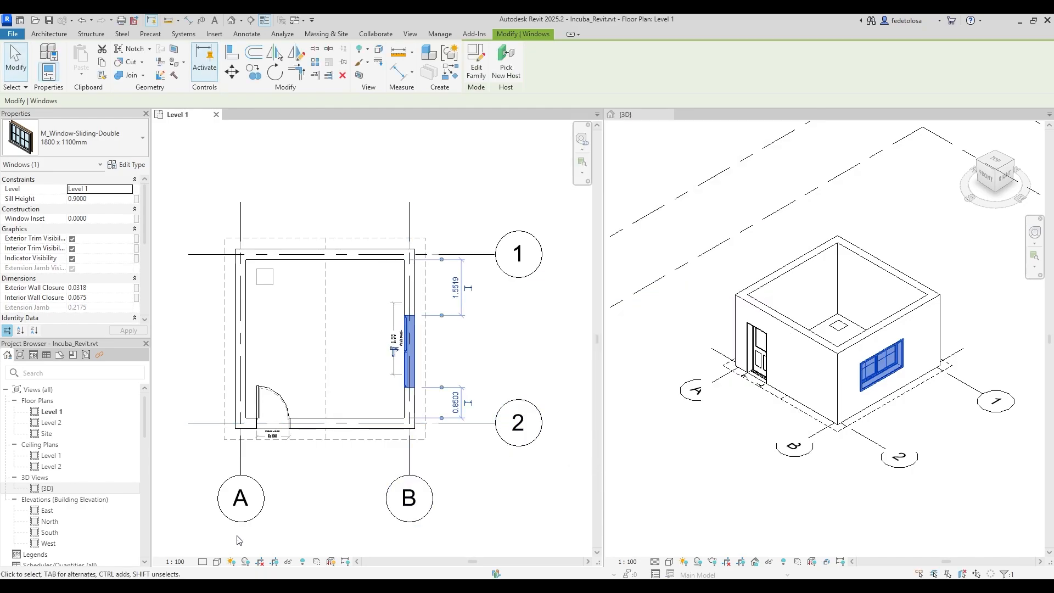
Switch the plan view's visual style to Wireframe.
left_click(218, 564)
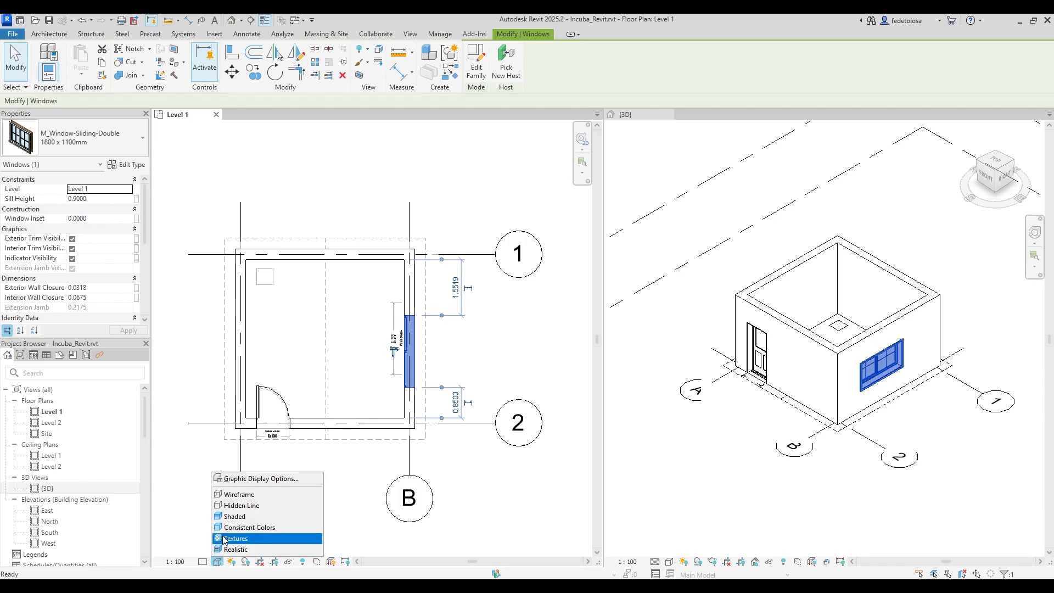
left_click(240, 496)
scroll(430, 315, "up", 1)
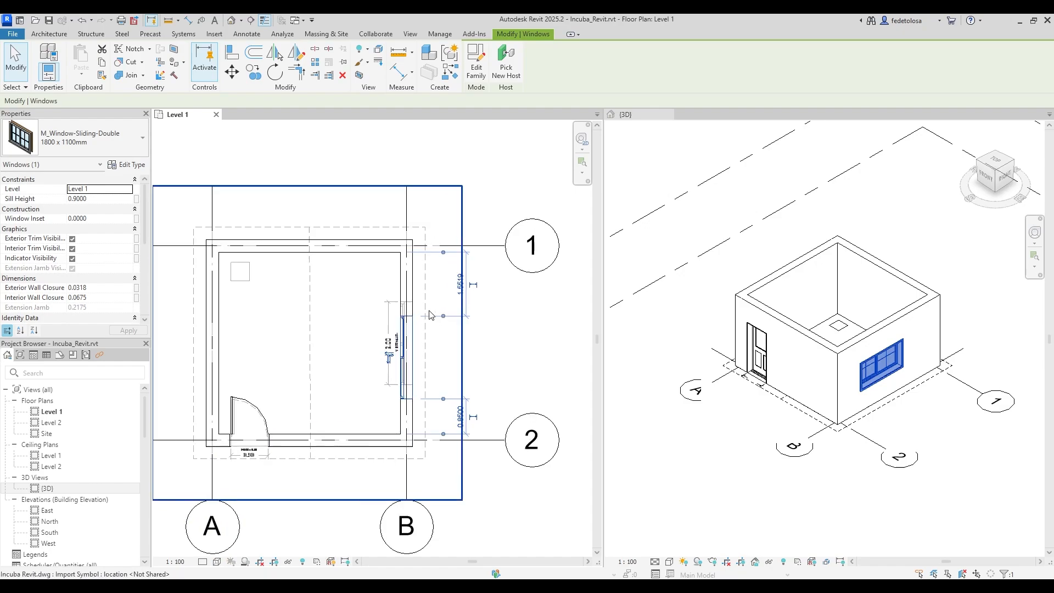
scroll(430, 314, "up", 5)
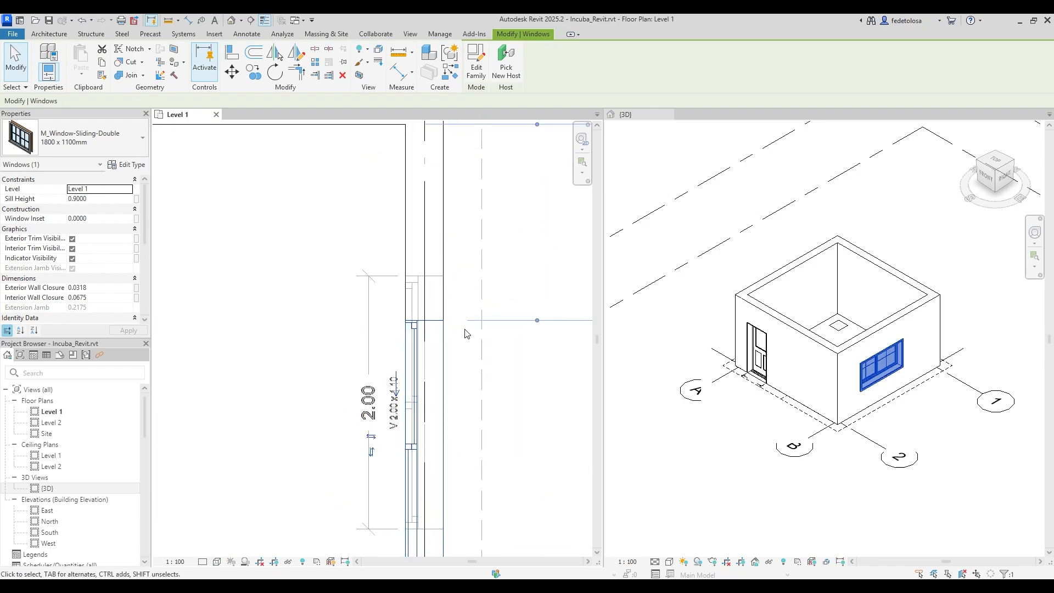
Align the sliding window's edge to the chosen reference line with AL.
key("a")
key("l")
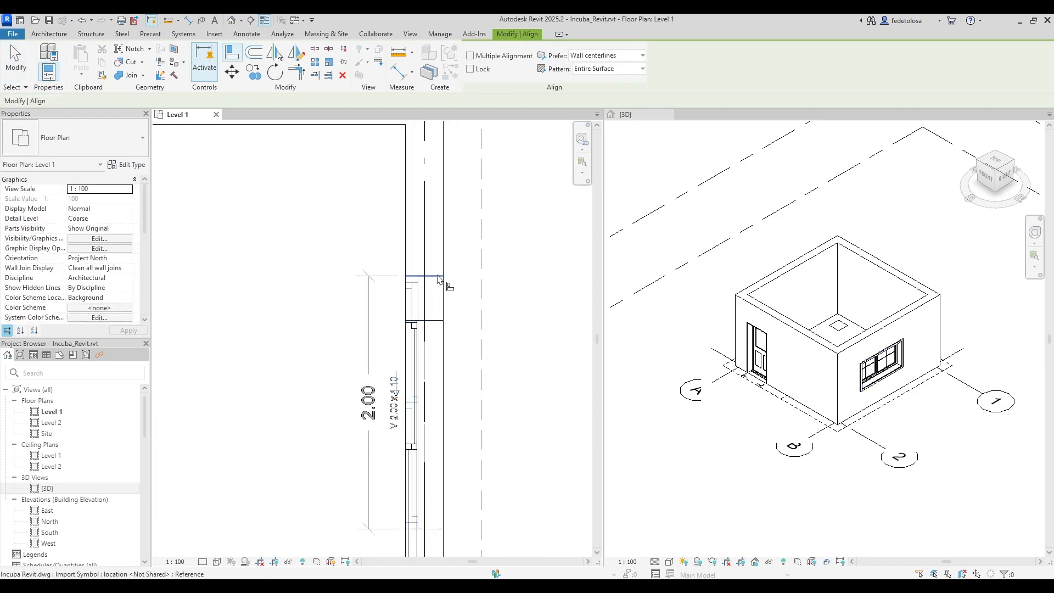
left_click(439, 277)
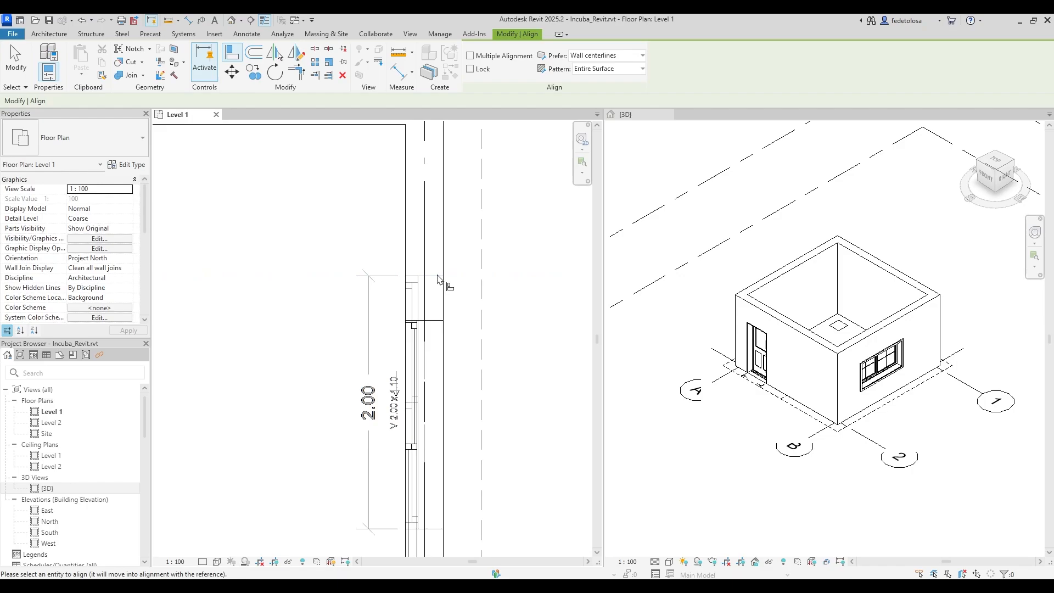
left_click(435, 321)
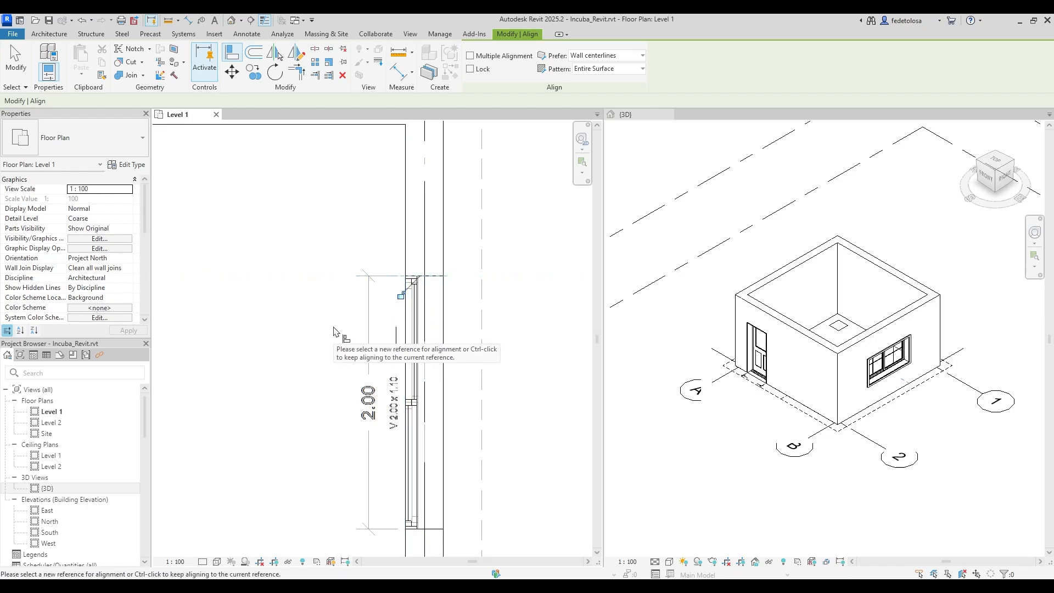
Pan to show the whole room and set the plan to Hidden Line.
scroll(334, 332, "down", 6)
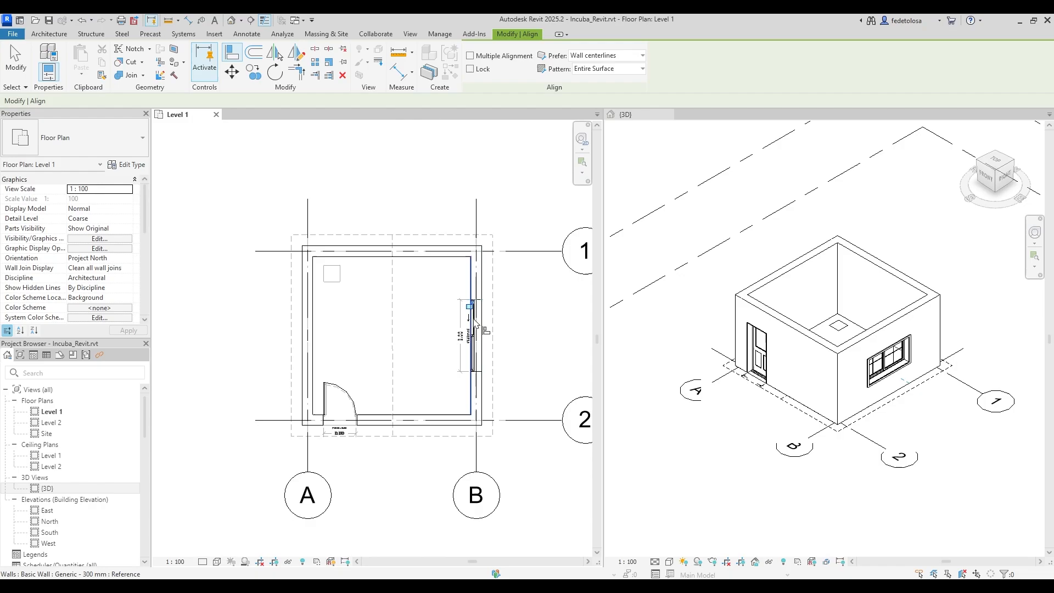
middle_click_drag(509, 329, 454, 324)
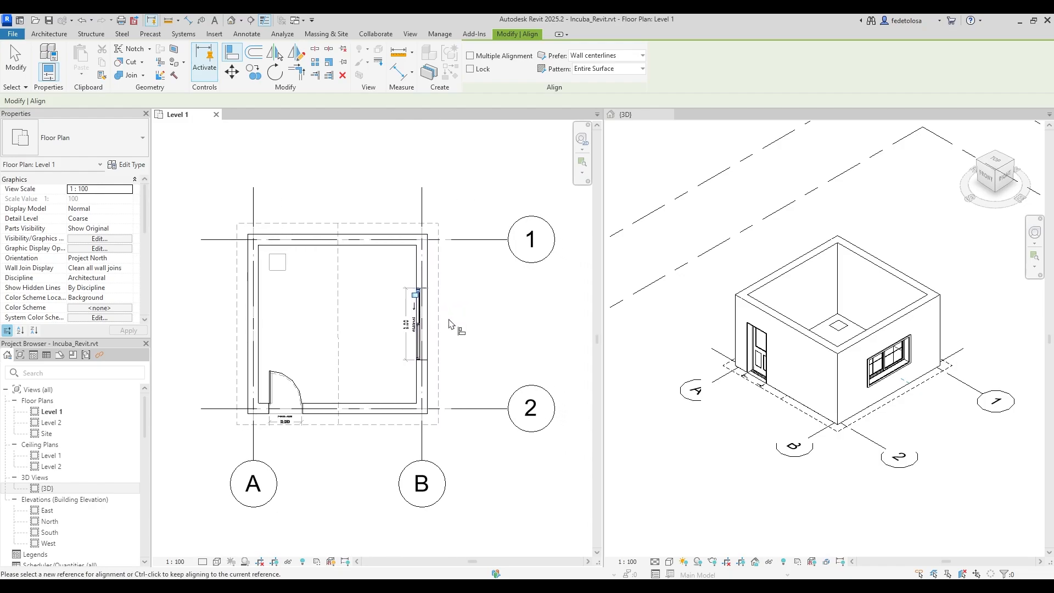
left_click(218, 562)
left_click(237, 505)
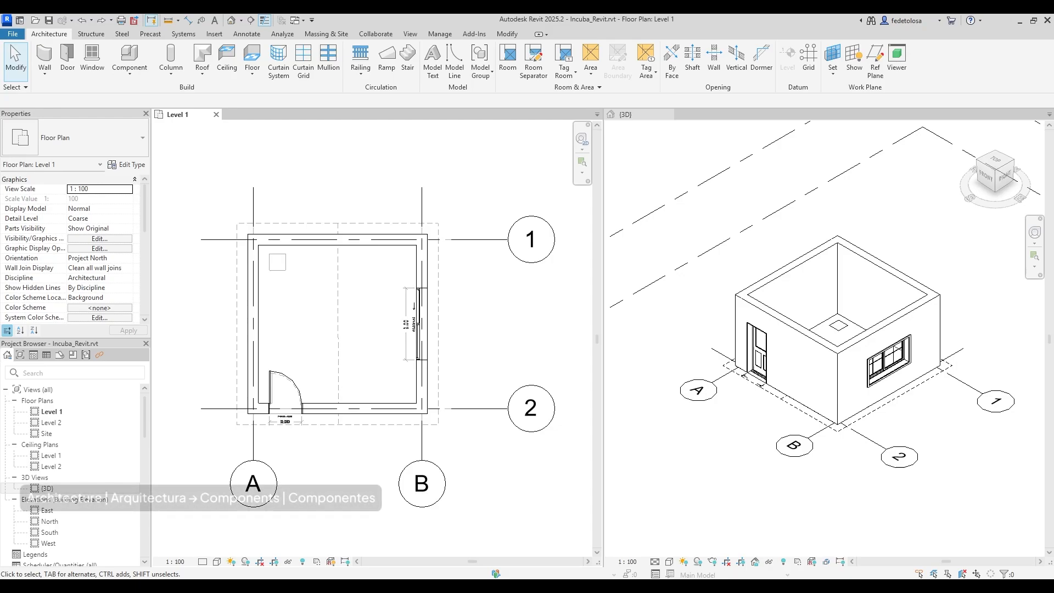
Start placing a component and browse the type list, keeping M_Desk 1525 x 762mm current.
left_click(132, 70)
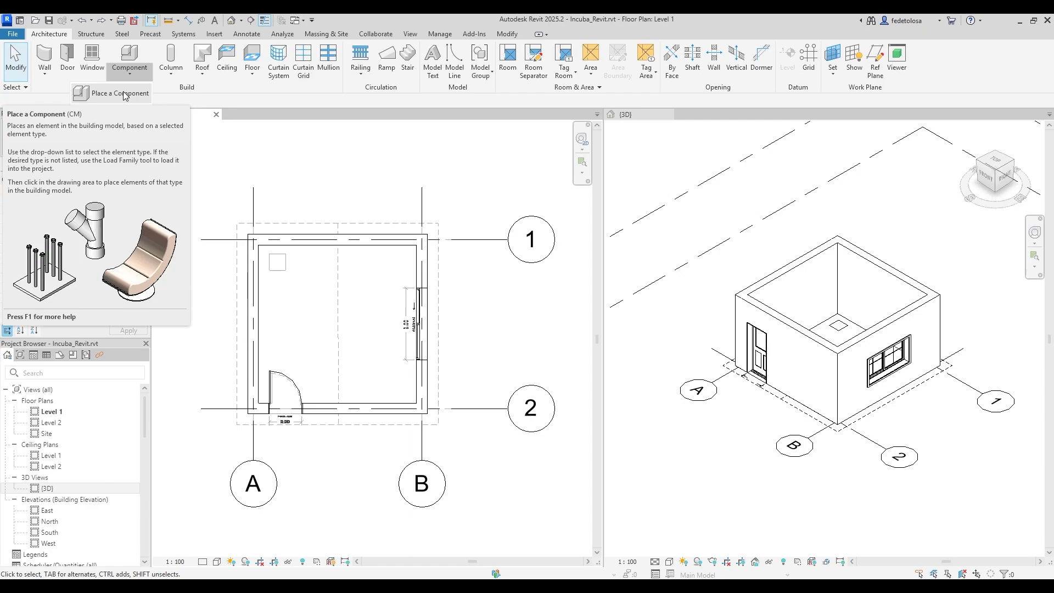
left_click(124, 94)
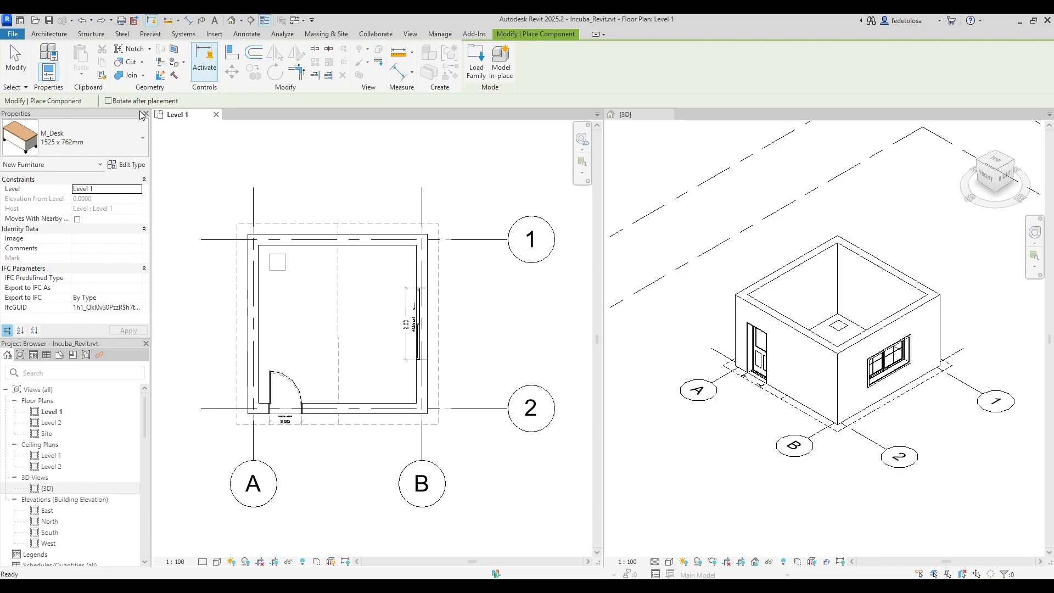
left_click(142, 138)
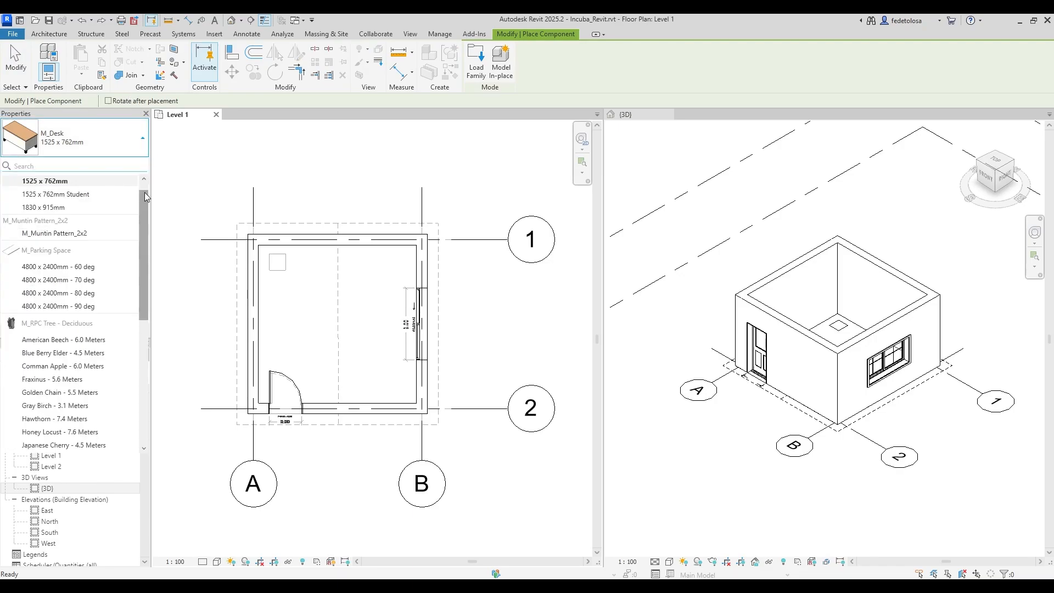
mouse_move(142, 210)
left_mouse_down()
mouse_move(140, 334)
mouse_move(146, 201)
left_mouse_up()
left_click(146, 140)
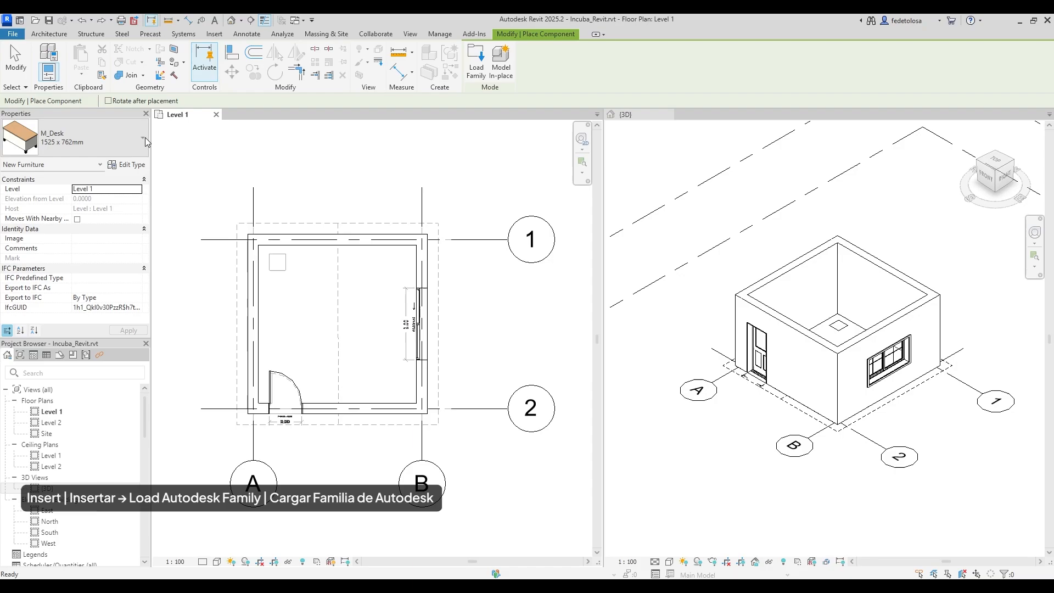
Search the Autodesk cloud library for 'chair' and load the M_Chair-Breuer family.
left_click(215, 34)
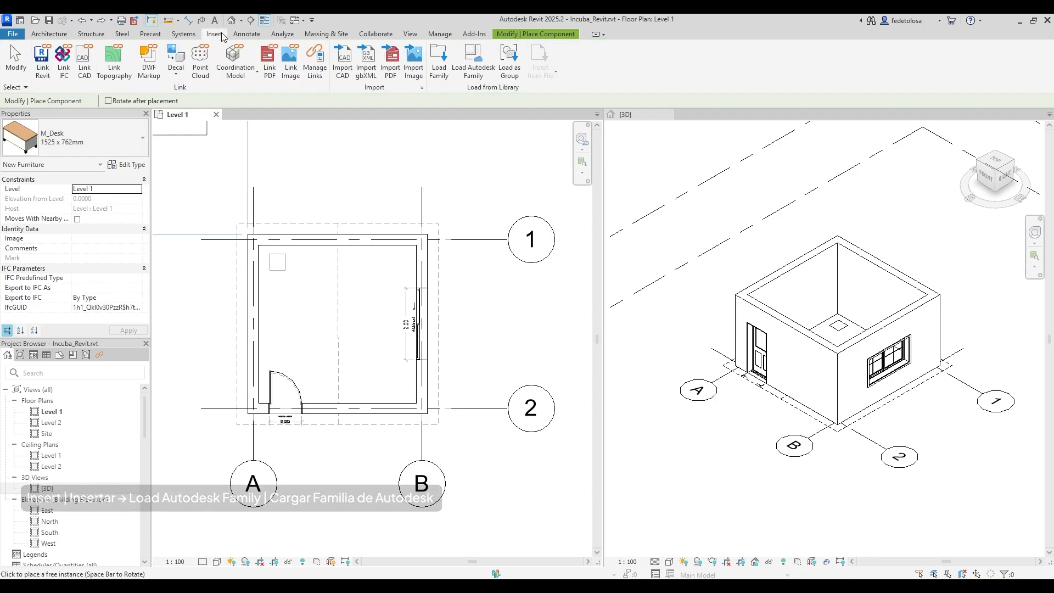
left_click(475, 62)
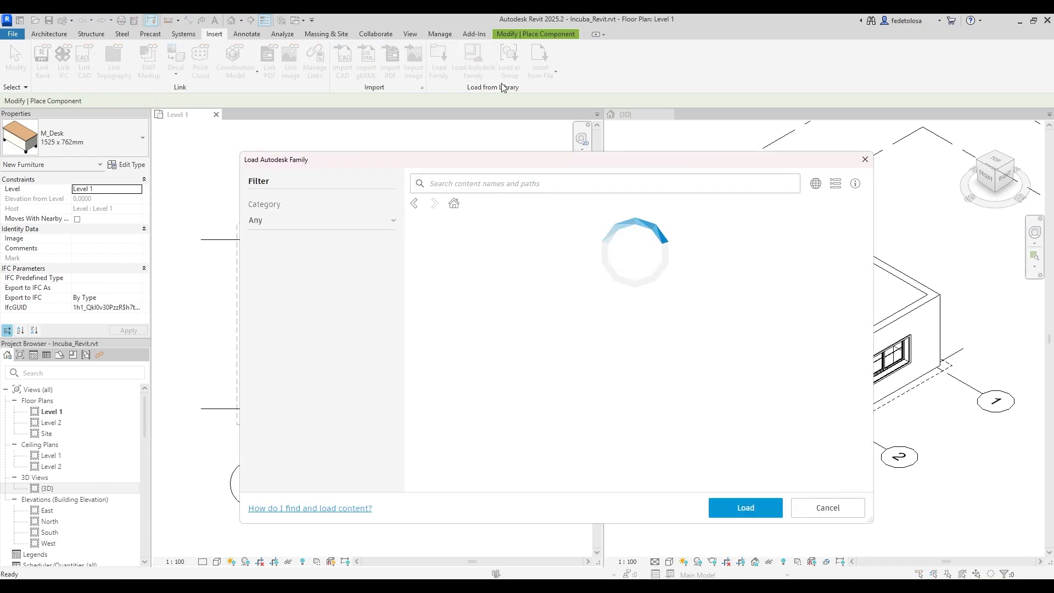
left_click(817, 185)
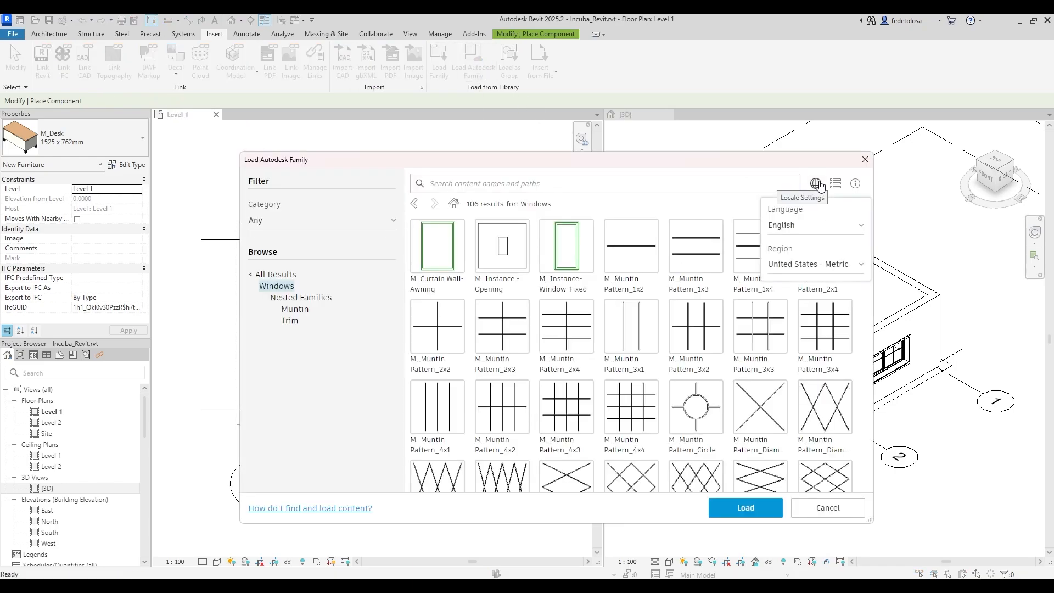
left_click(275, 275)
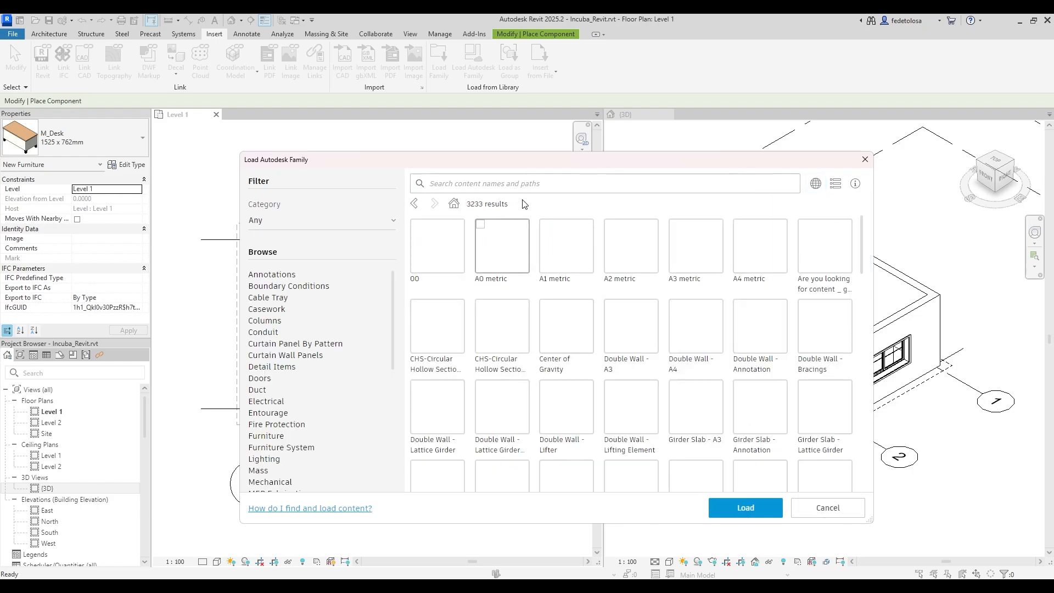
left_click(537, 184)
type("cha")
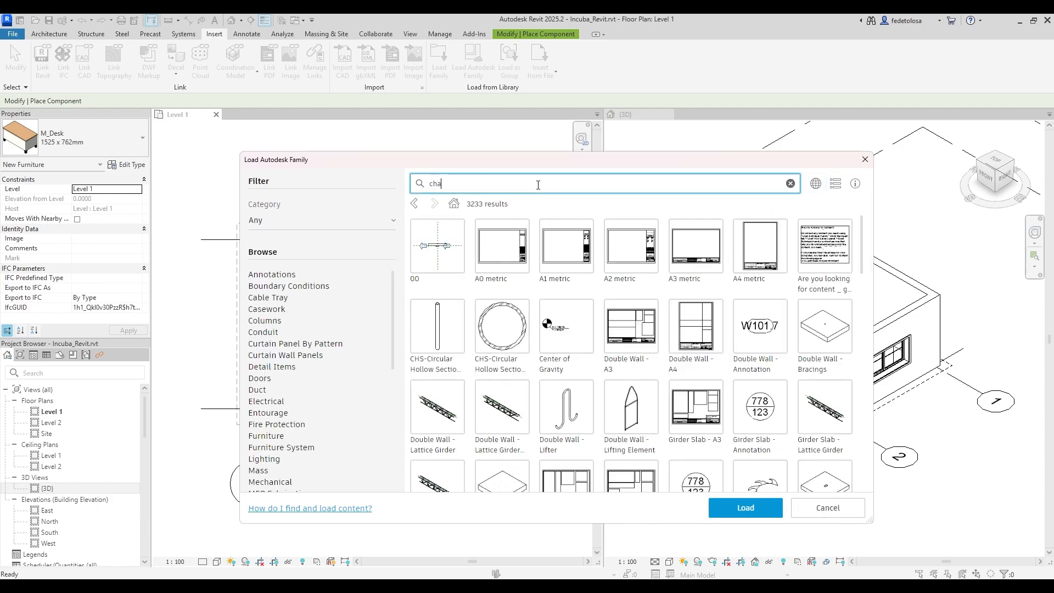
type("ir")
key("Return")
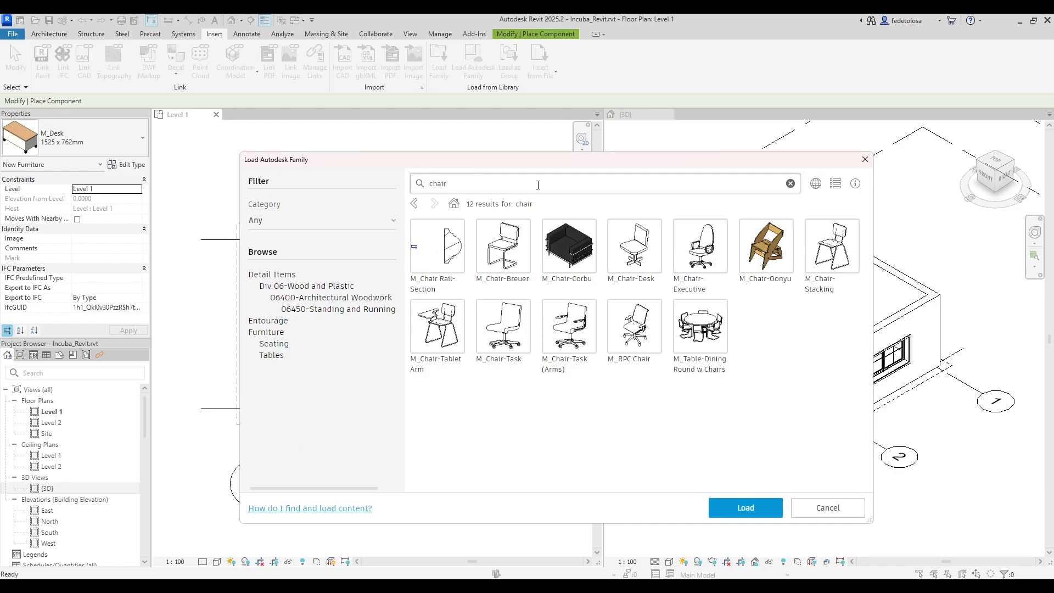
left_click(501, 253)
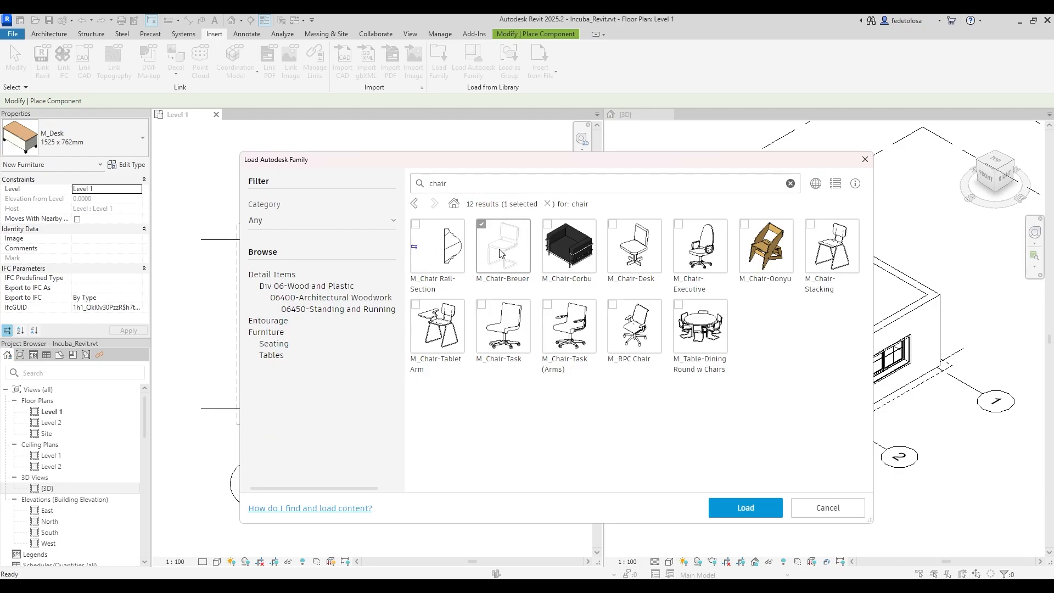
left_click(745, 508)
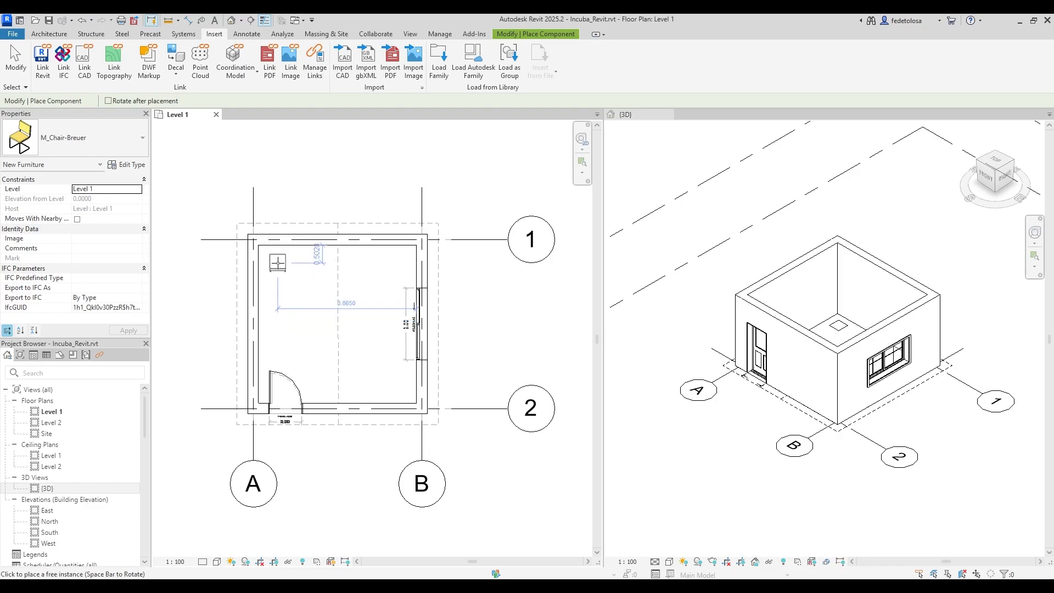
Place a Breuer chair rotated 90° in the room's upper-left corner.
scroll(278, 263, "up", 5)
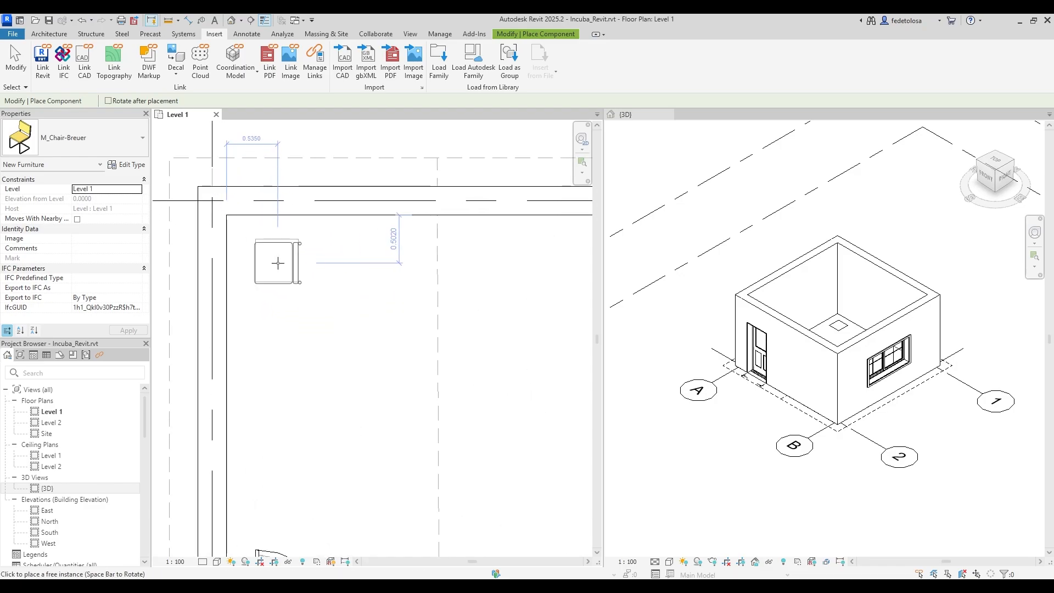
key("space")
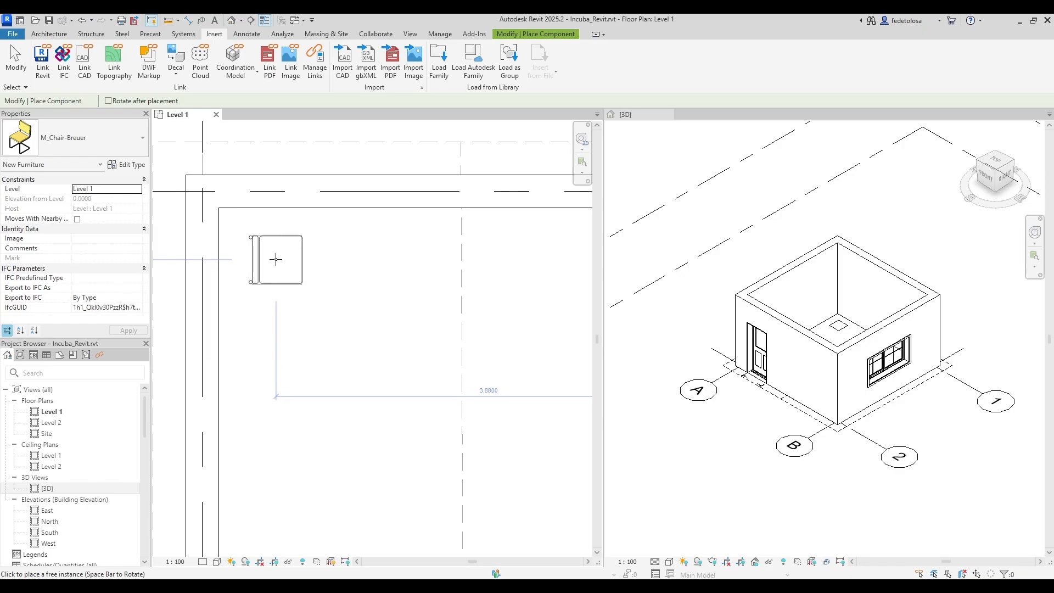
left_click(276, 259)
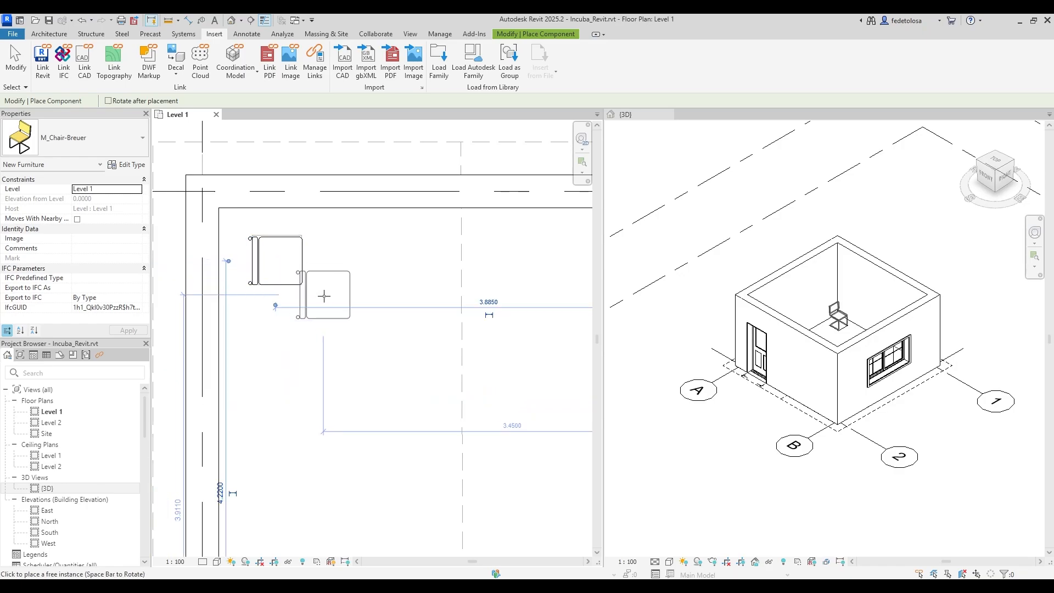
key("Escape")
key("Escape")
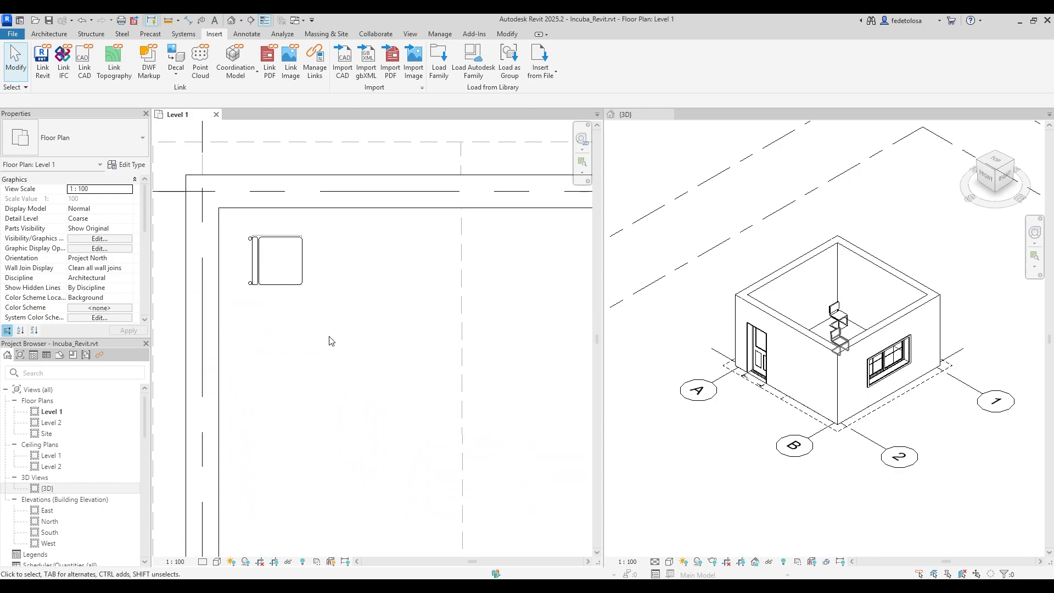
Nudge the placed chair slightly with the MV move command.
scroll(250, 309, "down", 2)
left_click(268, 272)
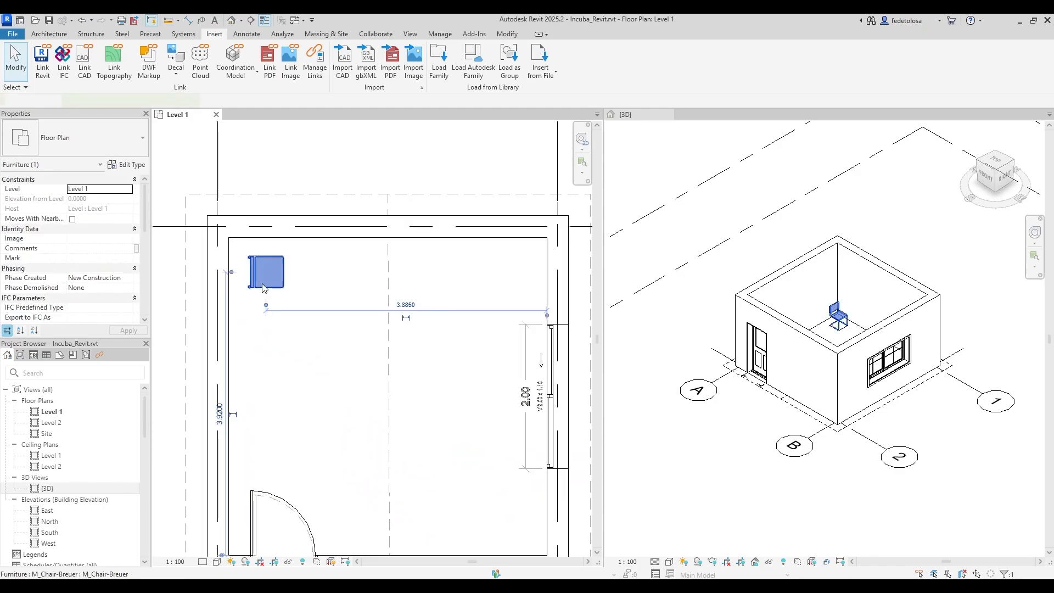
key("m")
key("v")
left_click(315, 277)
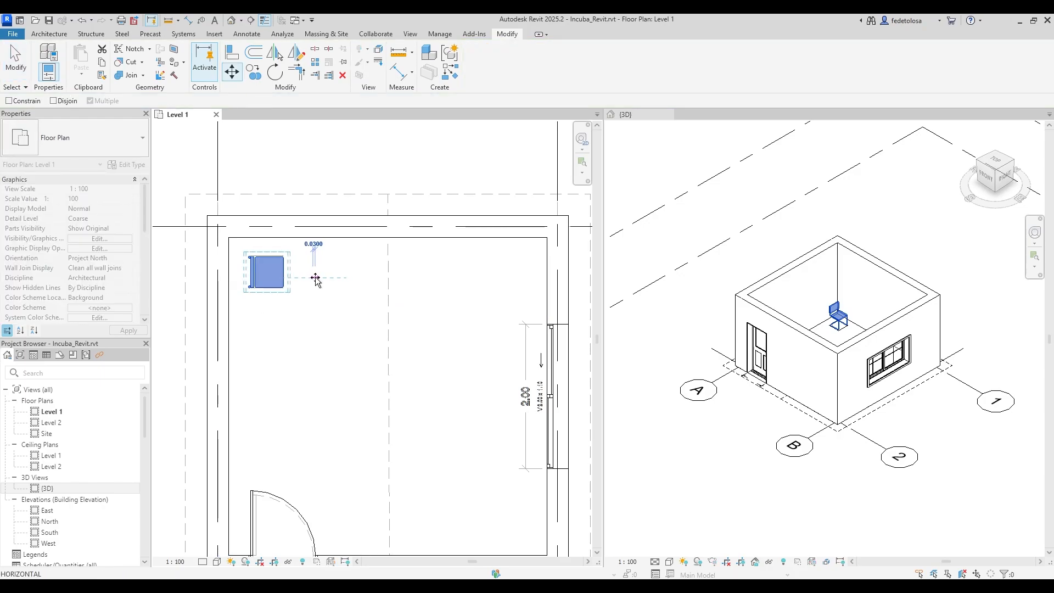
left_click(315, 279)
scroll(256, 254, "up", 2)
key("Escape")
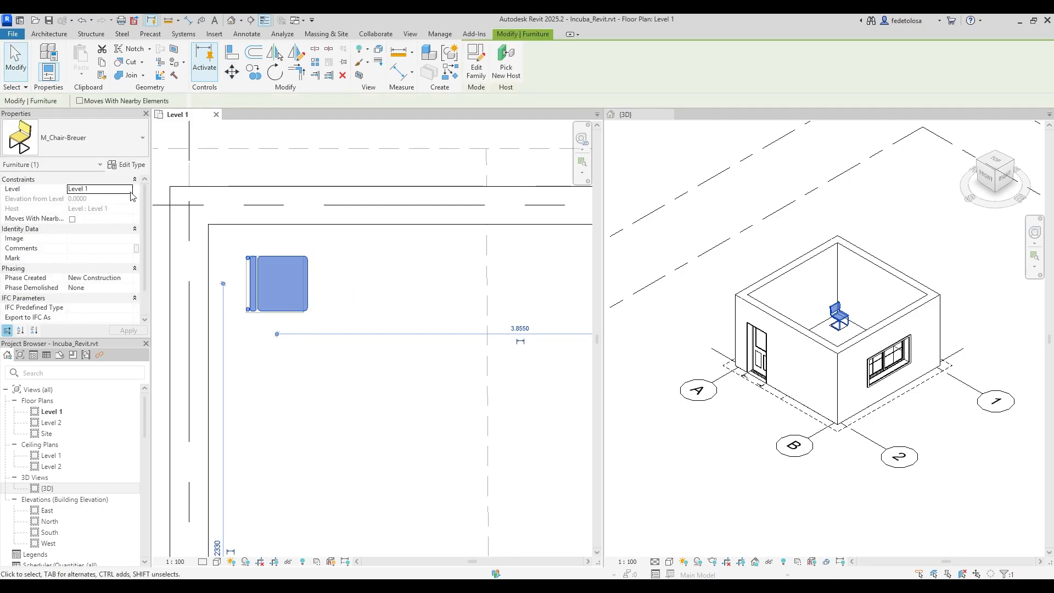
Check the chair's level setting and pan the 3D view to confirm it appears.
left_click(113, 189)
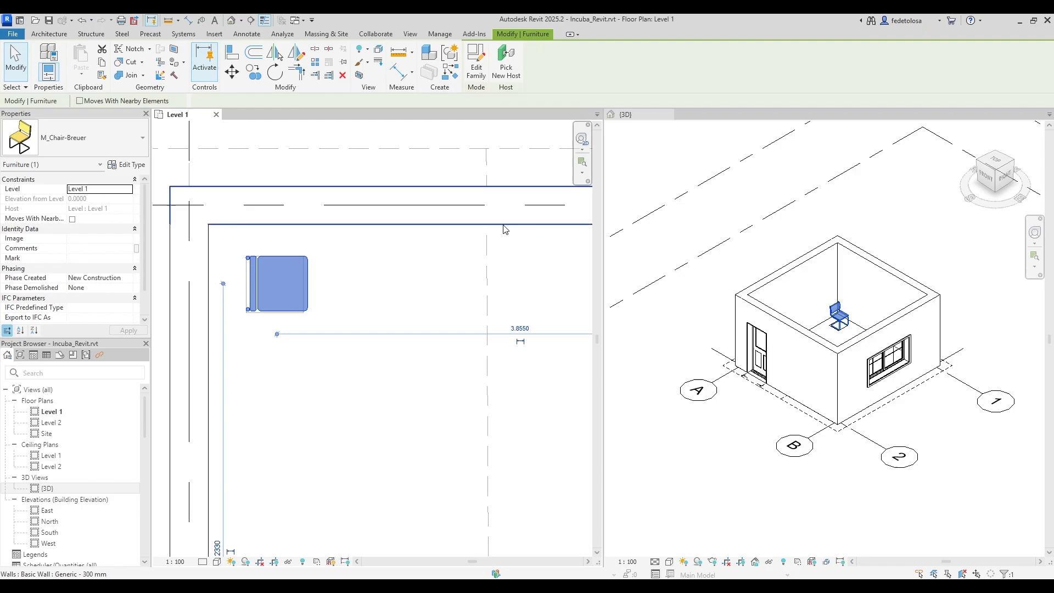
left_click(435, 353)
scroll(314, 334, "down", 2)
scroll(315, 335, "down", 4)
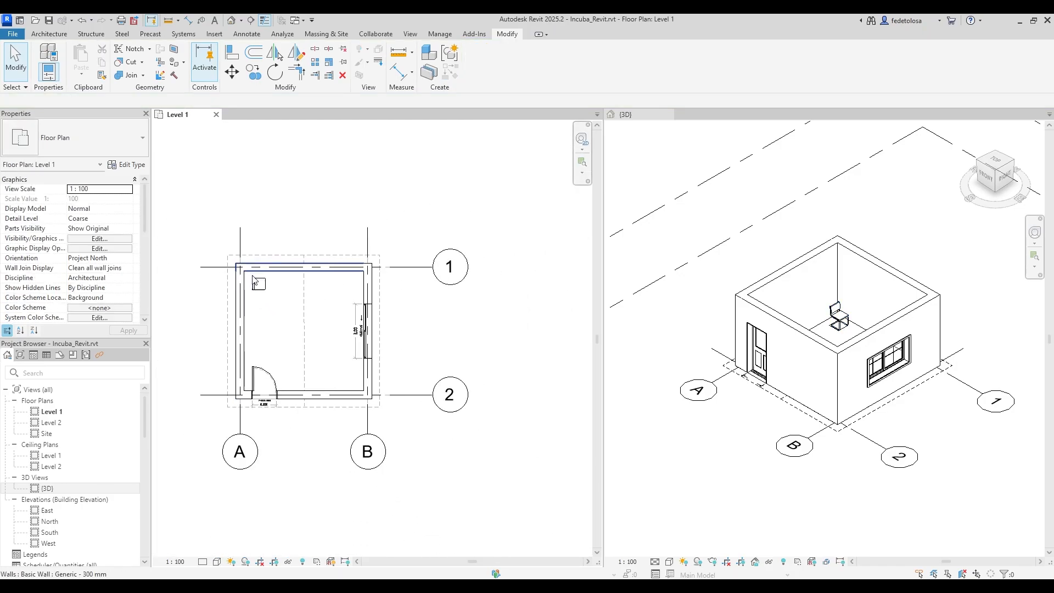
middle_click_drag(313, 335, 331, 335)
scroll(330, 335, "up", 2)
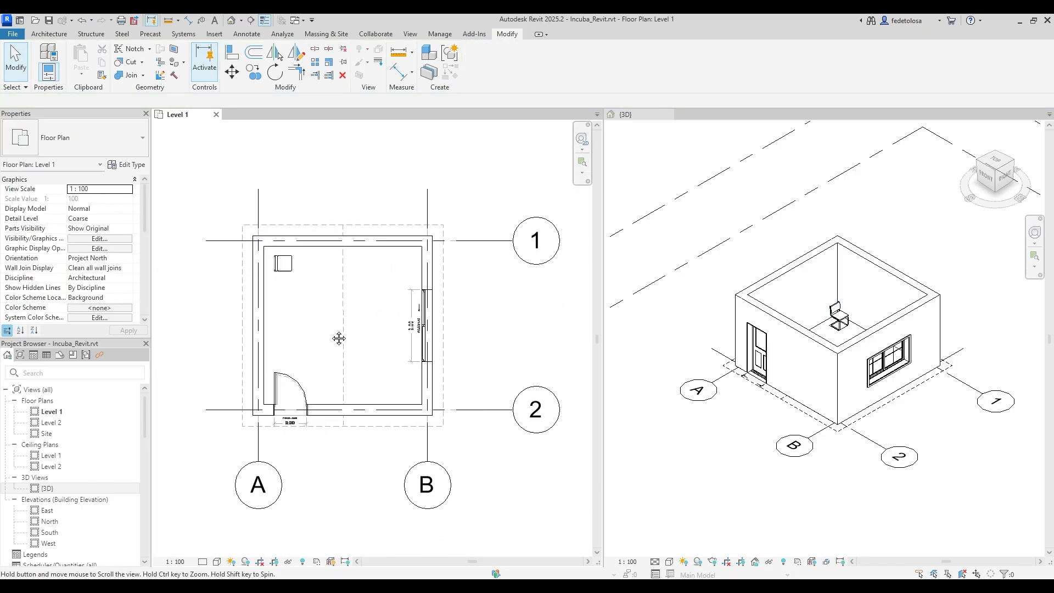
scroll(941, 346, "up", 1)
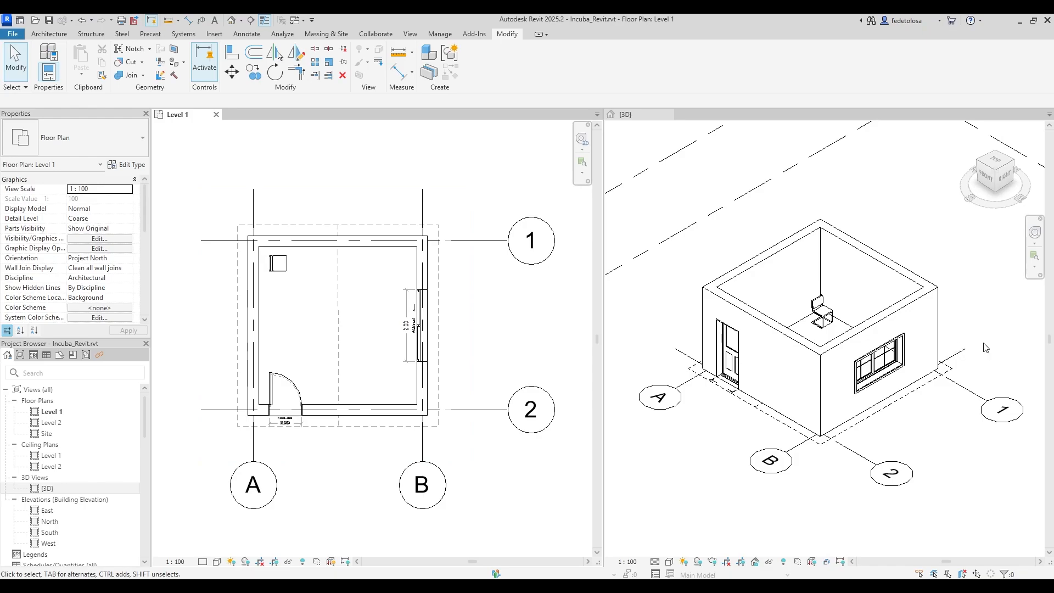
left_click(1005, 342)
middle_click_drag(992, 349, 1009, 357)
middle_click_drag(1009, 357, 1010, 358)
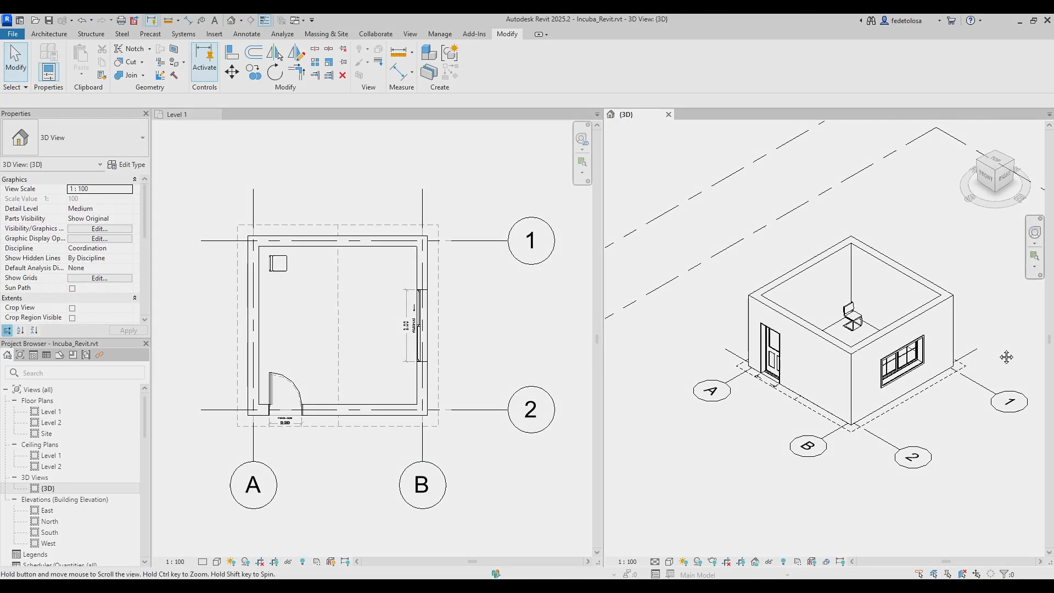
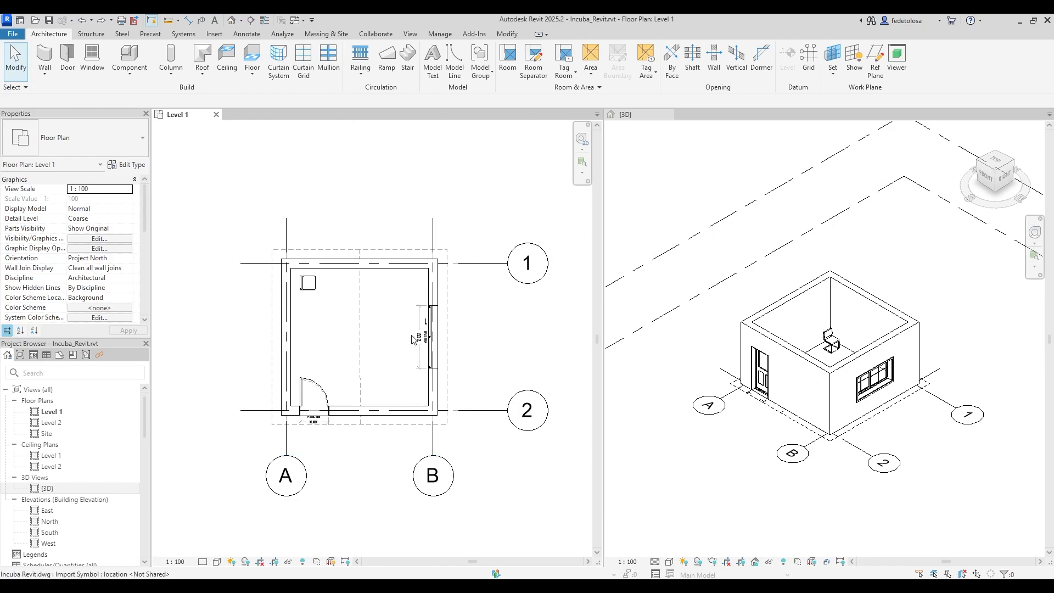
Choose Floor: Architectural from the Floor dropdown to start a floor boundary sketch on Level 1.
scroll(398, 344, "up", 2)
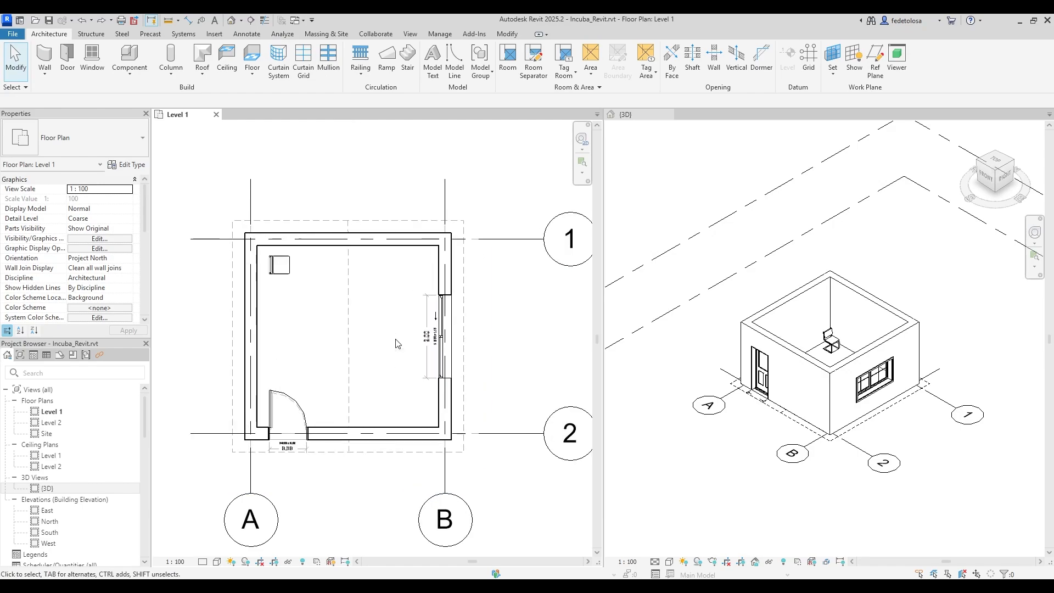
scroll(398, 344, "down", 2)
scroll(545, 360, "up", 1)
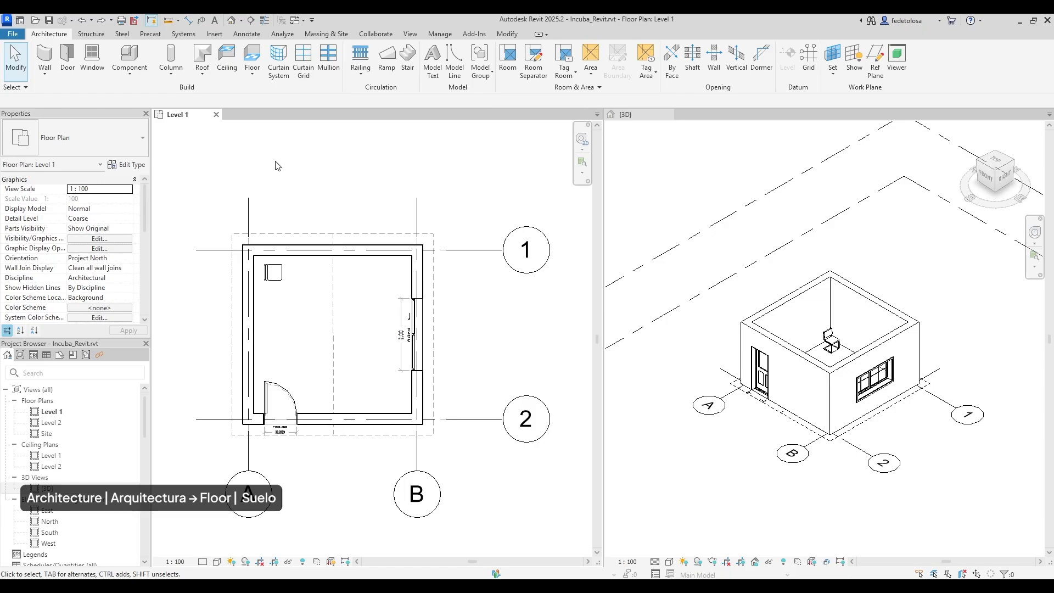
left_click(254, 77)
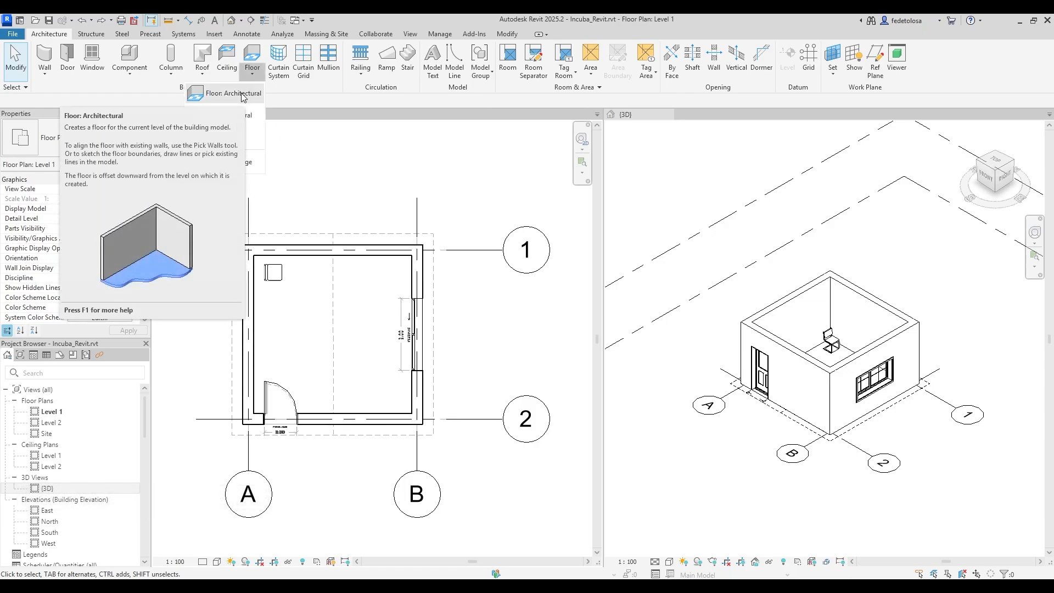
left_click(242, 94)
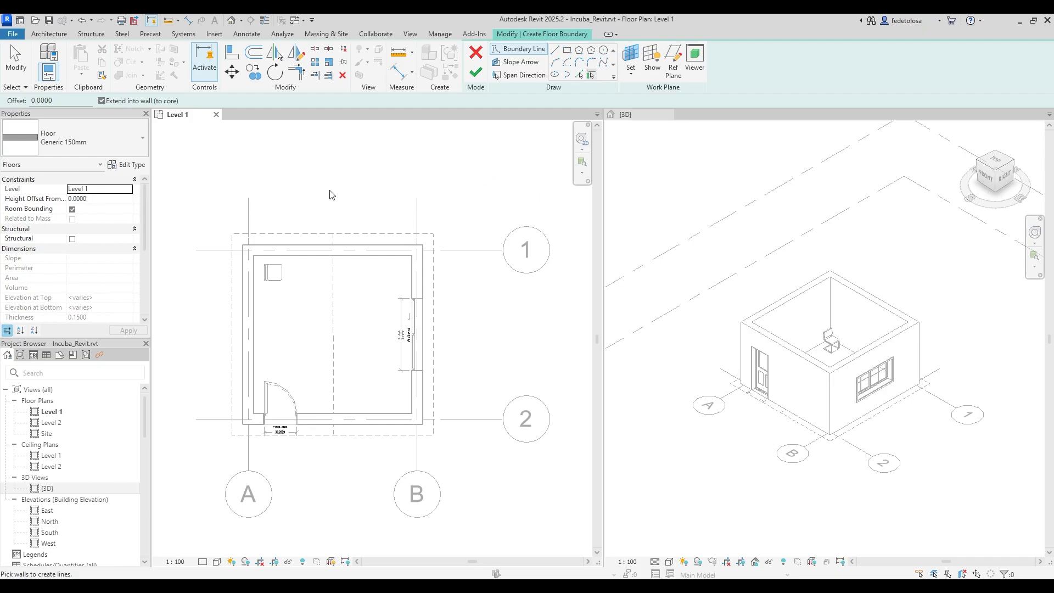
Keep the Generic 150mm floor type and pick all four room walls as the boundary.
left_click(143, 149)
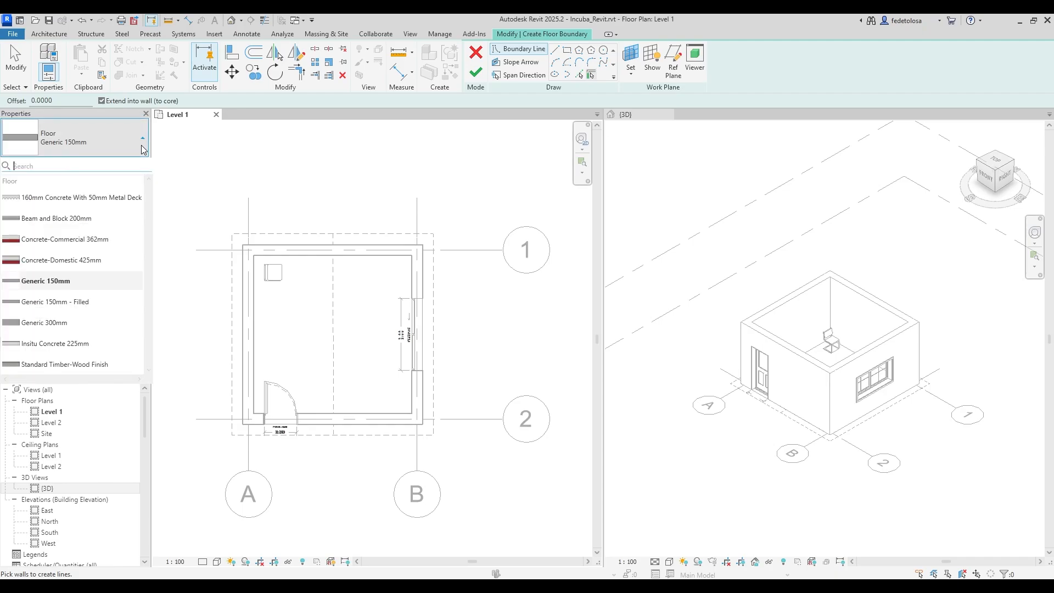
left_click(142, 149)
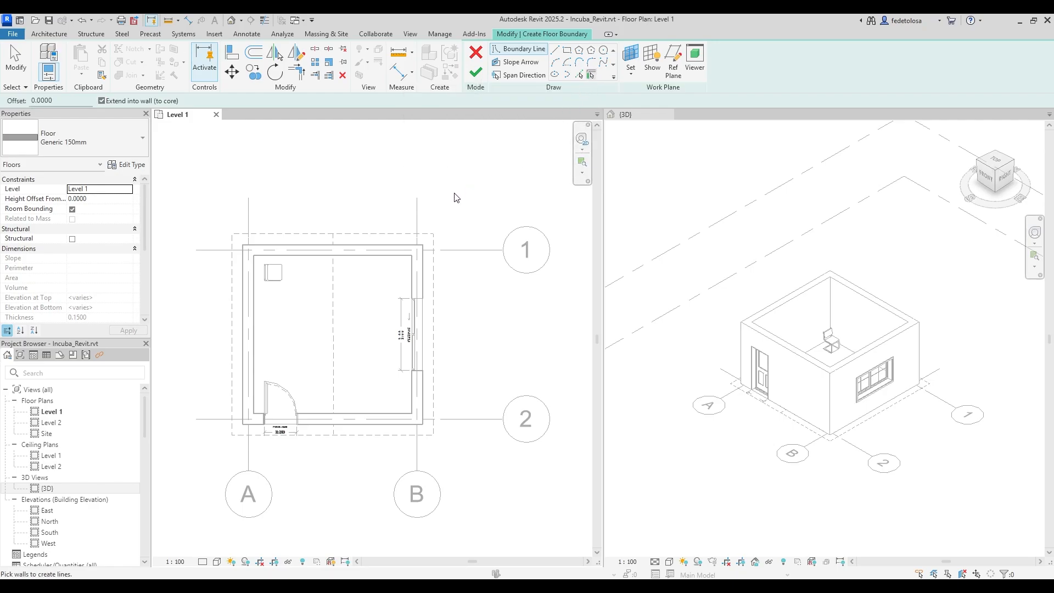
left_click(357, 258)
left_click(255, 301)
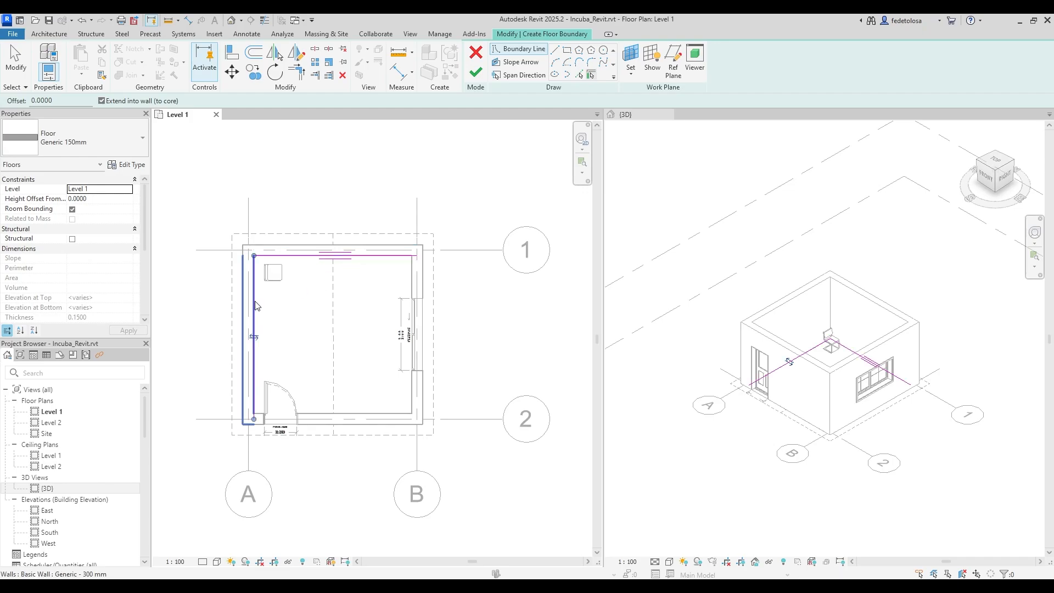
left_click(313, 422)
left_click(411, 395)
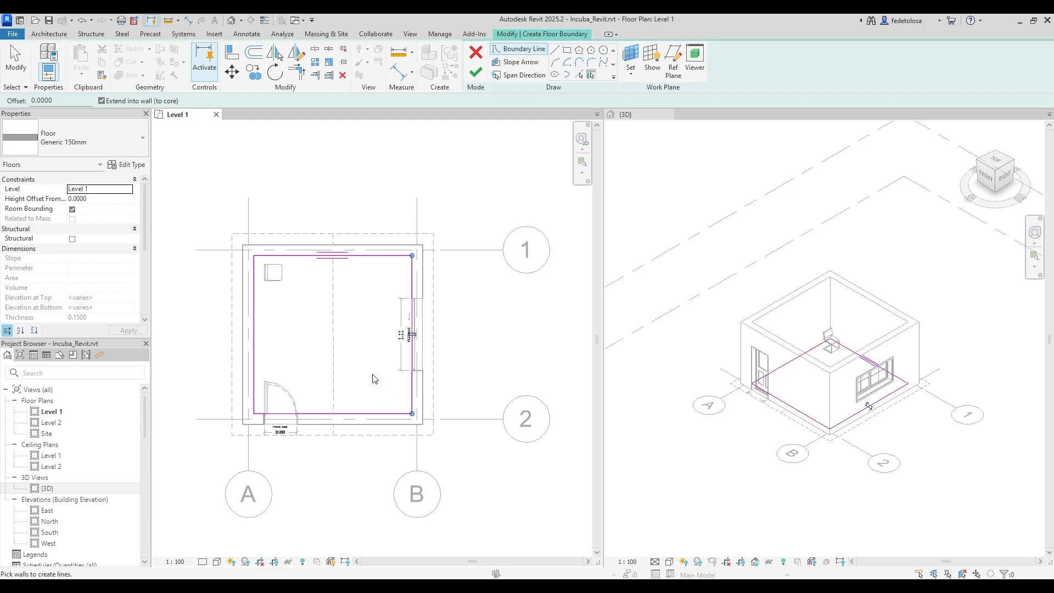
key("Escape")
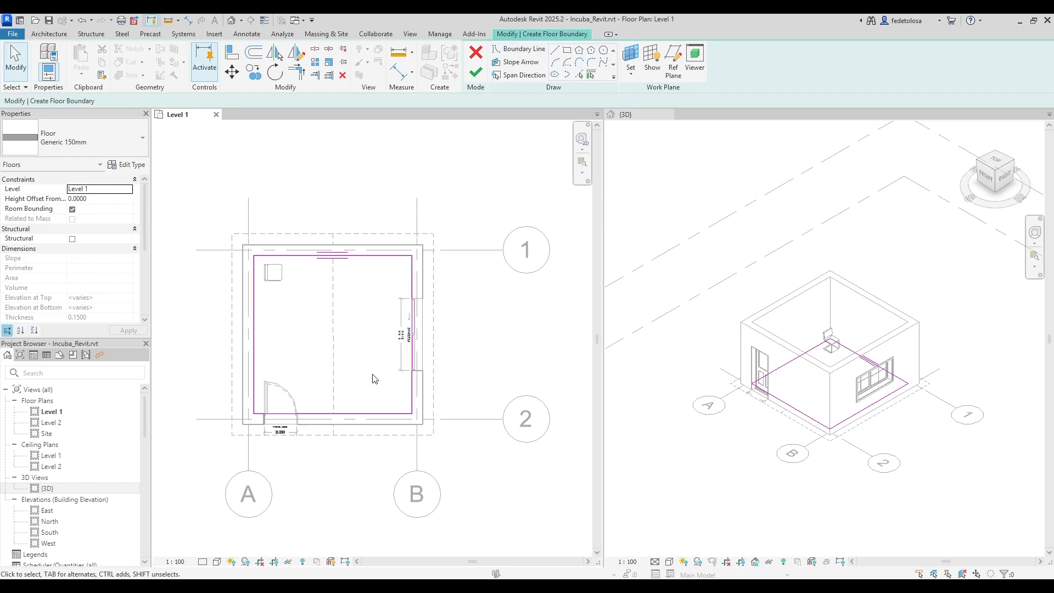
Flip the top and left boundary lines to the outer wall faces and back to the inner faces.
left_click(346, 259)
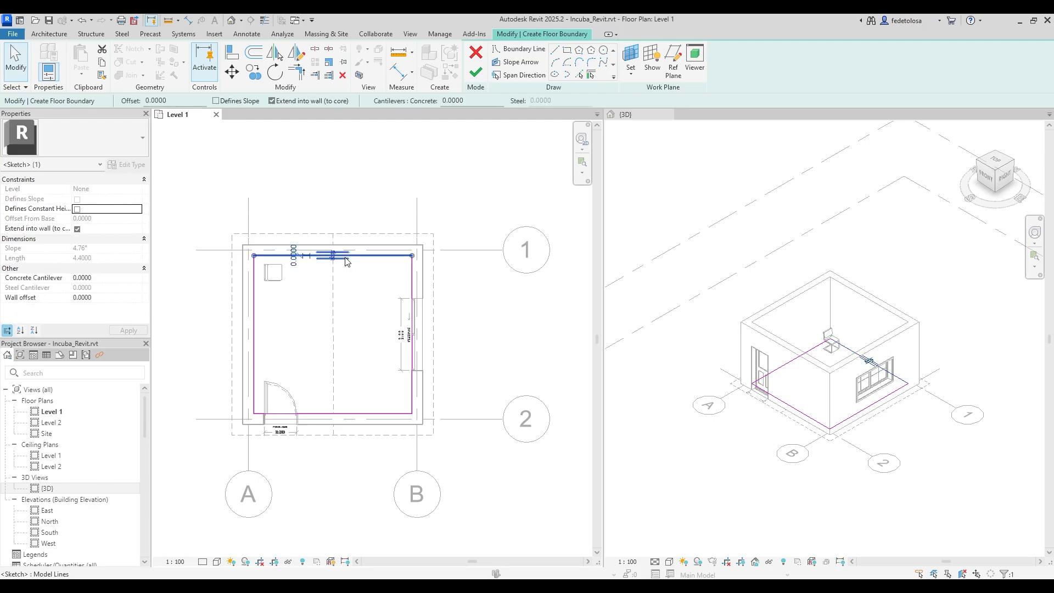
left_click(255, 314)
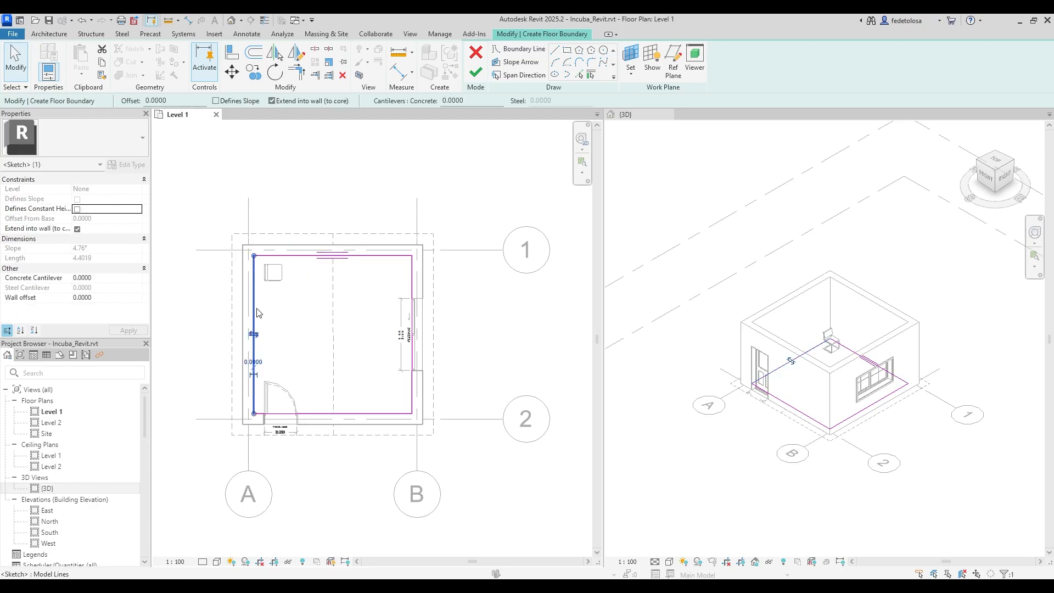
left_click(258, 339)
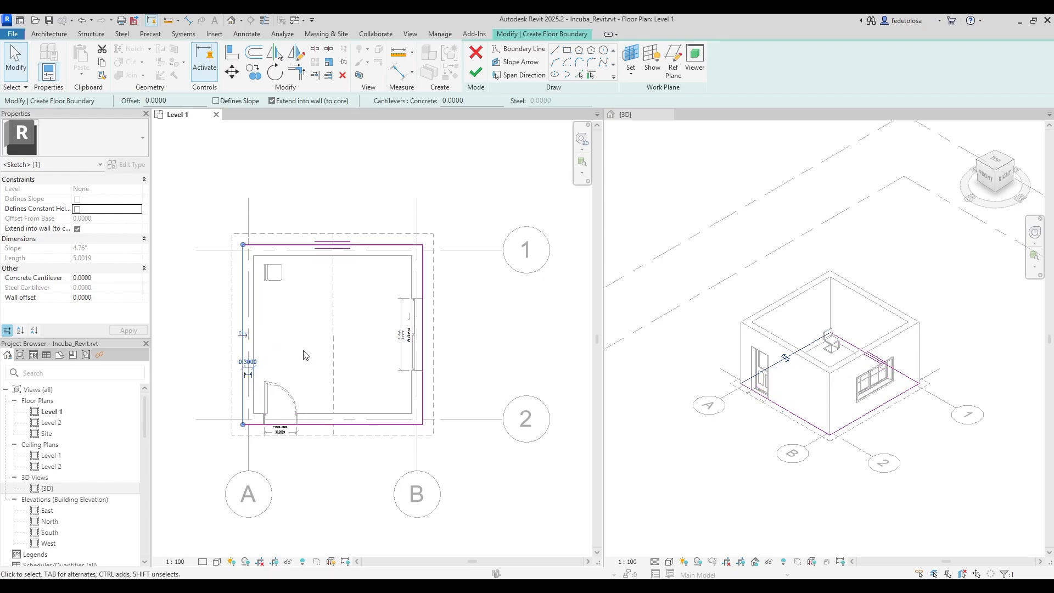
left_click(243, 335)
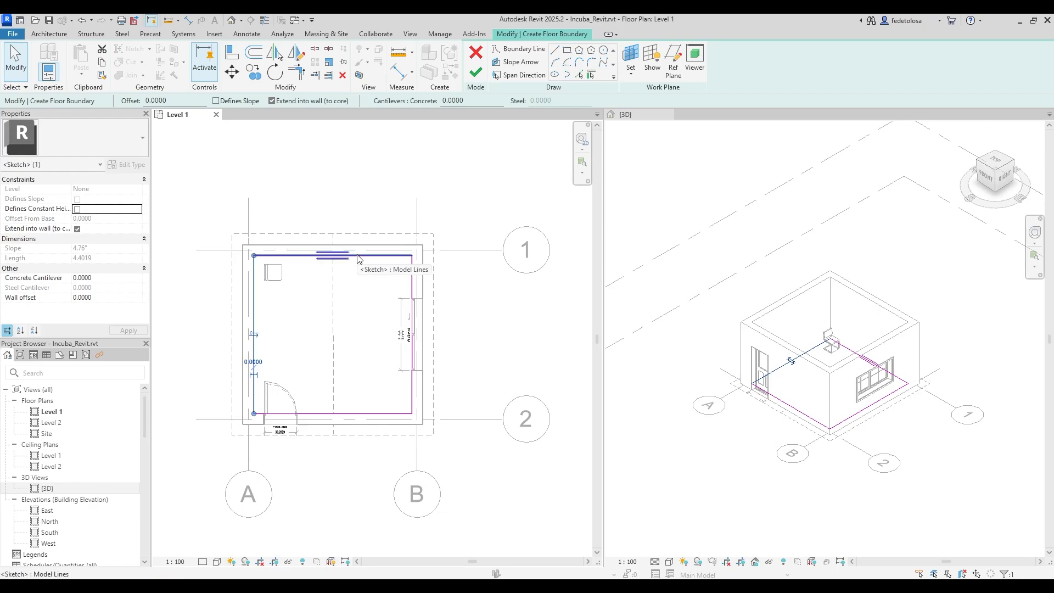
left_click(270, 286)
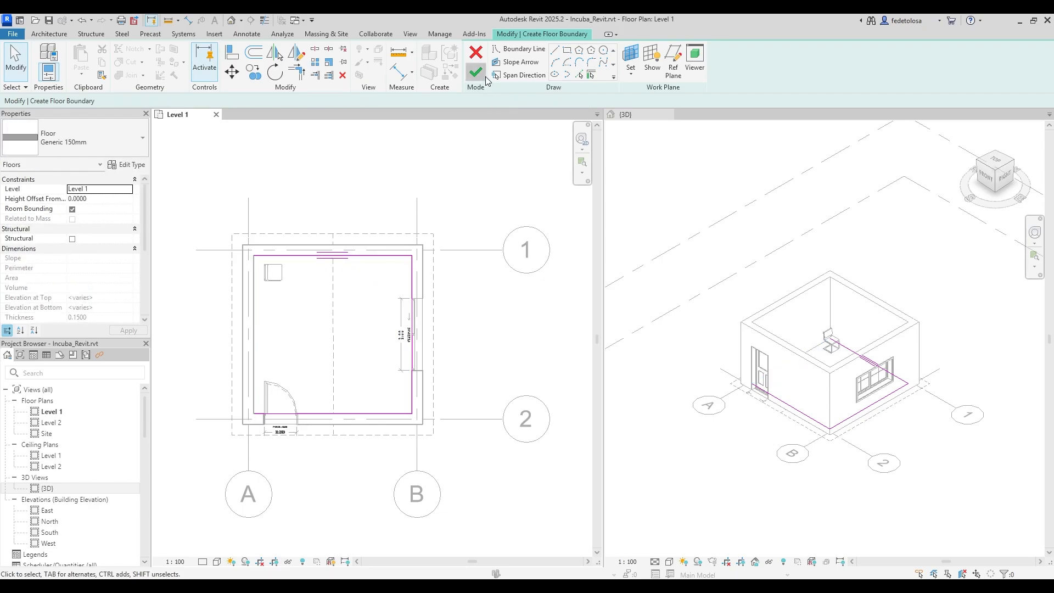
After the open-loop error, drag the left line's top end past the top line and retry finishing.
left_click(477, 73)
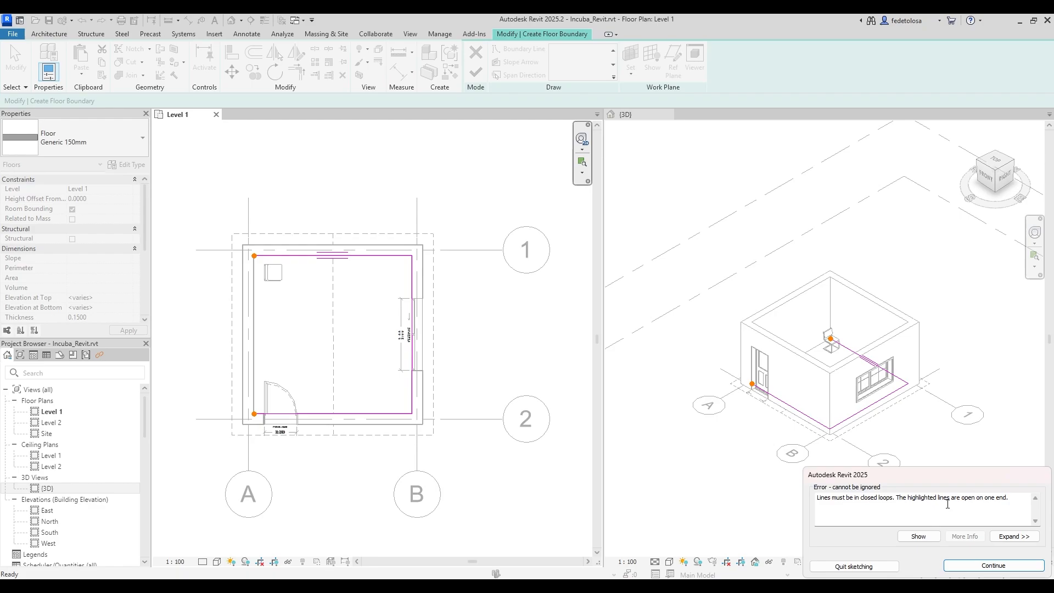
left_click(982, 566)
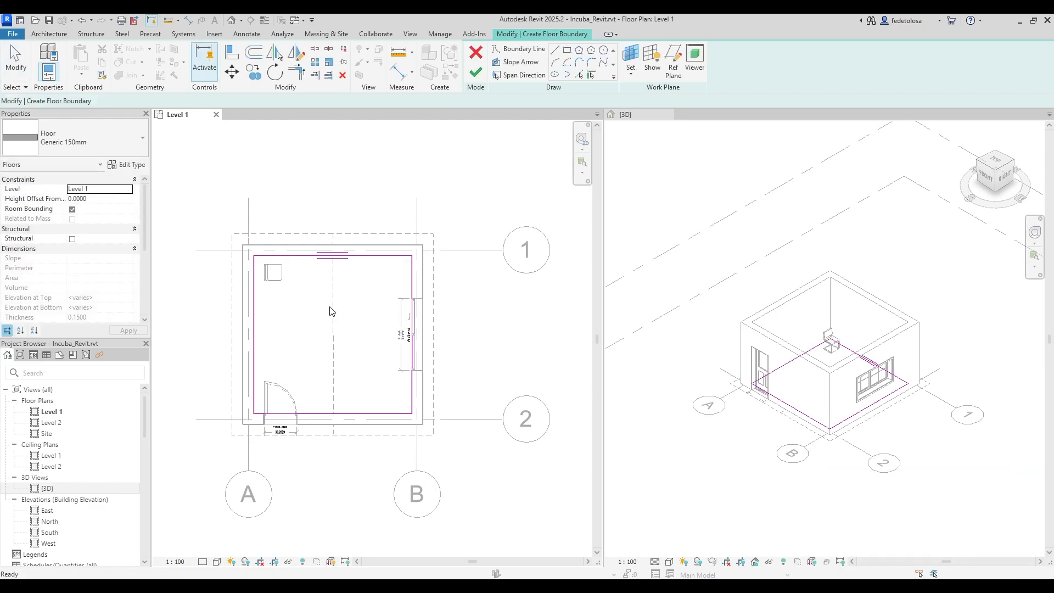
left_click(277, 258)
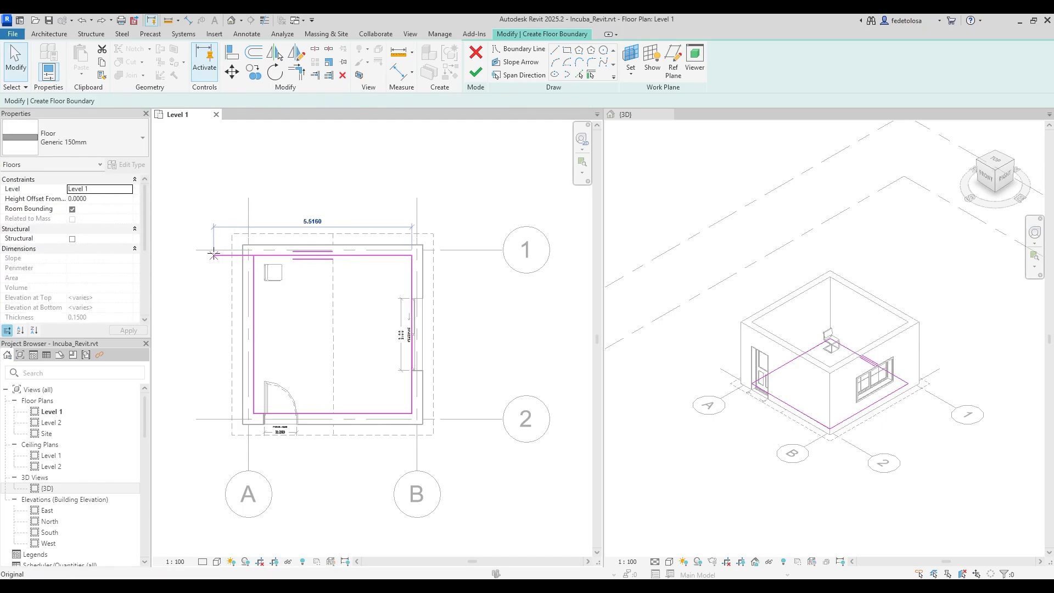
left_click(253, 277)
left_click_drag(254, 257, 256, 216)
left_click(477, 73)
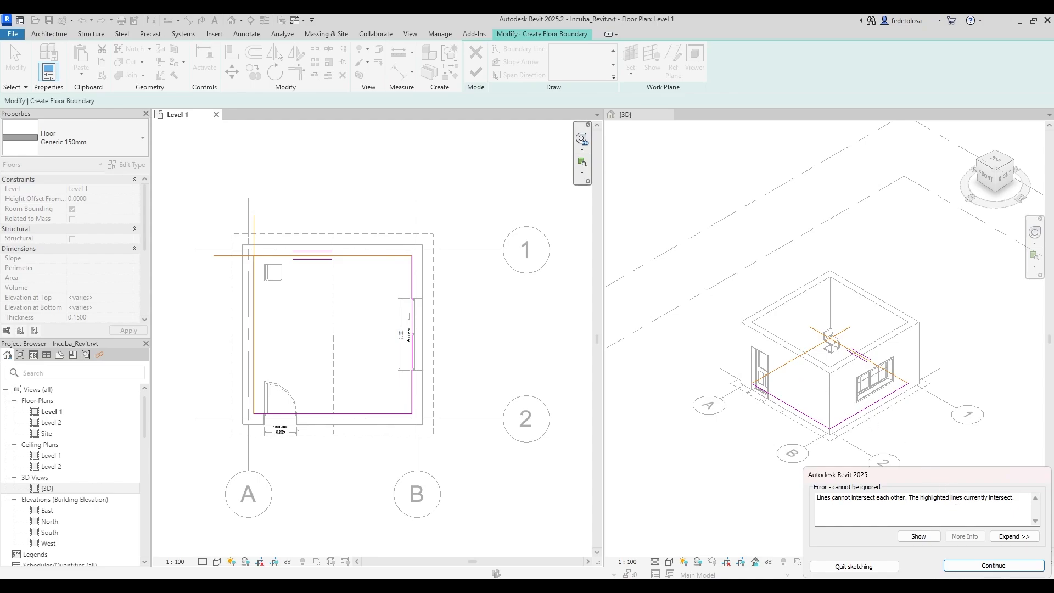
left_click(991, 567)
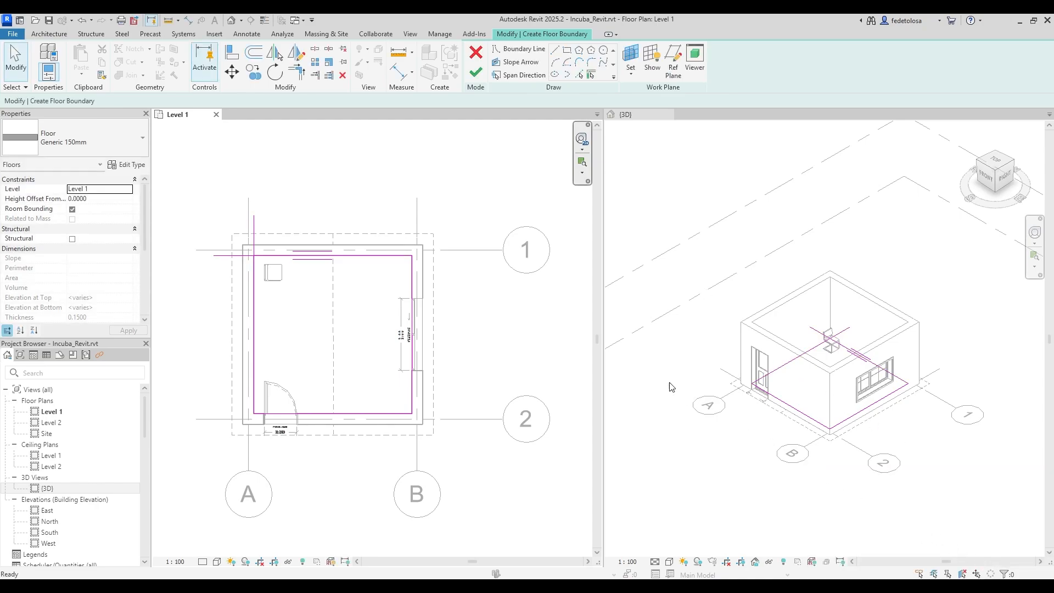
Join the top and left boundary lines with Trim/Extend to Corner.
left_click(297, 71)
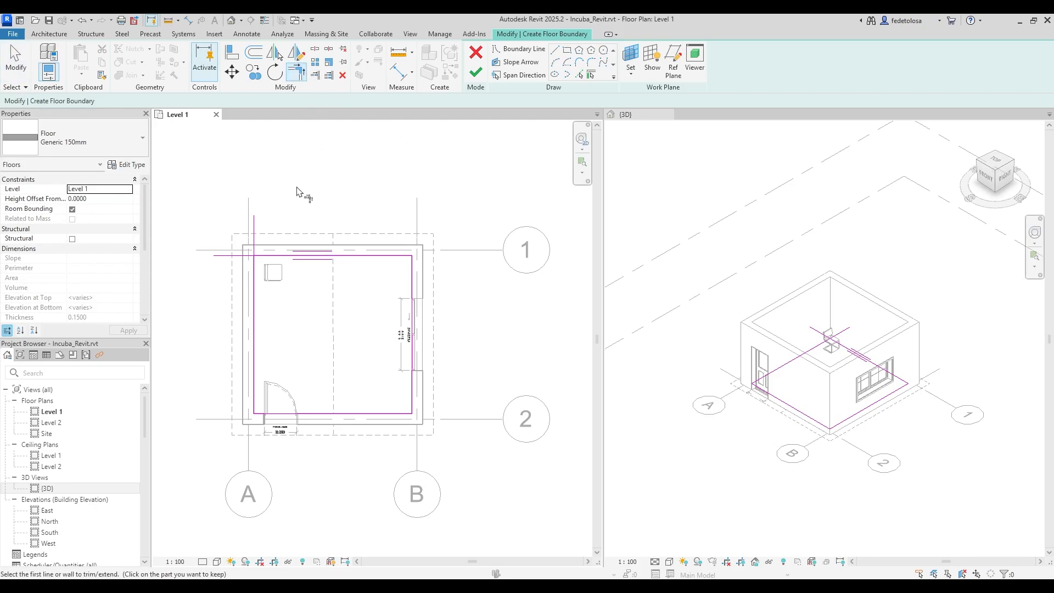
left_click(278, 256)
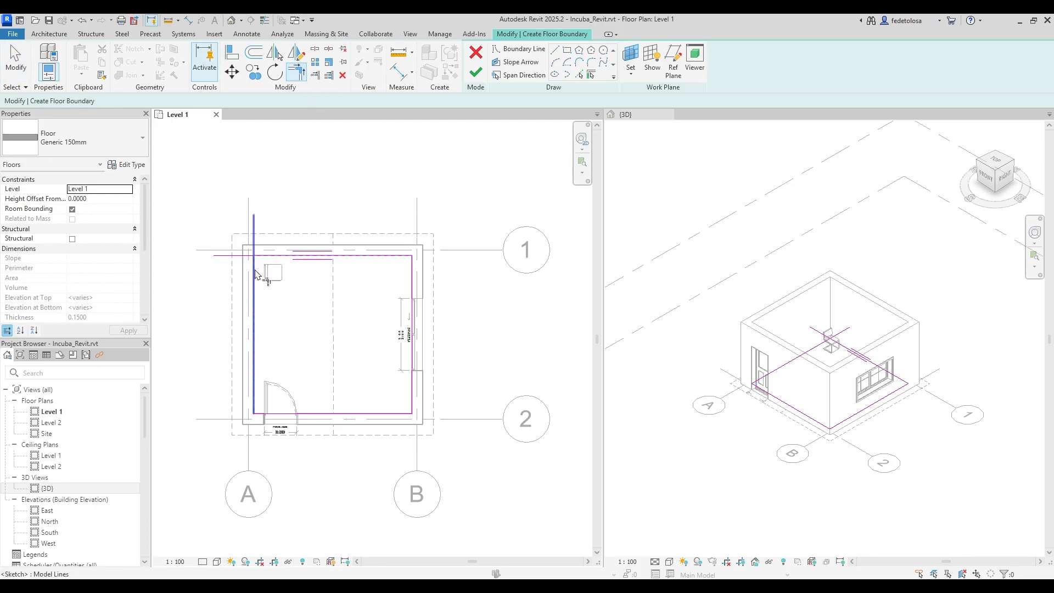
left_click(256, 274)
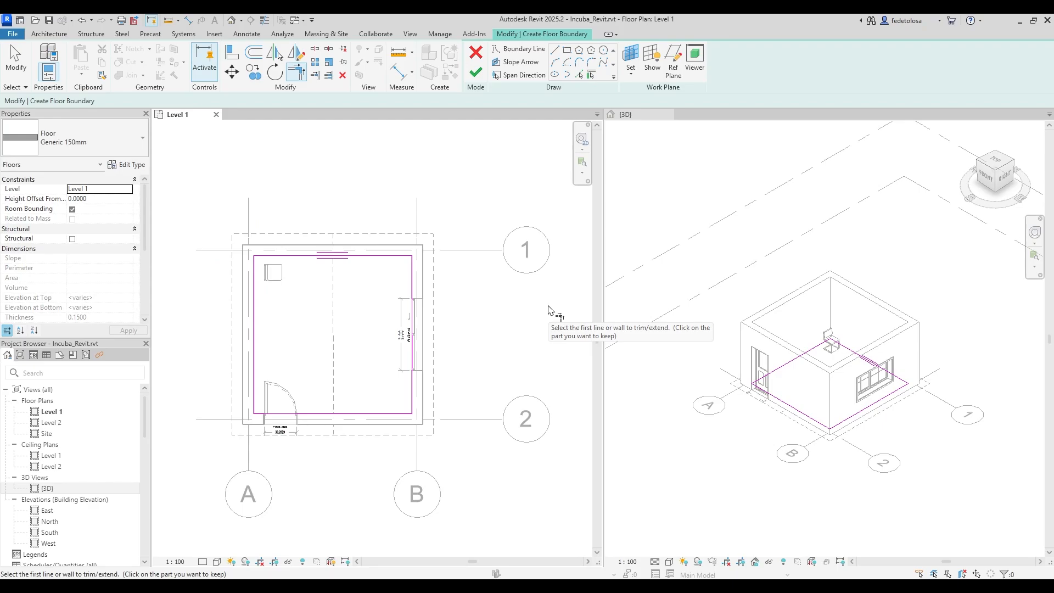
key("Escape")
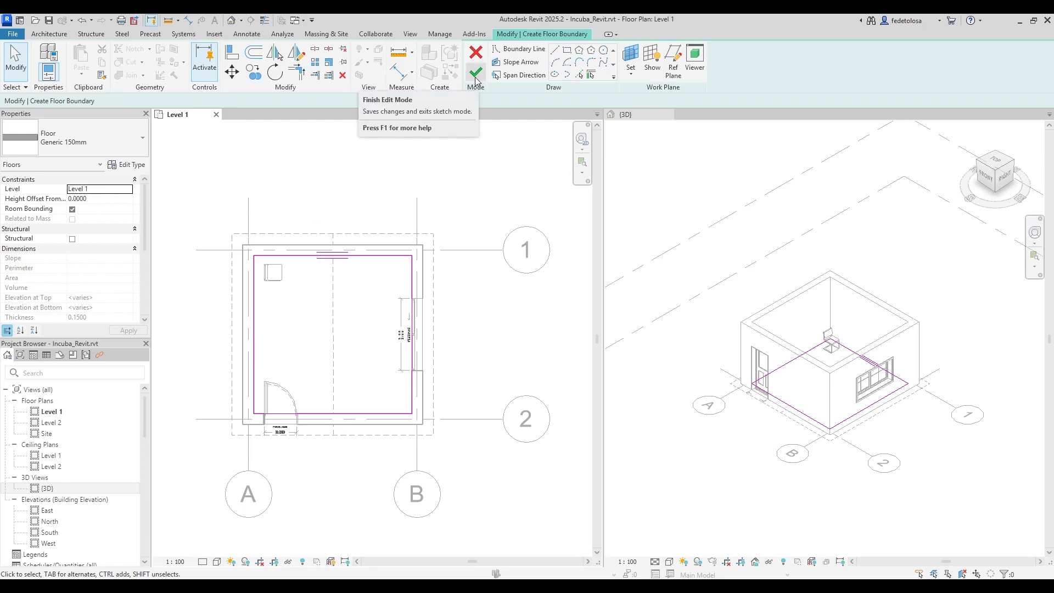
Finish the floor and confirm its Height Offset From Level is 0.0000 in the 3D view.
left_click(475, 80)
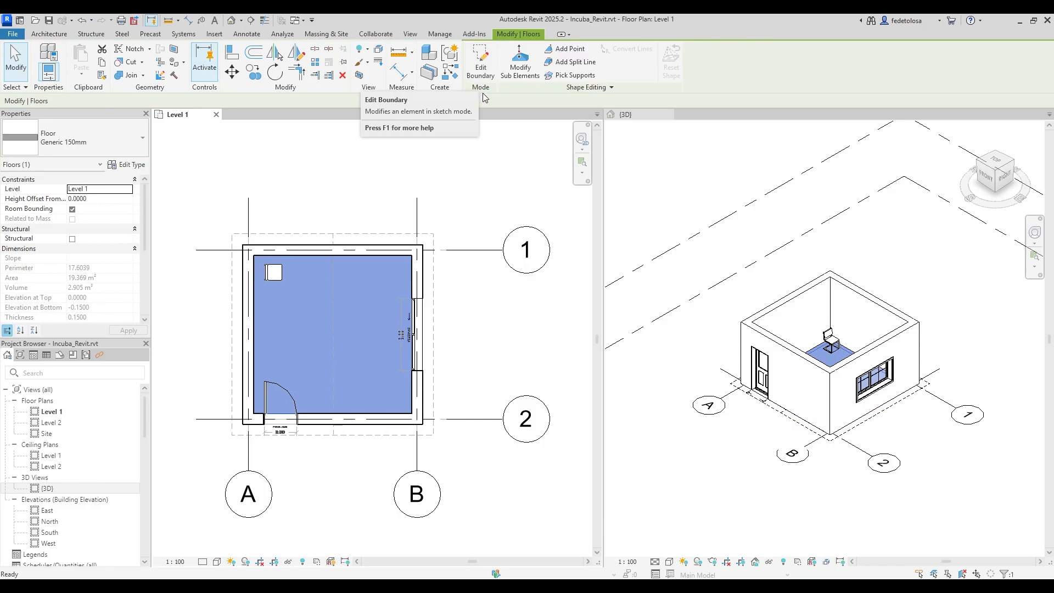
left_click(540, 346)
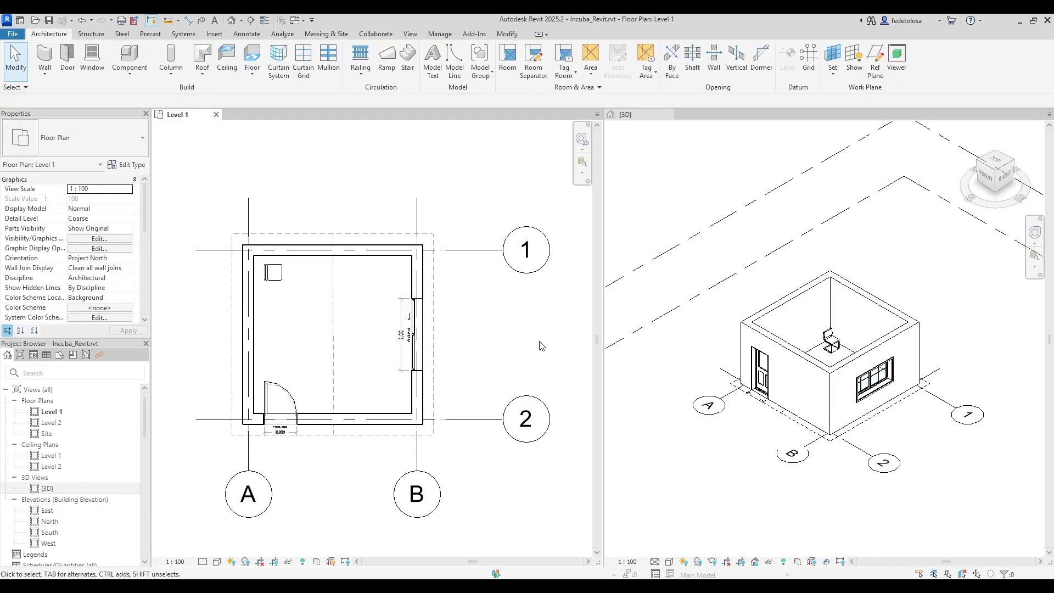
left_click(821, 355)
left_click(820, 354)
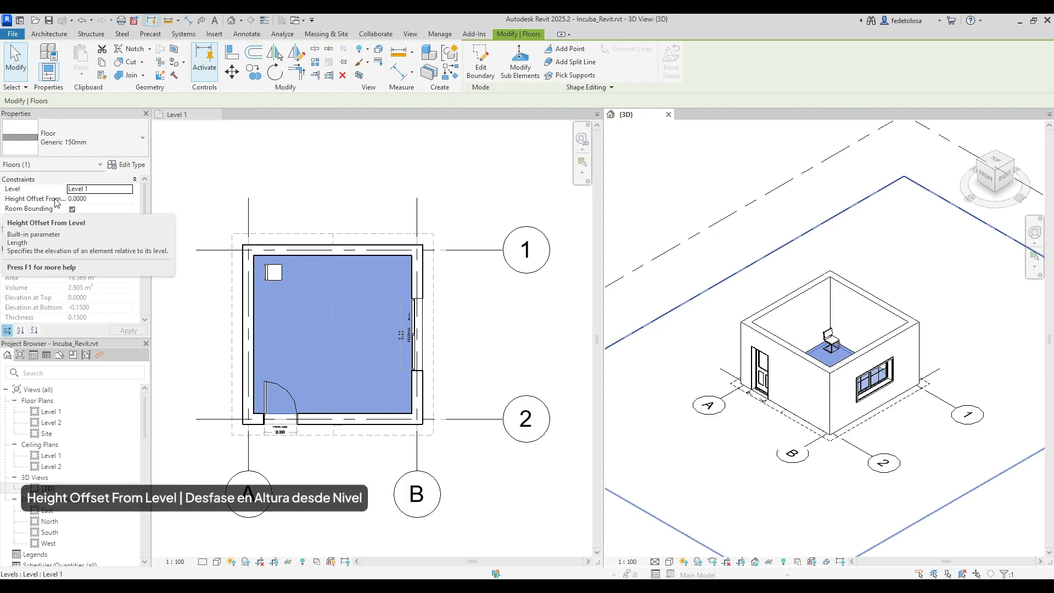
left_click(74, 198)
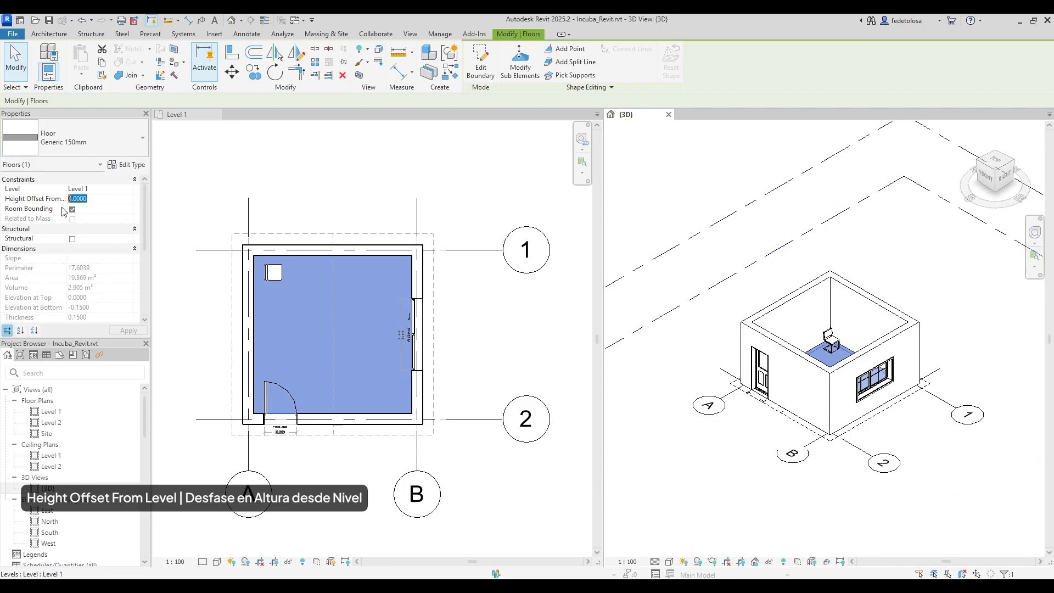
left_click(525, 326)
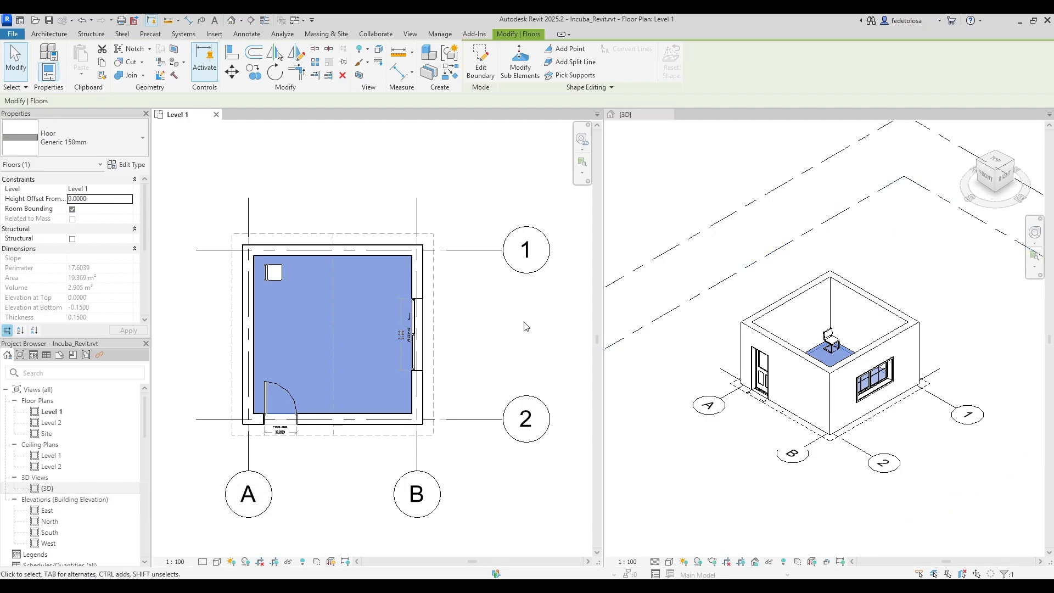
left_click(525, 326)
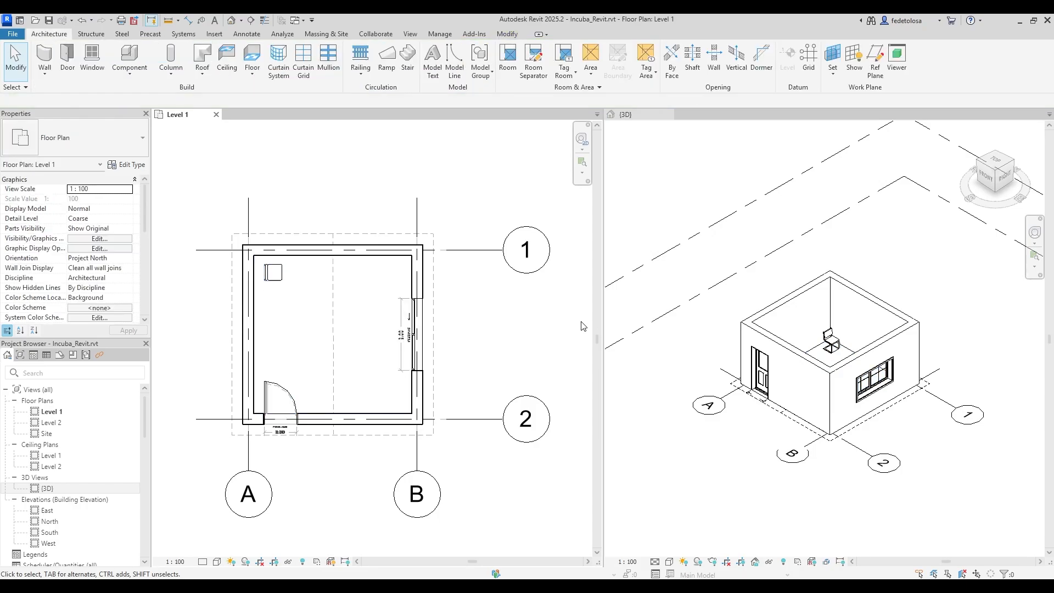
Tab-select the four Generic 300 mm walls in 3D and set their Base Offset to -0.15.
left_click(745, 351)
key("Tab")
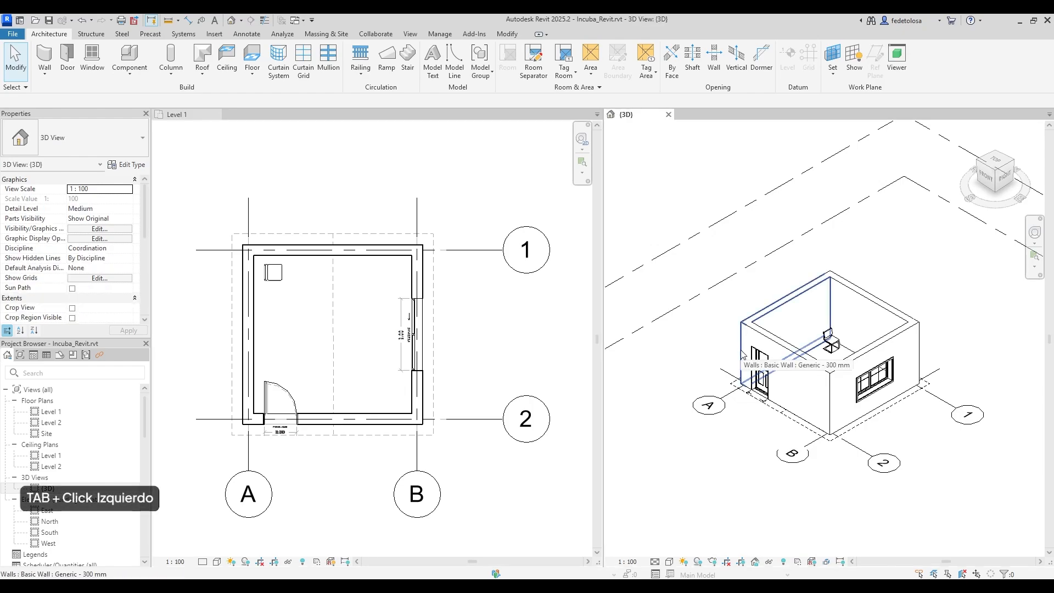
key("Tab")
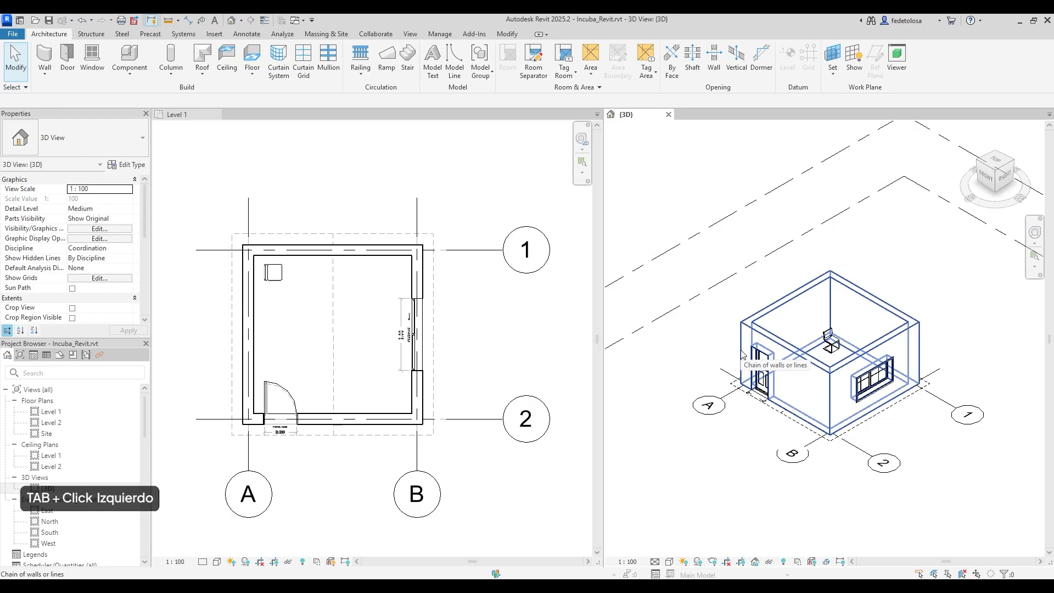
left_click(743, 354)
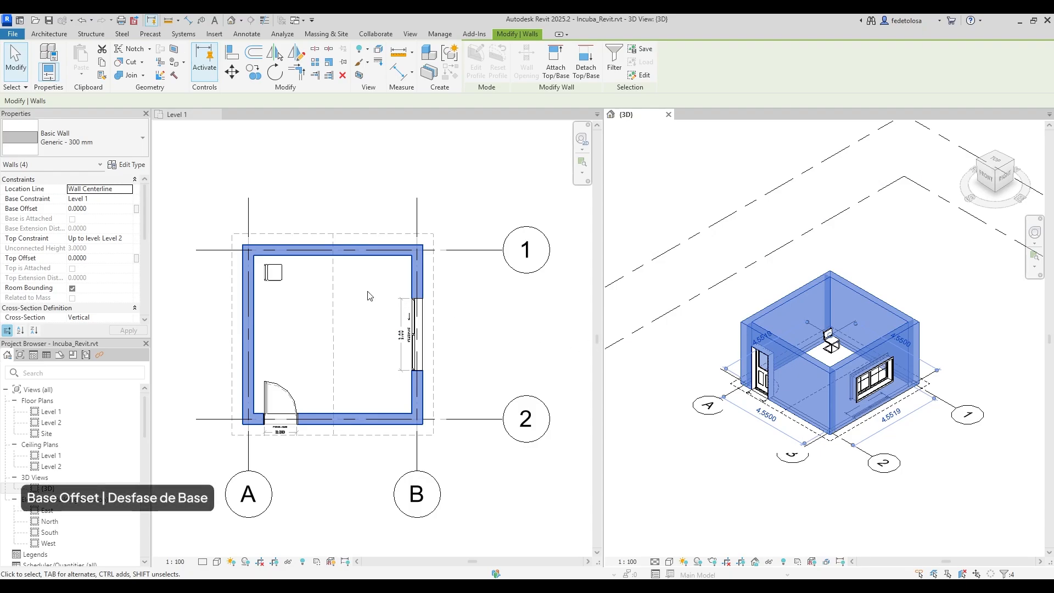
left_click(83, 209)
type("-")
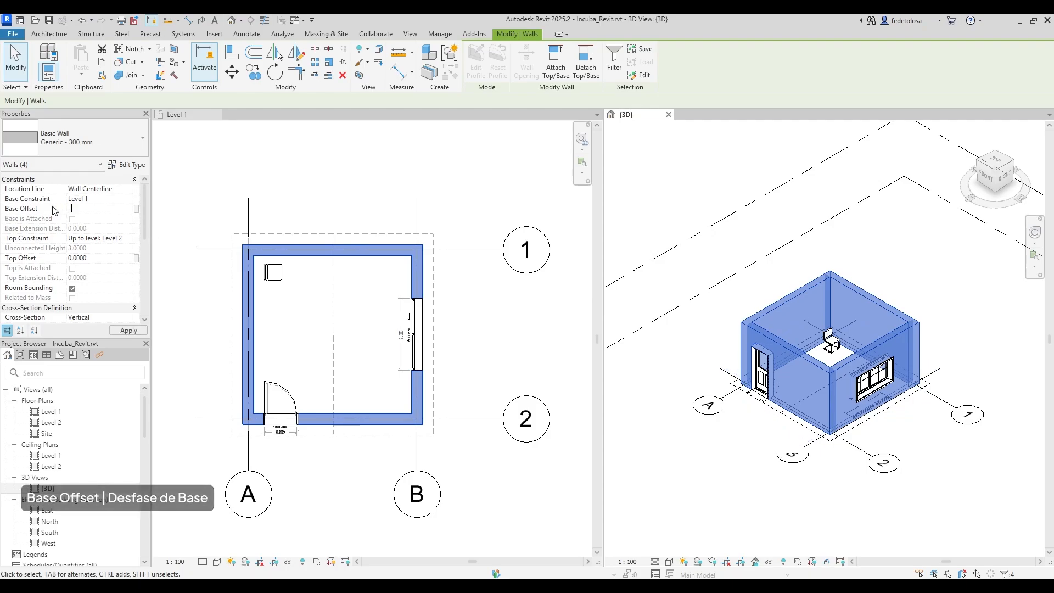
type("0.15")
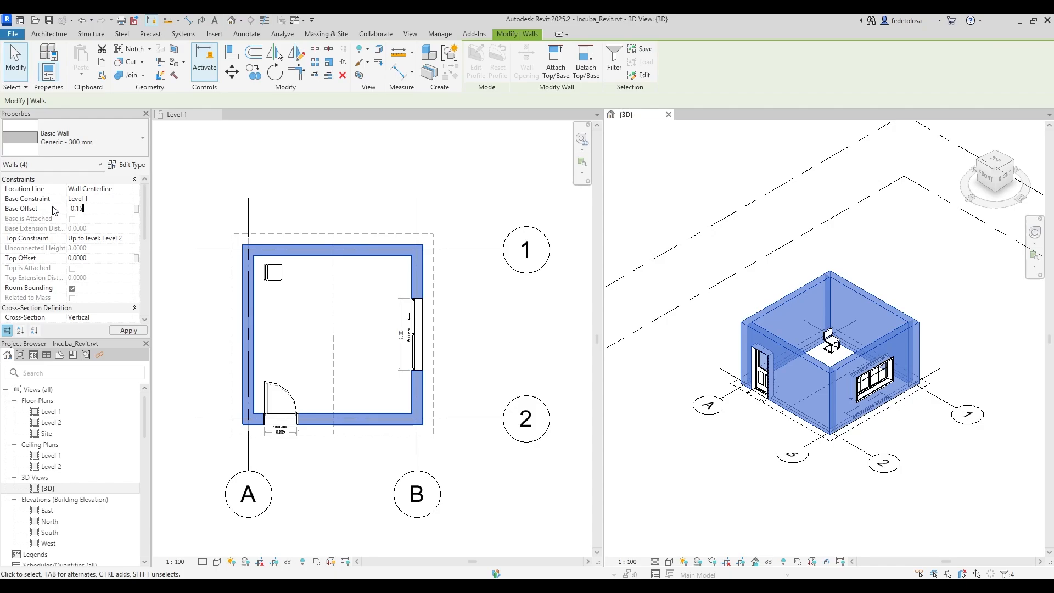
left_click(128, 330)
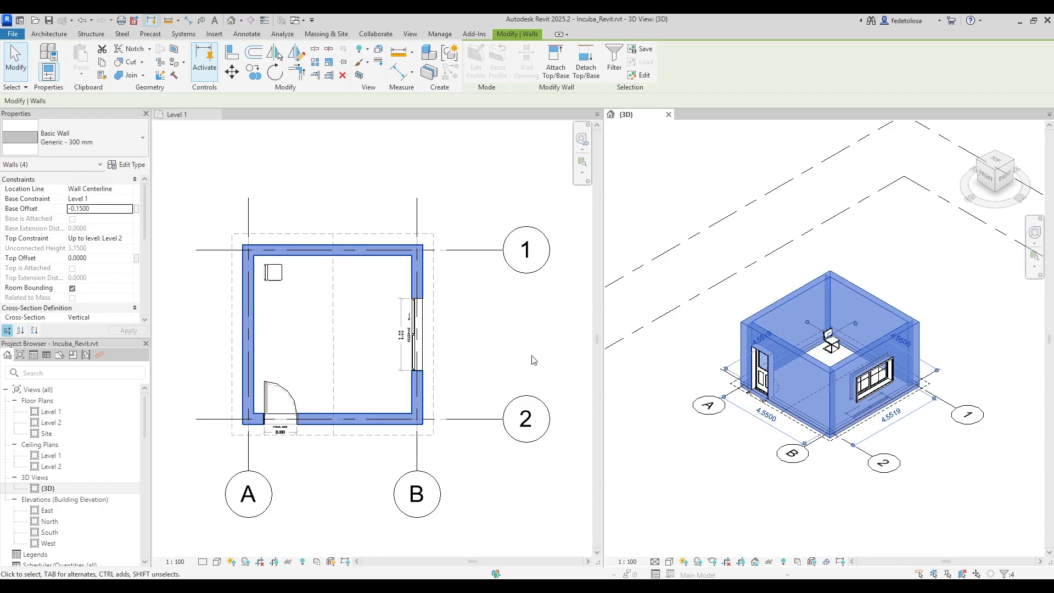
left_click(686, 347)
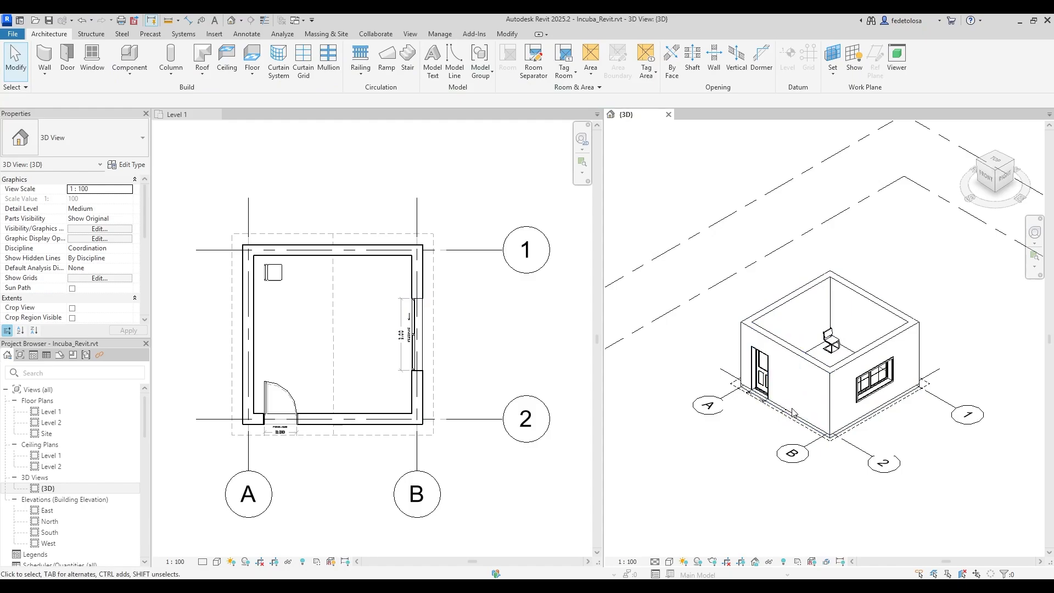
Open the floor's Edit Boundary sketch in the Level 1 plan and cancel it unchanged.
left_click(816, 356)
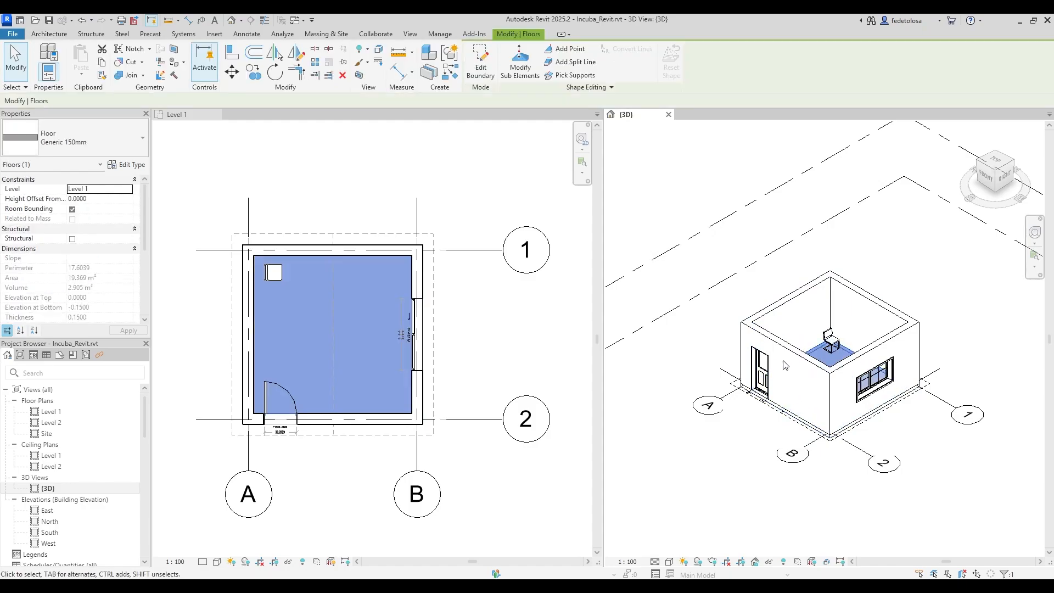
key("Escape")
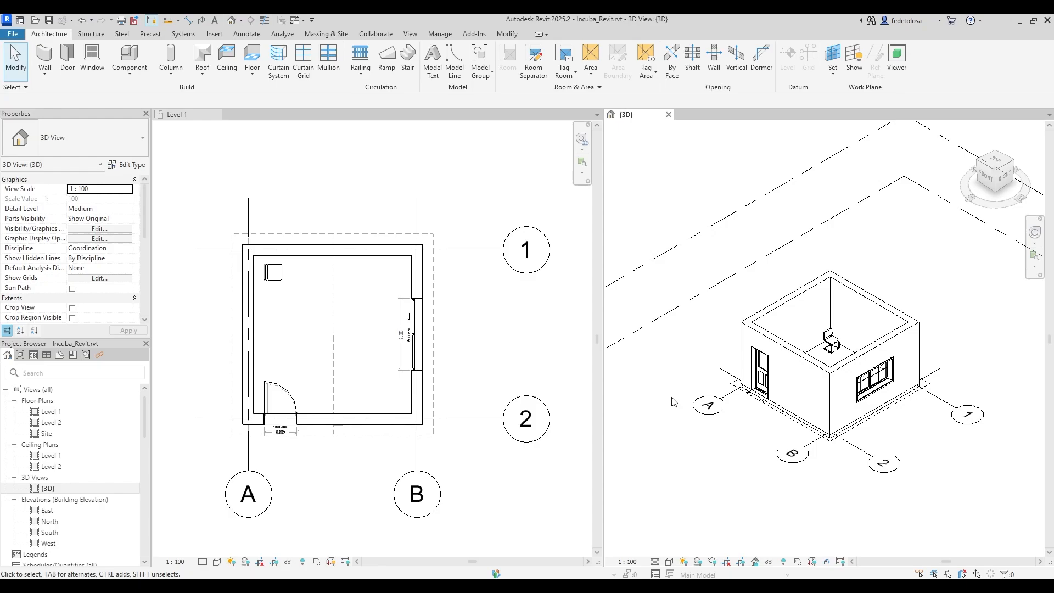
left_click(391, 260)
left_click(392, 262)
left_click(464, 59)
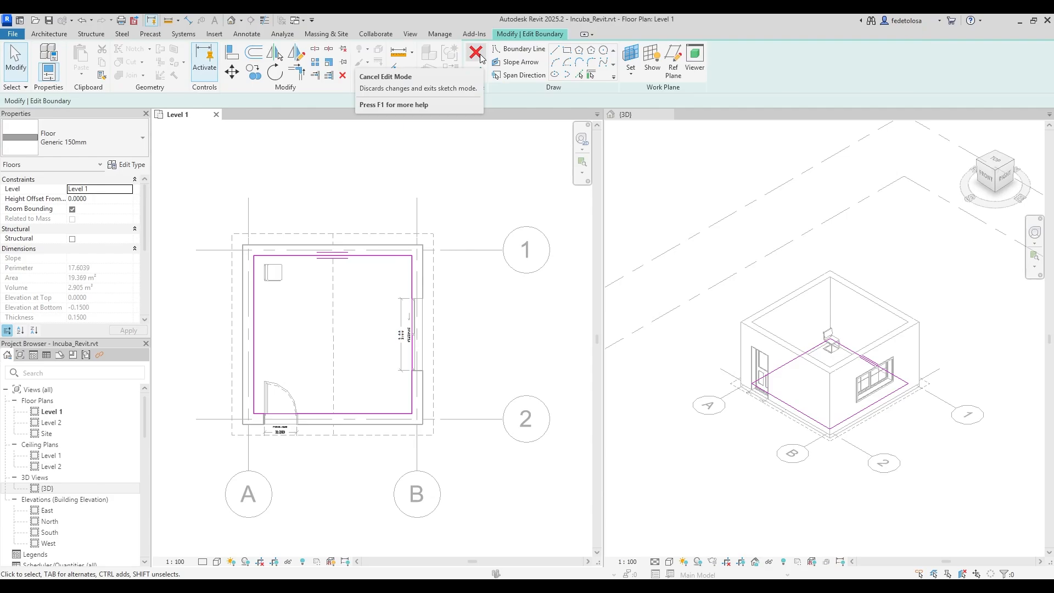
left_click(477, 55)
left_click(528, 365)
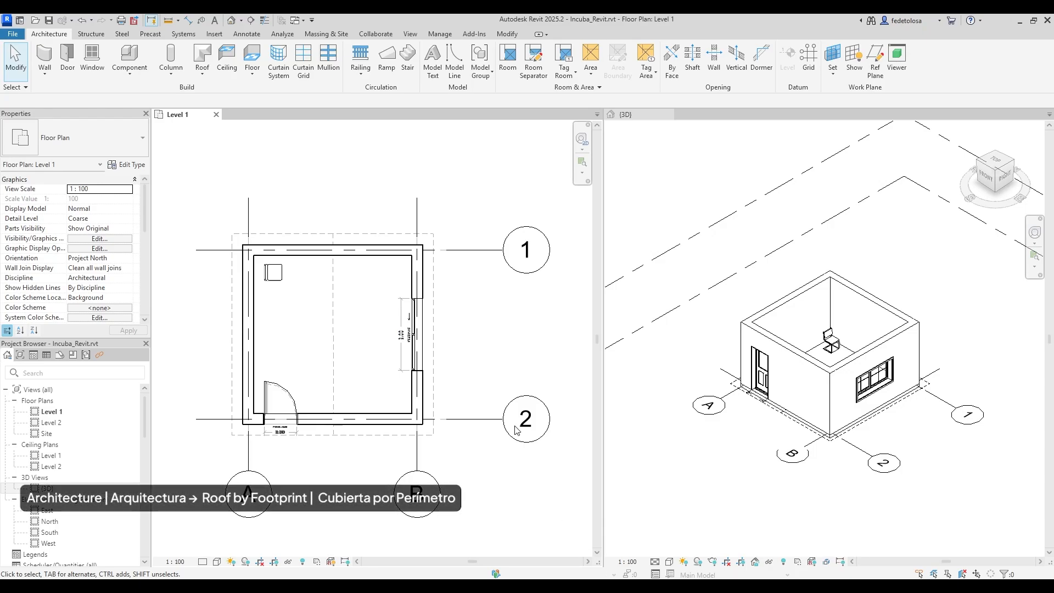
Start a Roof by Footprint on Level 2 and choose the Warm Roof - Concrete type.
left_click(197, 76)
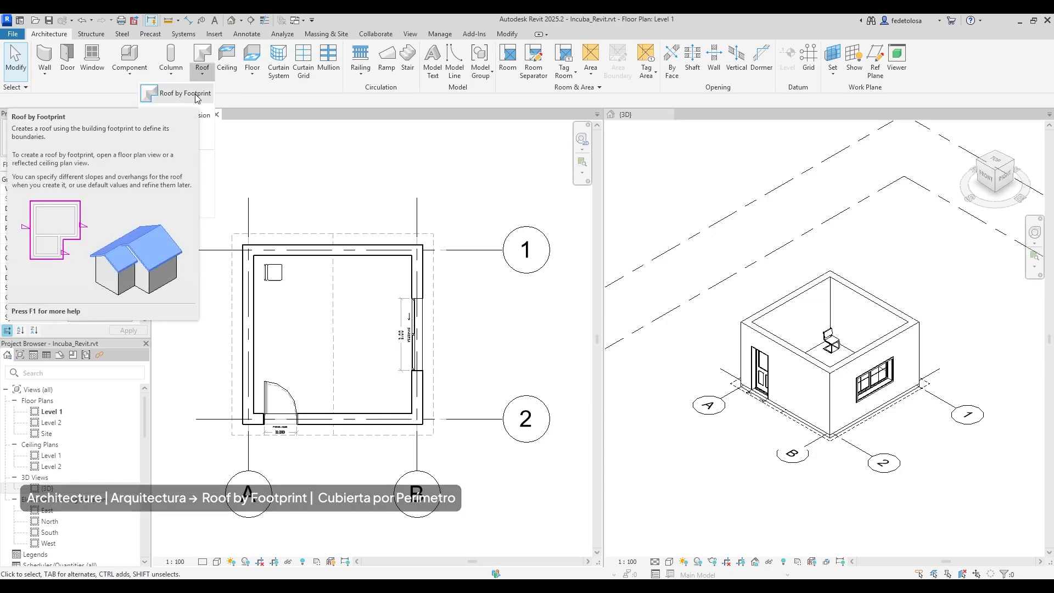
left_click(185, 94)
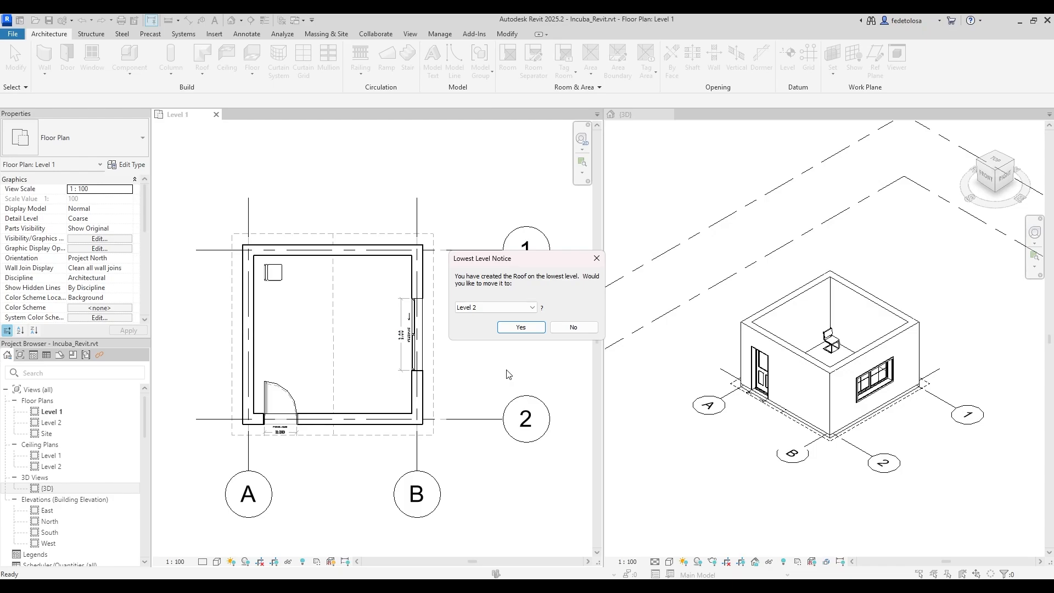
left_click(529, 328)
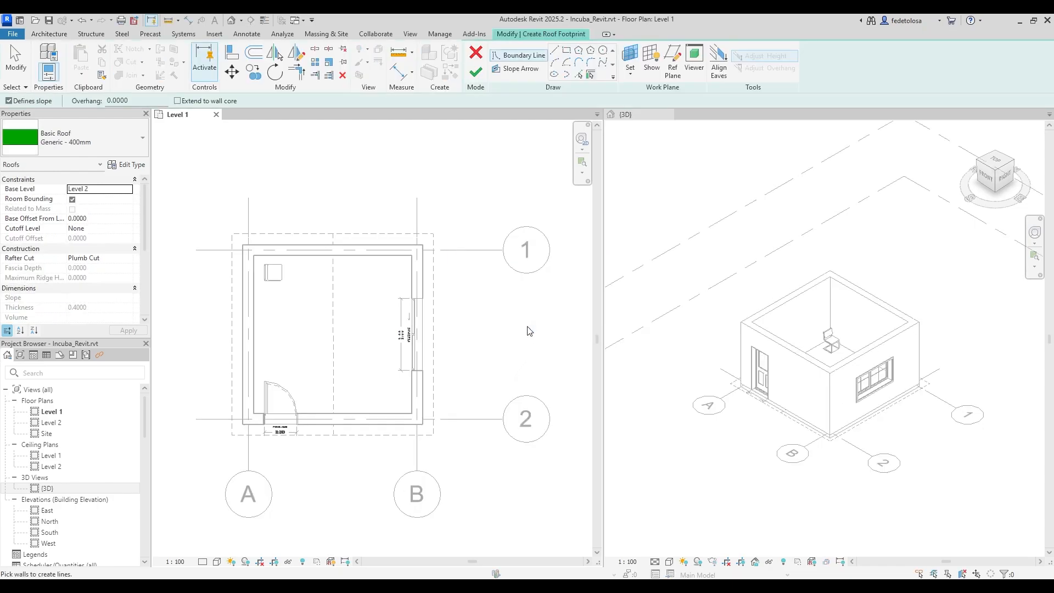
double_click(52, 422)
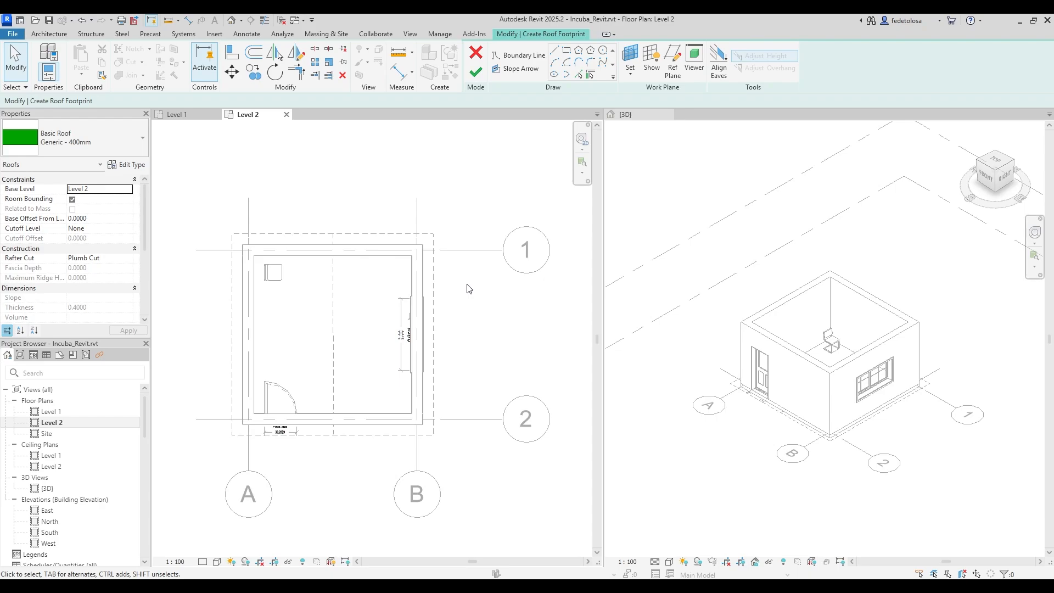
left_click(138, 143)
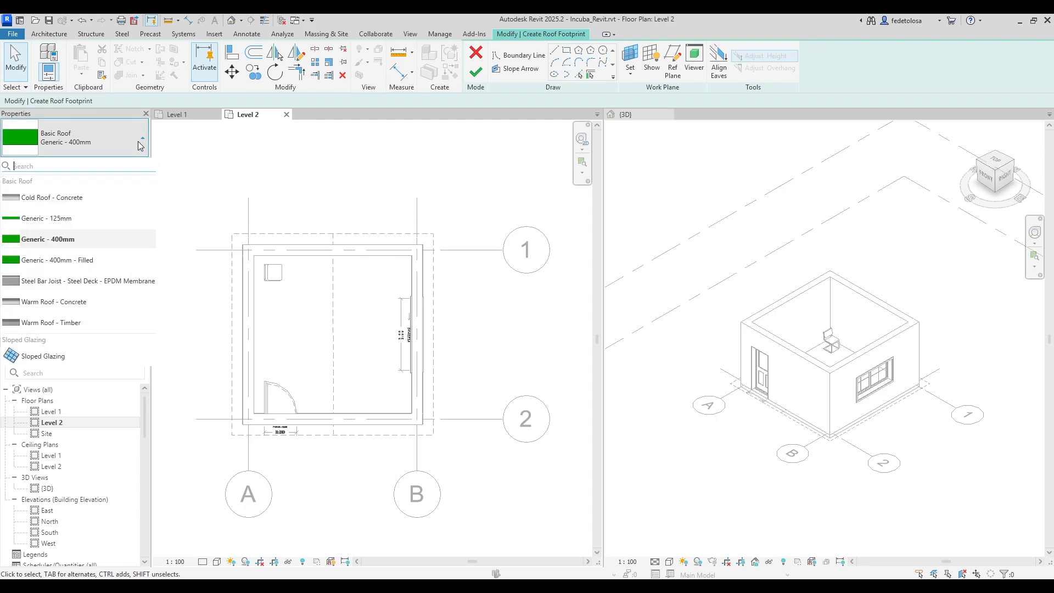
left_click(132, 304)
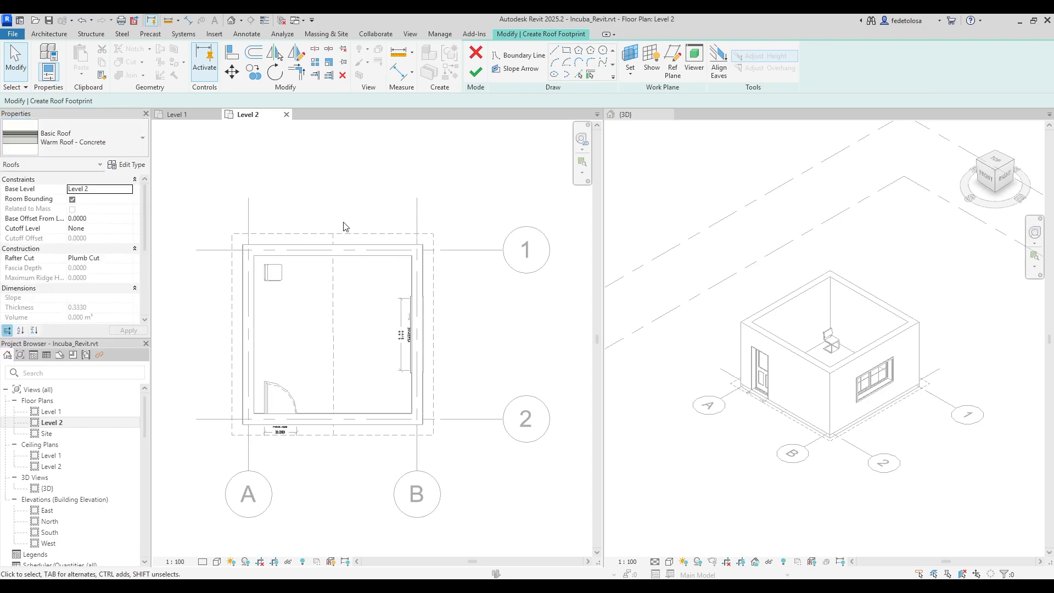
Use Pick Lines to trace the house's four outer edges as the roof footprint.
left_click(522, 55)
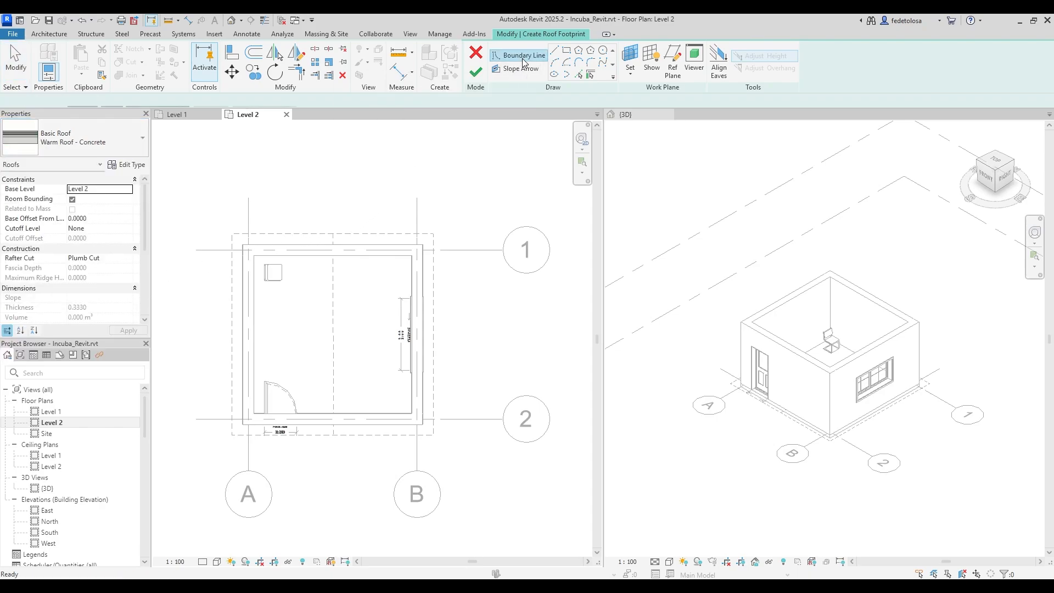
left_click(579, 75)
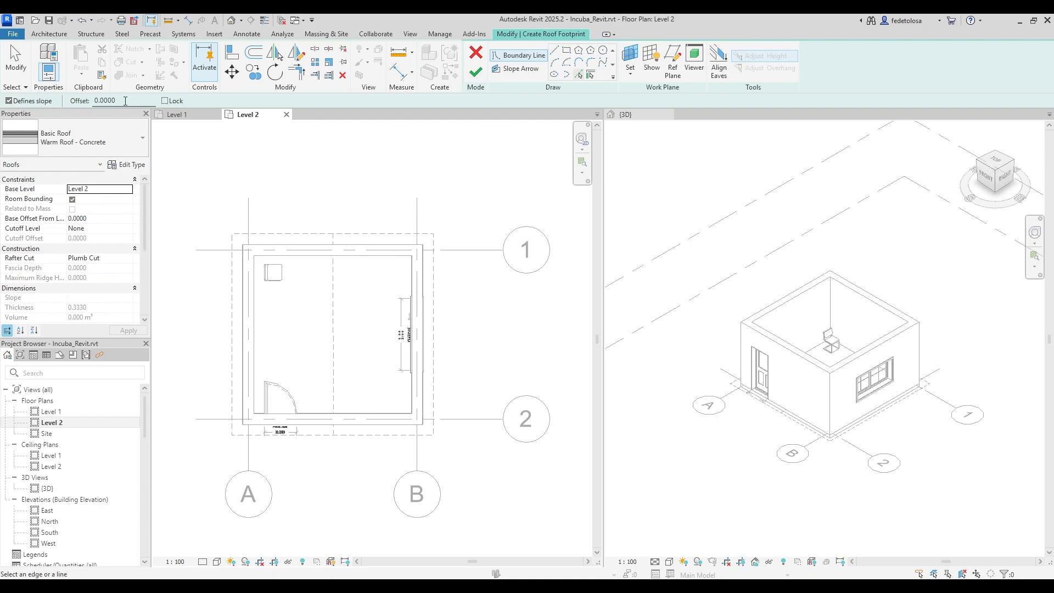
left_click_drag(126, 101, 93, 102)
left_click(357, 235)
left_click(232, 296)
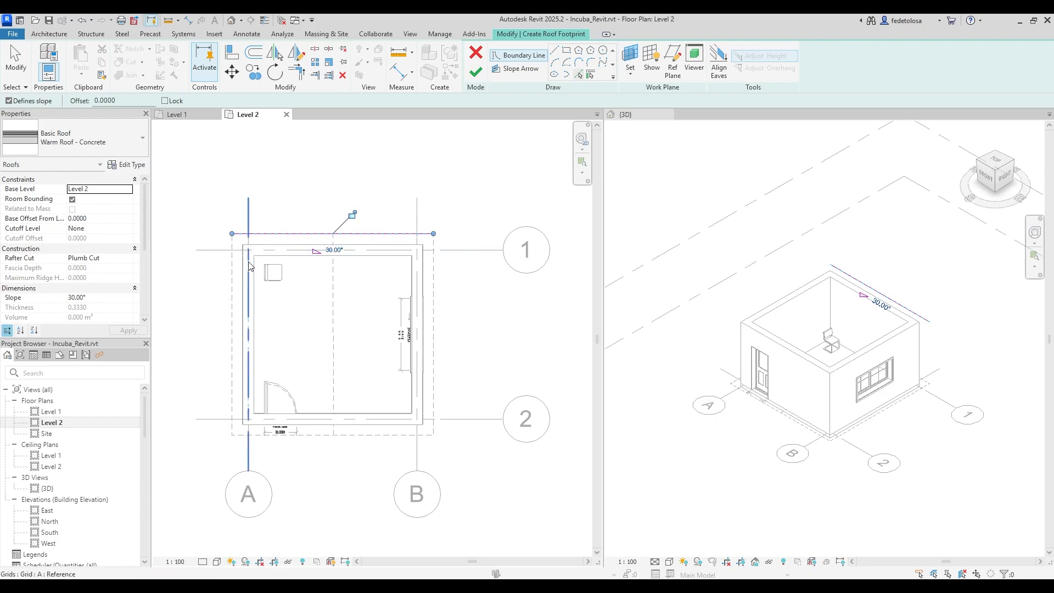
left_click(294, 435)
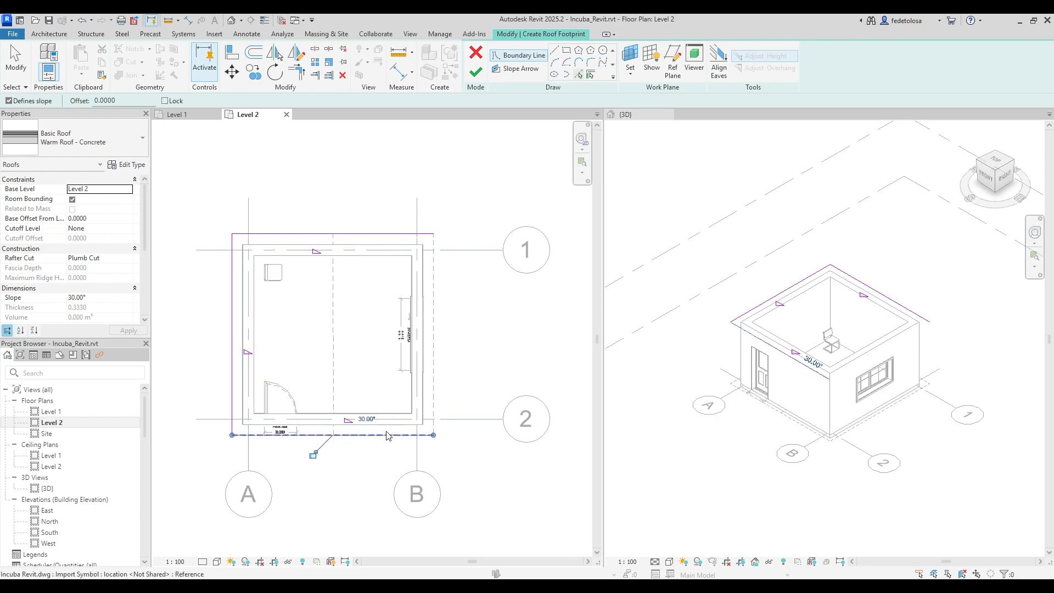
left_click(439, 384)
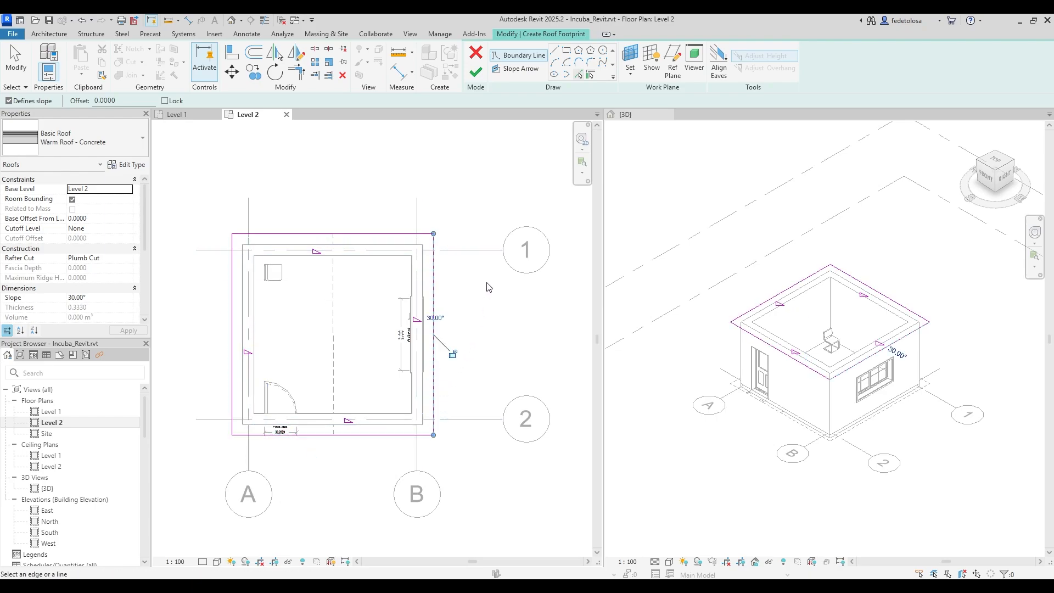
key("Escape")
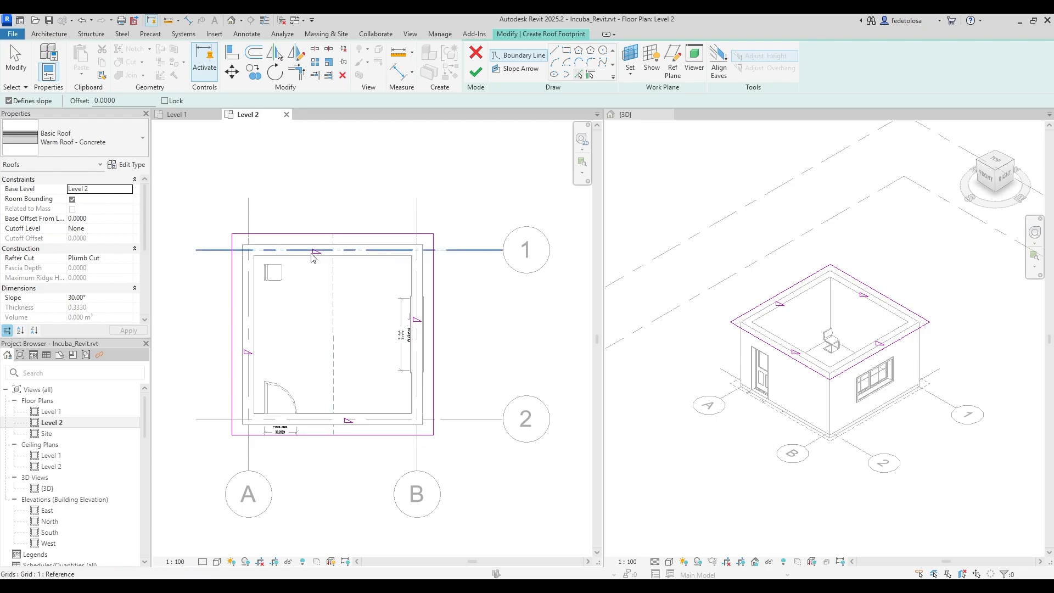
Re-pick the top edge and check the top boundary line's 30° slope.
left_click(314, 236)
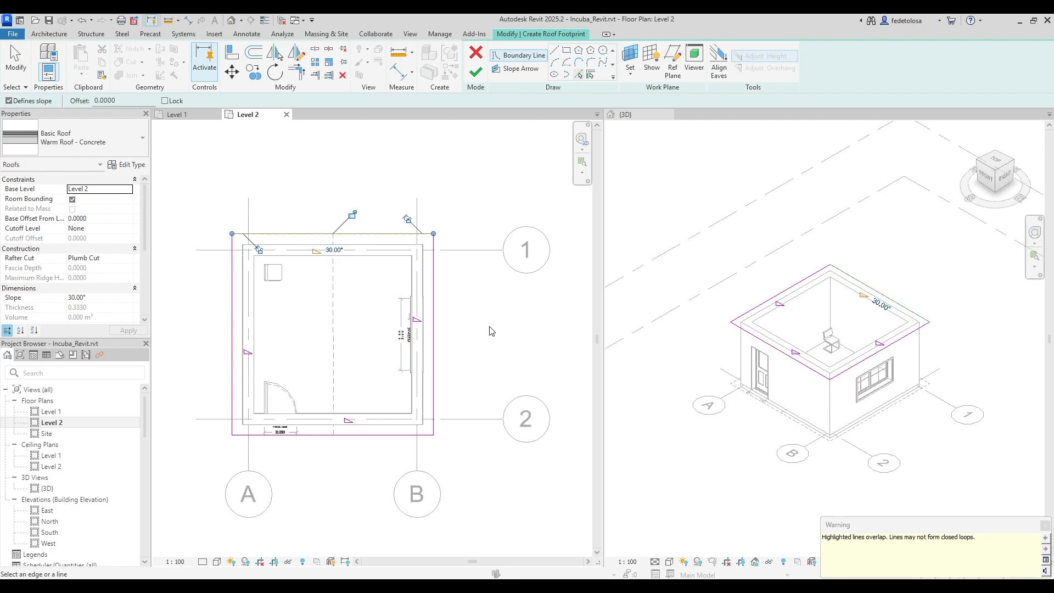
key("Escape")
key("Escape")
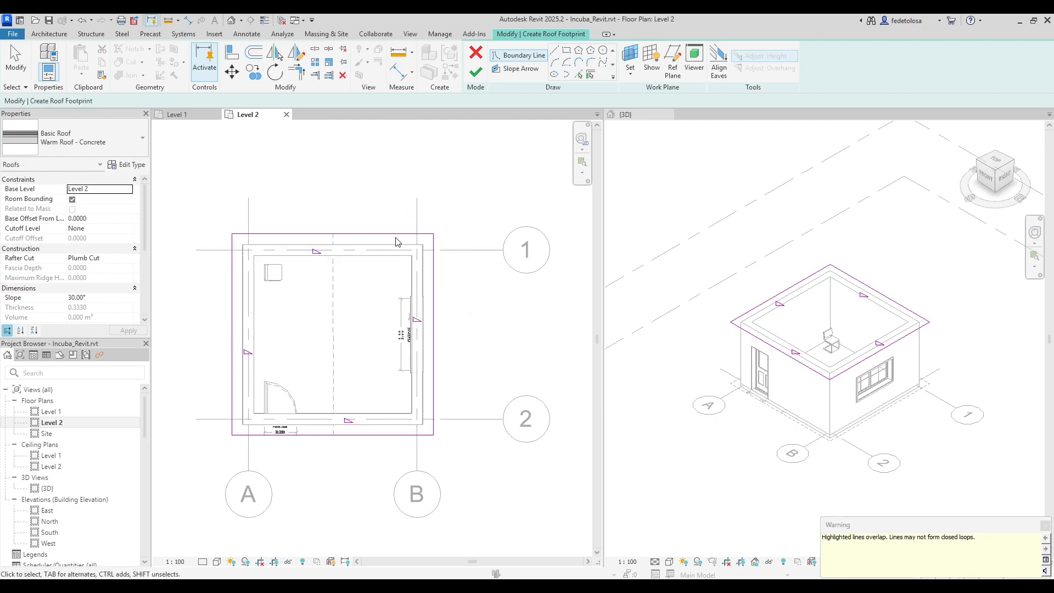
left_click(395, 235)
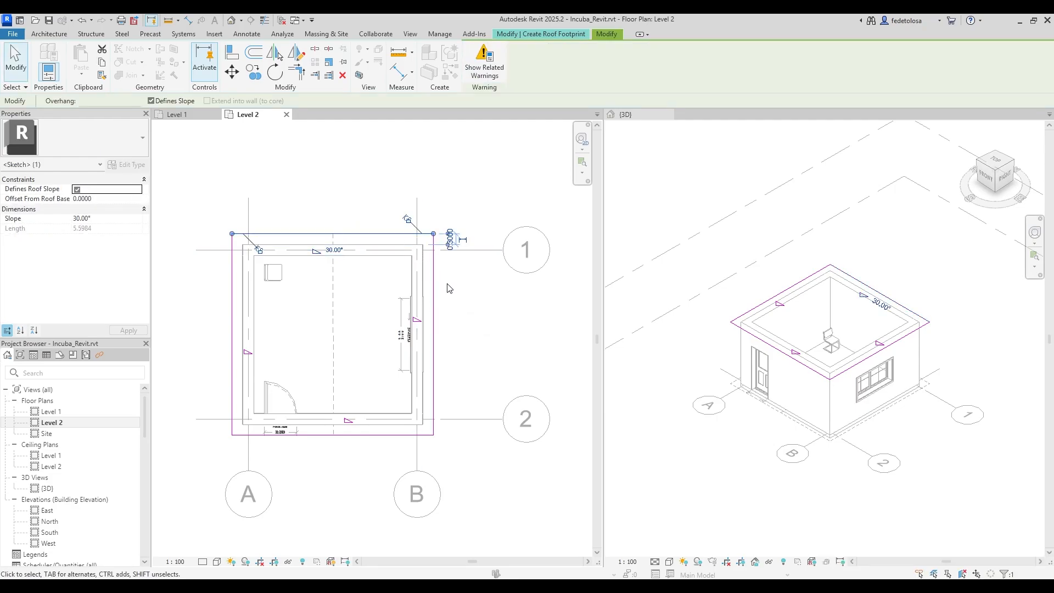
left_click(467, 299)
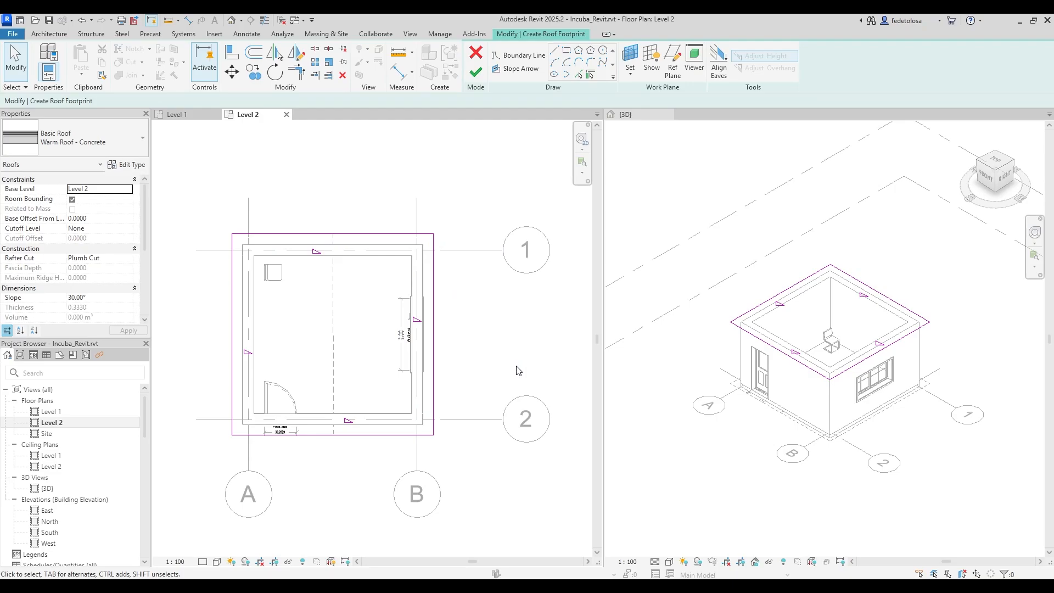
left_click(318, 253)
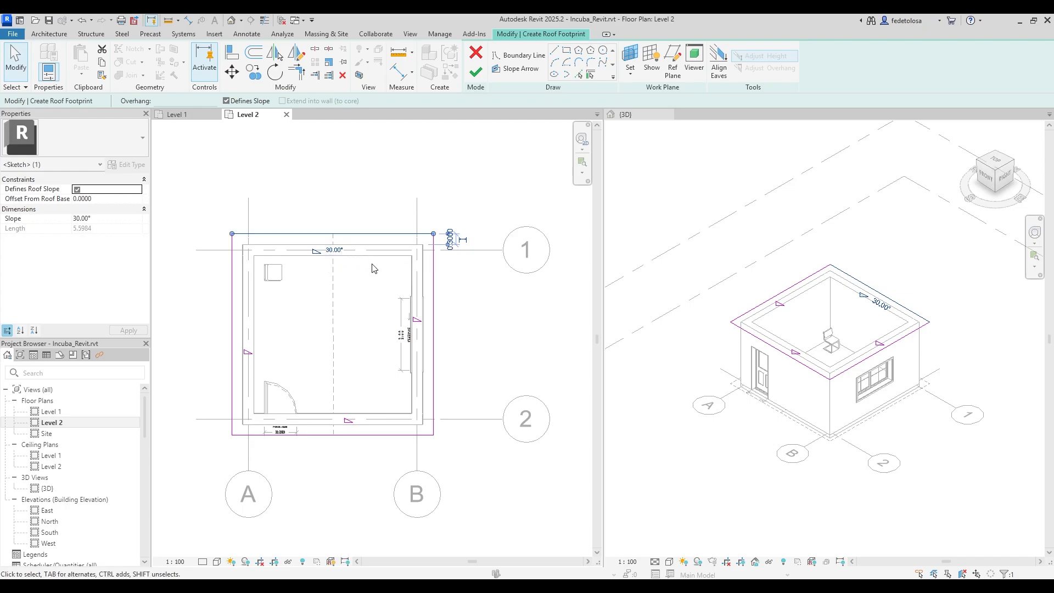
left_click(481, 322)
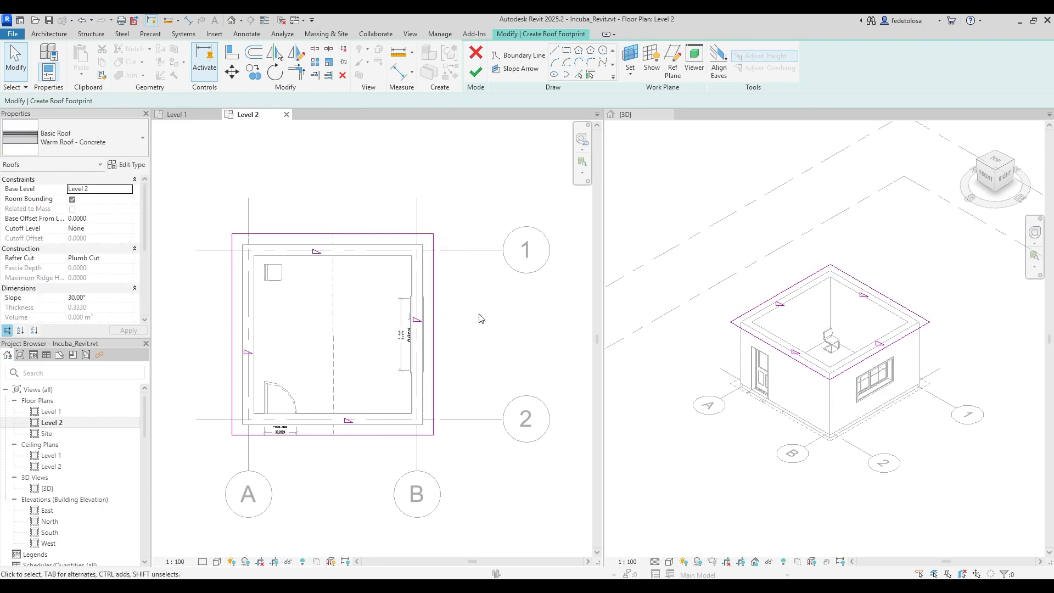
Finish the roof footprint, then drag the roof's peak in the 3D view to reshape it.
left_click(482, 78)
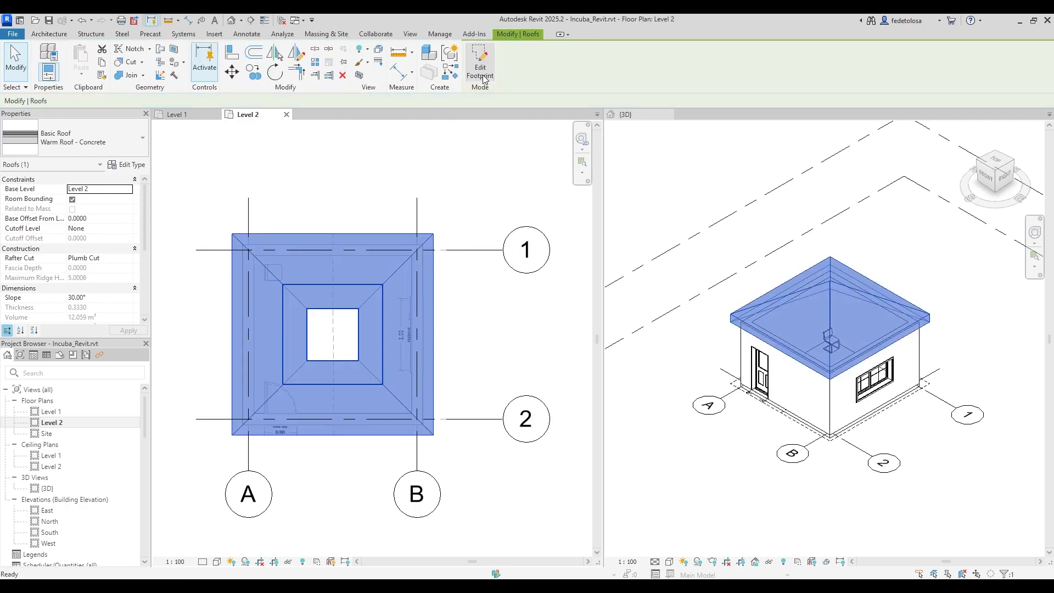
left_click(655, 390)
left_click(655, 390)
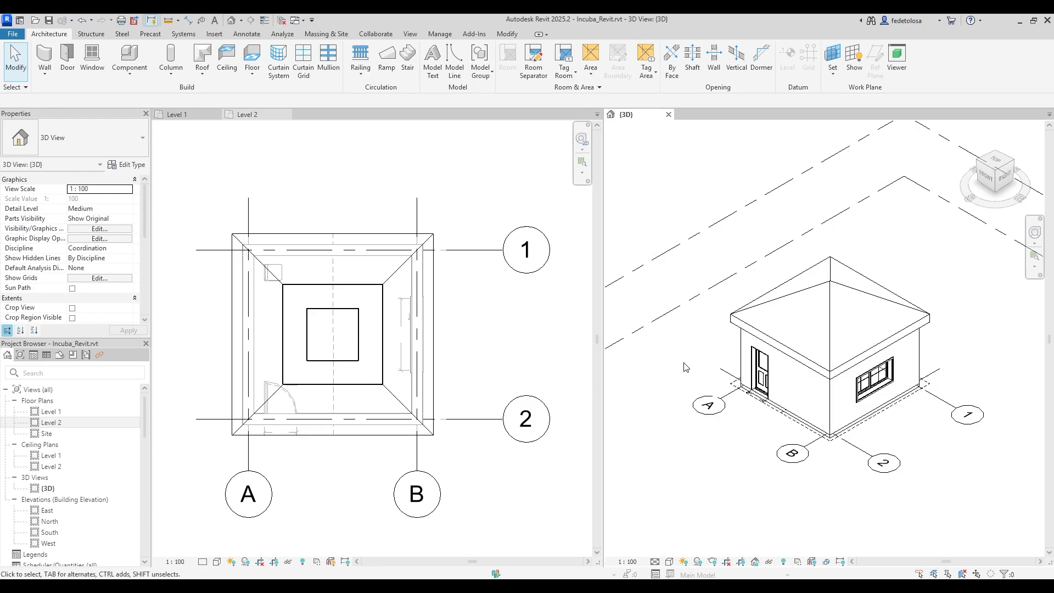
left_click(831, 282)
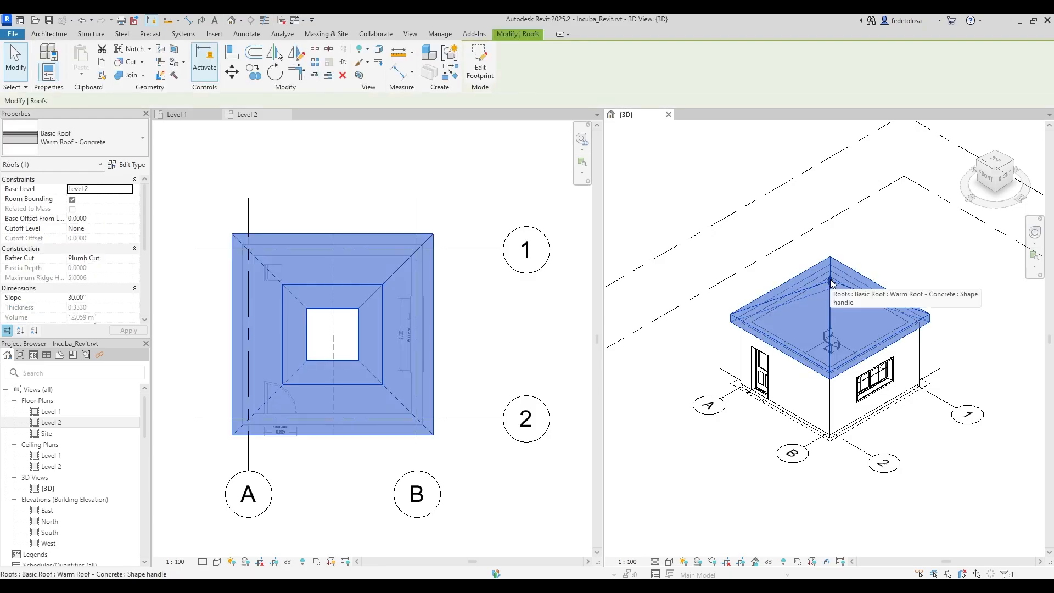
left_click_drag(832, 282, 830, 237)
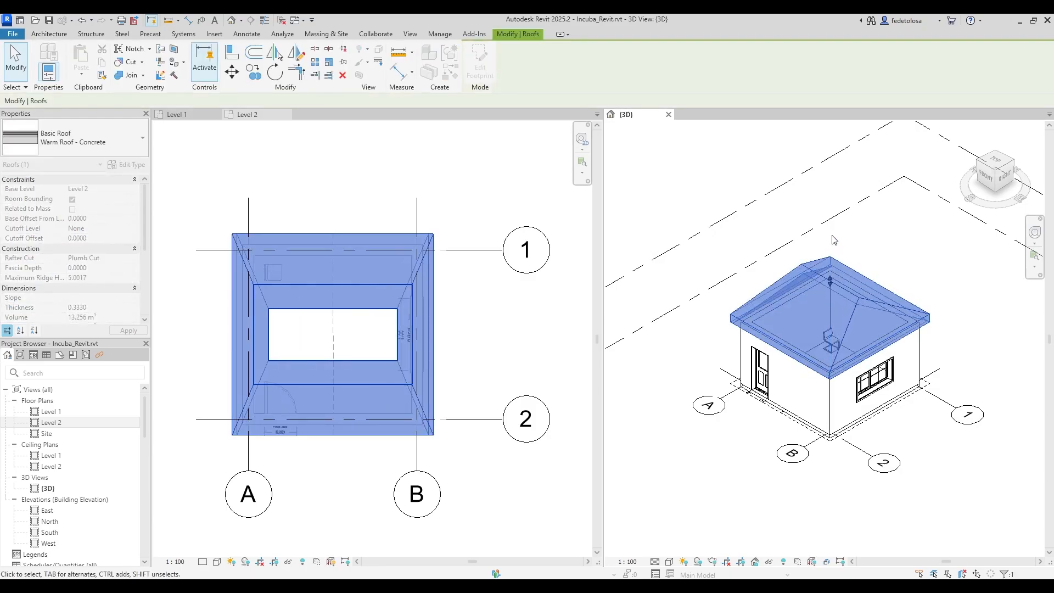
left_click_drag(831, 282, 831, 301)
left_click(936, 285)
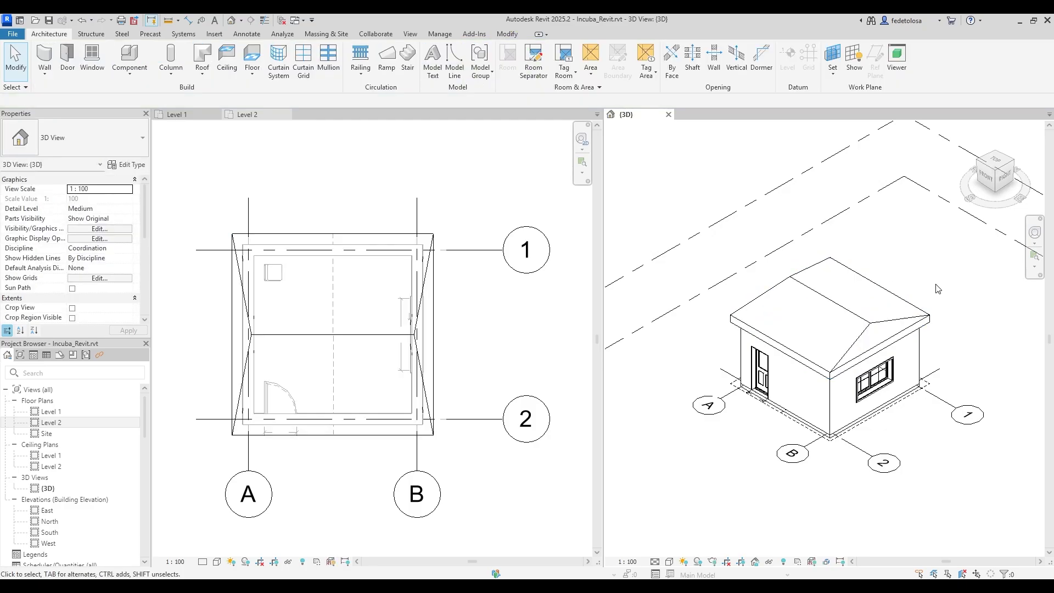
Undo the reshaping three times and select the square-topped roof in the Level 2 plan.
left_click(905, 321)
key("ctrl+z")
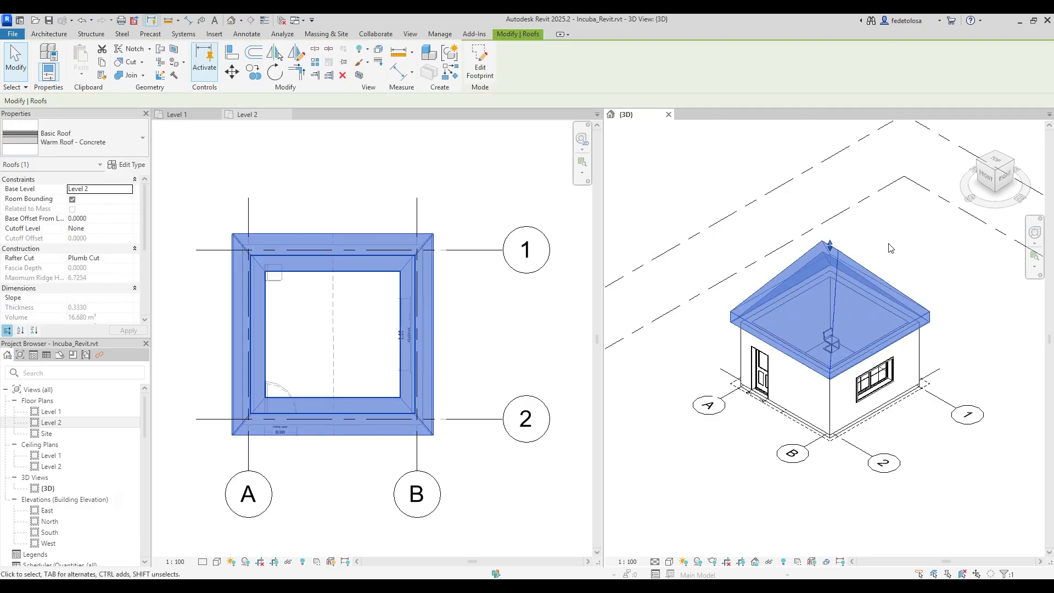
key("ctrl+z")
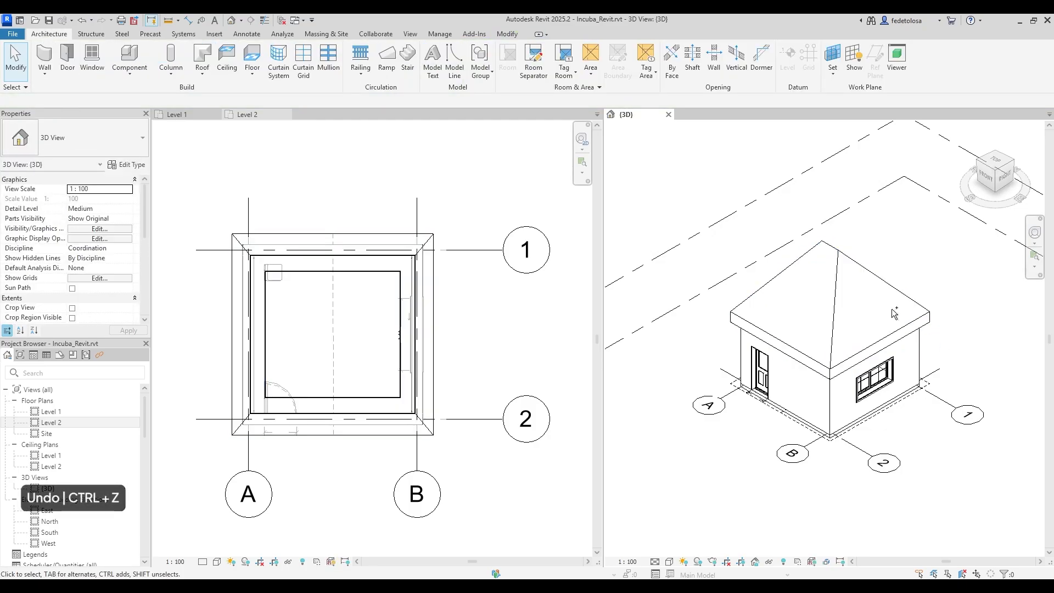
key("ctrl+z")
key("ctrl+z")
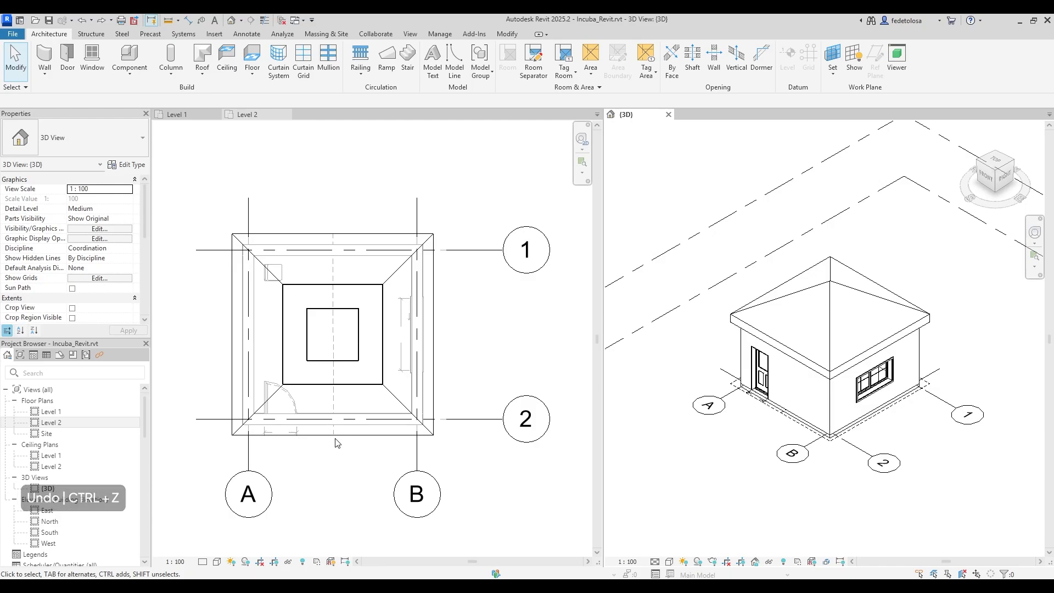
left_click(351, 360)
left_click(350, 361)
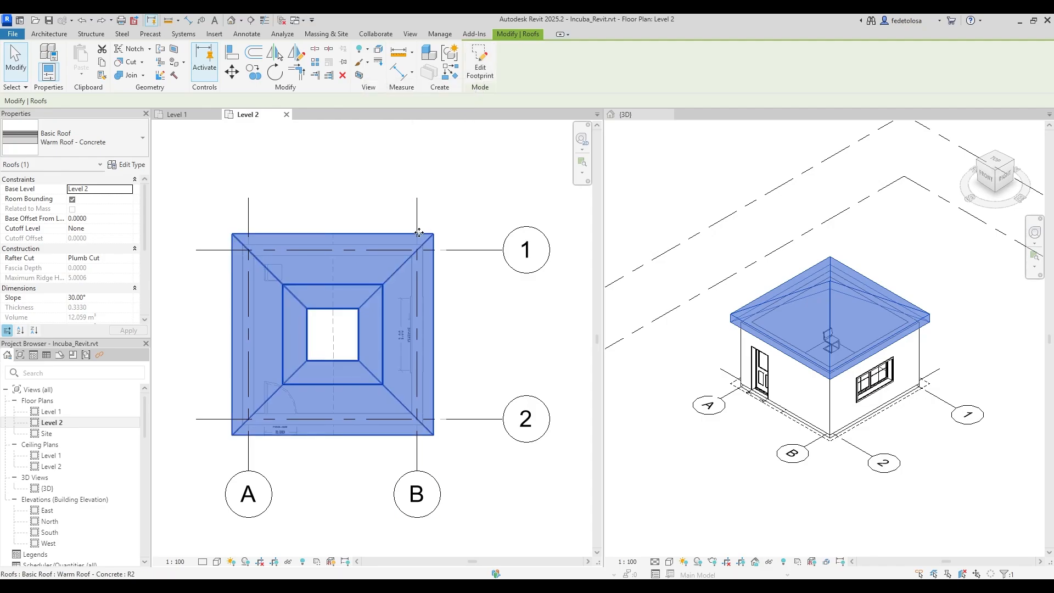
Edit the roof footprint and uncheck Defines Roof Slope on the top and bottom lines.
double_click(361, 311)
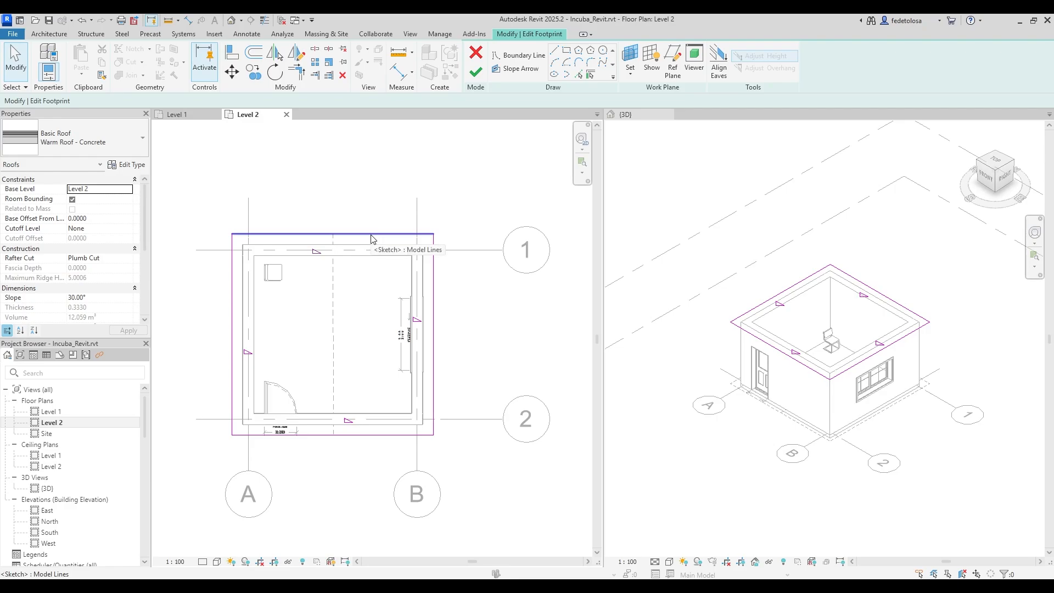
left_click_drag(375, 212, 341, 447)
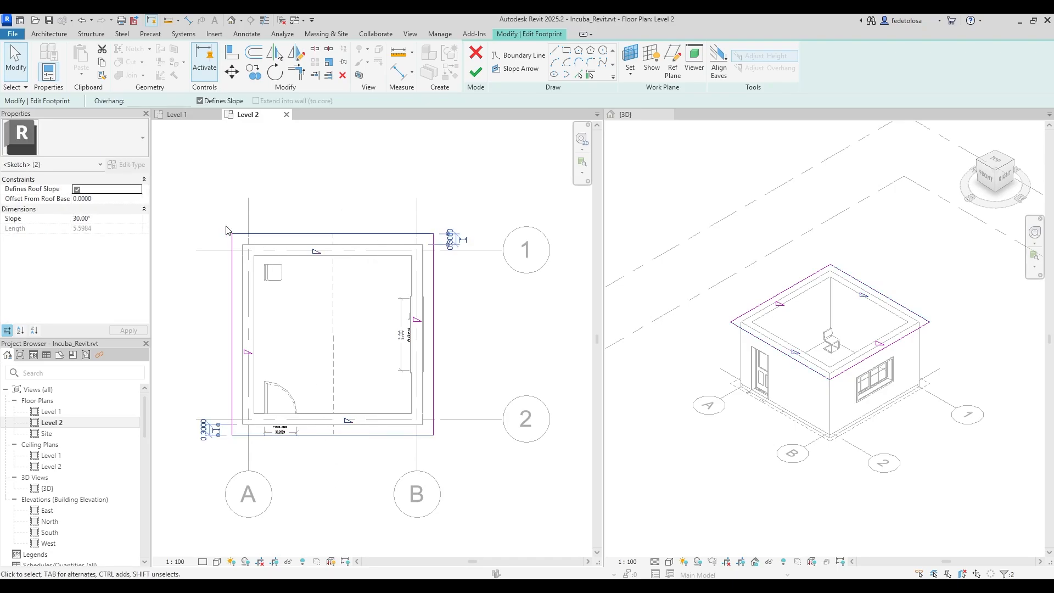
left_click(76, 190)
key("Escape")
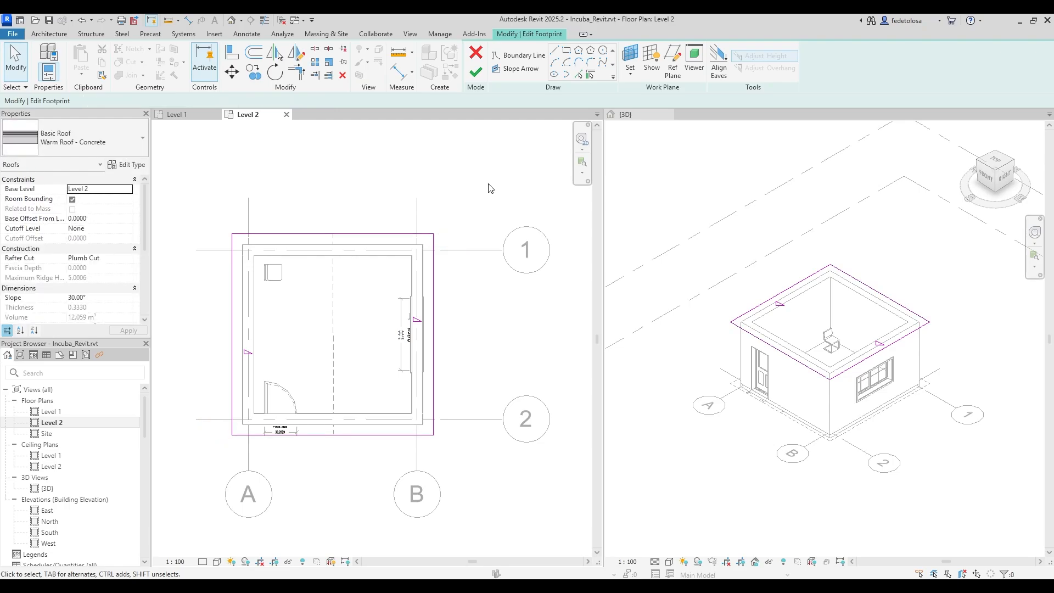
Set the left and right footprint lines to a 20° slope and finish the roof.
left_click_drag(461, 289, 196, 350)
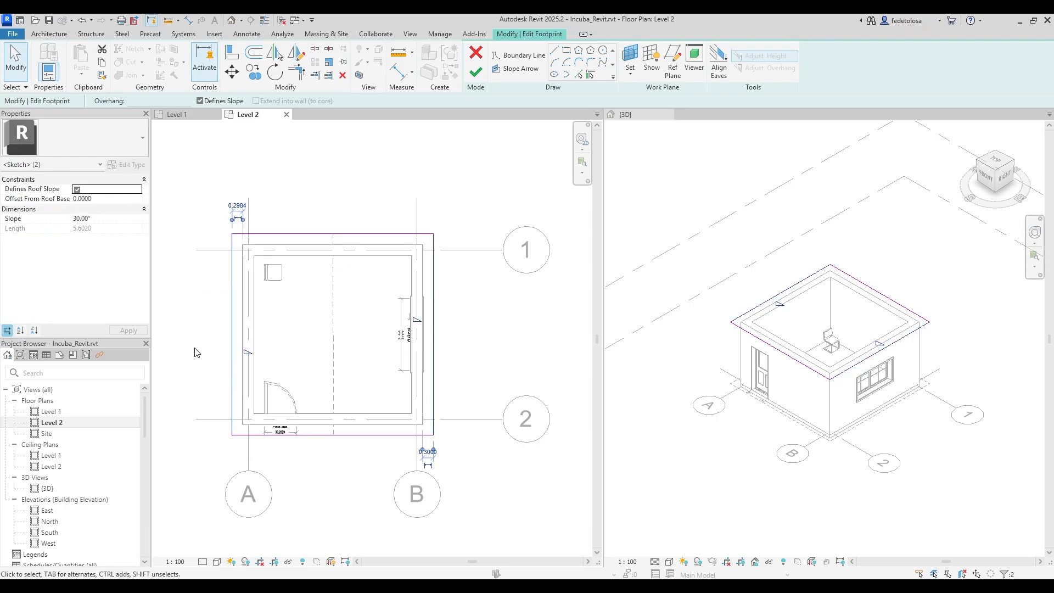
left_click(92, 218)
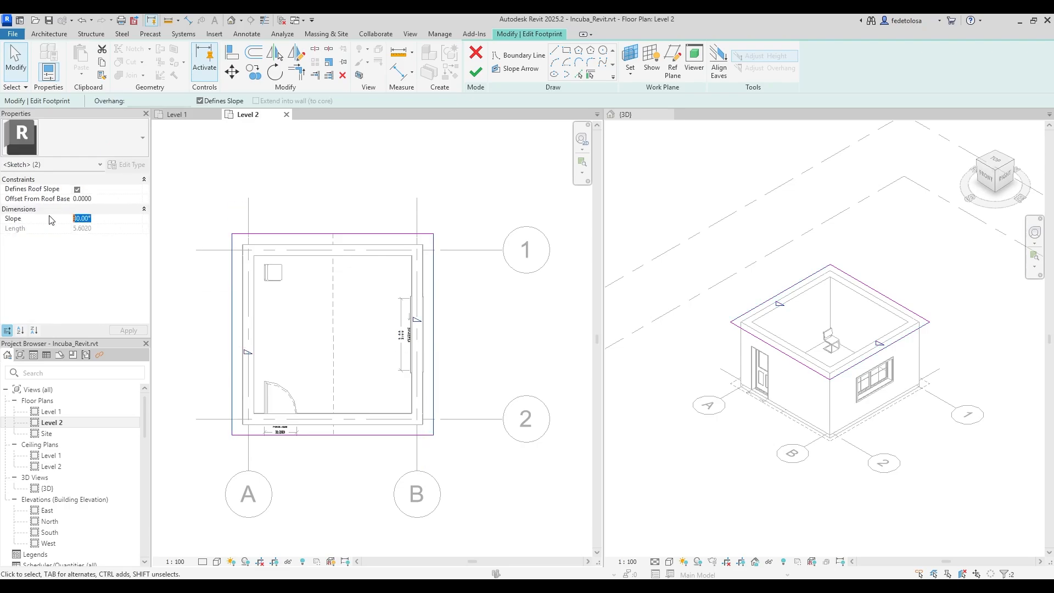
type("20")
left_click(126, 330)
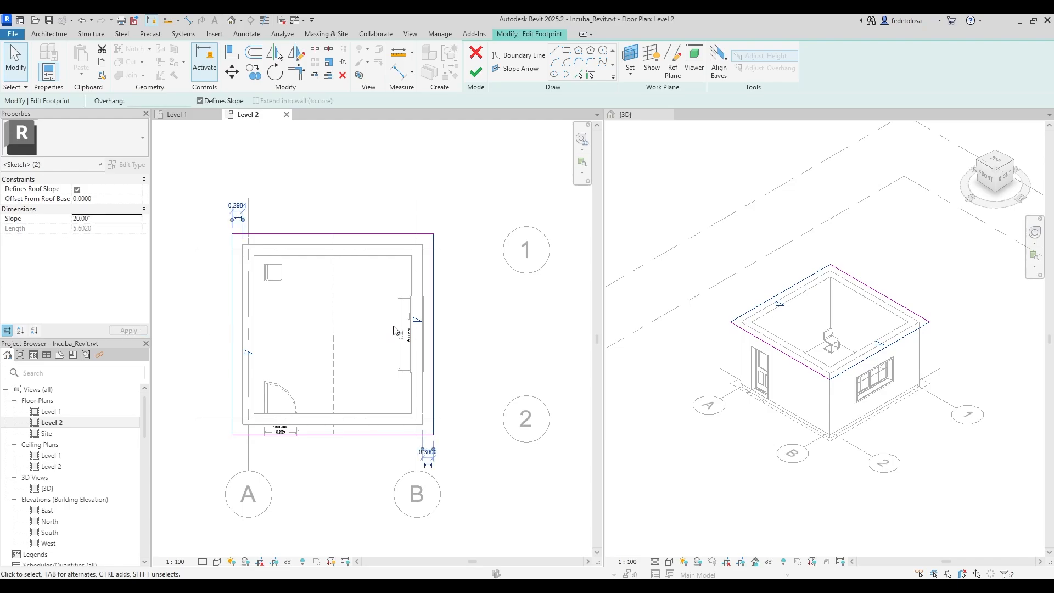
left_click(485, 318)
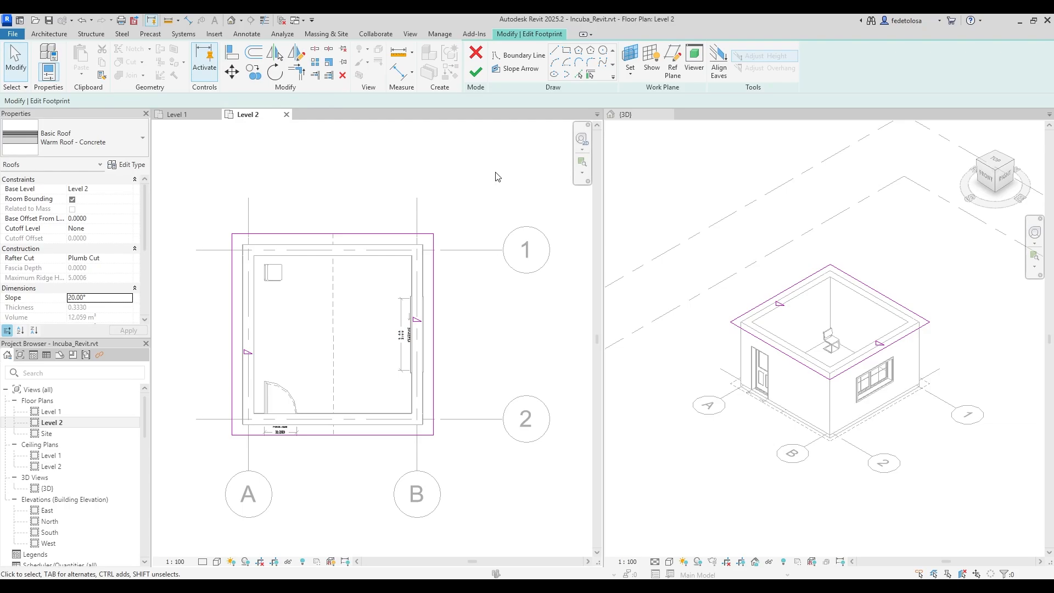
left_click(478, 73)
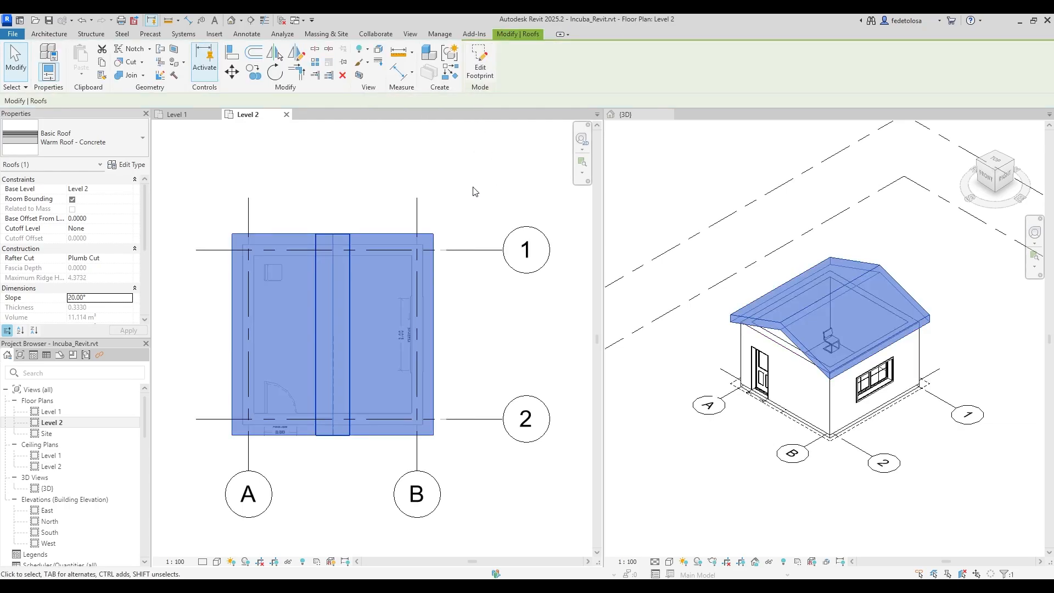
left_click(478, 339)
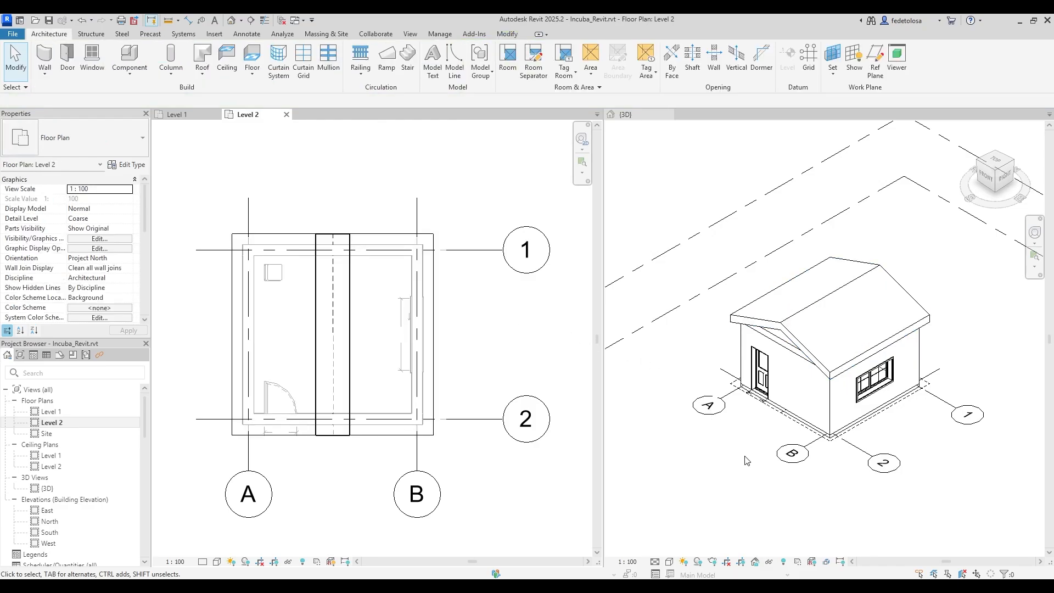
Tab-select the four walls in 3D and attach their tops to the roof.
left_click(755, 474)
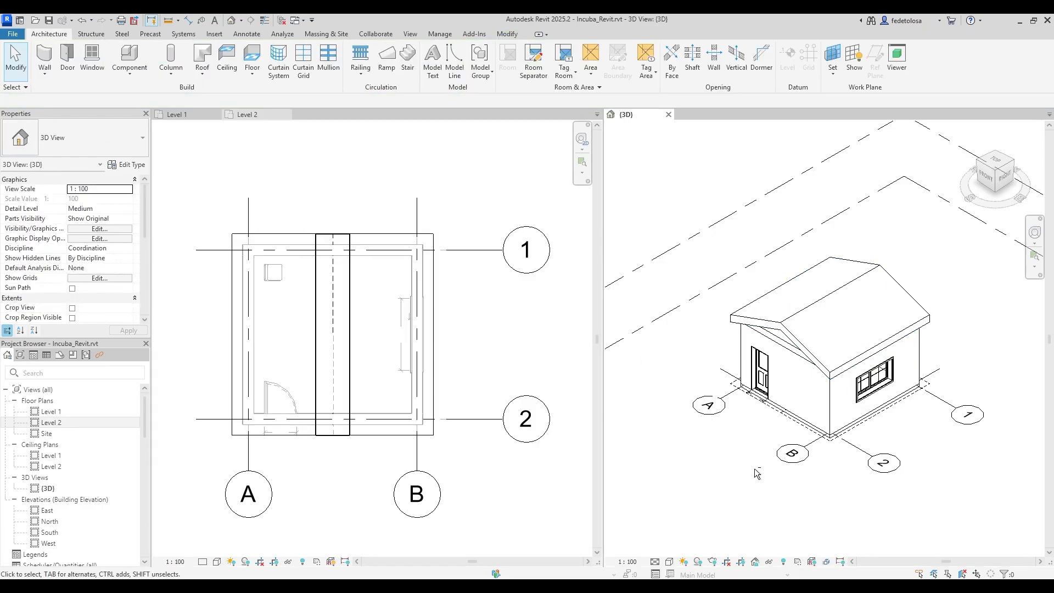
middle_click_drag(757, 473, 778, 435, "shift")
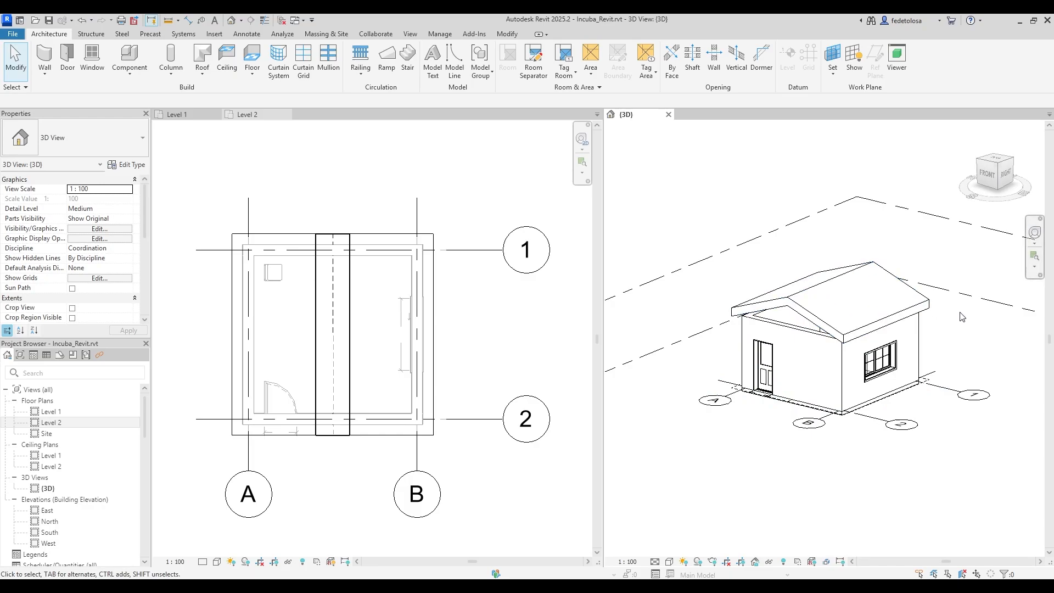
left_click(997, 165)
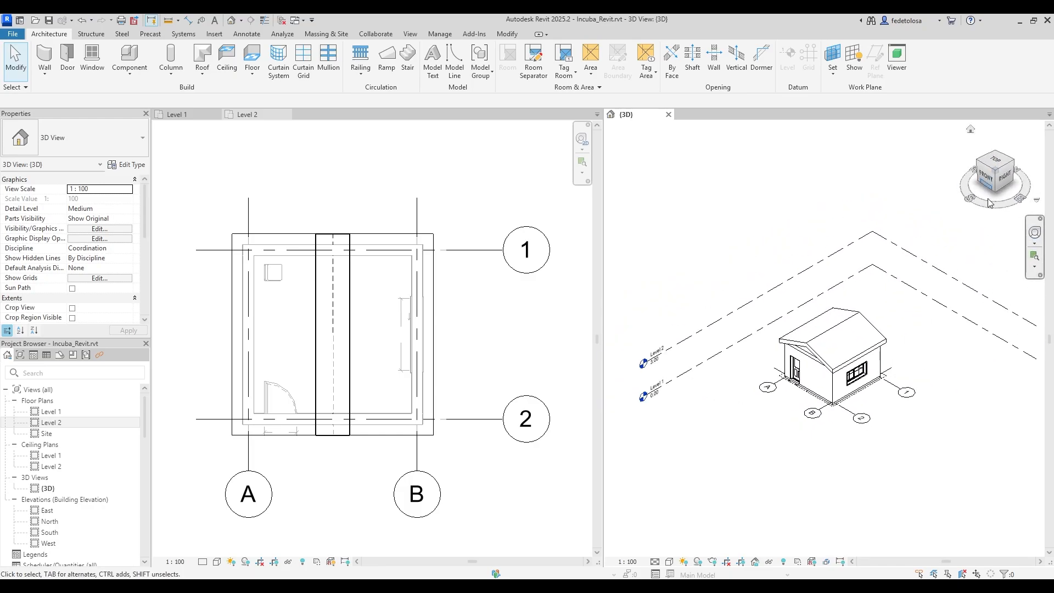
key("Tab")
left_click(811, 385)
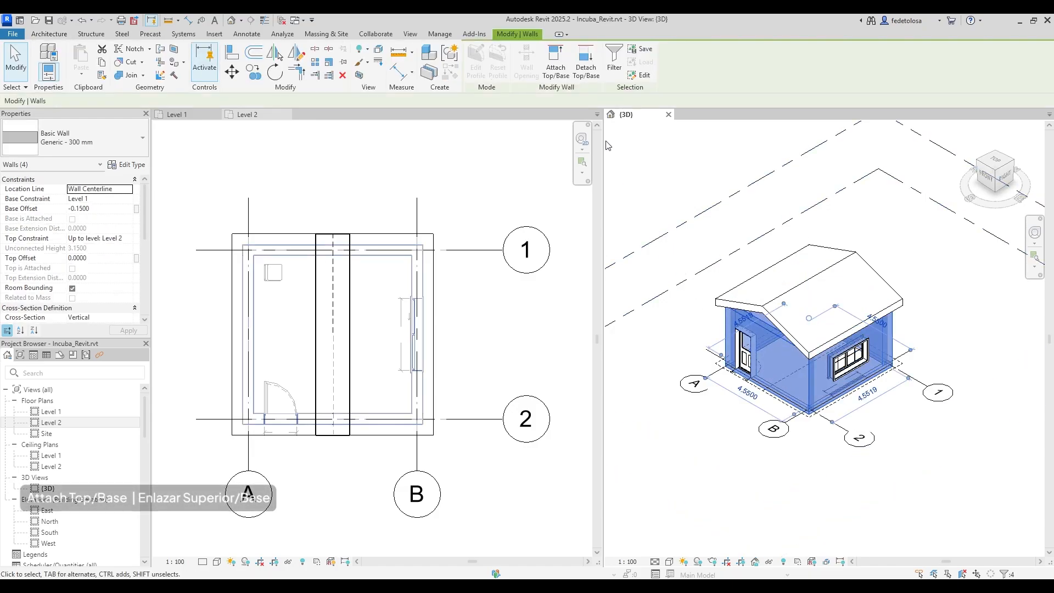
left_click(555, 61)
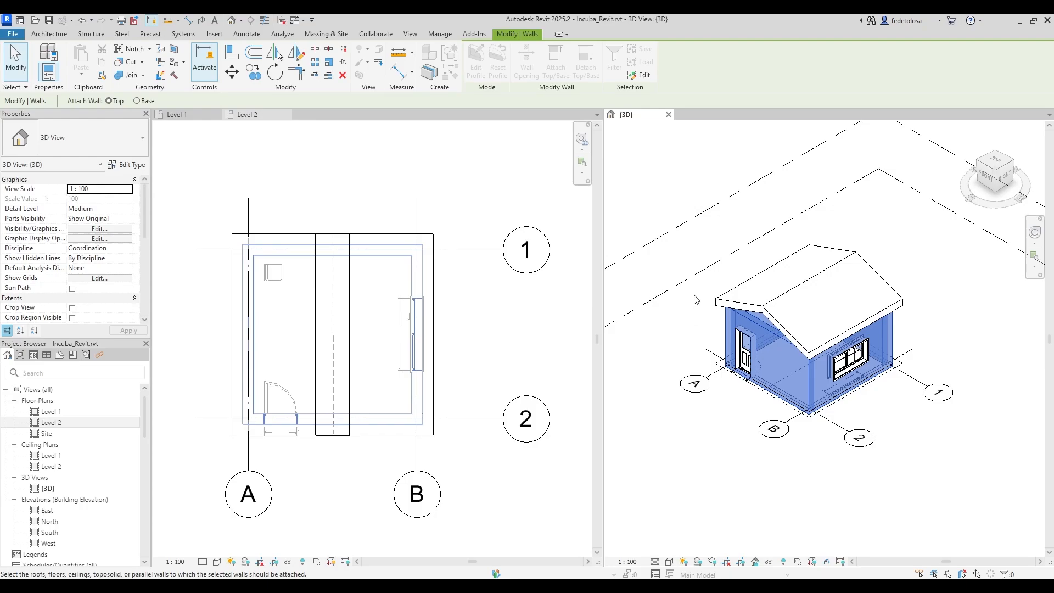
left_click(743, 306)
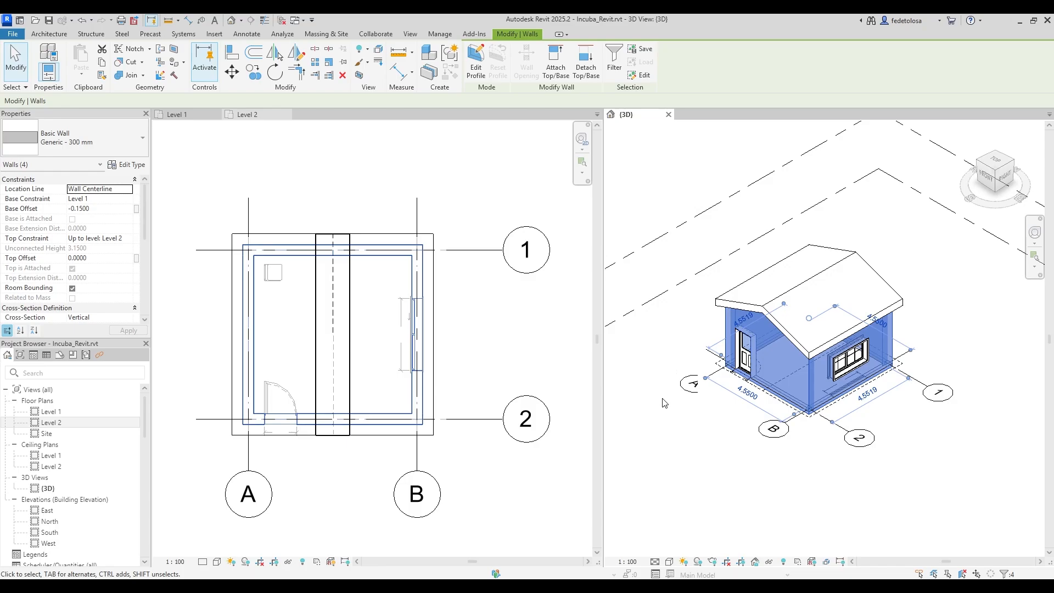
Orbit the 3D view to check the walls filling the gable ends, then reset to isometric.
middle_click_drag(673, 423, 767, 229, "shift")
left_click(797, 176)
middle_click_drag(912, 325, 955, 248, "shift")
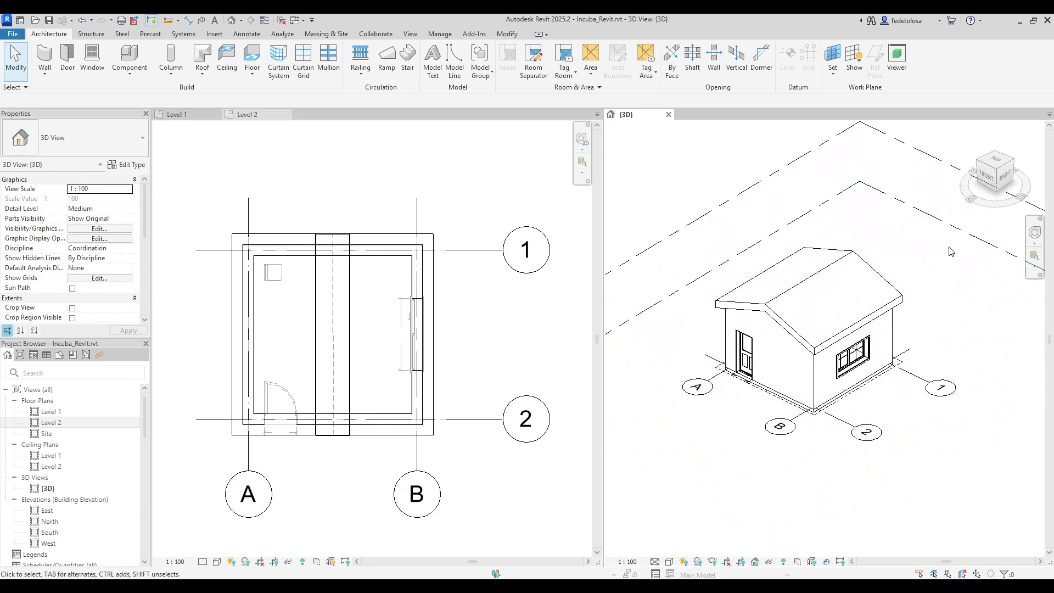
left_click(996, 170)
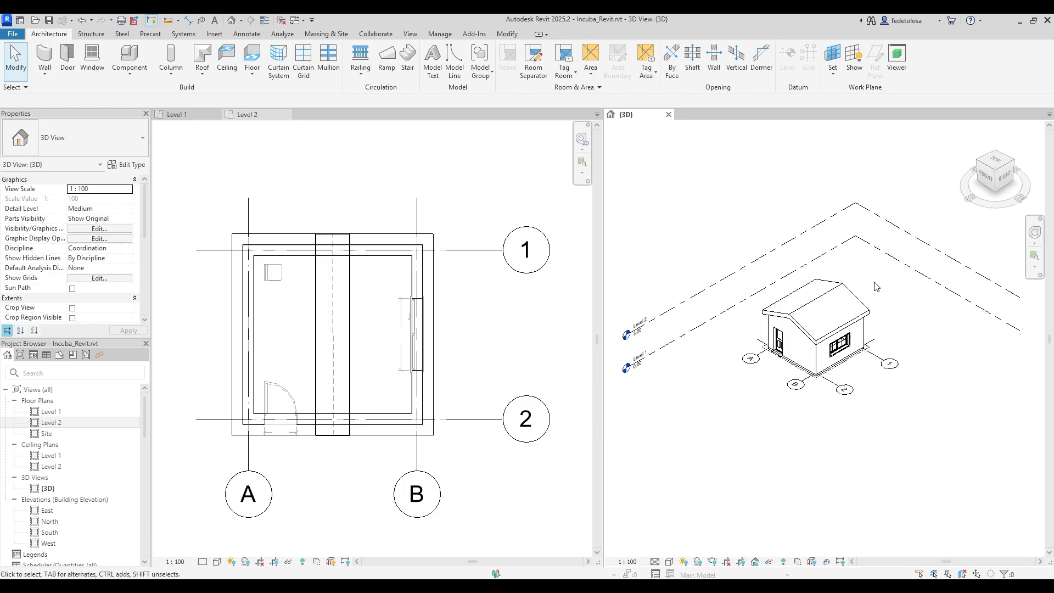
Detach the door wall's top from the roof, then reattach it to the roof.
scroll(802, 373, "up", 3)
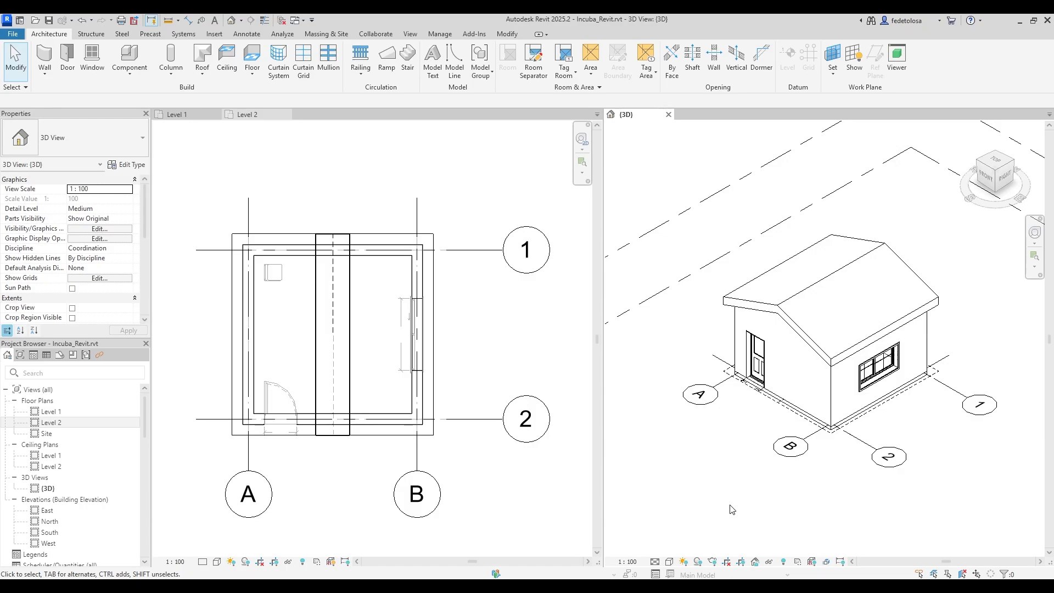
left_click(767, 358)
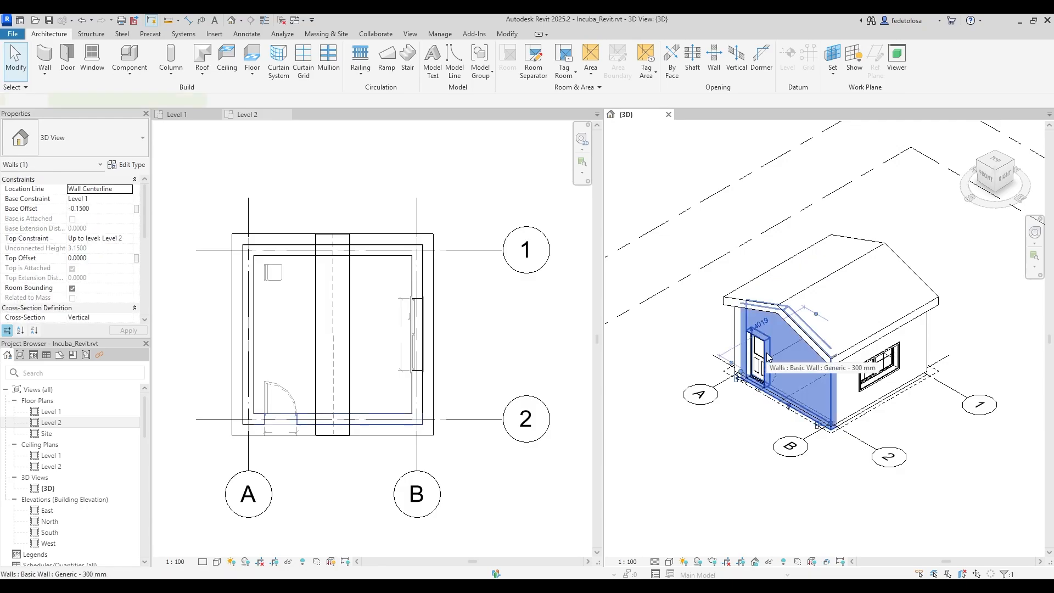
left_click(657, 67)
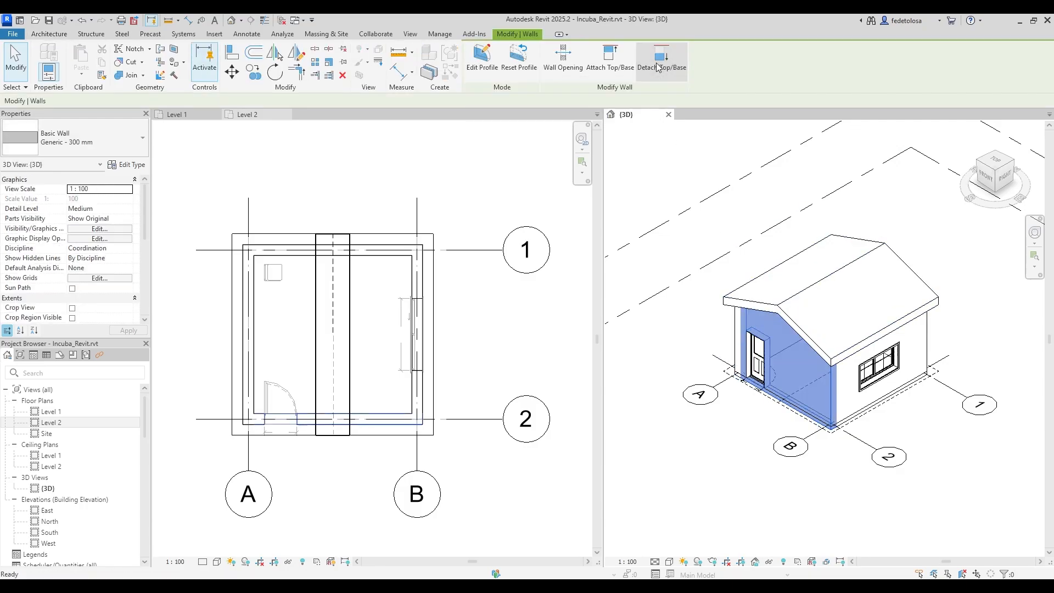
left_click(790, 297)
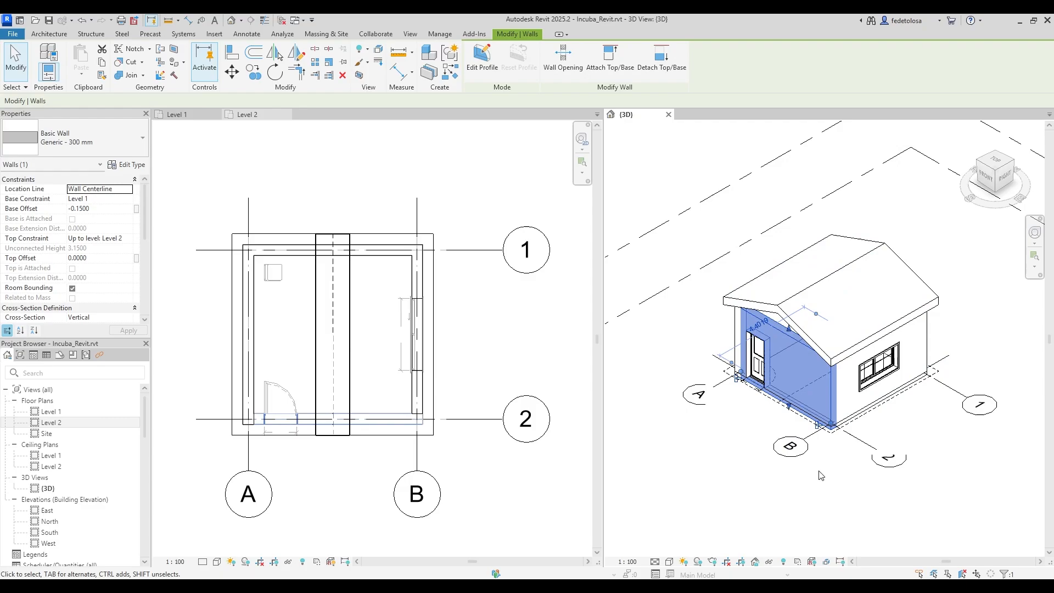
left_click(614, 61)
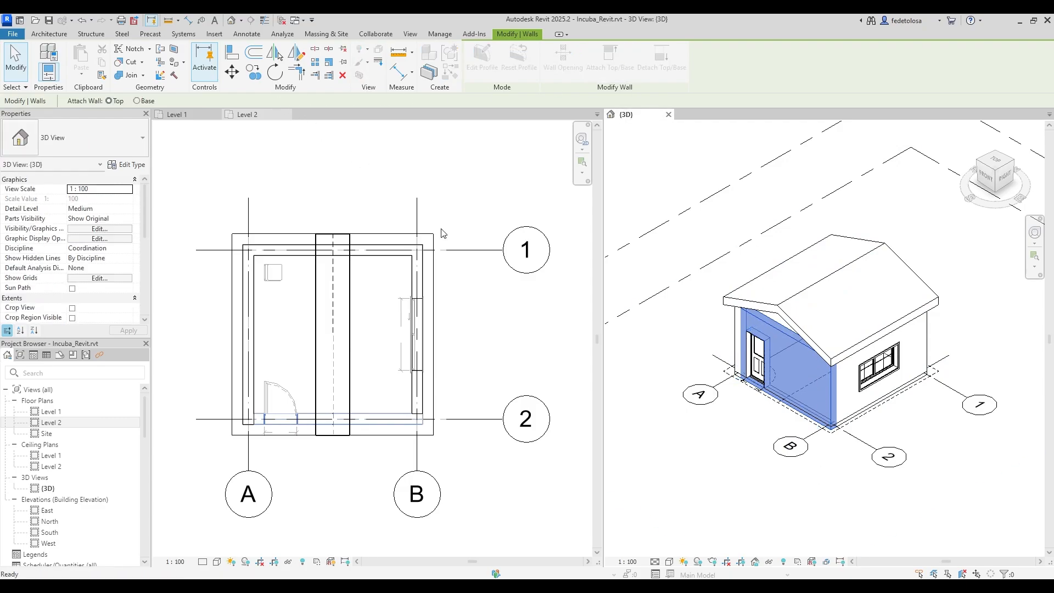
left_click(791, 275)
left_click(662, 417)
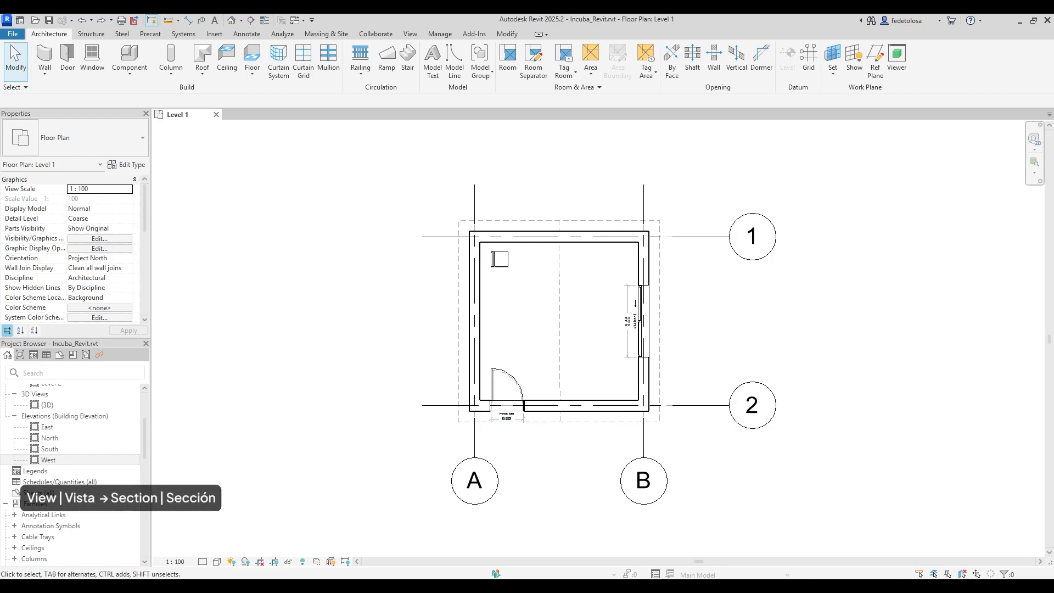
Draw a building section from left to right across the house between grids 1 and 2.
left_click(411, 34)
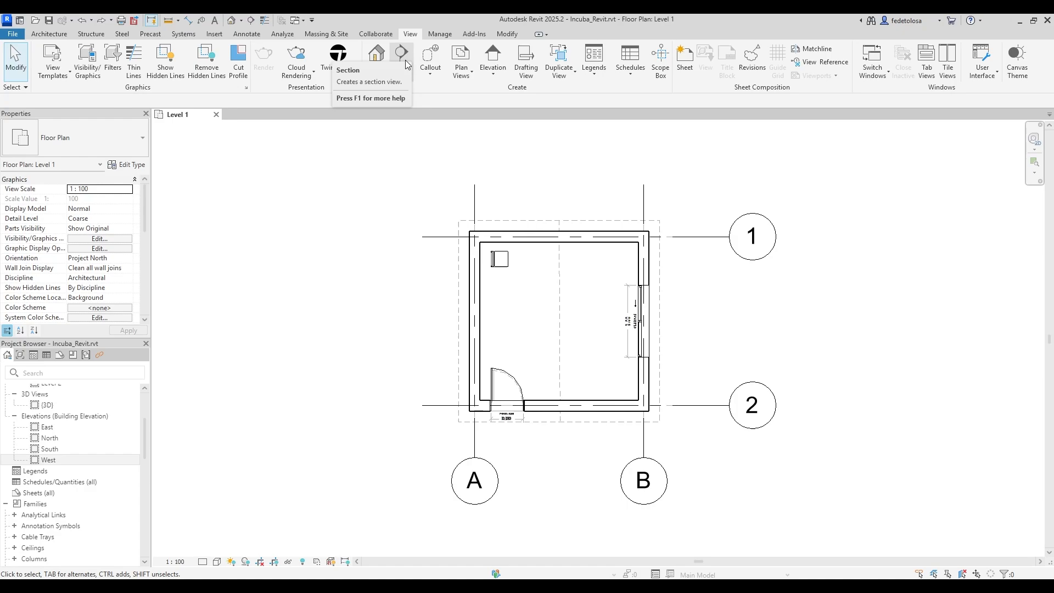
left_click(401, 53)
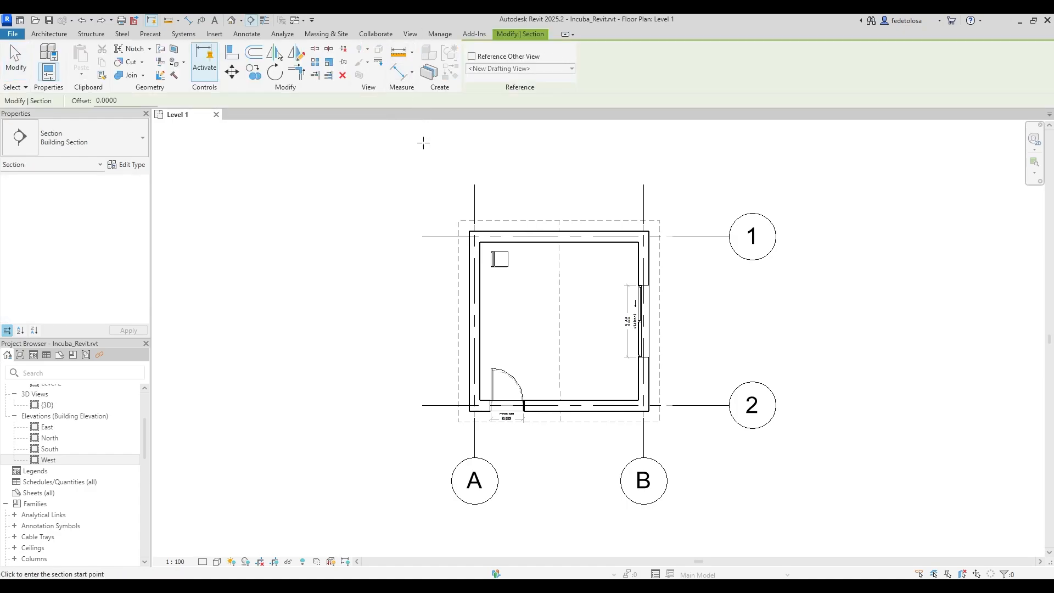
left_click(410, 317)
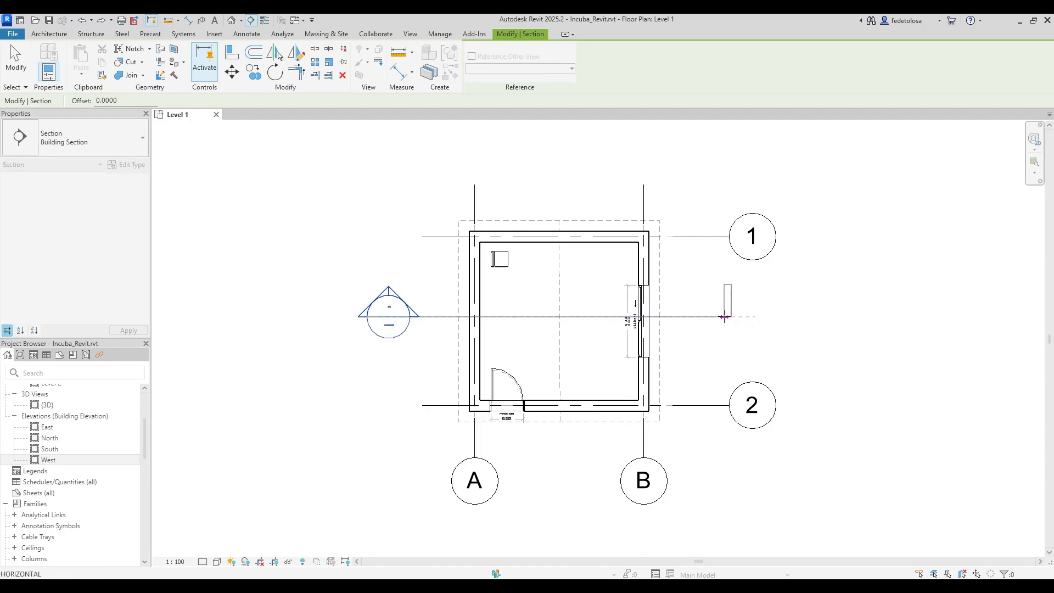
left_click(724, 317)
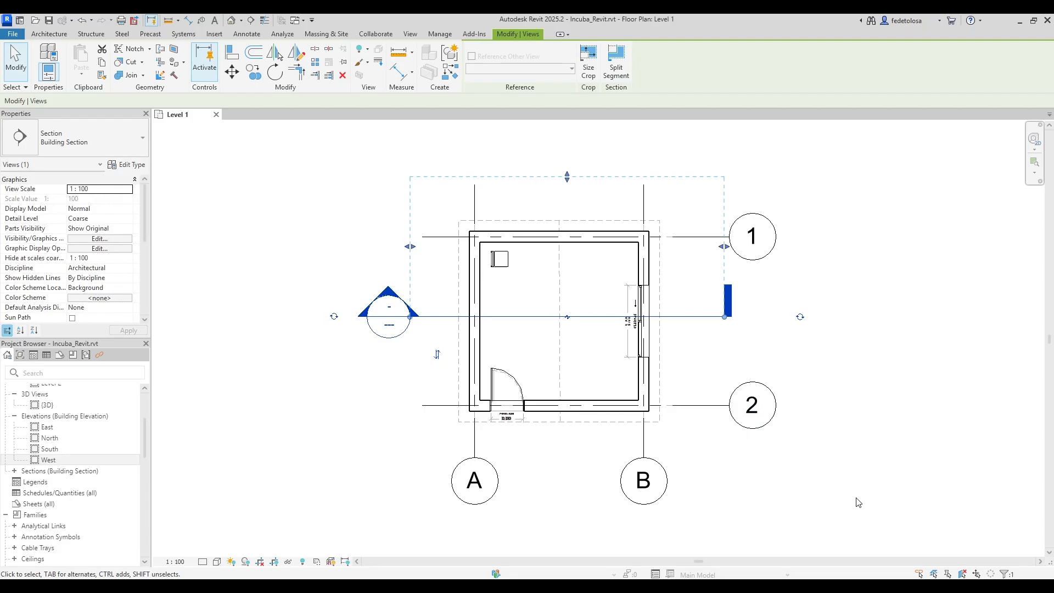
Flip Section 1 back and forth, find it under Building Sections, and right-click its section line.
left_click(438, 355)
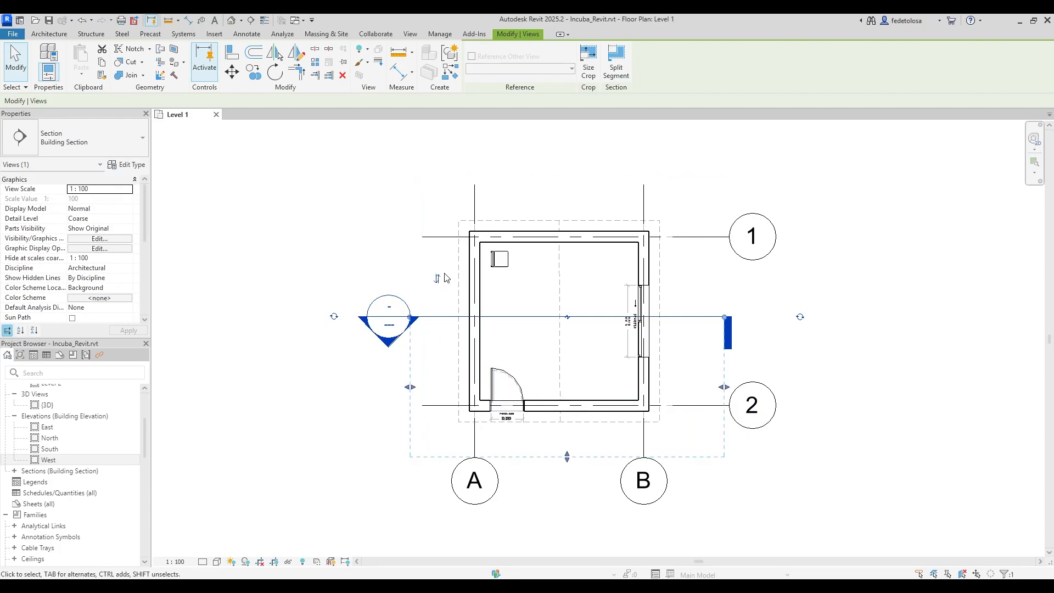
left_click(438, 278)
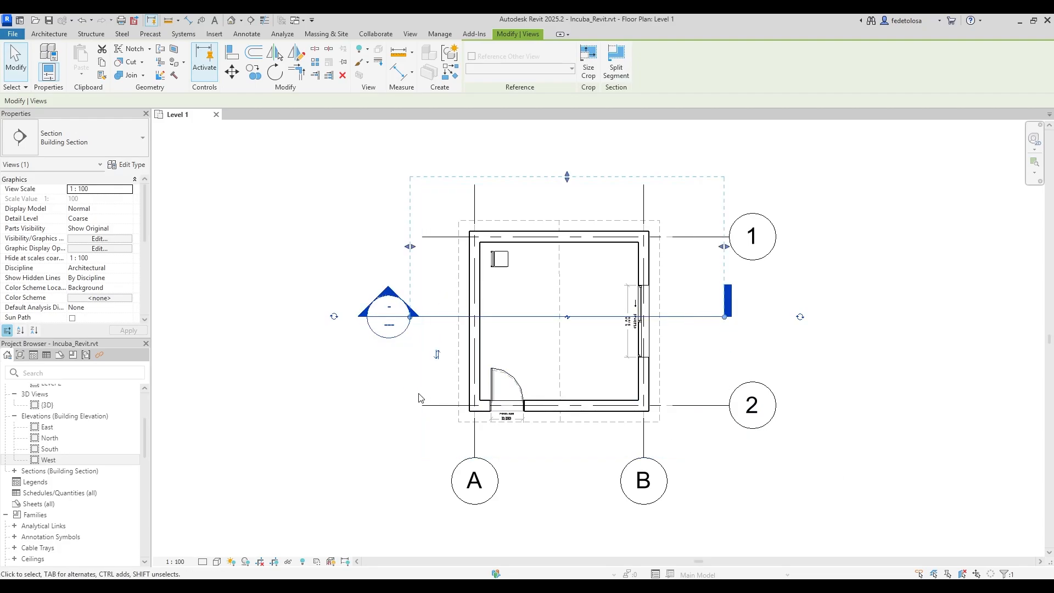
left_click(15, 472)
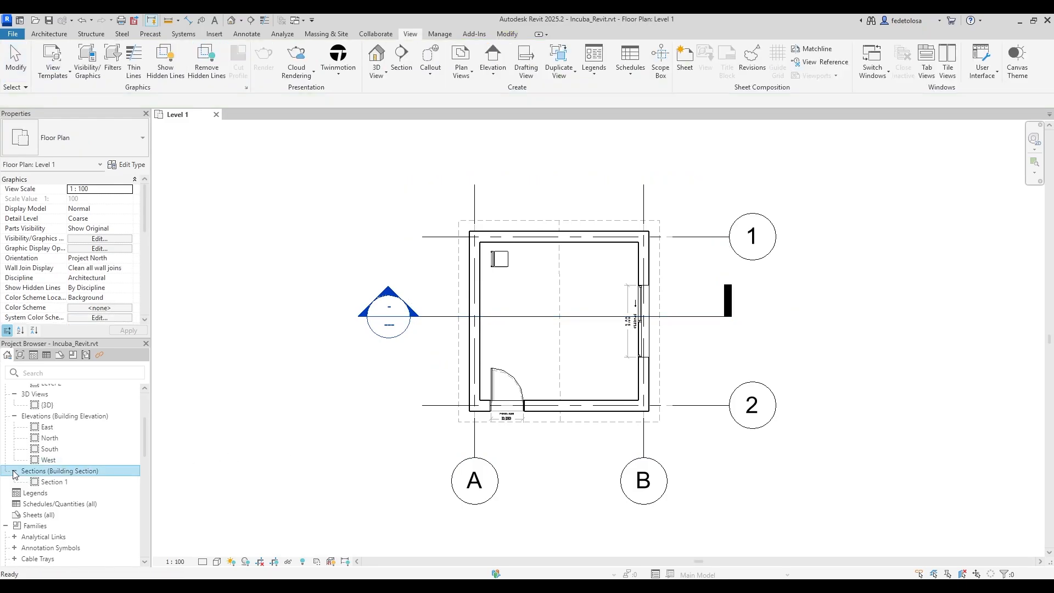
left_click(58, 482)
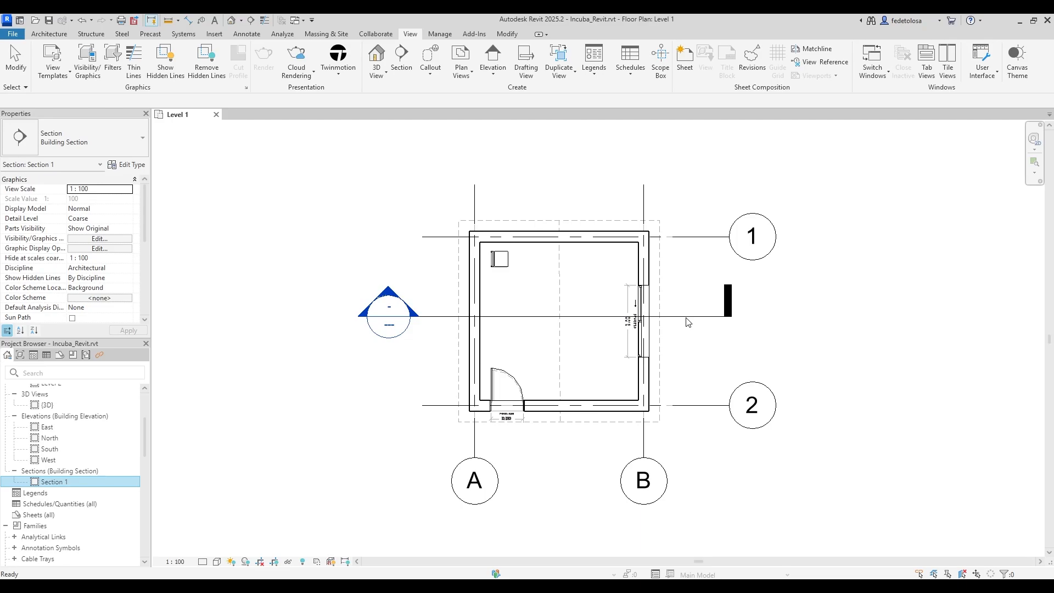
left_click(433, 317)
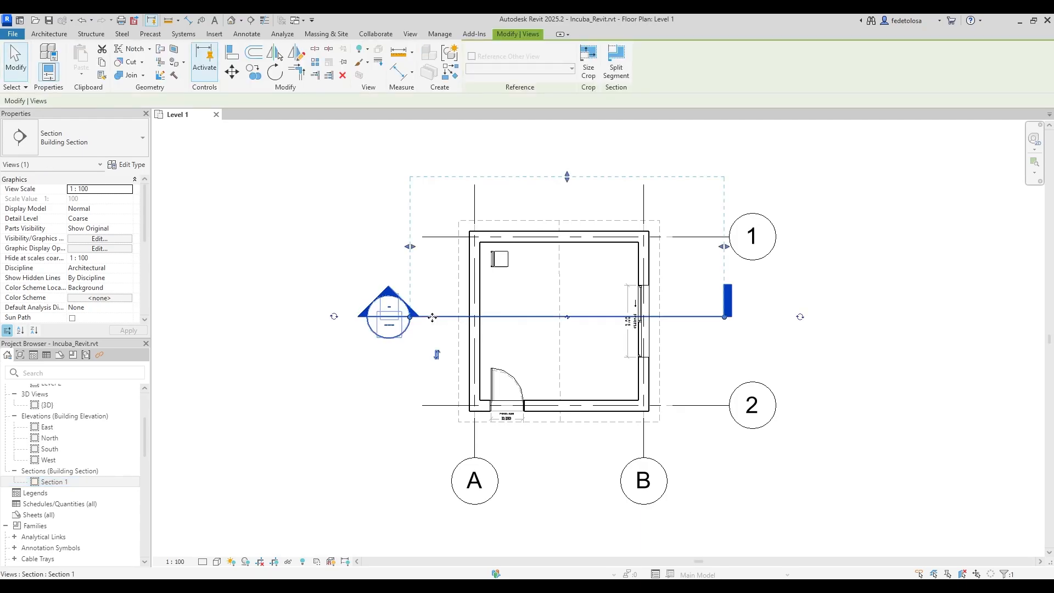
right_click(434, 321)
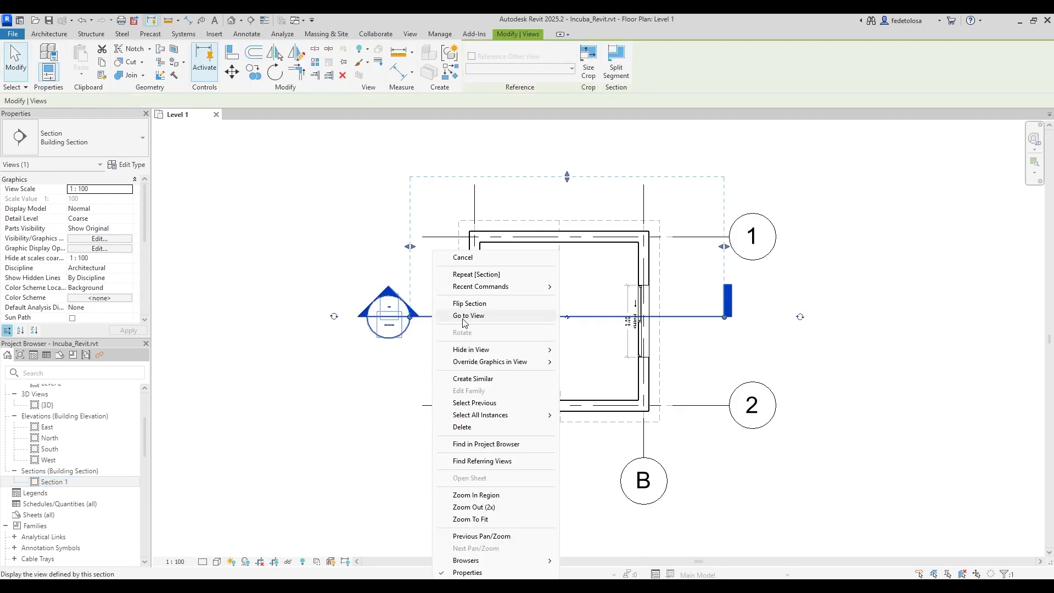
Open Section 1, tile it beside Level 1 with WT, and nudge the section line up.
left_click(494, 320)
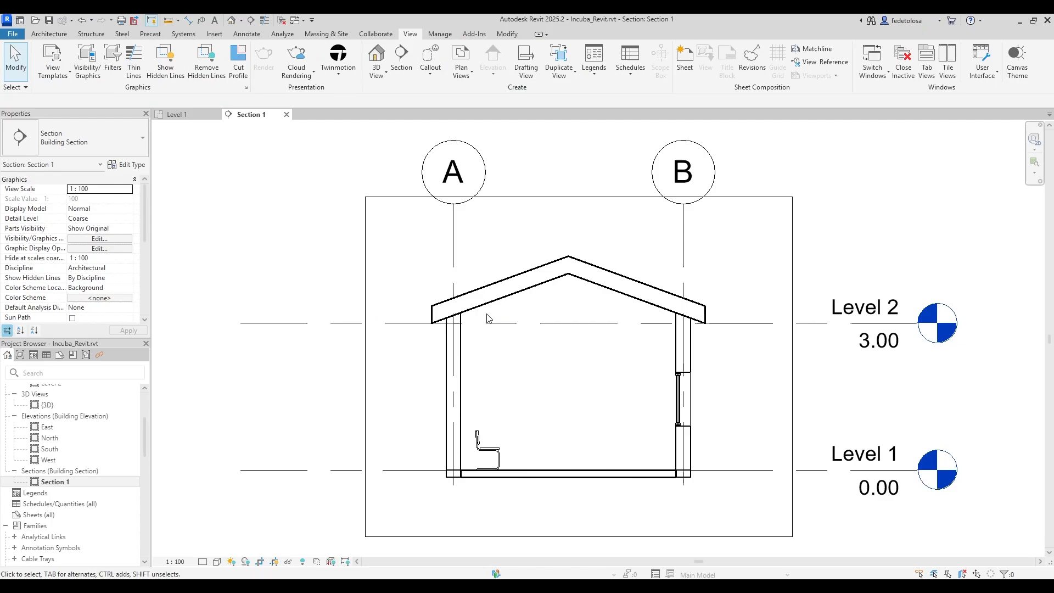
key("w")
key("t")
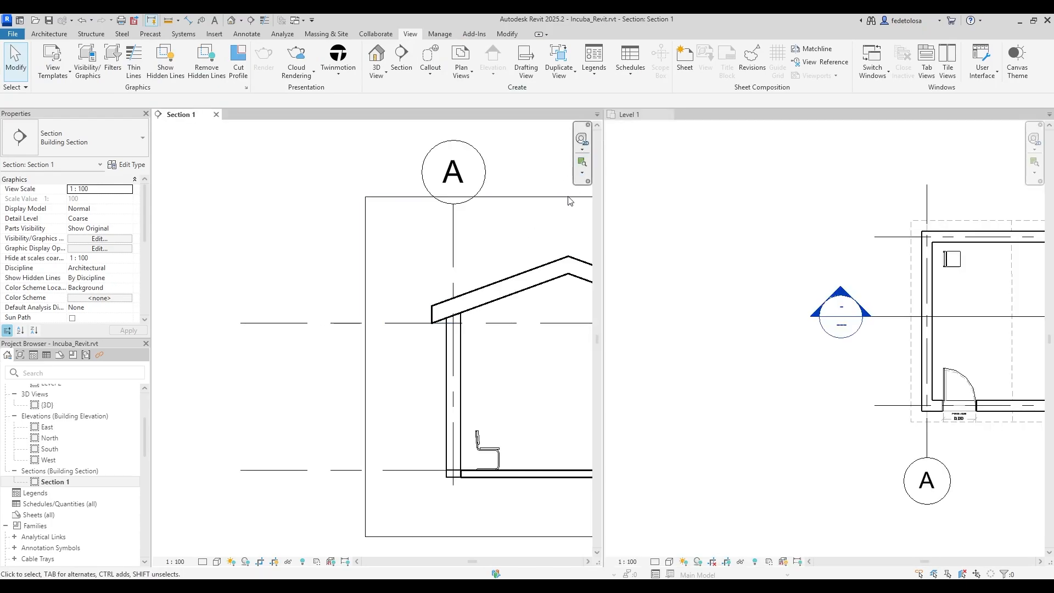
middle_click_drag(542, 386, 357, 376)
scroll(311, 368, "down", 2)
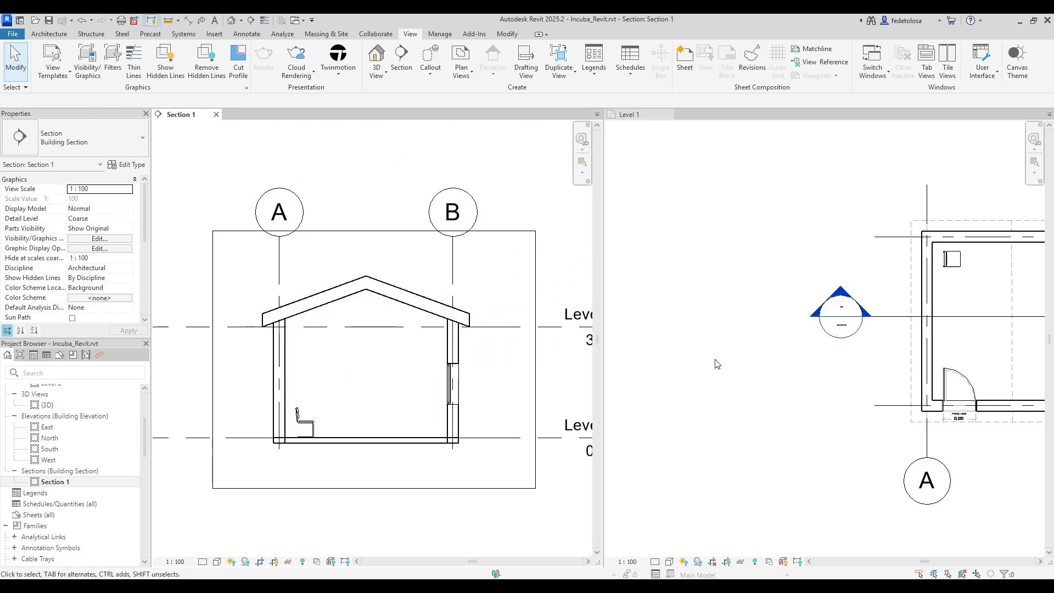
scroll(750, 363, "down", 3)
middle_click_drag(789, 371, 666, 404)
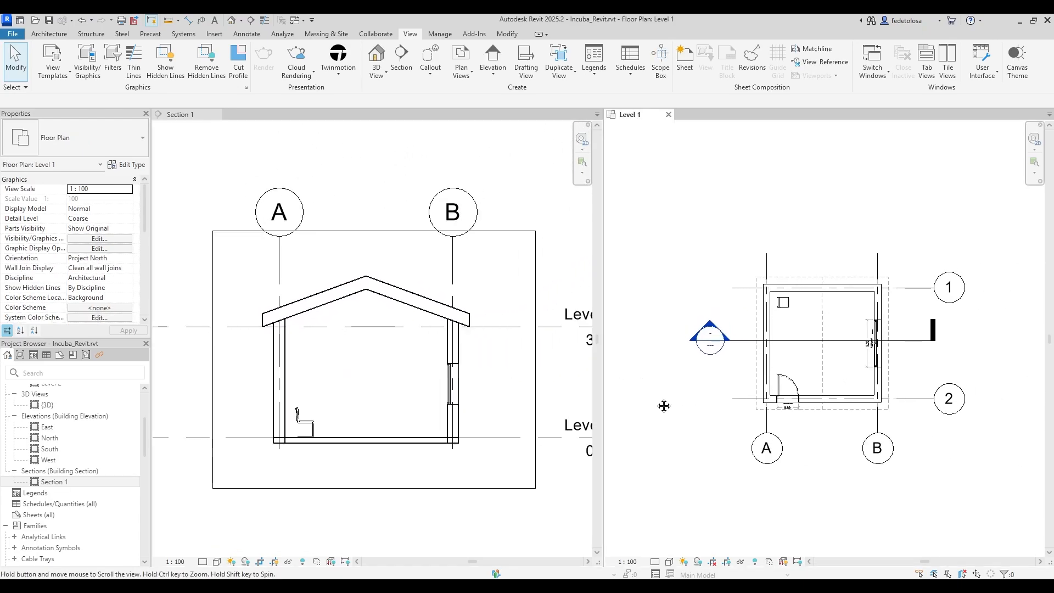
left_click(744, 341)
mouse_move(744, 340)
left_mouse_down()
mouse_move(746, 311)
mouse_move(746, 347)
left_mouse_up()
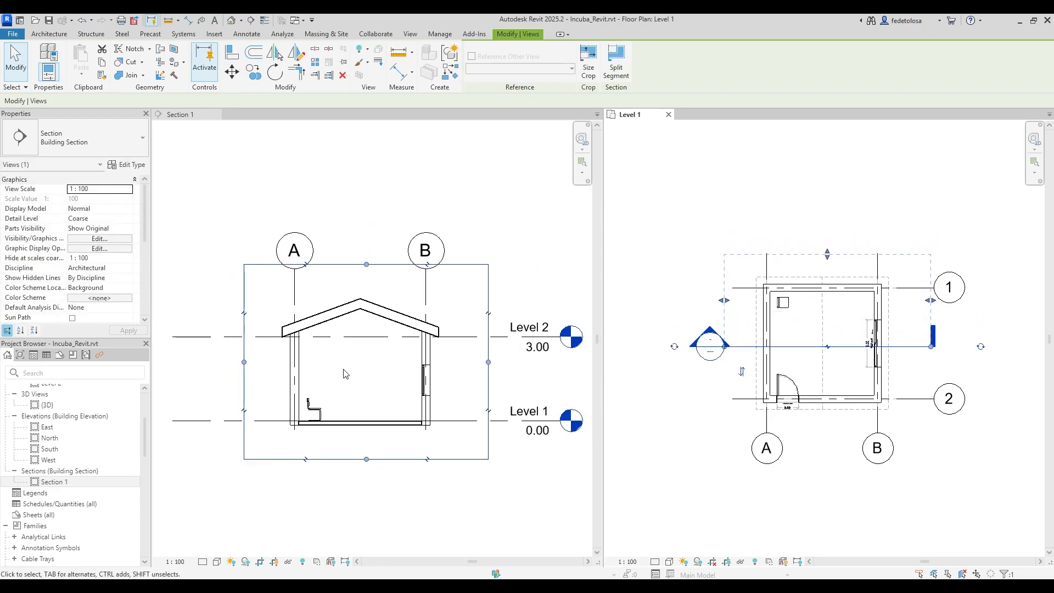
Widen the section's crop region rightward to fit the level heads, then hide the crop boundary.
left_click(530, 282)
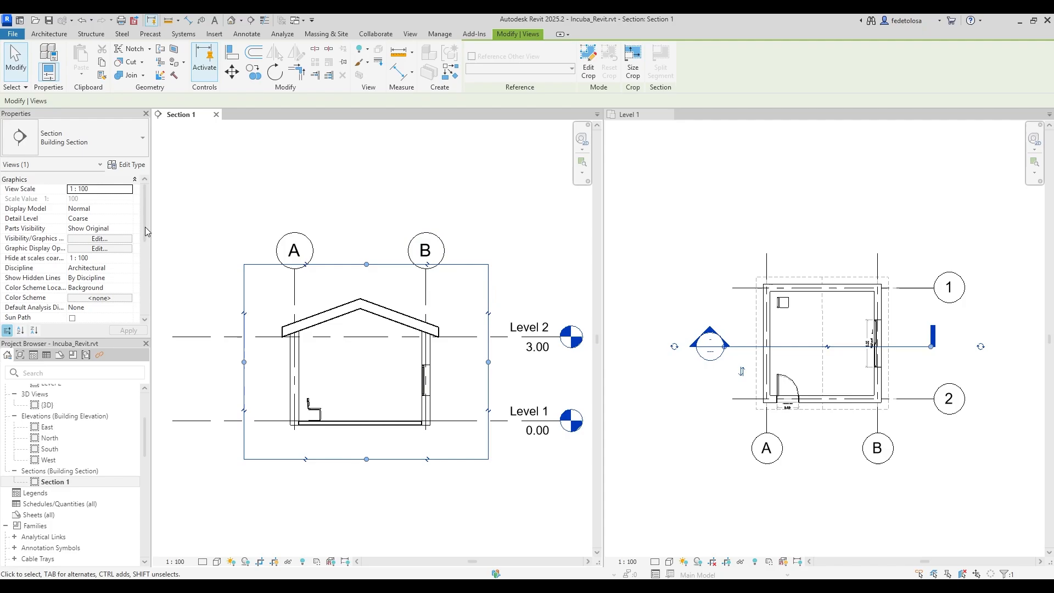
scroll(145, 223, "down", 5)
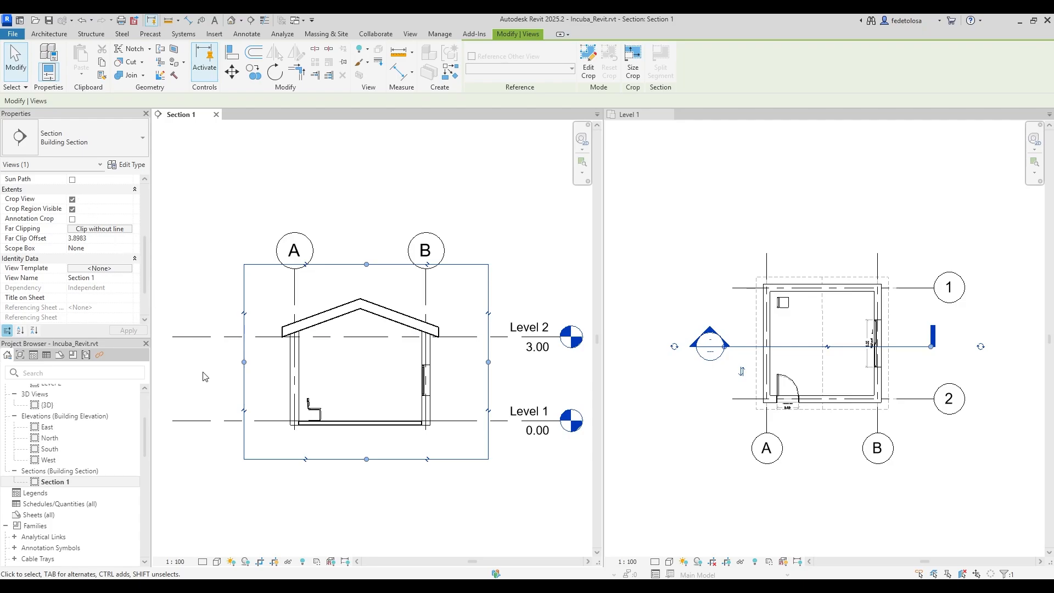
left_click(258, 561)
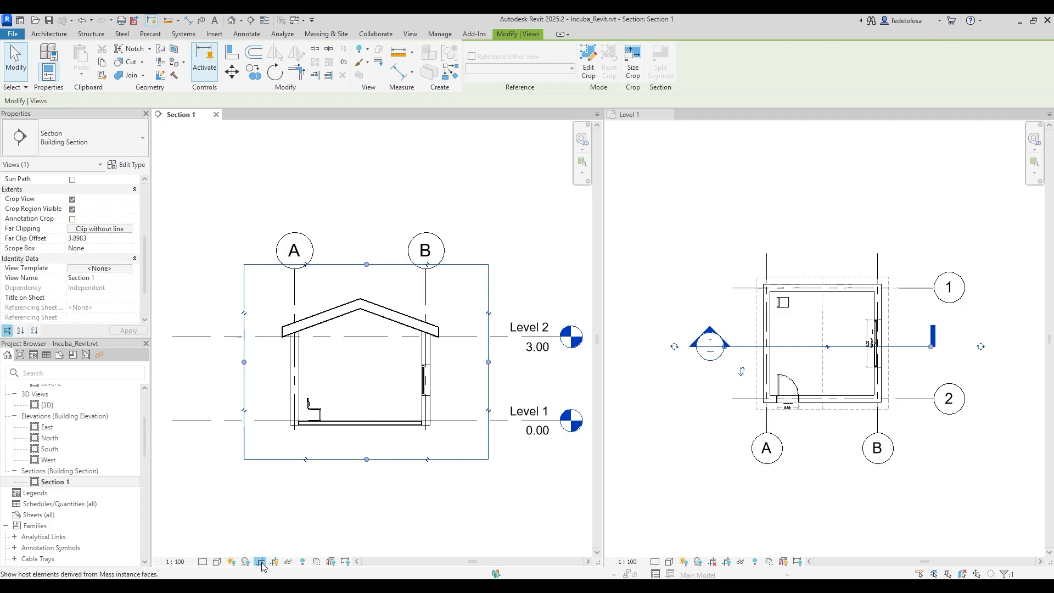
left_click(261, 562)
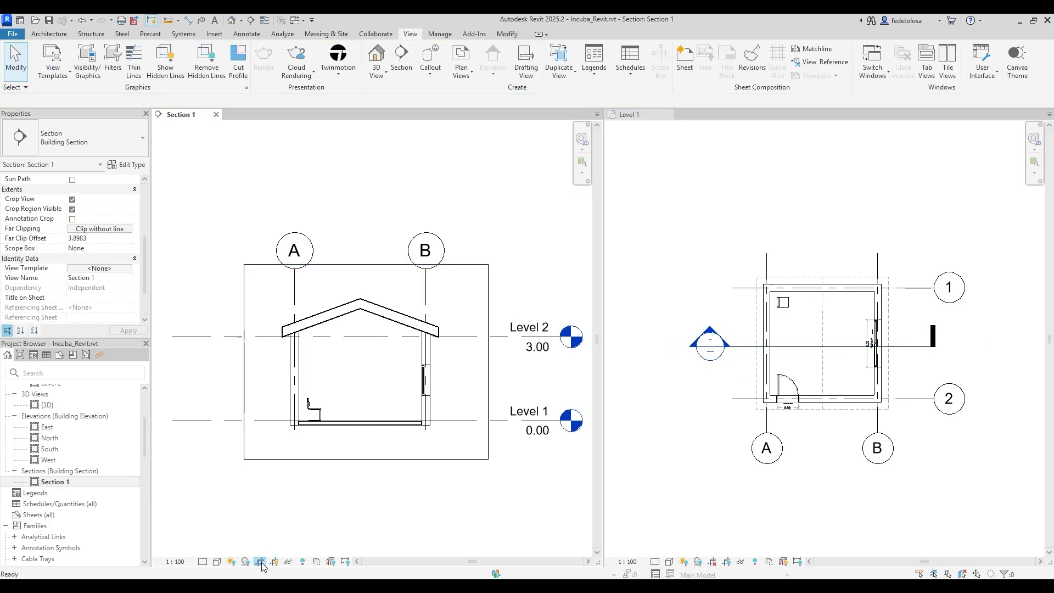
left_click(278, 460)
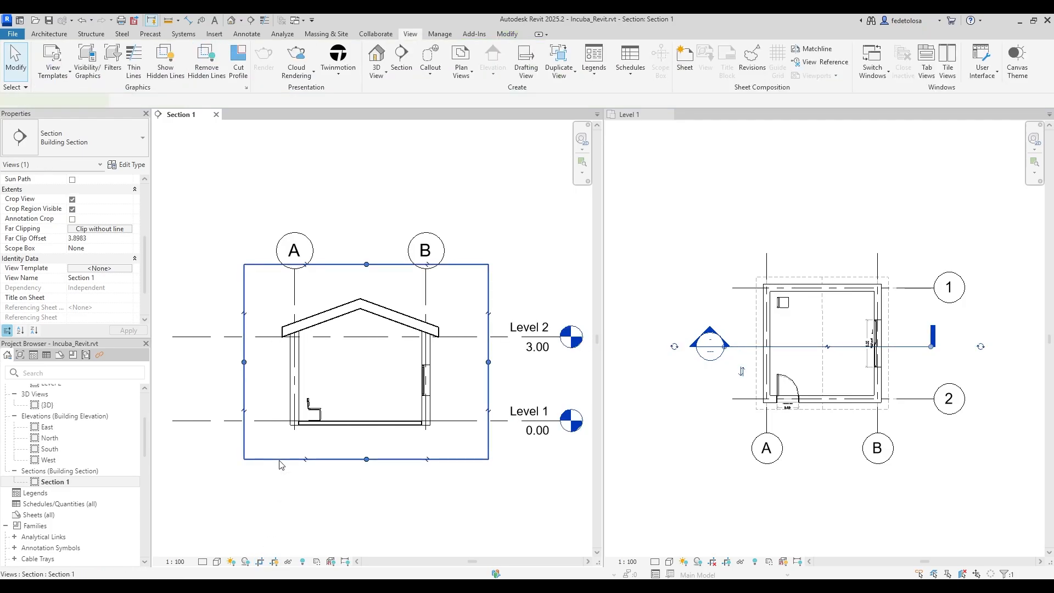
mouse_move(488, 362)
left_mouse_down()
mouse_move(525, 363)
mouse_move(406, 363)
mouse_move(481, 363)
left_mouse_up()
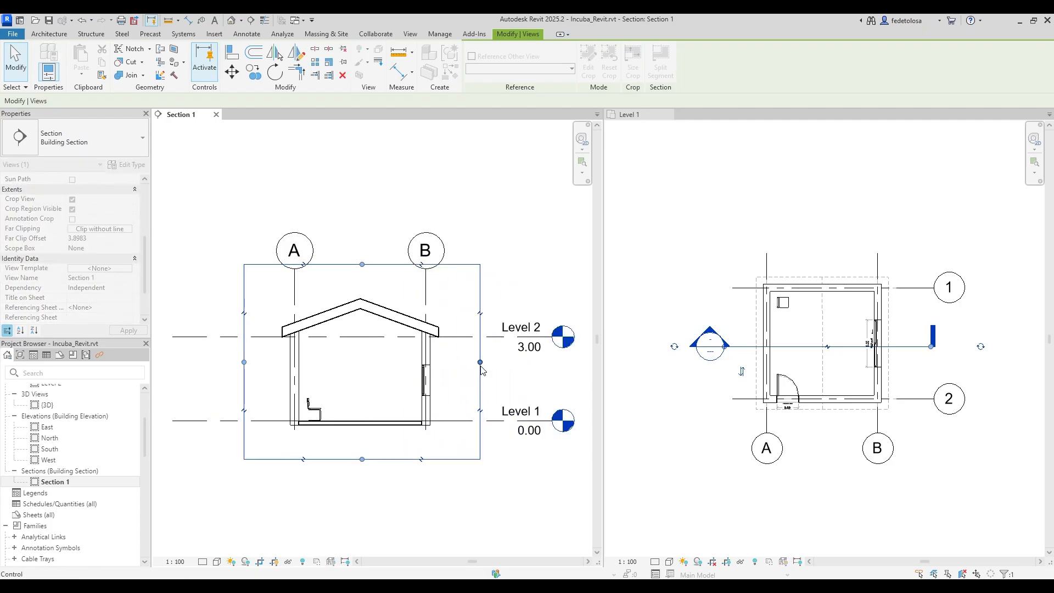
left_click(274, 564)
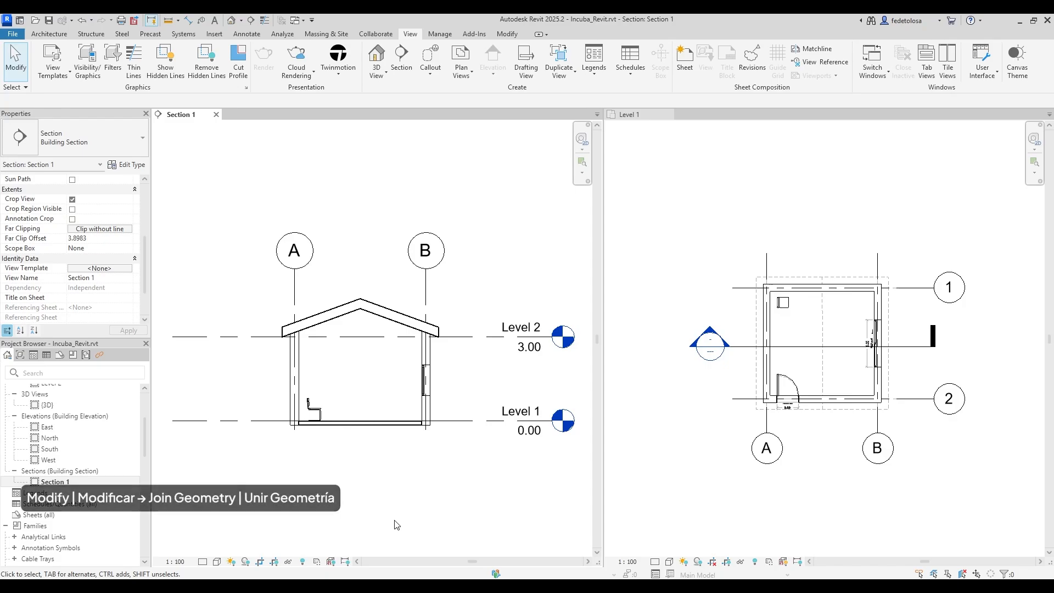
Join the left and right walls with the roof using Join Geometry.
left_click(508, 34)
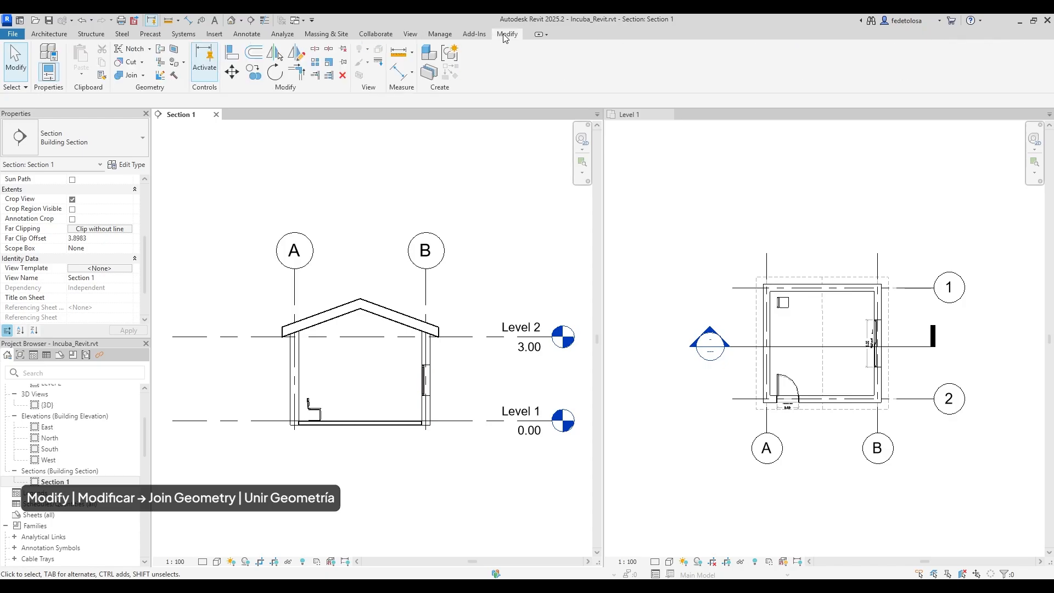
left_click(127, 77)
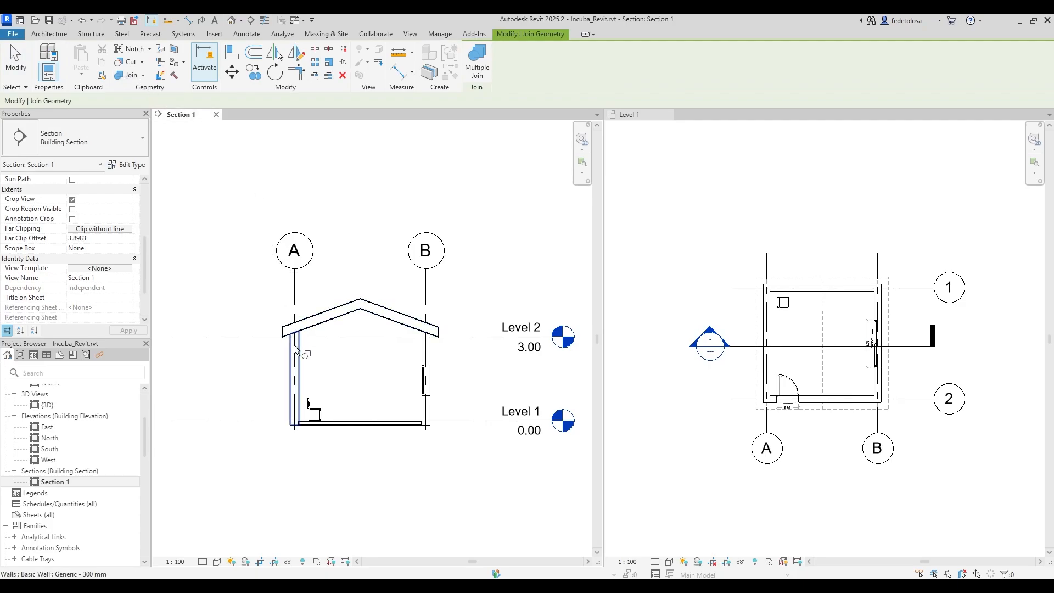
left_click(298, 362)
left_click(306, 333)
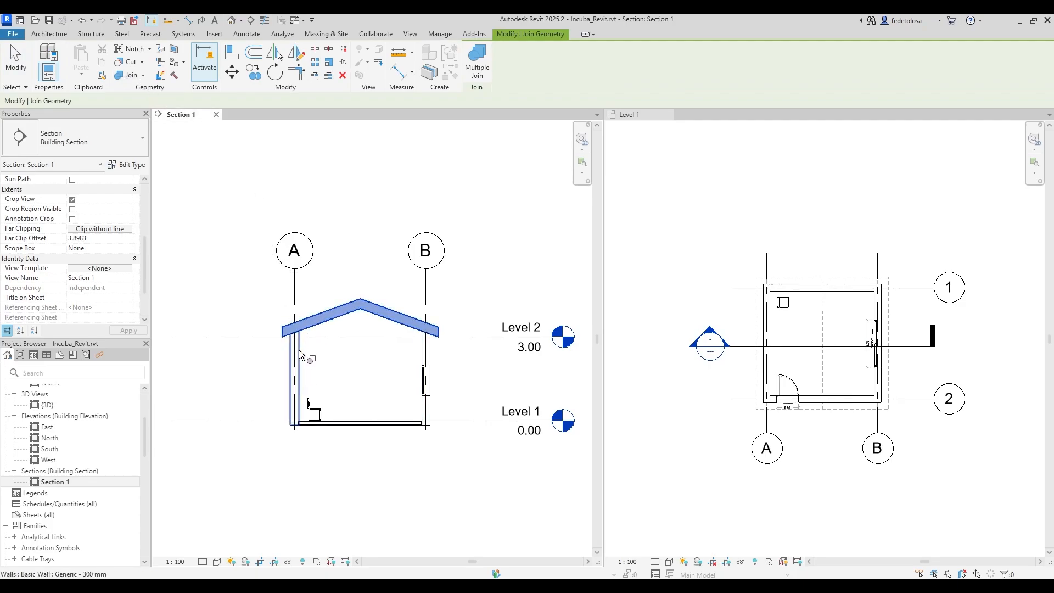
left_click(419, 329)
left_click(422, 347)
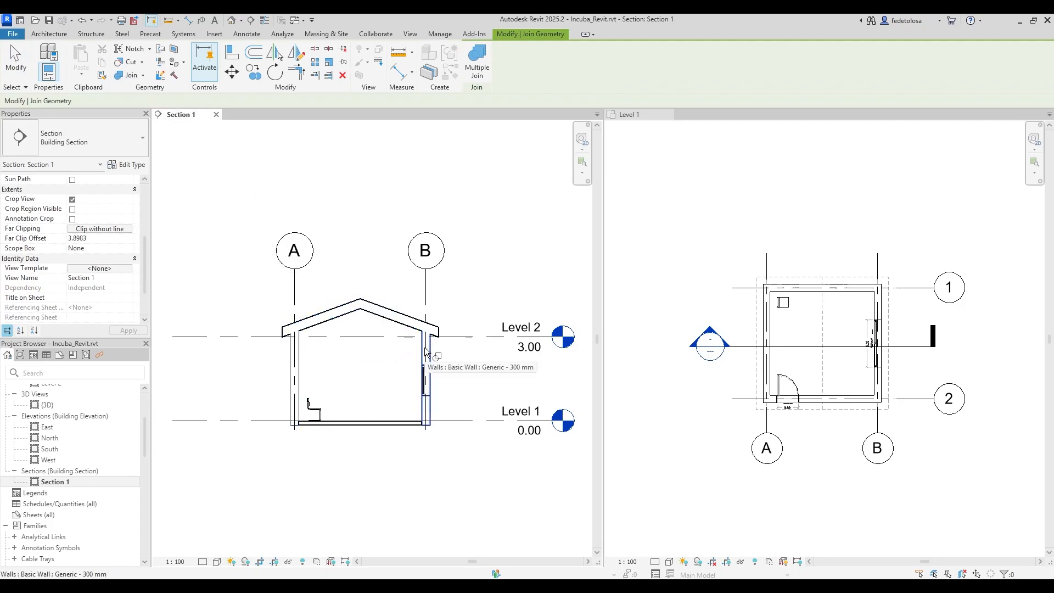
Join both walls with the floor to remove the dividing lines.
left_click(300, 377)
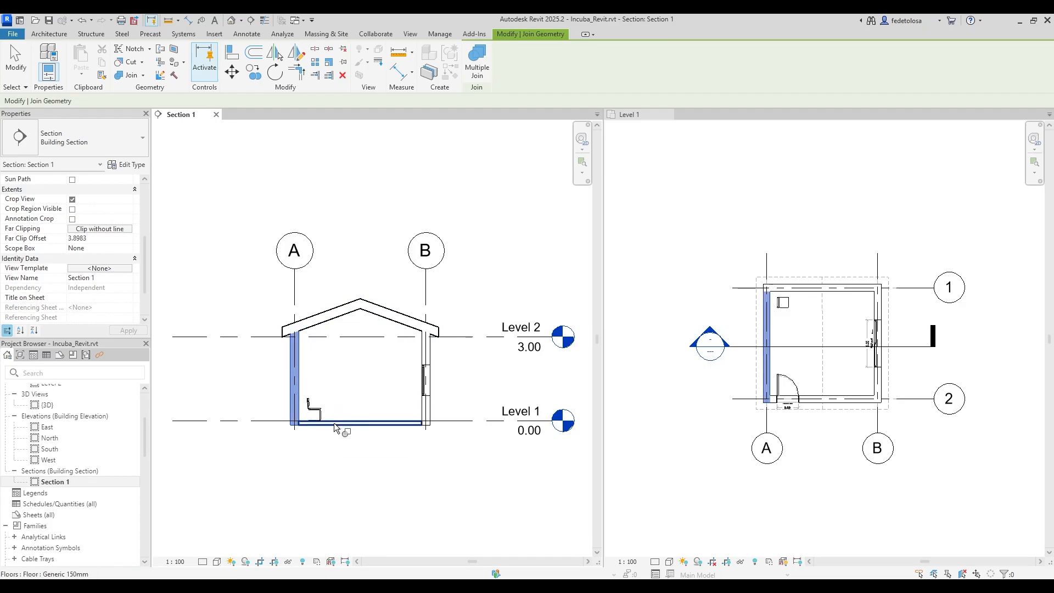
left_click(334, 423)
left_click(424, 418)
left_click(409, 422)
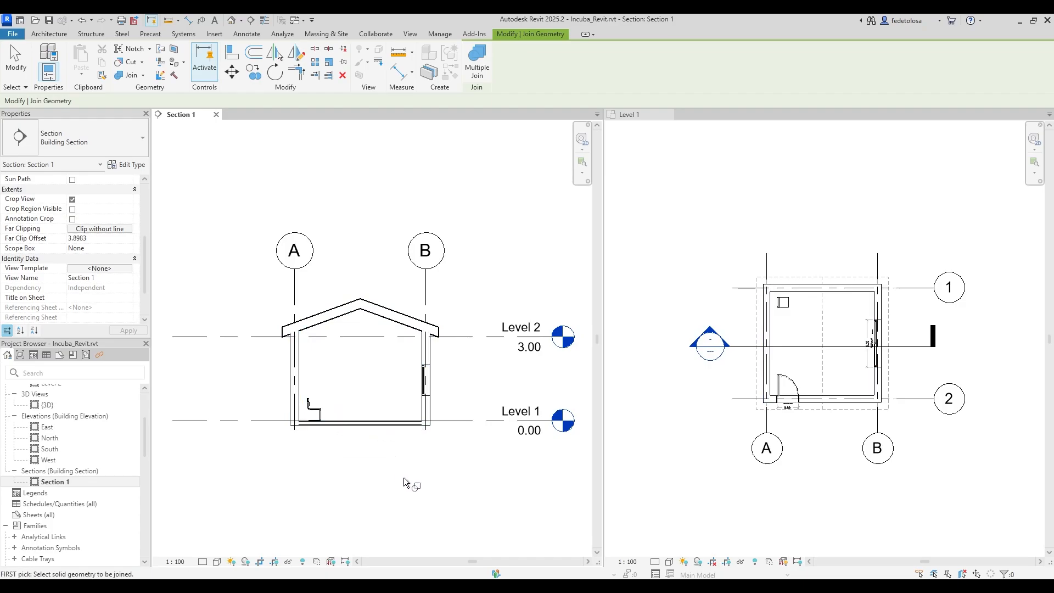
key("Escape")
scroll(393, 402, "up", 2)
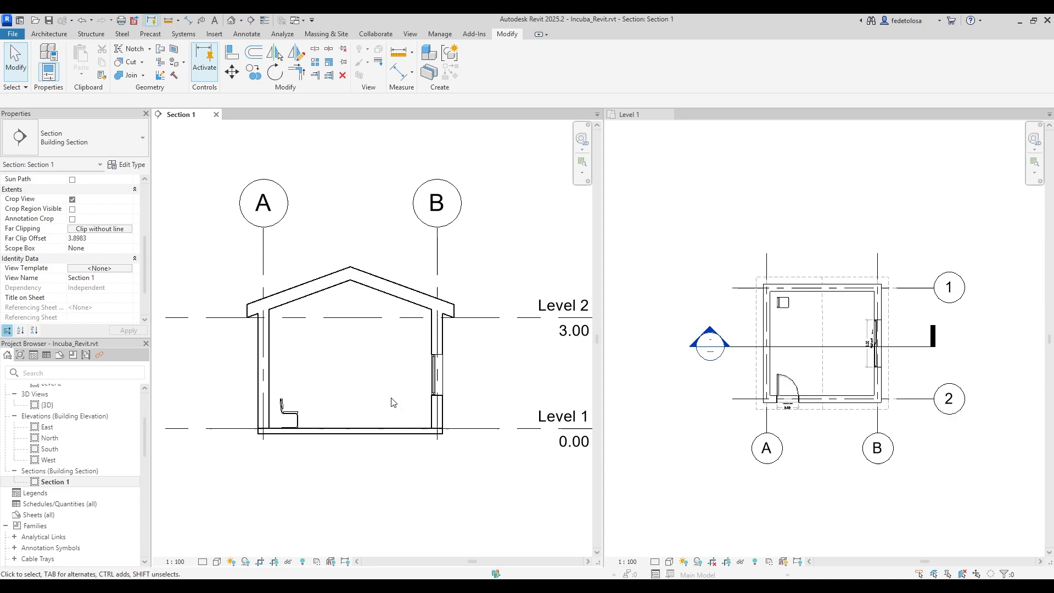
left_click(143, 76)
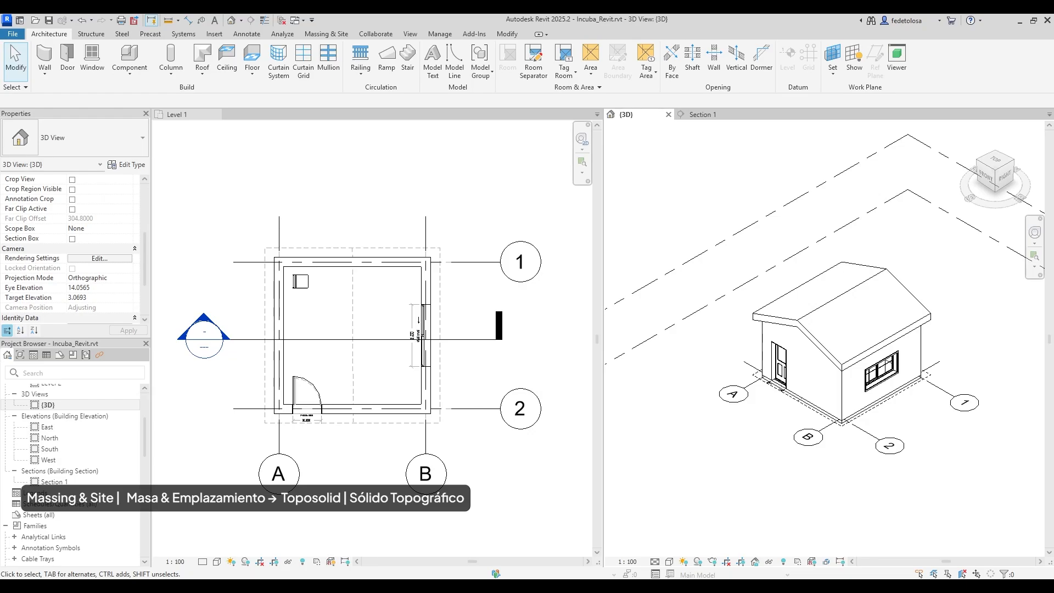
Begin a toposolid from sketch on the Massing & Site tab and open the Site floor plan.
left_click(333, 35)
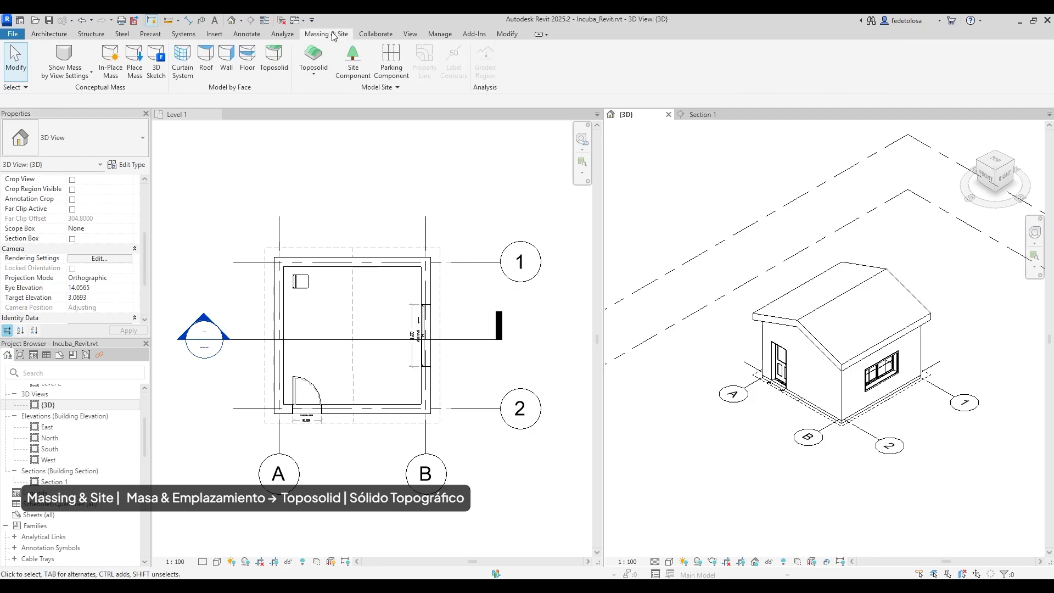
left_click(317, 77)
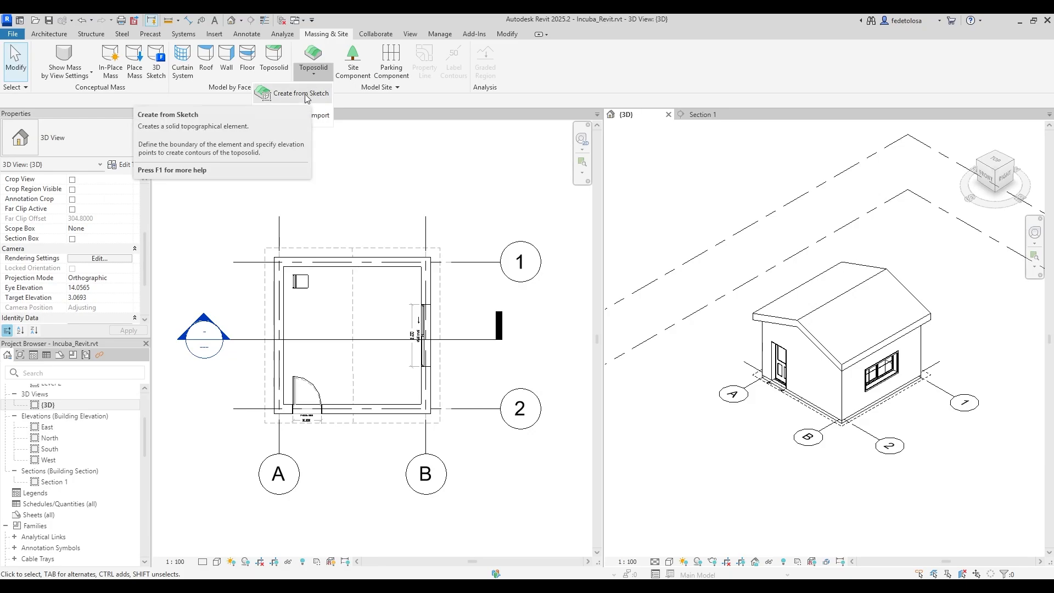
left_click(307, 97)
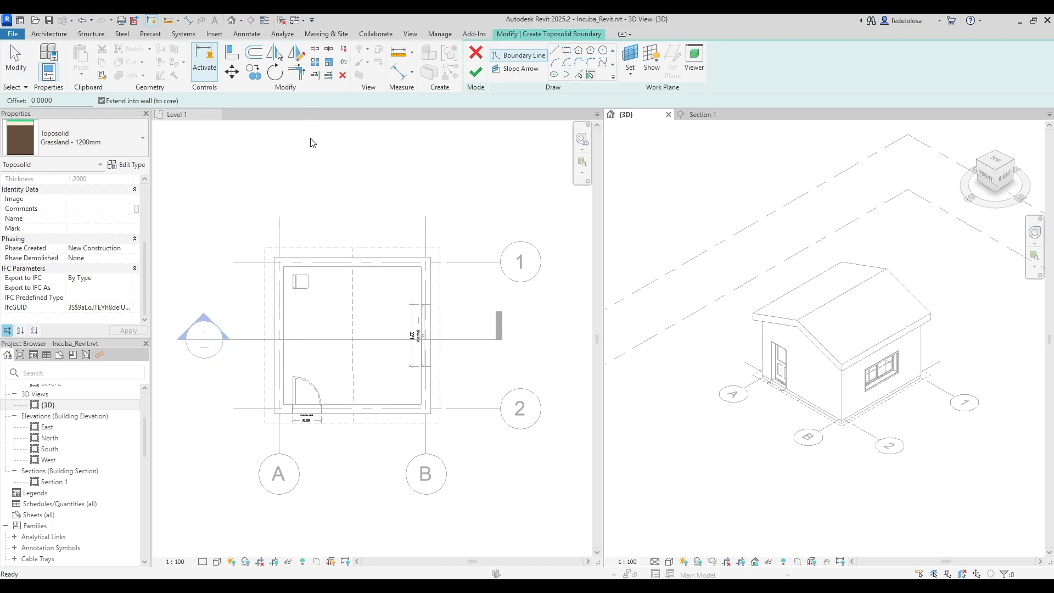
left_click(206, 126)
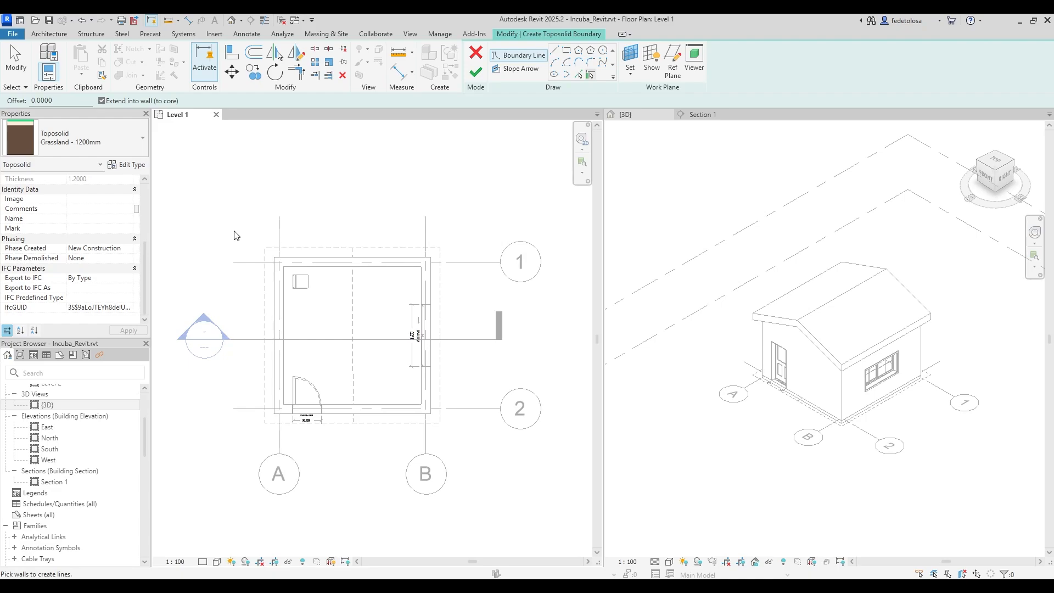
scroll(61, 406, "up", 3)
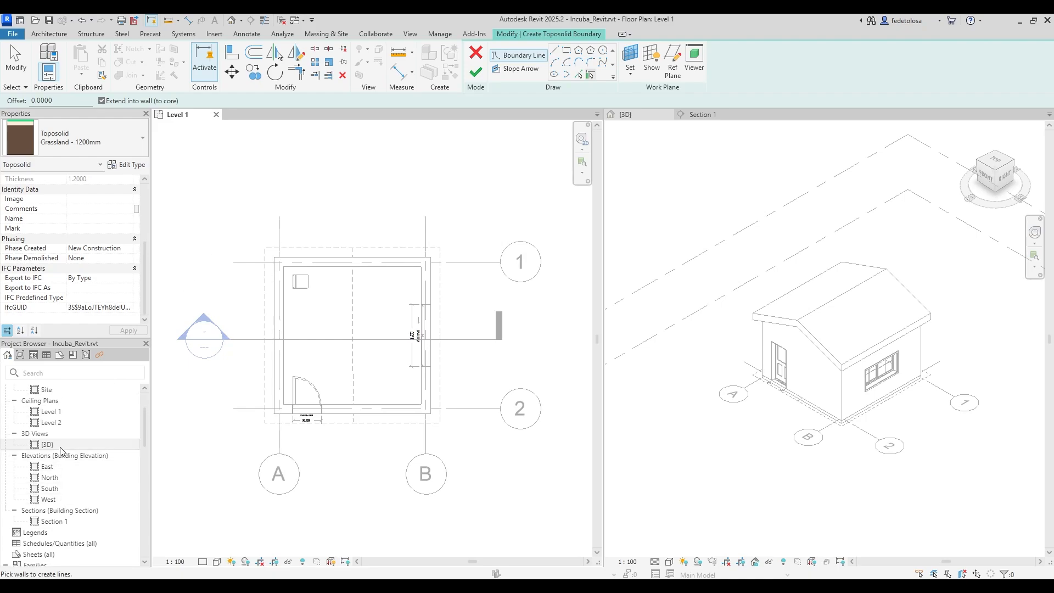
double_click(59, 402)
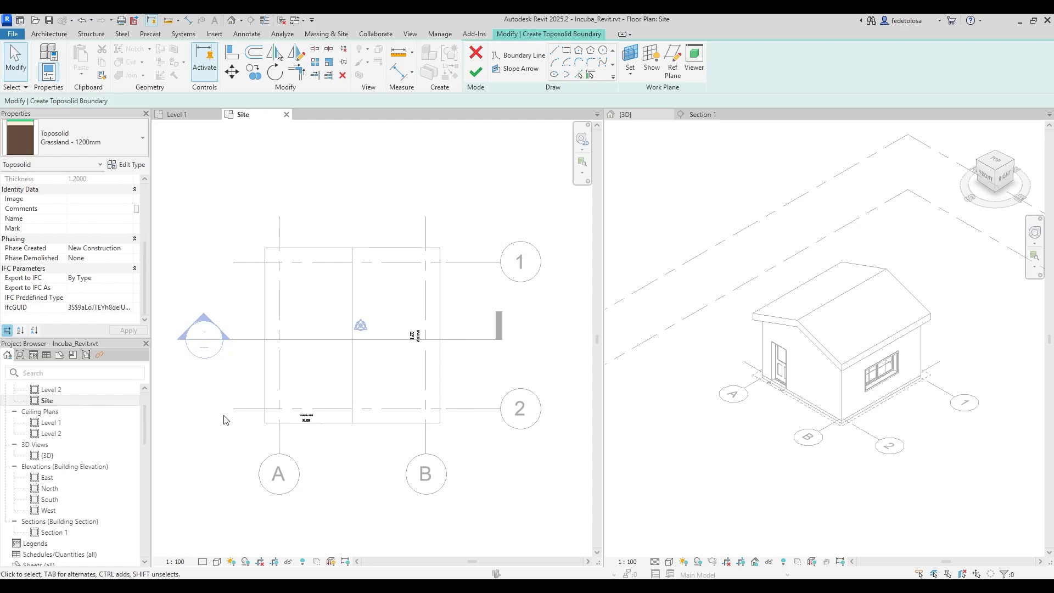
Sketch a rectangular toposolid boundary around the house.
left_click(568, 54)
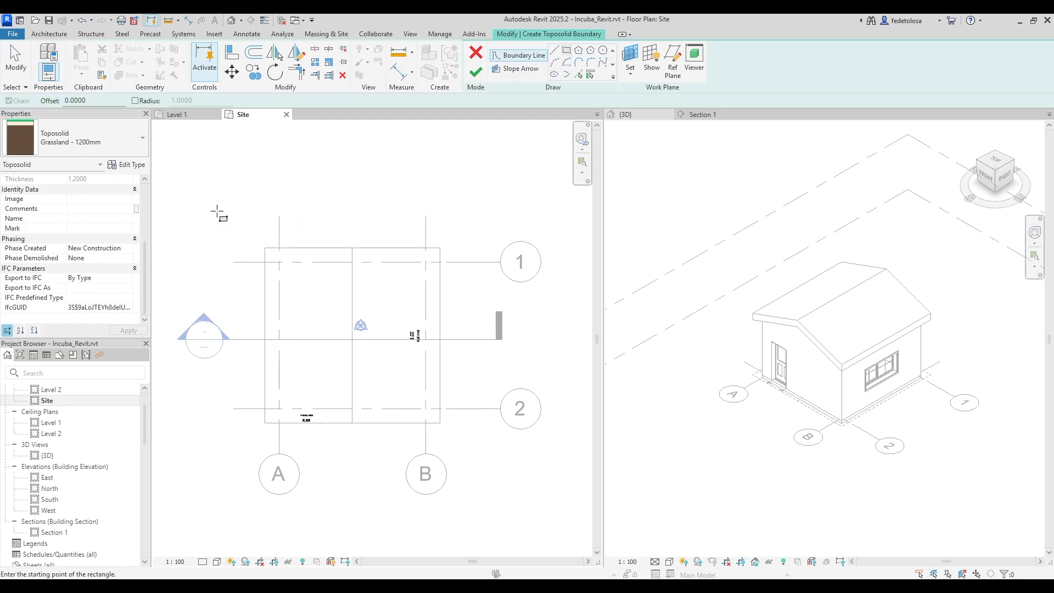
left_click(220, 209)
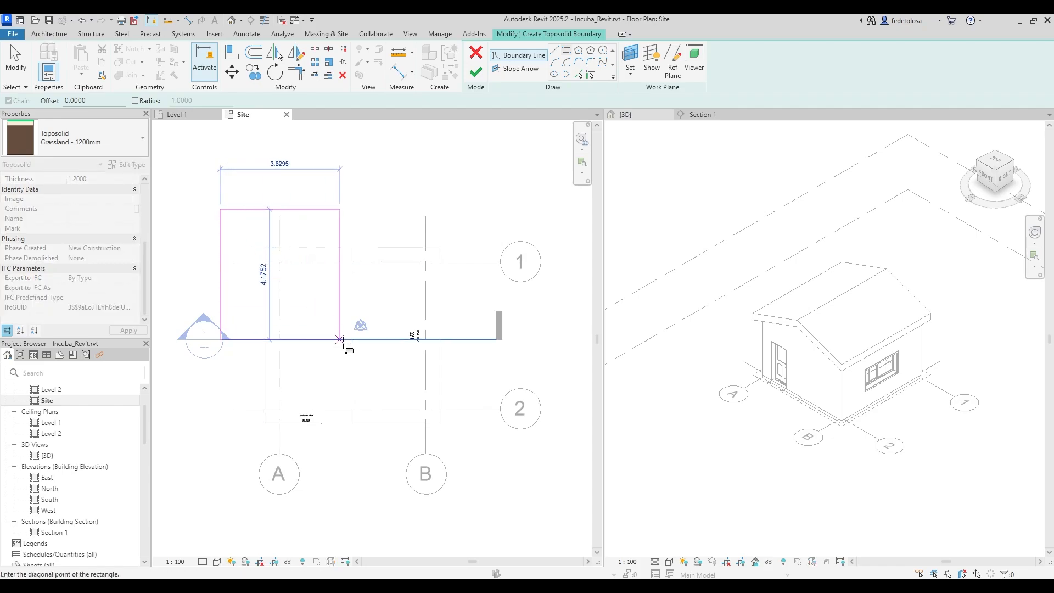
left_click(487, 464)
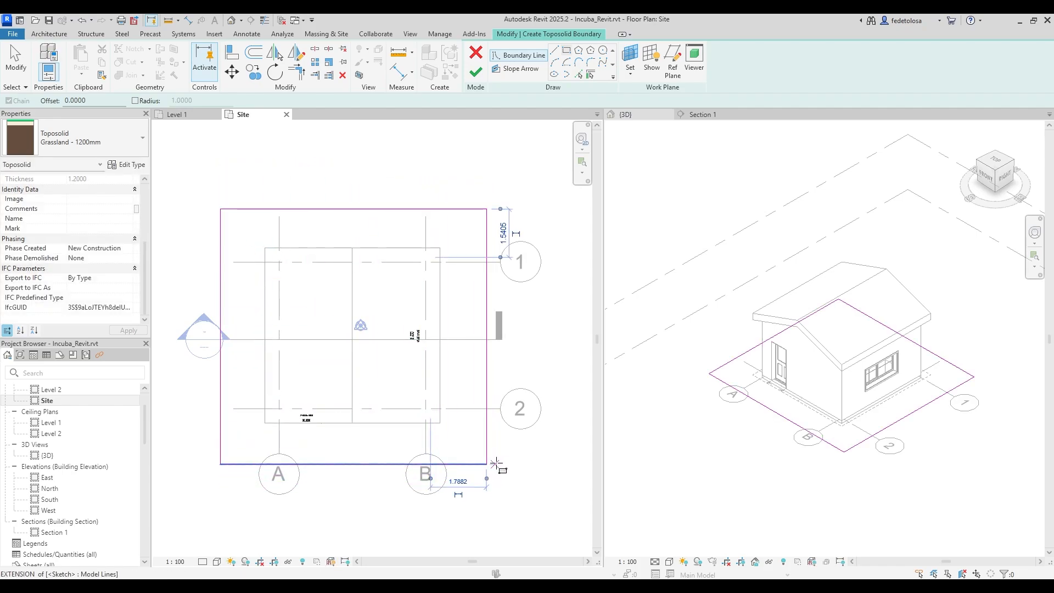
key("Escape")
key("Escape")
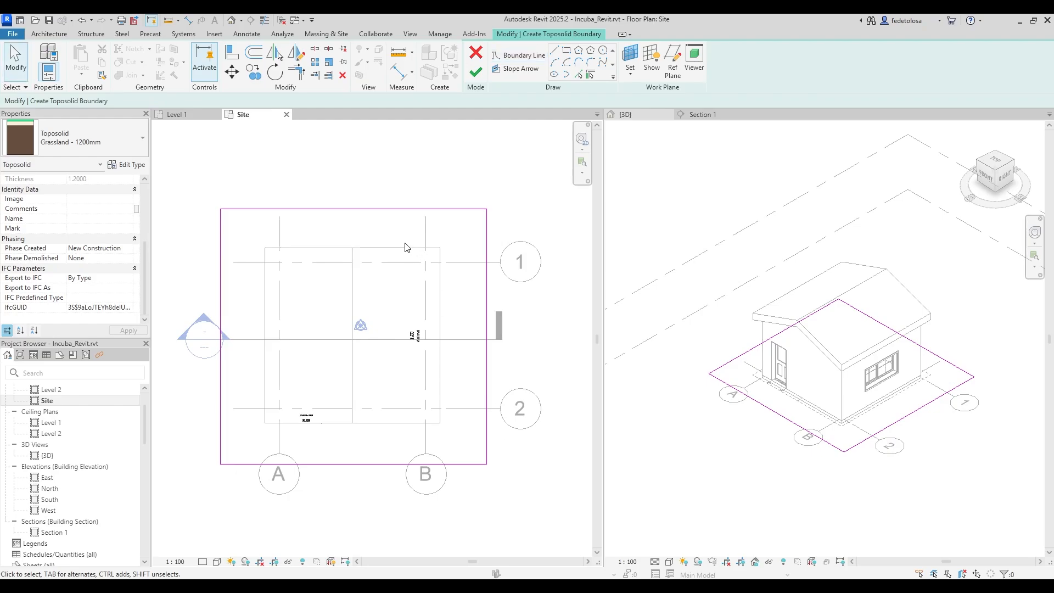
Set the boundary rectangle's depth and width to 8 each.
left_click(456, 210)
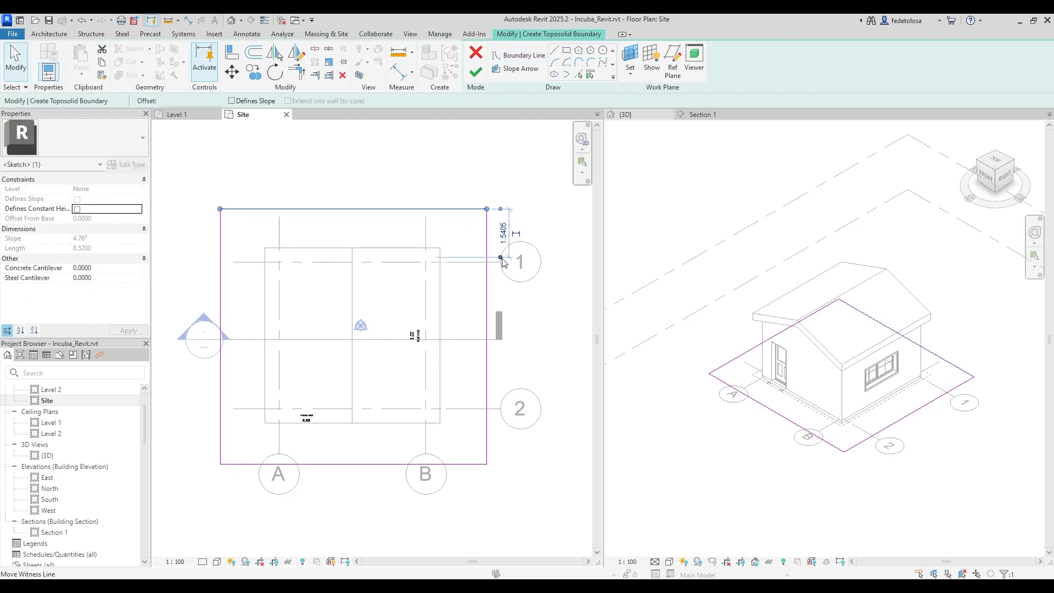
left_click_drag(500, 257, 500, 464)
left_click(501, 335)
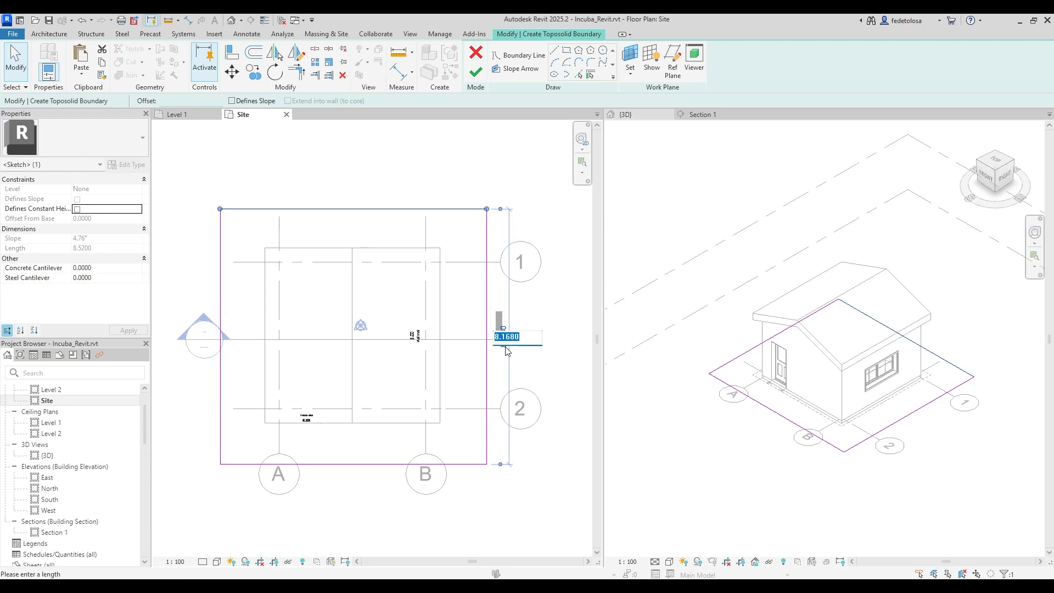
type("8")
key("Return")
left_click(221, 268)
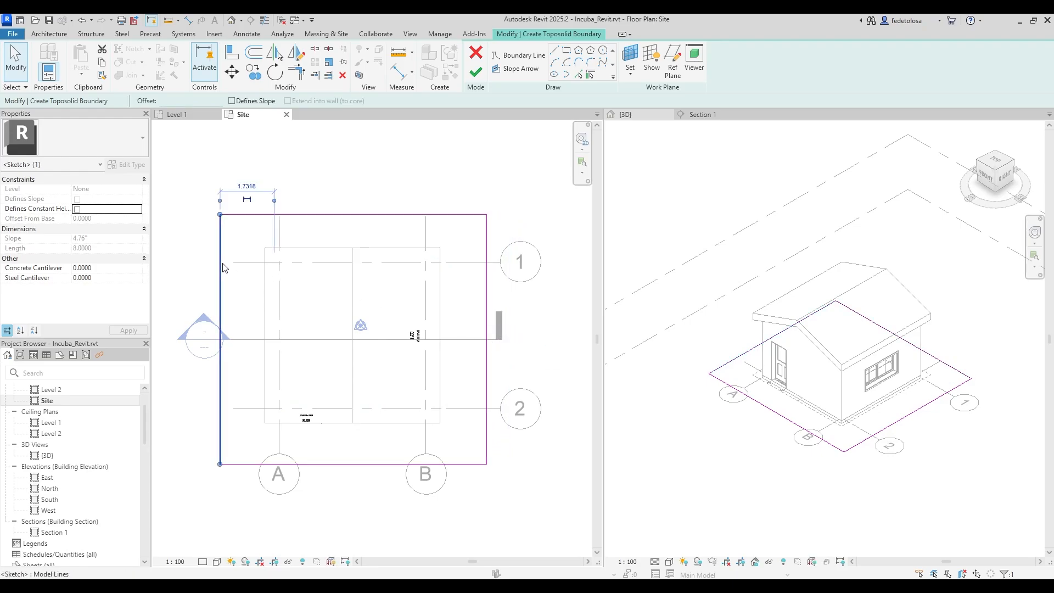
left_click_drag(274, 200, 487, 201)
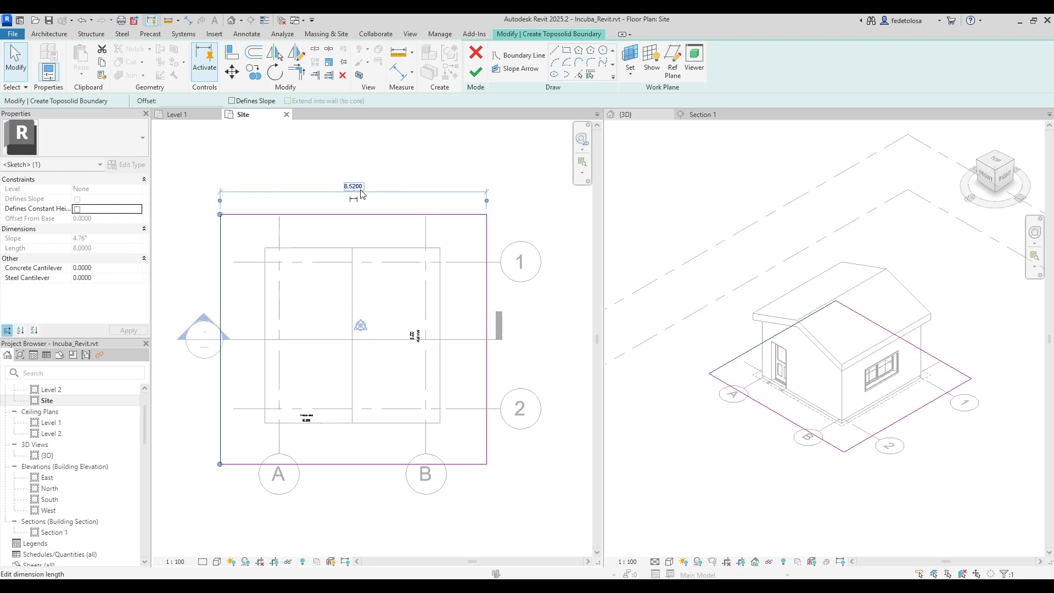
left_click(354, 187)
type("8")
key("Return")
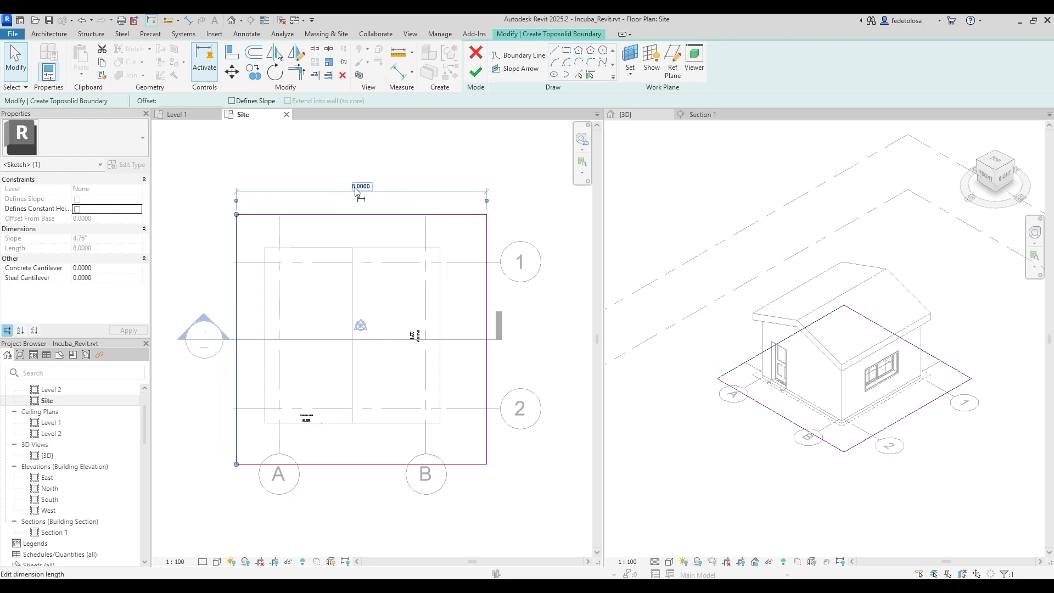
Move the boundary slightly left and up to centre it on the house, then finish the toposolid.
mouse_move(212, 177)
left_mouse_down()
mouse_move(295, 337)
mouse_move(521, 503)
left_mouse_up()
key("m")
key("v")
left_click(521, 501)
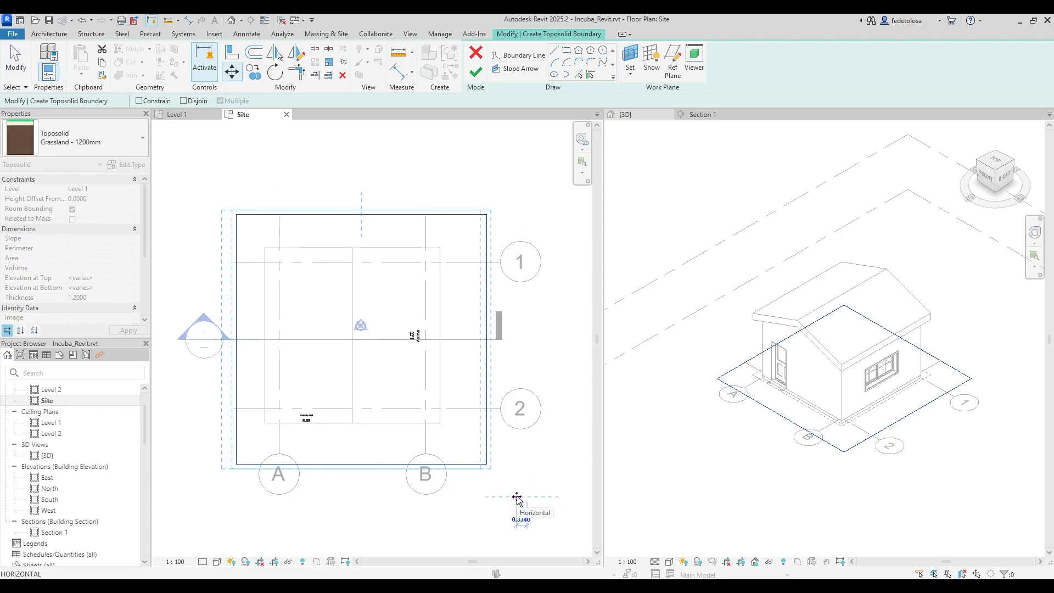
left_click(511, 502)
left_click_drag(203, 497, 502, 194)
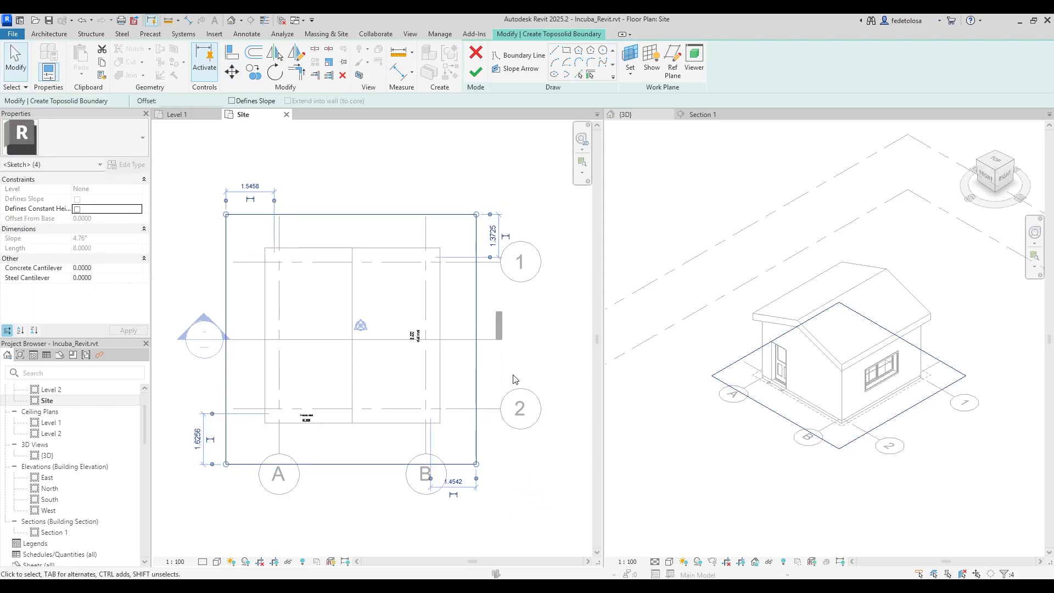
key("m")
key("v")
left_click(523, 483)
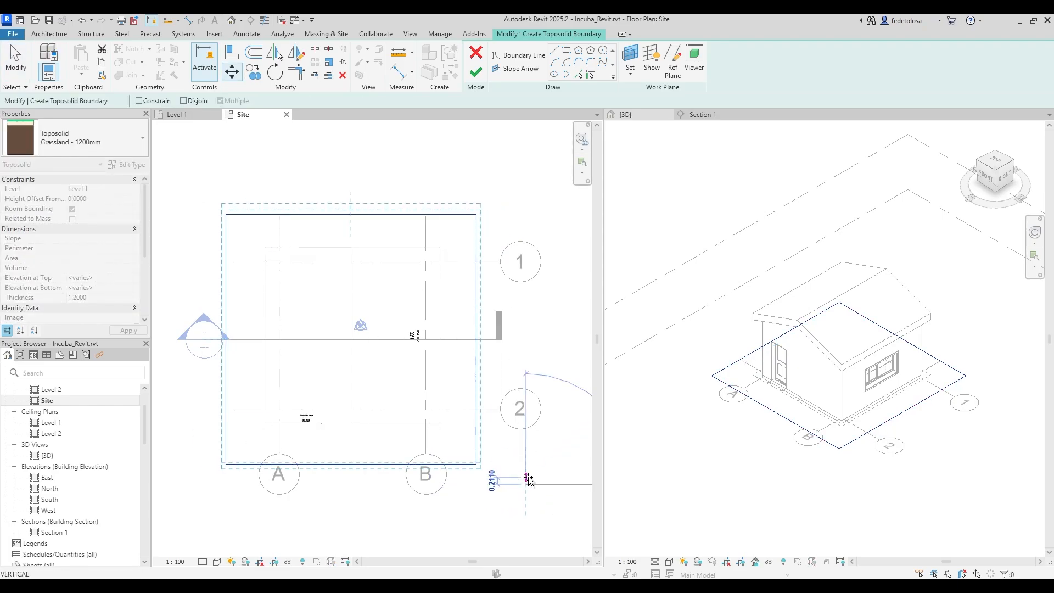
left_click(531, 482)
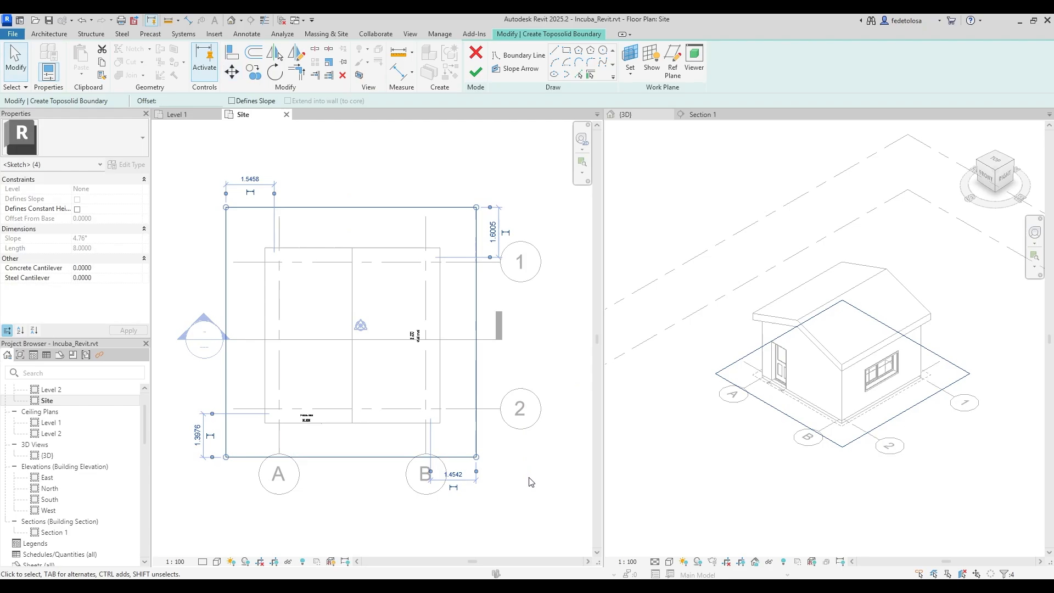
left_click(476, 71)
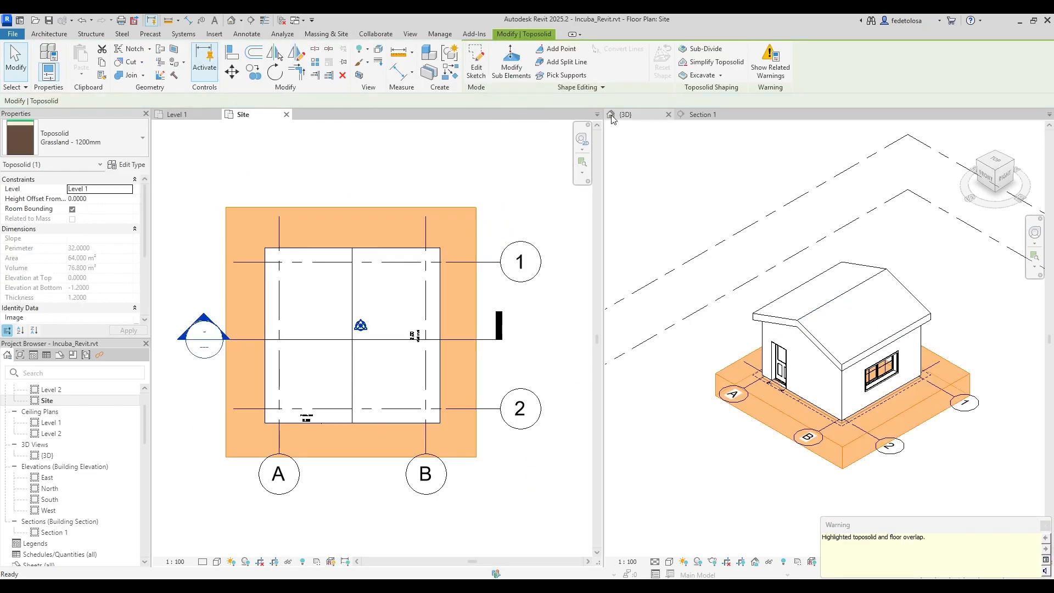
Show Section 1 in the right pane, zoom in, and select the toposolid in the Site plan.
left_click(699, 114)
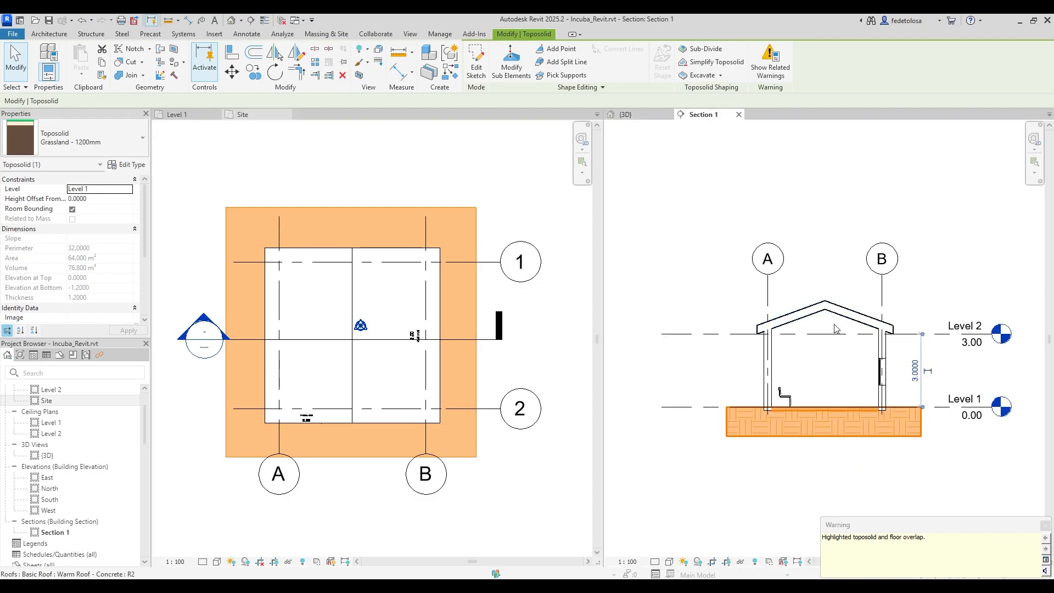
scroll(842, 420, "up", 3)
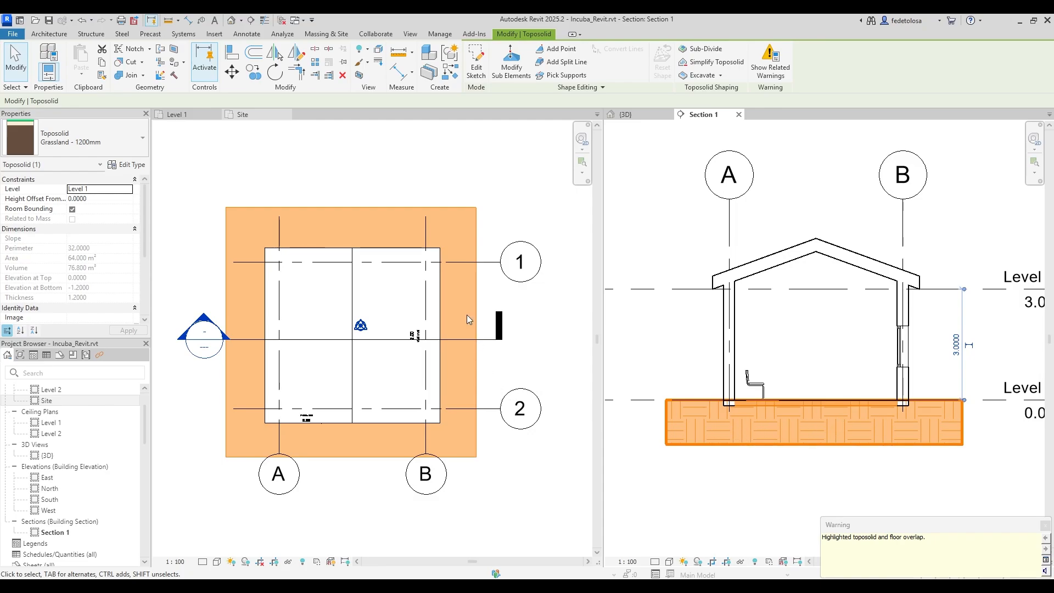
left_click(446, 184)
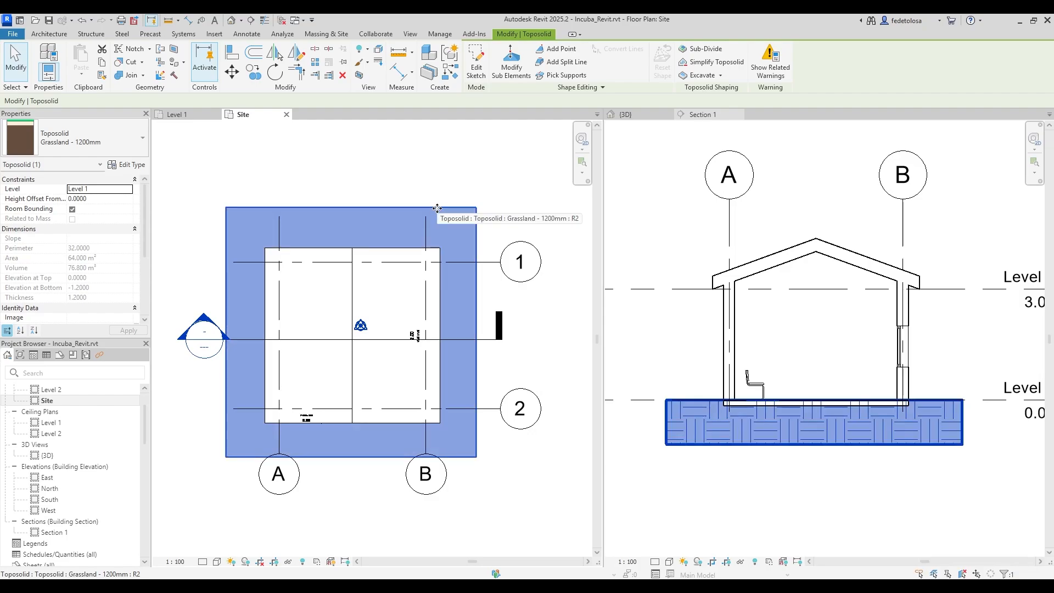
Set the toposolid's Height Offset From Level to -0.15 and apply it.
left_click(90, 198)
double_click(86, 198)
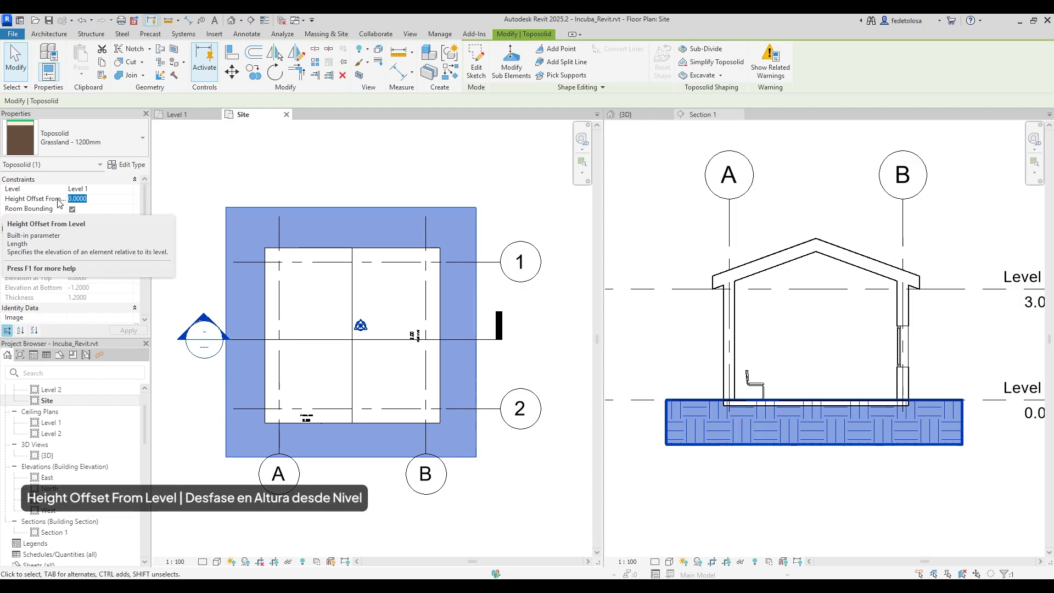
type("-")
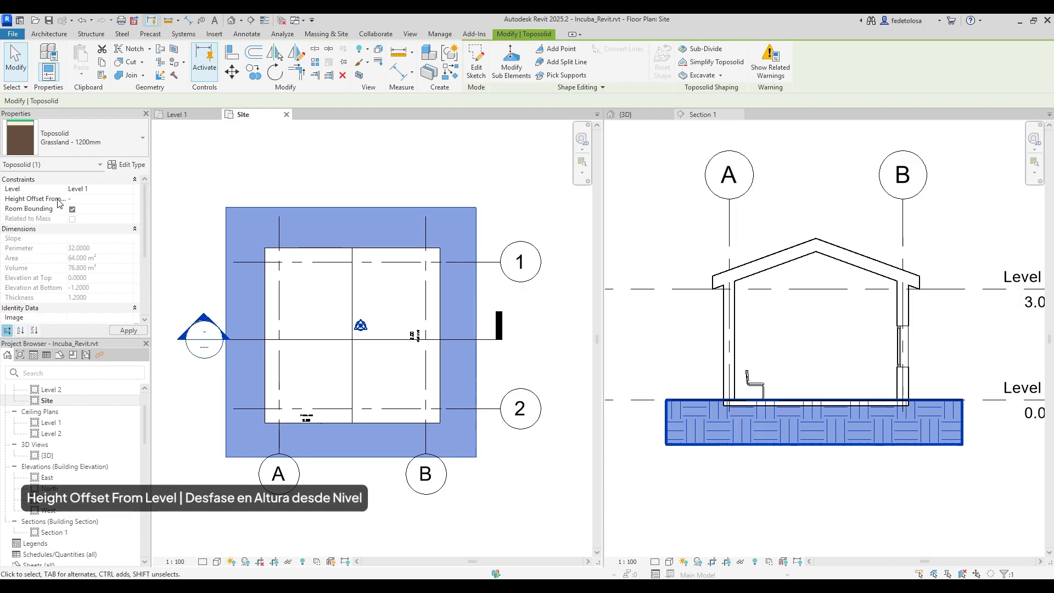
type("0.15")
left_click(128, 331)
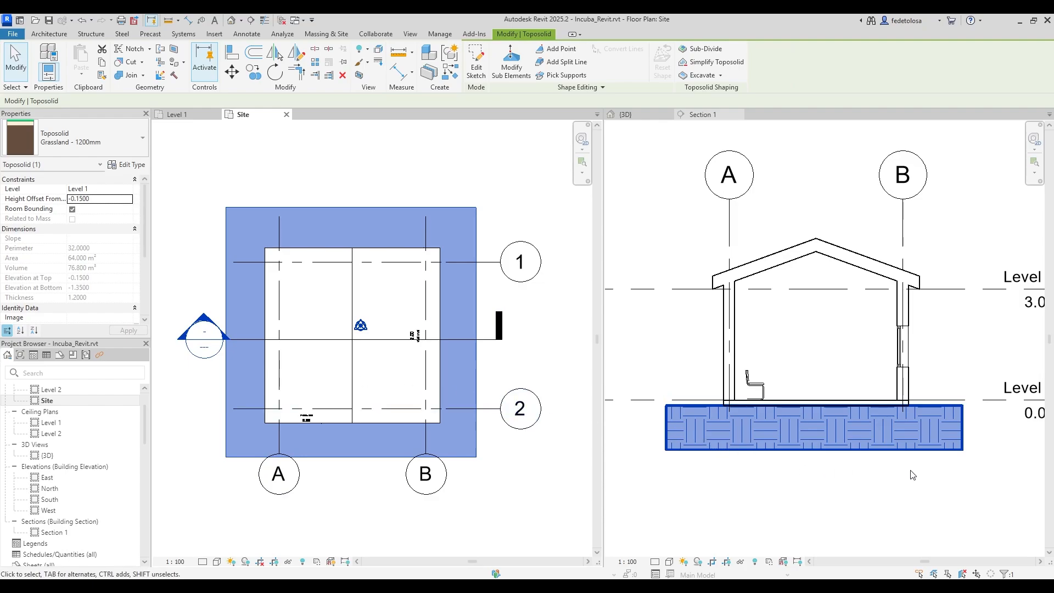
left_click(974, 474)
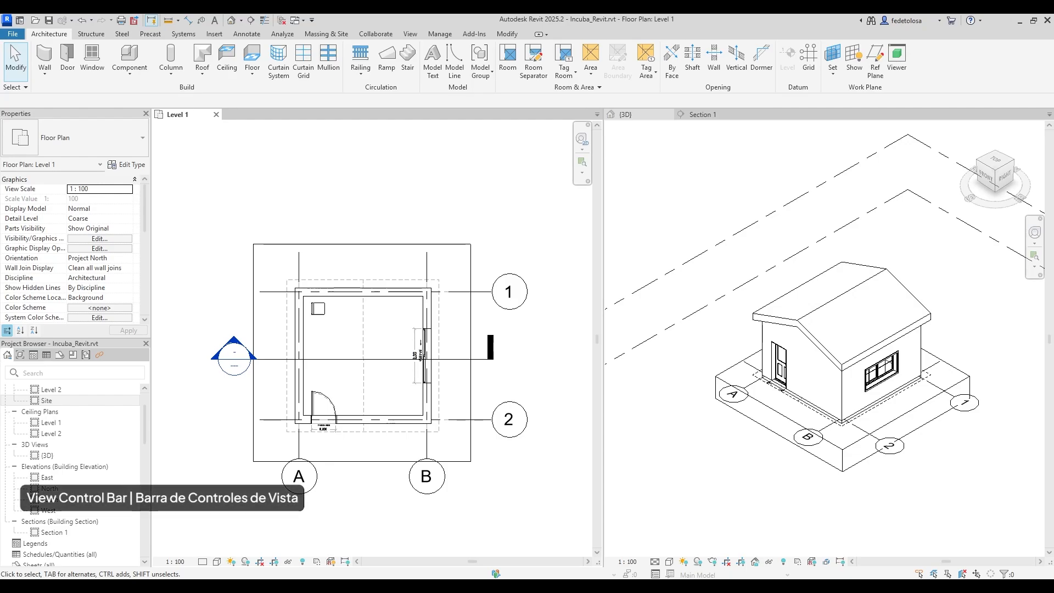
left_click(170, 561)
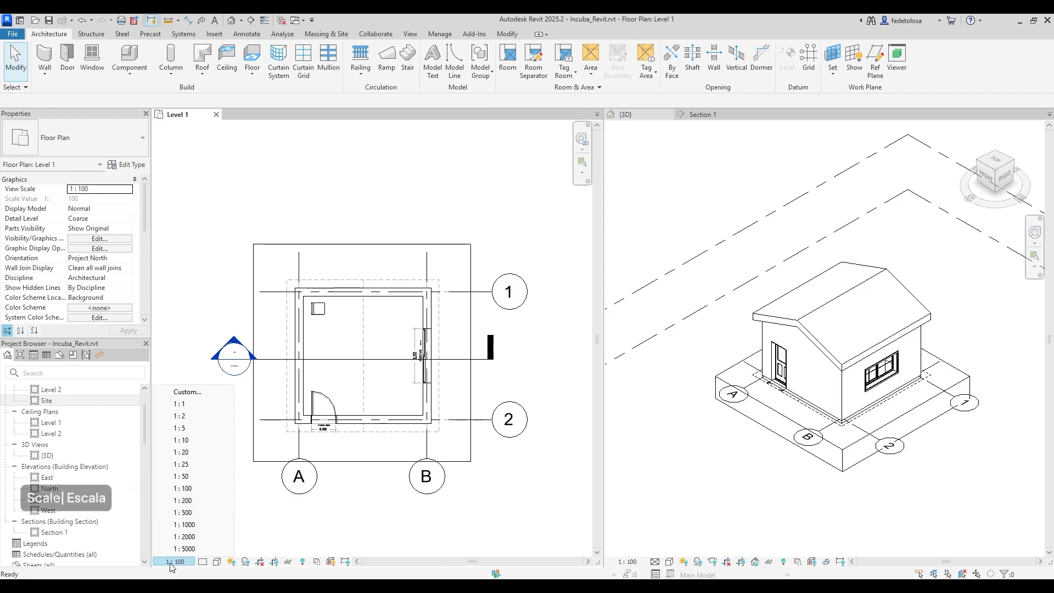
left_click(203, 562)
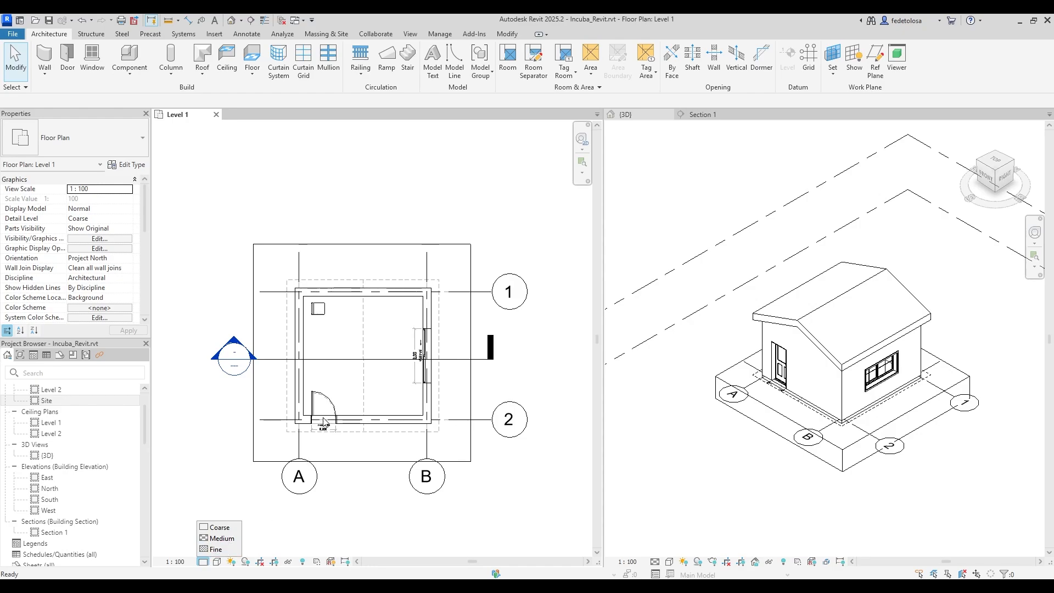
scroll(325, 440, "up", 5)
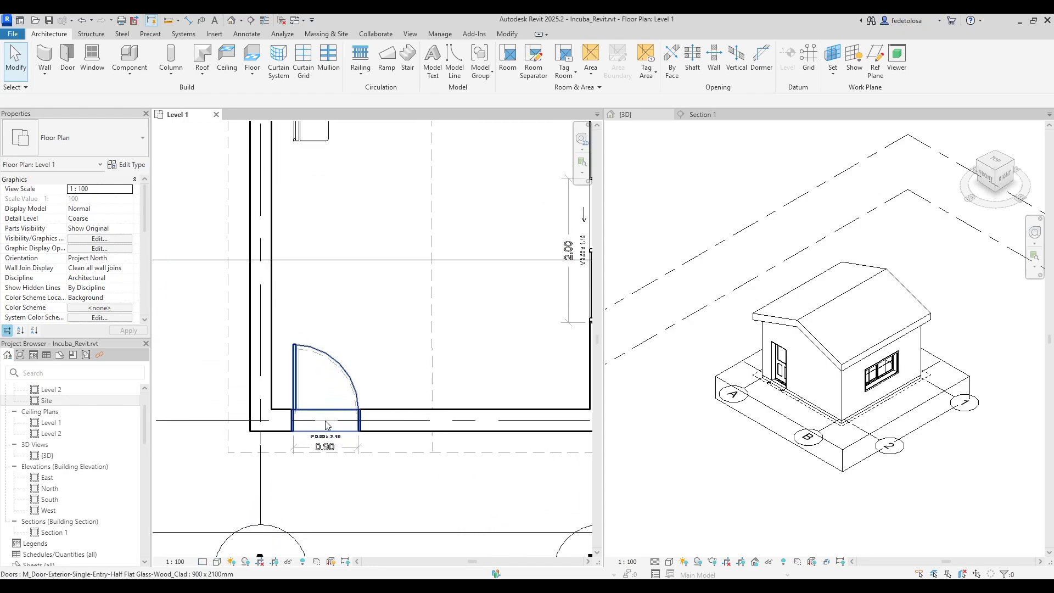
scroll(324, 415, "up", 1)
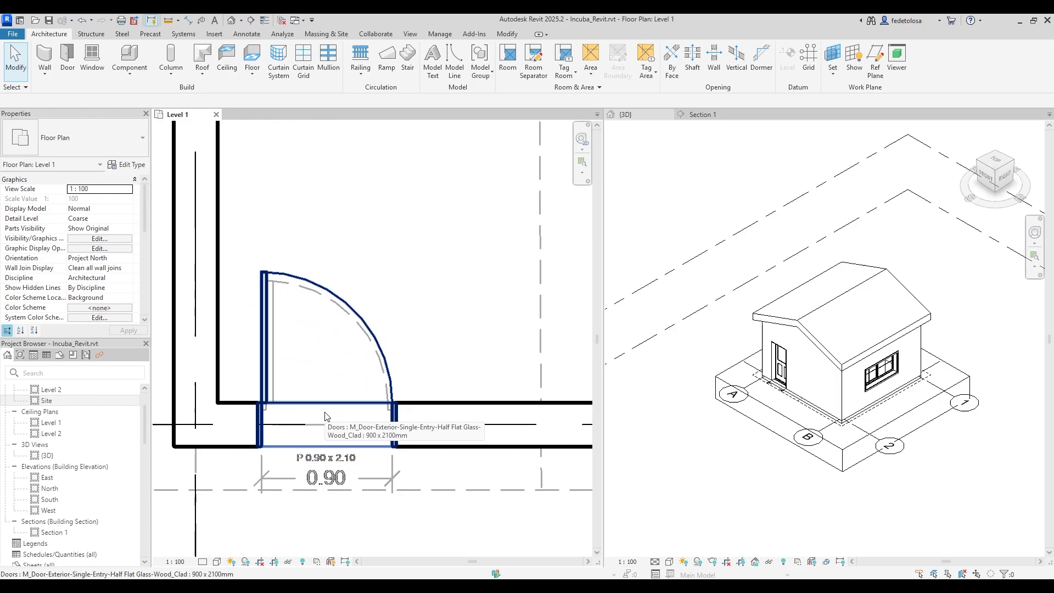
left_click(207, 565)
left_click(216, 538)
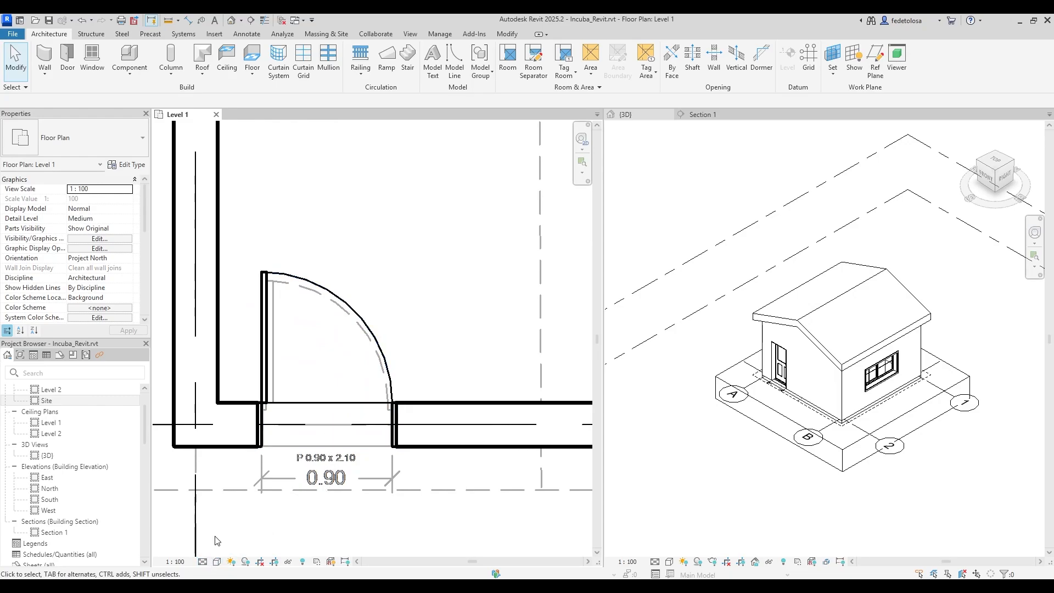
left_click(208, 558)
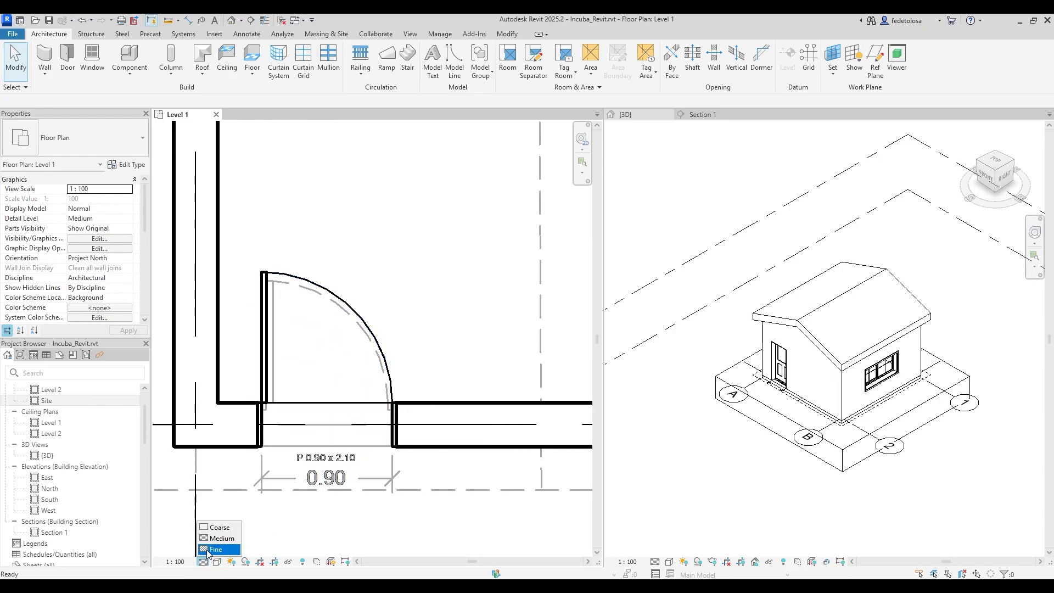
left_click(214, 550)
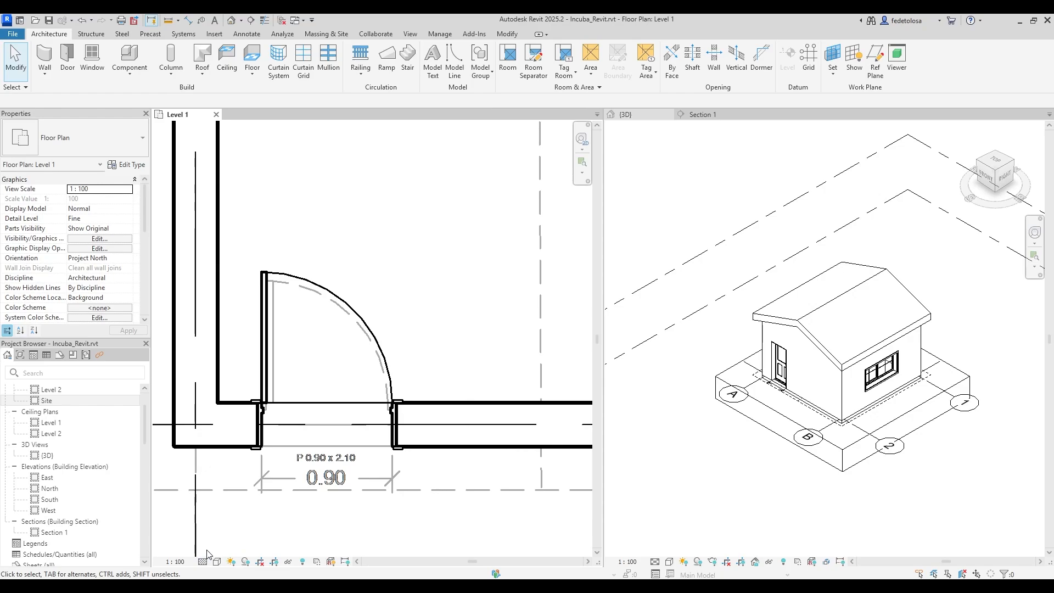
left_click(206, 562)
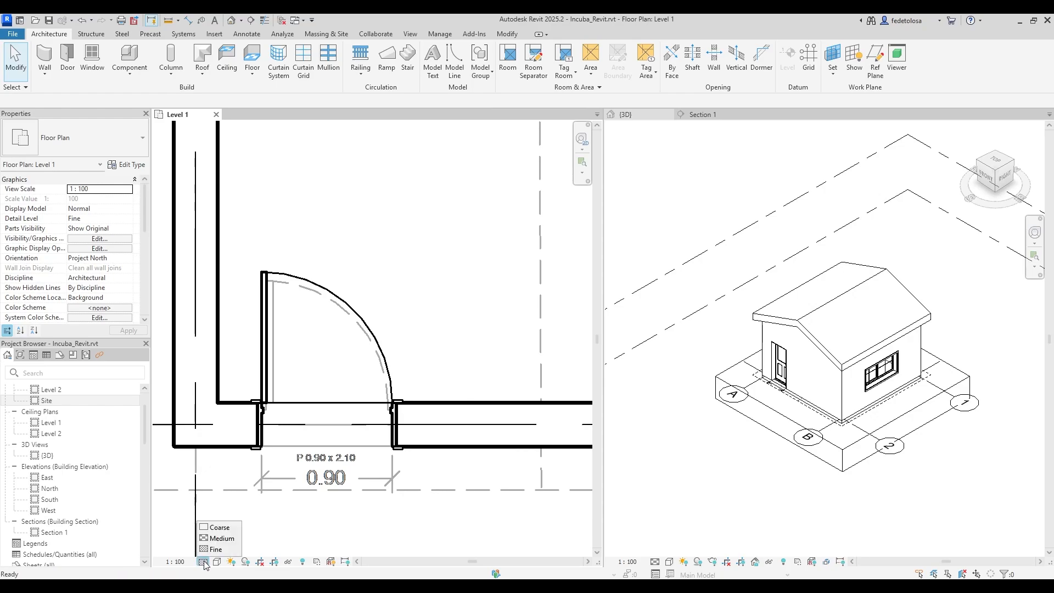
left_click(218, 527)
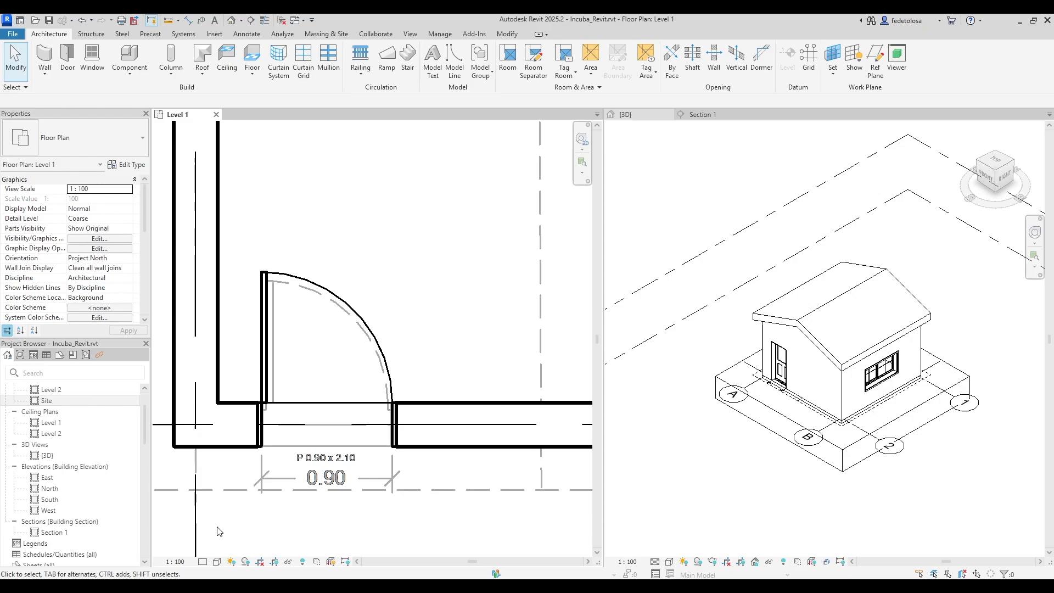
scroll(305, 434, "down", 4)
scroll(305, 434, "down", 5)
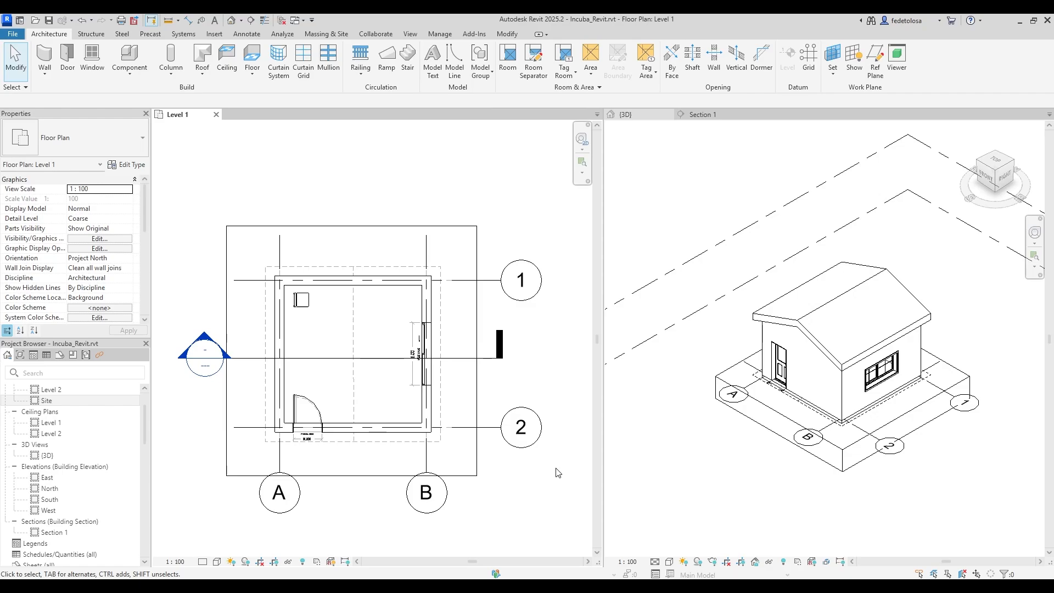
scroll(756, 380, "up", 6)
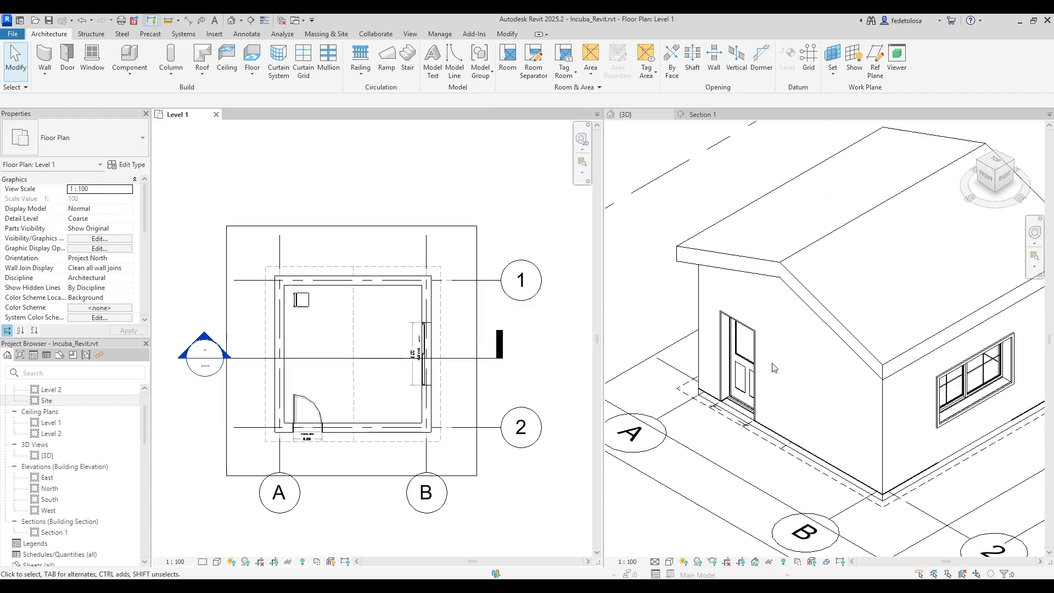
Cycle the 3D view's detail level through Fine, Coarse and Medium, ending at Fine.
left_click(655, 561)
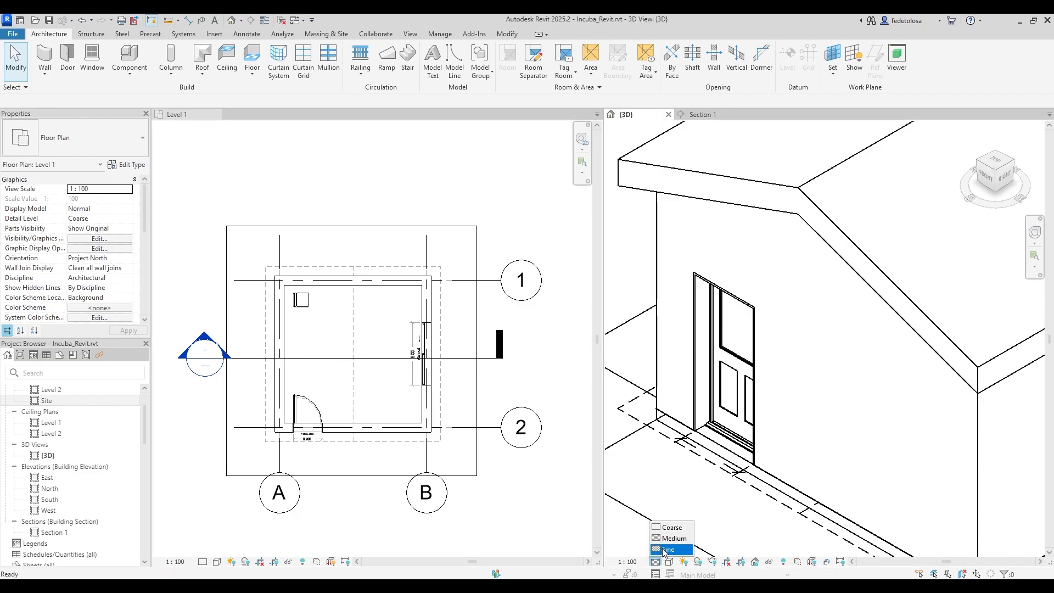
left_click(664, 551)
left_click(655, 561)
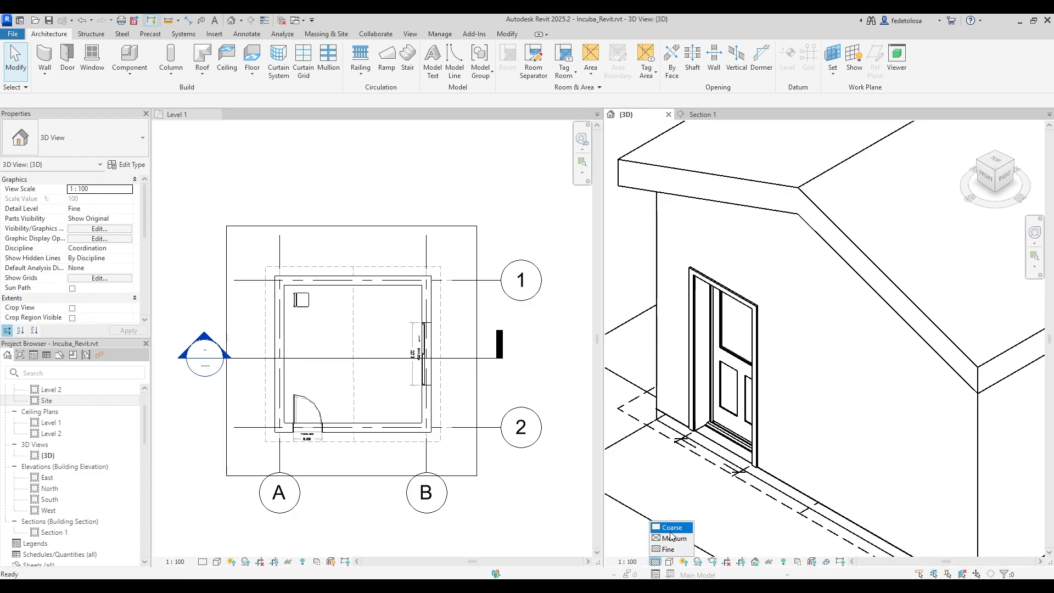
left_click(667, 525)
left_click(655, 561)
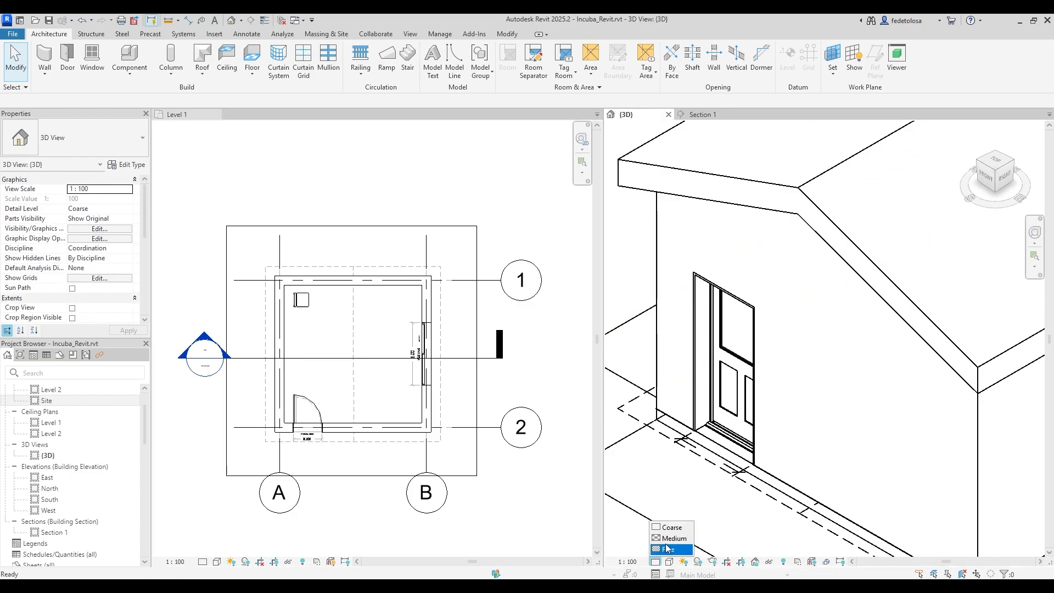
left_click(667, 538)
left_click(656, 561)
left_click(665, 551)
scroll(654, 415, "down", 3)
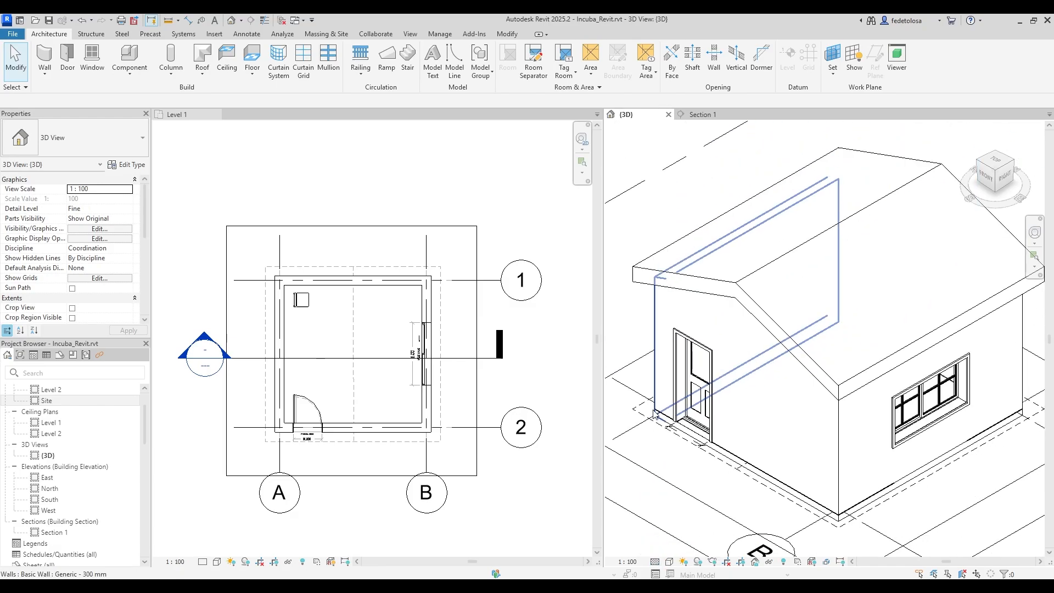
scroll(653, 415, "down", 5)
middle_click_drag(934, 515, 934, 487)
scroll(943, 492, "down", 1)
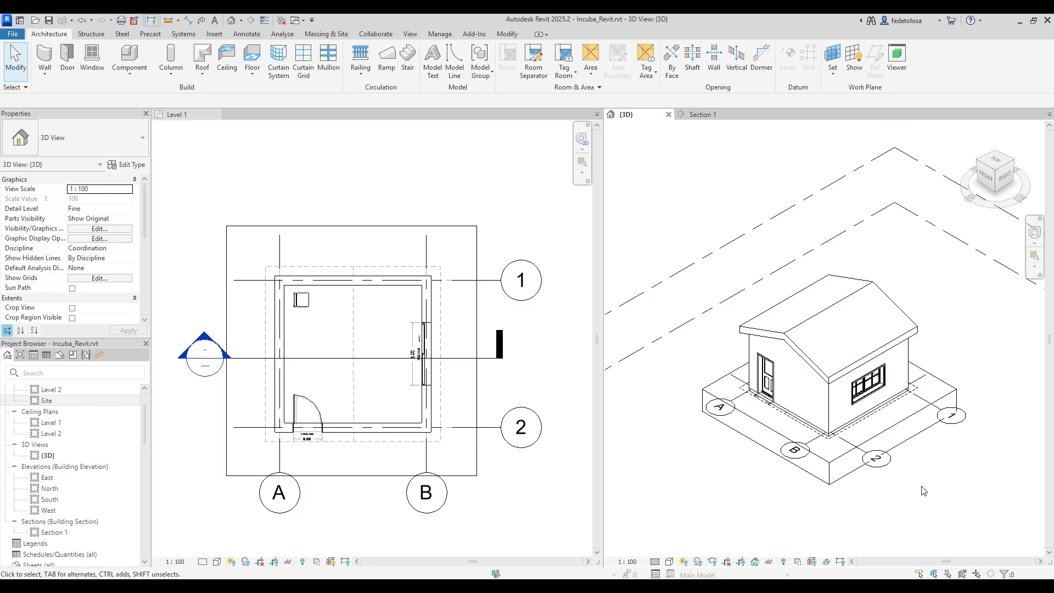
left_click(670, 561)
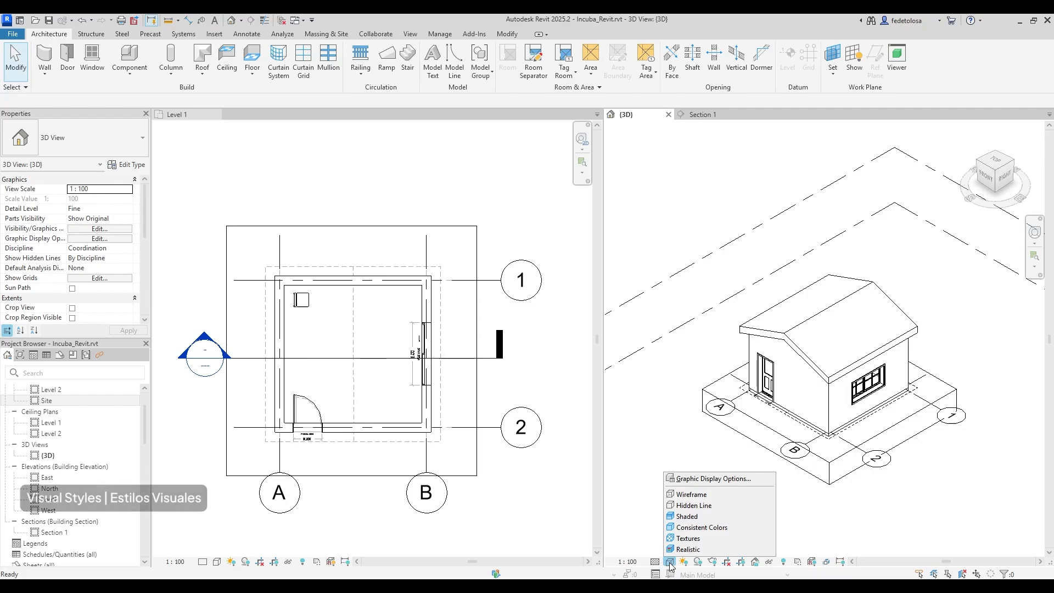
Preview the 3D house in Wireframe, Hidden Line, Shaded and Consistent Colors visual styles.
left_click(747, 497)
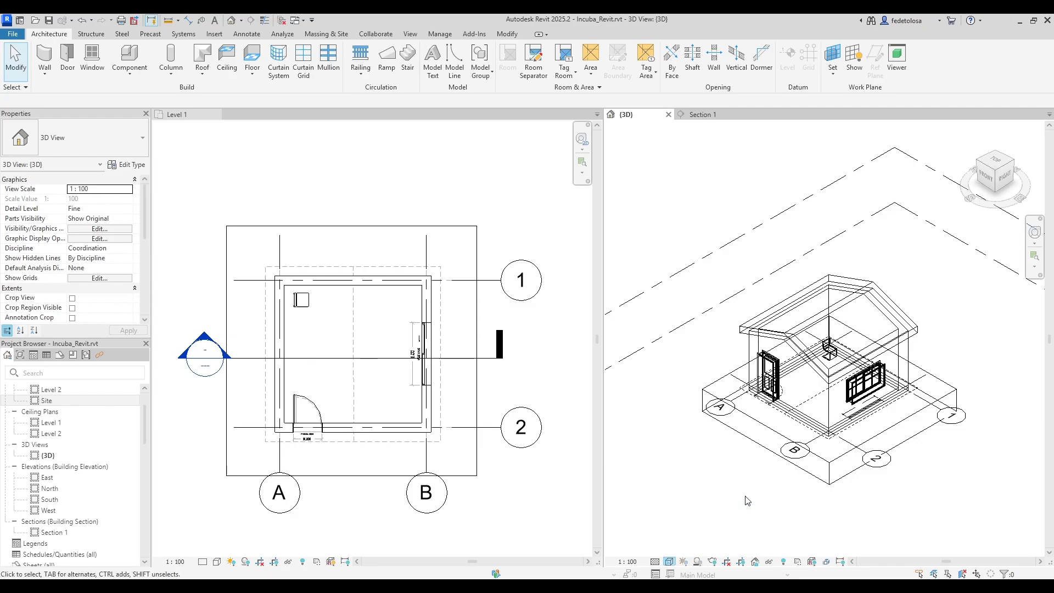
left_click(670, 561)
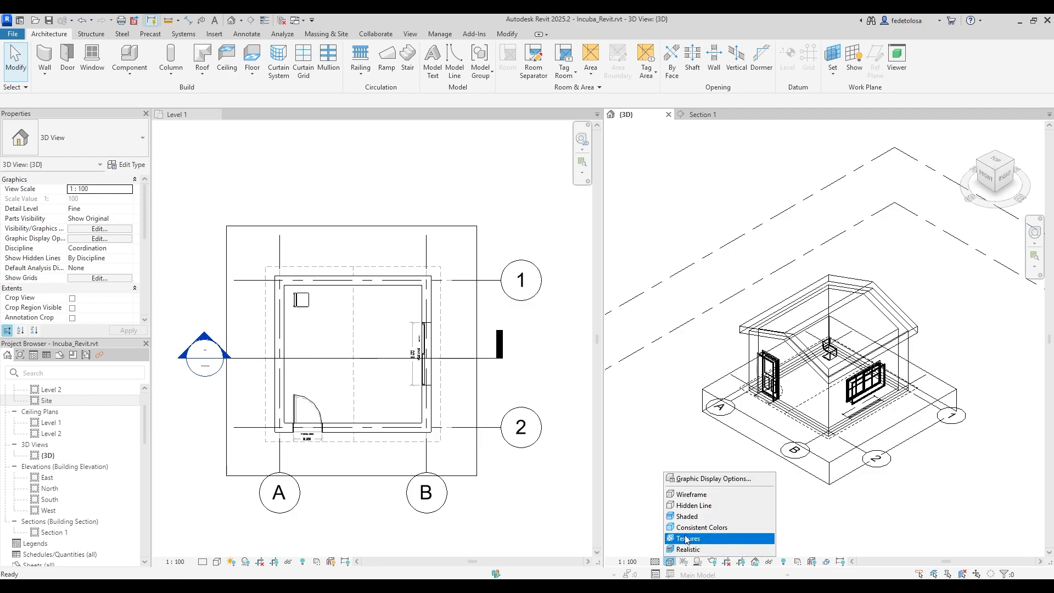
left_click(694, 505)
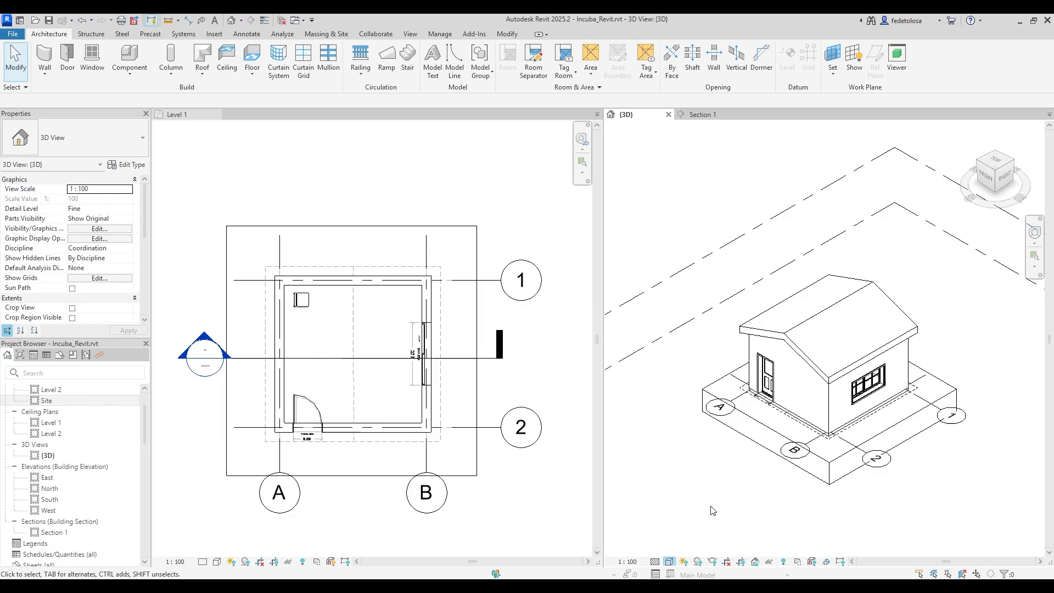
left_click(670, 561)
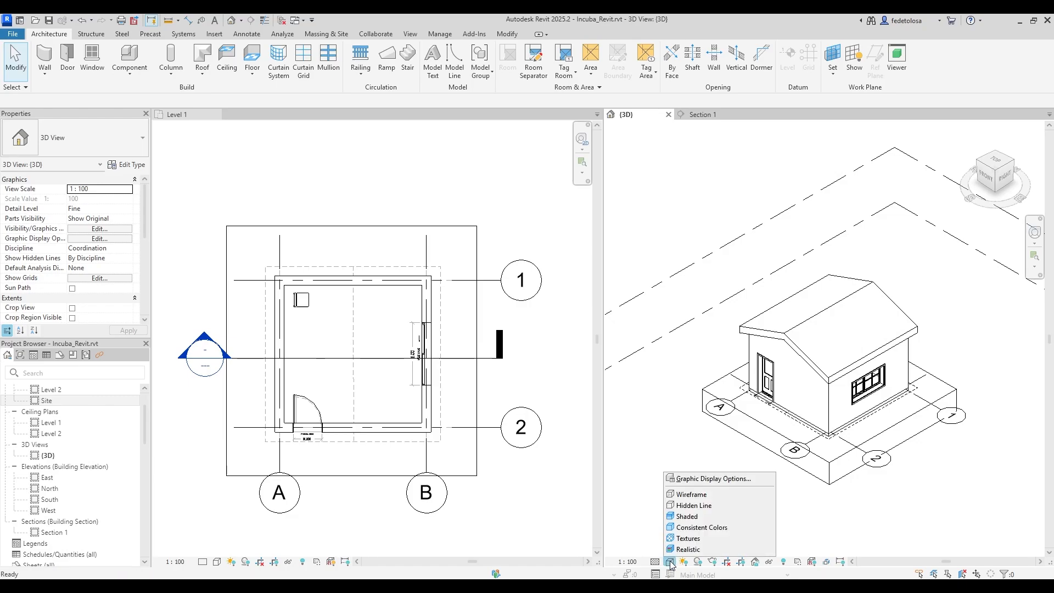
left_click(693, 513)
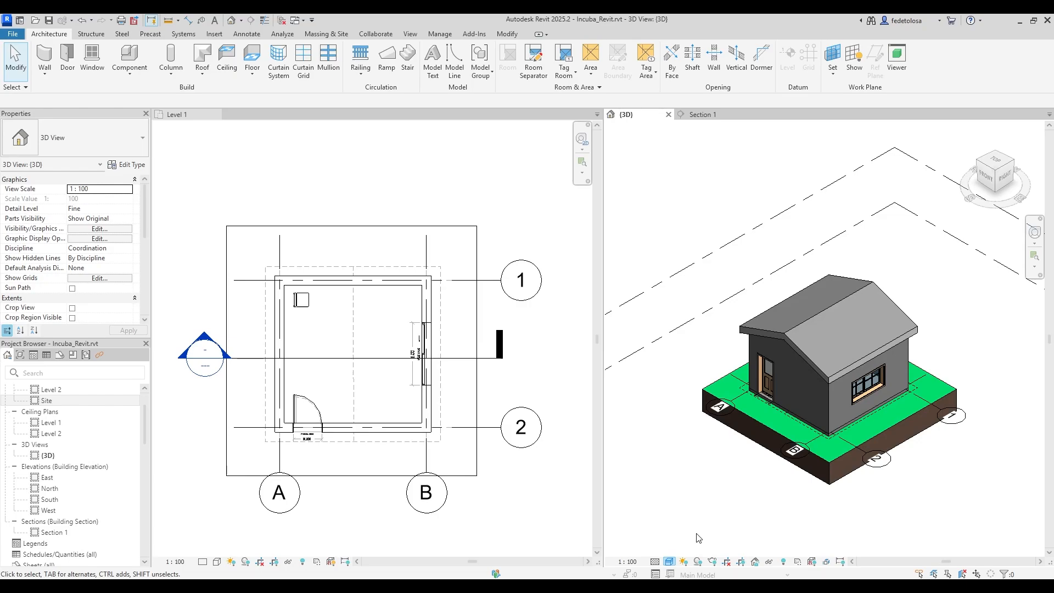
left_click(670, 561)
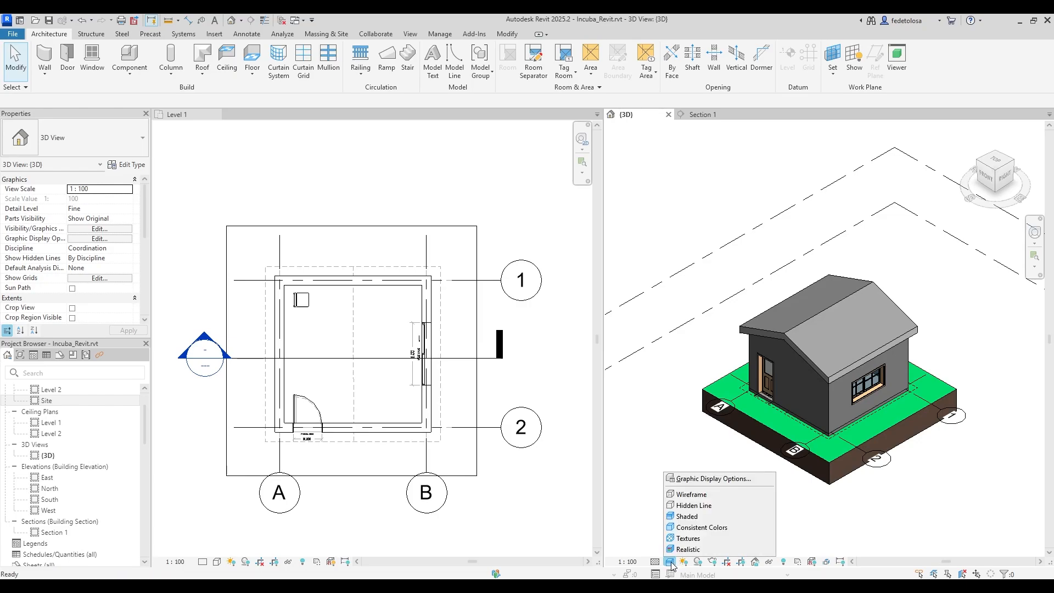
left_click(698, 528)
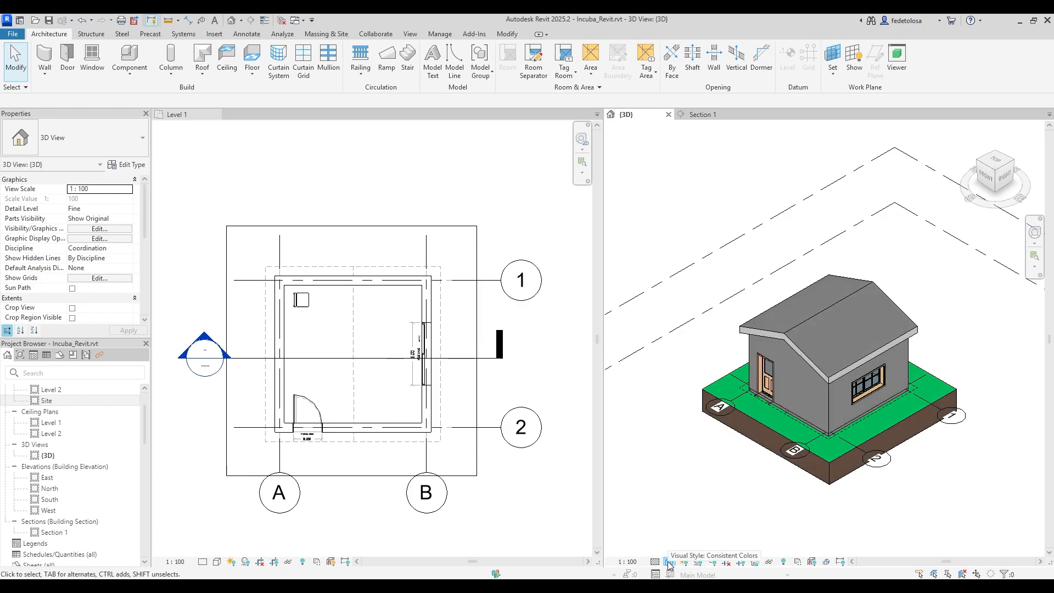
Try the Realistic style, return to Hidden Line, and open Graphic Display Options.
left_click(670, 562)
left_click(693, 544)
left_click(670, 562)
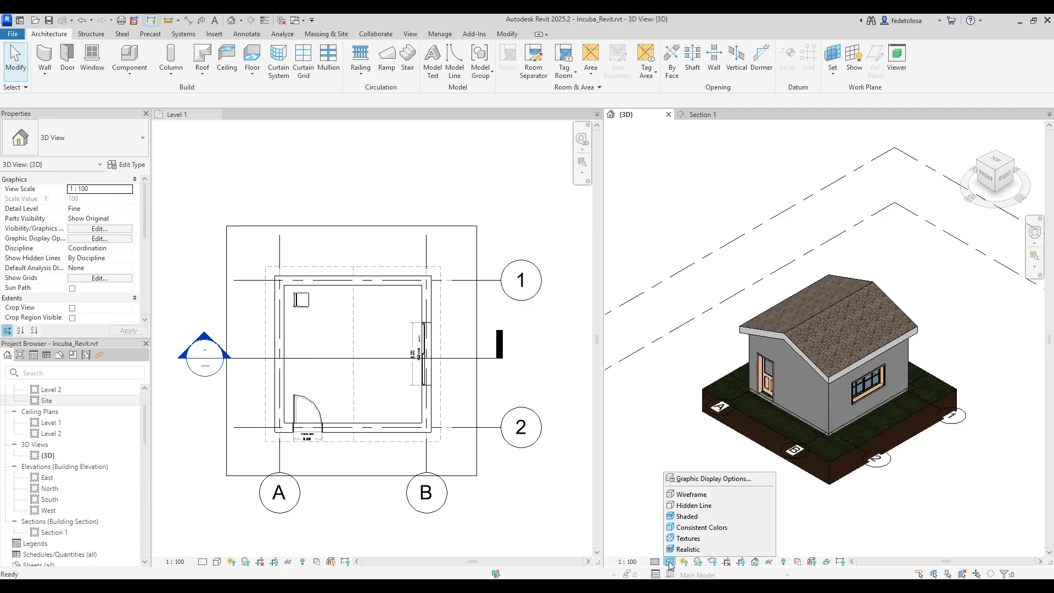
left_click(685, 550)
left_click(669, 562)
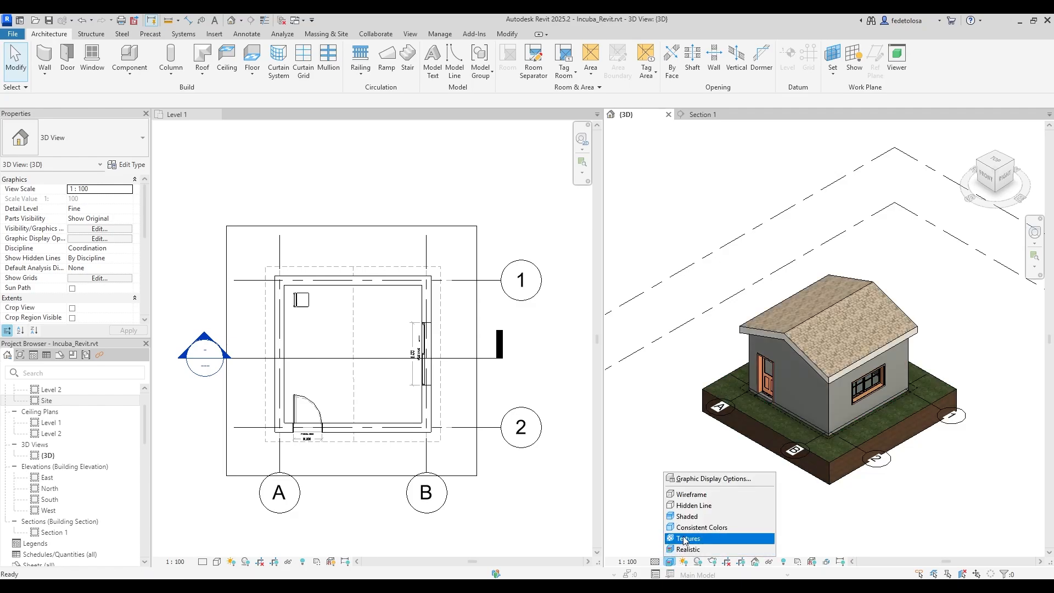
left_click(697, 505)
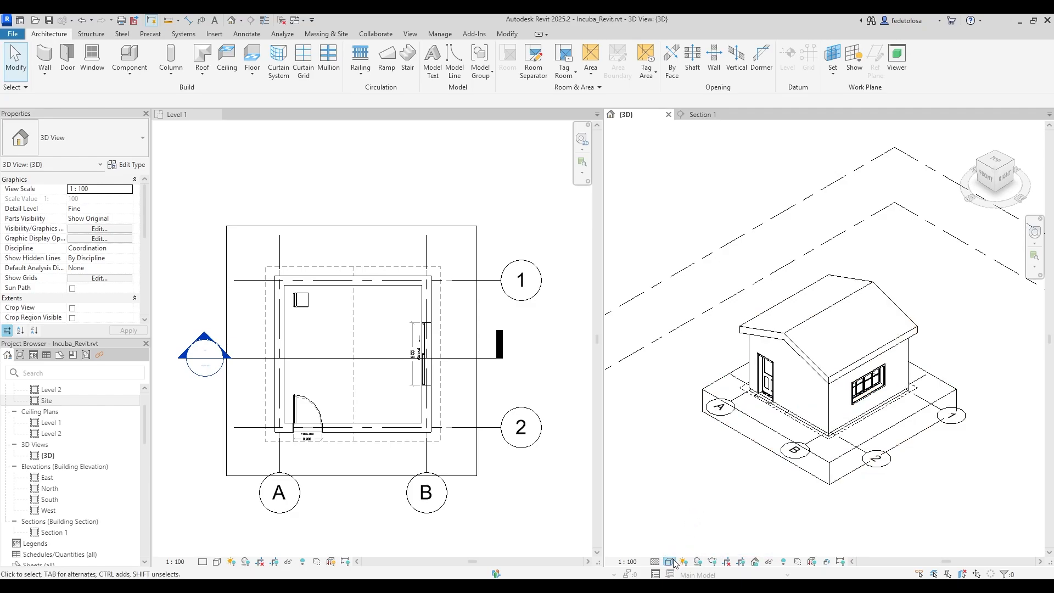
left_click(670, 562)
left_click(702, 484)
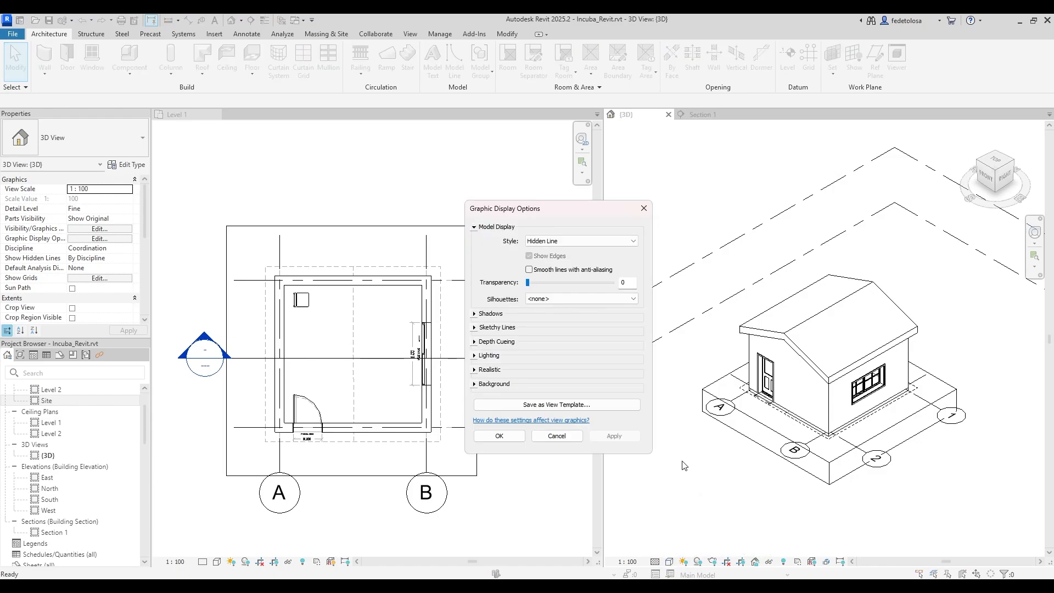
Expand and collapse the Shadows and Lighting sections, then close Graphic Display Options unchanged.
left_click(475, 315)
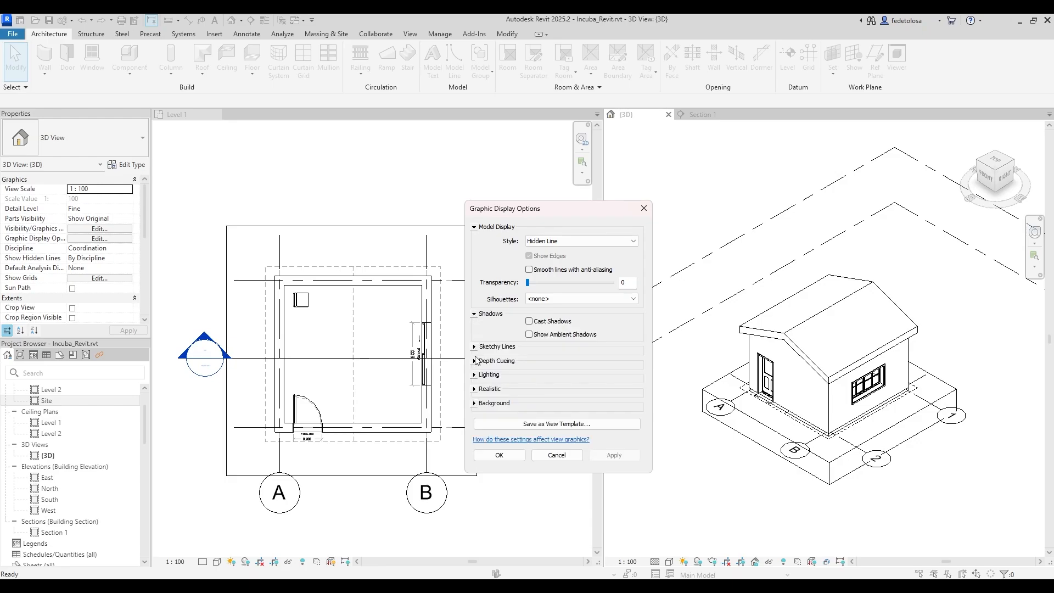
left_click(475, 376)
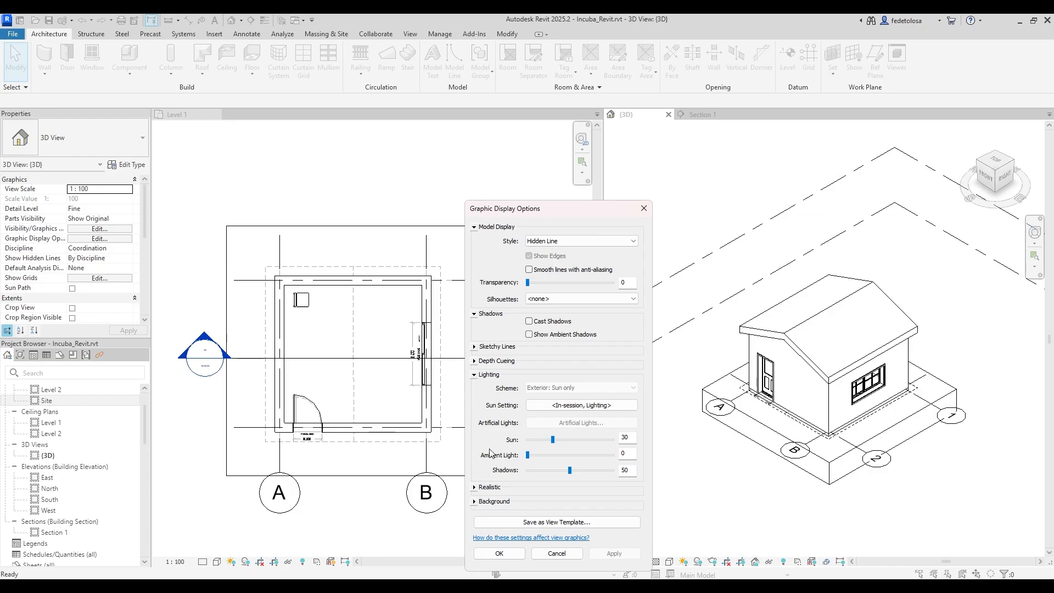
left_click(474, 314)
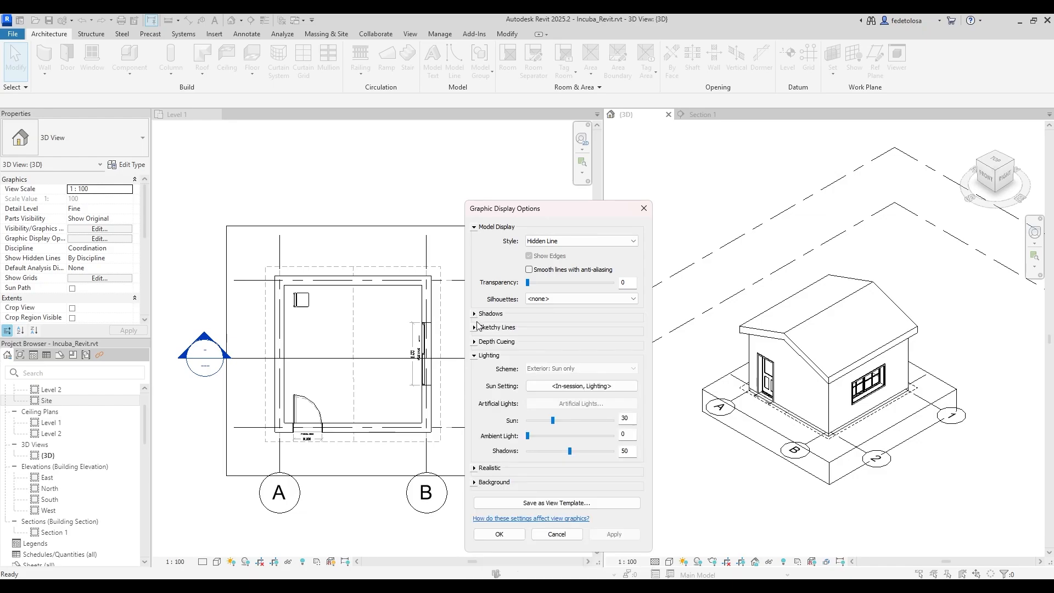
left_click(478, 357)
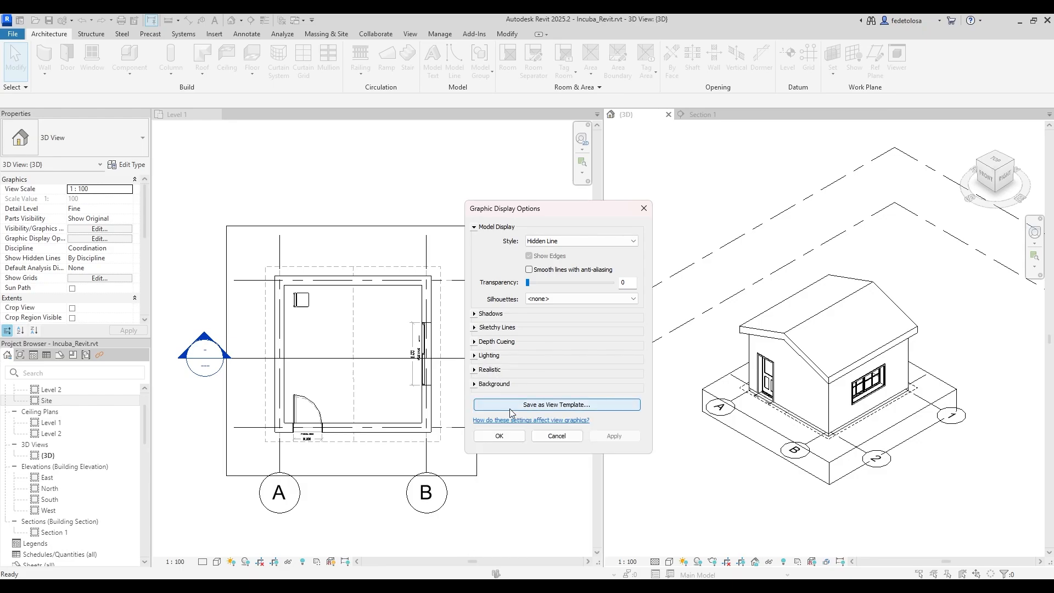
left_click(508, 440)
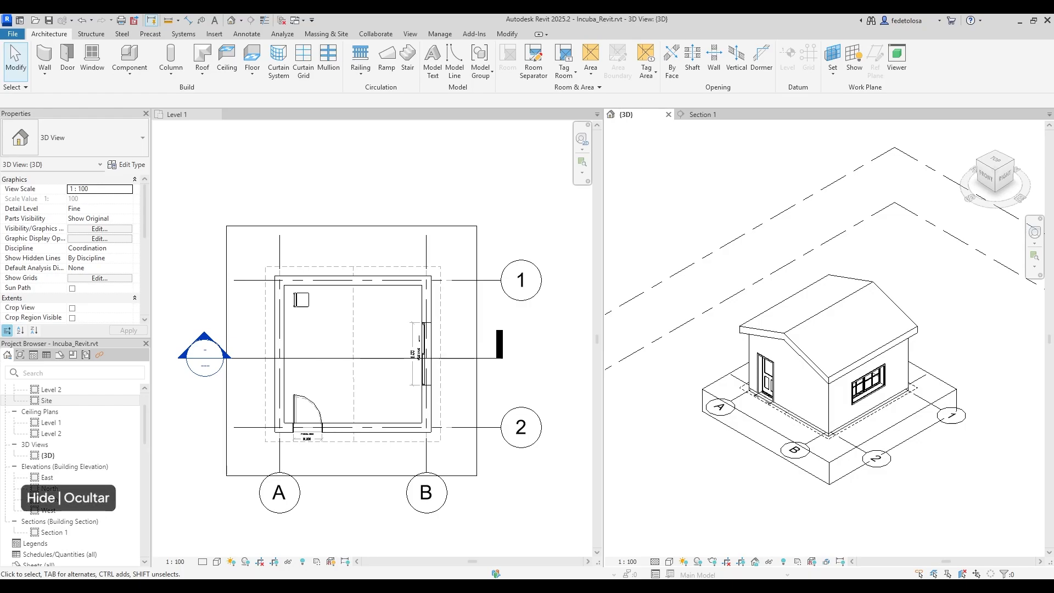
Hide the imported Incuba Revit.dwg in the 3D view with Hide in View > Elements.
left_click(793, 427)
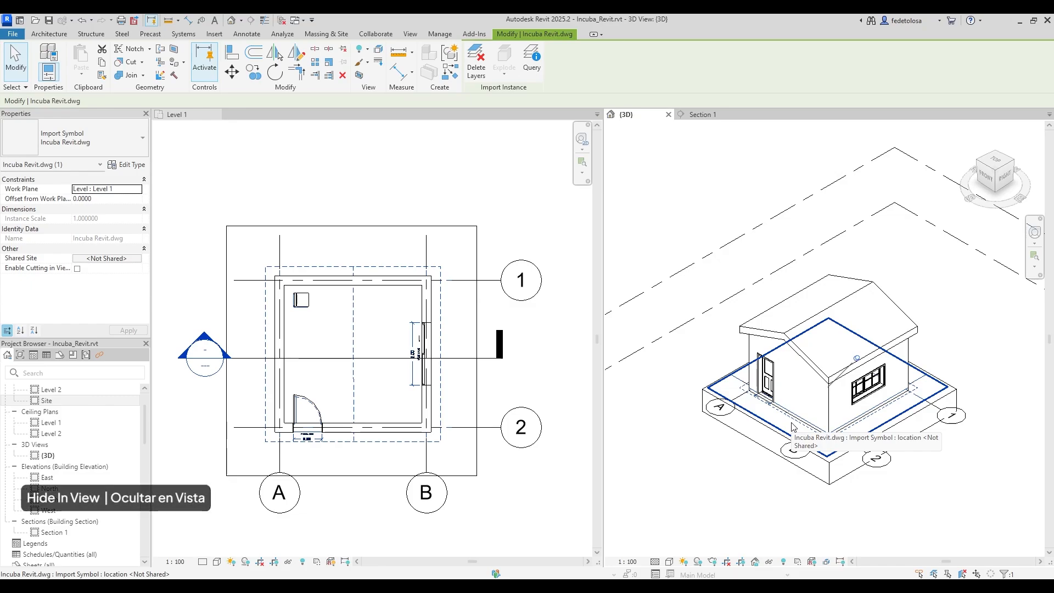
right_click(793, 427)
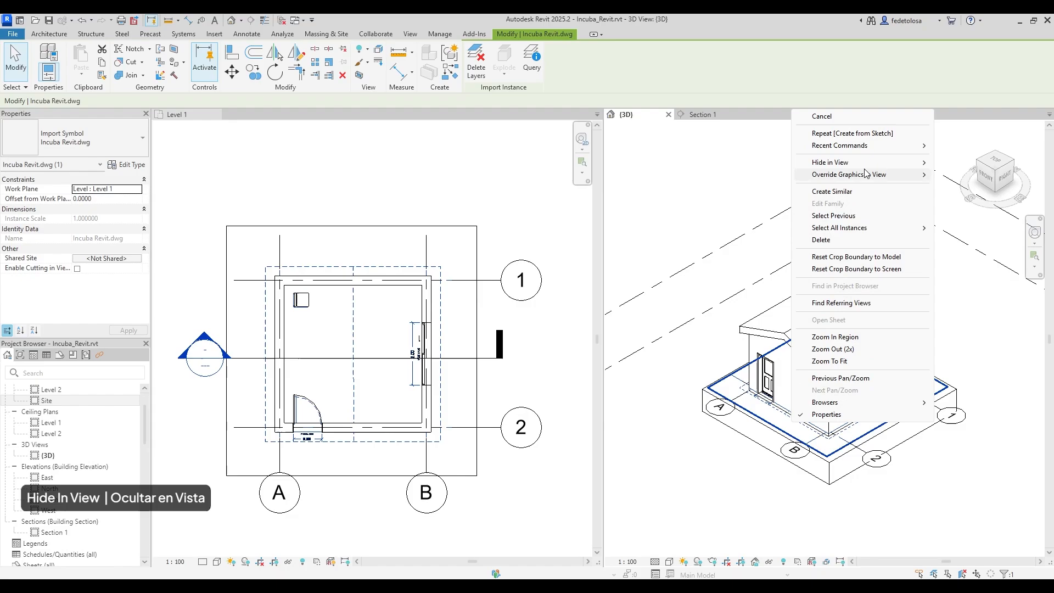
mouse_move(876, 166)
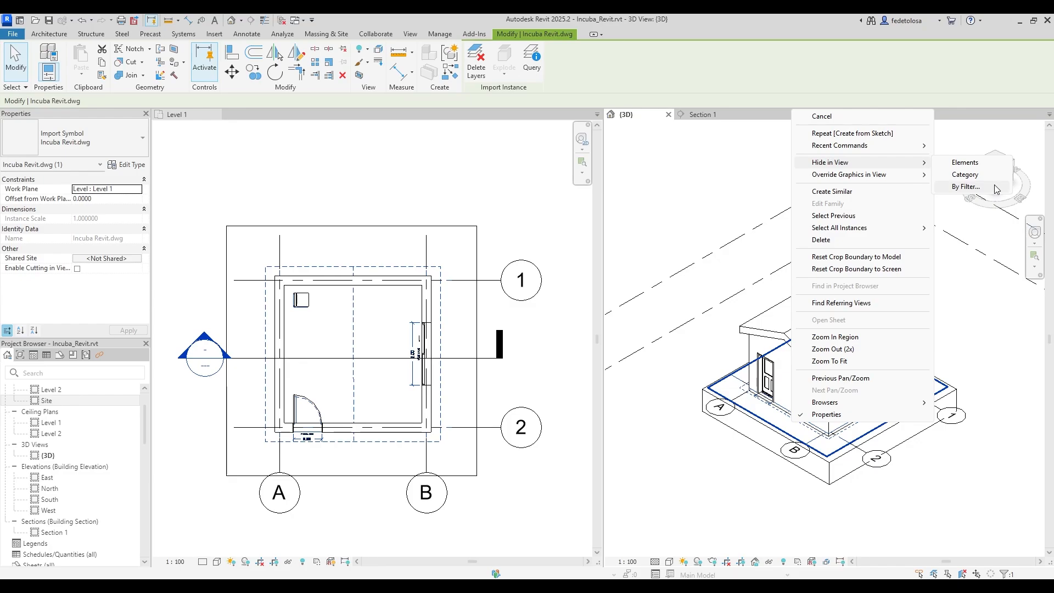
left_click(966, 162)
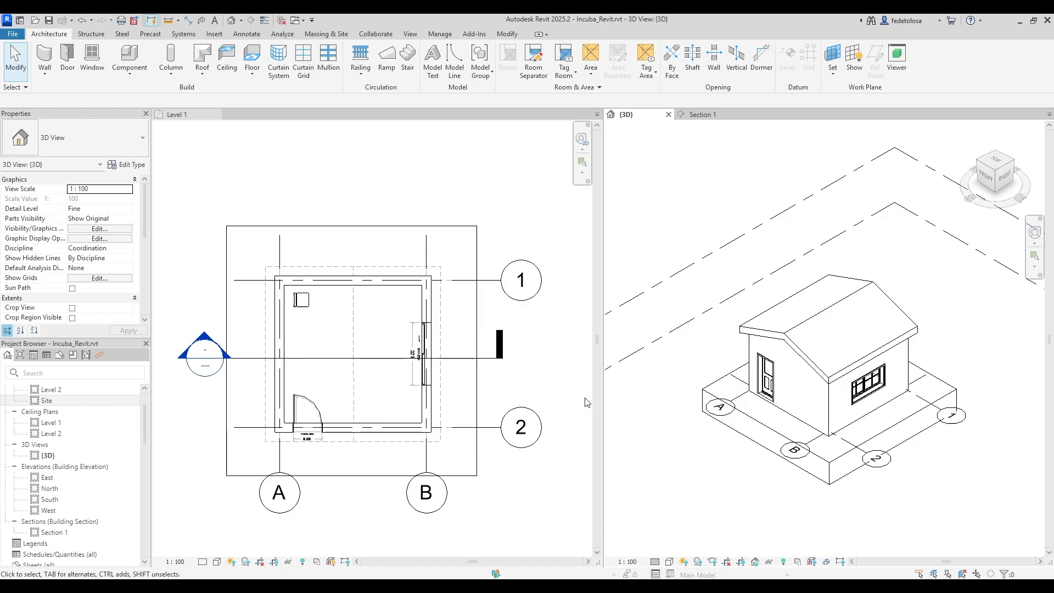
Select the imported drawing in the Level 1 plan, then make the 3D view active again.
left_click(439, 302)
left_click(439, 302)
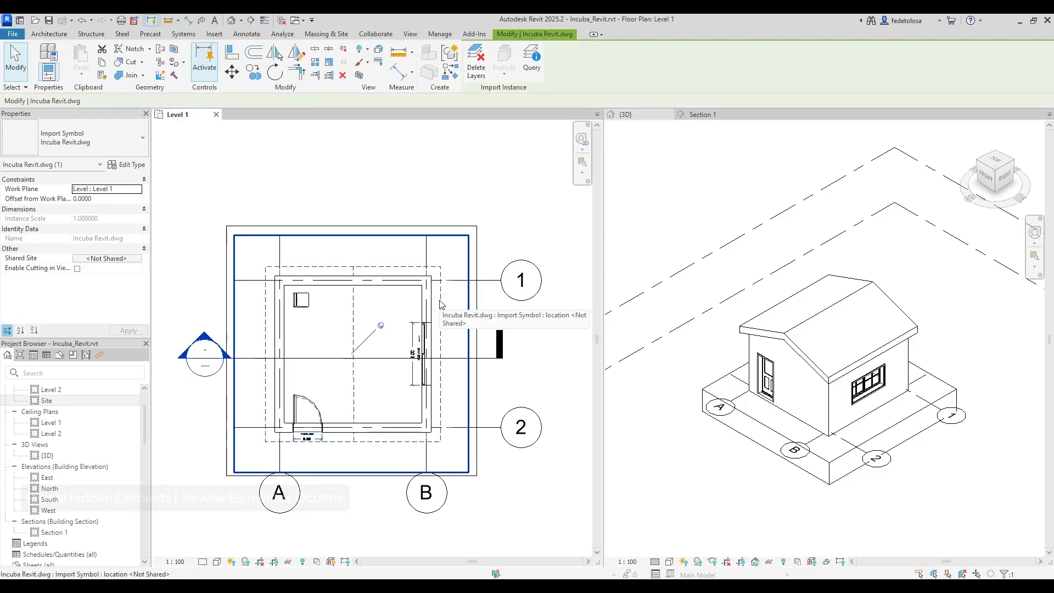
left_click(689, 451)
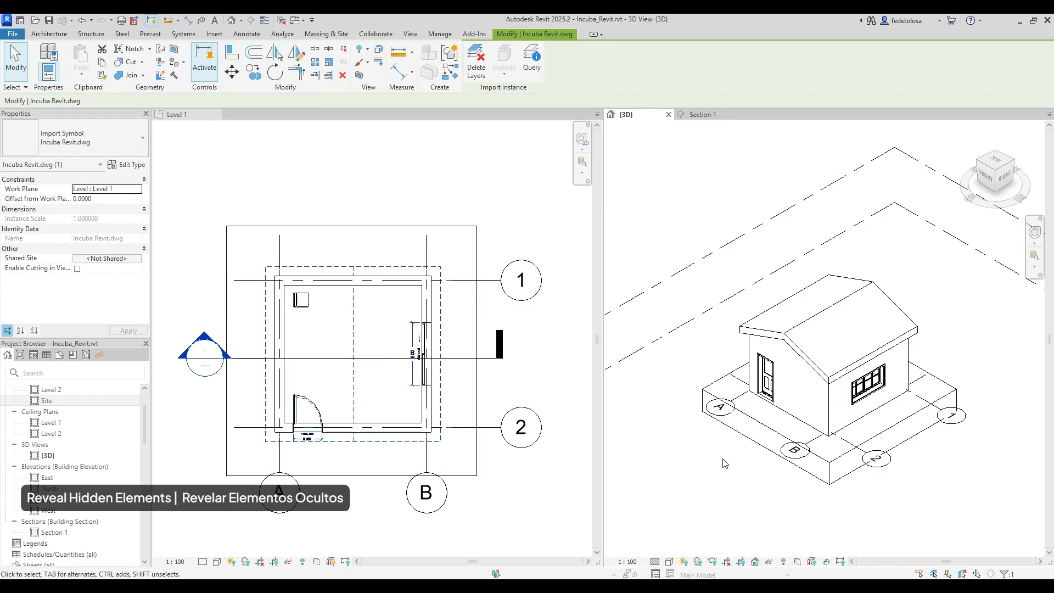
Reveal hidden elements, unhide the Incuba Revit.dwg import, and exit reveal mode.
left_click(783, 563)
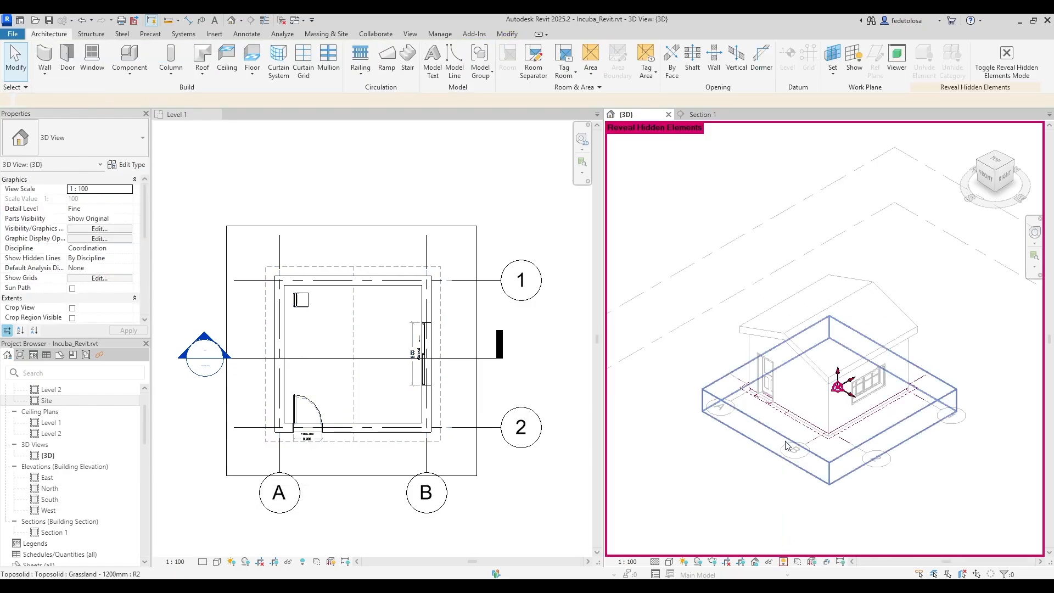
left_click(795, 427)
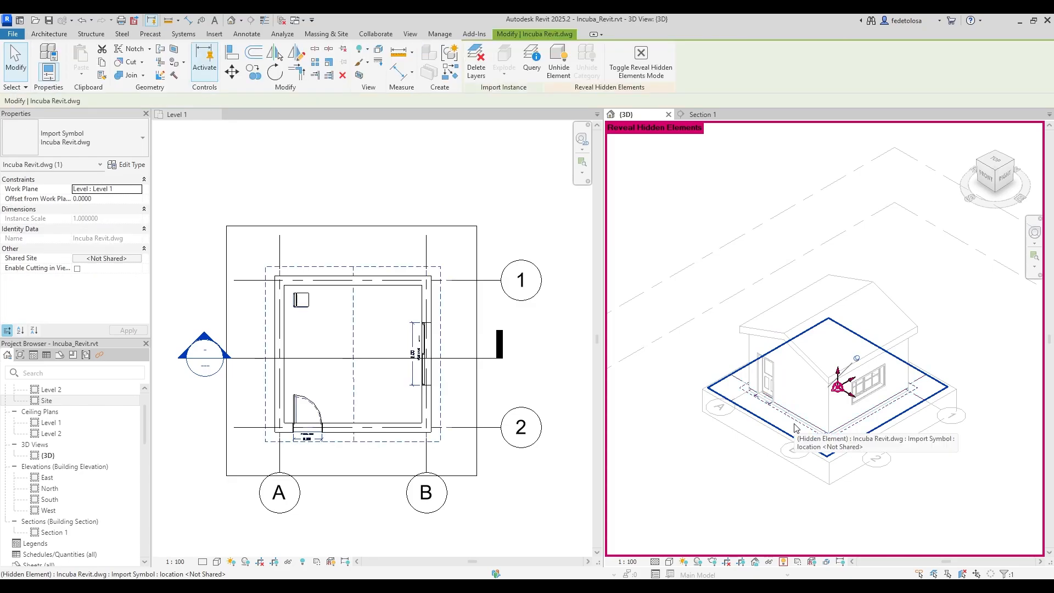
right_click(795, 424)
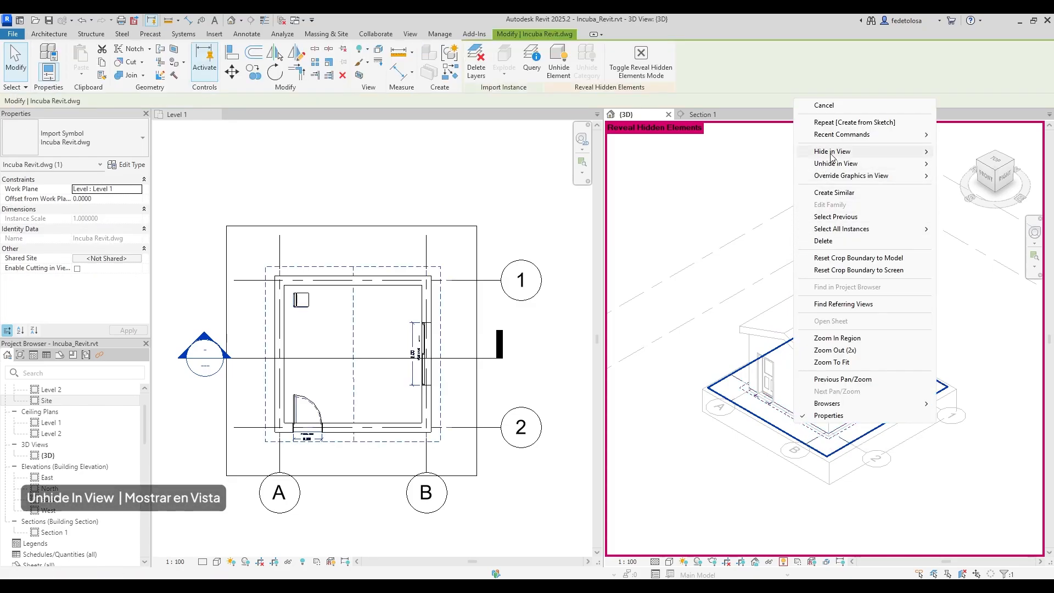
mouse_move(833, 164)
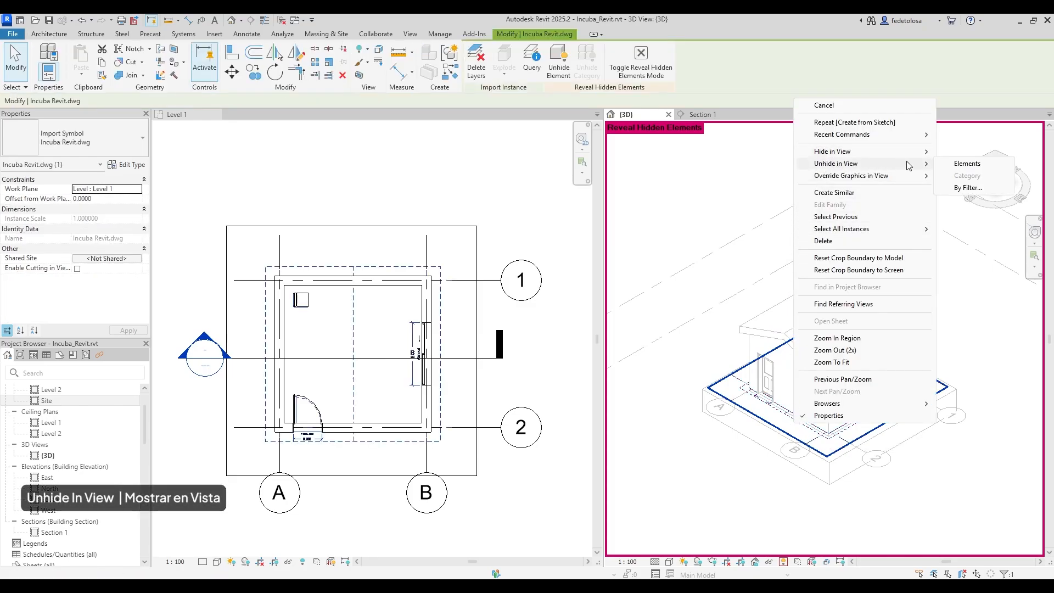
left_click(993, 166)
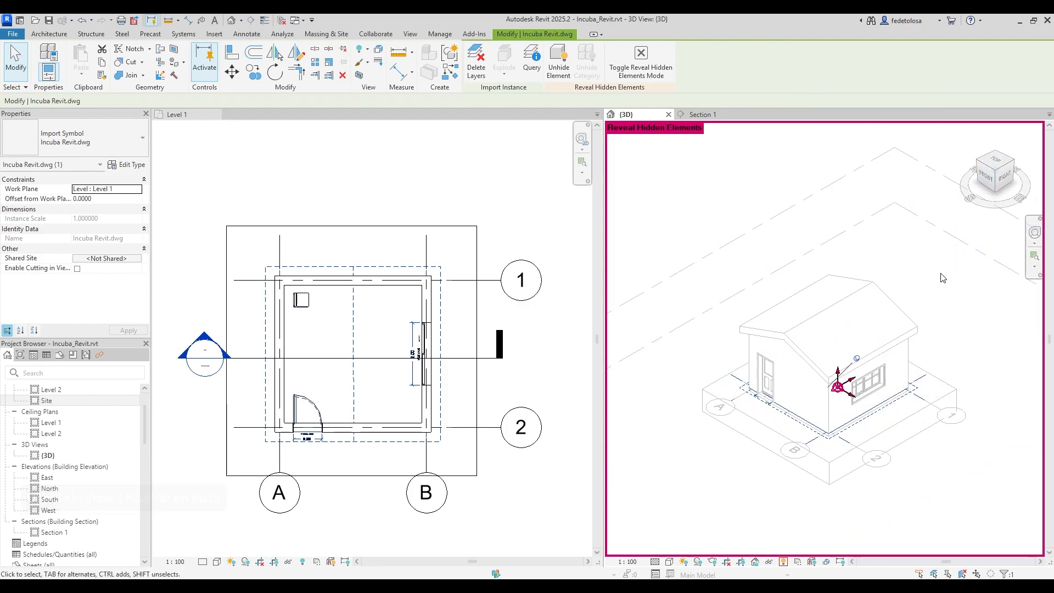
left_click(784, 562)
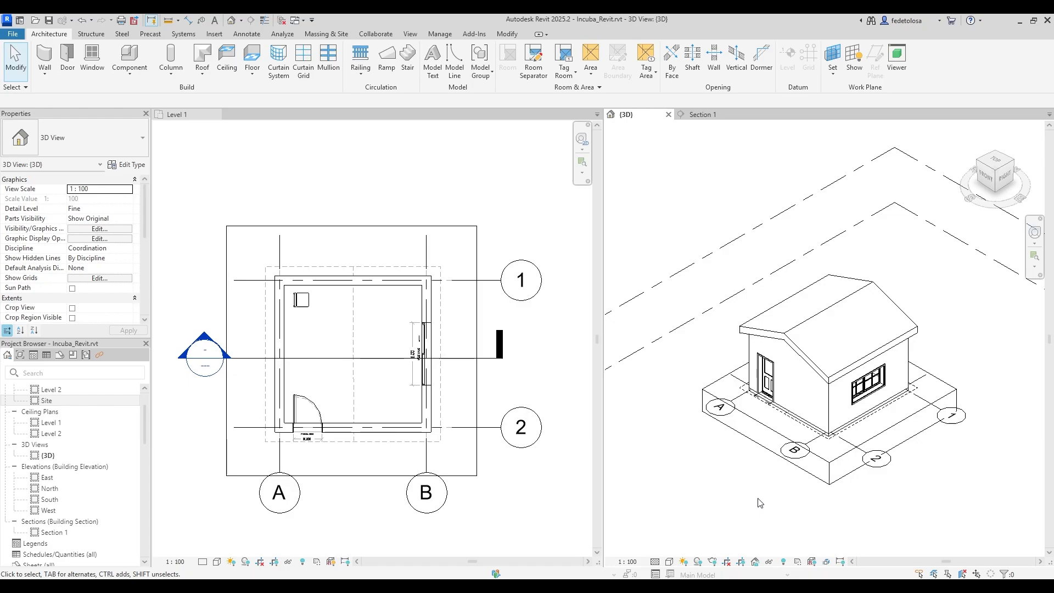
left_click(801, 422)
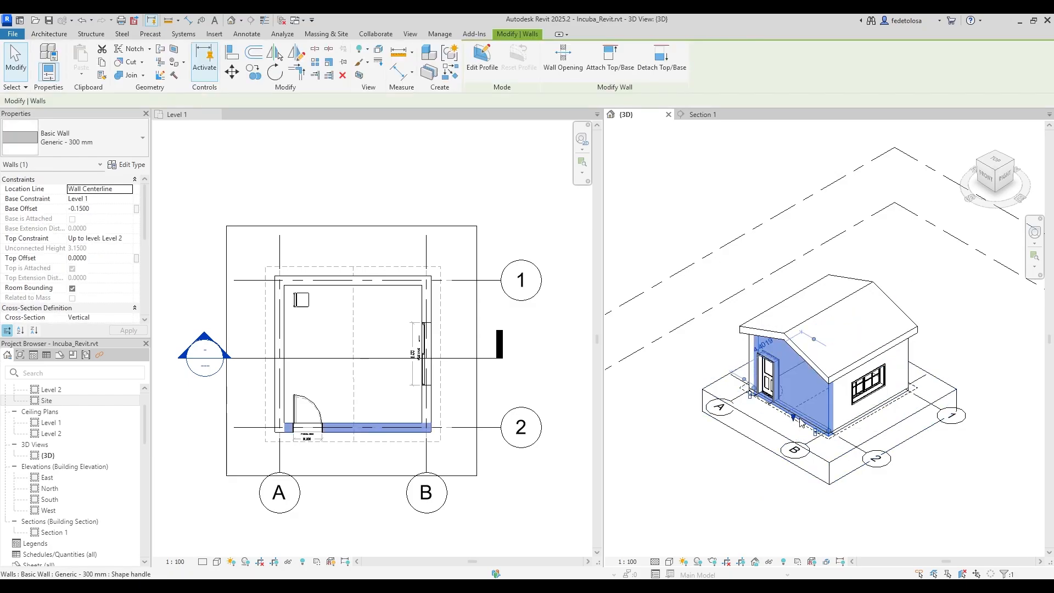
left_click(828, 377, "ctrl")
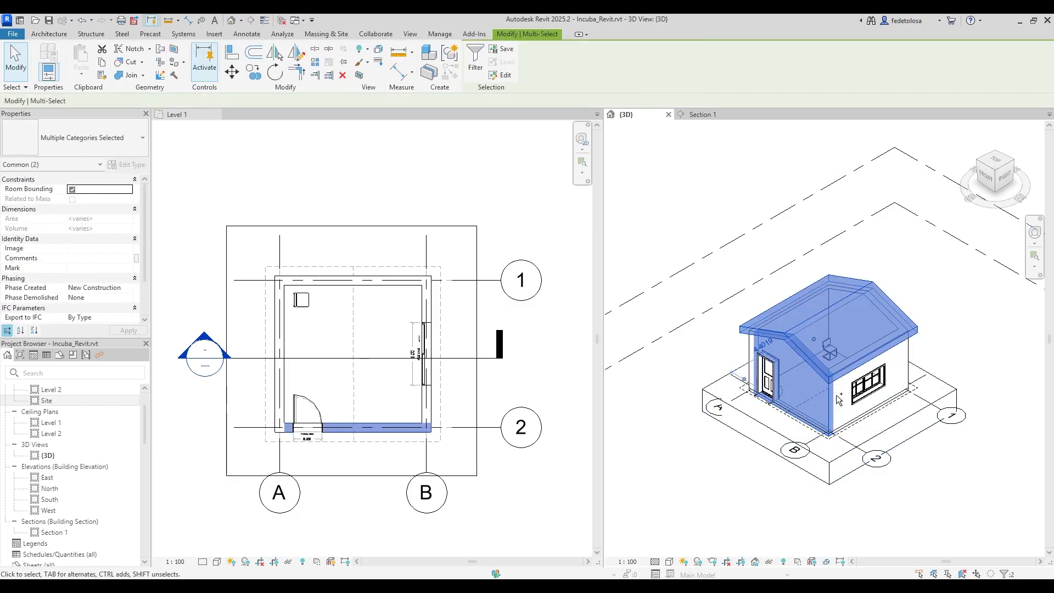
left_click(900, 385, "ctrl")
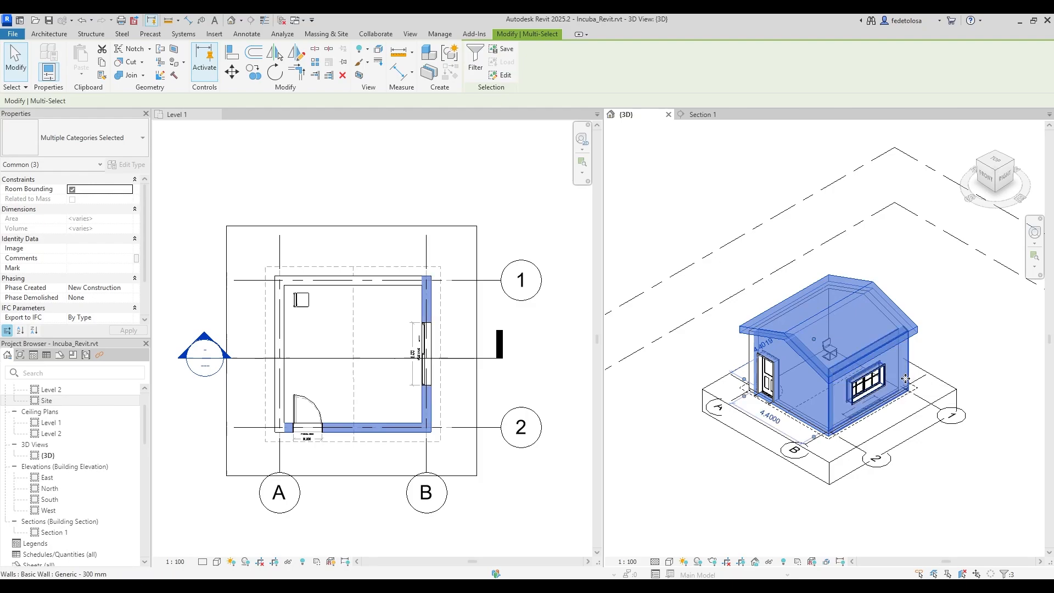
left_click(869, 380, "ctrl")
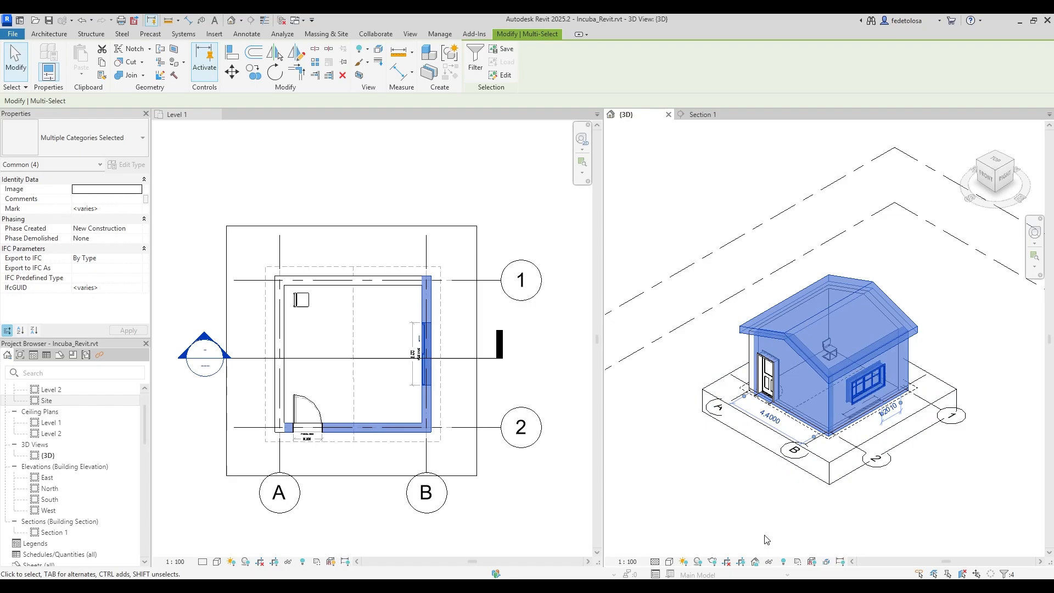
left_click(769, 562)
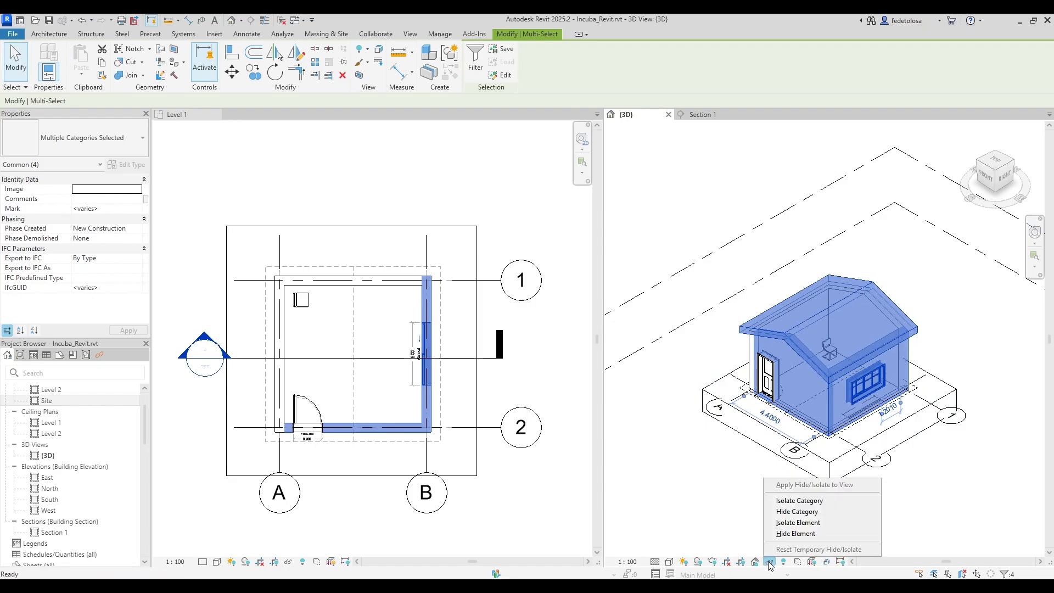
left_click(799, 528)
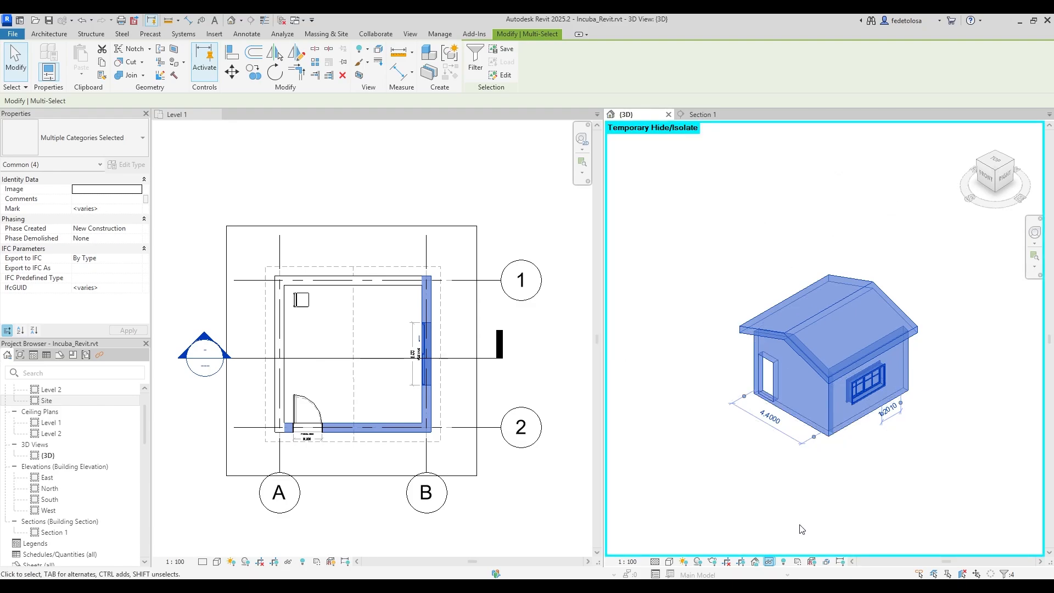
left_click(769, 562)
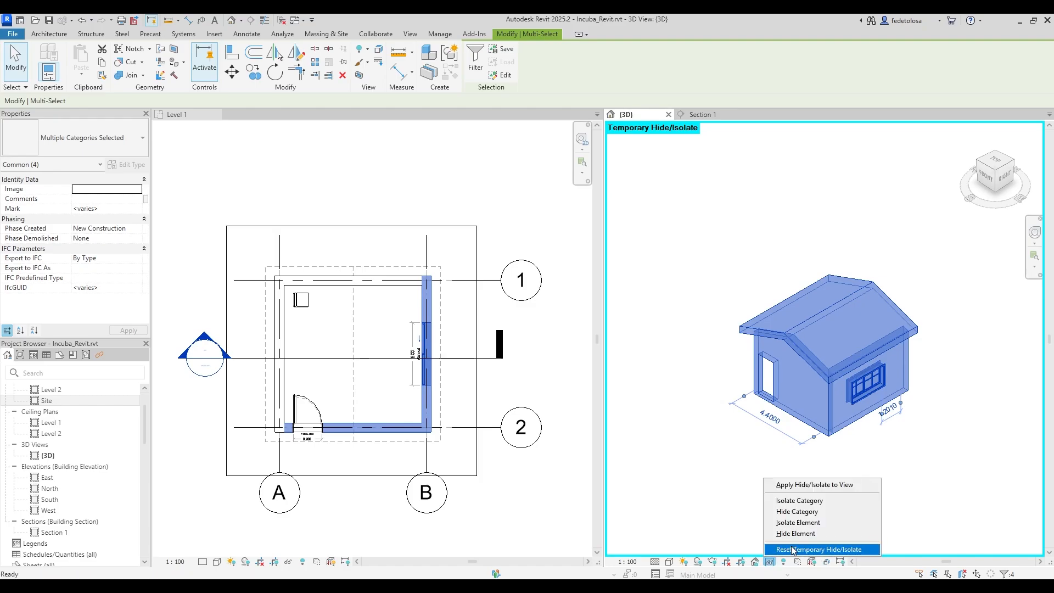
left_click(794, 550)
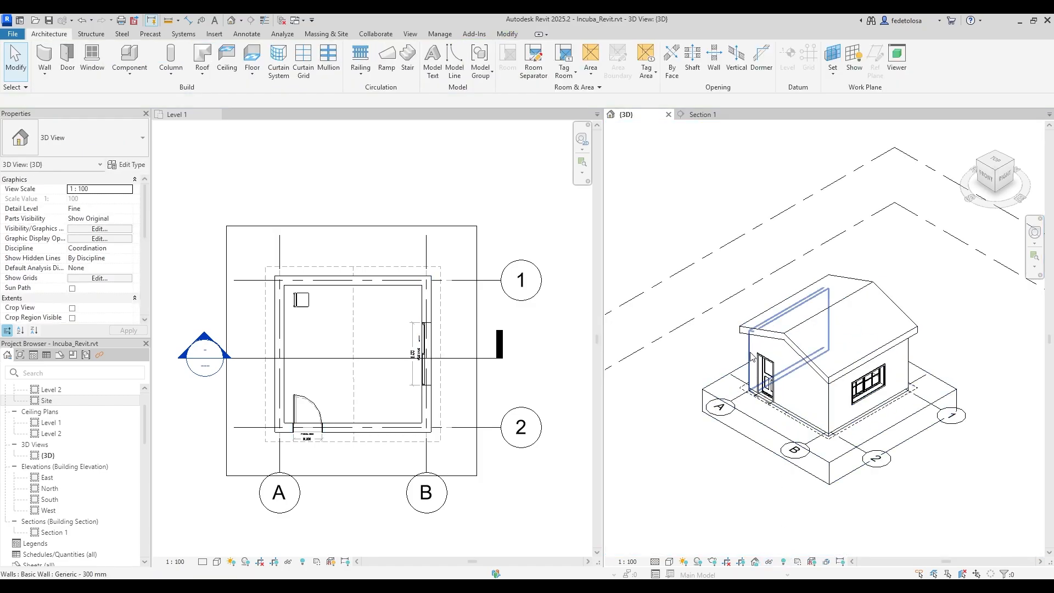
left_click(762, 372)
left_click(829, 405, "ctrl")
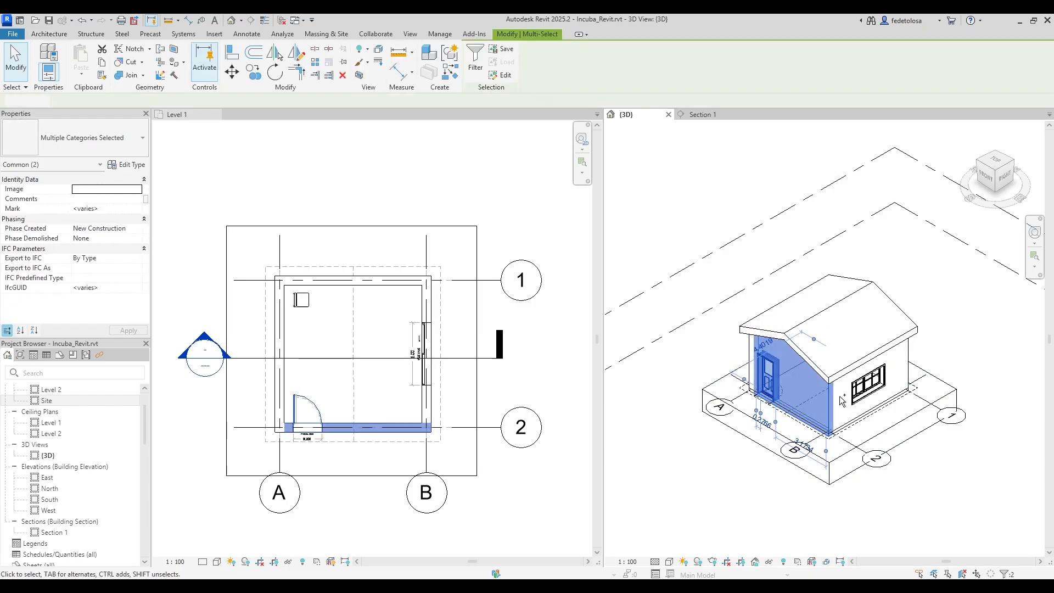
left_click(868, 383, "ctrl")
left_click(911, 359, "ctrl")
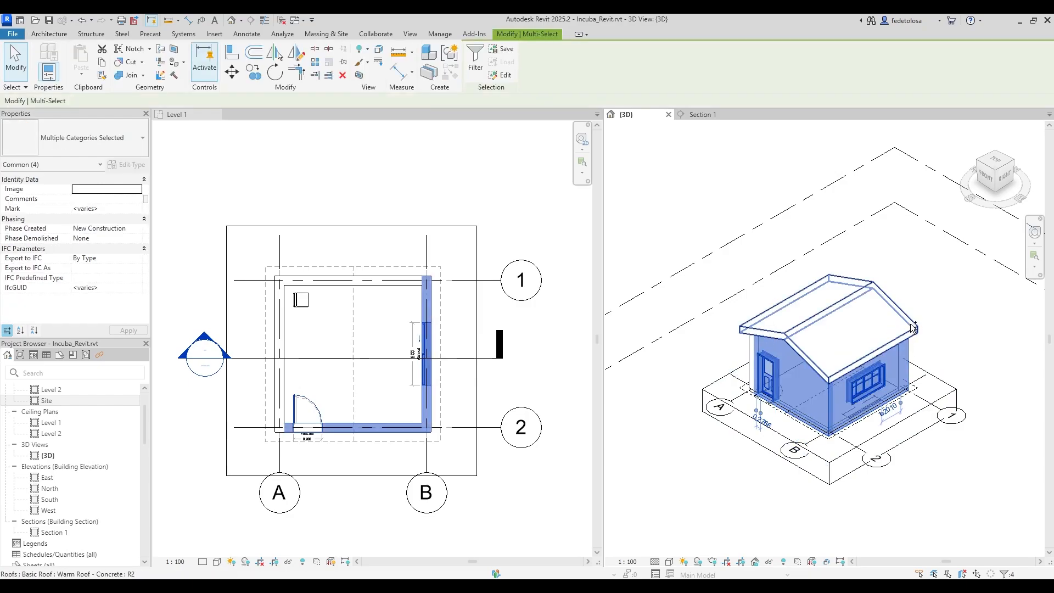
left_click(913, 330, "ctrl")
left_click(768, 562)
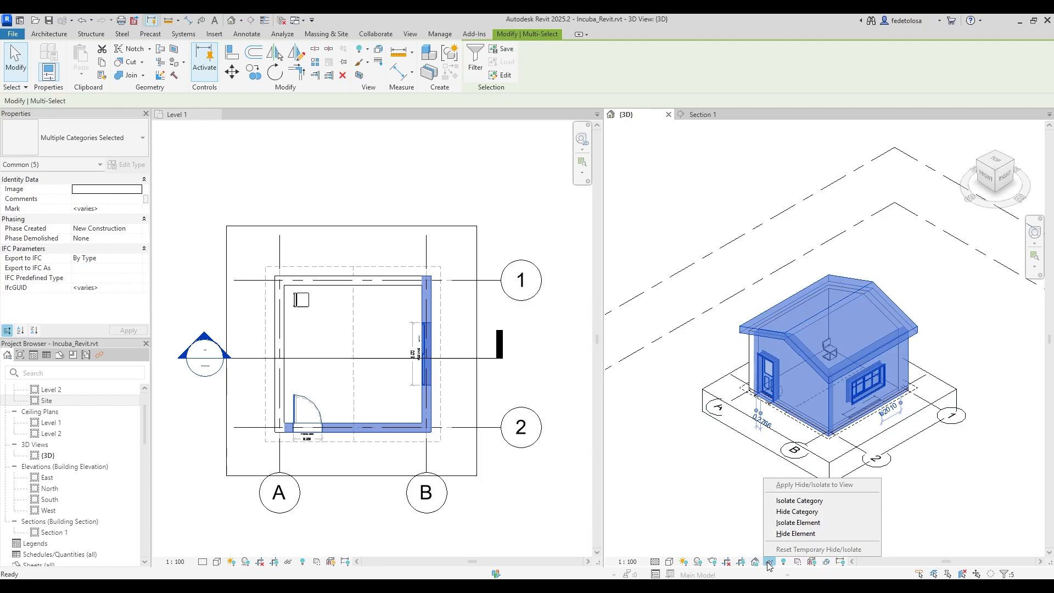
left_click(806, 534)
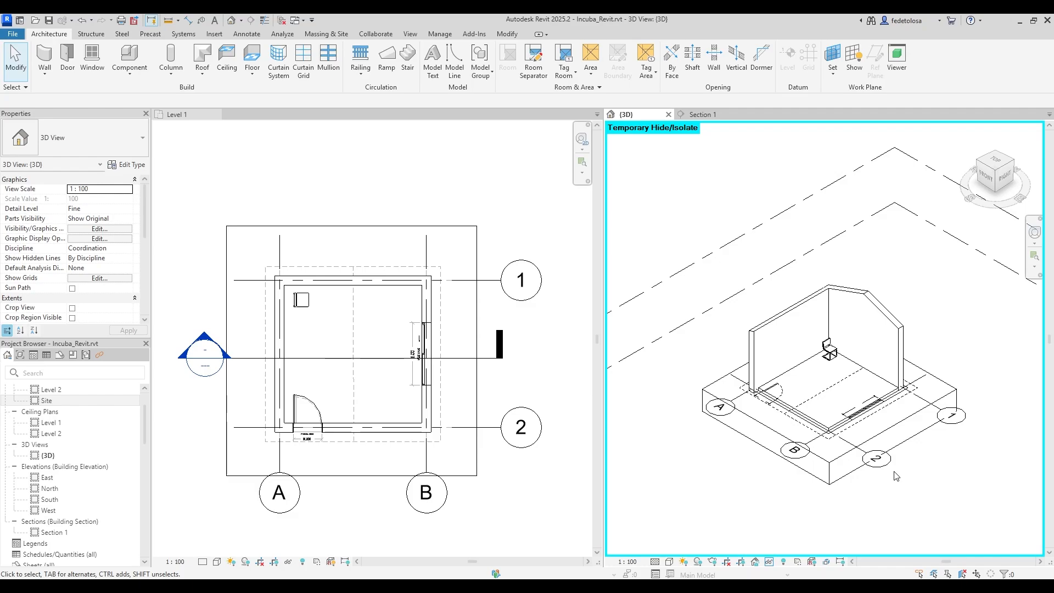
left_click(771, 563)
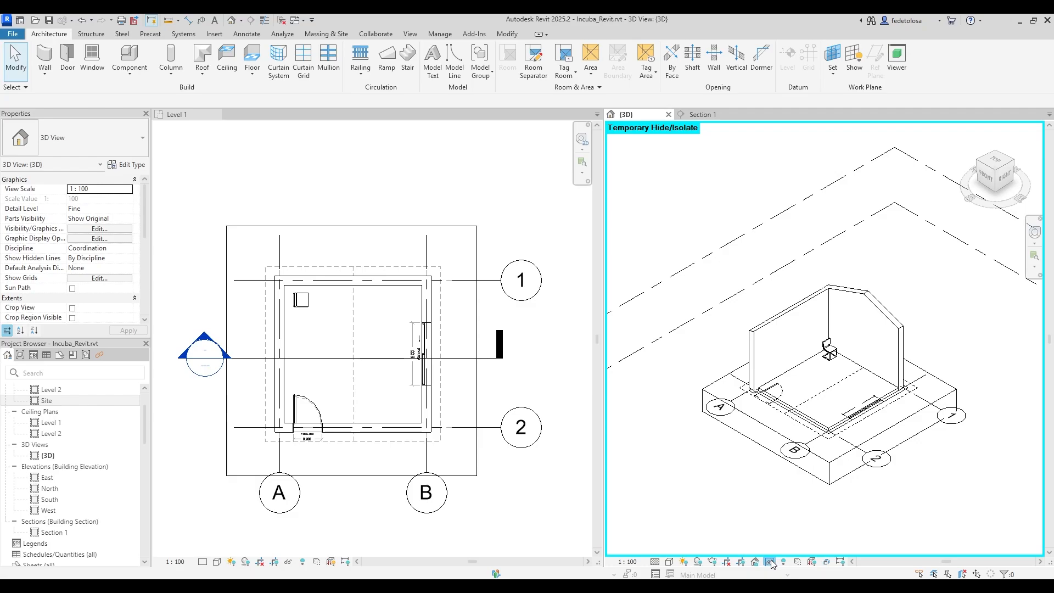
left_click(784, 561)
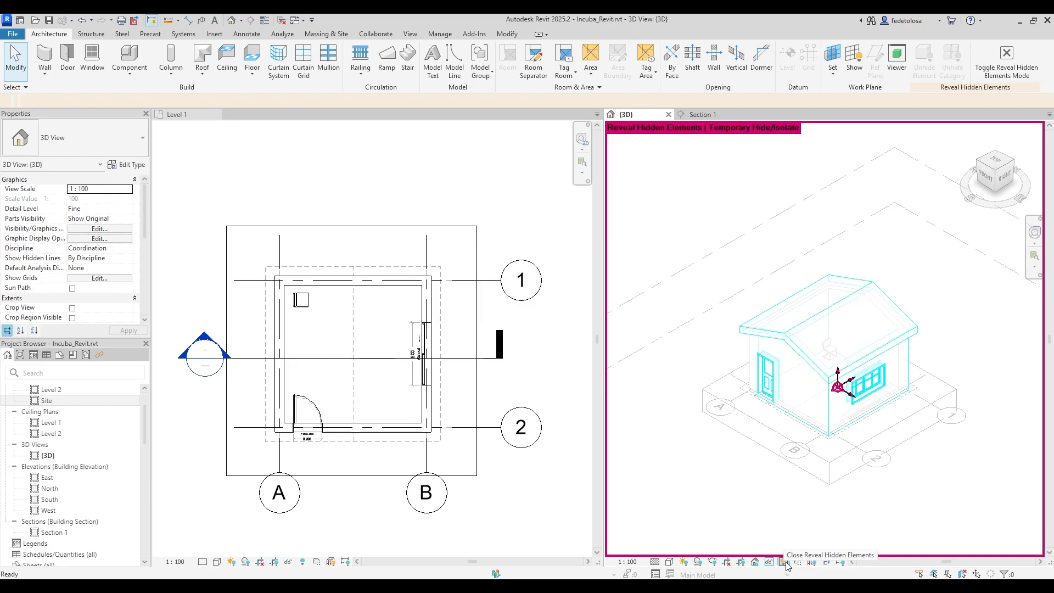
left_click(785, 562)
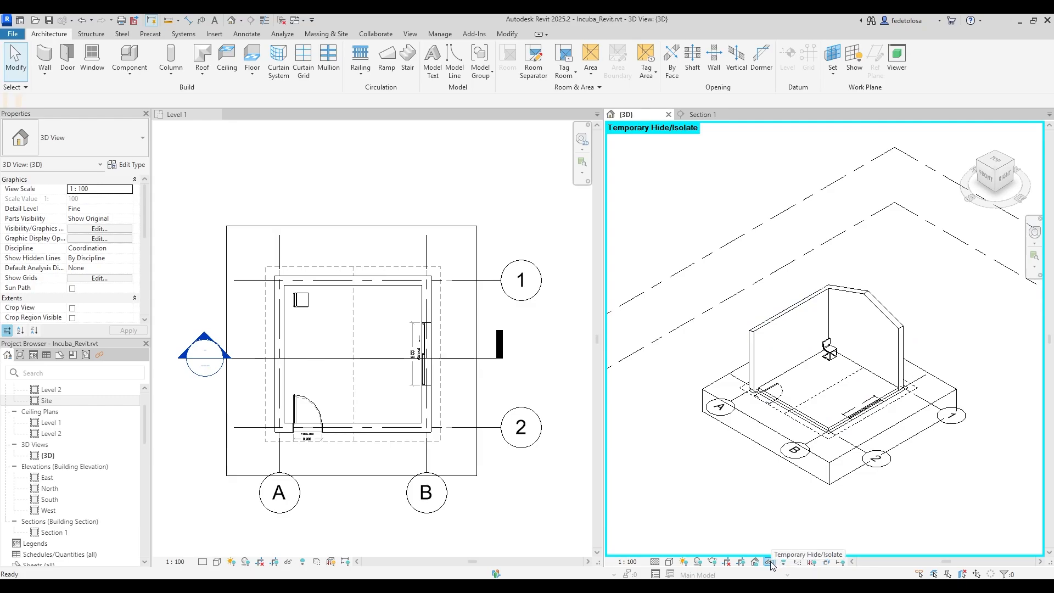
left_click(770, 563)
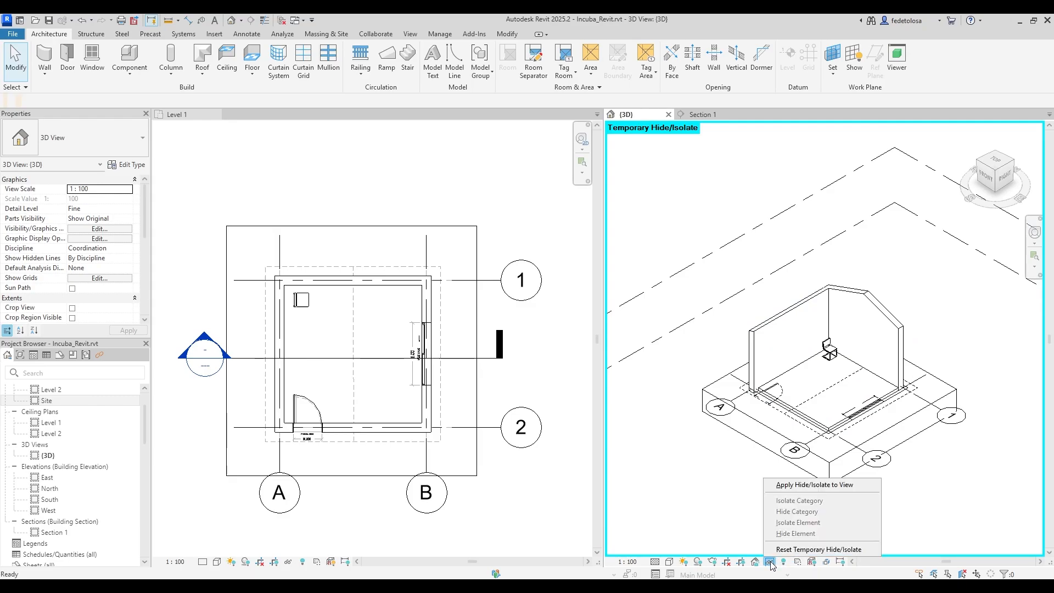
left_click(819, 549)
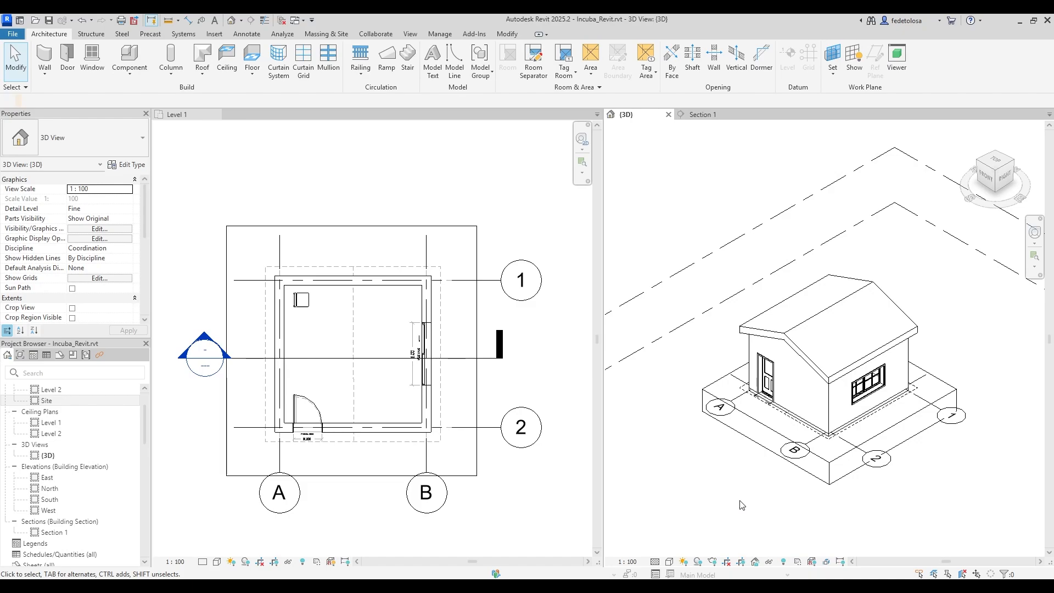
With Level 1 active, set the Walls cut line weight to 6 in Object Styles and apply.
left_click(589, 500)
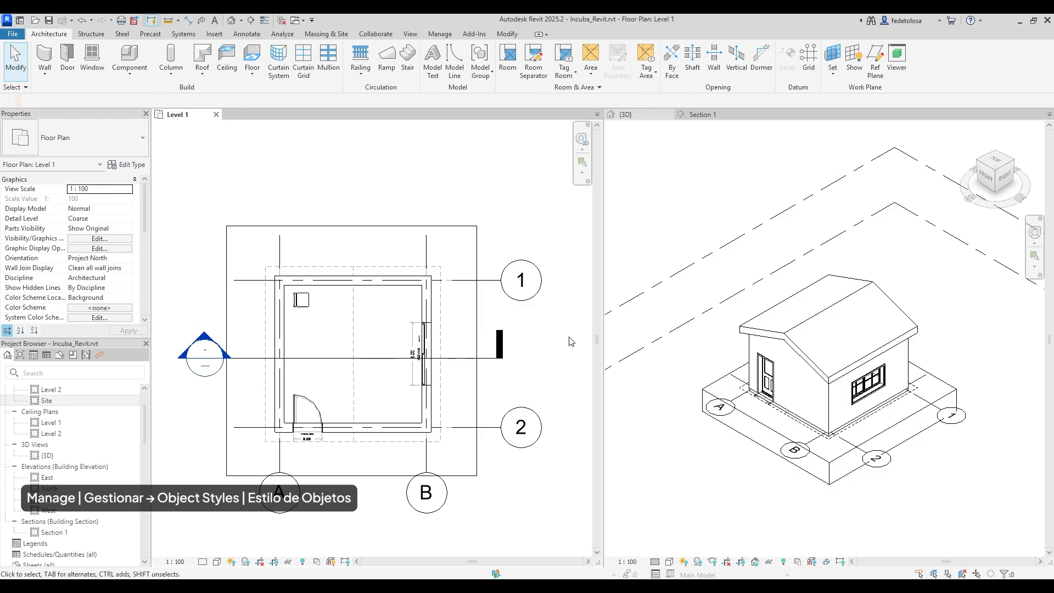
left_click(440, 34)
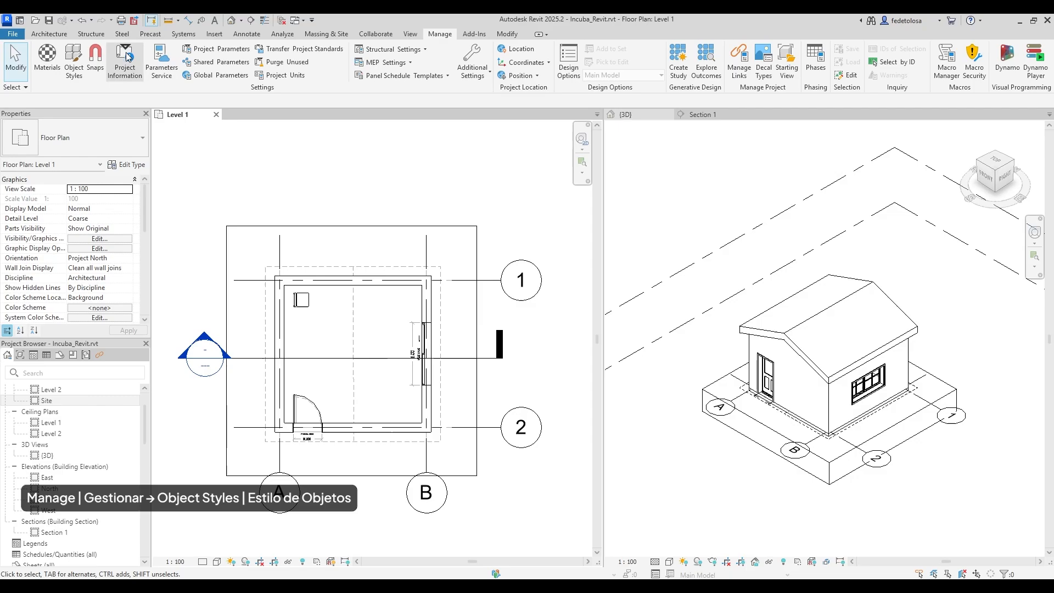
left_click(70, 62)
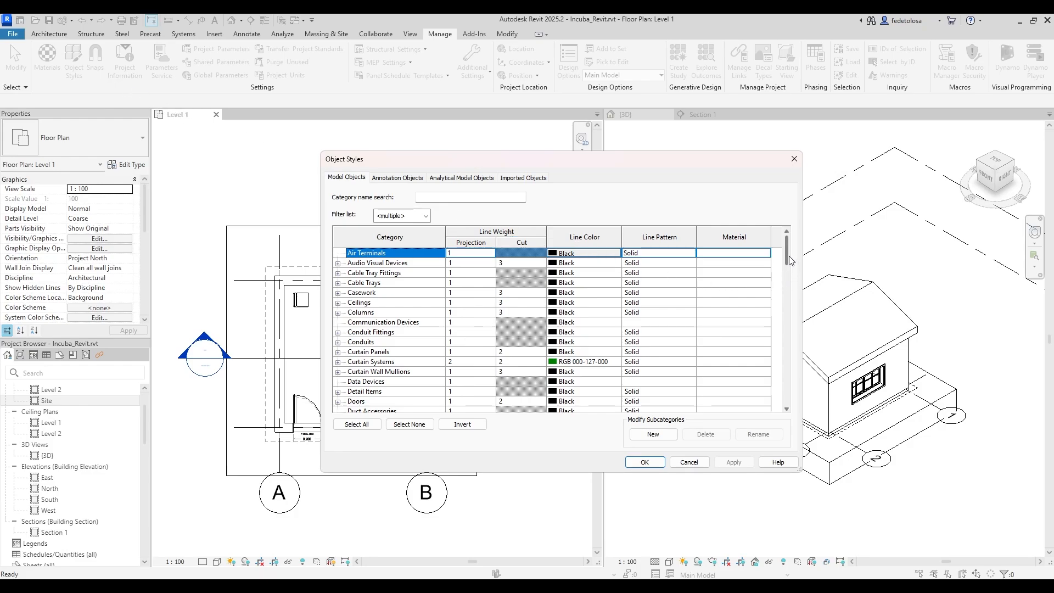
left_click_drag(791, 256, 797, 402)
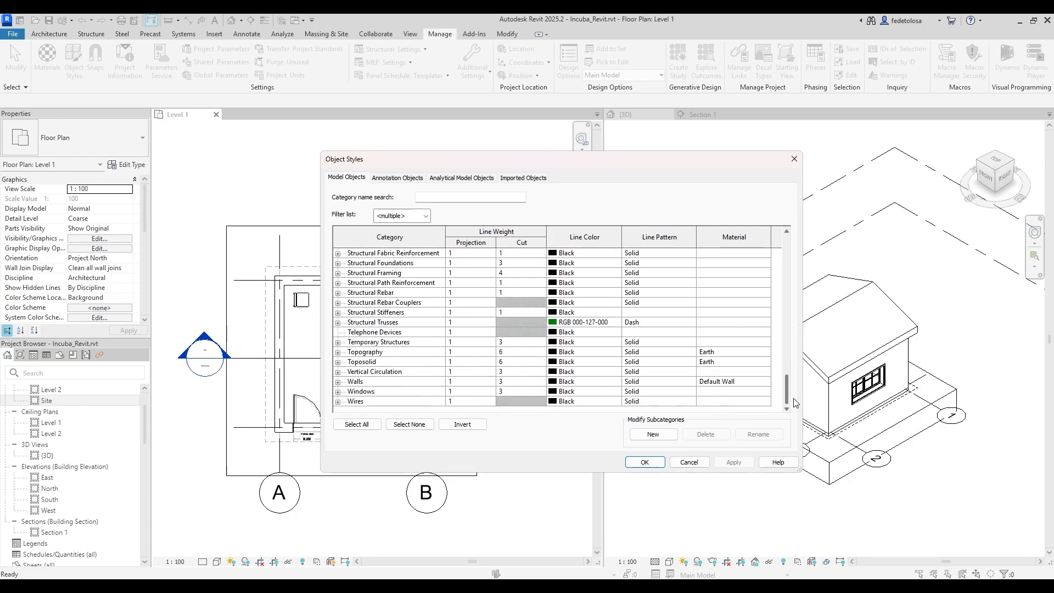
left_click(525, 384)
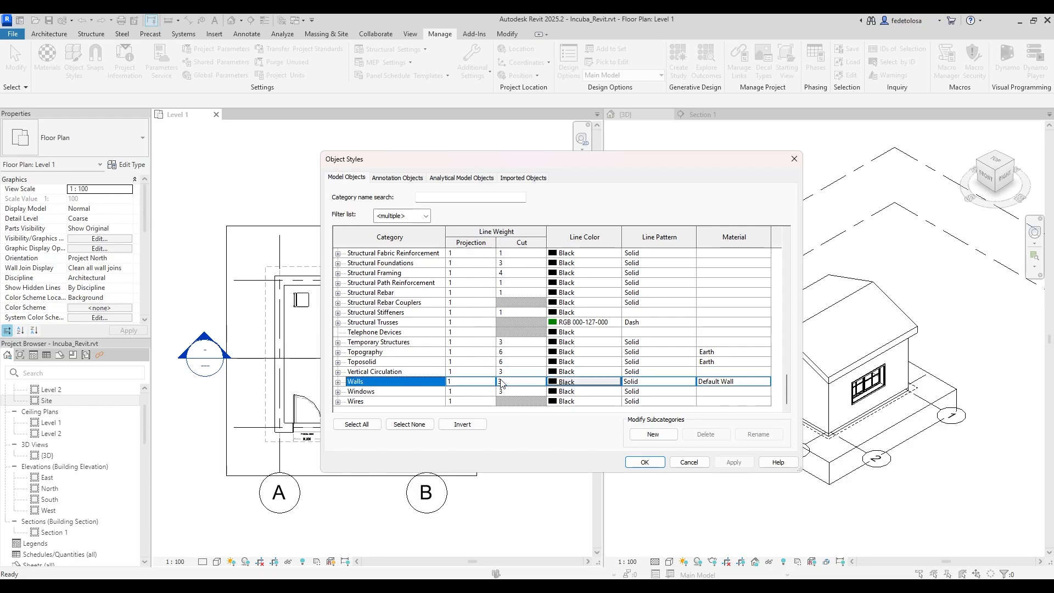
left_click(534, 381)
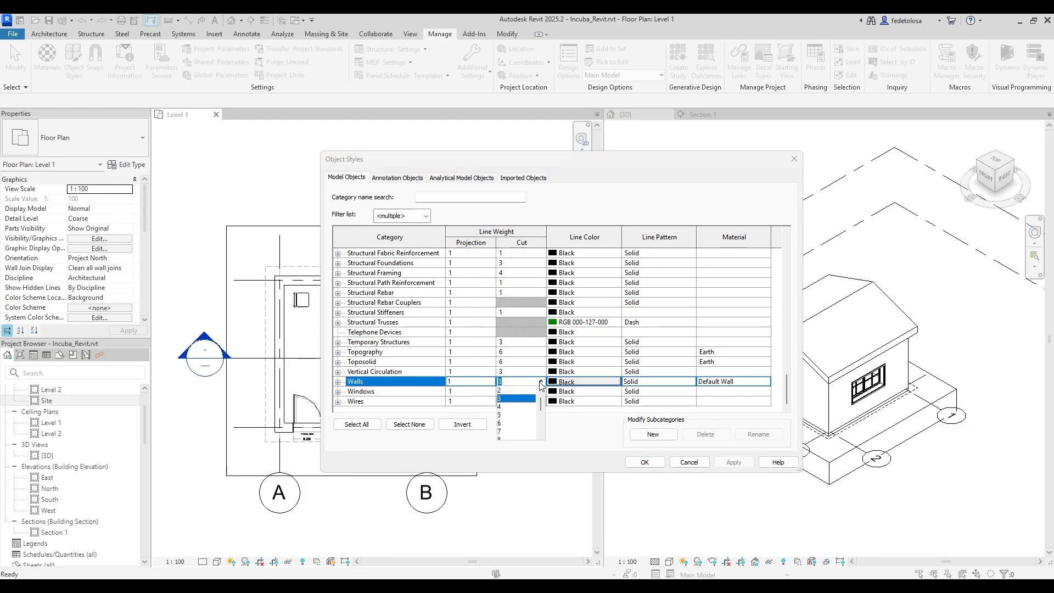
left_click(519, 422)
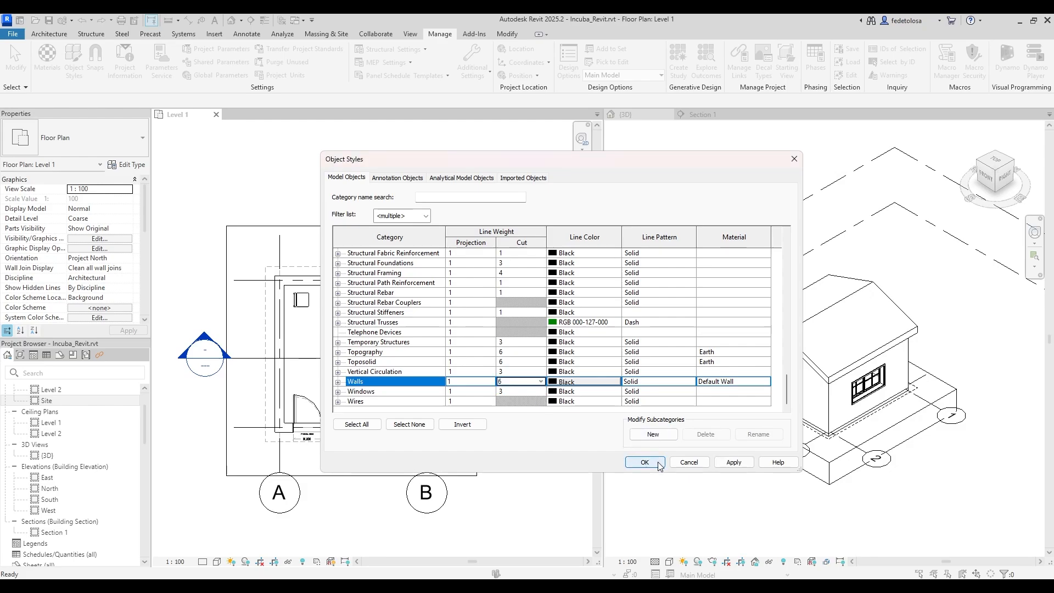
left_click(734, 462)
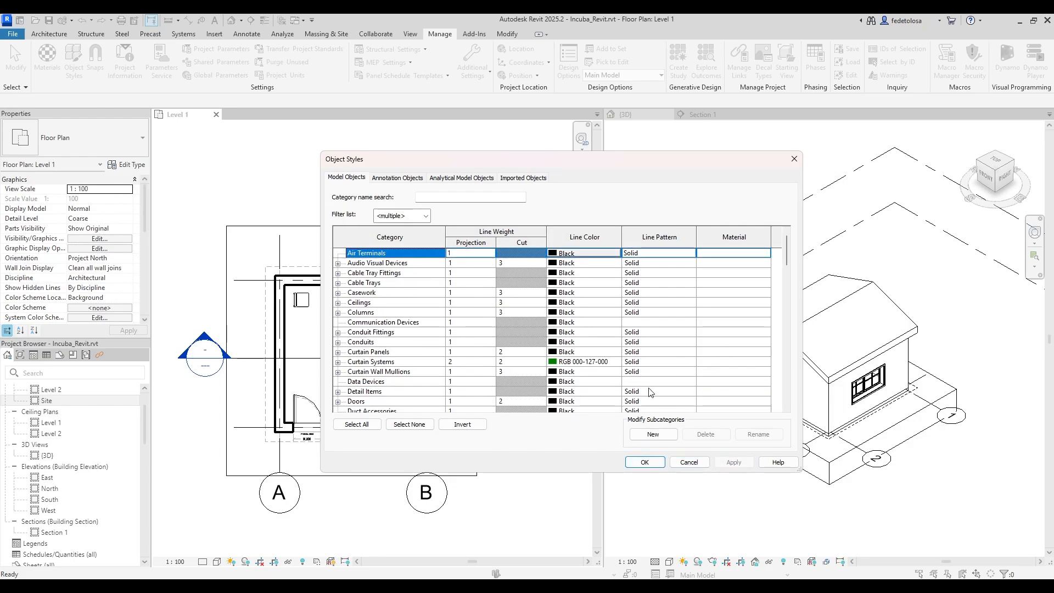
left_click_drag(608, 161, 754, 168)
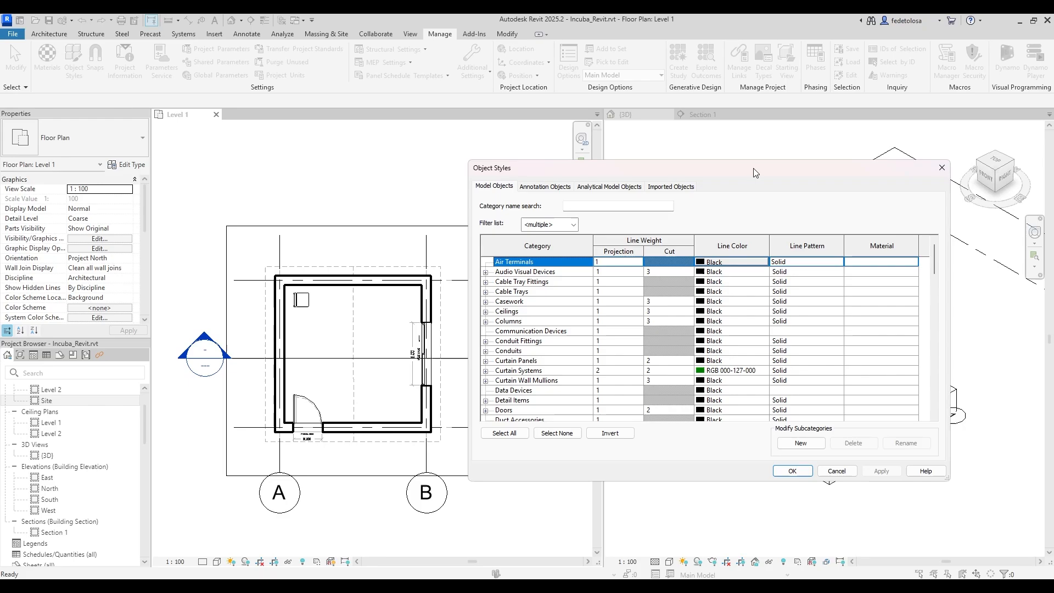
left_click(791, 472)
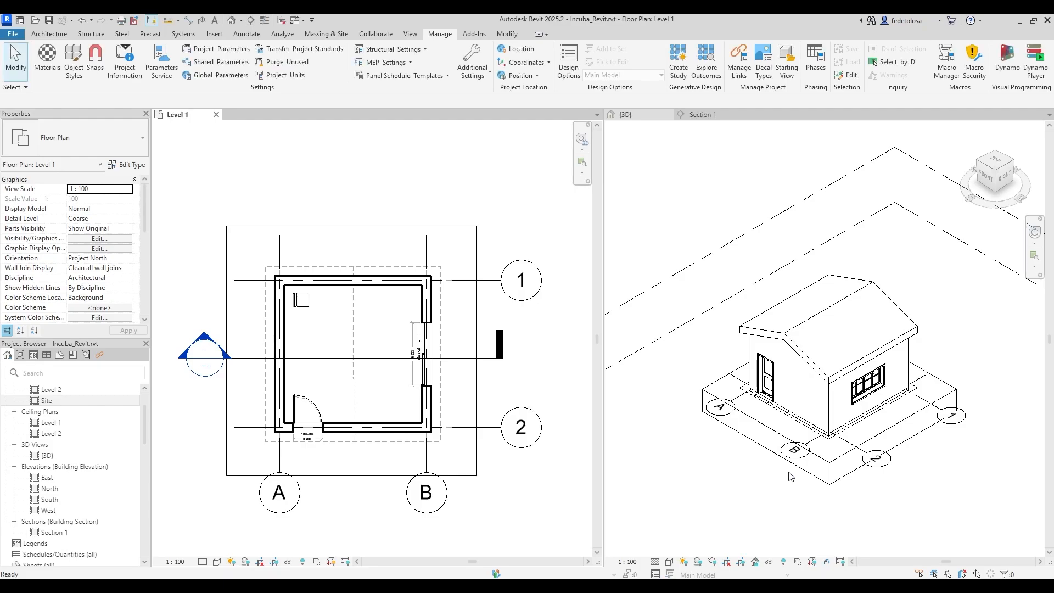
Show Section 1, then lower the Walls cut line weight in Object Styles from 6 to 4.
left_click(706, 115)
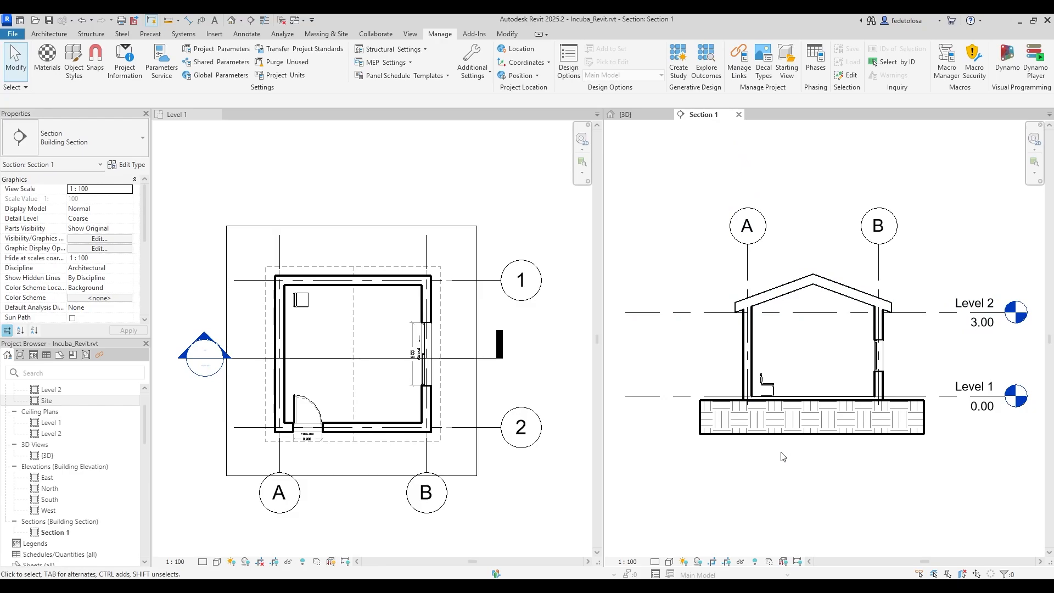
left_click(81, 62)
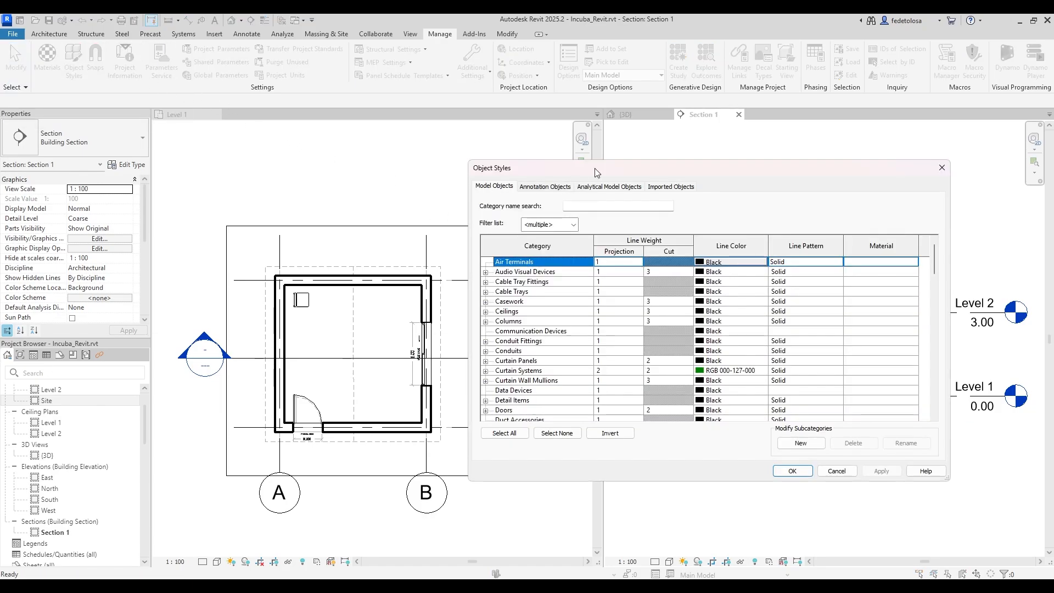
left_click_drag(597, 173, 471, 174)
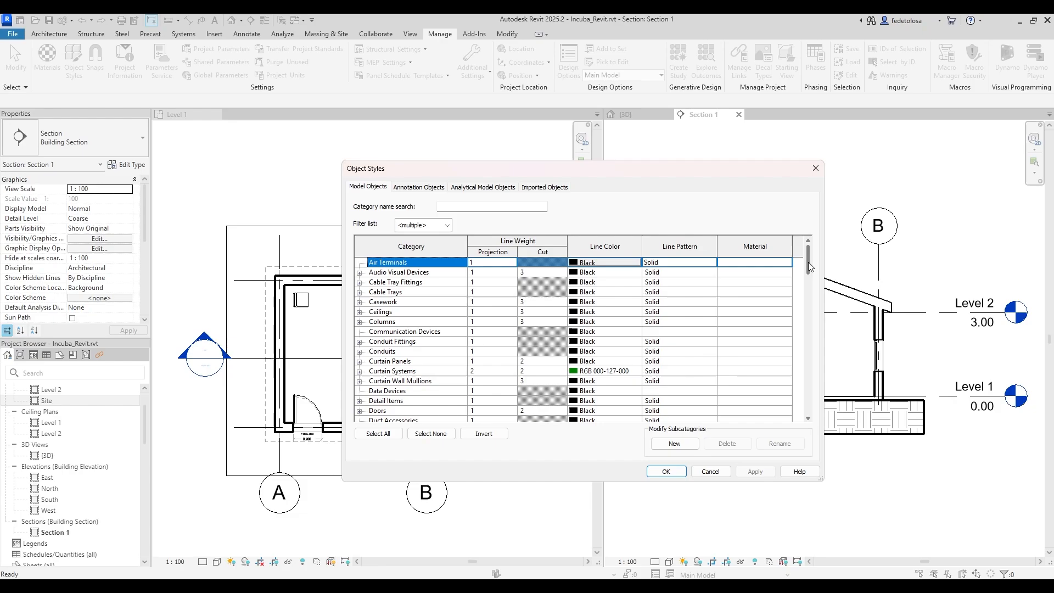
left_click_drag(809, 266, 818, 409)
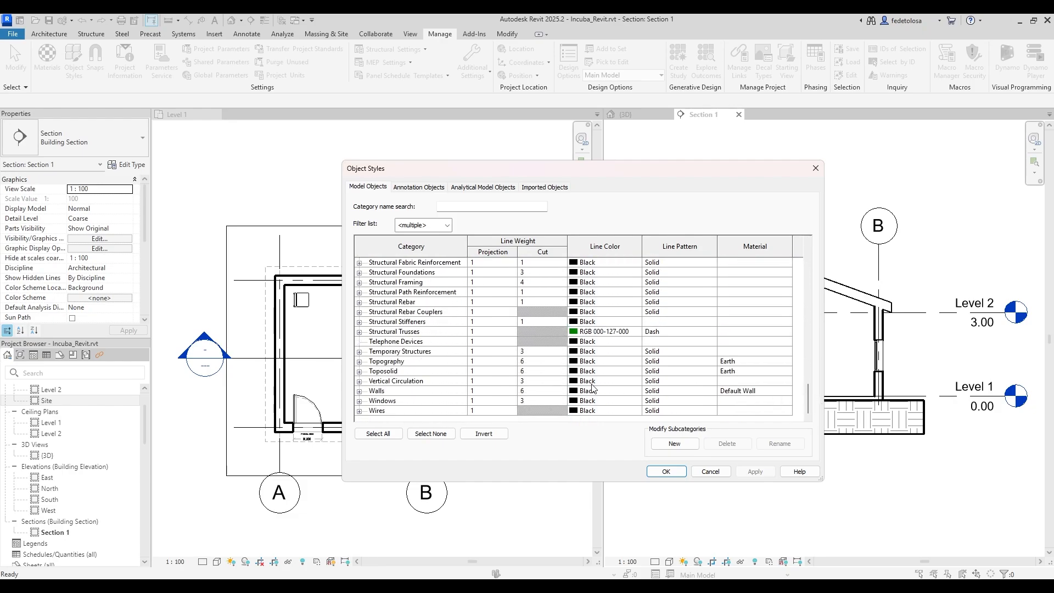
left_click(561, 390)
left_click(562, 391)
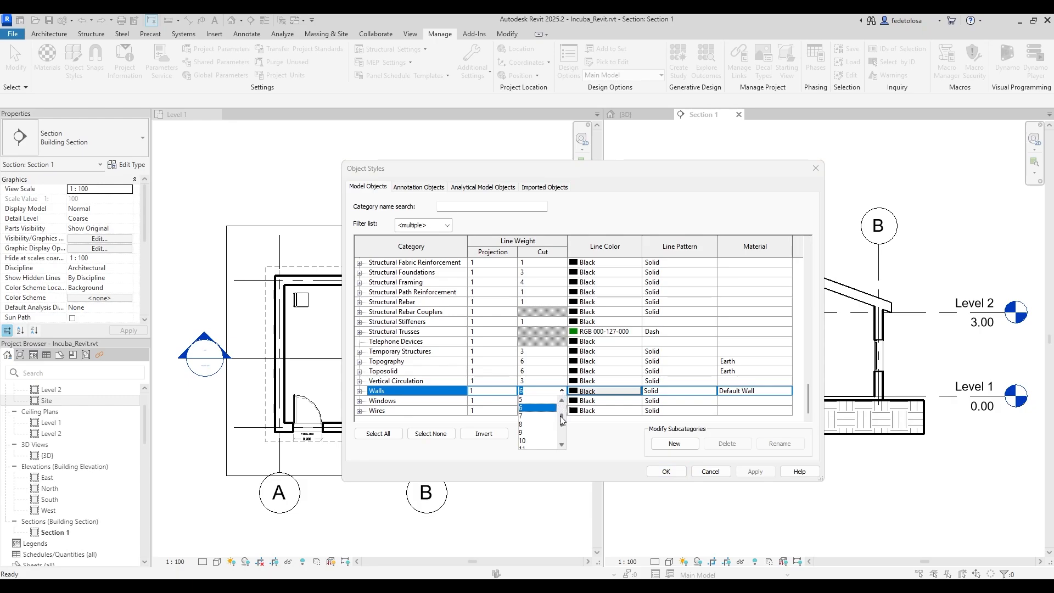
left_click_drag(560, 419, 563, 414)
left_click(552, 409)
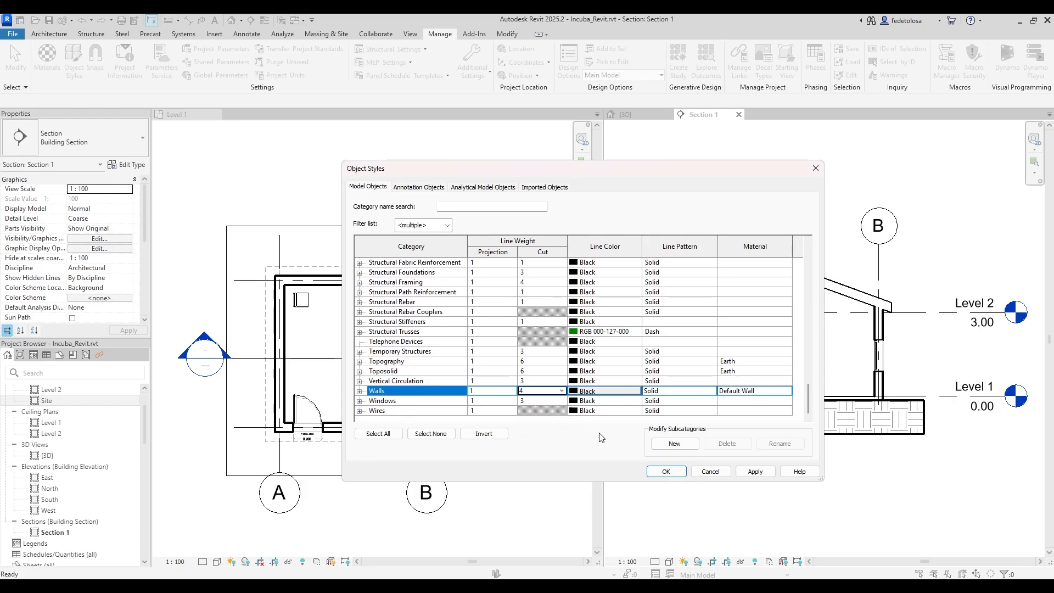
left_click(667, 471)
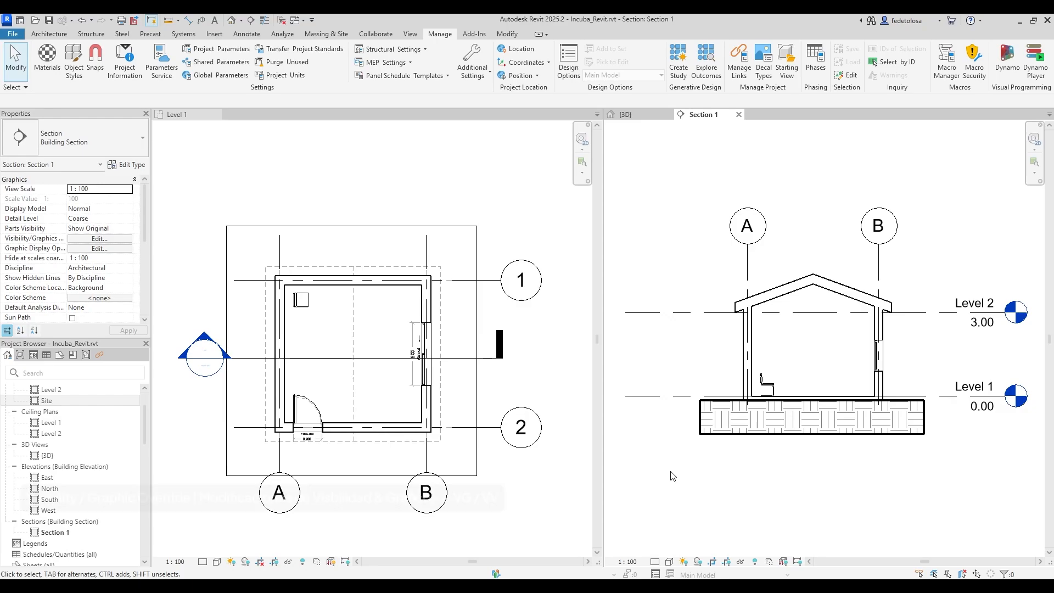
Activate Level 1 and open its Visibility/Graphic Overrides, scrolling down to Walls.
left_click(235, 188)
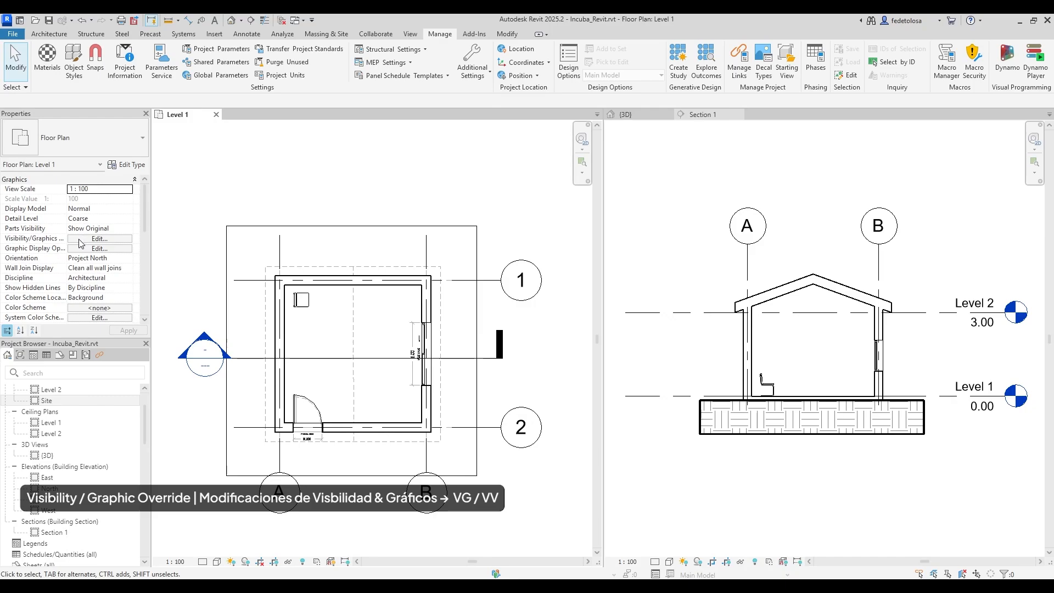
left_click(411, 34)
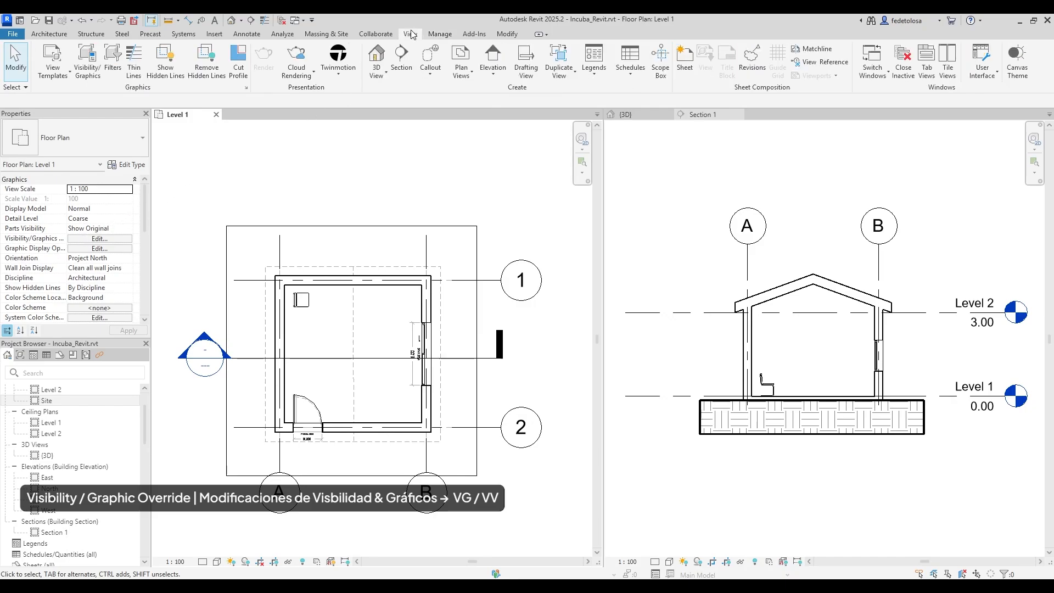
left_click(91, 70)
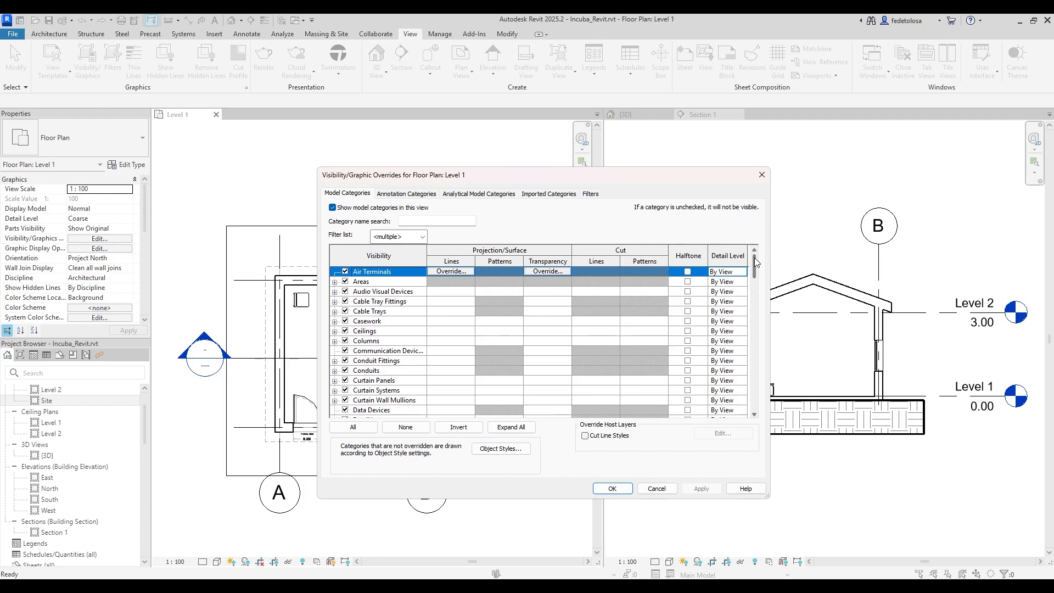
left_click_drag(754, 258, 757, 395)
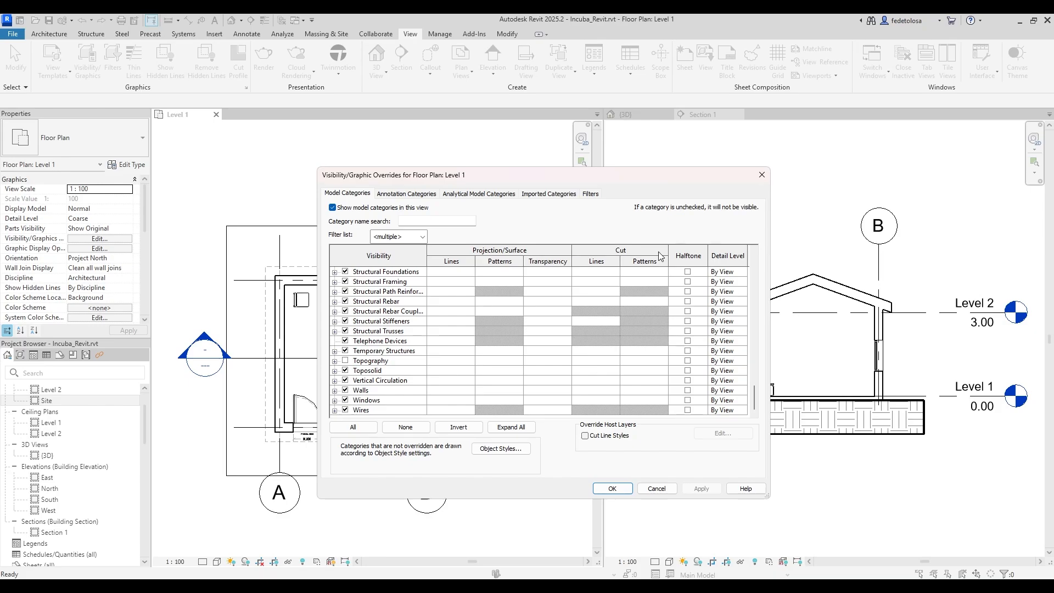
Override the Walls cut lines to black with line weight 5.
left_click(587, 393)
left_click(588, 391)
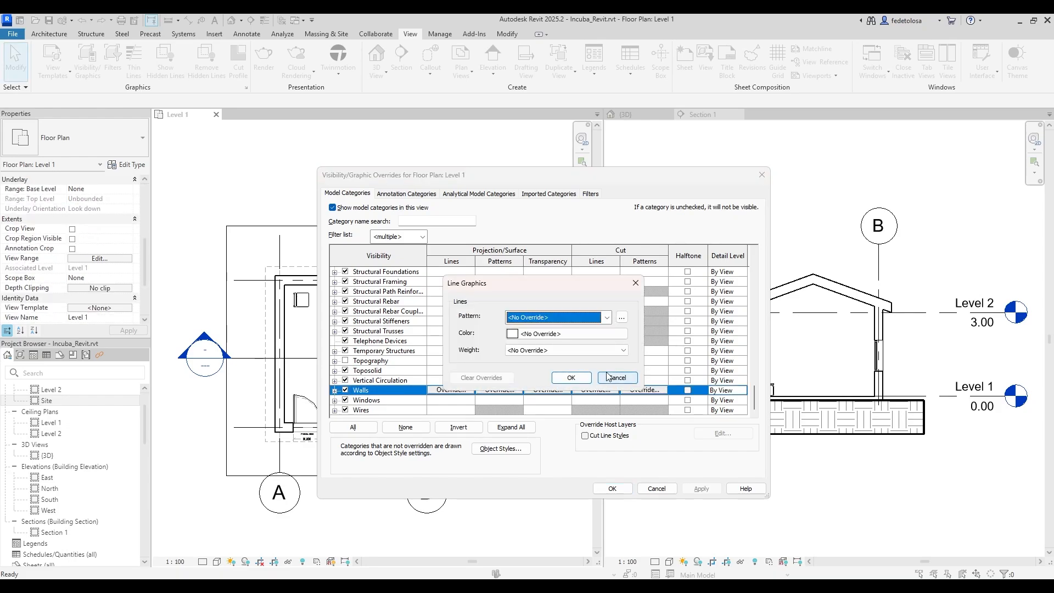
left_click(576, 336)
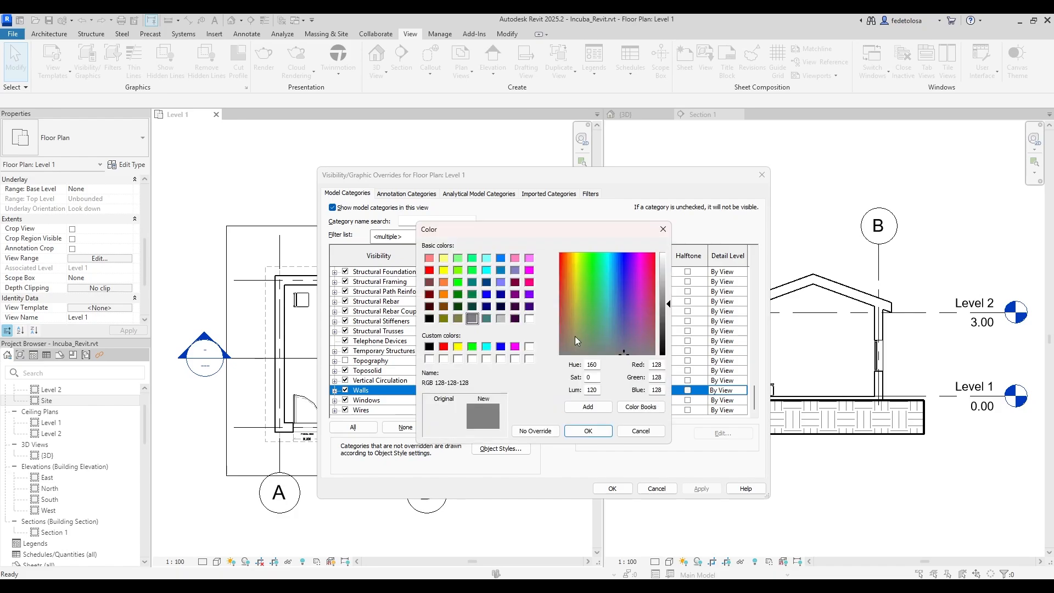
left_click(429, 346)
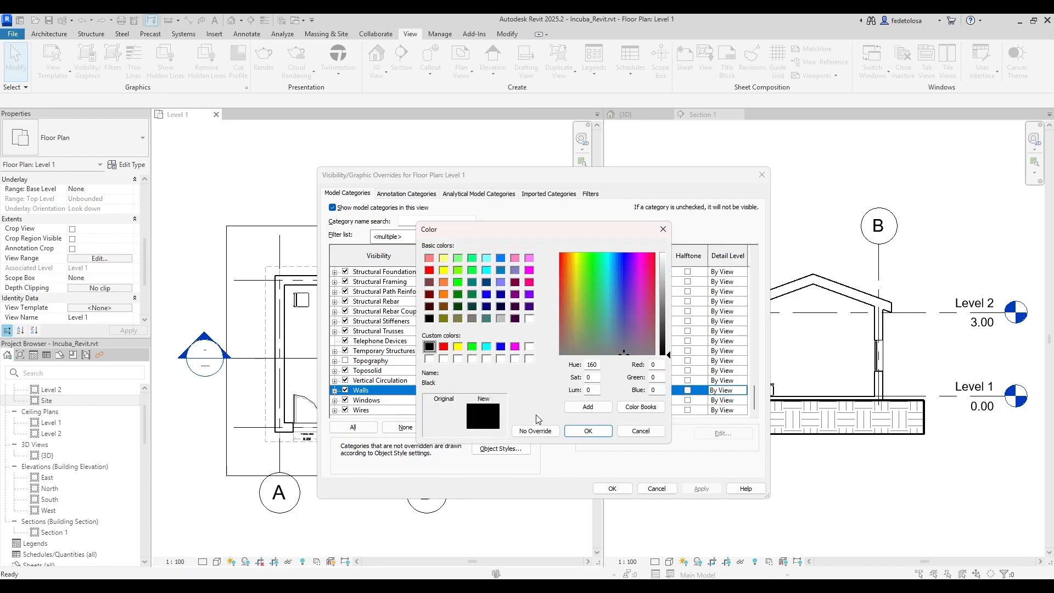
left_click(583, 433)
left_click(571, 350)
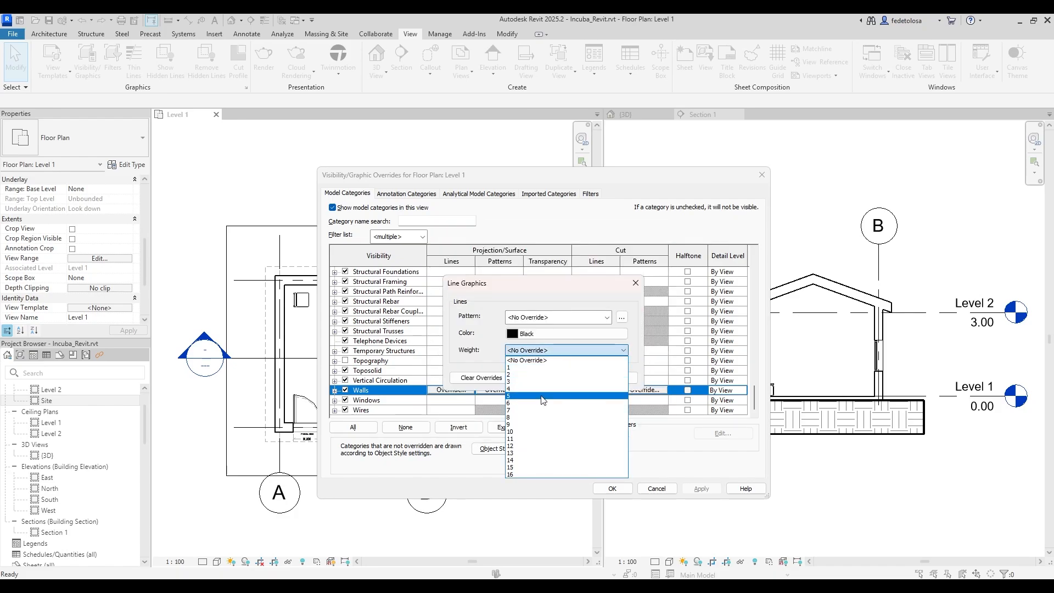
left_click(540, 396)
left_click(564, 377)
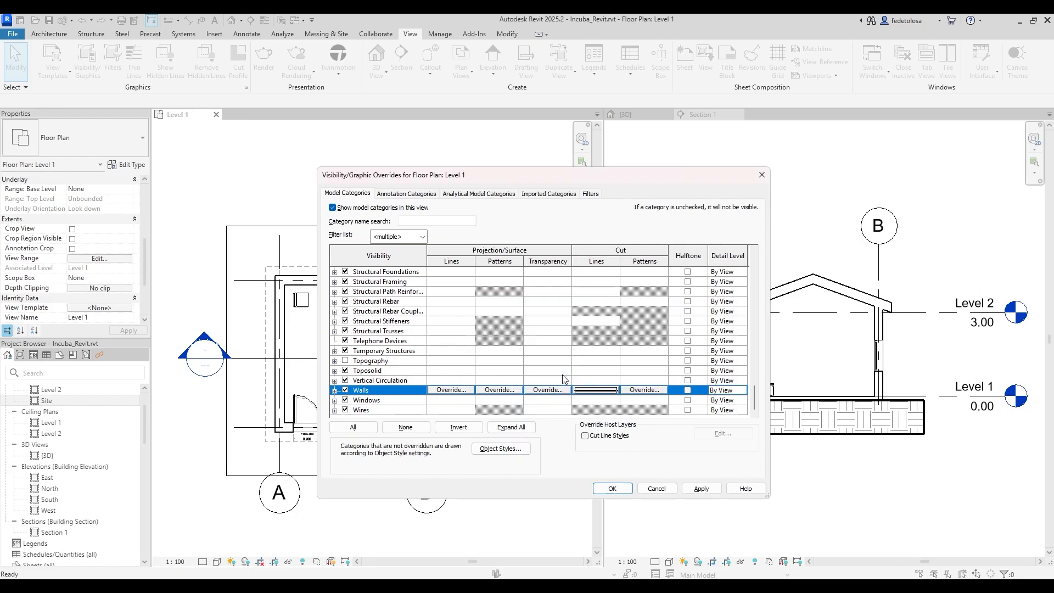
Override the Walls cut pattern to Solid fill in grey 192-192-192, then apply and close.
left_click(634, 390)
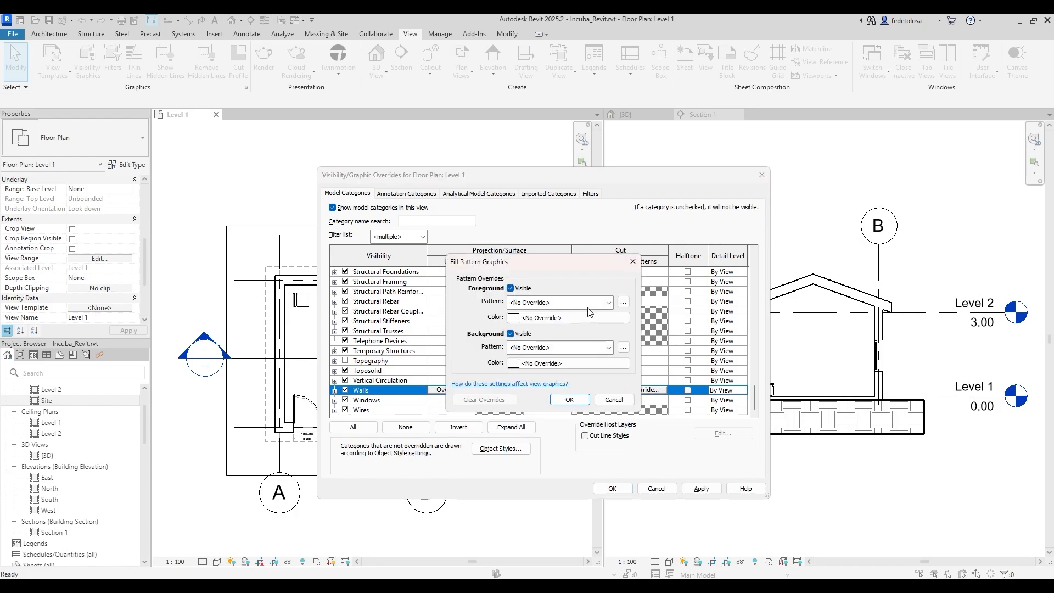
left_click(589, 306)
left_click(594, 323)
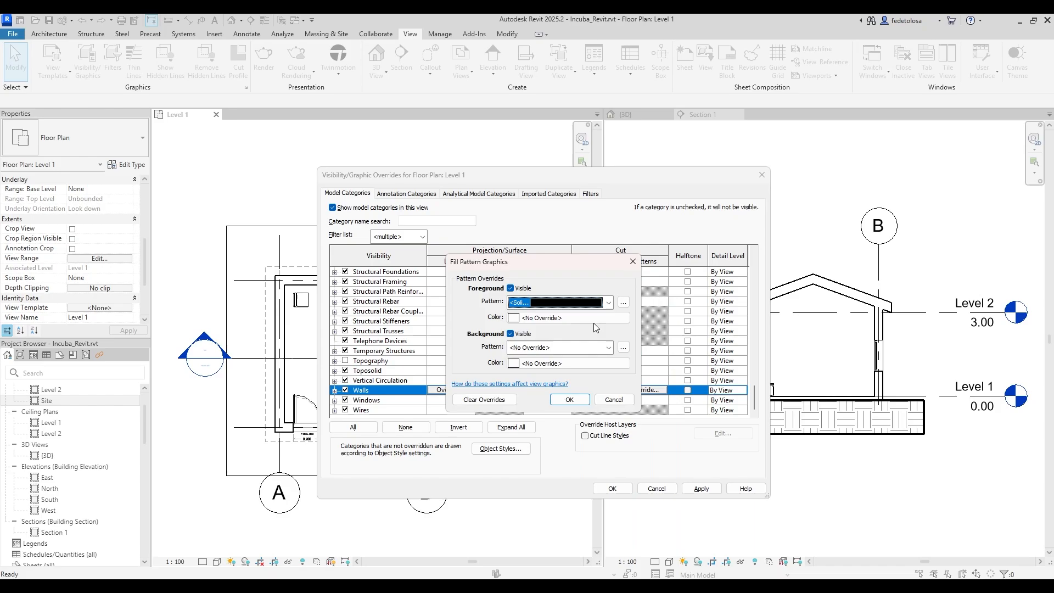
left_click(570, 318)
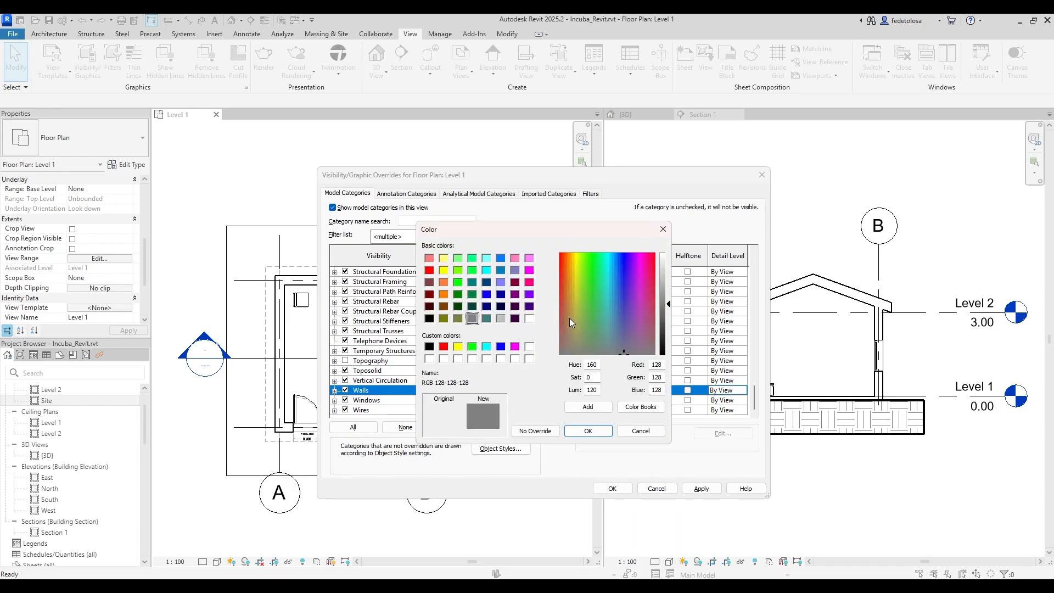
left_click(499, 317)
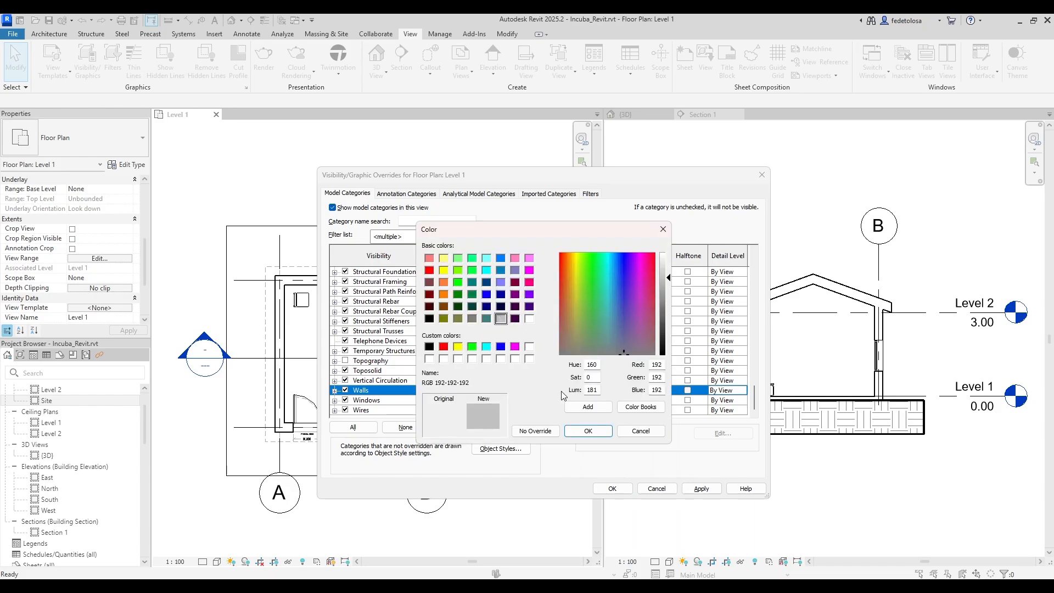
left_click(579, 430)
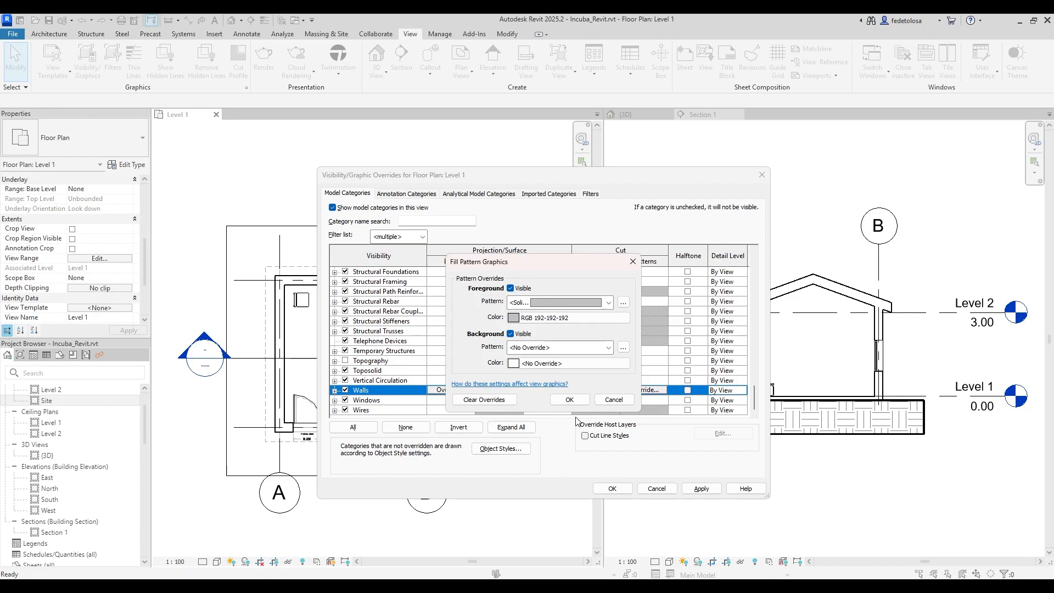
left_click(569, 400)
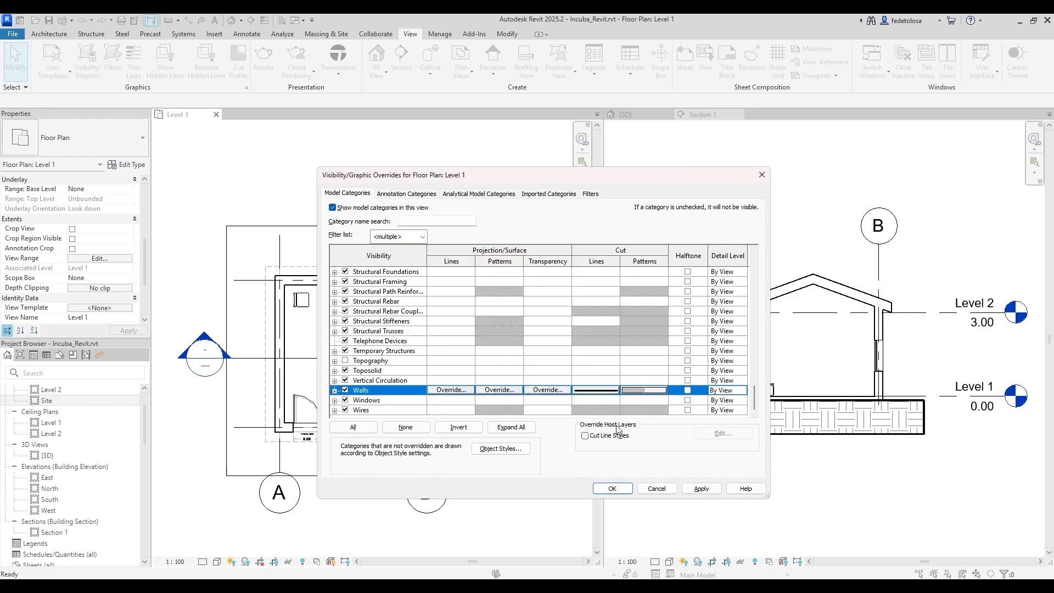
left_click(697, 489)
left_click(610, 489)
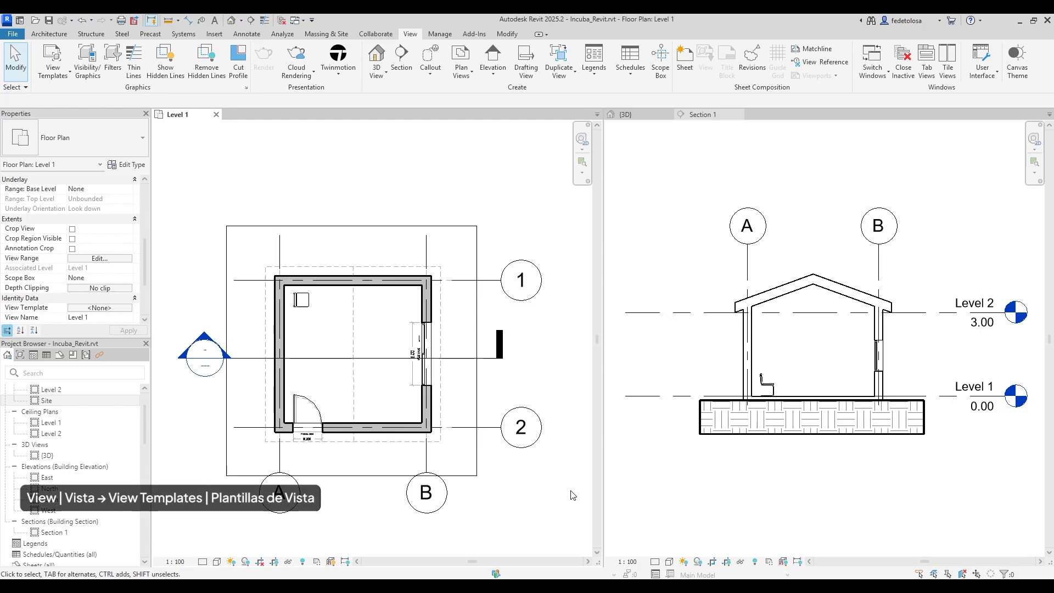
Create a view template named 'Incuba' from the current Level 1 plan.
left_click(62, 80)
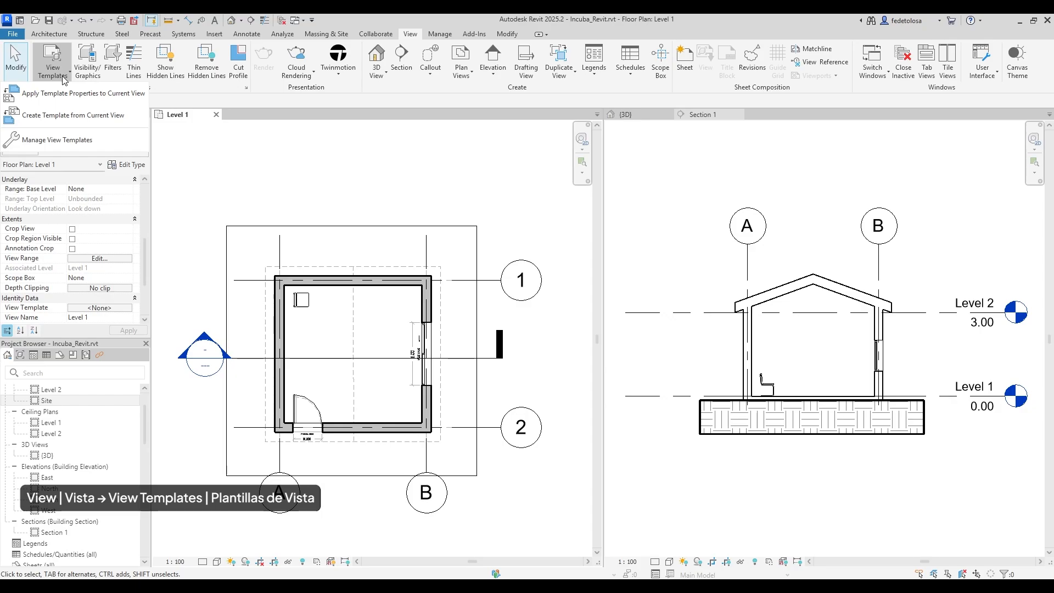
left_click(73, 115)
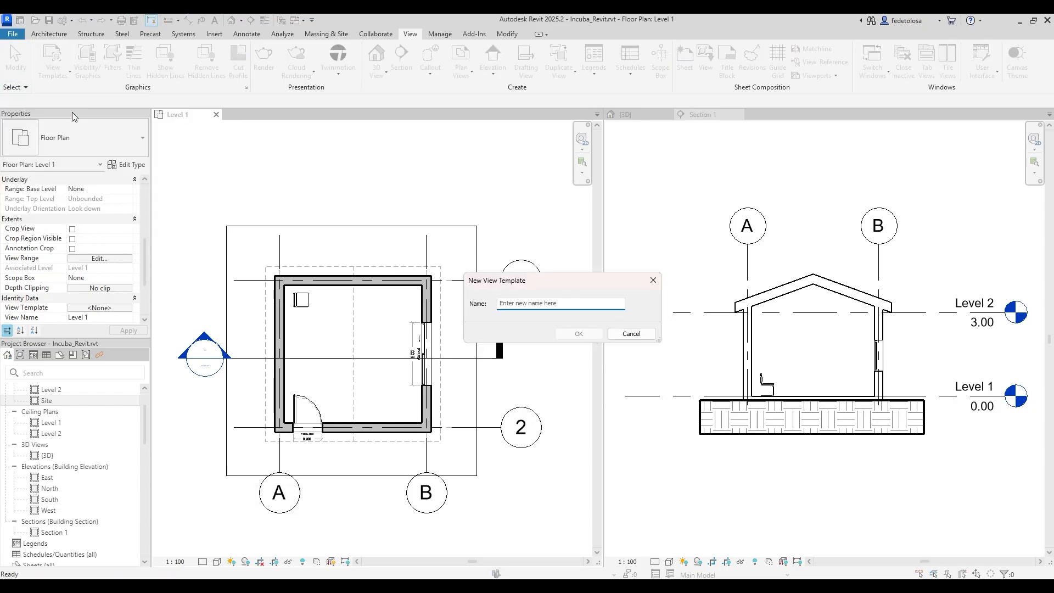
type("Incuba")
left_click(574, 334)
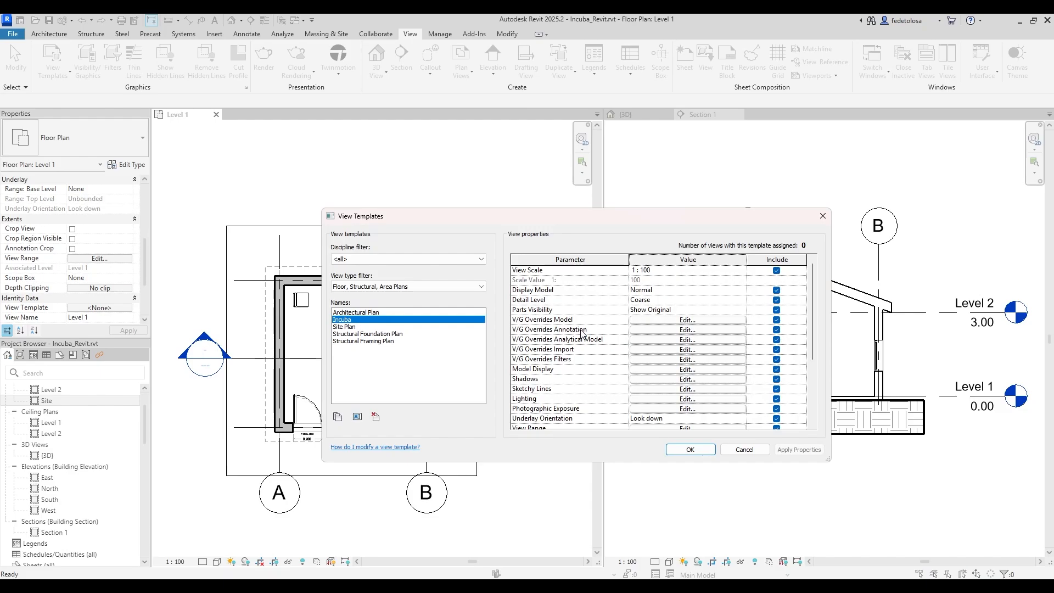
Keep the template's View Scale at 1 : 100, set Detail Level to Fine, and review its wall overrides.
left_click(737, 271)
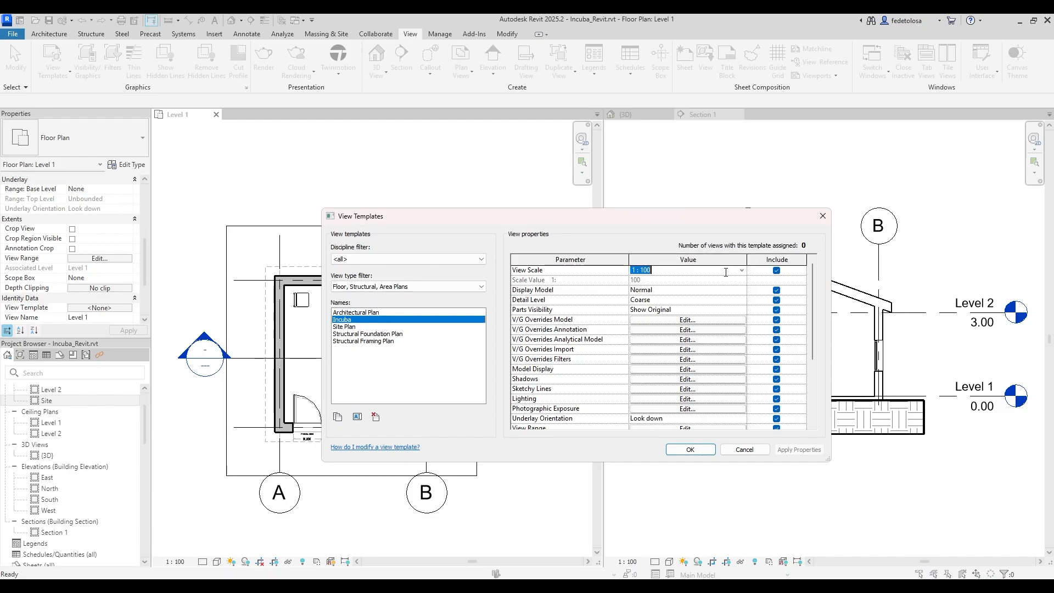
left_click(742, 270)
left_click(742, 271)
left_click(745, 300)
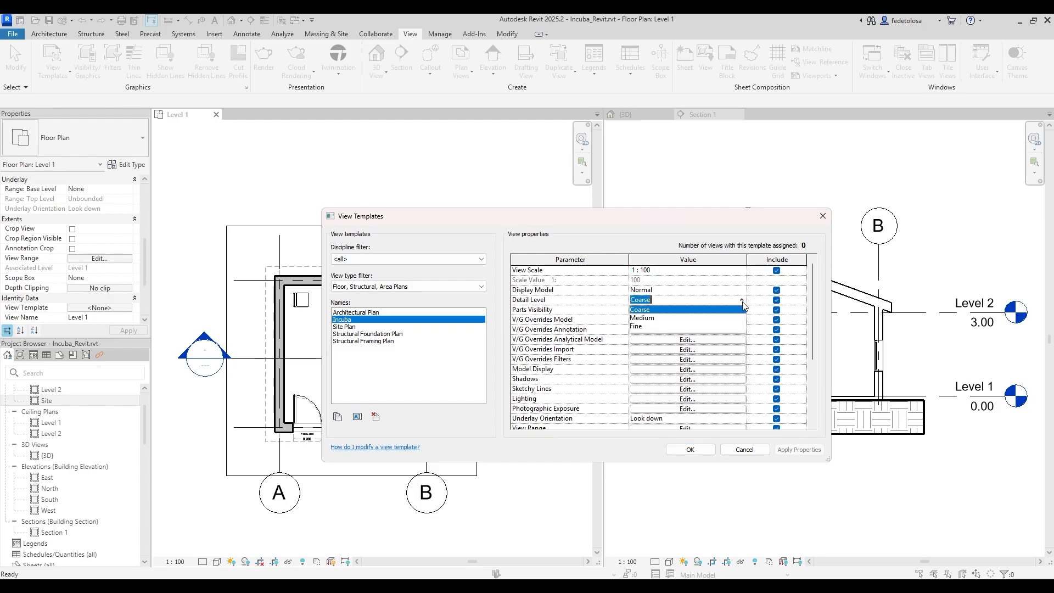
left_click(716, 327)
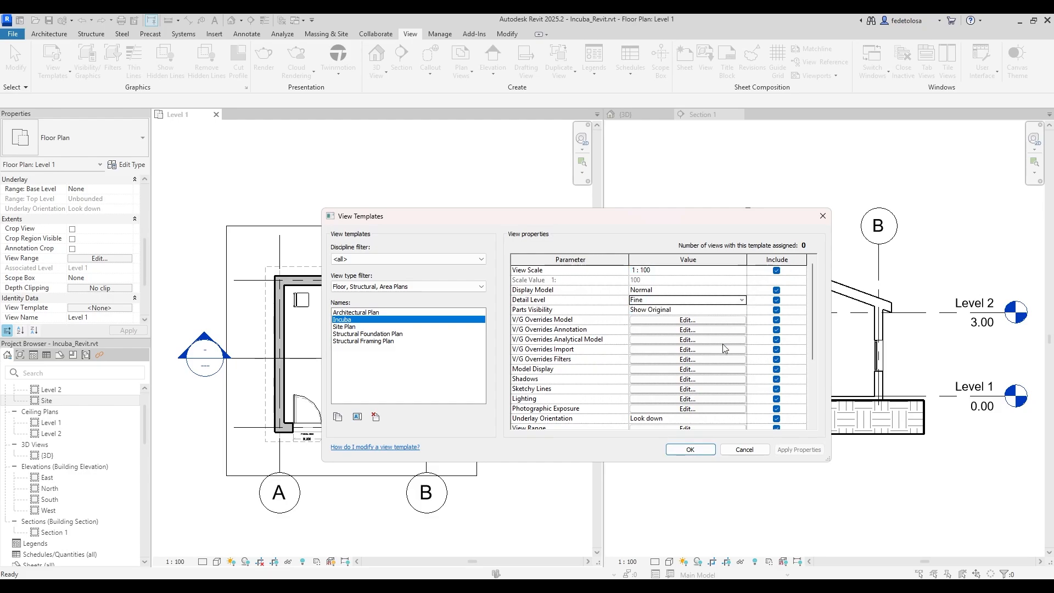
left_click(726, 323)
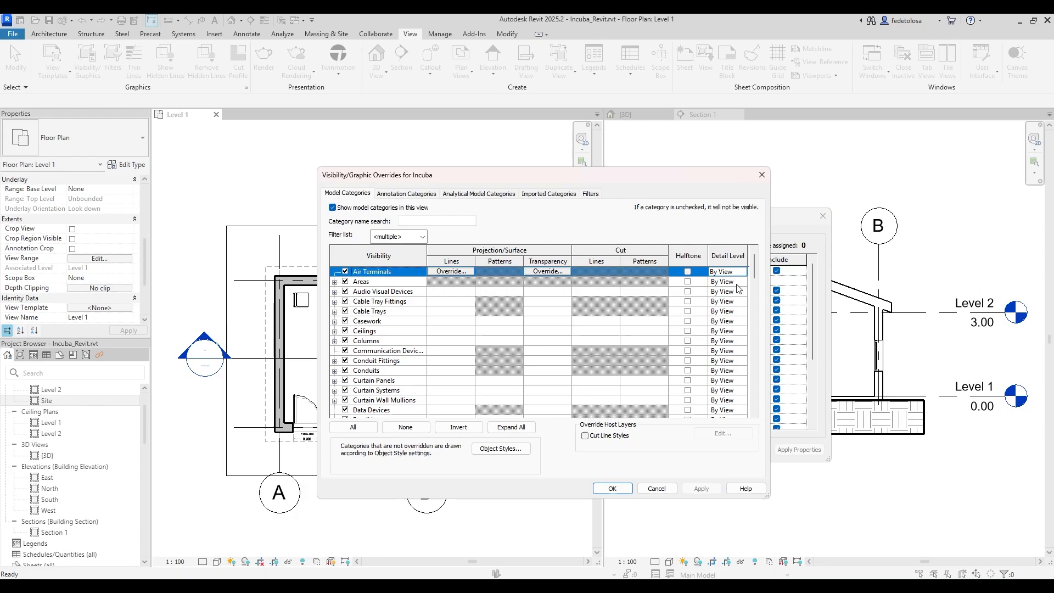
left_click_drag(754, 269, 755, 413)
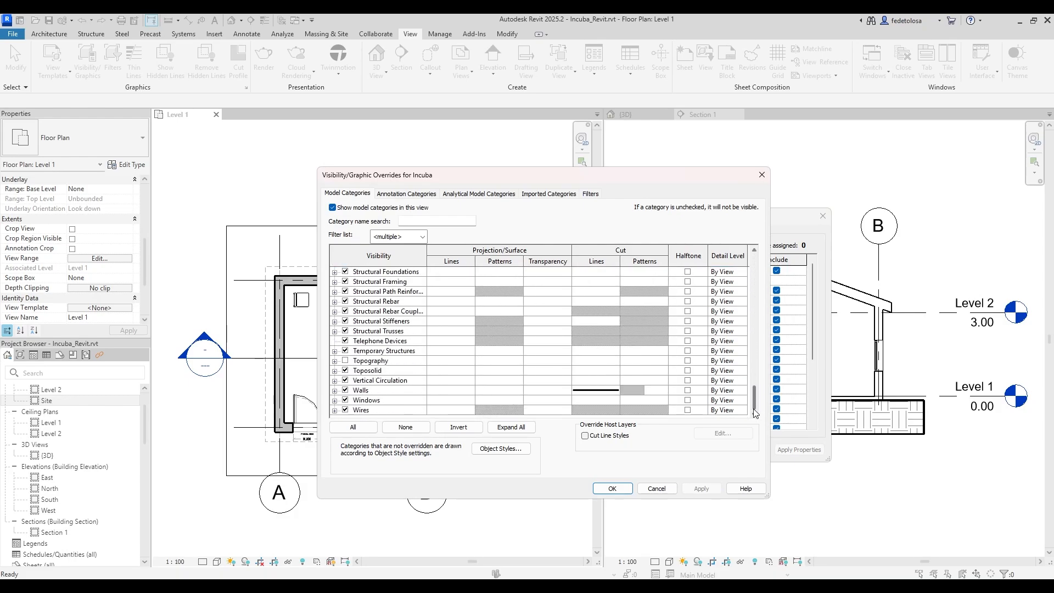
left_click(627, 488)
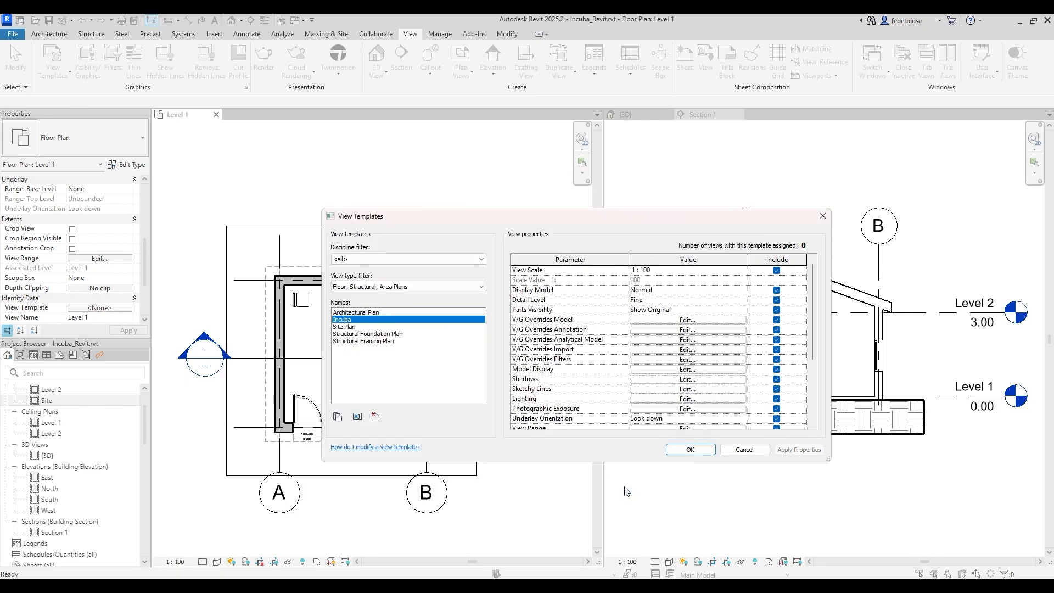
Set the view type filter to <all>, save the template, and make Section 1 active.
left_click(482, 286)
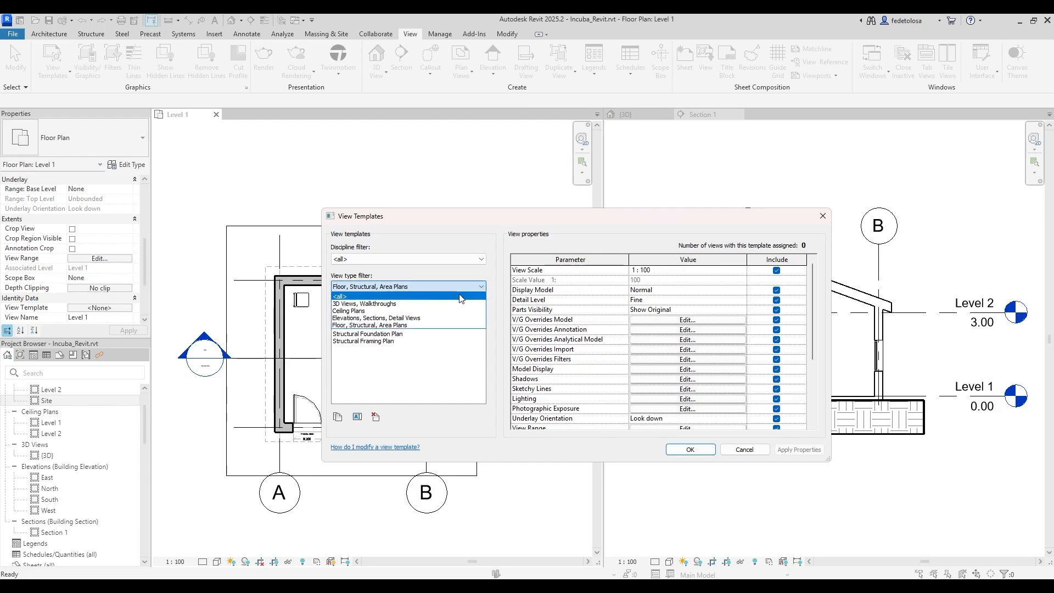
left_click(458, 297)
mouse_move(478, 335)
left_mouse_down()
mouse_move(481, 355)
mouse_move(489, 324)
left_mouse_up()
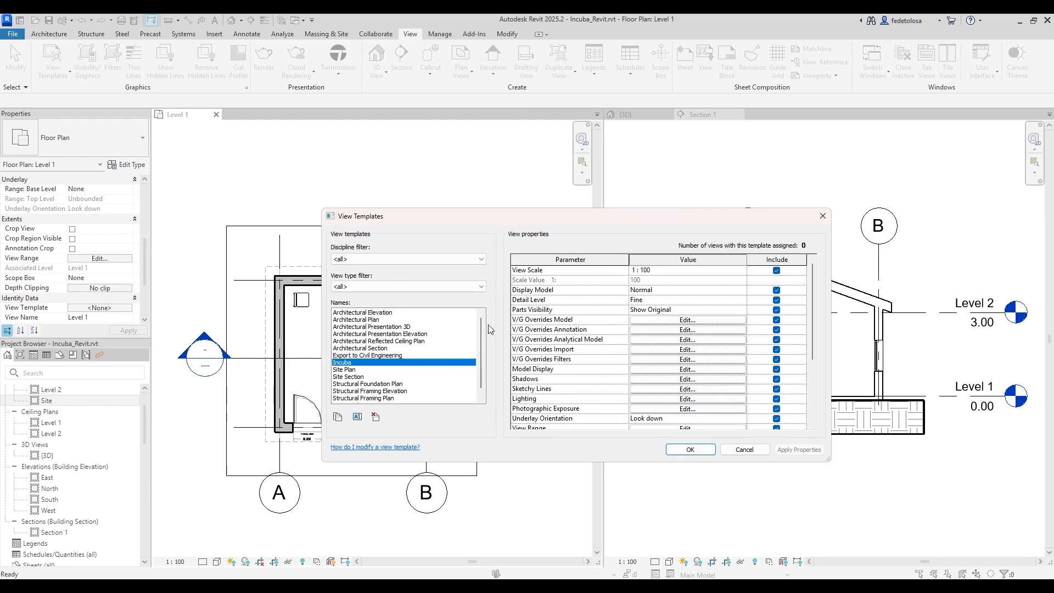
left_click(690, 450)
left_click(688, 222)
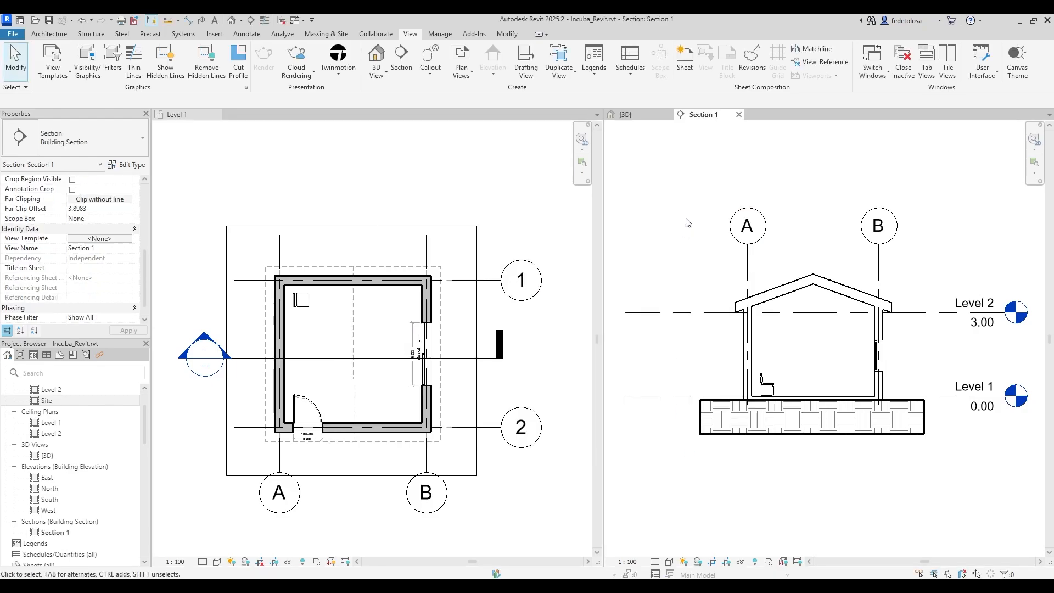
Apply the Incuba template's properties to Section 1 once, with the view type filter set to <all>.
left_click(63, 73)
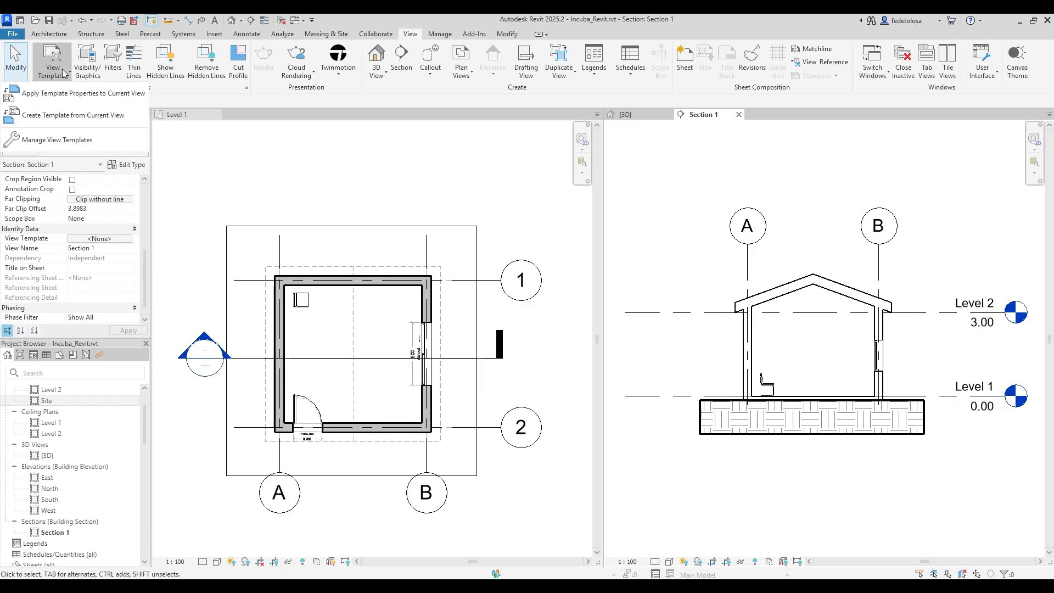
left_click(57, 98)
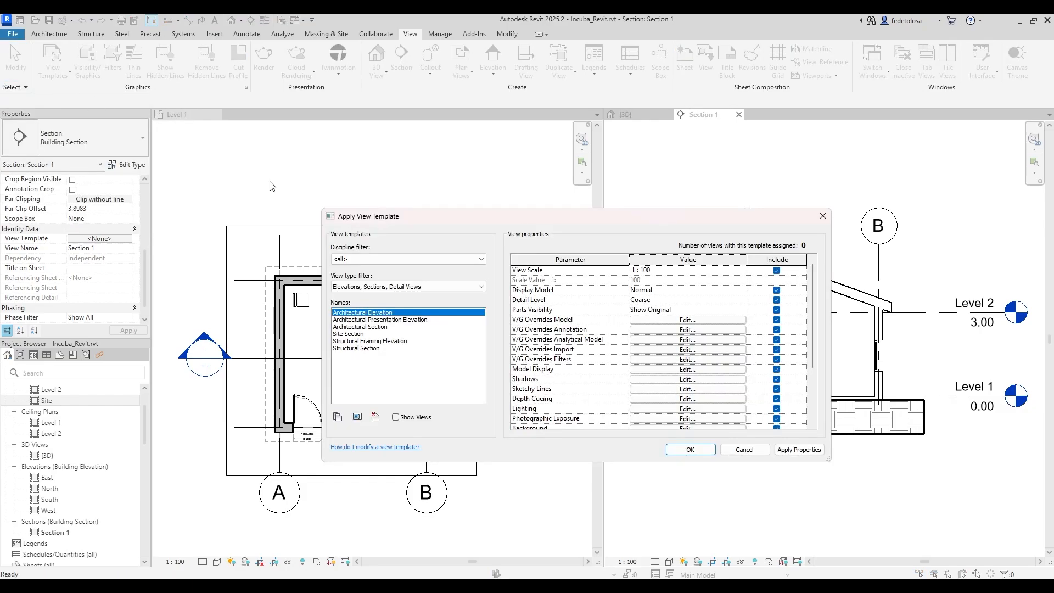
left_click(362, 286)
left_click(357, 295)
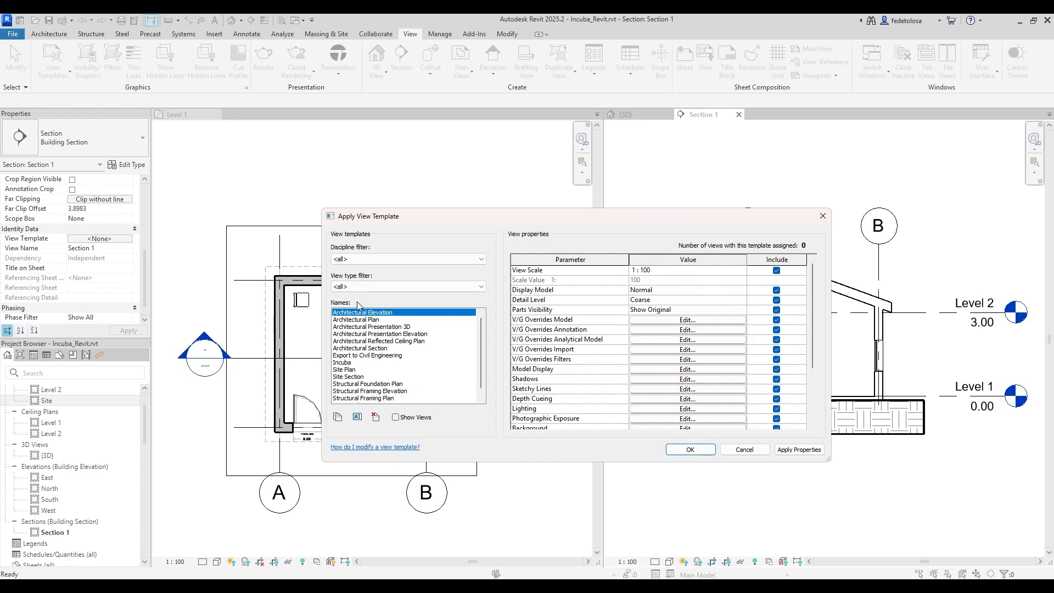
left_click(347, 370)
left_click(351, 363)
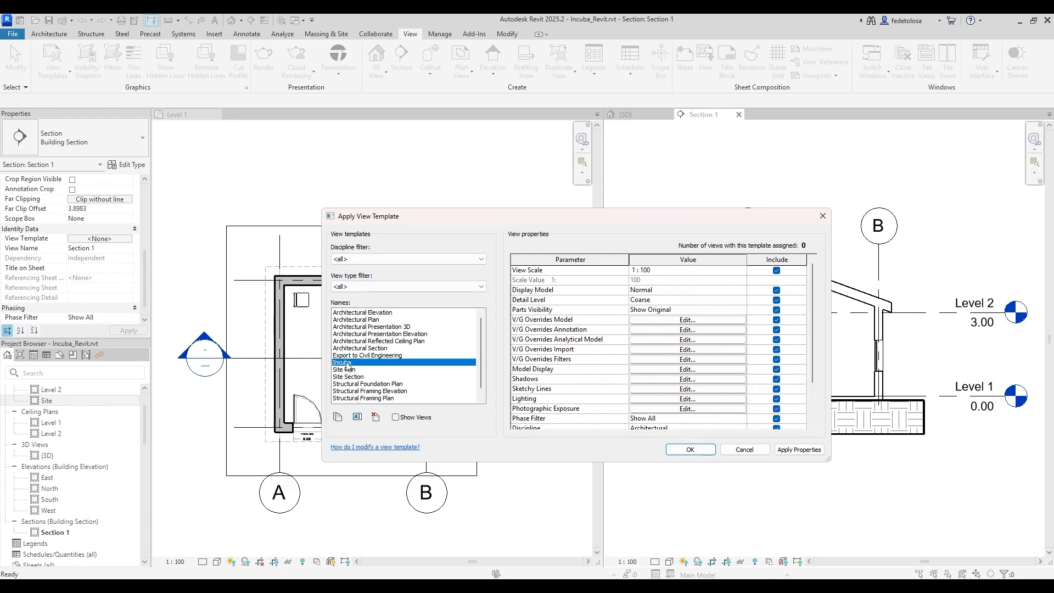
left_click(690, 449)
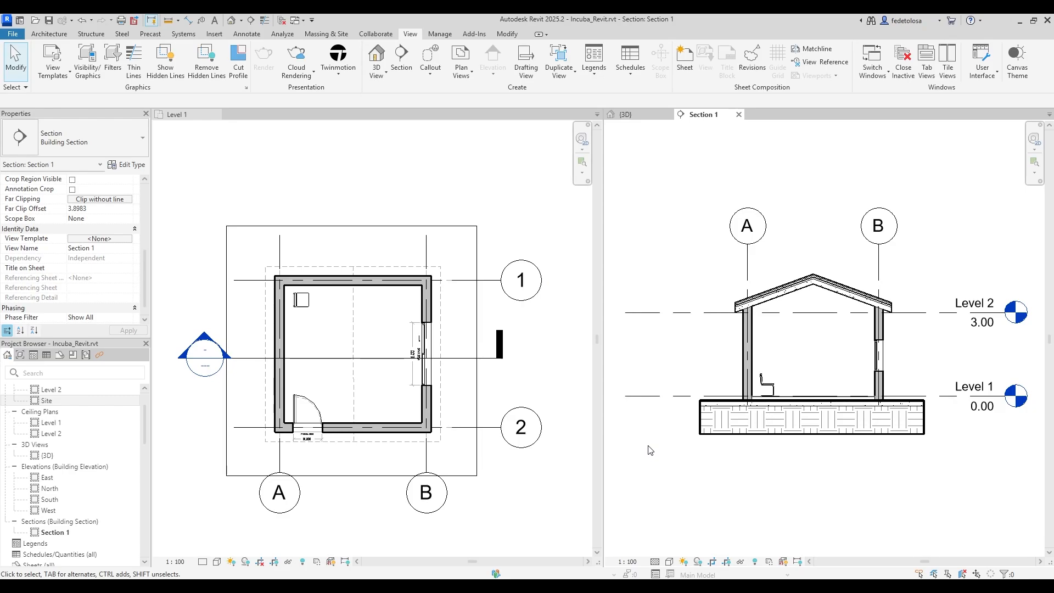
In Section 1's VG overrides, clear the Walls cut line colour and weight overrides.
key("v")
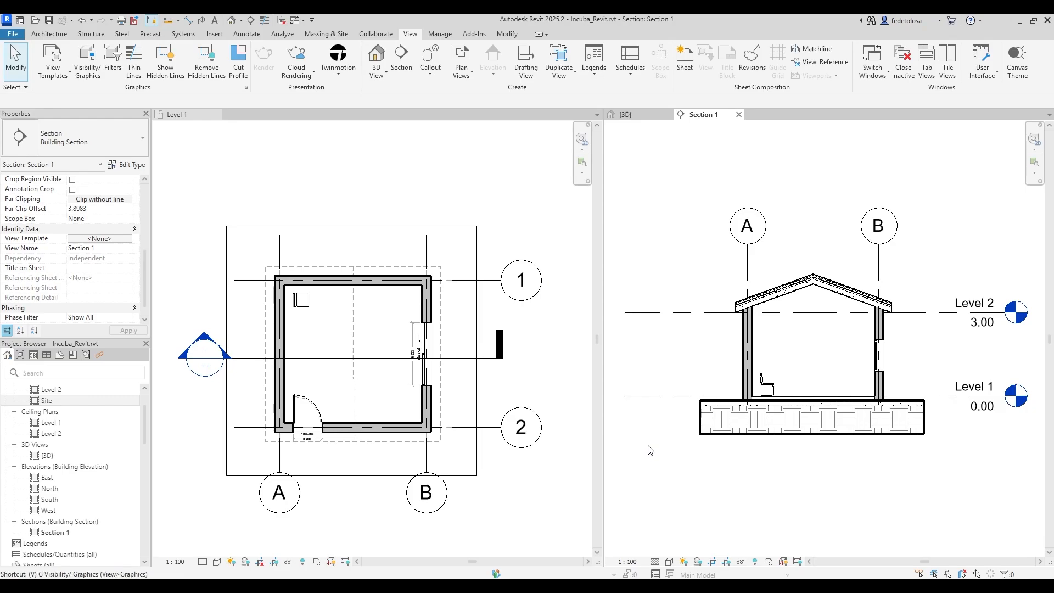
key("g")
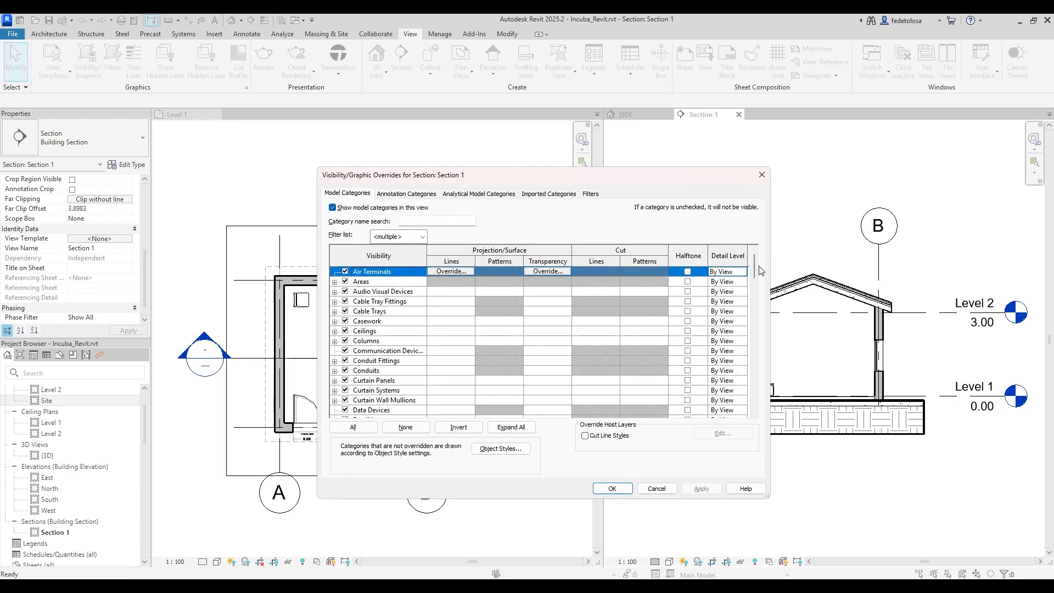
scroll(745, 342, "down", 10)
scroll(745, 342, "down", 10)
left_click(589, 391)
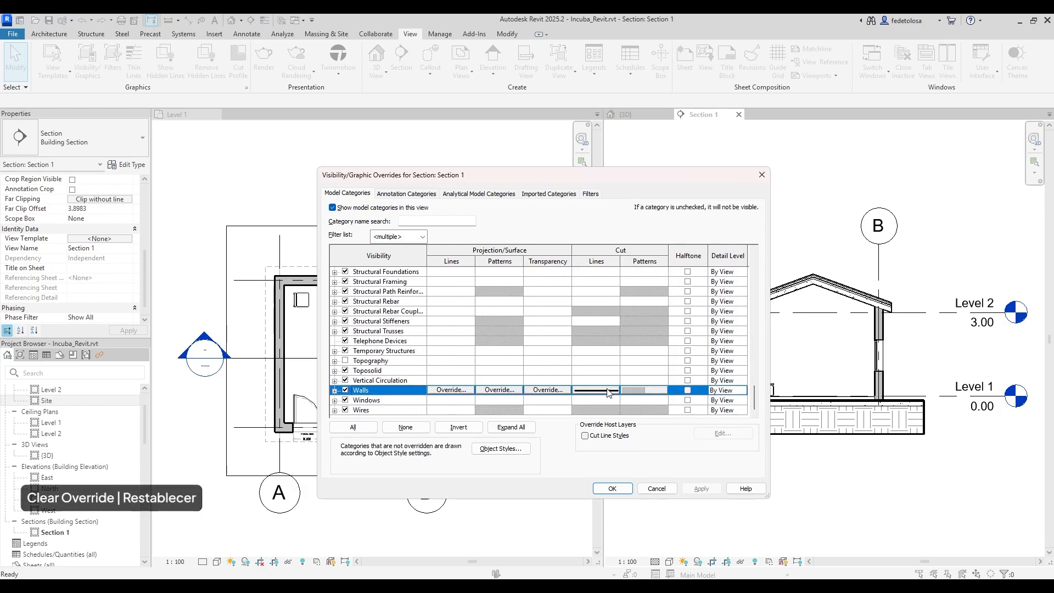
left_click(588, 390)
left_click(485, 378)
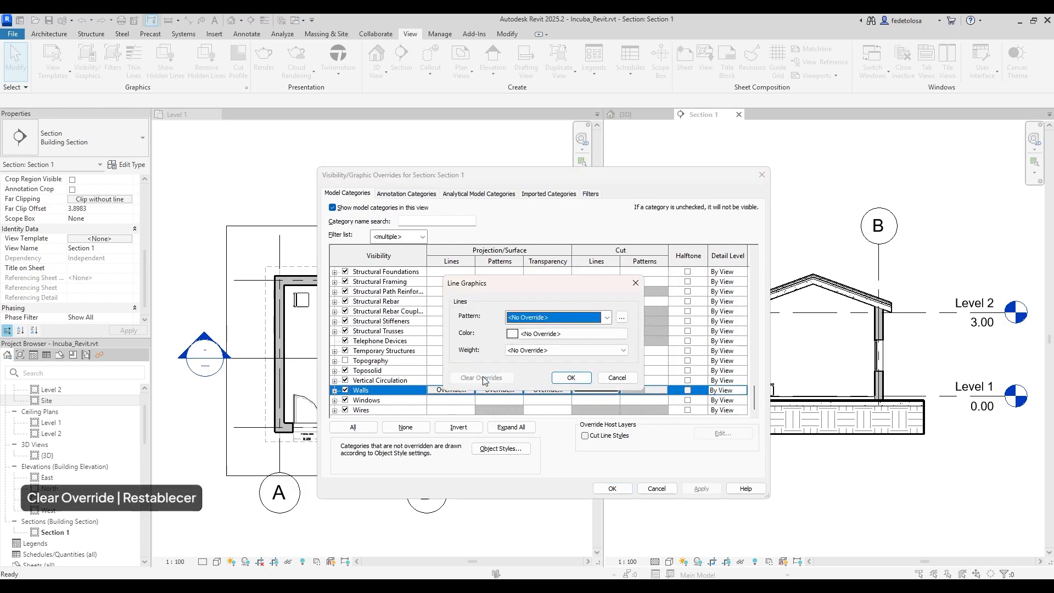
left_click(569, 379)
Clear the Walls cut pattern overrides and accept the Visibility/Graphics changes.
left_click(644, 390)
left_click(644, 390)
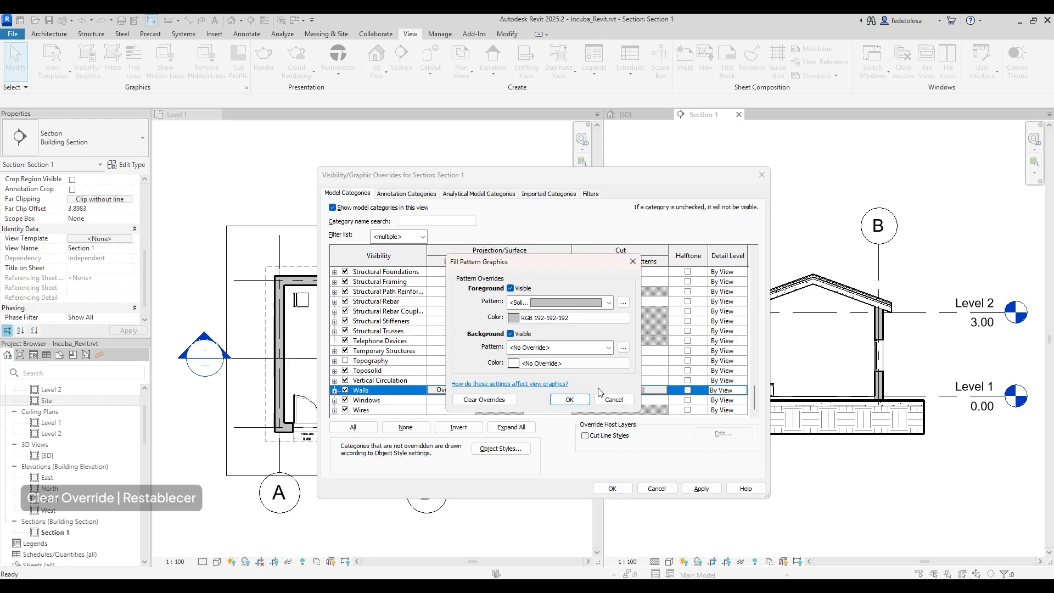
left_click(484, 399)
left_click(569, 399)
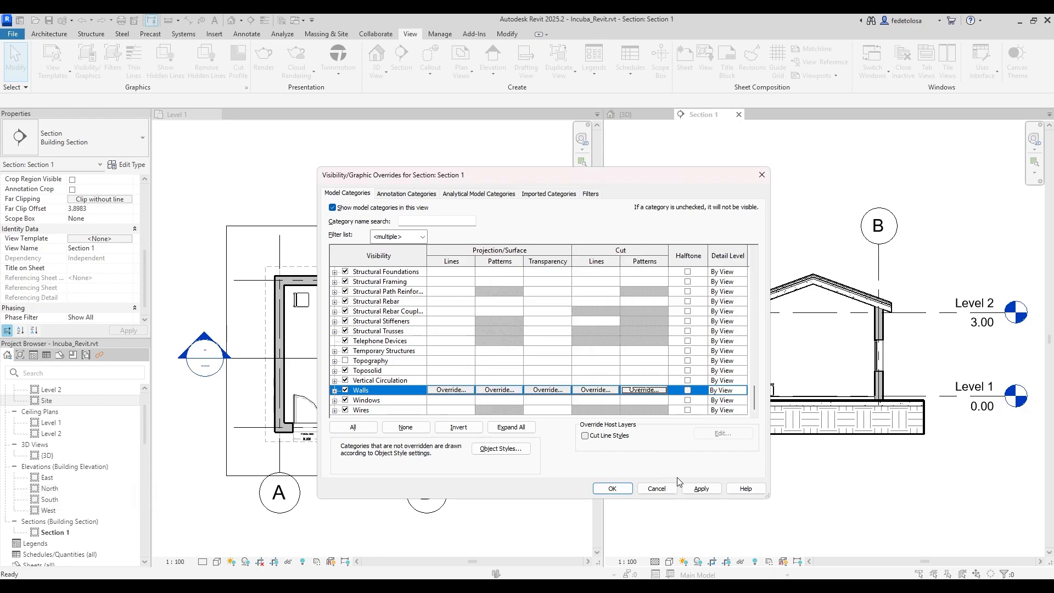
left_click(612, 489)
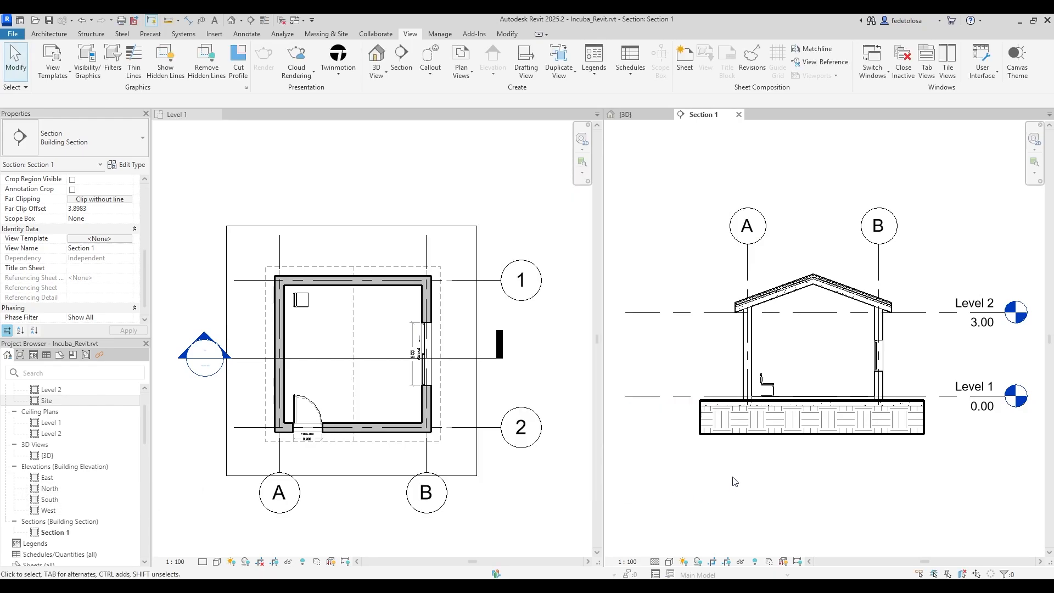
left_click(655, 562)
Set Section 1 to Coarse detail and assign Incuba as its view template.
left_click(673, 530)
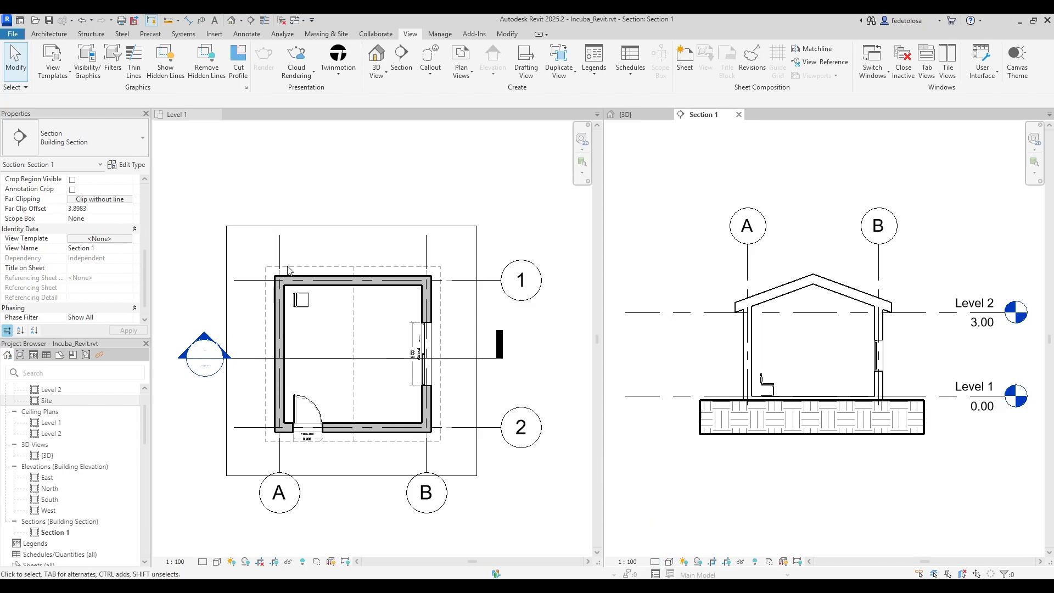
scroll(143, 255, "up", 5)
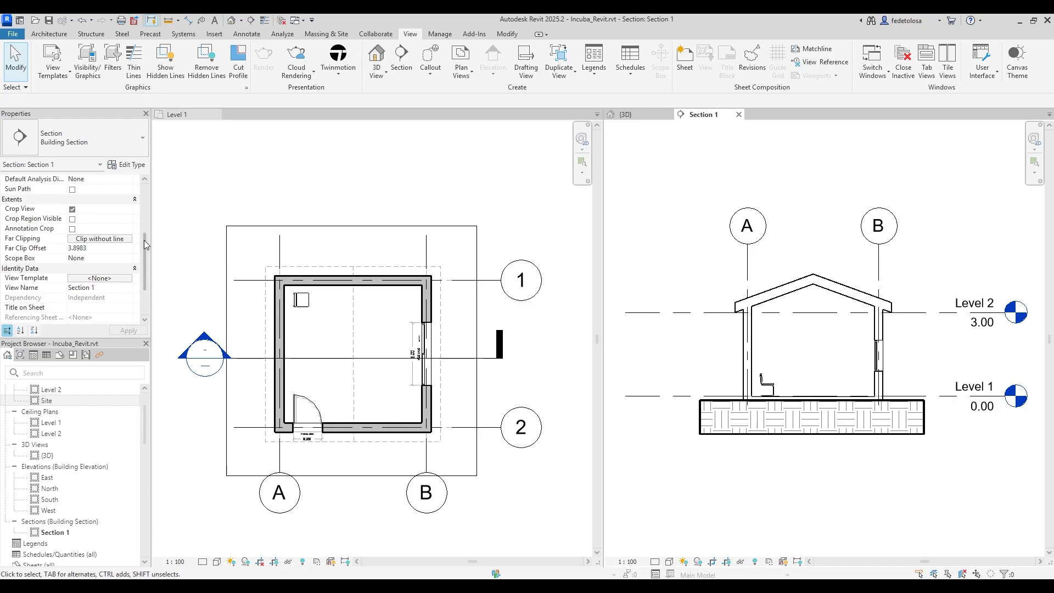
left_click(104, 289)
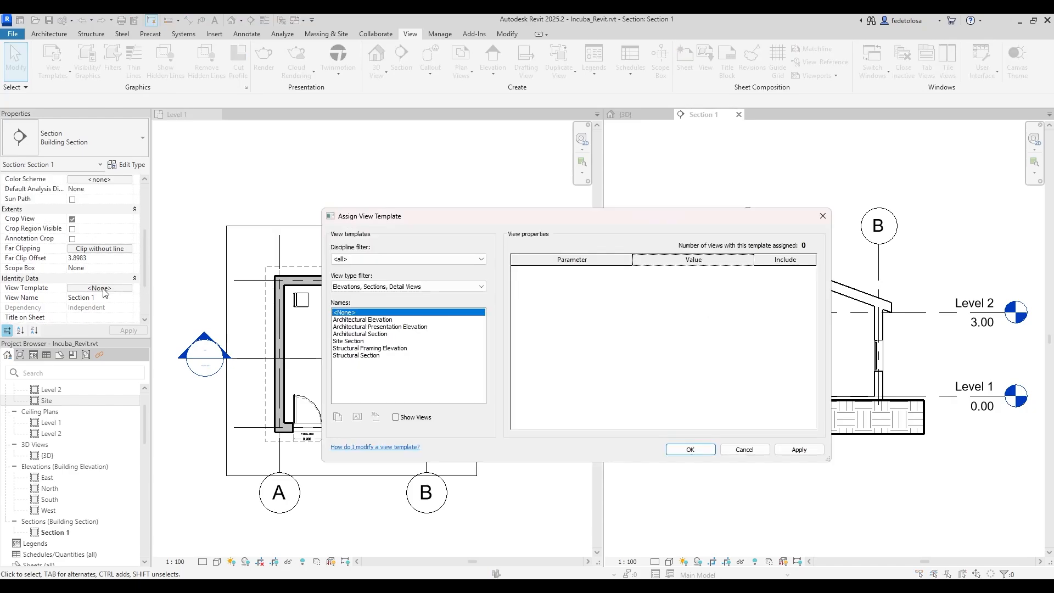
left_click(404, 286)
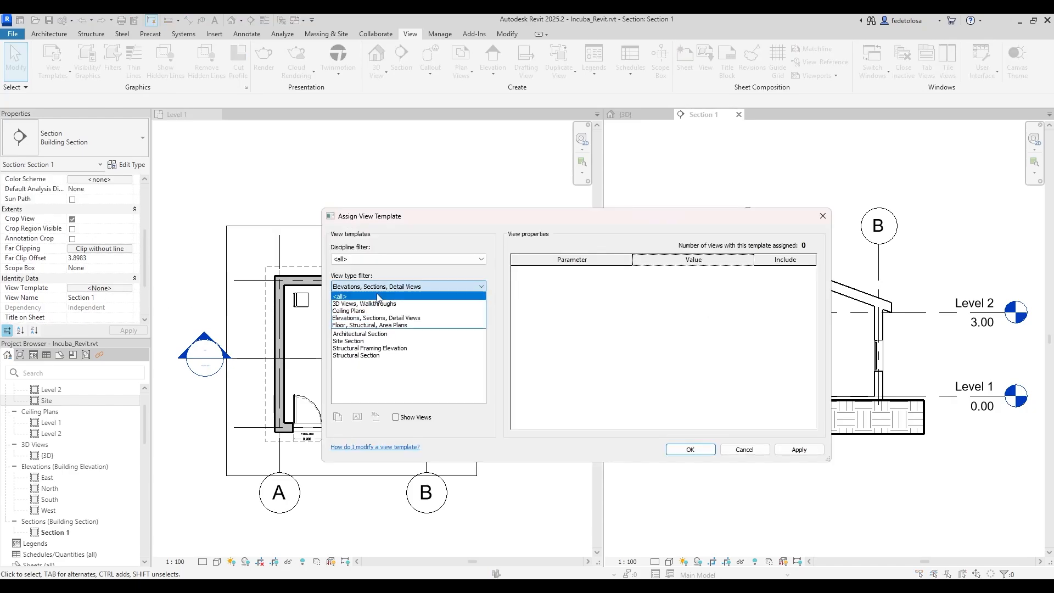
left_click(374, 294)
left_click(347, 370)
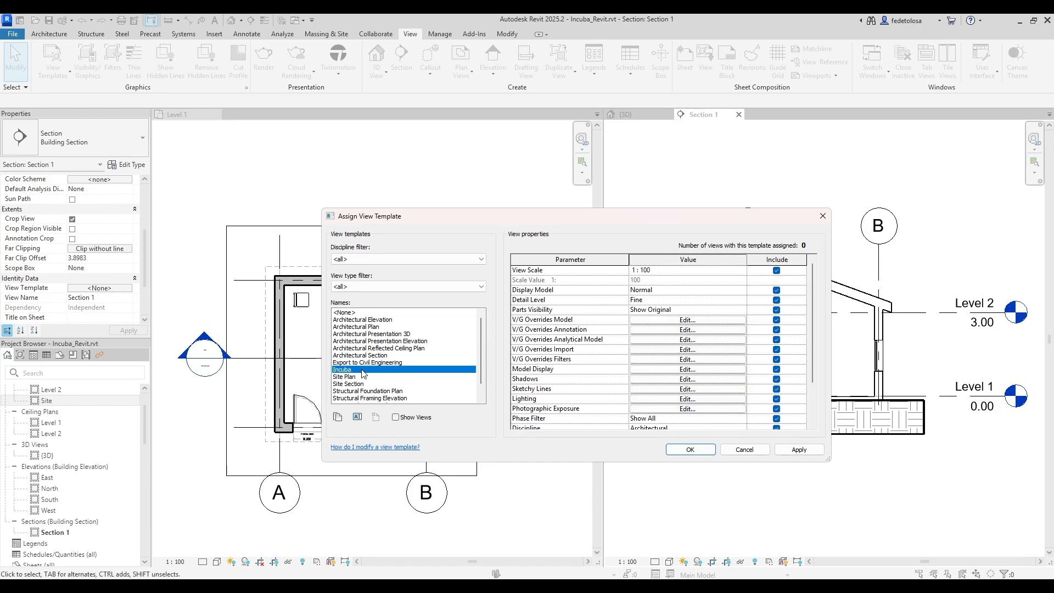
left_click(695, 454)
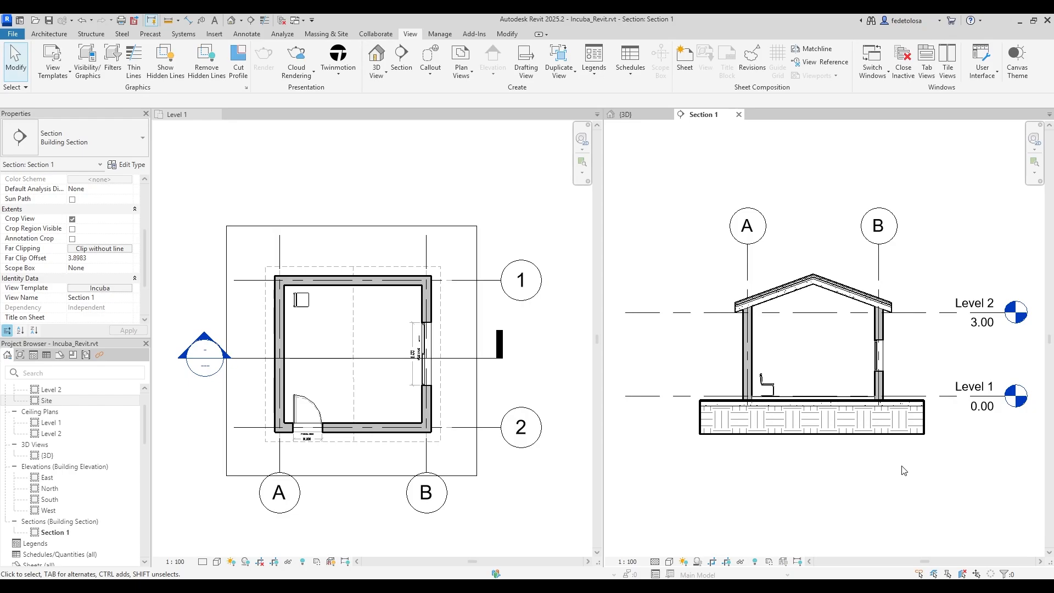
Check Section 1's Visibility/Graphics overrides now controlled by Incuba, then close them.
key("v")
key("g")
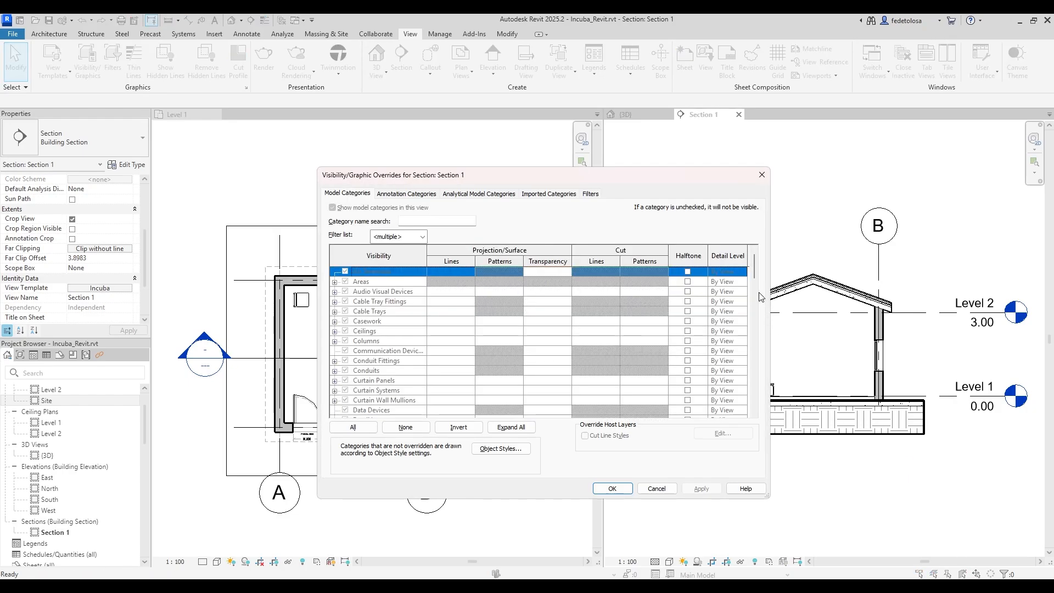
left_click_drag(753, 263, 689, 341)
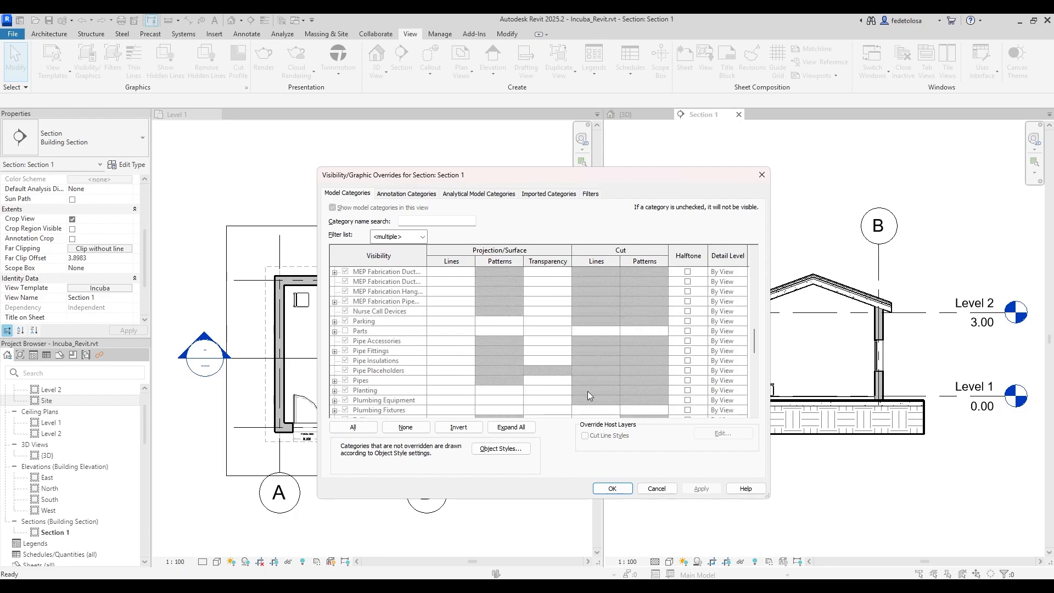
left_click(612, 489)
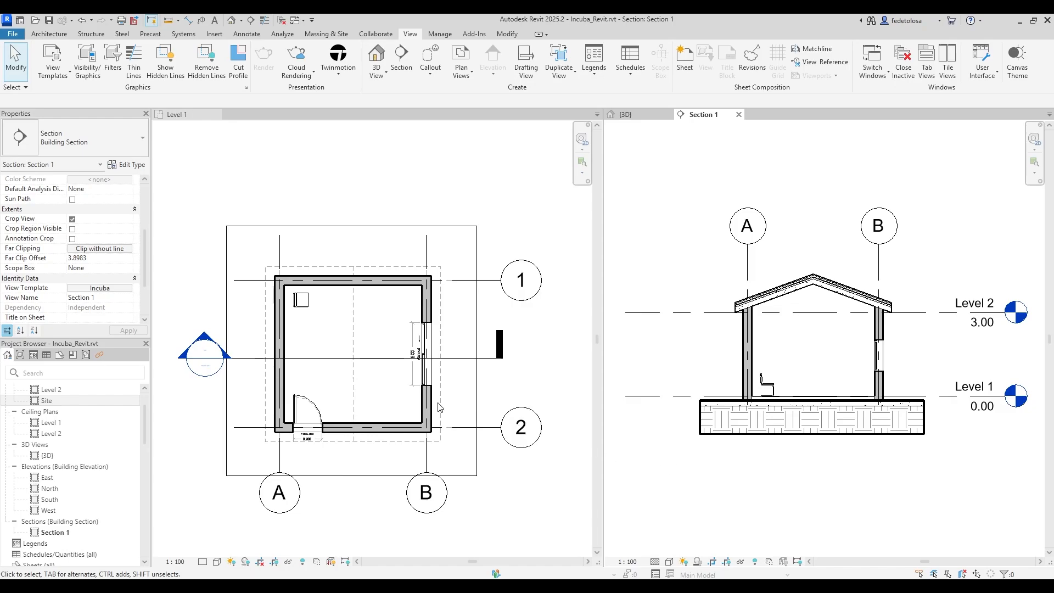
Set Section 1's view template to <None> and review the Walls cut line overrides.
left_click(104, 290)
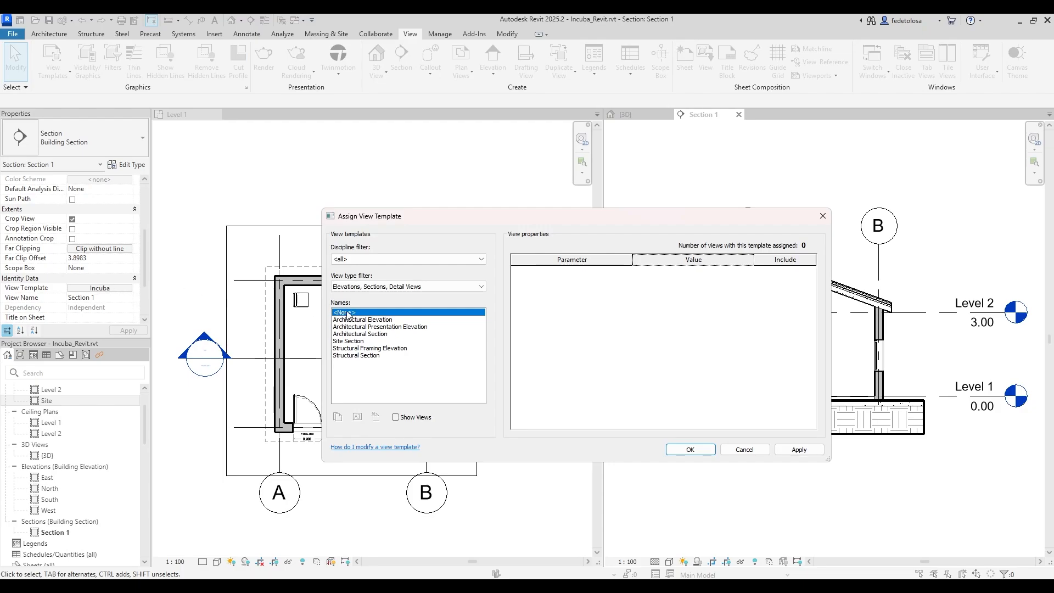
left_click(690, 450)
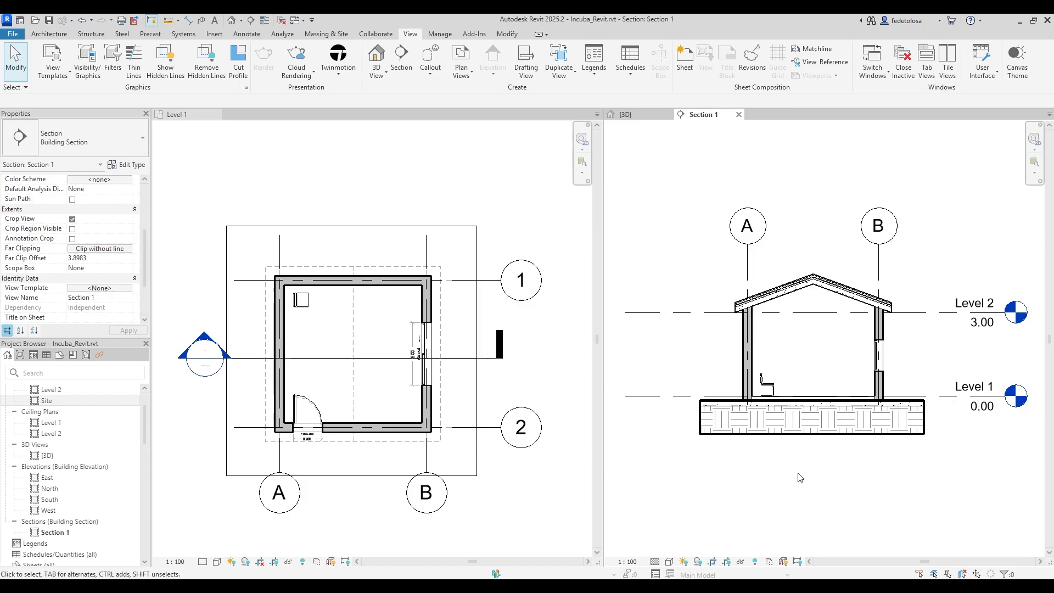
key("v")
key("g")
scroll(747, 314, "down", 20)
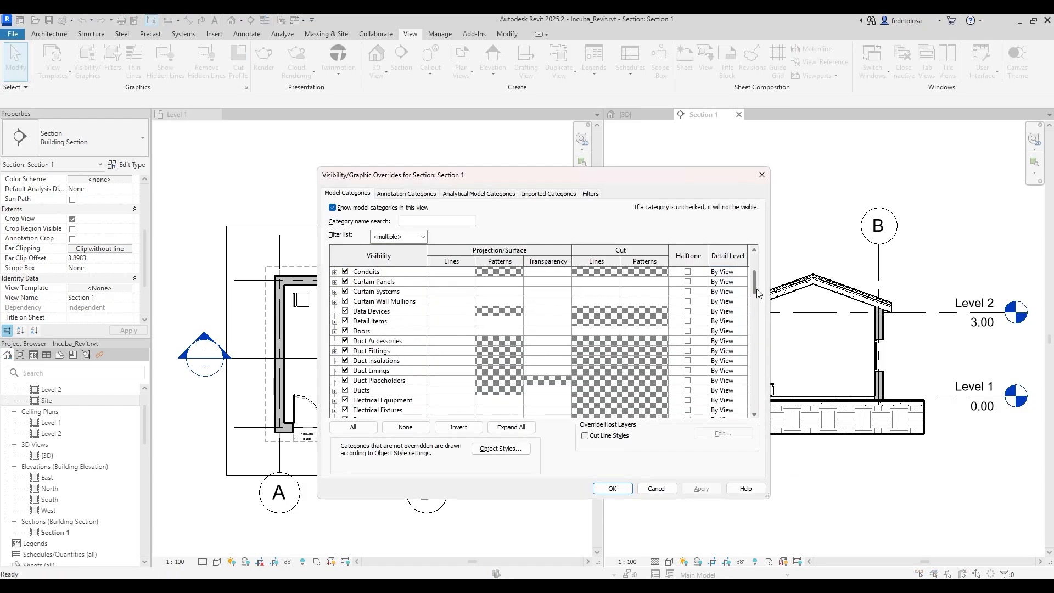
left_click(659, 396)
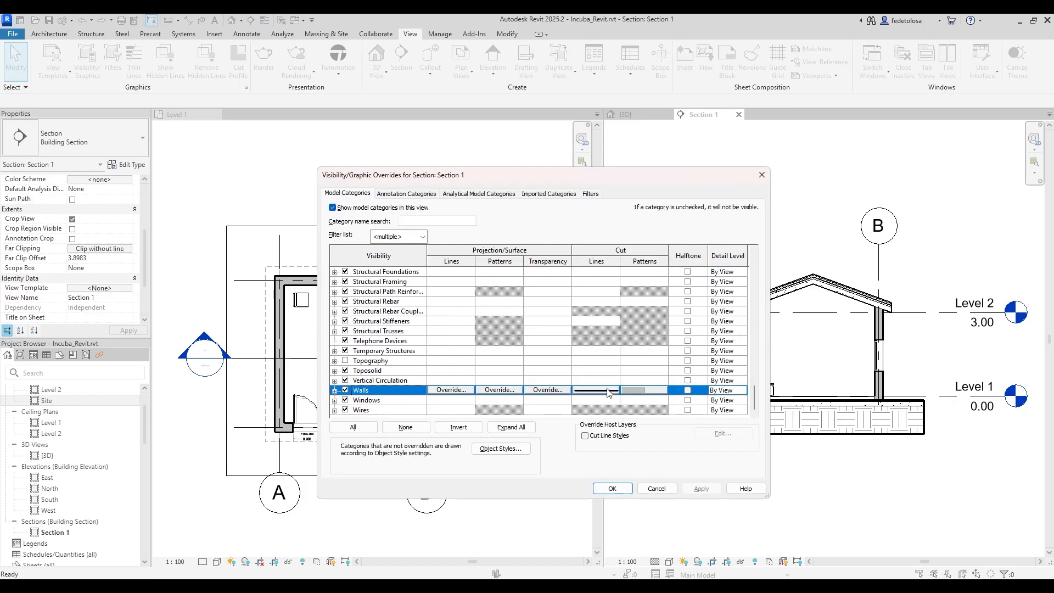
left_click(596, 390)
left_click(571, 378)
Review the Walls cut pattern overrides, accept VG, and set Section 1 to Coarse detail.
left_click(644, 392)
left_click(561, 402)
left_click(613, 488)
left_click(655, 562)
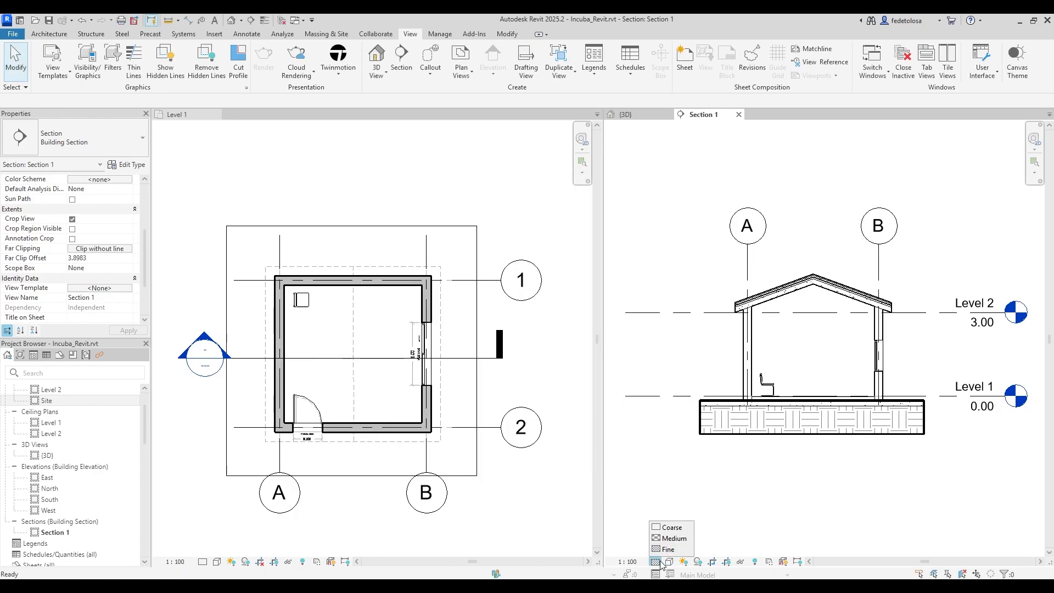
left_click(671, 526)
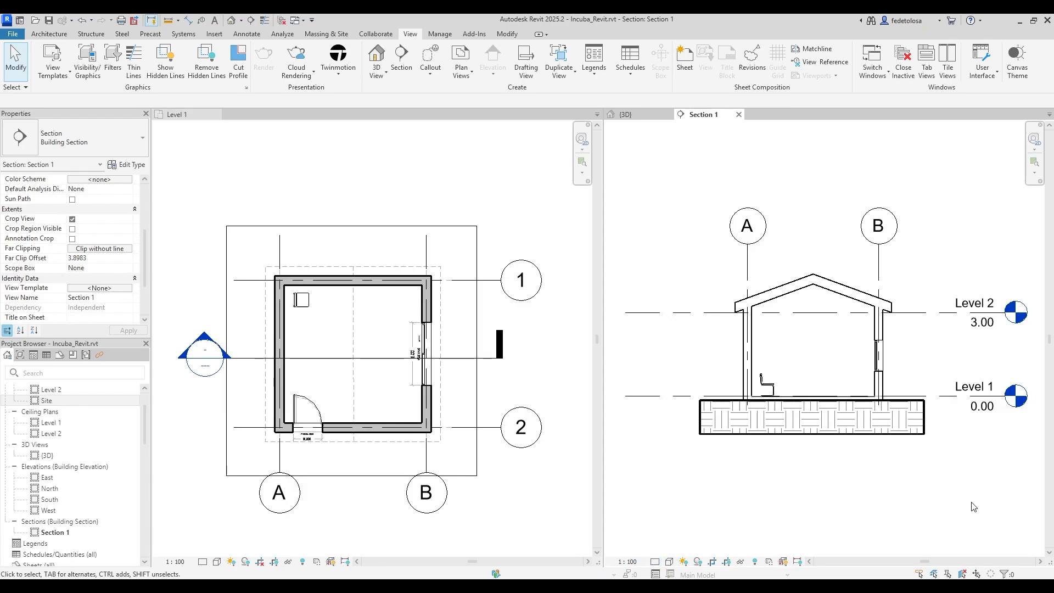